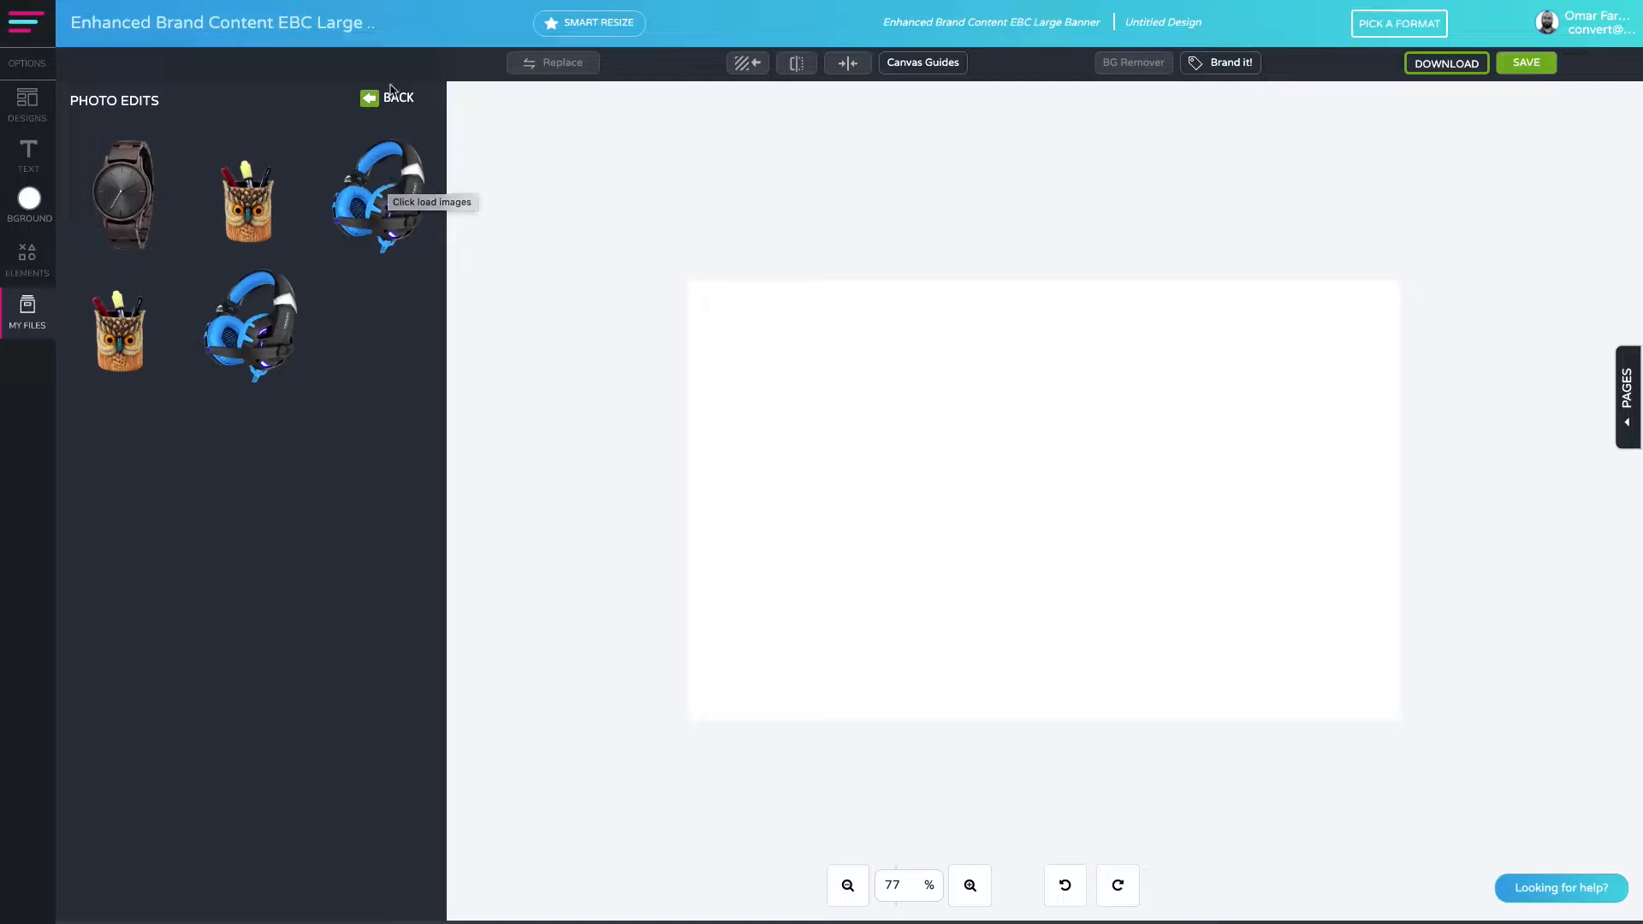
Leave the photo edits and filter the design templates by the Electronics niche.
left_click(224, 132)
left_click(389, 98)
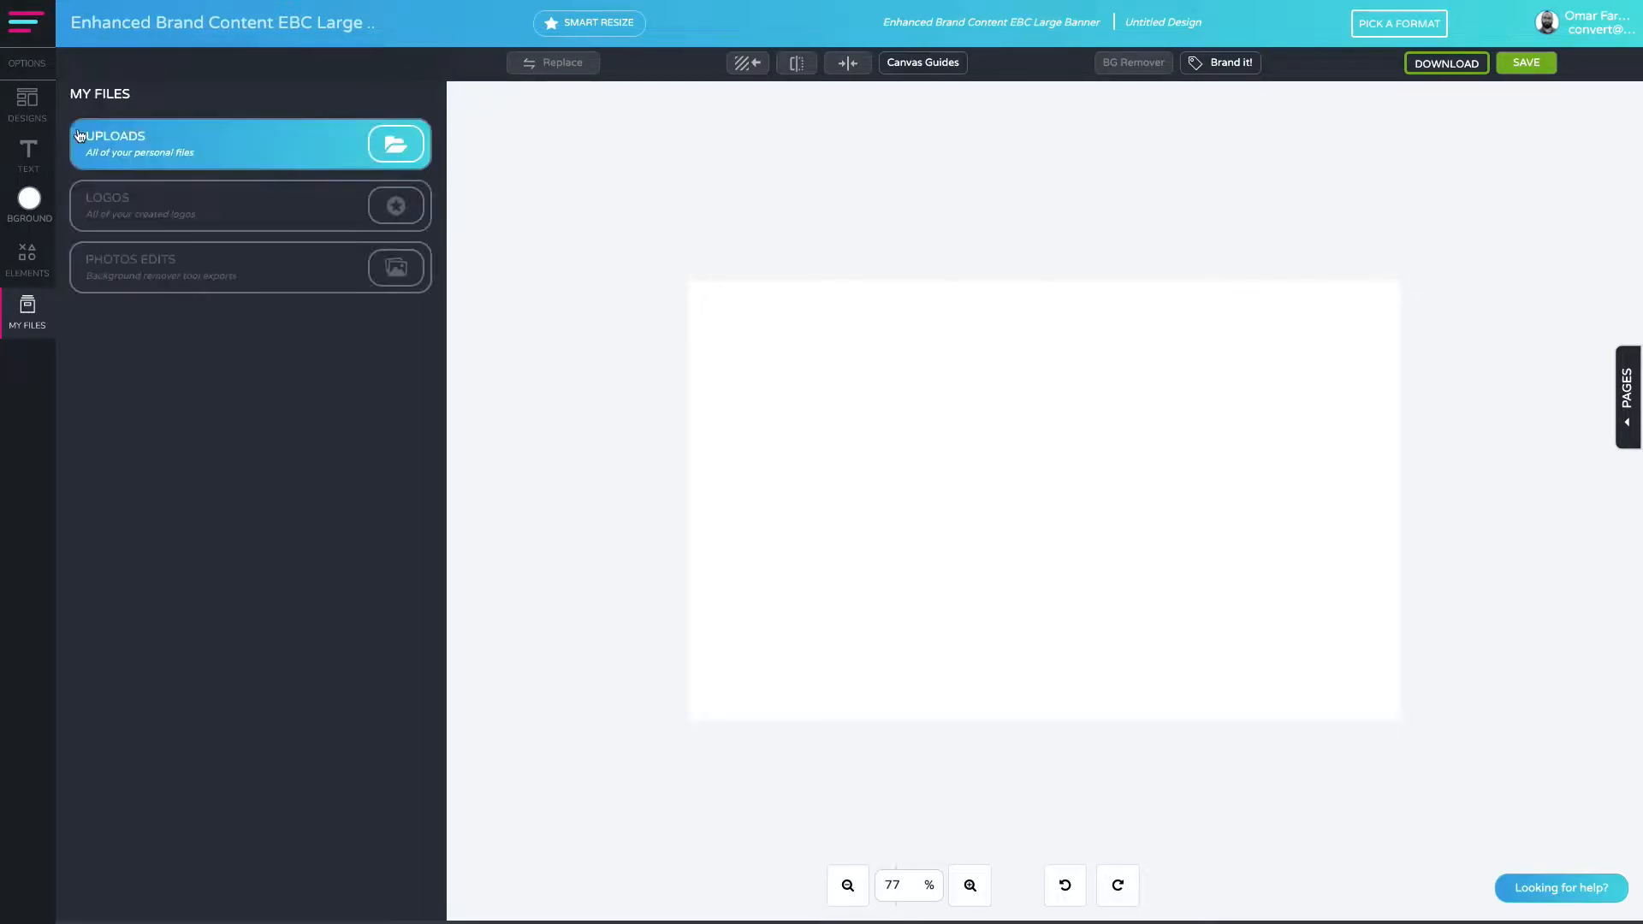
left_click(34, 110)
left_click(320, 107)
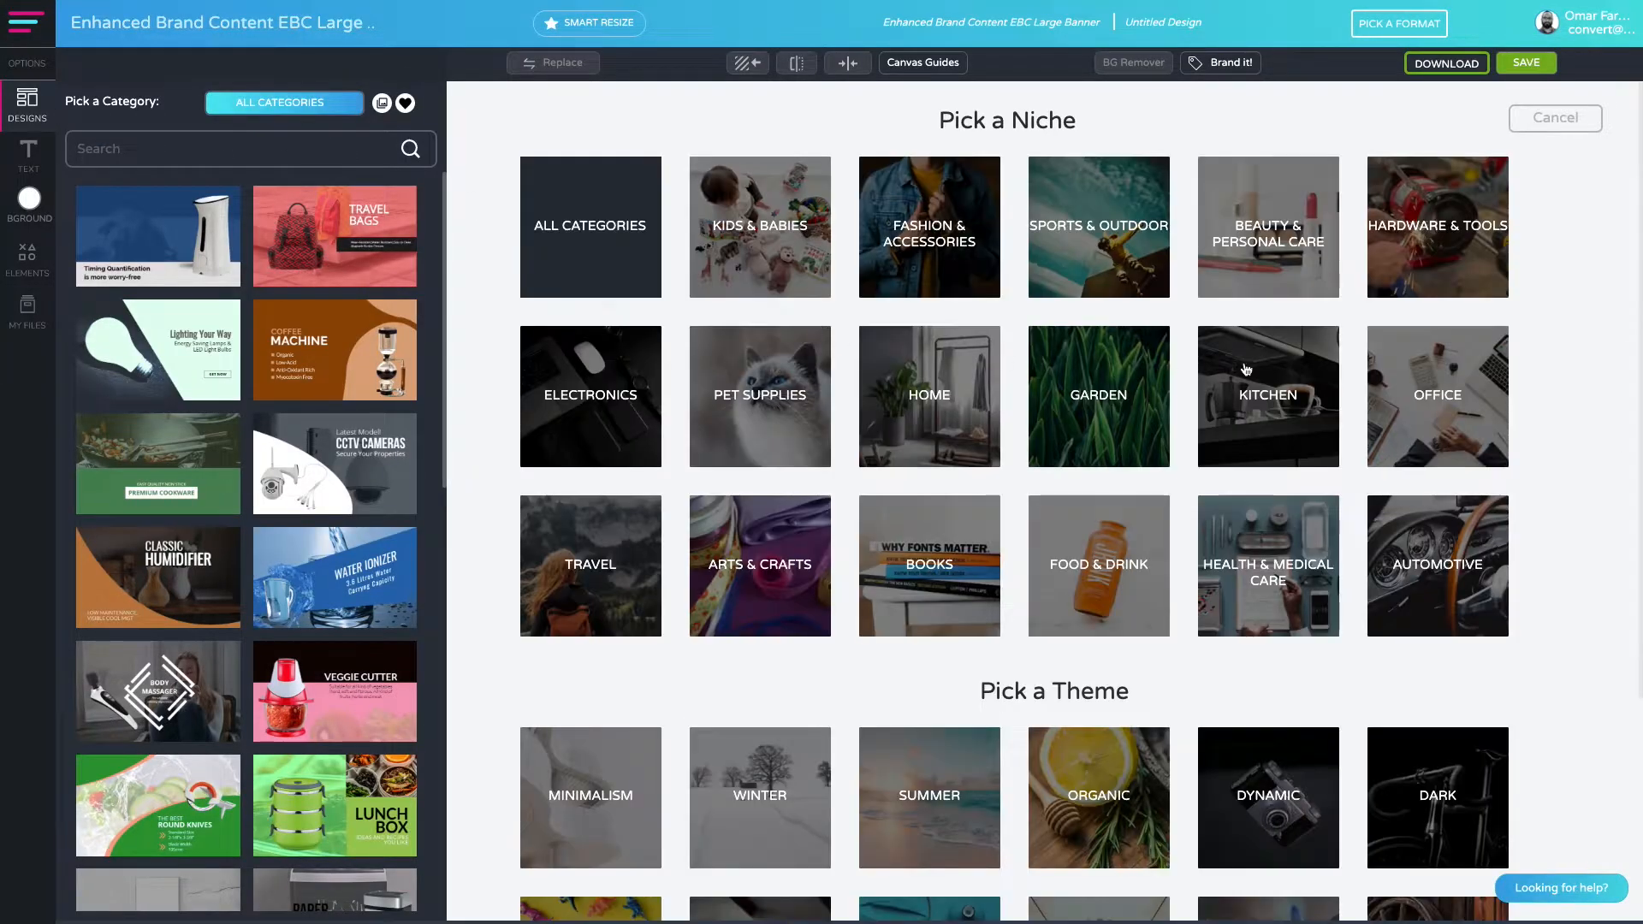
left_click(634, 402)
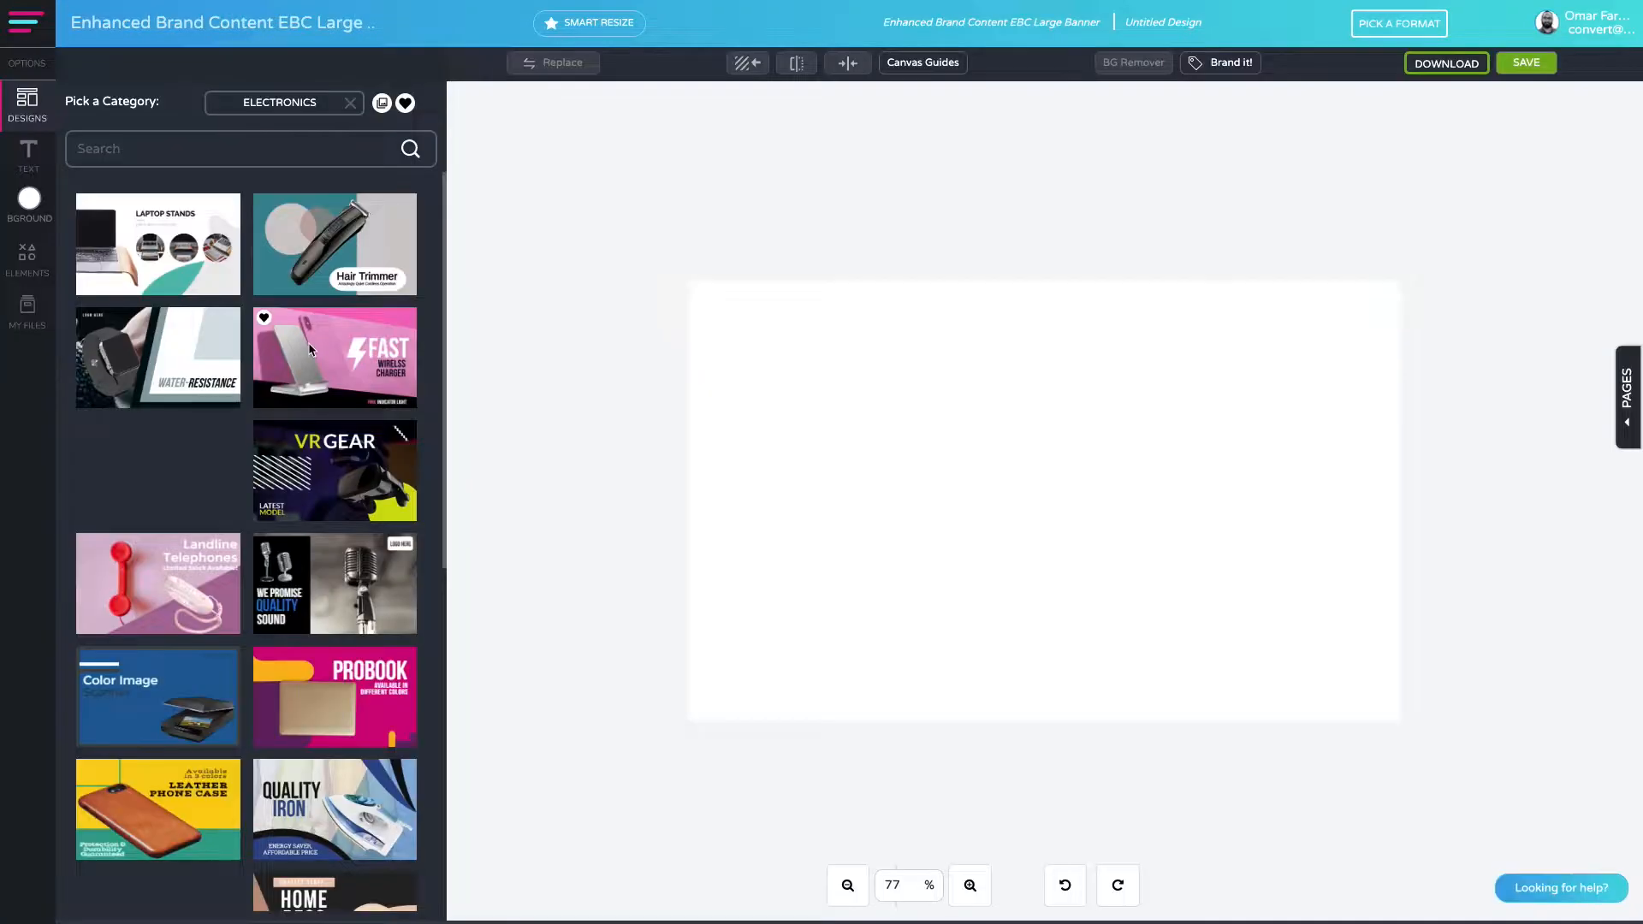
Add the Laptop Stands template to the canvas anyway and clear the Electronics category filter.
scroll(329, 374, "down", 7)
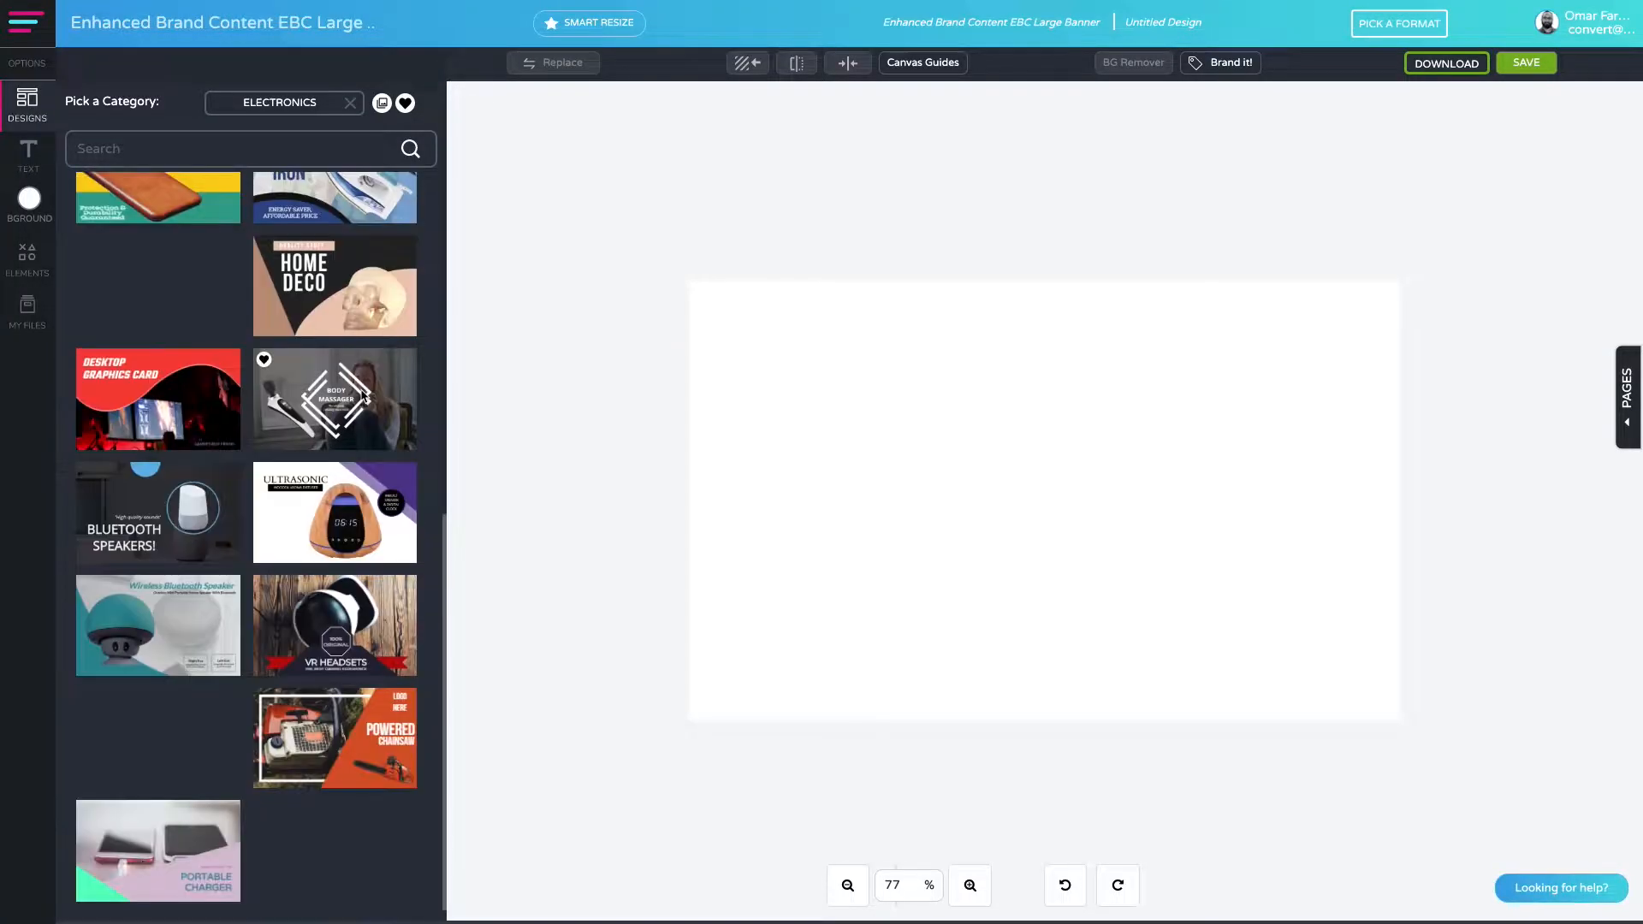
scroll(364, 396, "up", 5)
scroll(380, 369, "up", 2)
left_click(241, 297)
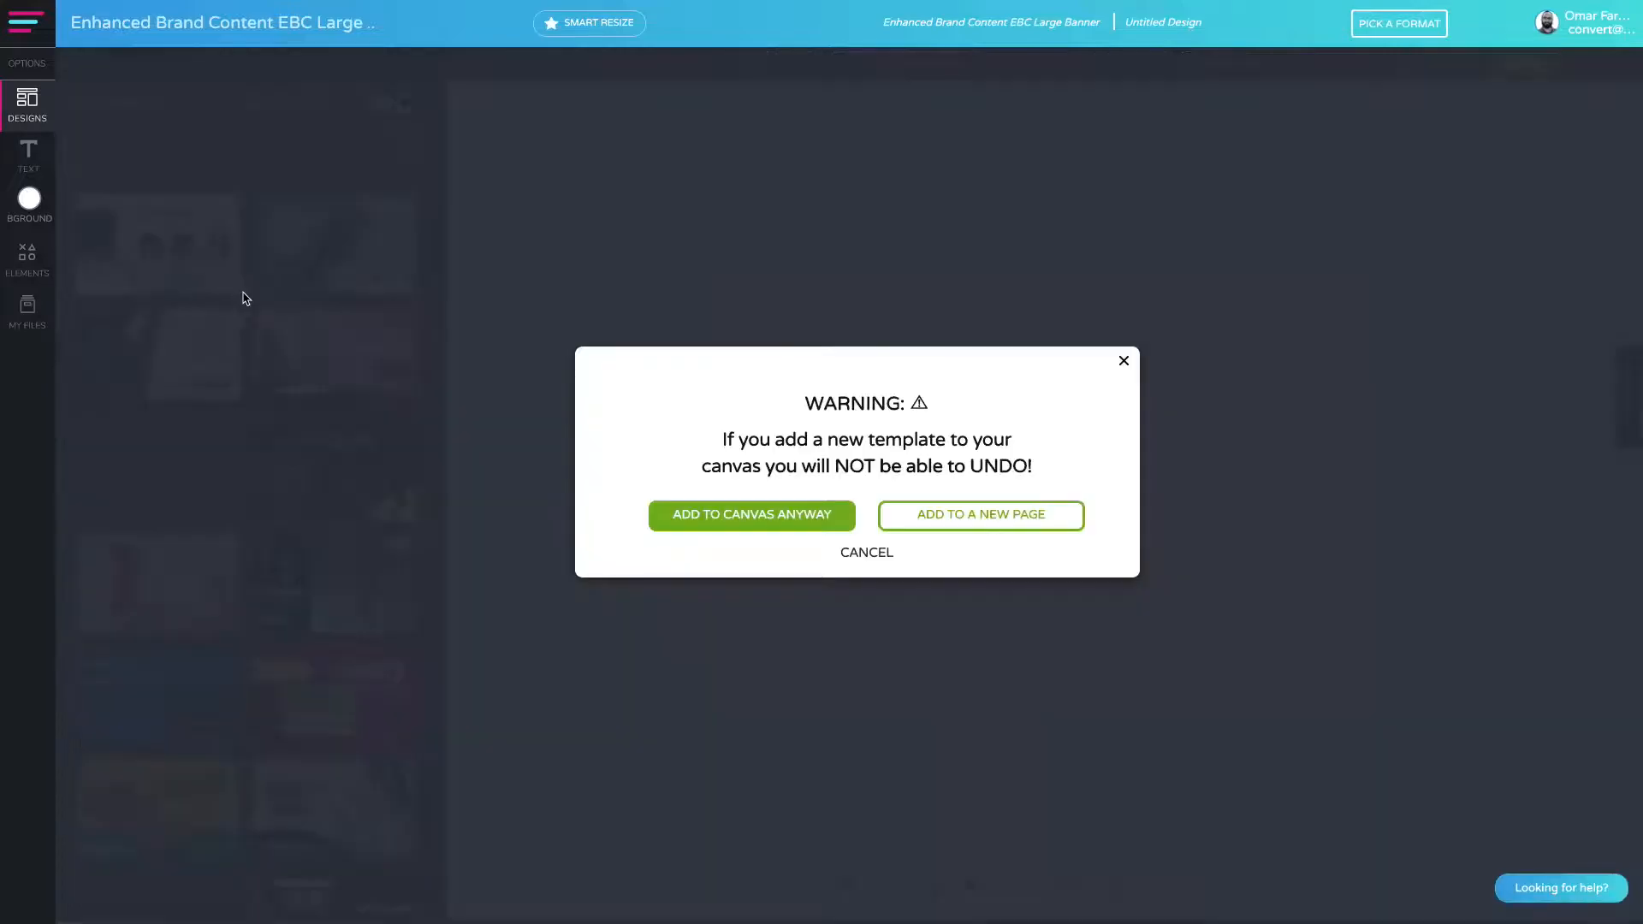
left_click(707, 522)
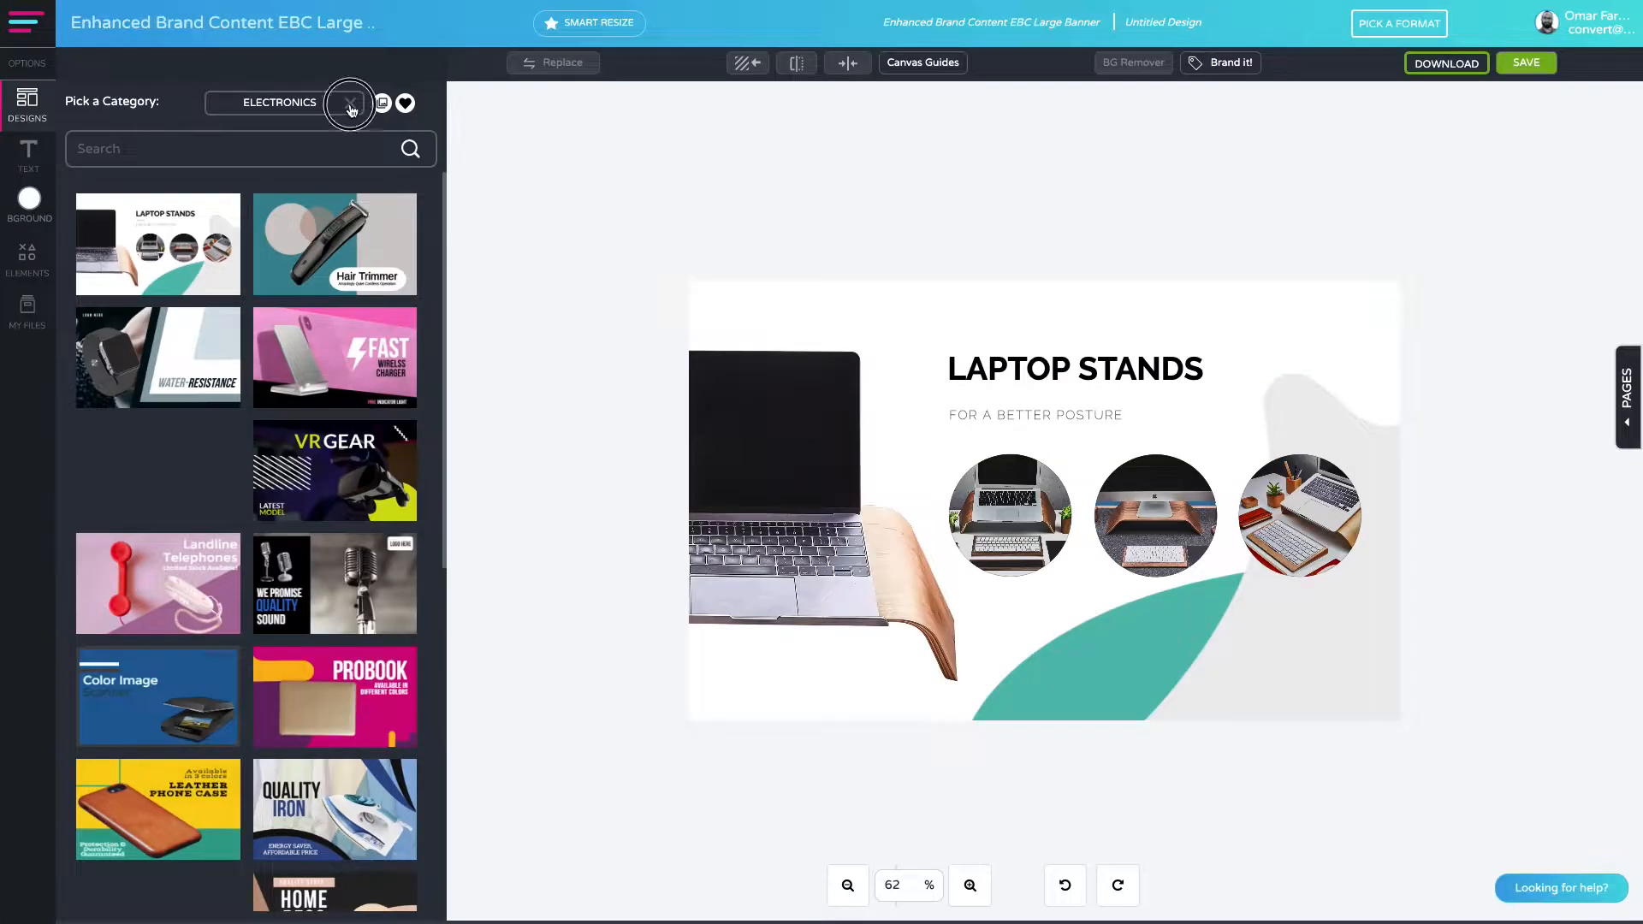
left_click(351, 106)
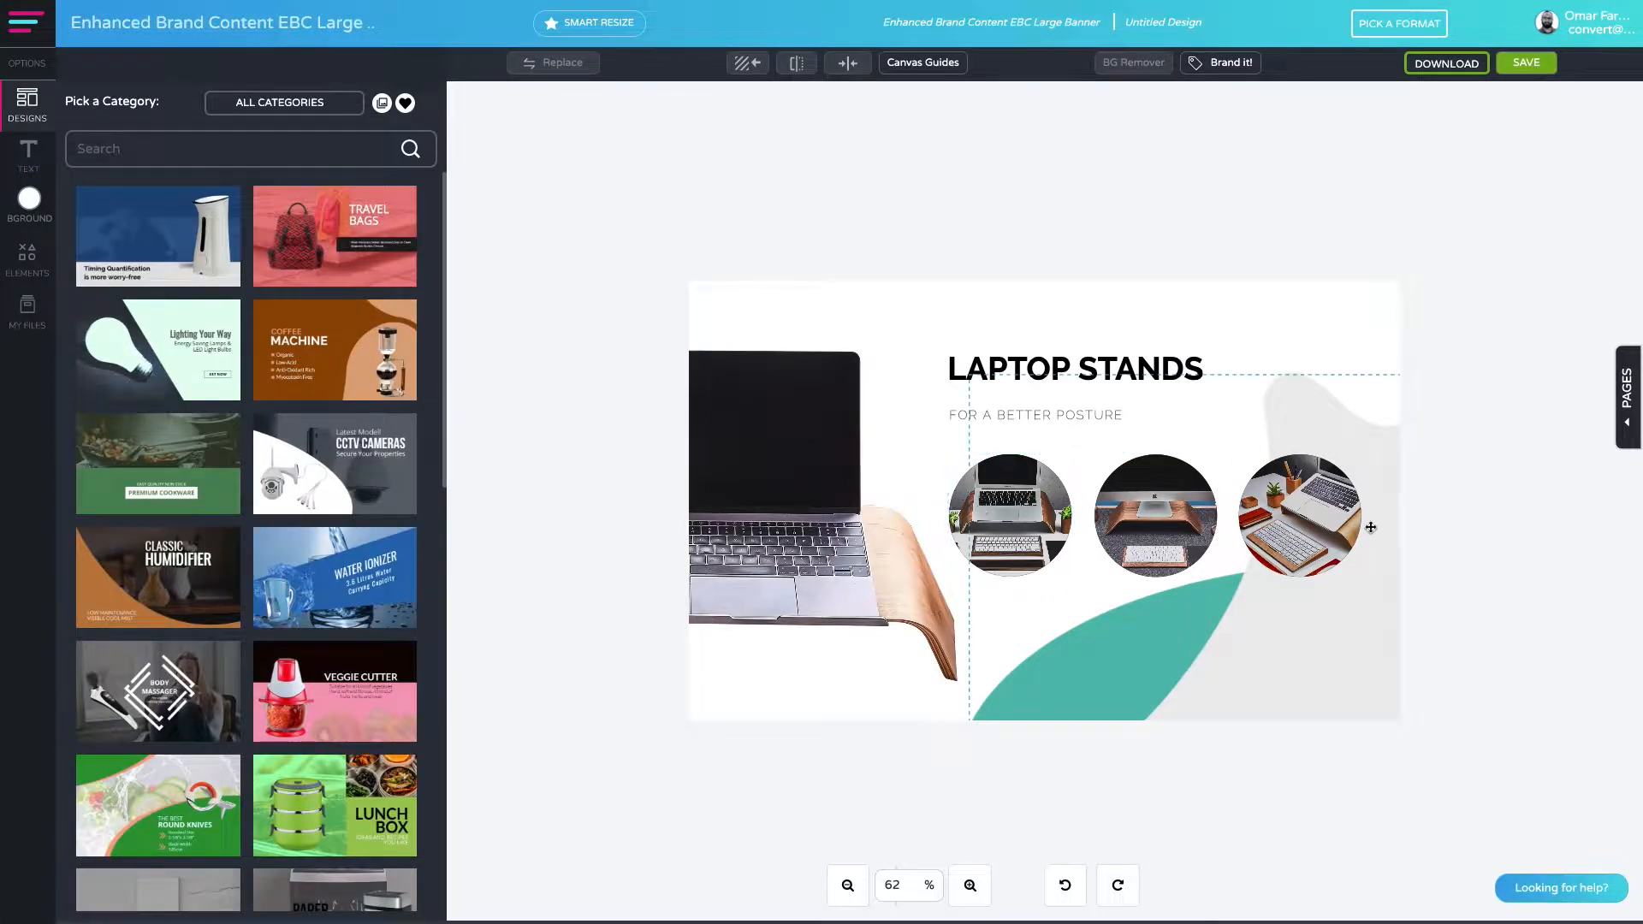
Replace the large laptop image in the template with the blue and black gaming headphones cut-out.
left_click(817, 514)
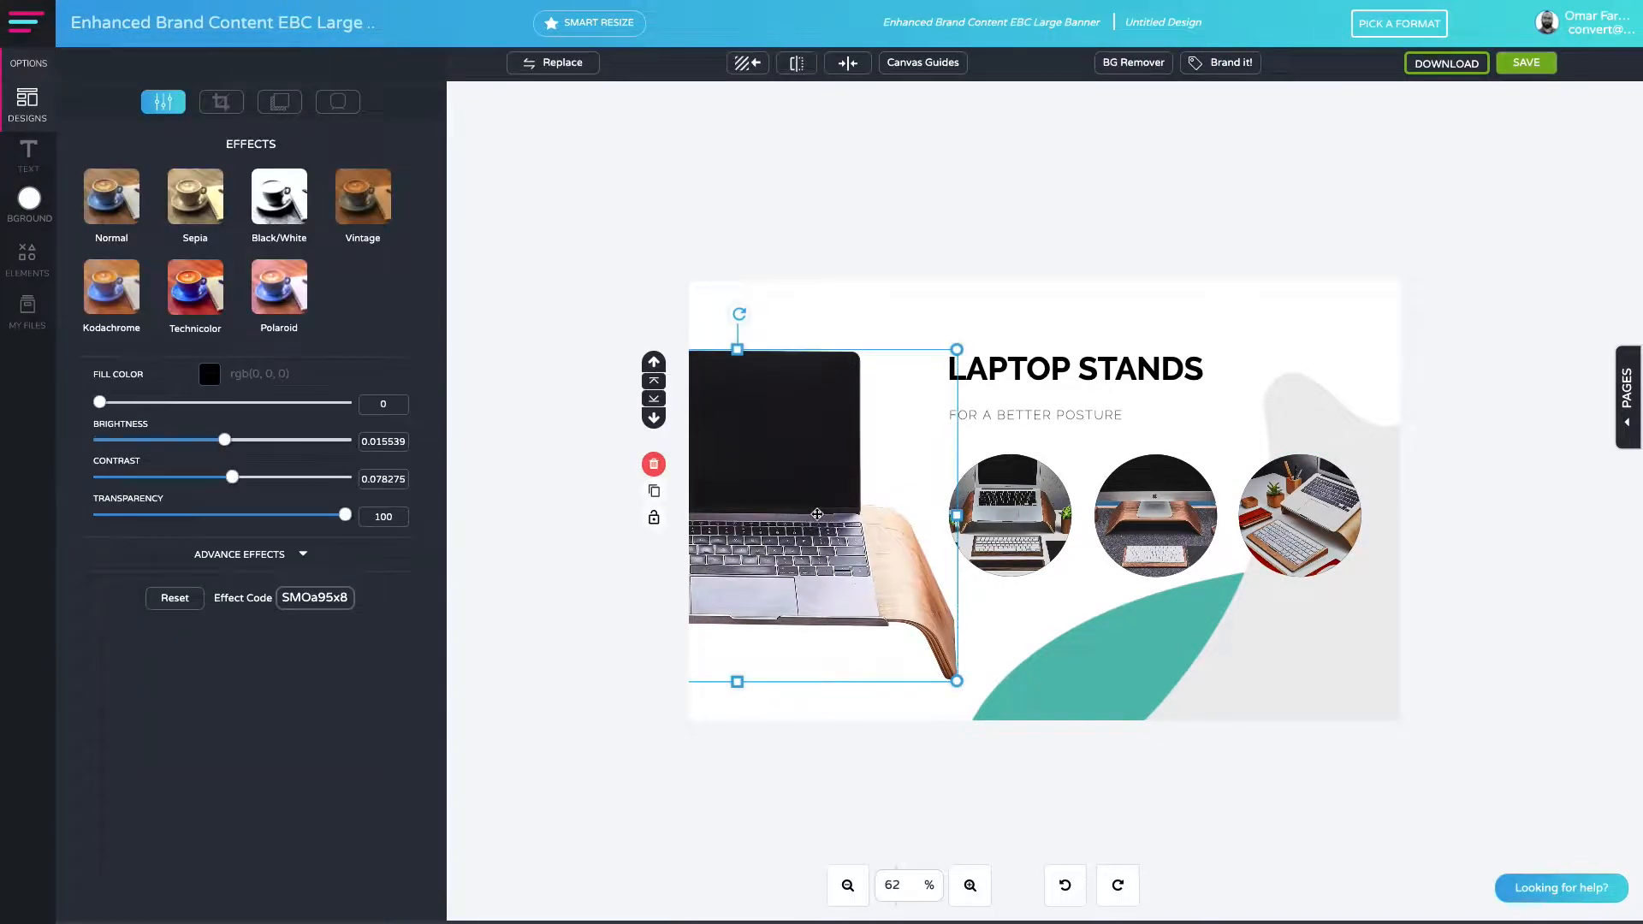
left_click(550, 68)
left_click(168, 274)
left_click(617, 381)
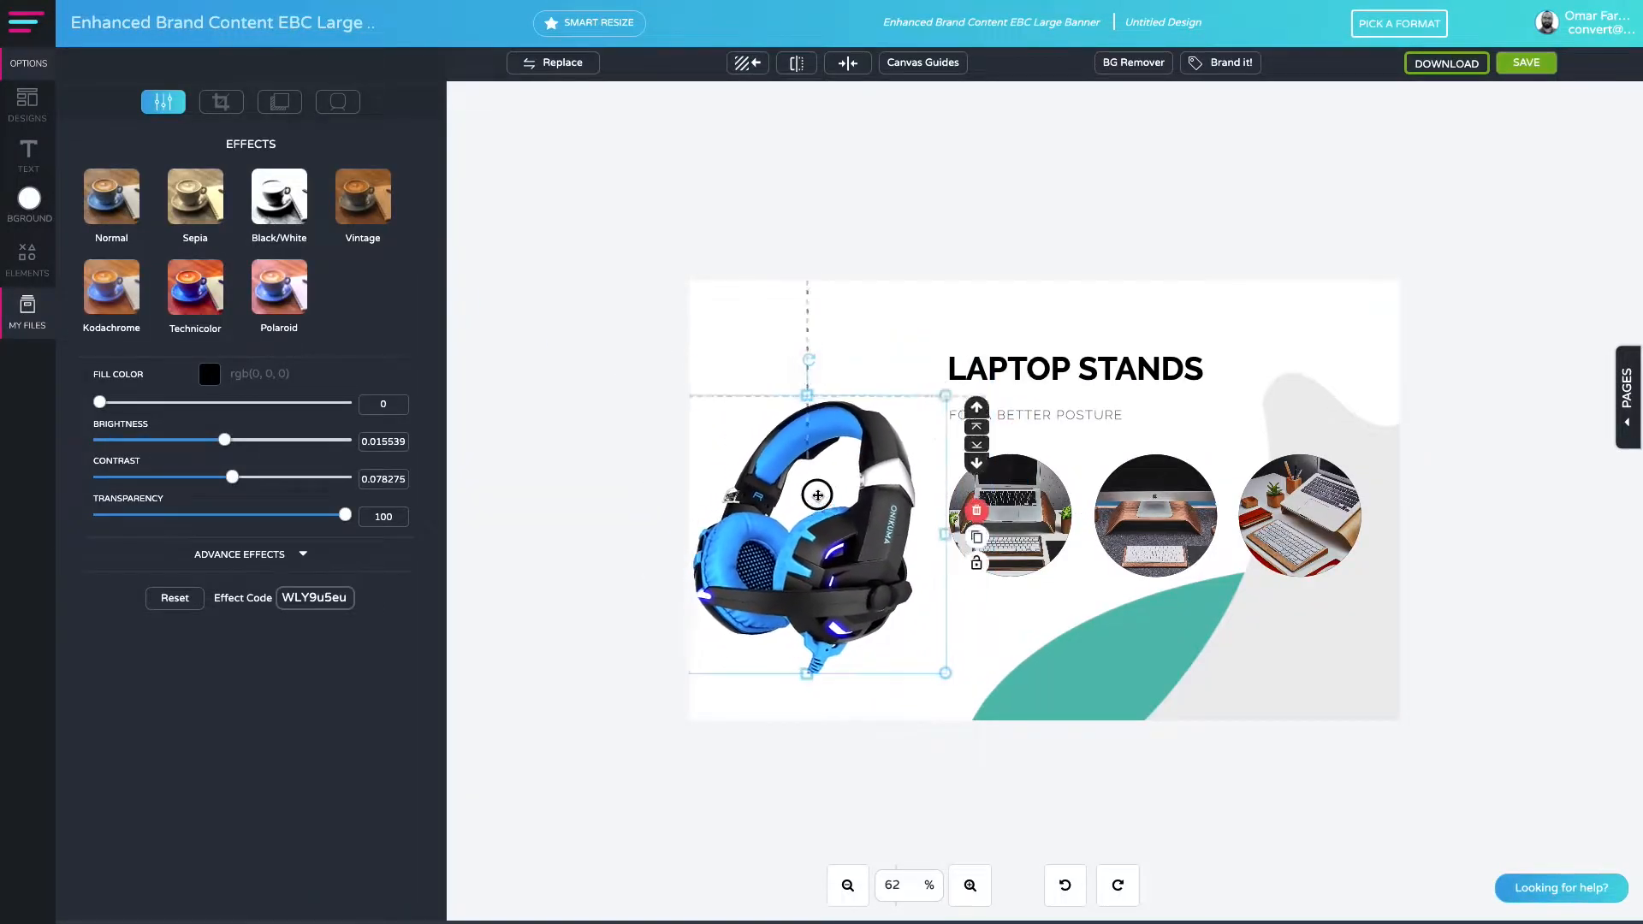
Shift the green and grey shape group slightly right and move the headphones to the right half of the banner.
left_click(1149, 668)
left_click_drag(1148, 668, 1261, 690)
left_click(841, 594)
left_click_drag(842, 583, 1207, 555)
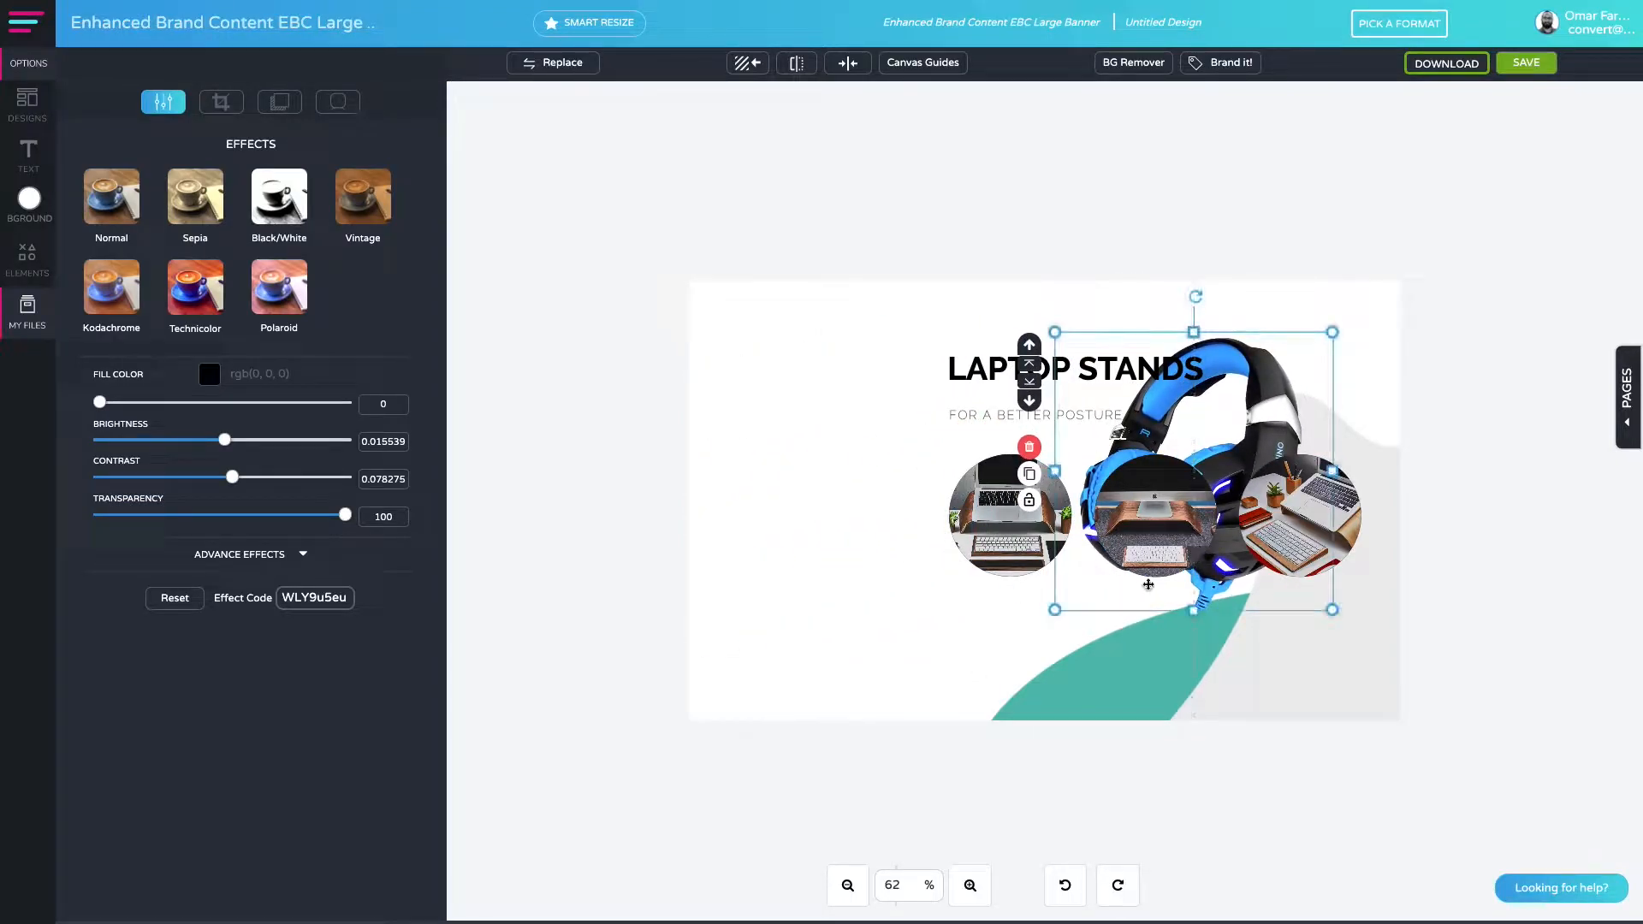
Select the three circular photos with the subtitle and title, then move them together to the banner's left half and scale them down.
left_click(1301, 532)
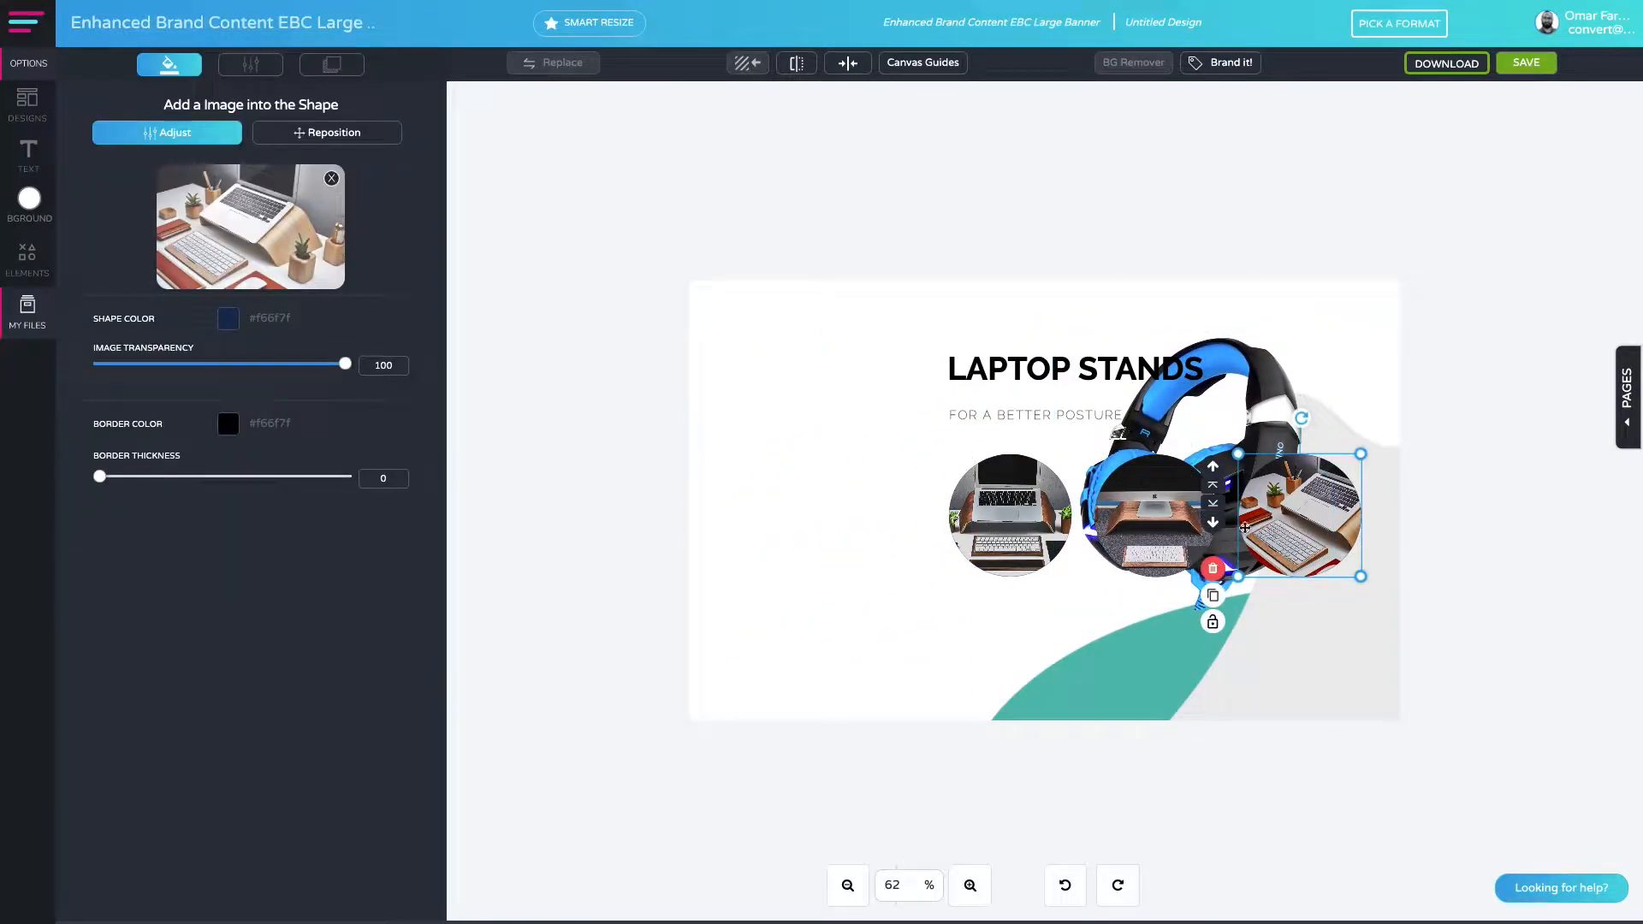
left_click(1177, 521, "shift")
left_click(1030, 513, "shift")
left_click(1005, 416, "shift")
left_click(1019, 371, "shift")
left_click_drag(1161, 532, 941, 539)
left_click_drag(1139, 360, 1057, 379)
Shift the green and grey shape group a little further right behind the headphones.
left_click(1209, 551)
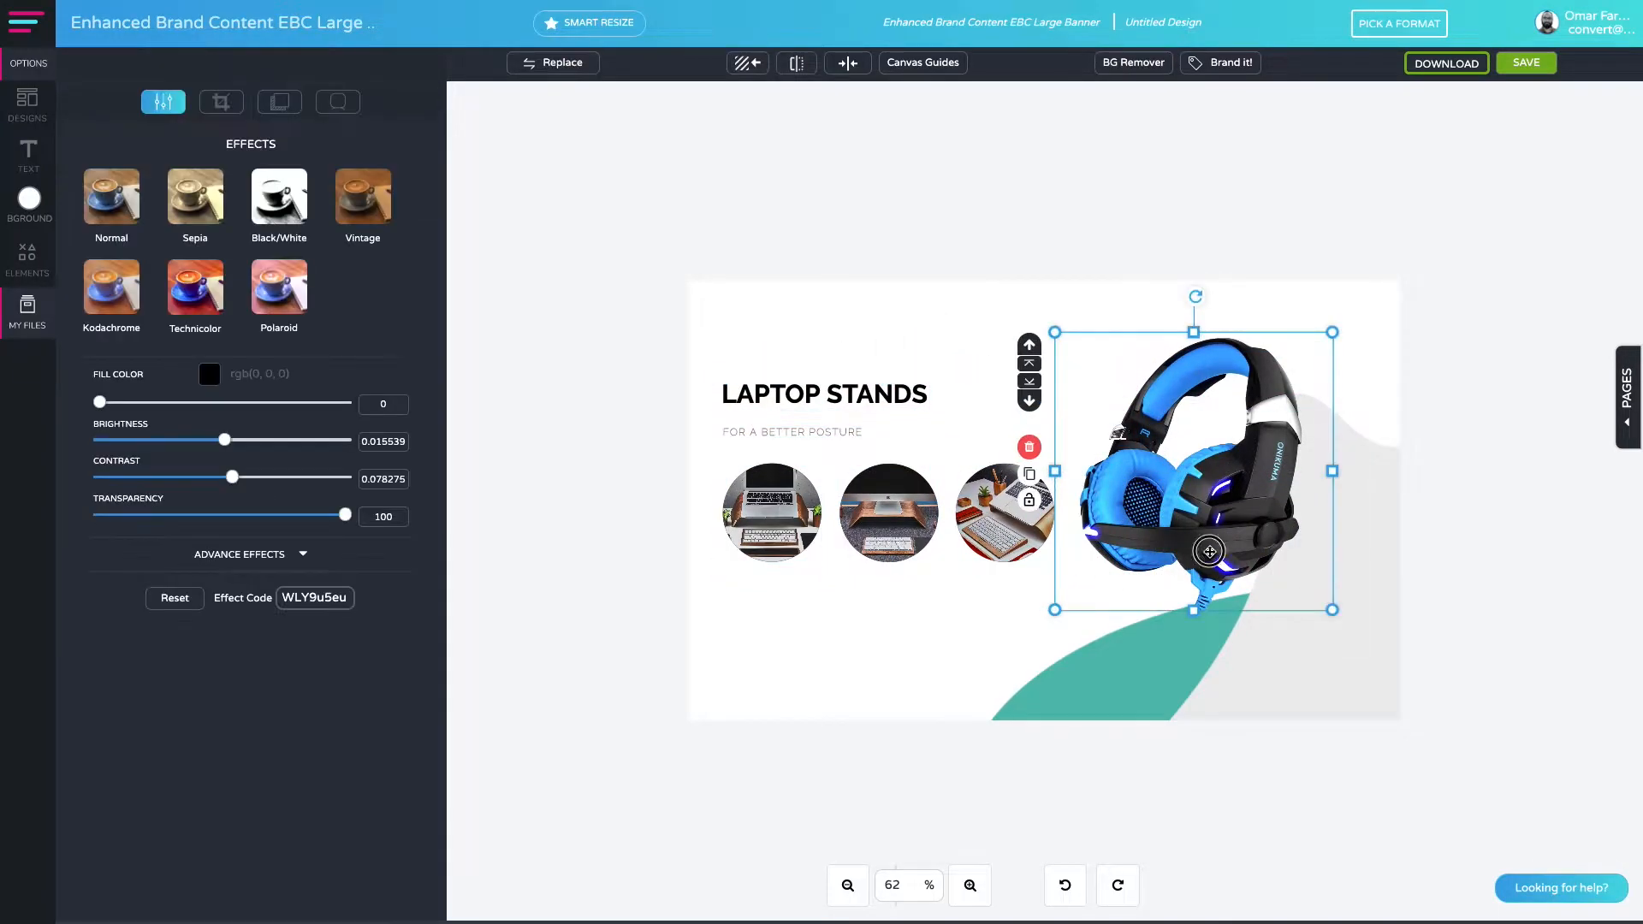
left_click_drag(1345, 623, 1365, 649)
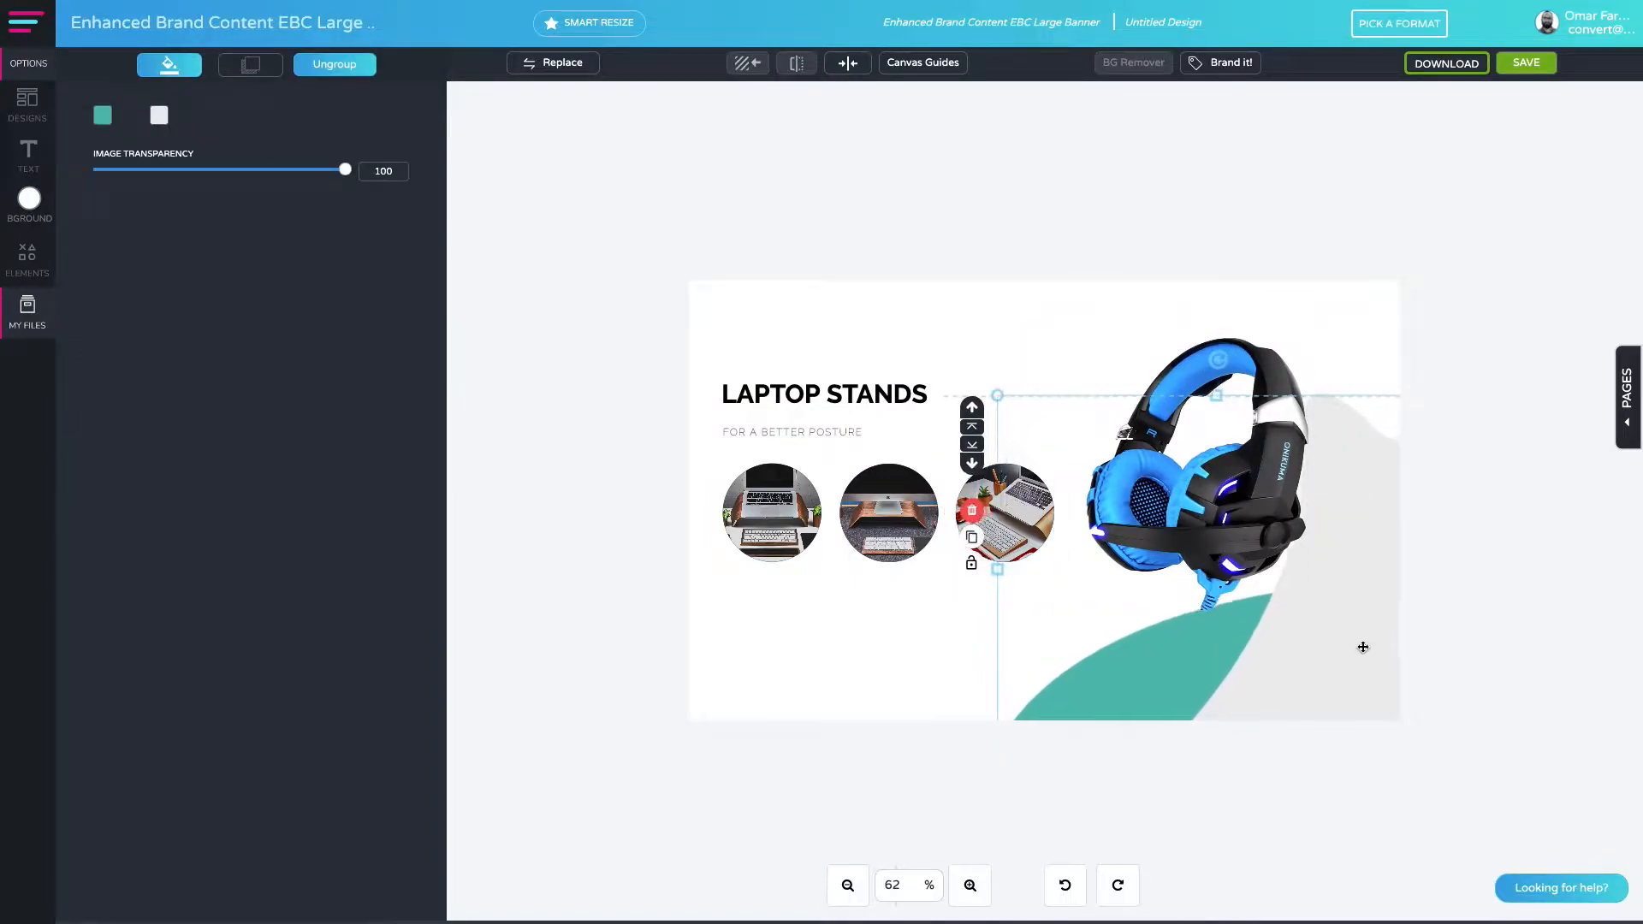
Ungroup the green and grey background shapes and delete the grey shape.
left_click(1246, 339)
left_click(1379, 453)
left_click(341, 65)
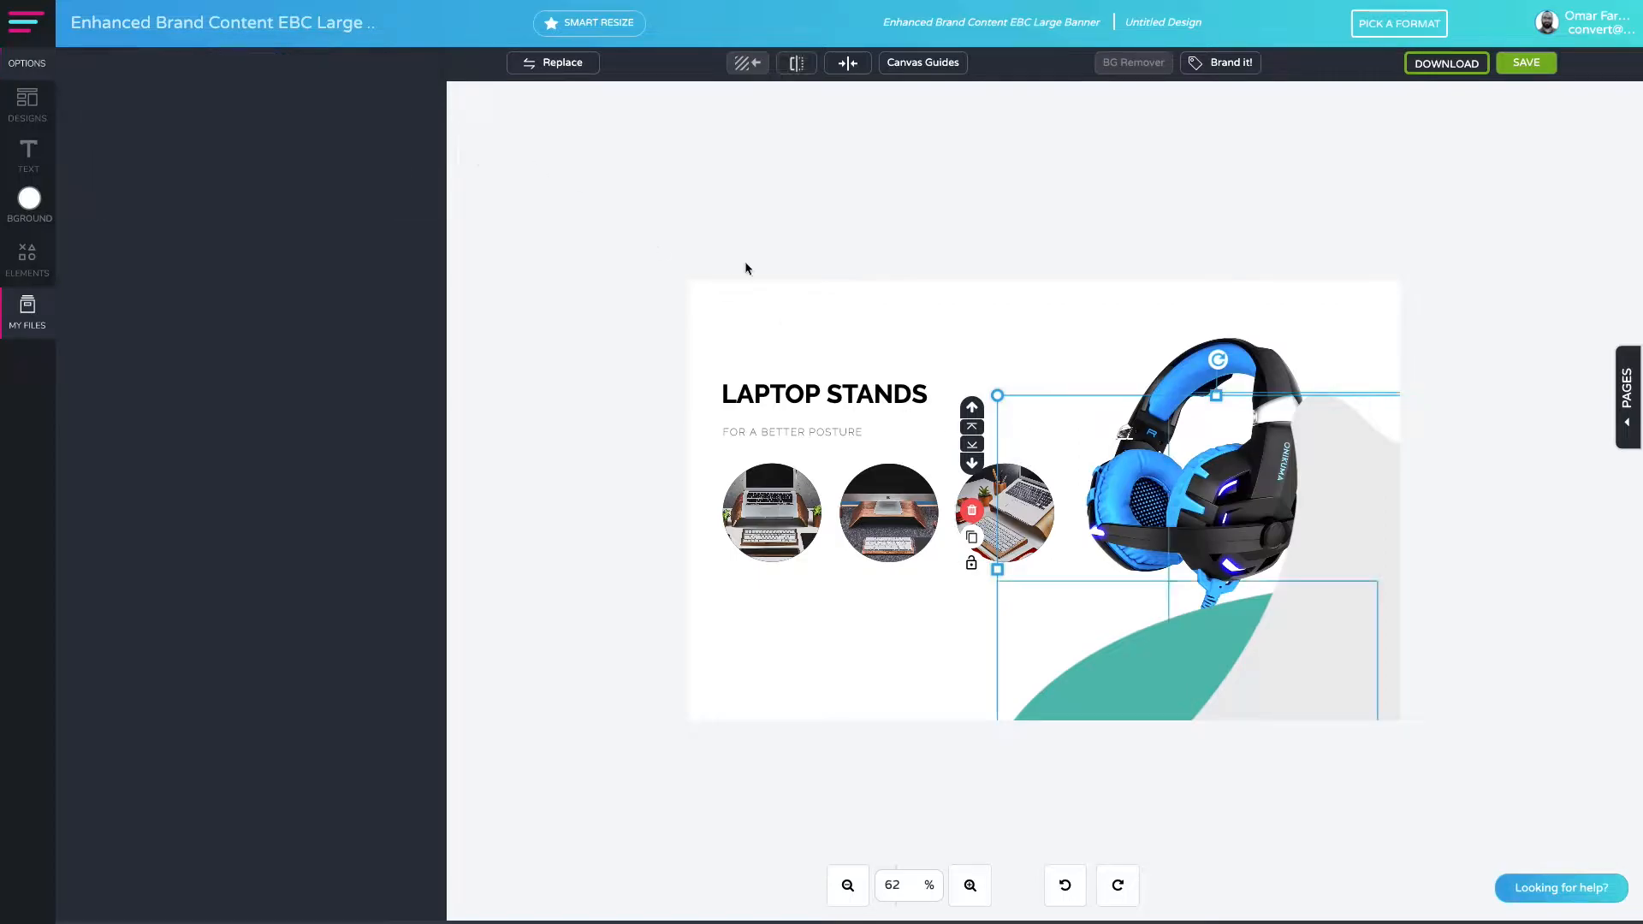
left_click(727, 261)
left_click(1335, 490)
left_click(1296, 313)
left_click(1382, 440)
Nudge the headphones slightly right above the green shape and deselect everything.
left_click(1142, 508)
left_click(1202, 509)
left_click_drag(1215, 517, 1227, 516)
left_click(1014, 617)
left_click(950, 610)
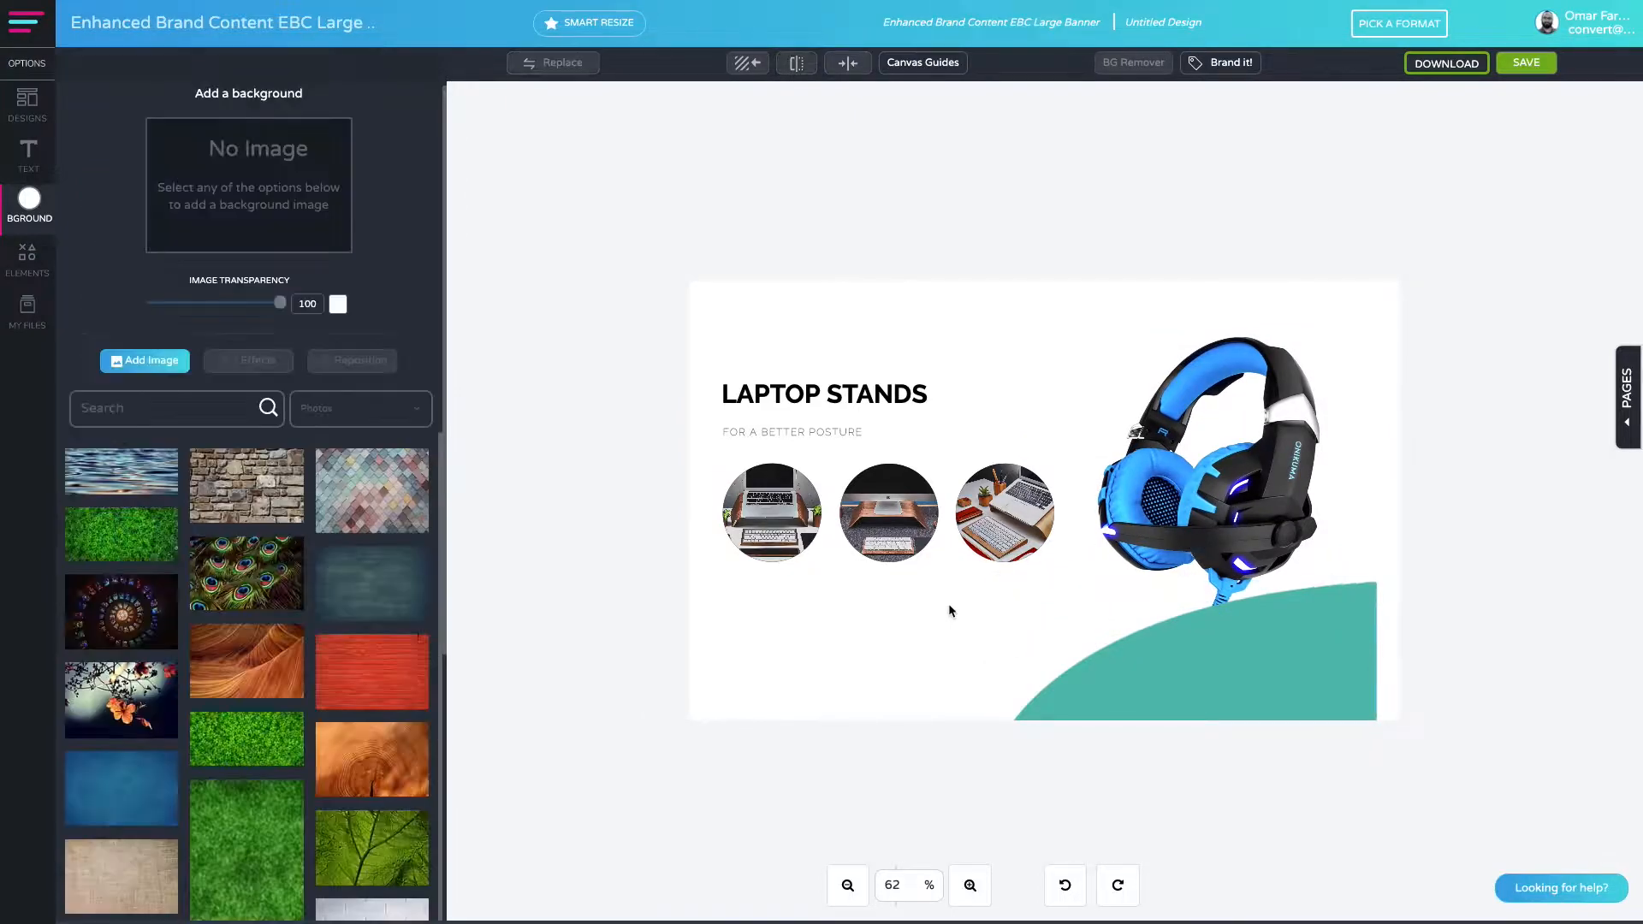
Open the free image library to replace the photo in the left circle.
left_click(773, 513)
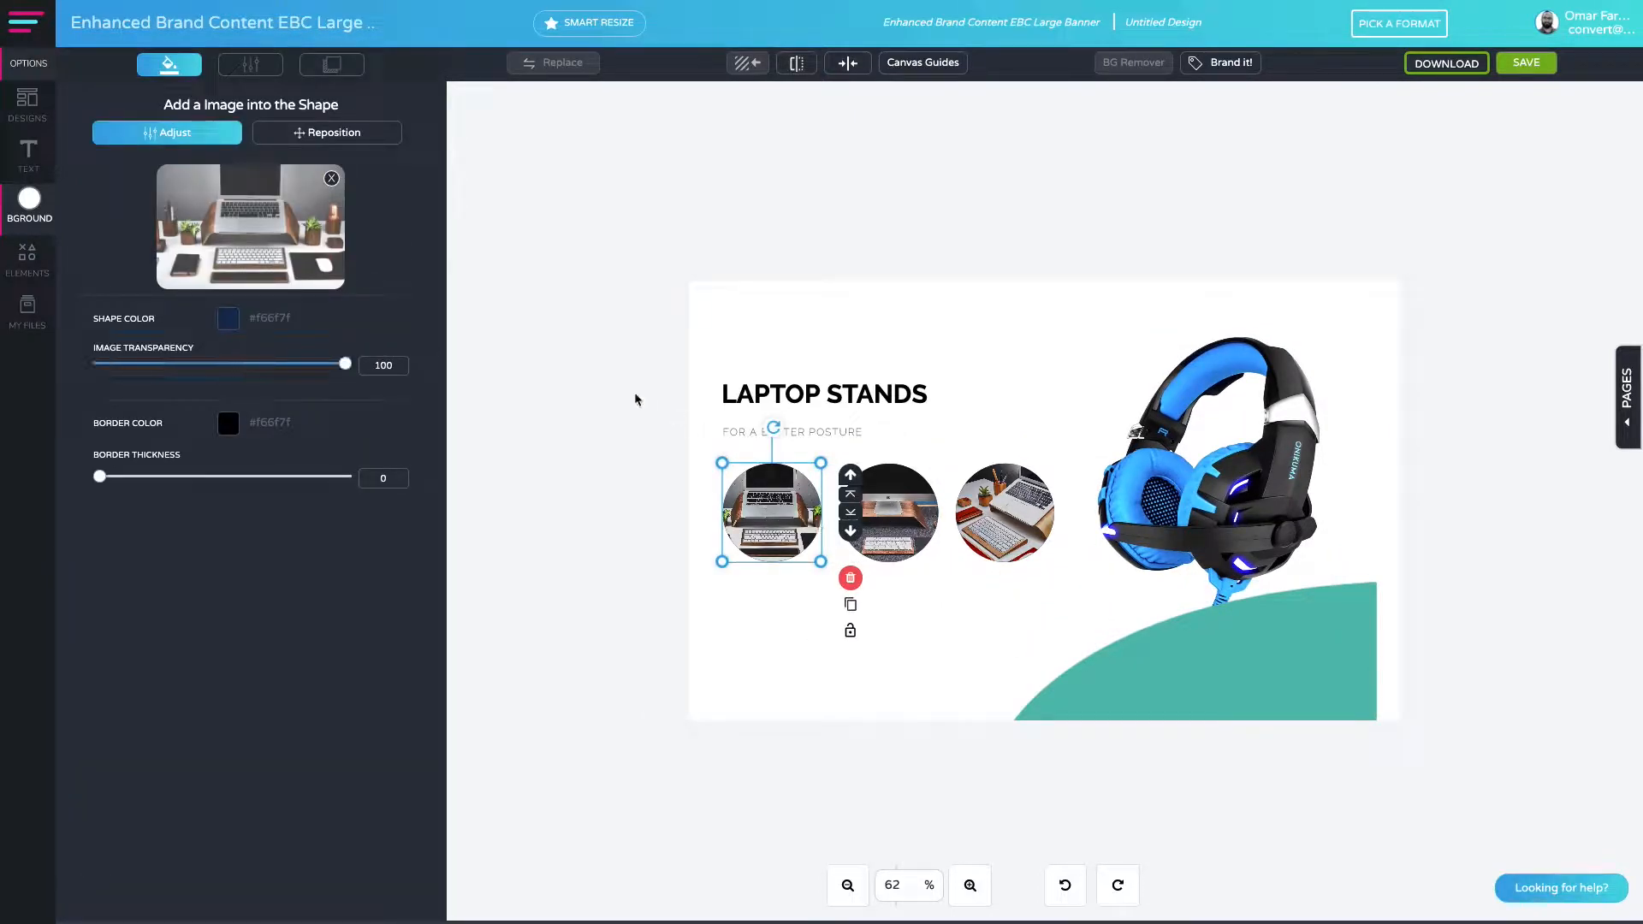
left_click(256, 219)
left_click(232, 159)
left_click(368, 99)
left_click(249, 257)
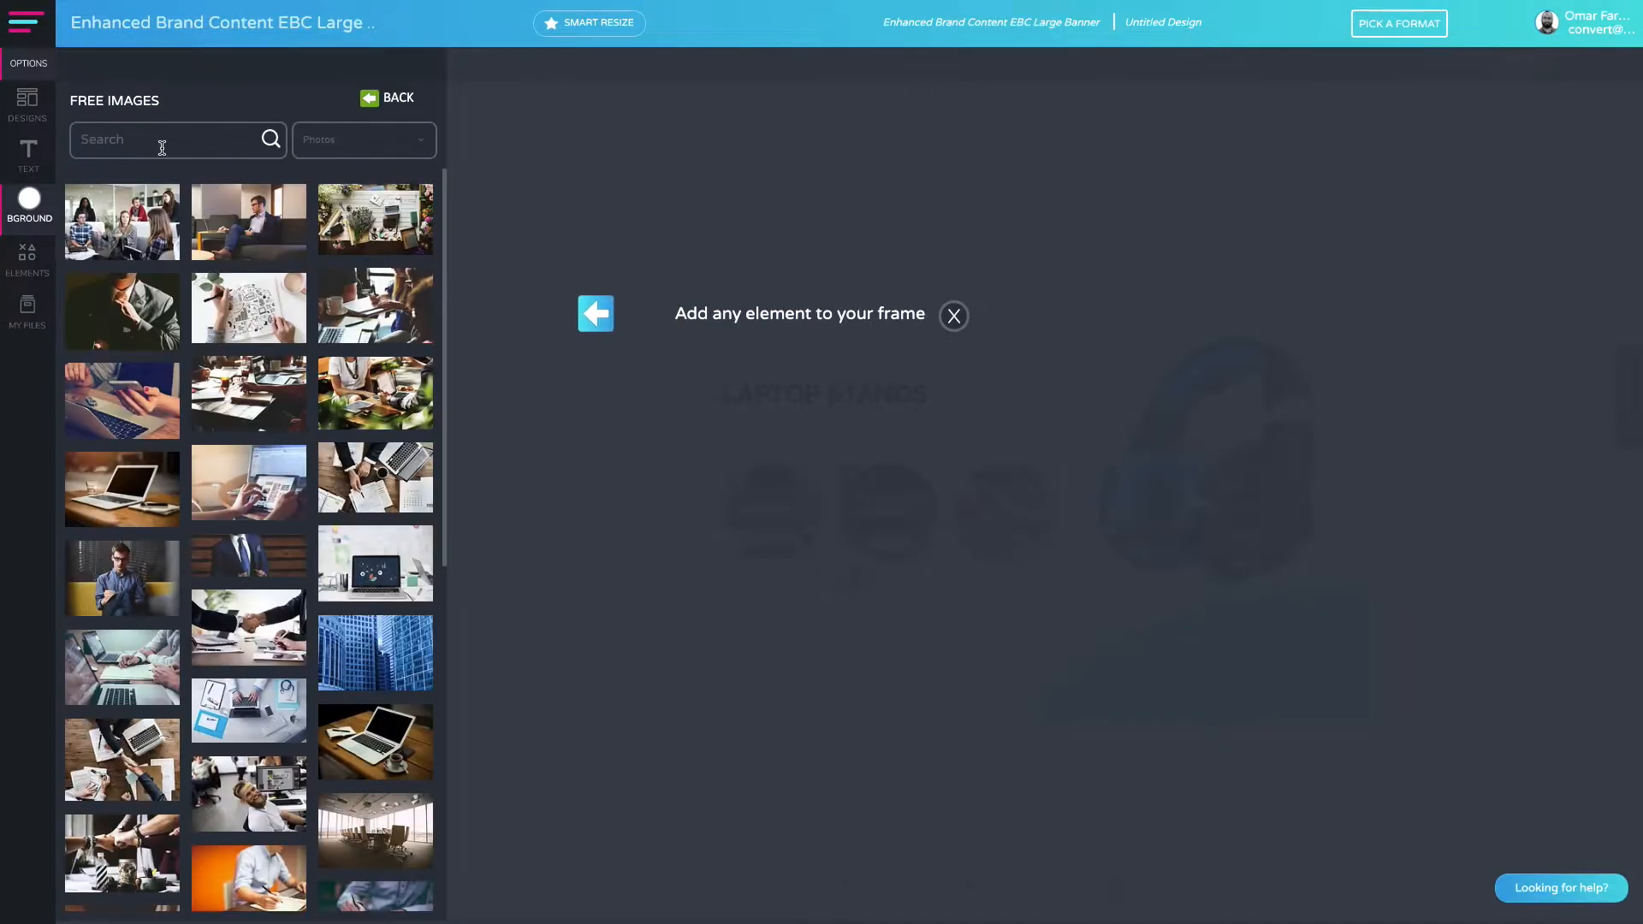
Search the free images for "gaming" and "video gamer", and fill the left circle with the photo of hands holding a dark controller.
left_click(167, 142)
type("gaming")
key("Return")
left_click_drag(126, 140, 73, 137)
type("vide")
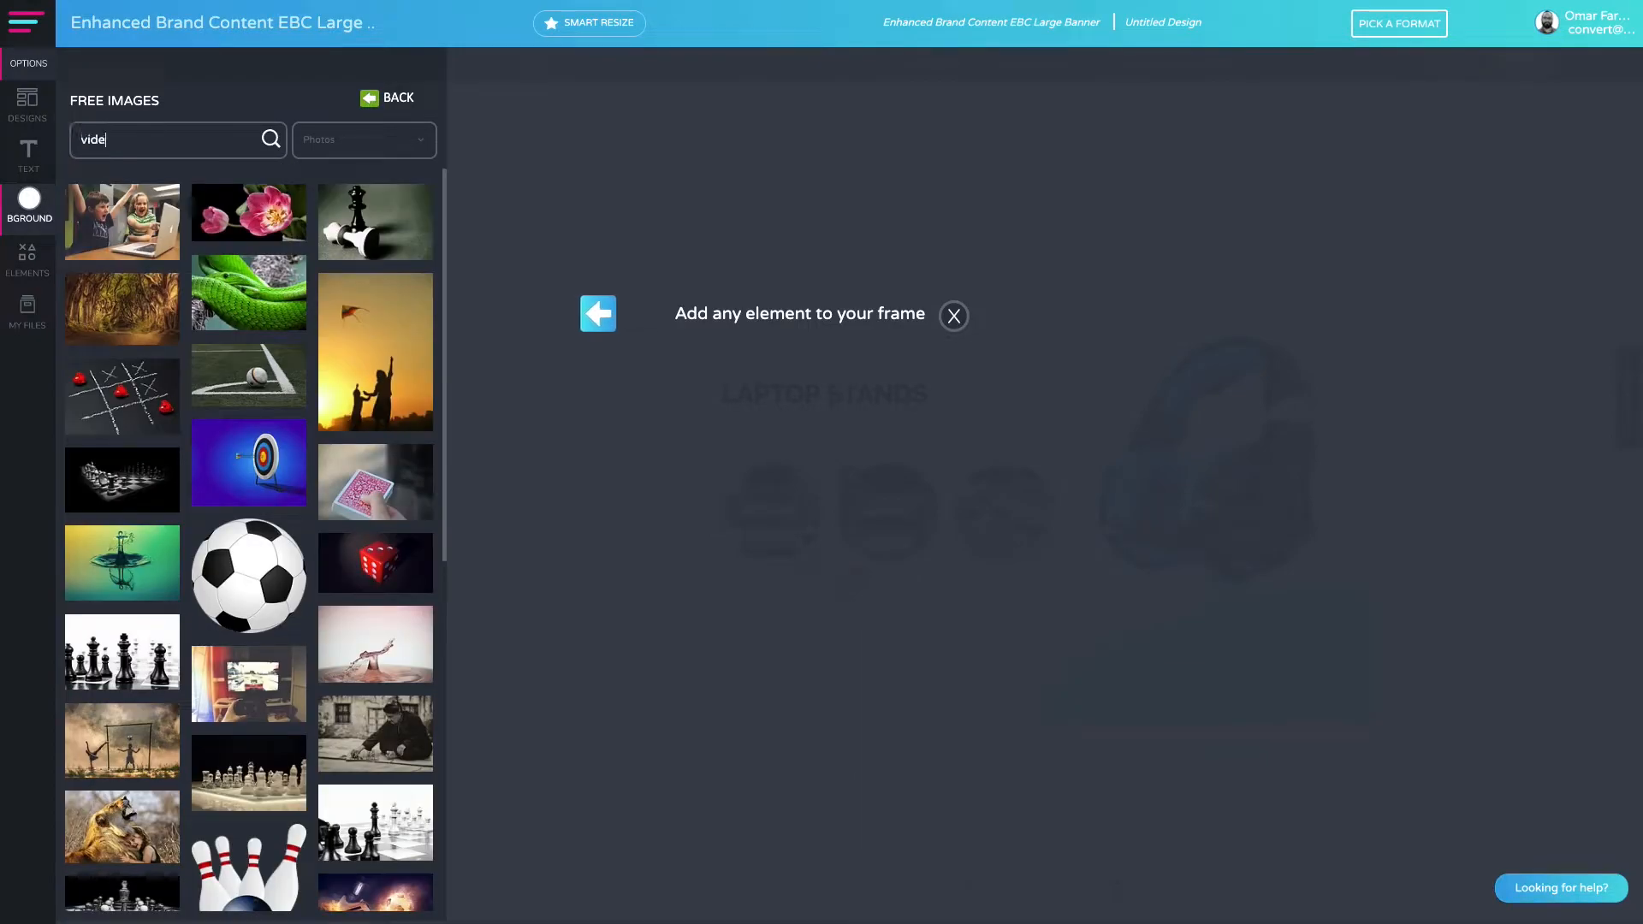
type("o gamer")
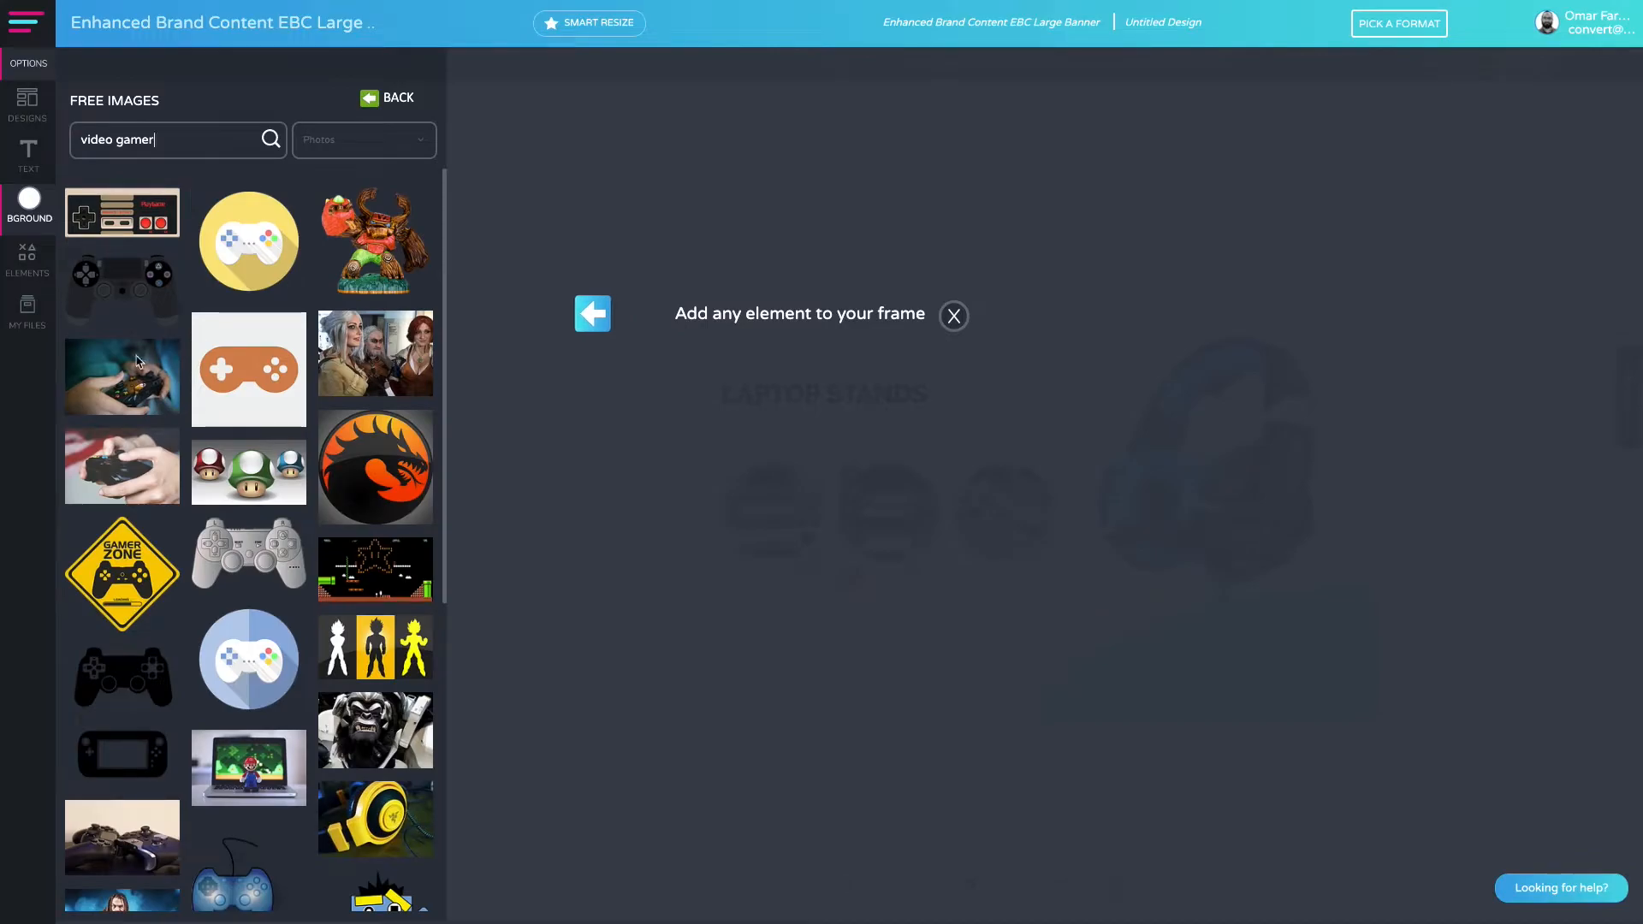
left_click(137, 361)
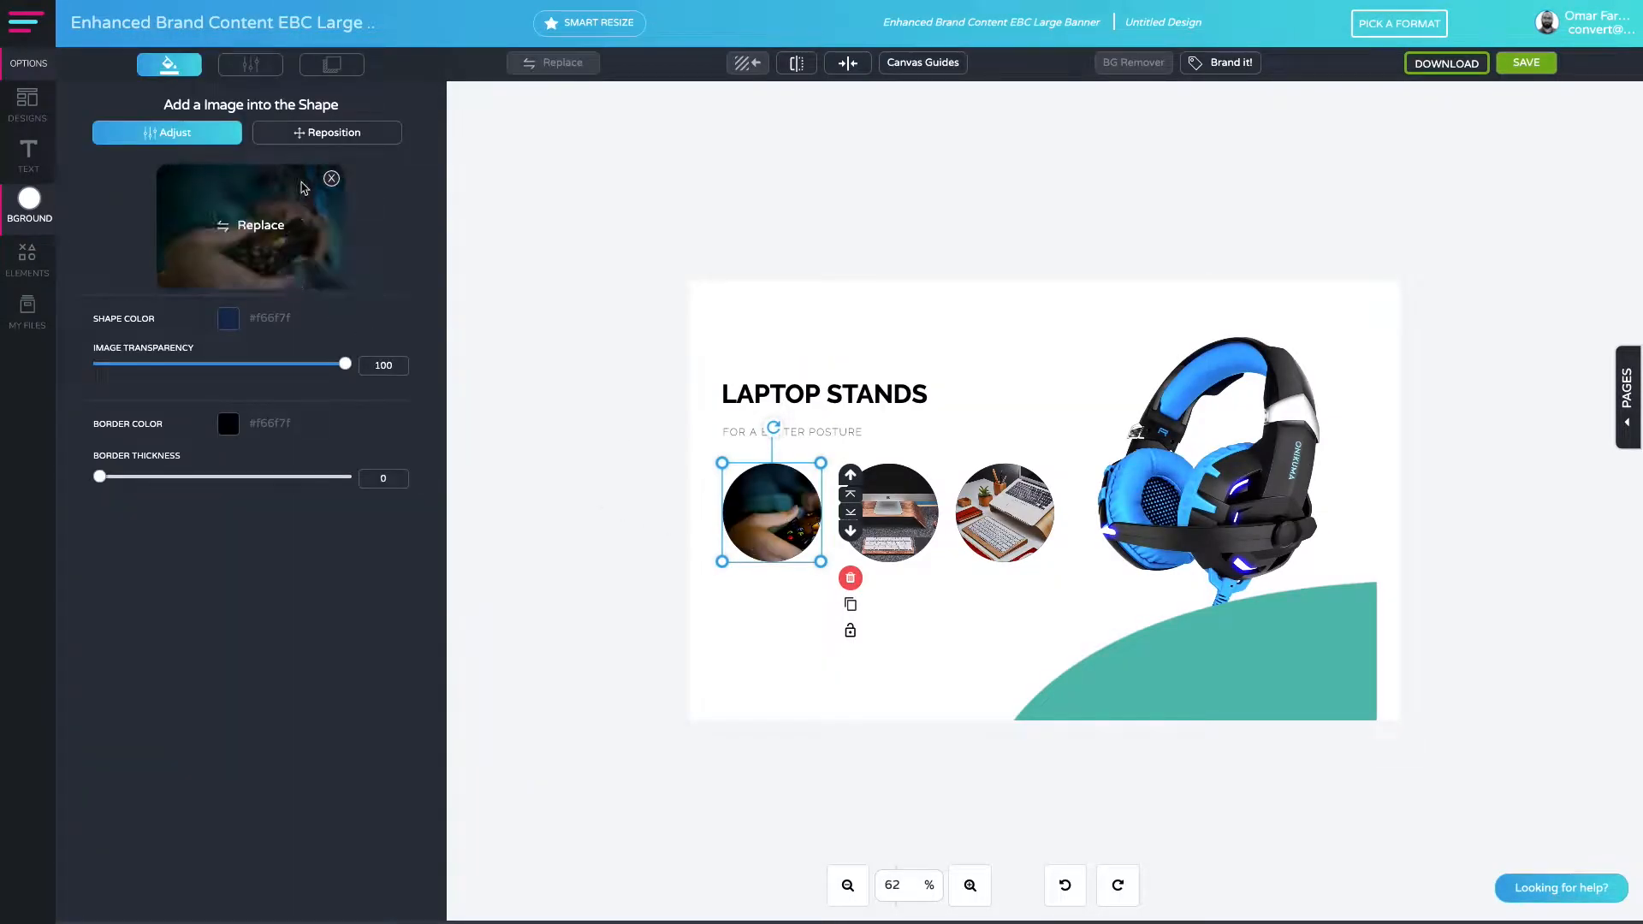
Reposition the photo inside the left circle horizontally at minimum zoom so the game controller is in the frame.
left_click(303, 135)
left_click_drag(104, 184, 89, 186)
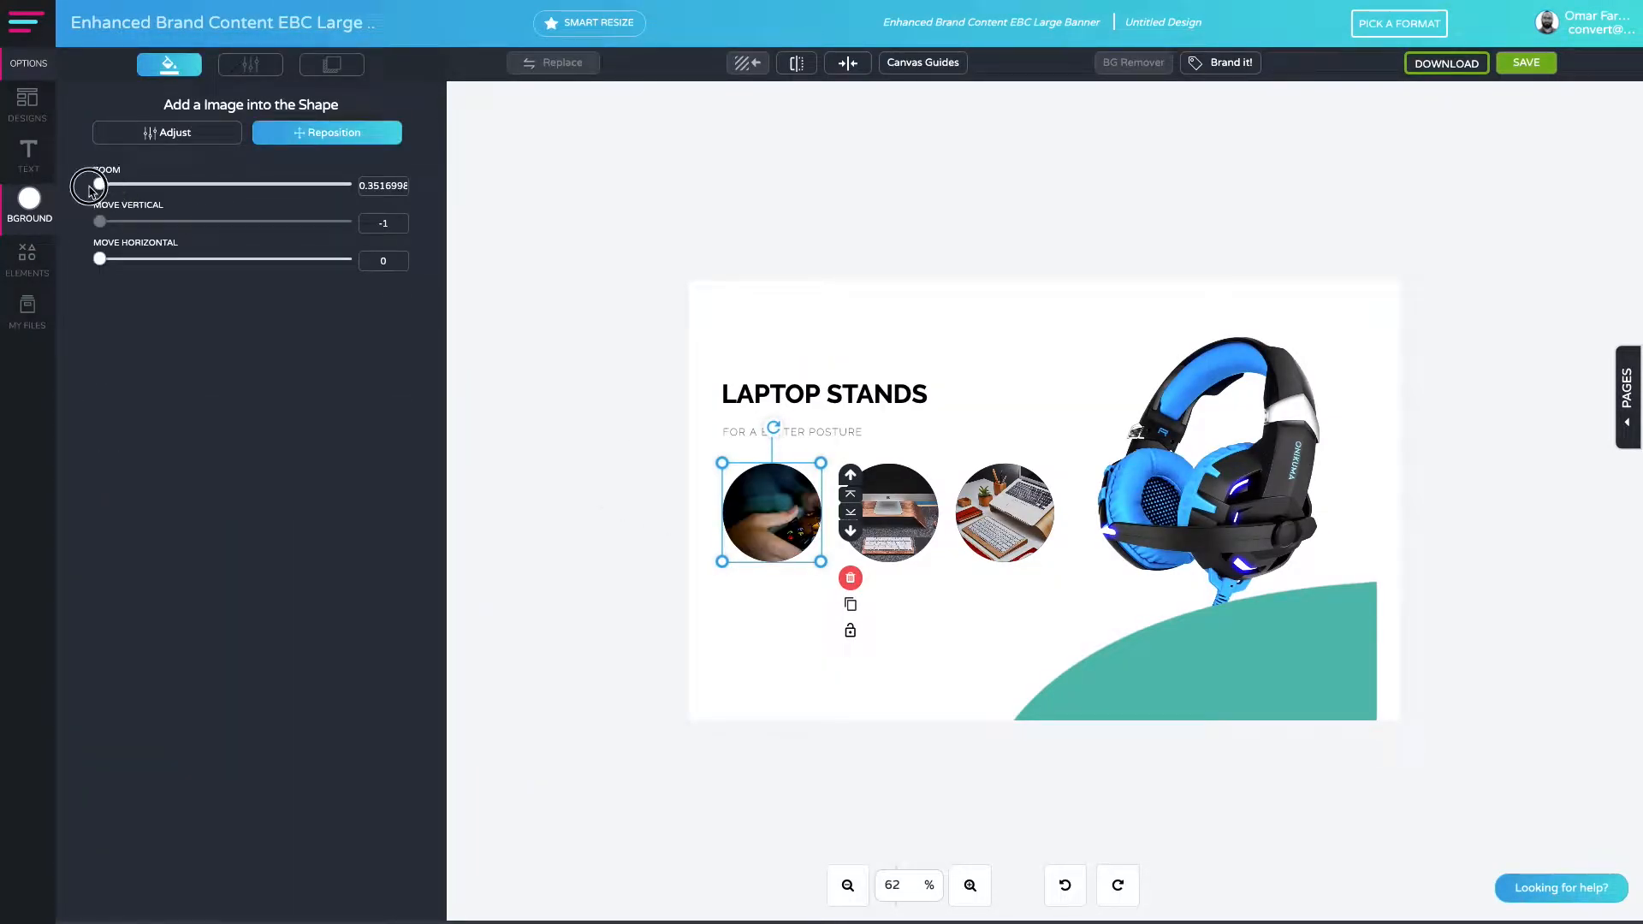
left_click_drag(100, 261, 128, 263)
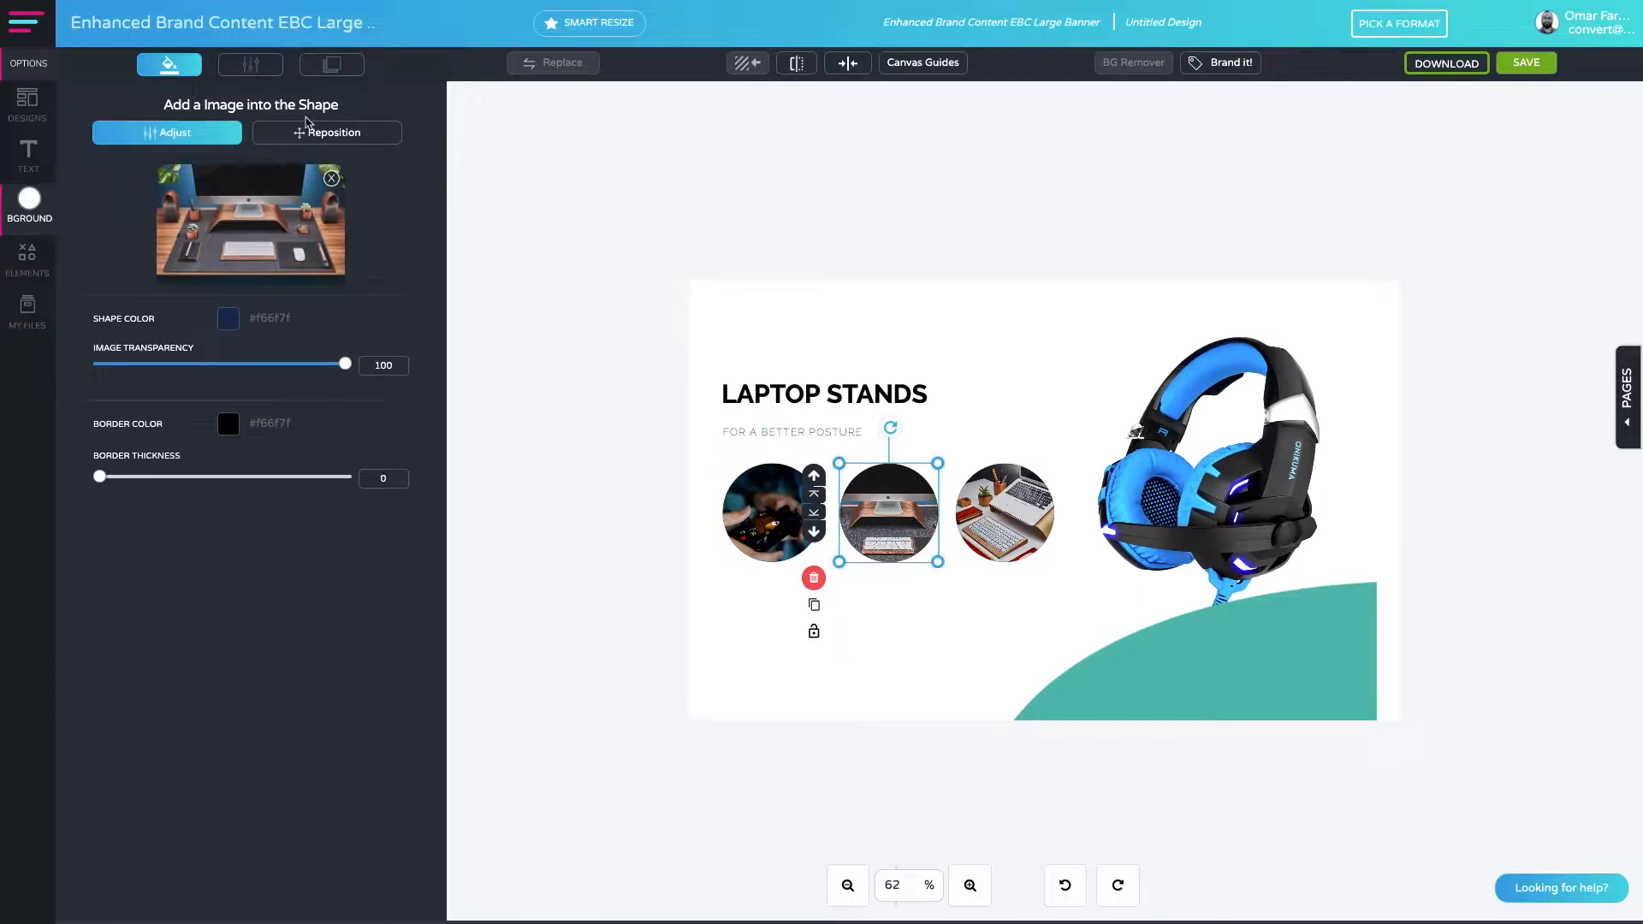
Open the free image library for the middle circle's photo and search for "audio".
left_click(262, 237)
left_click(201, 241)
left_click(166, 136)
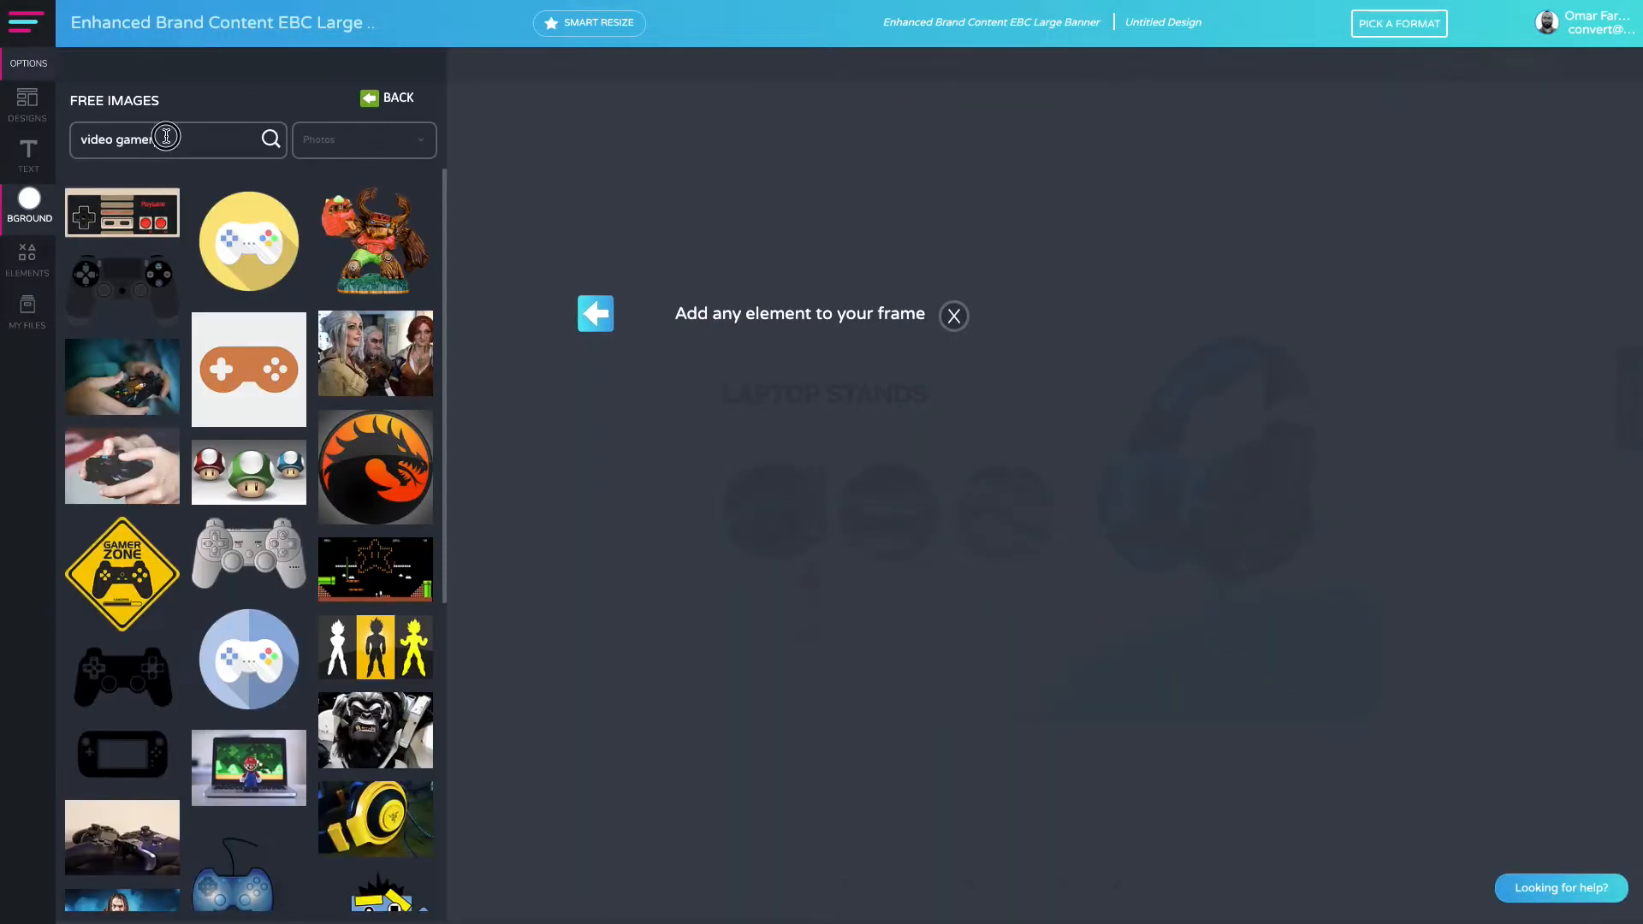
triple_click(235, 154)
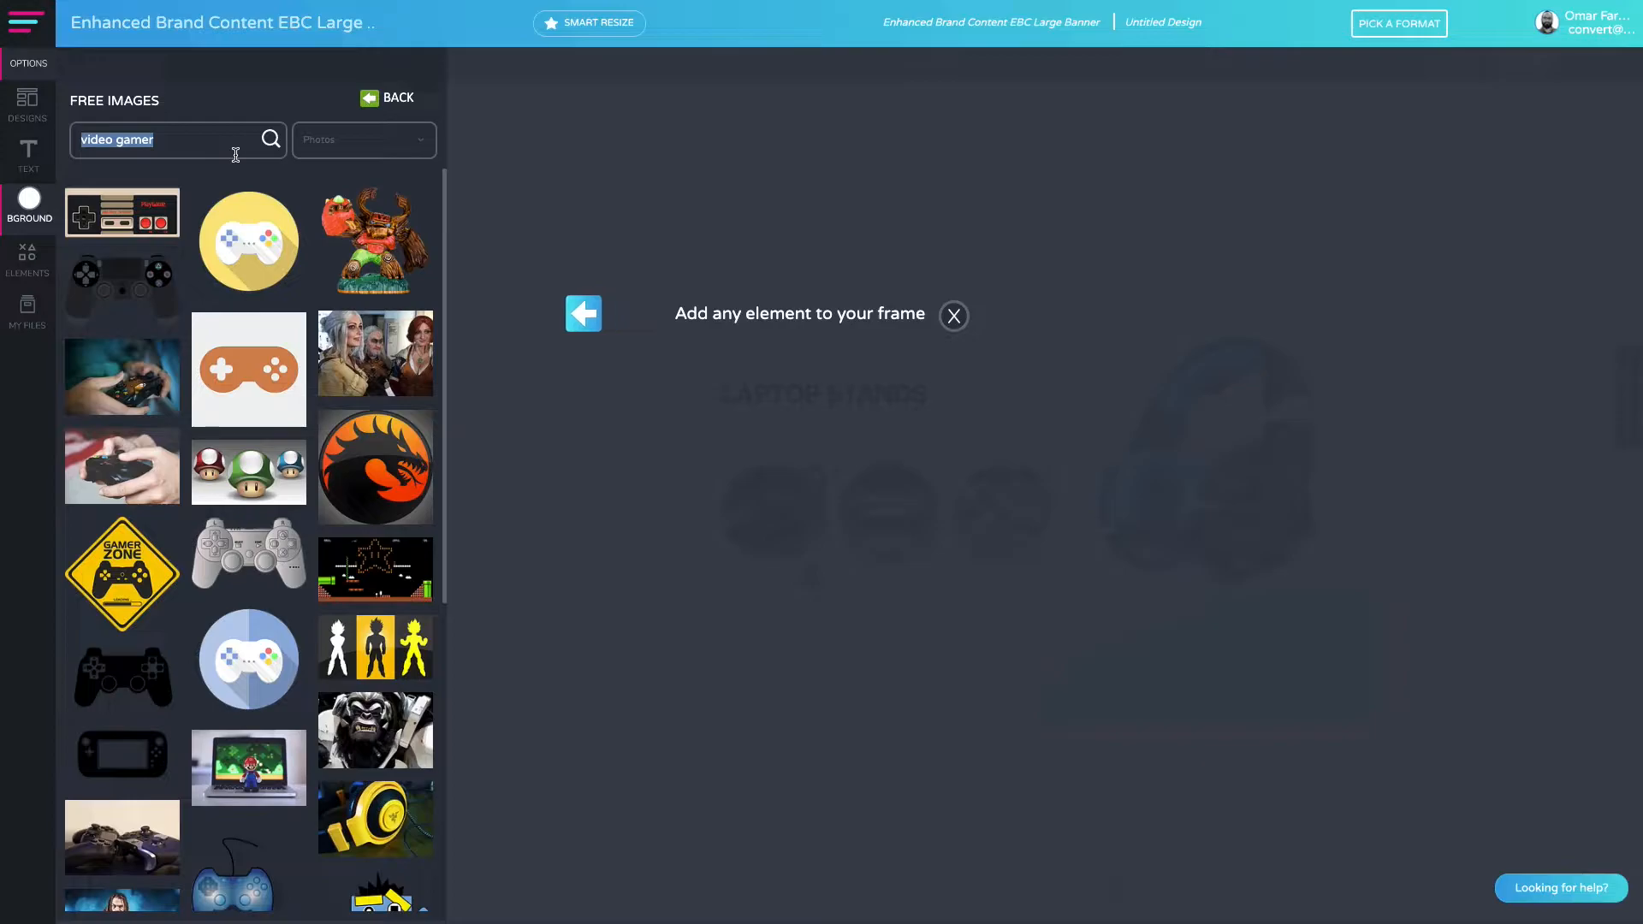
type("audio")
key("Return")
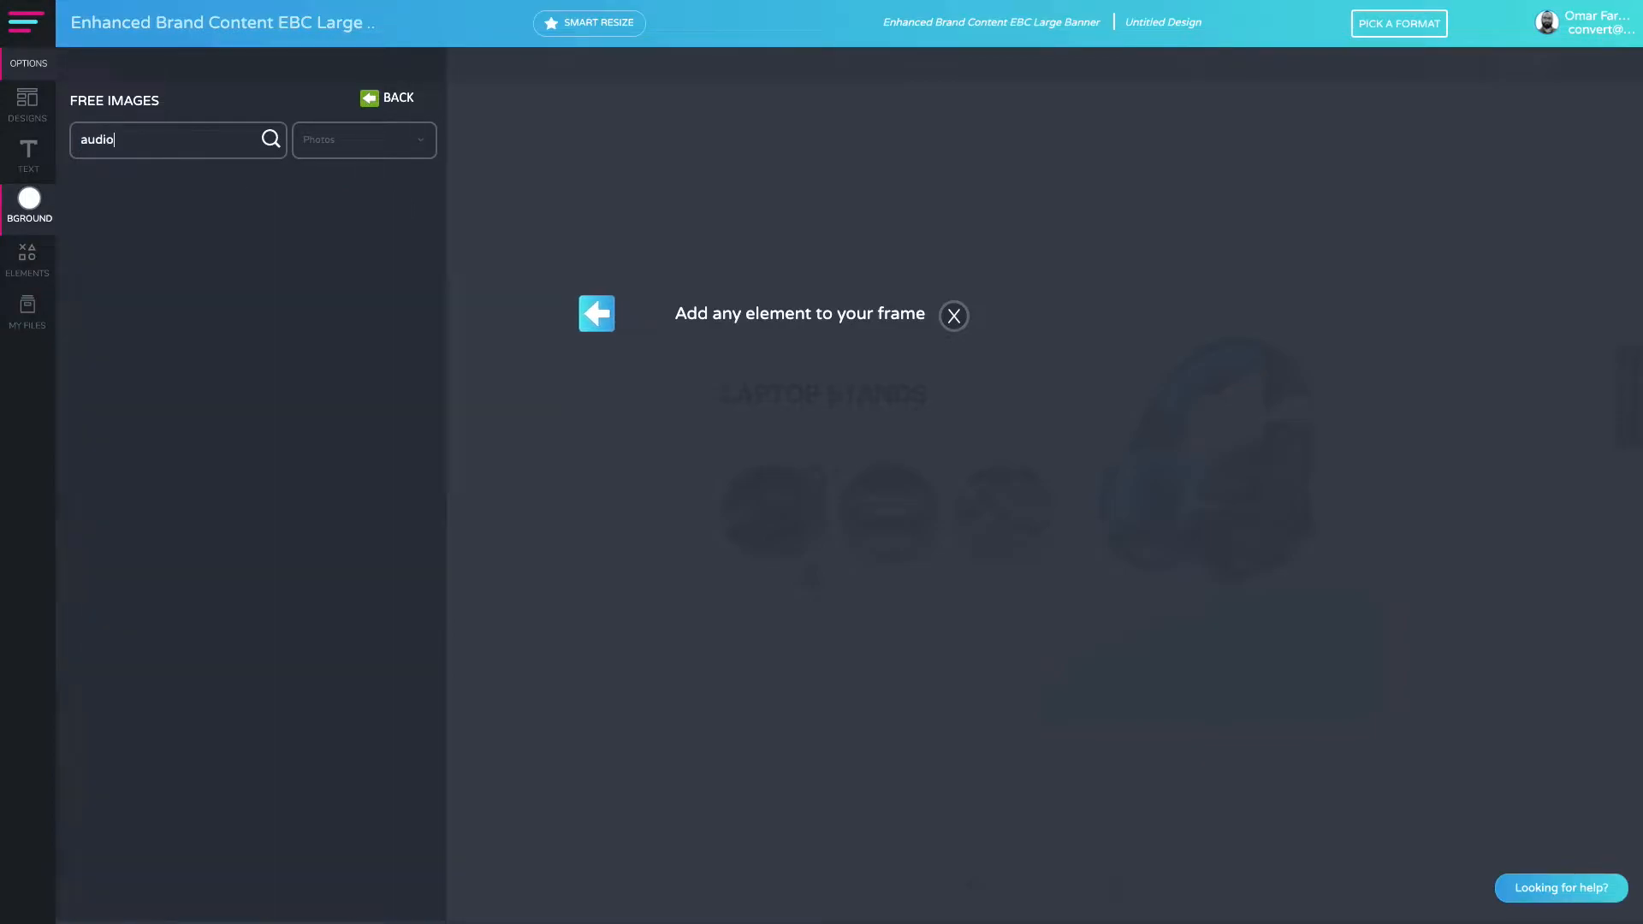
Fill the middle circle with the rainbow sound wave image and zoom it in inside the frame.
scroll(307, 374, "down", 7)
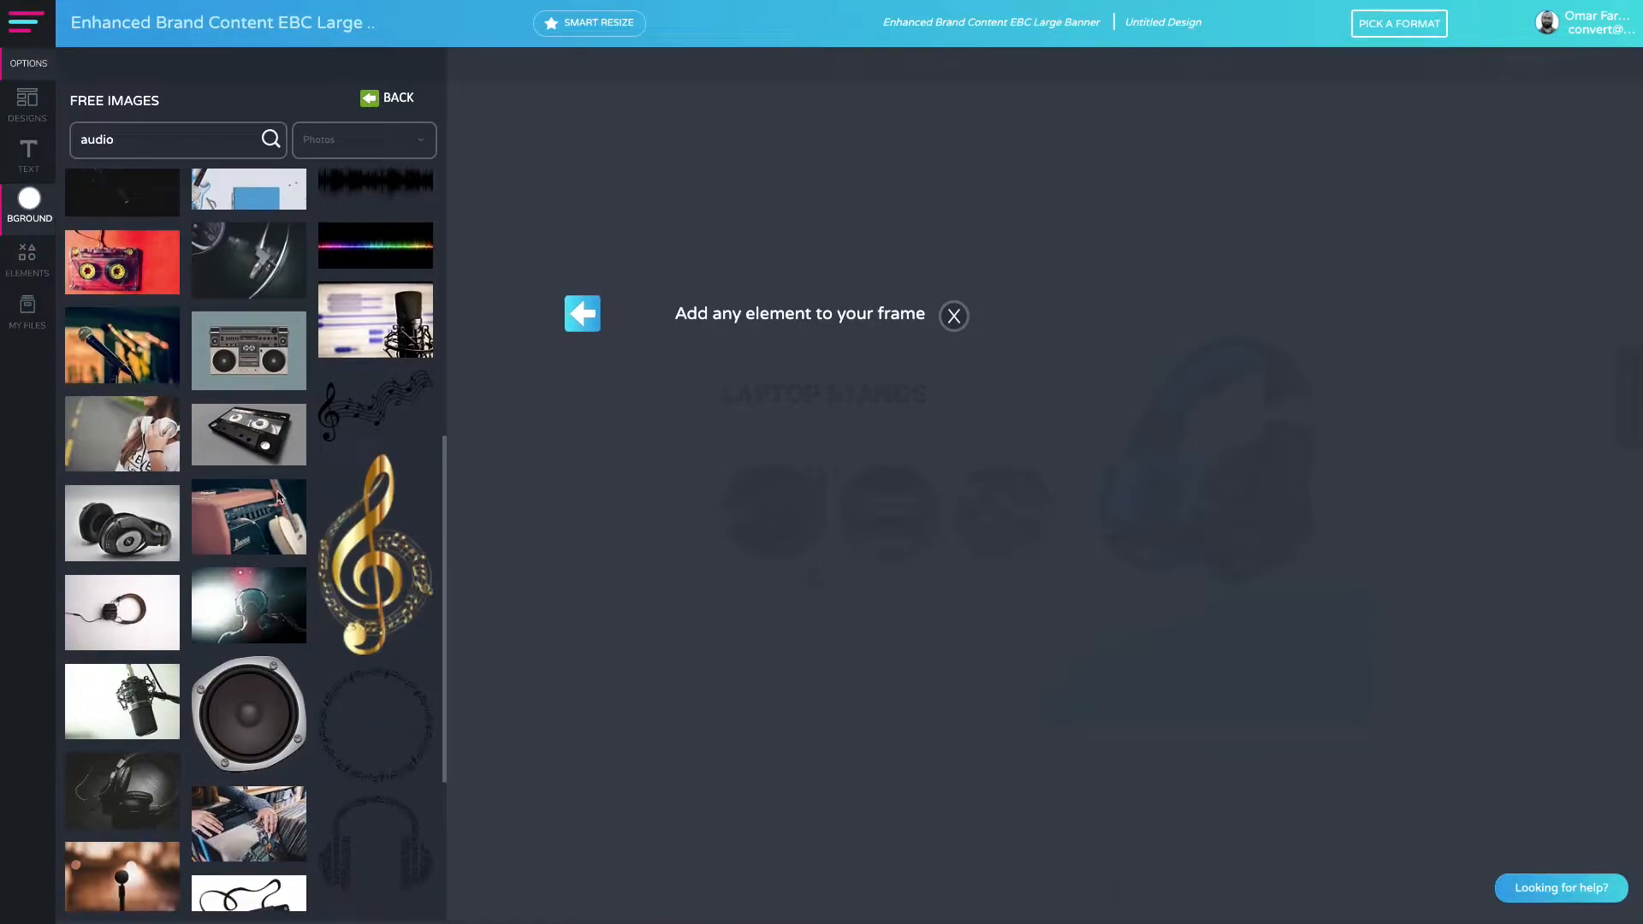
scroll(275, 599, "down", 1)
scroll(278, 586, "up", 4)
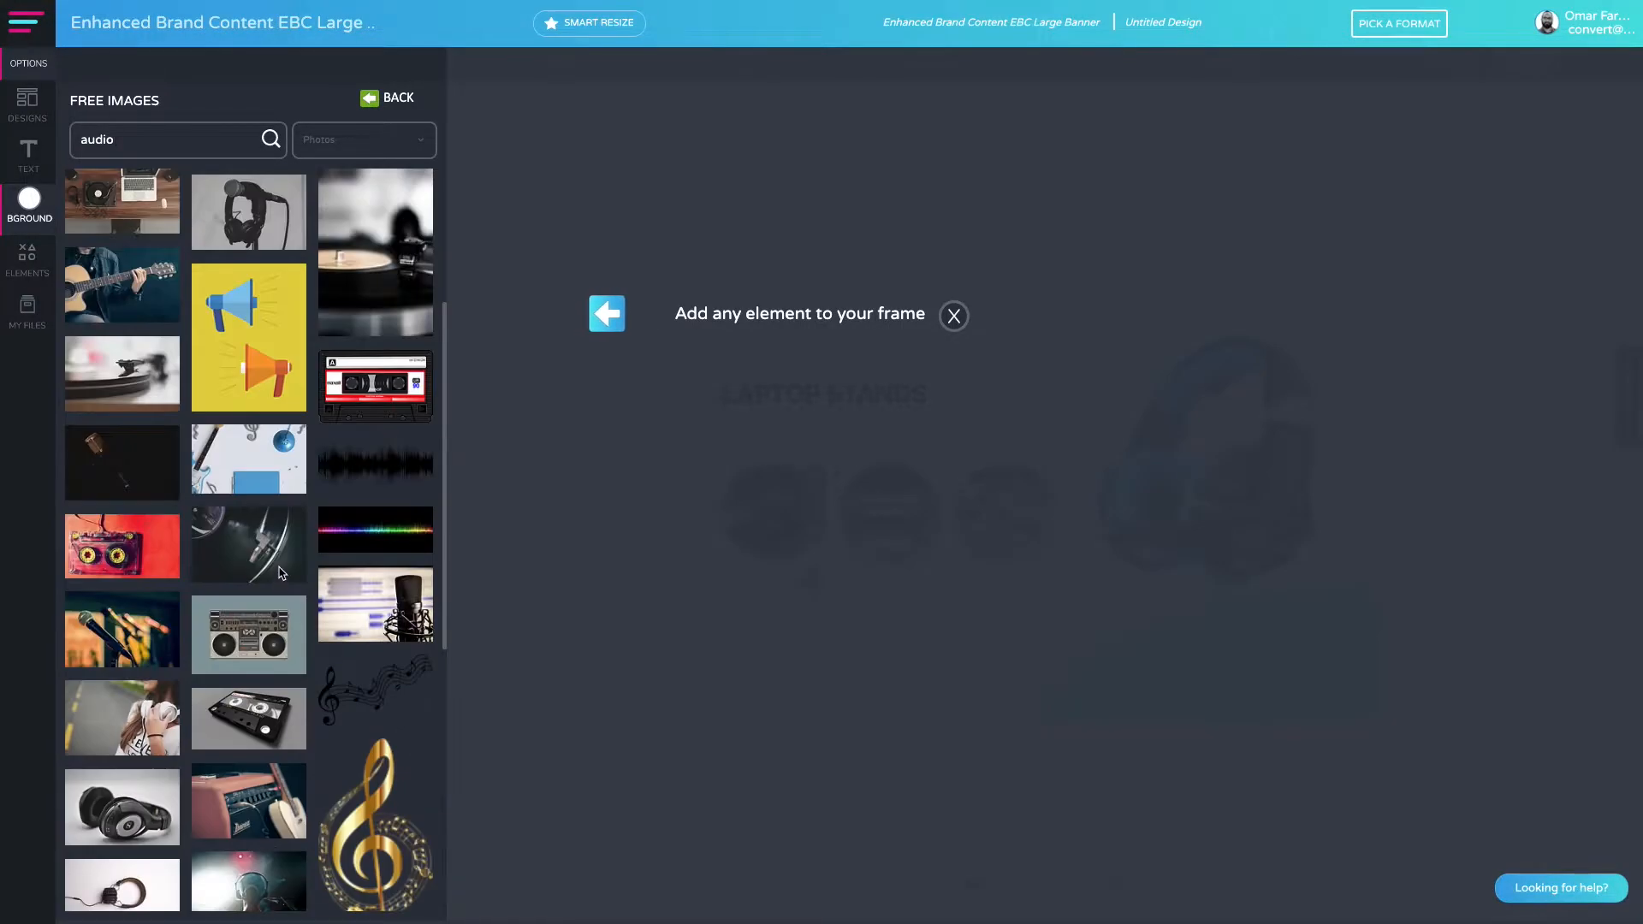
scroll(330, 489, "down", 3)
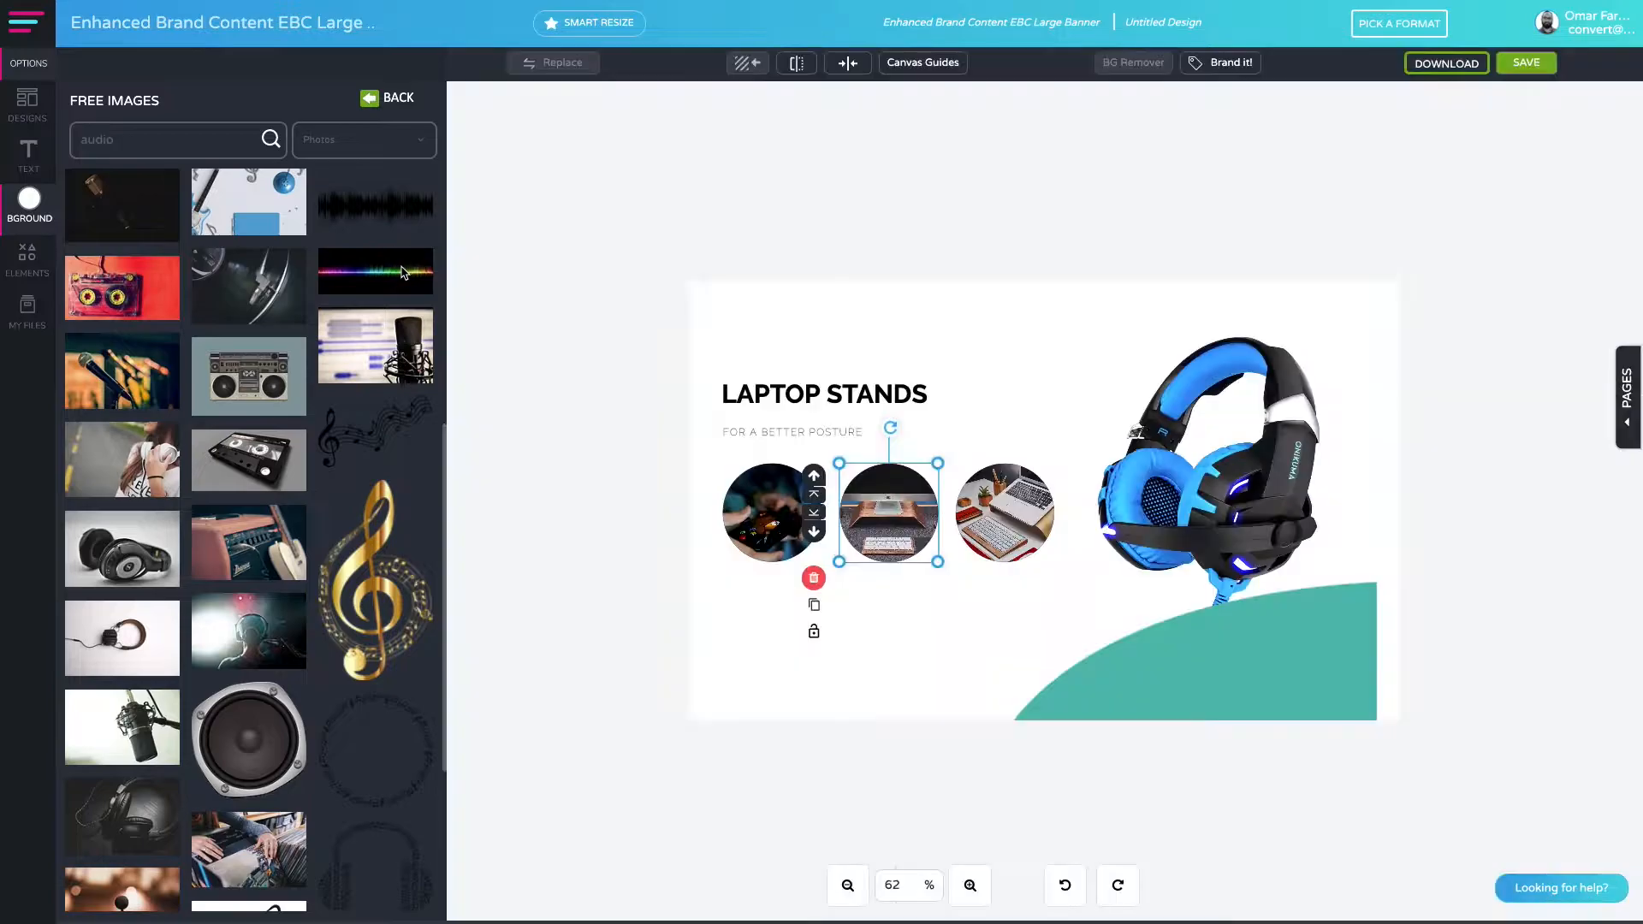
left_click(401, 278)
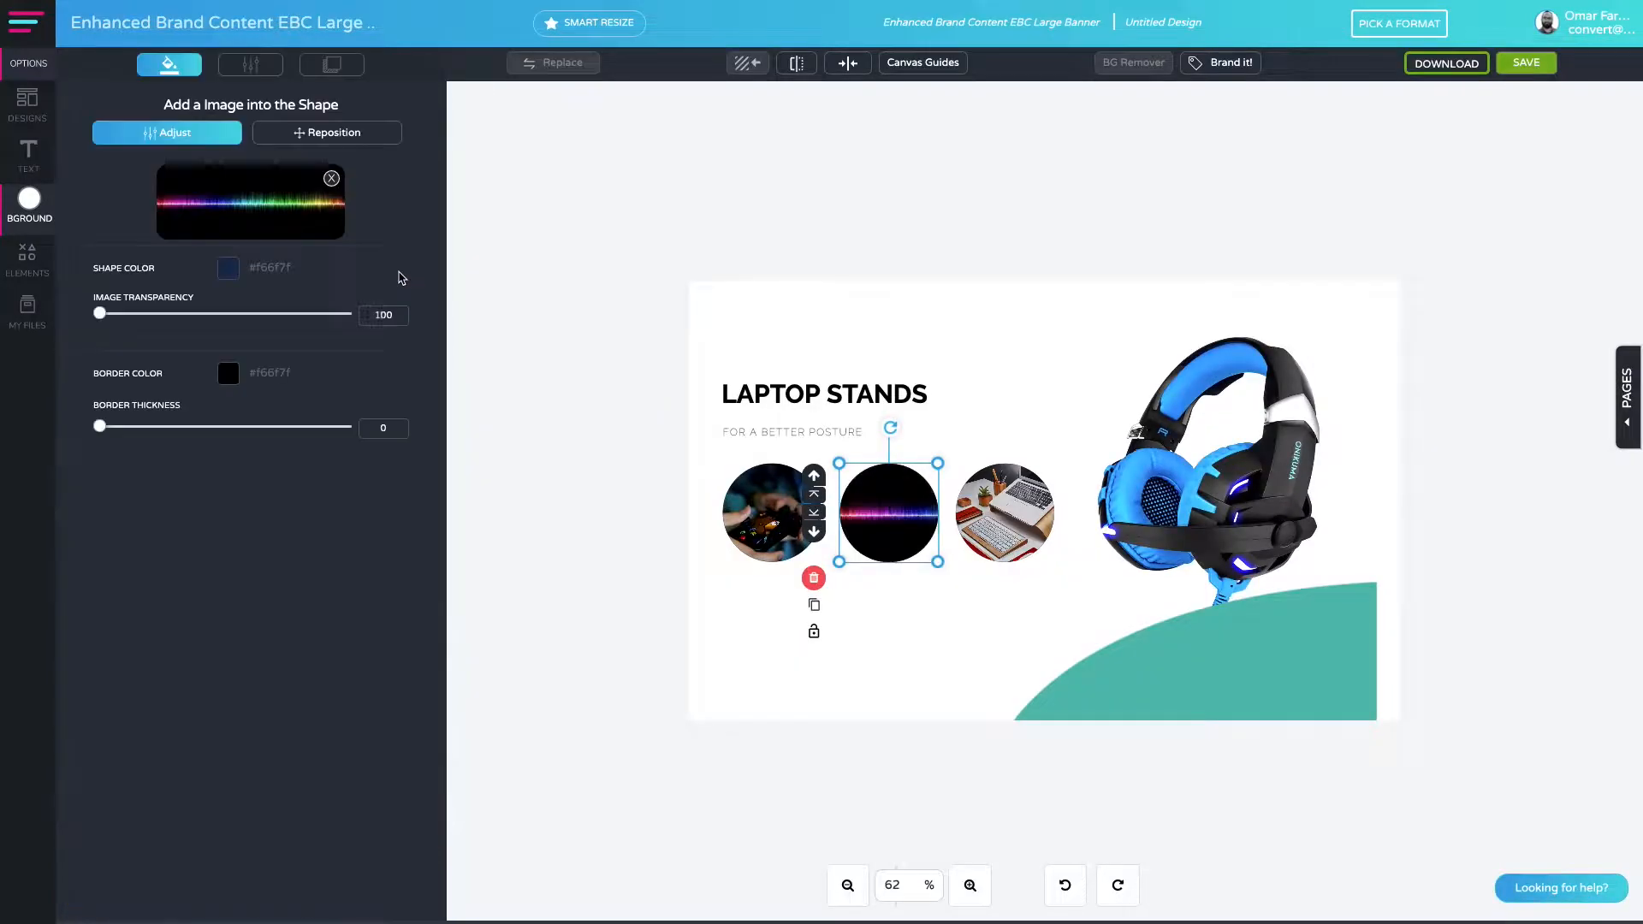
left_click(310, 139)
left_click_drag(99, 184, 224, 225)
Open the free image library for the right circle's photo and search for "led".
left_click(1002, 513)
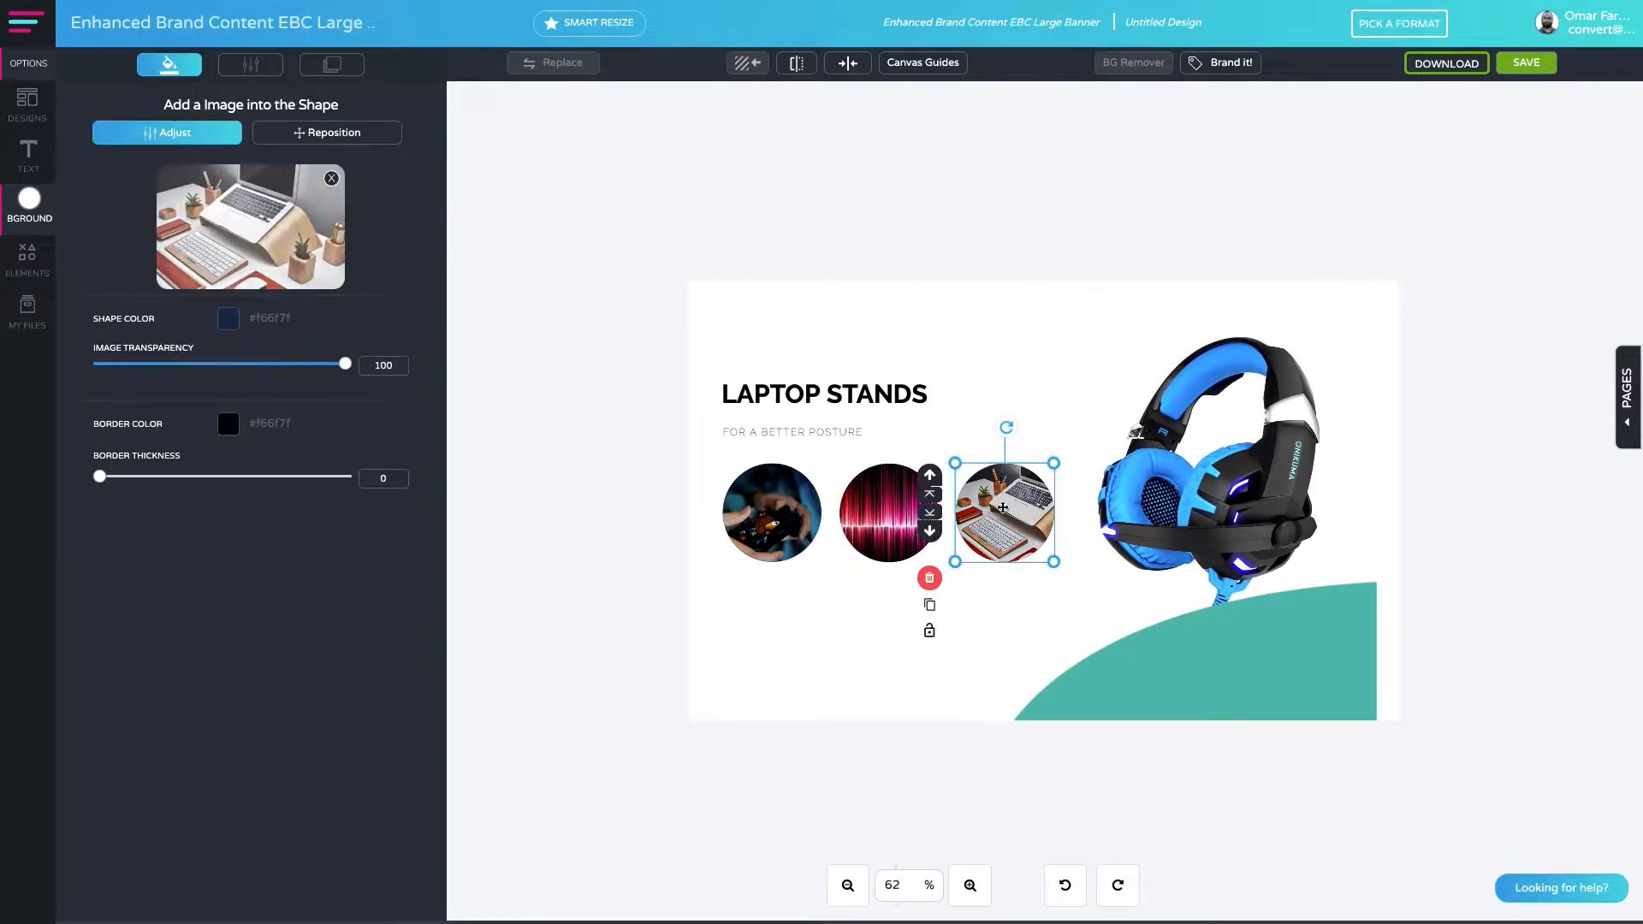
left_click(253, 219)
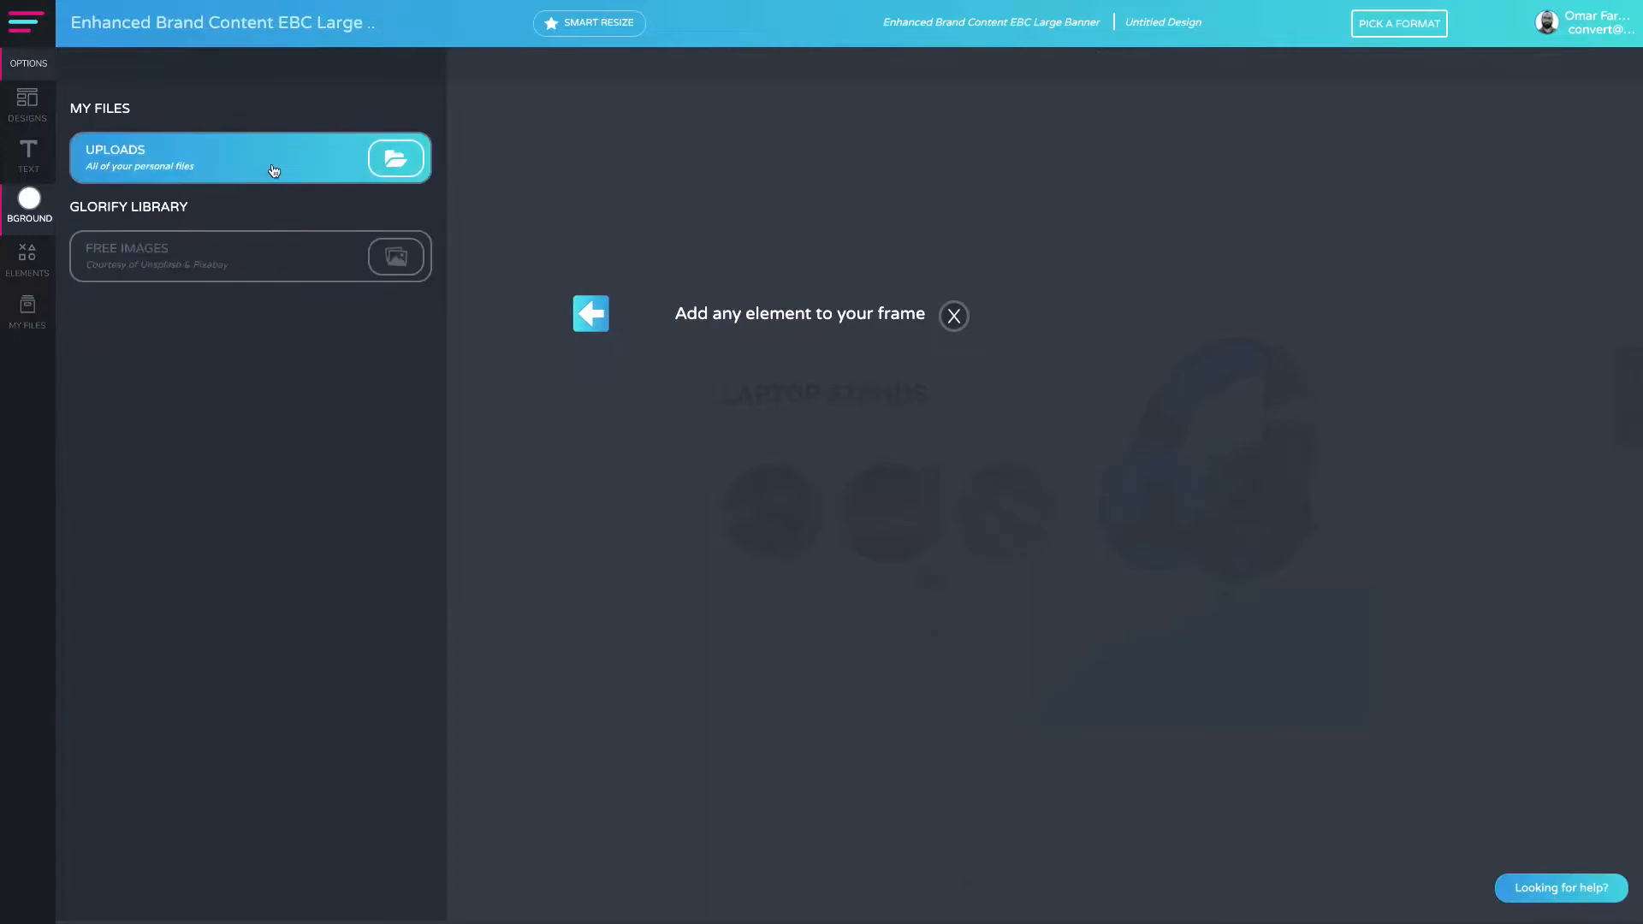
left_click(220, 242)
key("ctrl+a")
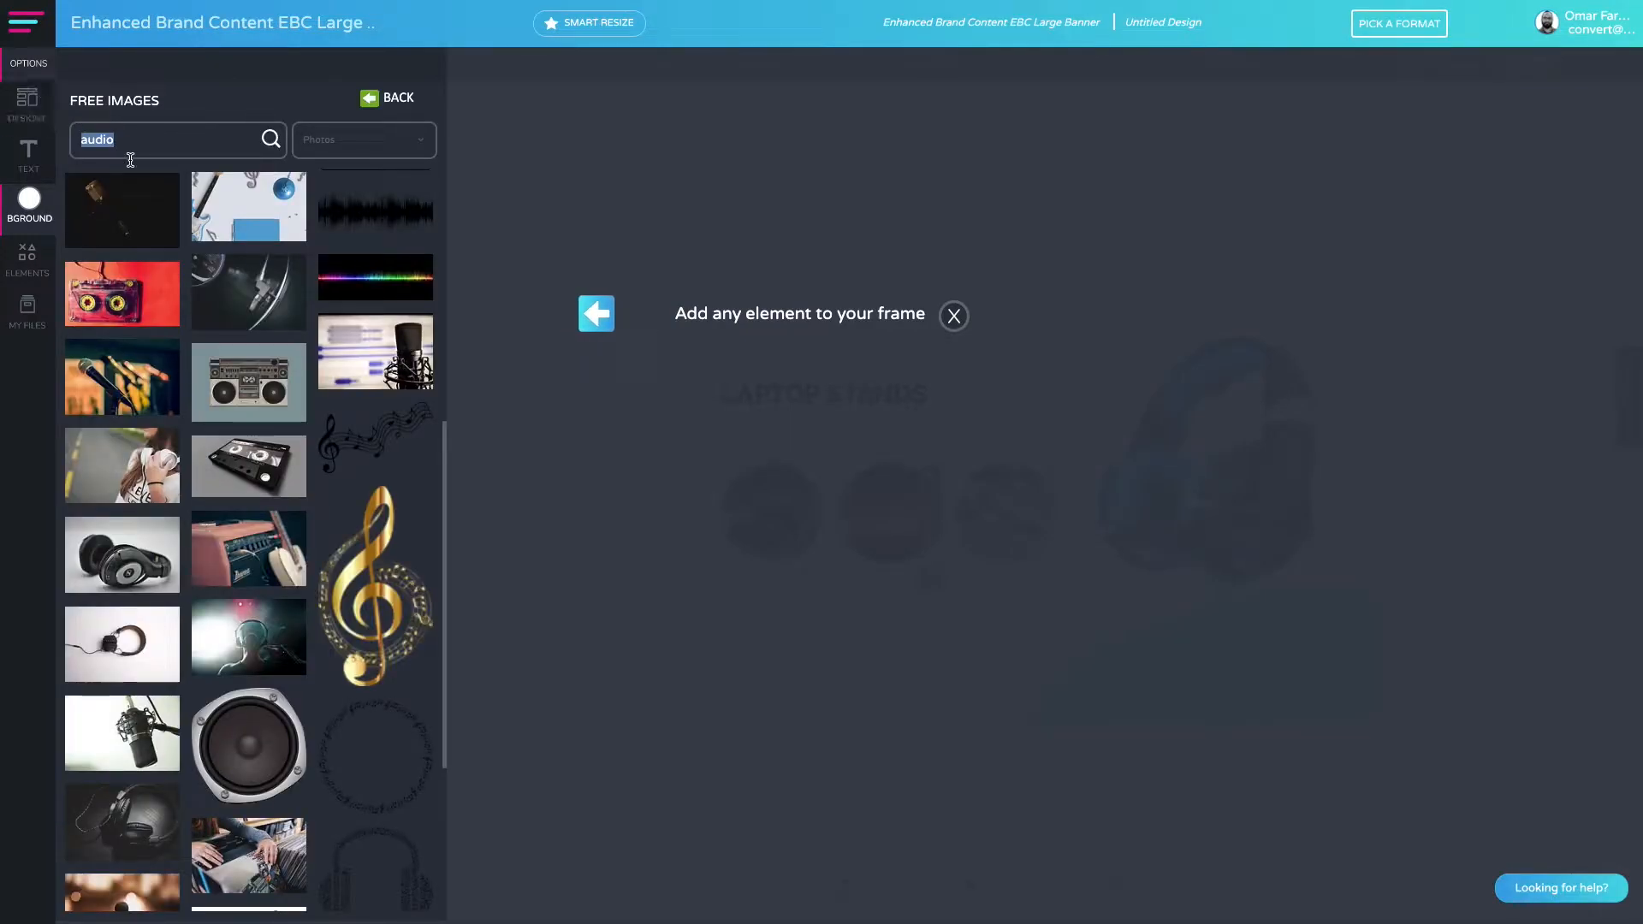
key("Return")
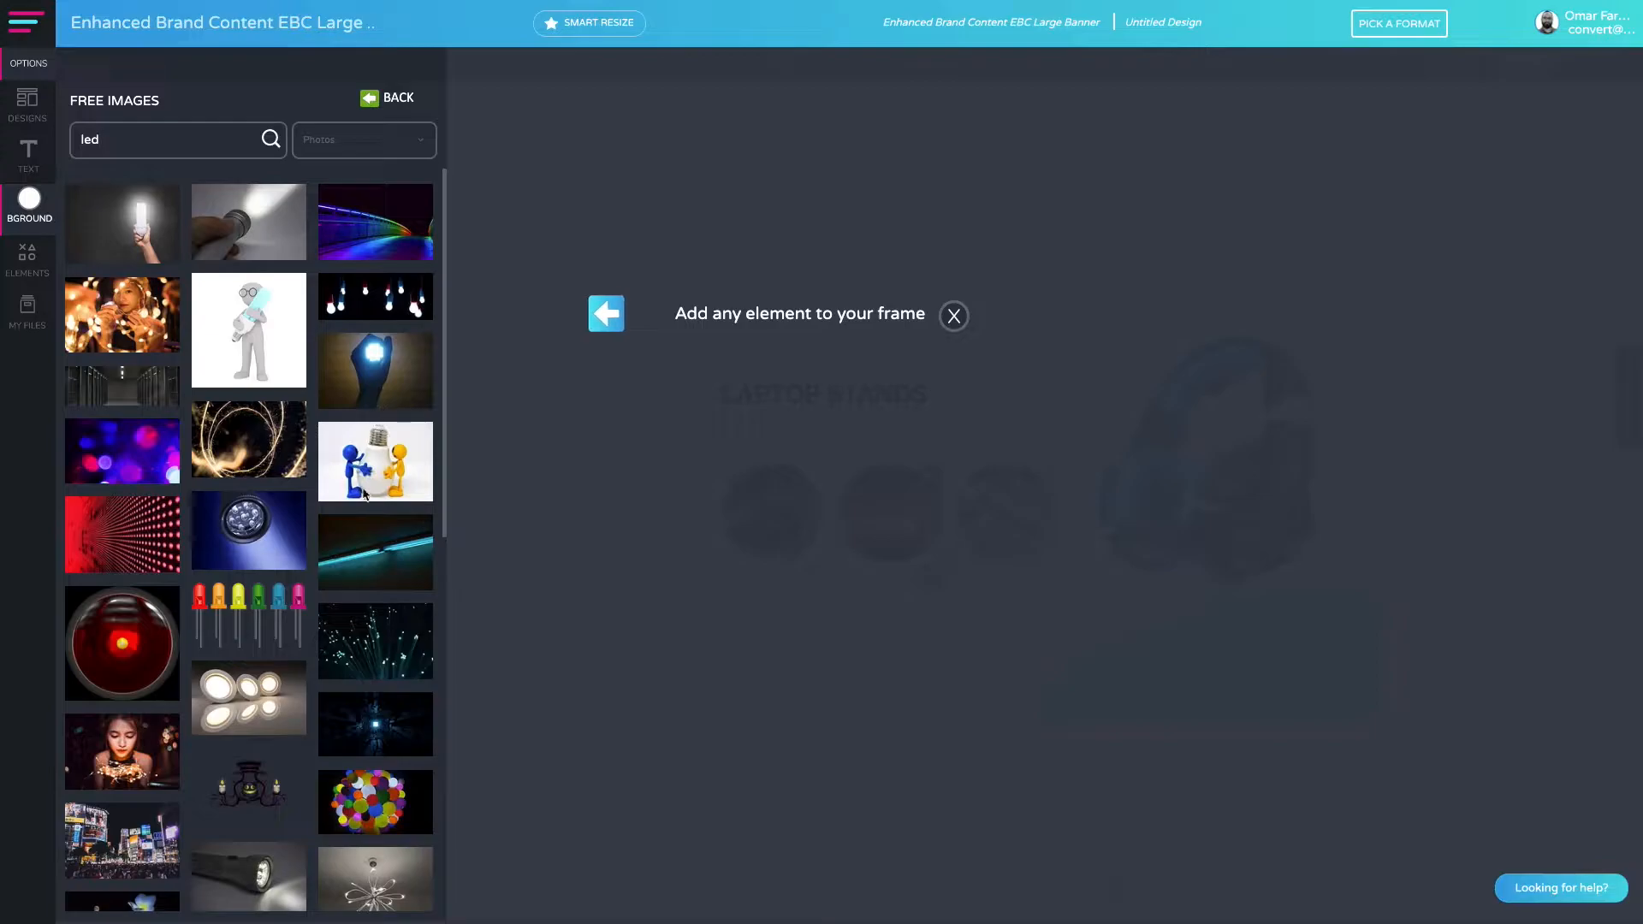
Browse the LED images and fill the right circle with the dark blue image of a small glowing square.
scroll(366, 495, "down", 1)
scroll(366, 495, "down", 3)
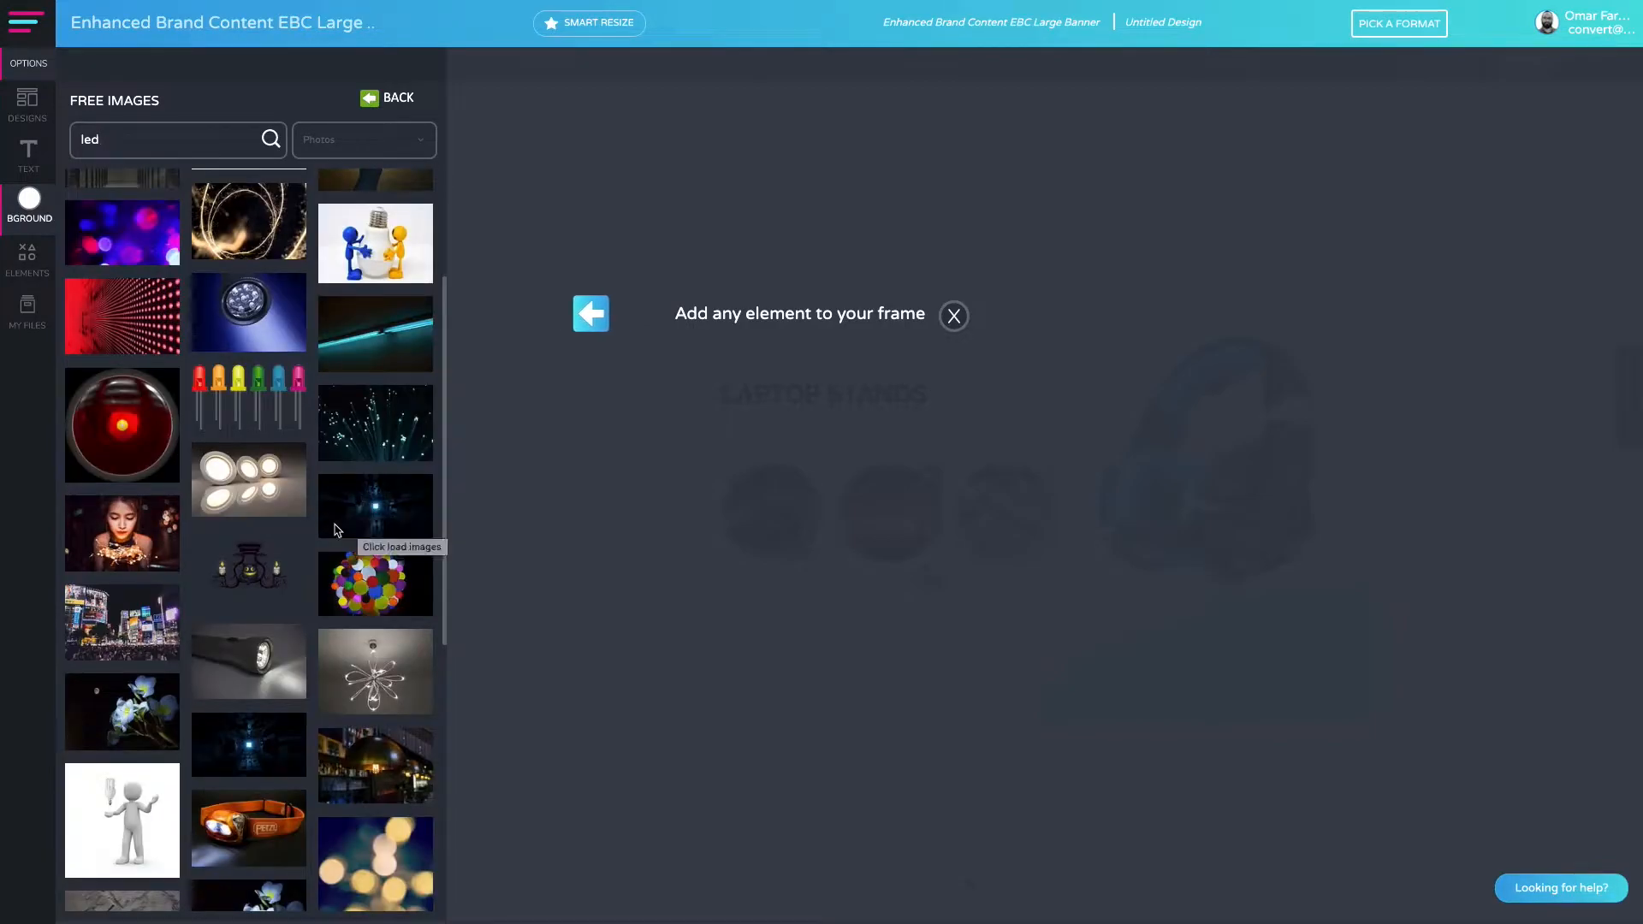
scroll(349, 534, "down", 2)
scroll(280, 524, "up", 3)
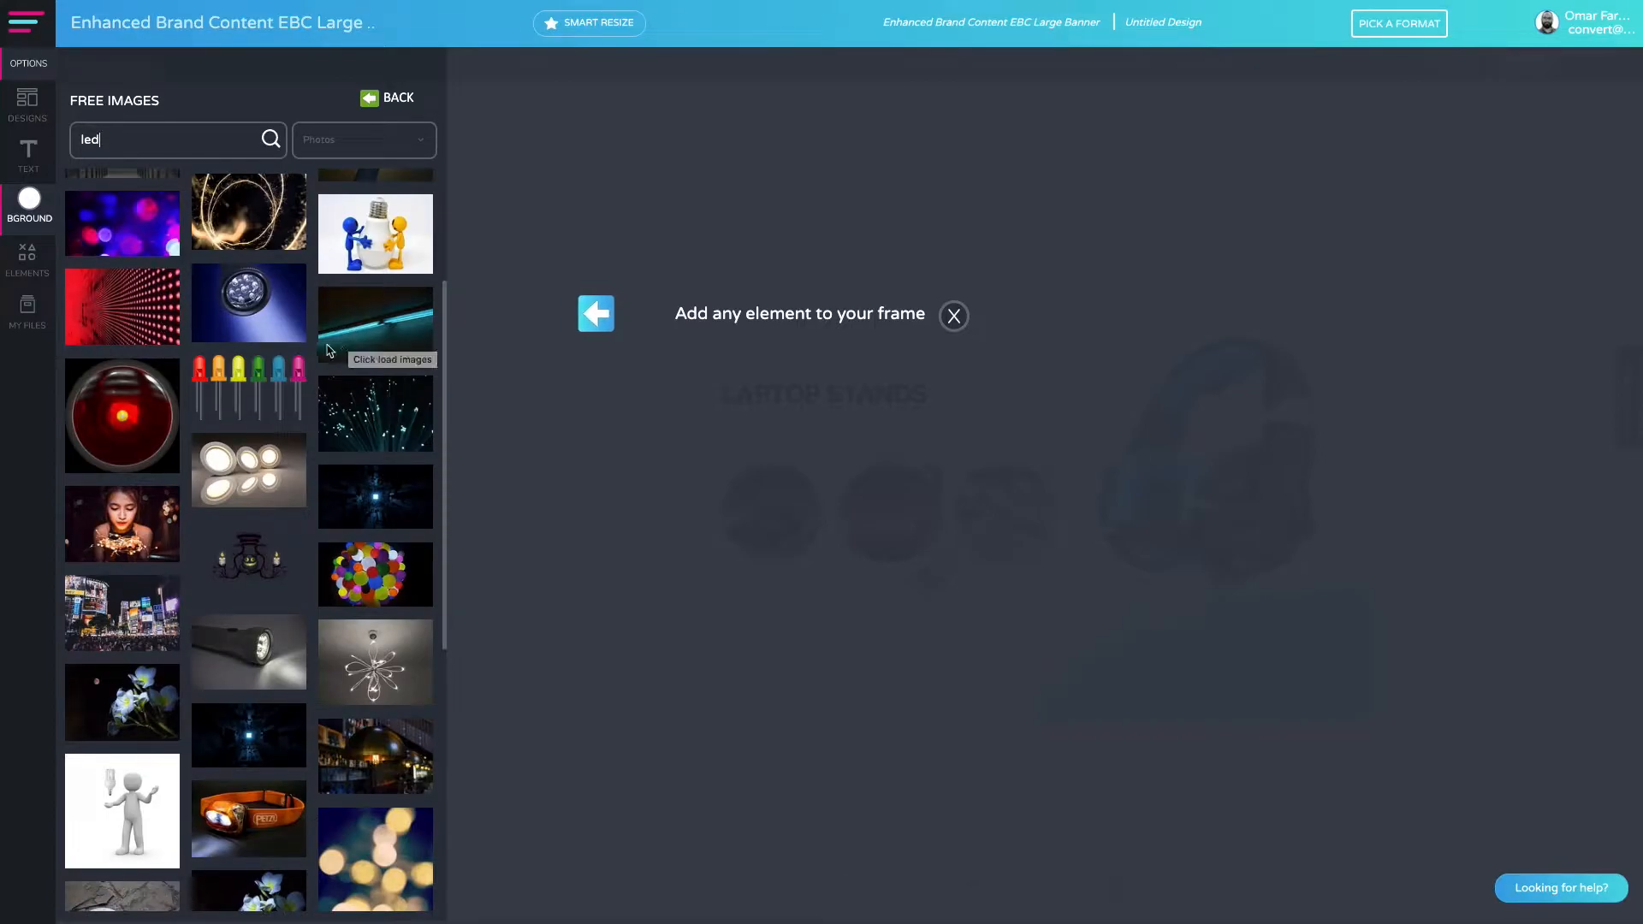
scroll(338, 360, "down", 8)
scroll(325, 382, "up", 3)
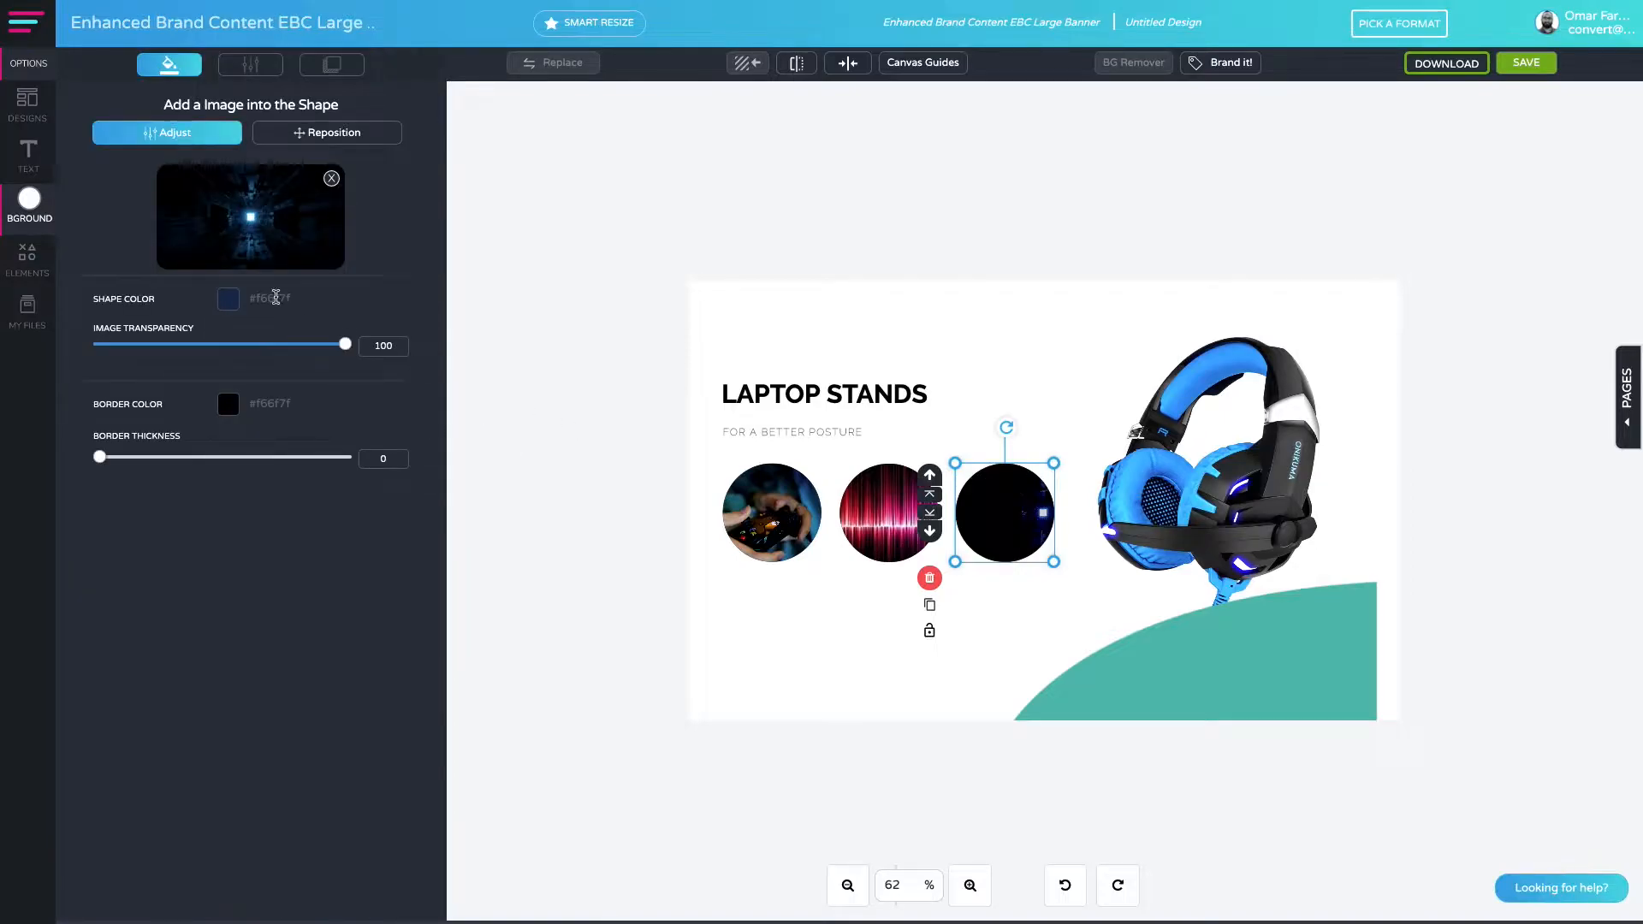
Zoom and reposition the LED image inside the right circle so the glowing square is enlarged and centred.
left_click(291, 134)
left_click_drag(101, 184, 197, 222)
left_click_drag(100, 259, 225, 222)
left_click_drag(148, 184, 220, 257)
left_click(833, 634)
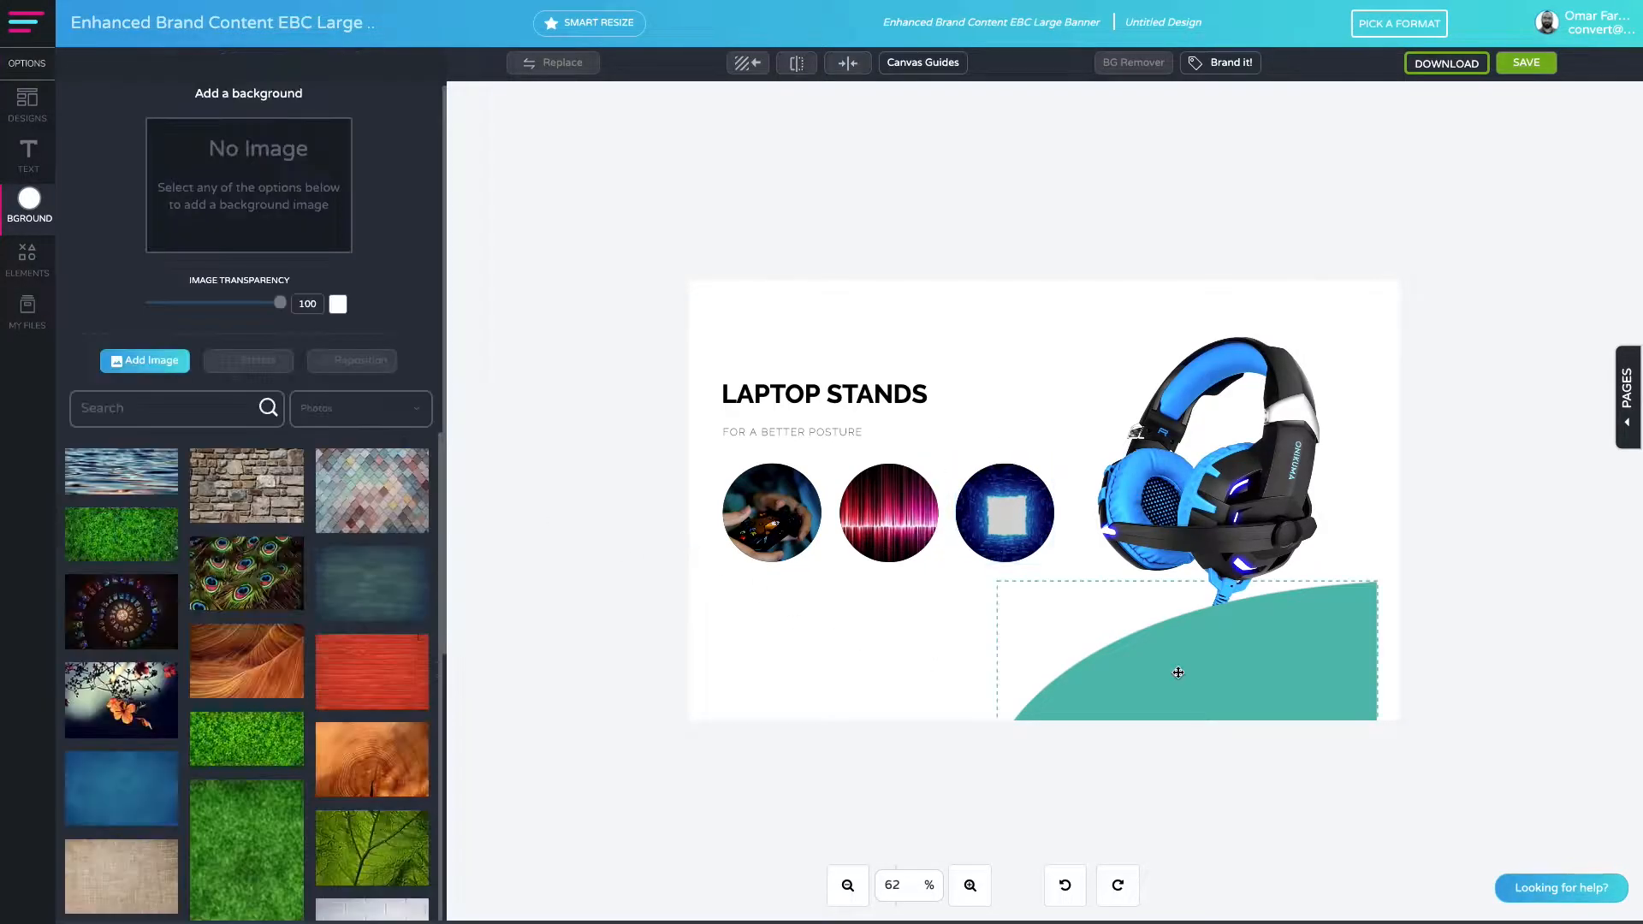
Delete the teal curved shape from the banner and change the background colour to light grey.
left_click(1138, 681)
left_click(653, 653)
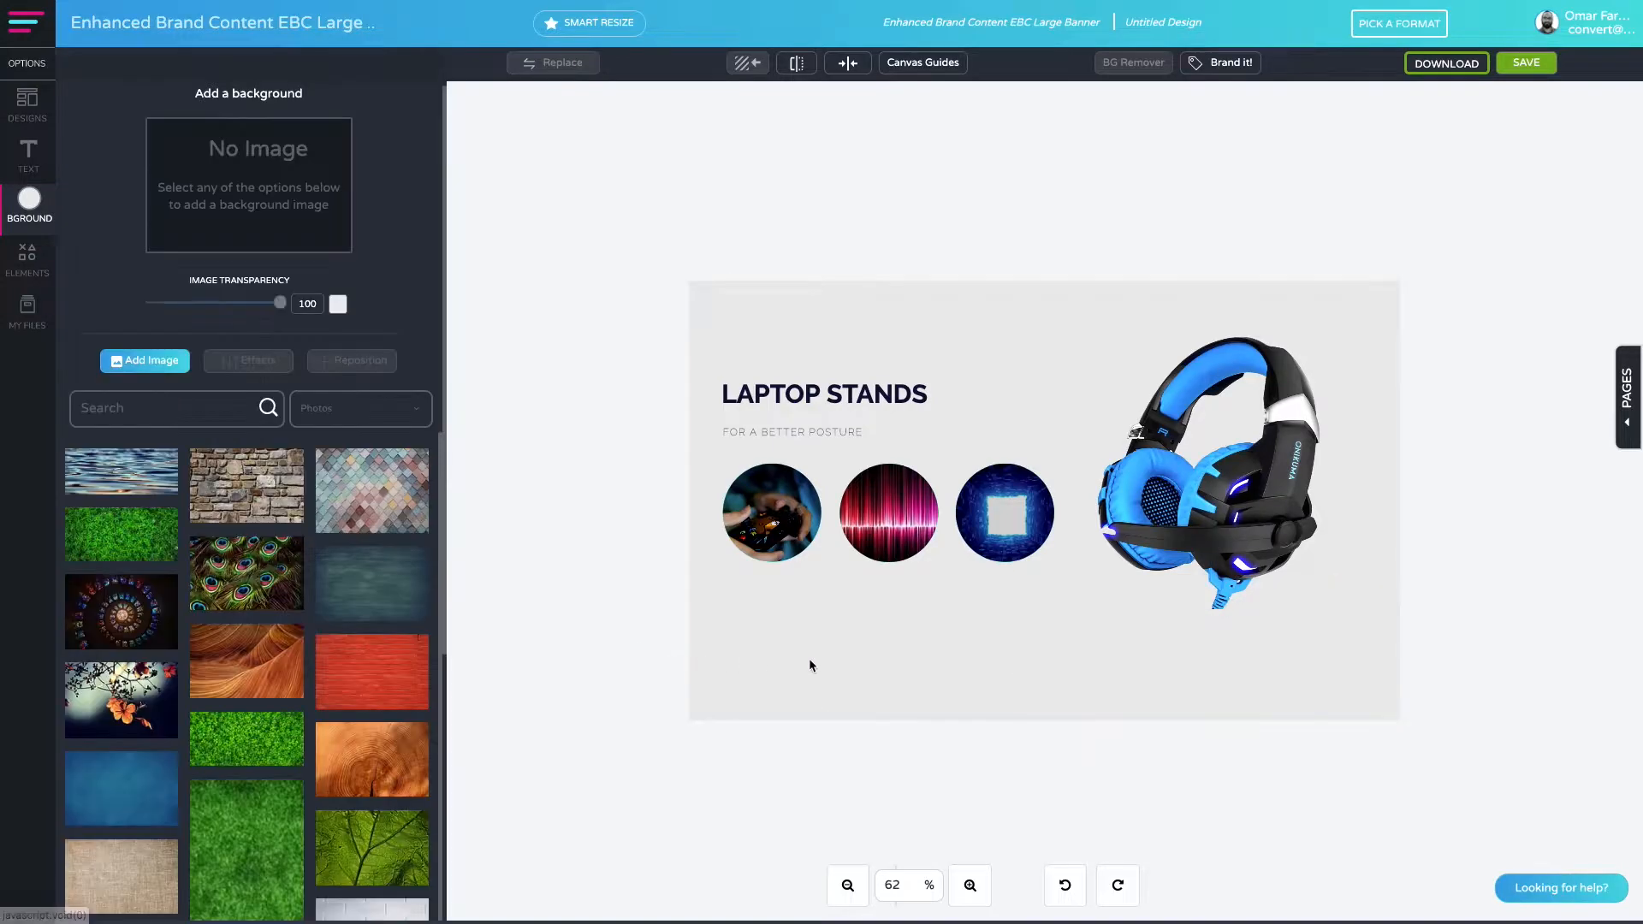
Enlarge the headphones image and position it to span most of the banner's height on the right side.
left_click(1161, 505)
left_click_drag(1075, 609, 967, 716)
left_click_drag(1208, 622, 1305, 627)
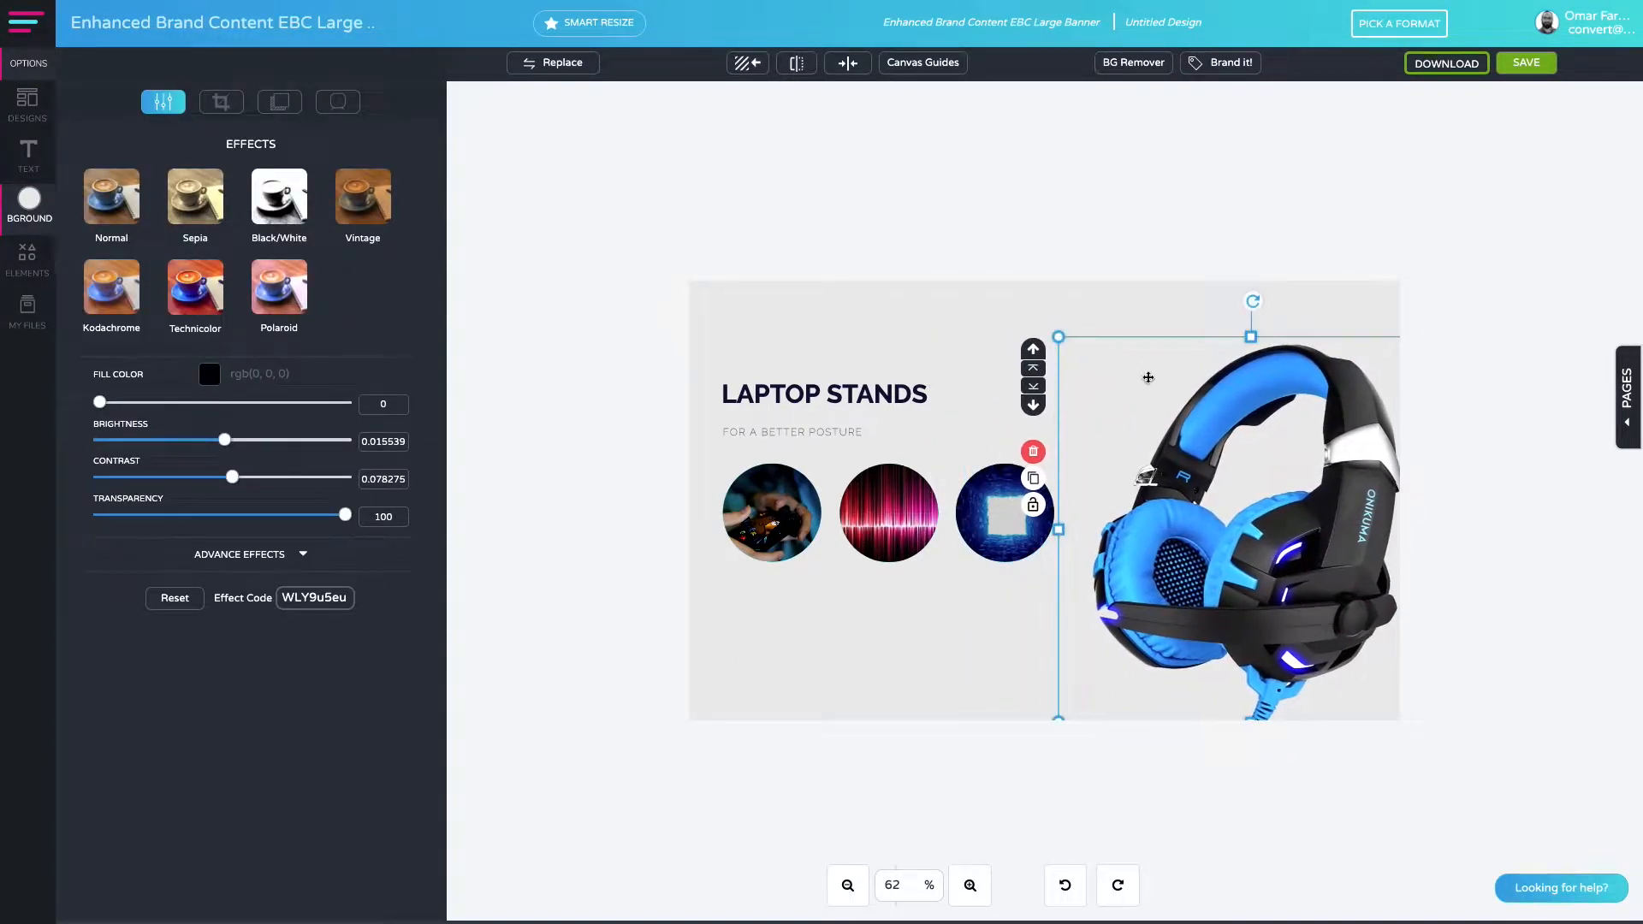
left_click_drag(1276, 446, 1245, 444)
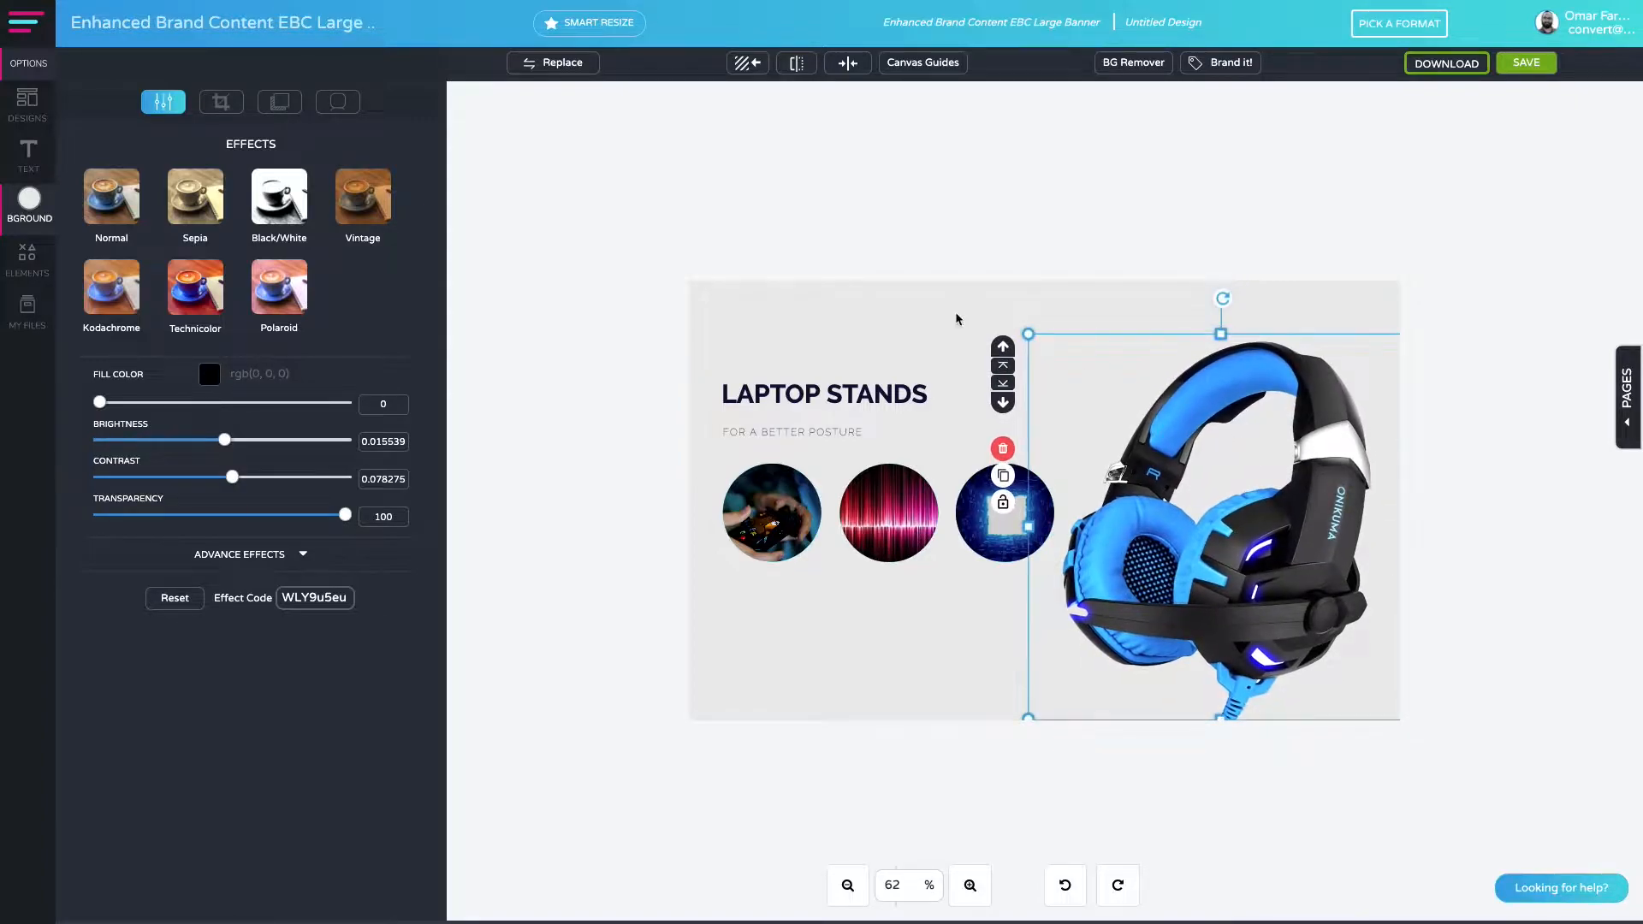
Select the three photo circles together and scale them down slightly so they clear the headphones.
left_click(965, 319)
left_click_drag(984, 607, 719, 458)
left_click_drag(1053, 562, 1006, 548)
left_click(1034, 400)
left_click(982, 303)
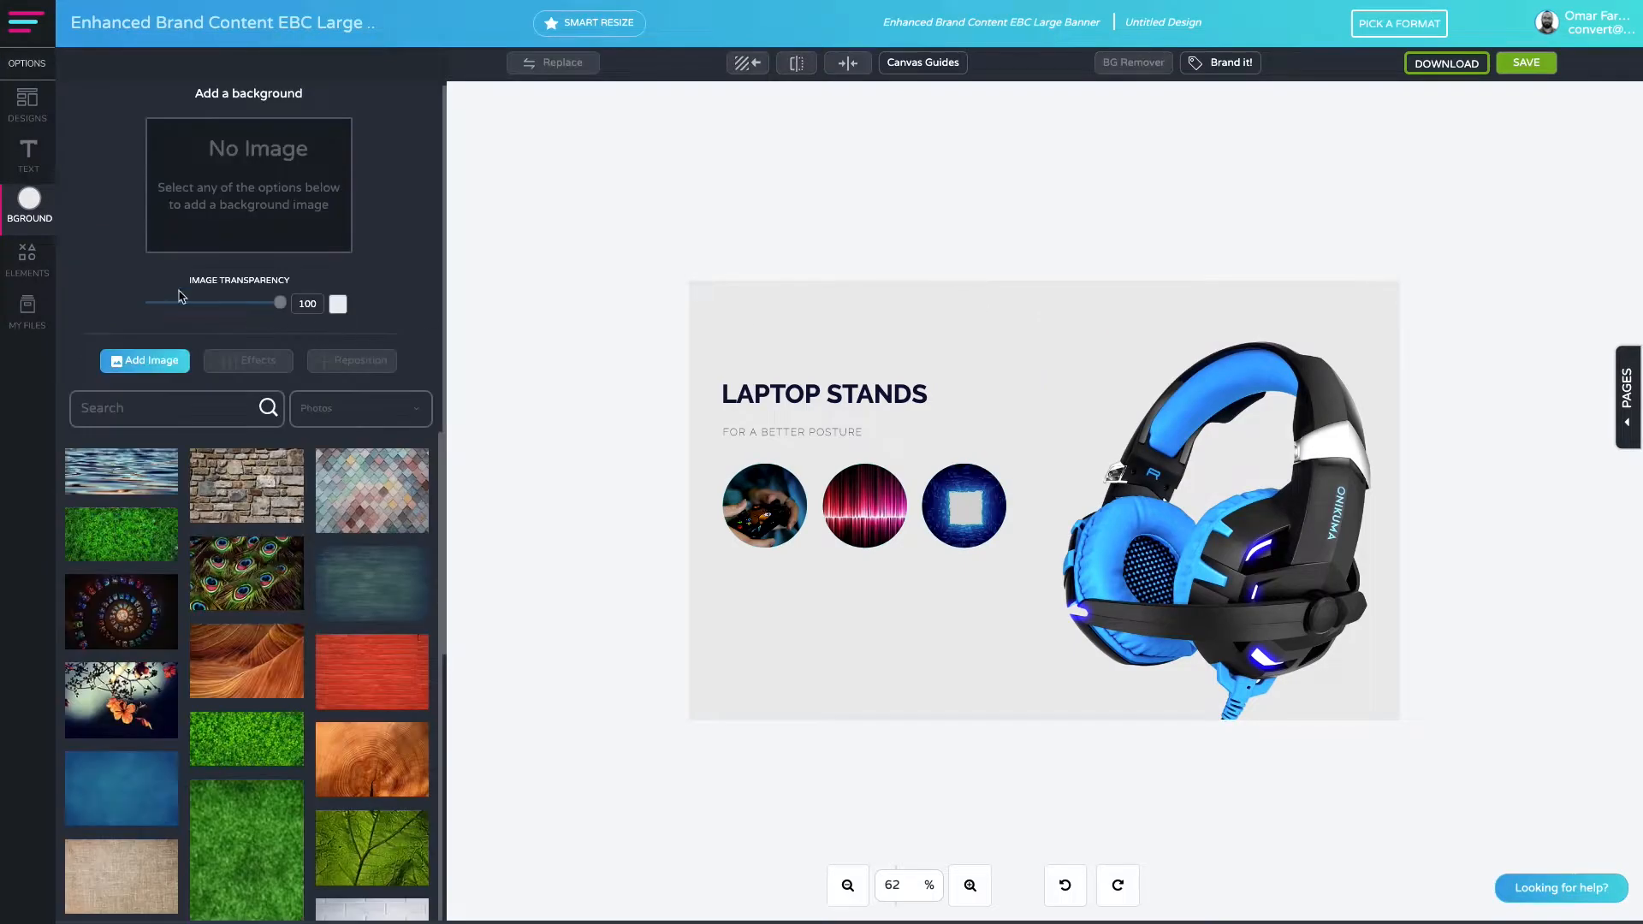
Search the background images for "universe" and set the photo of the astronaut before the moon as background.
left_click(153, 420)
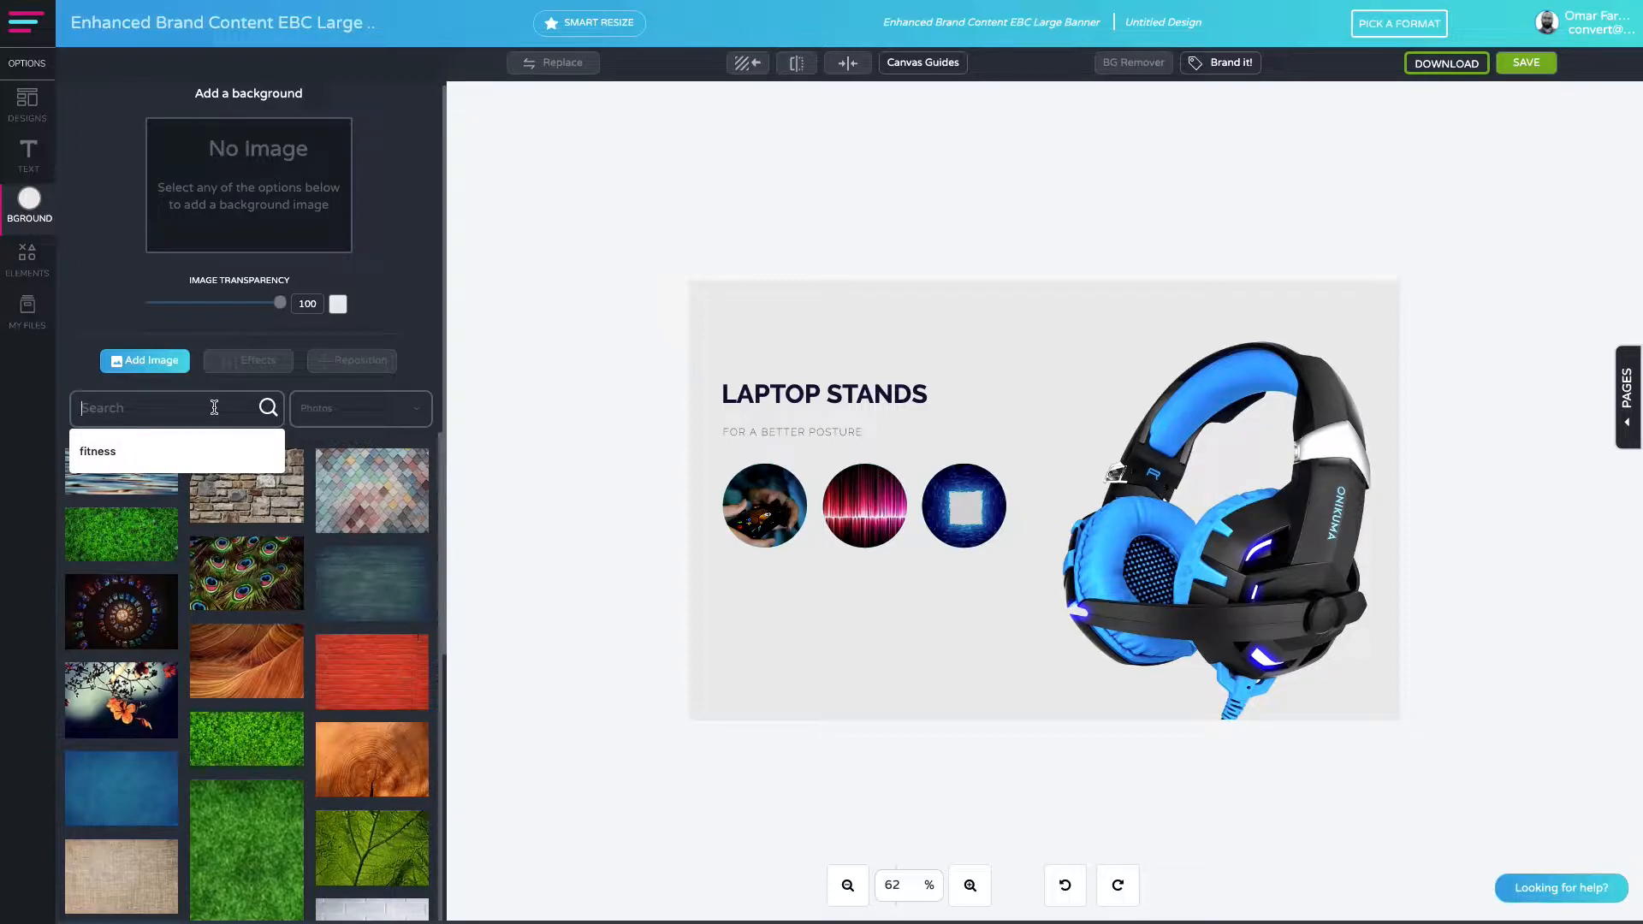
type("universe")
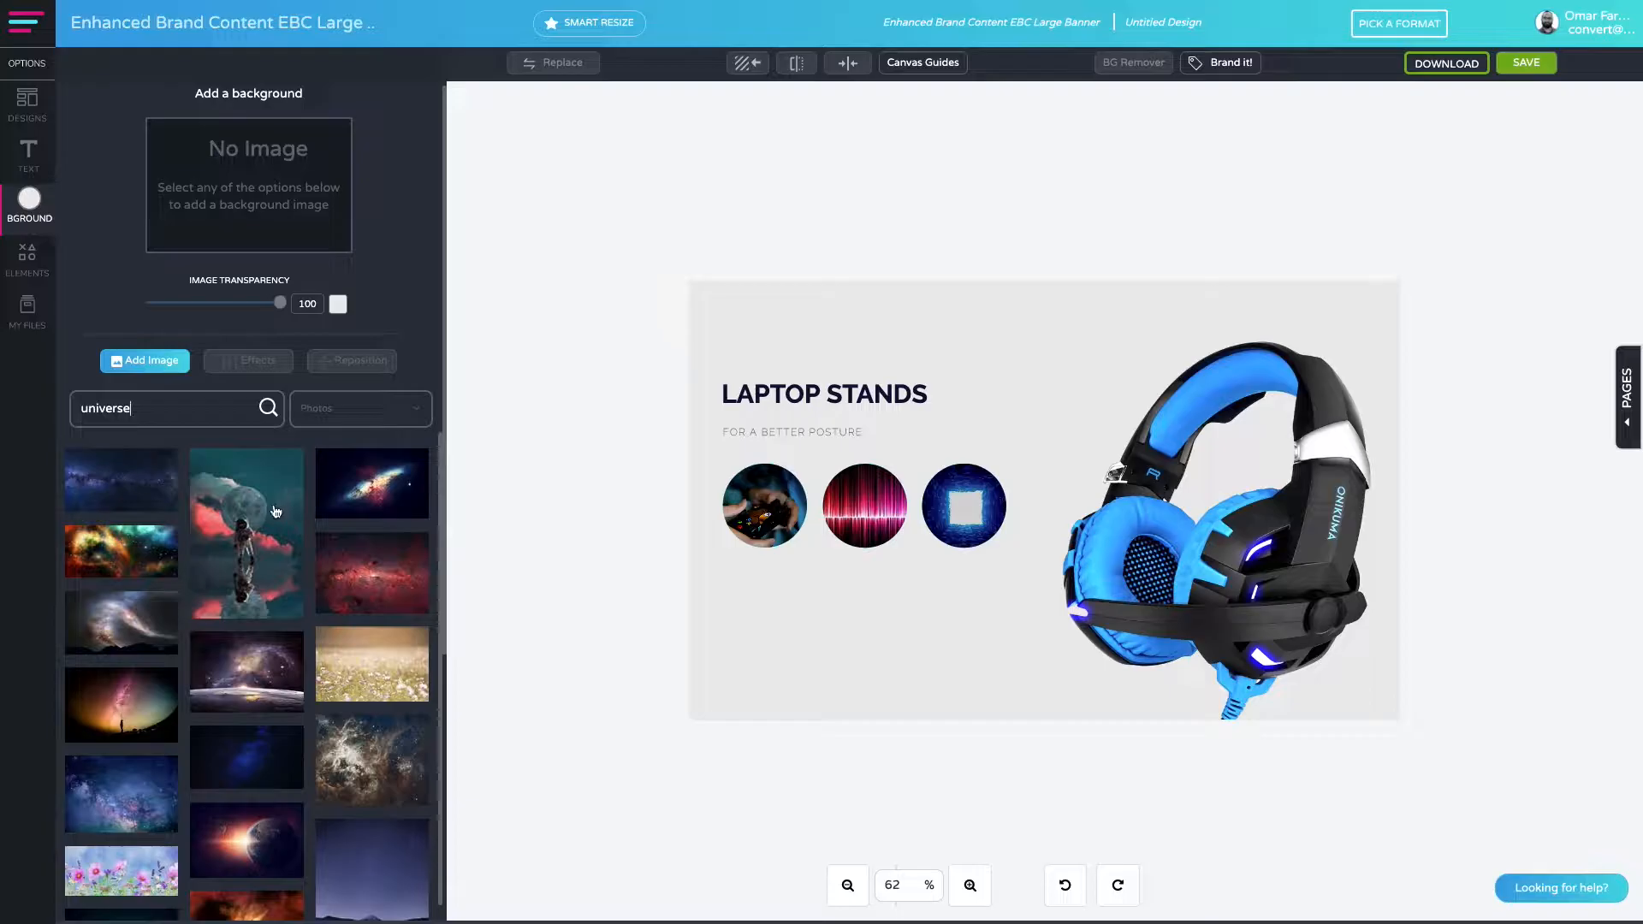
left_click(276, 511)
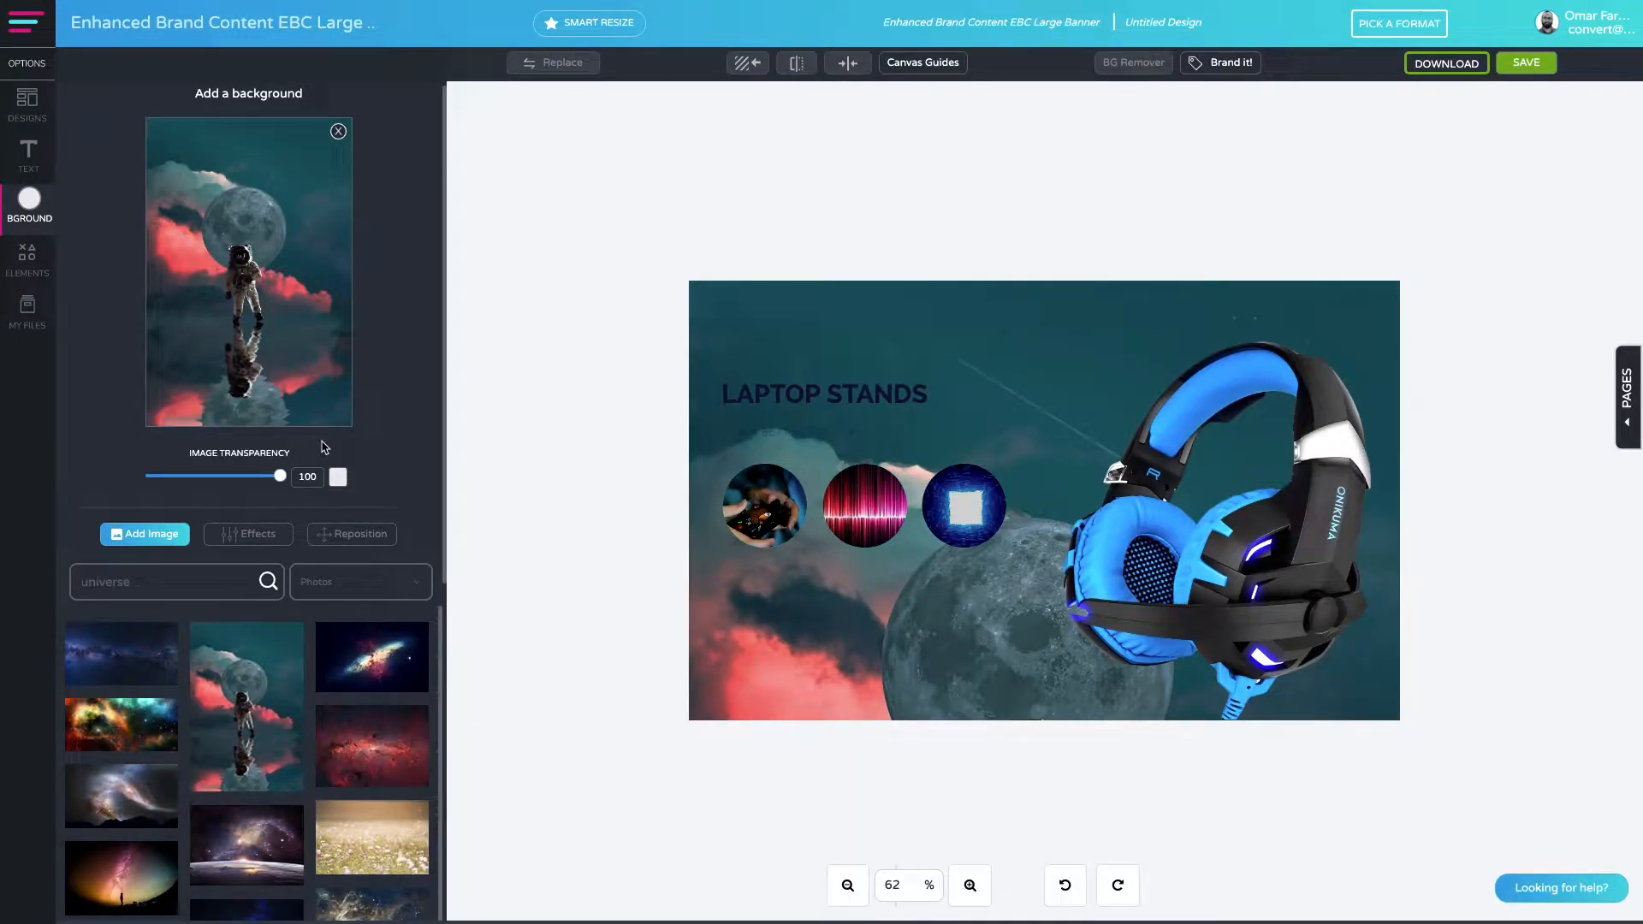
Move the background photo vertically to -636 and darken it with a fill effect of 40.
left_click(352, 534)
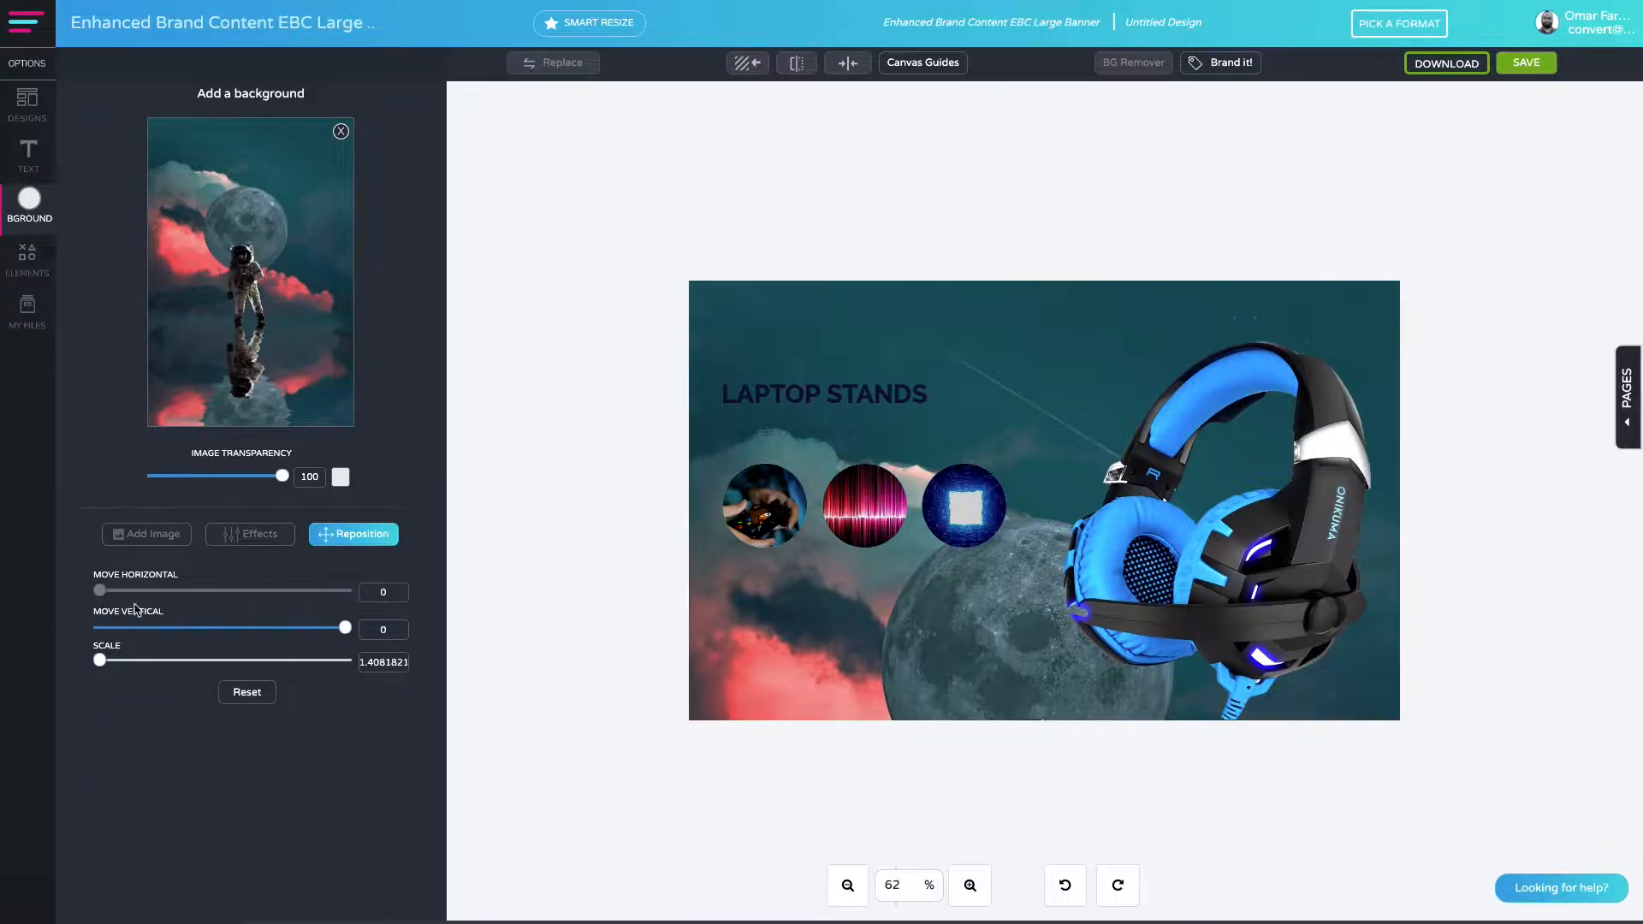
left_click_drag(345, 628, 195, 631)
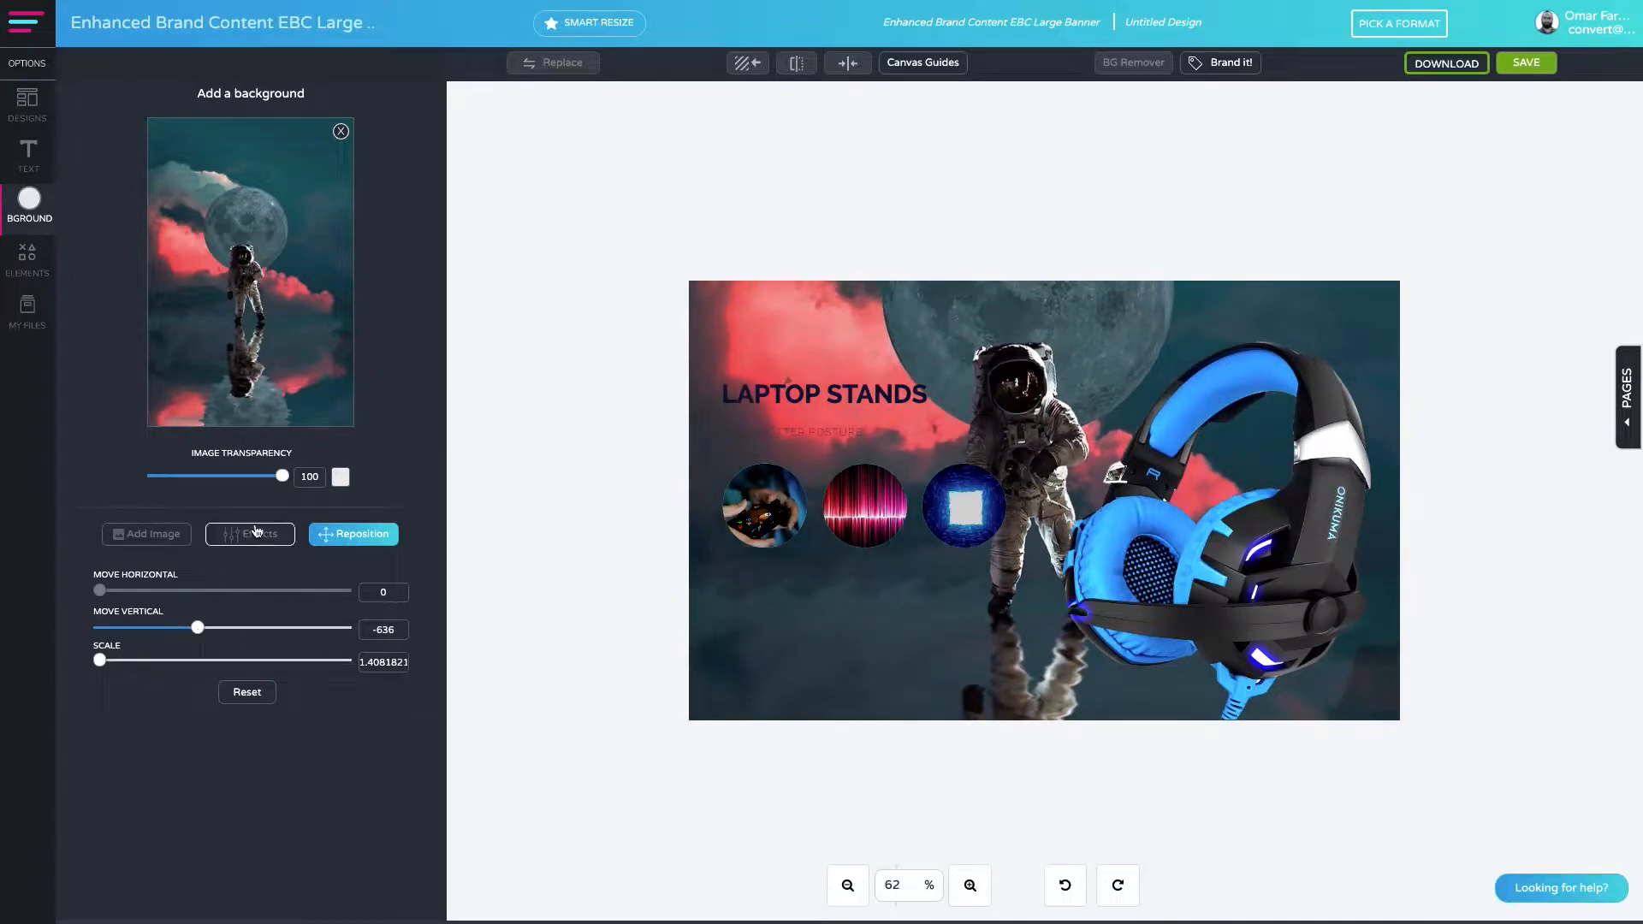
left_click(248, 536)
scroll(285, 663, "down", 1)
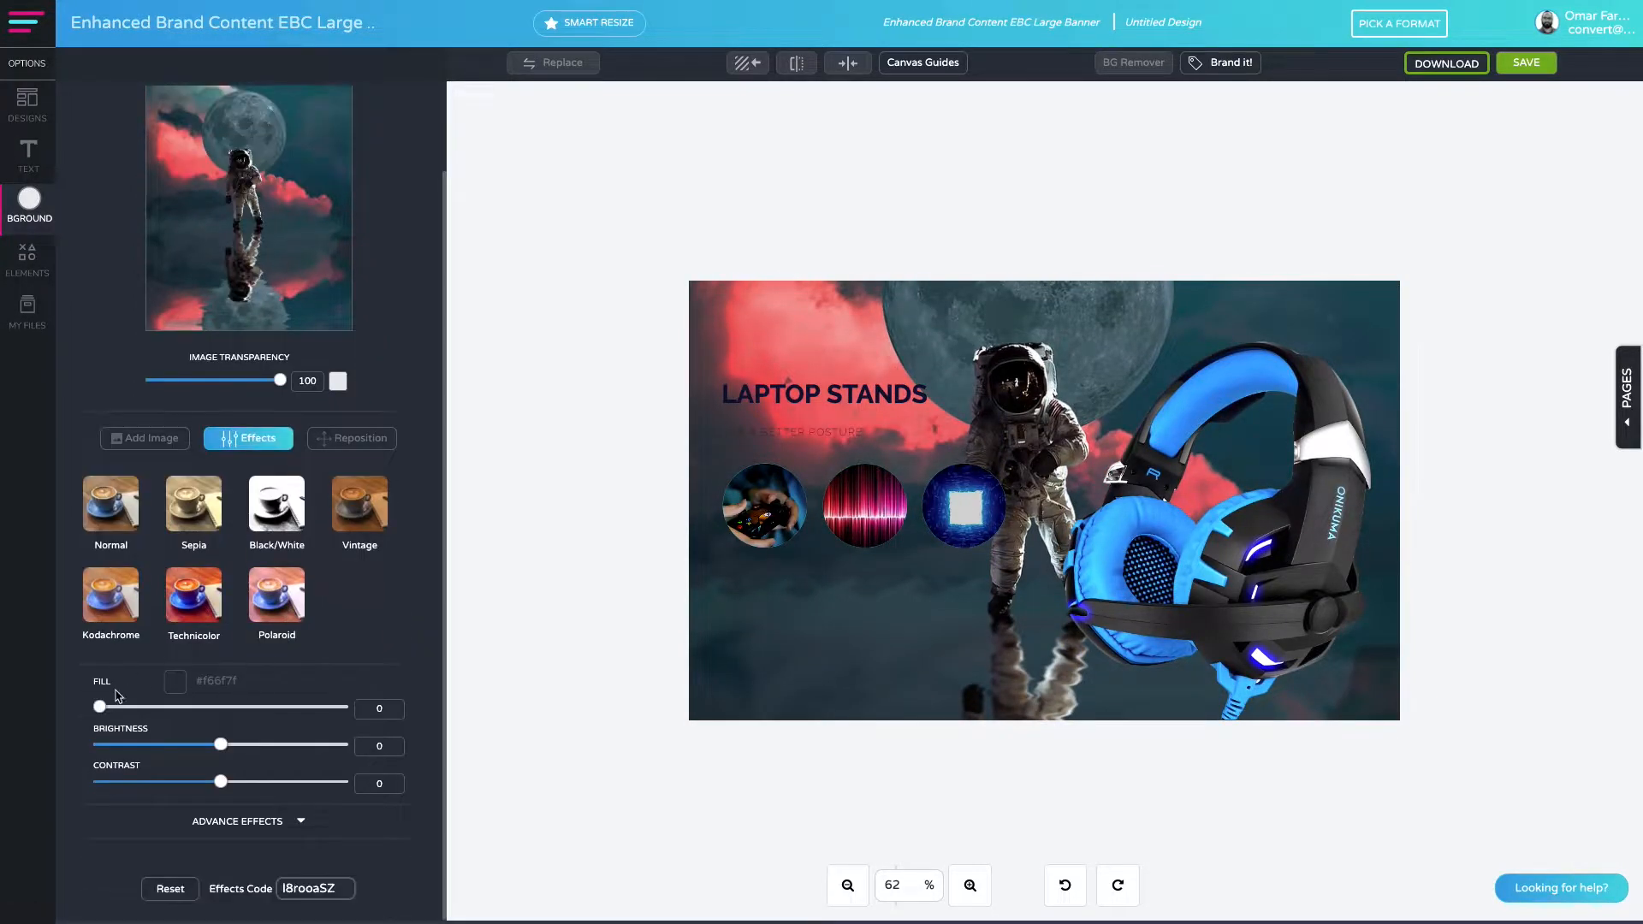
left_click_drag(98, 706, 196, 708)
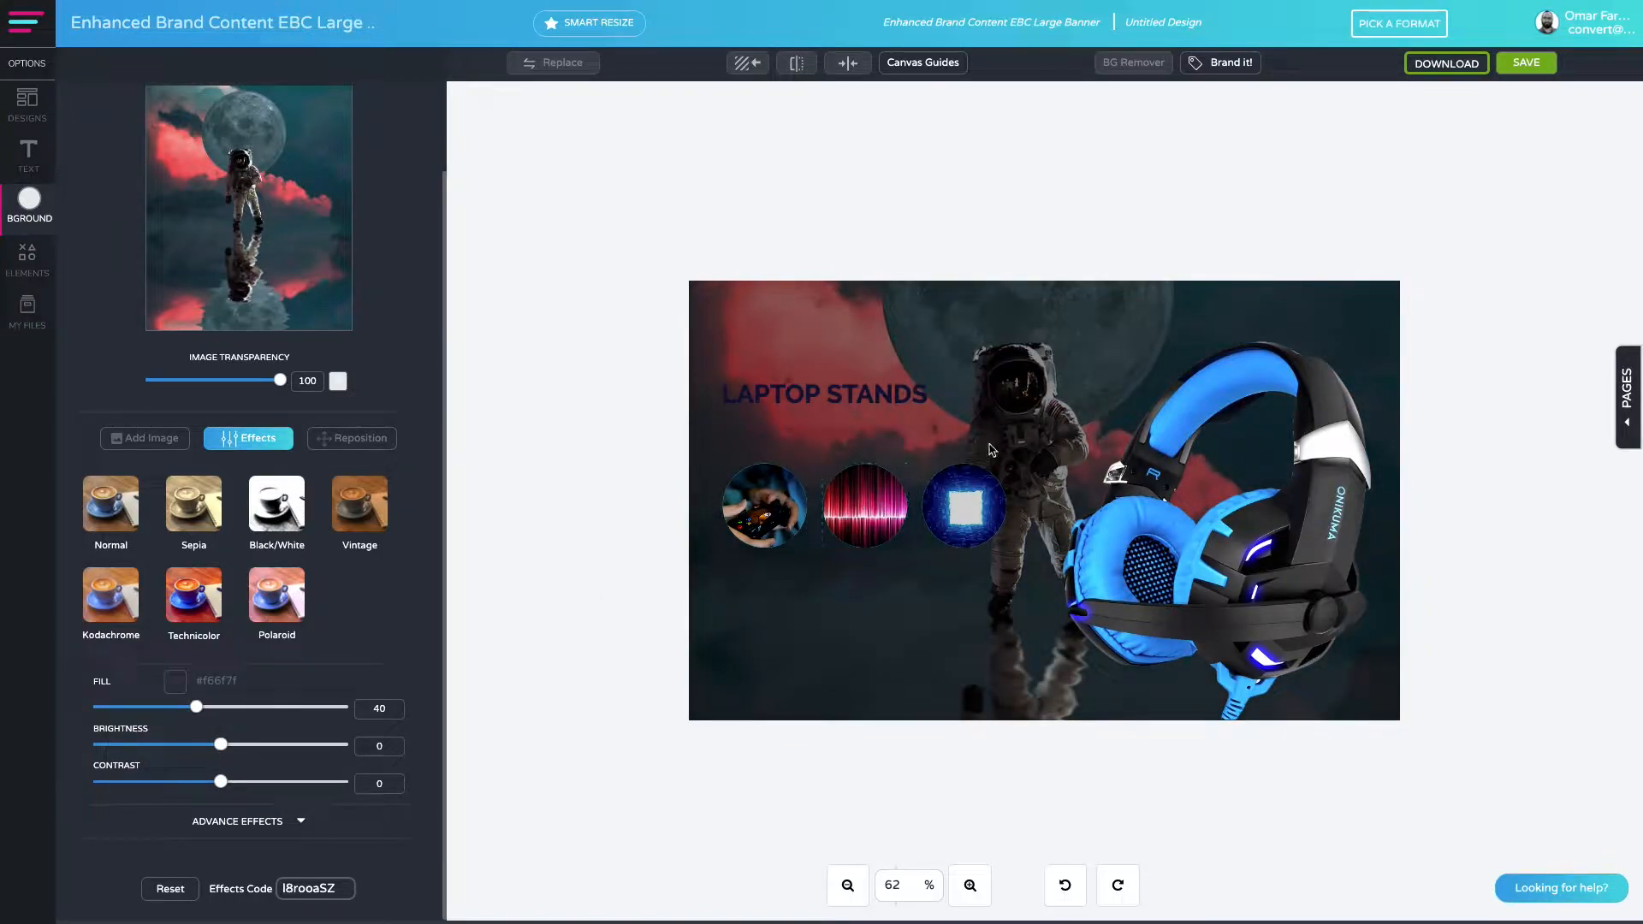
Tint the background photo with the blue #0022f8 at 29 and lower its saturation to about -0.10.
left_click(237, 820)
scroll(184, 792, "down", 2)
mouse_move(221, 791)
left_mouse_down()
mouse_move(40, 784)
mouse_move(218, 781)
left_mouse_up()
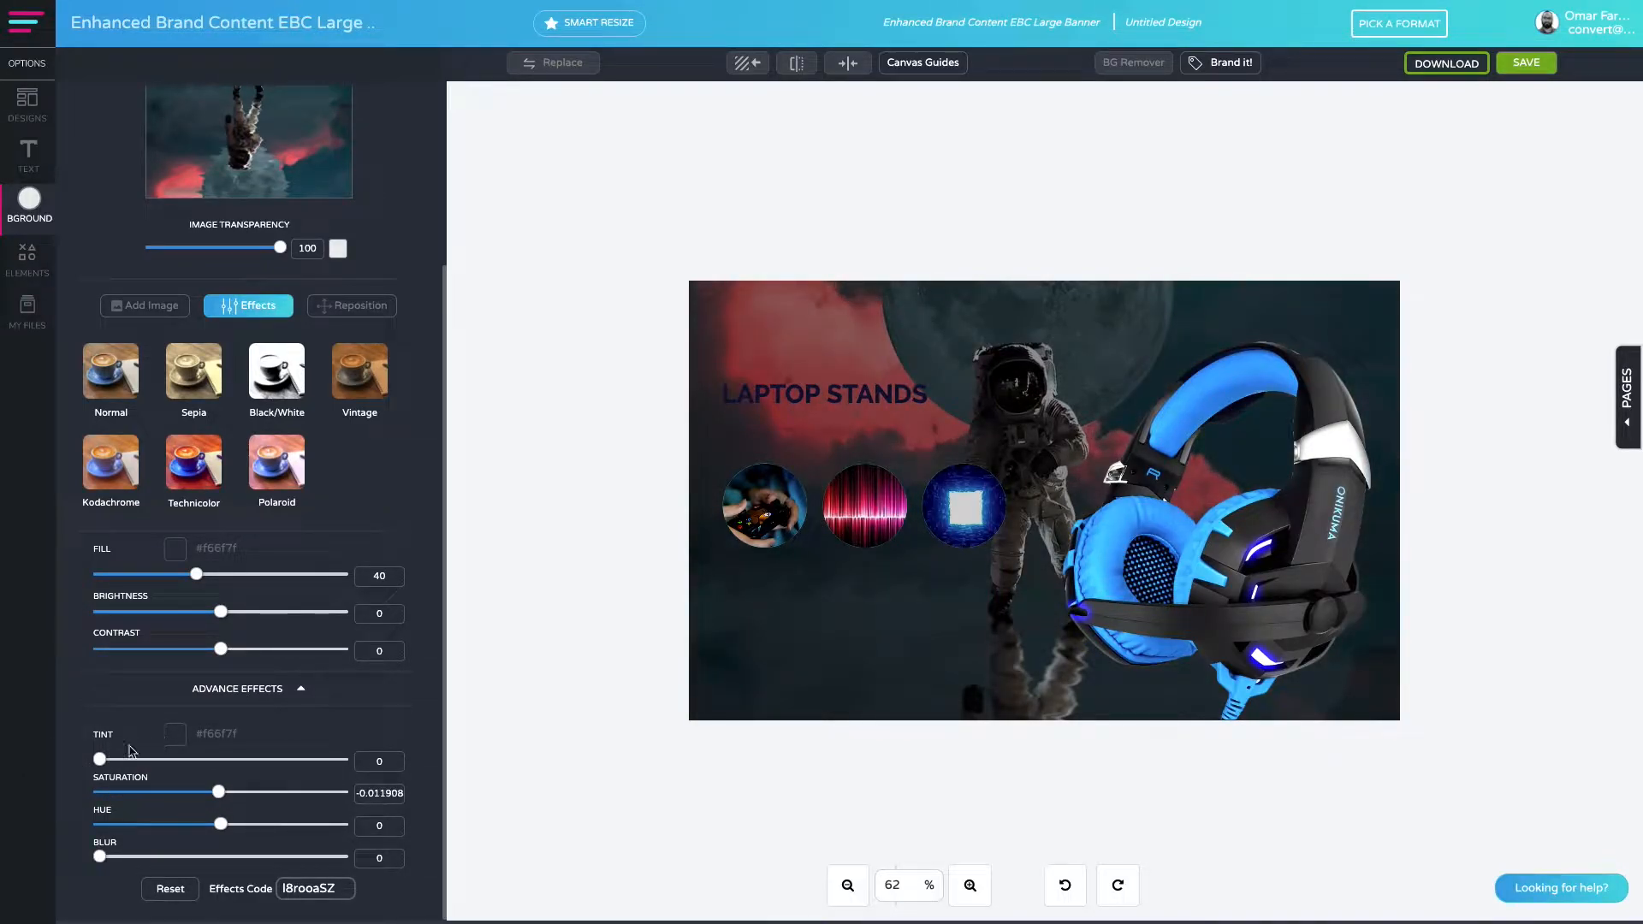
left_click(177, 734)
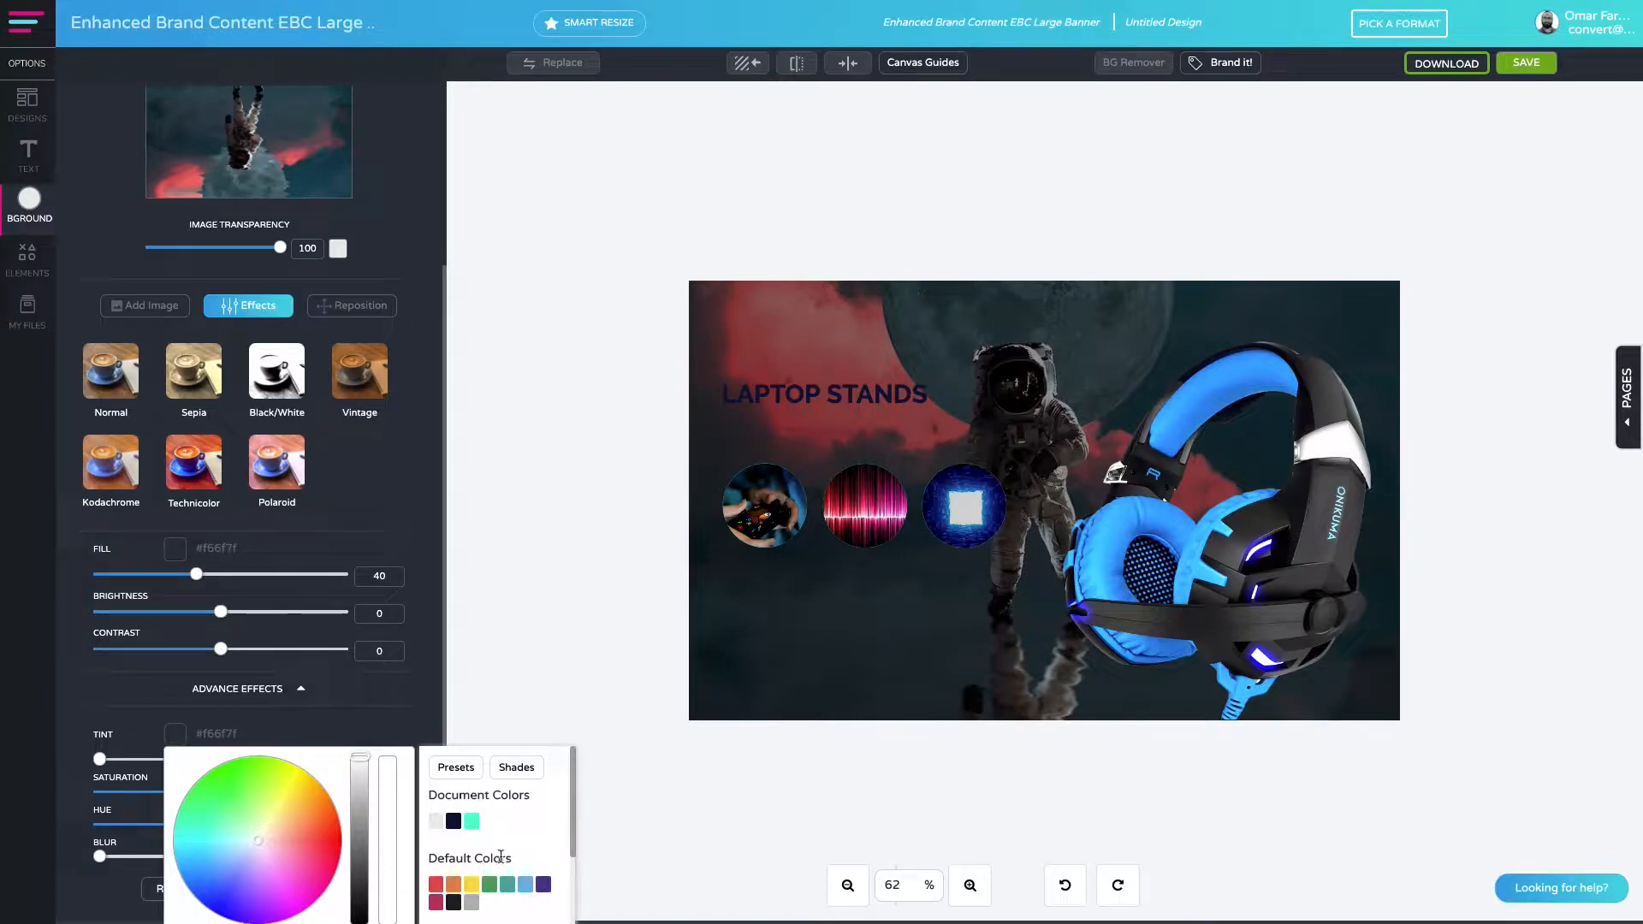
scroll(514, 847, "down", 2)
left_click(454, 837)
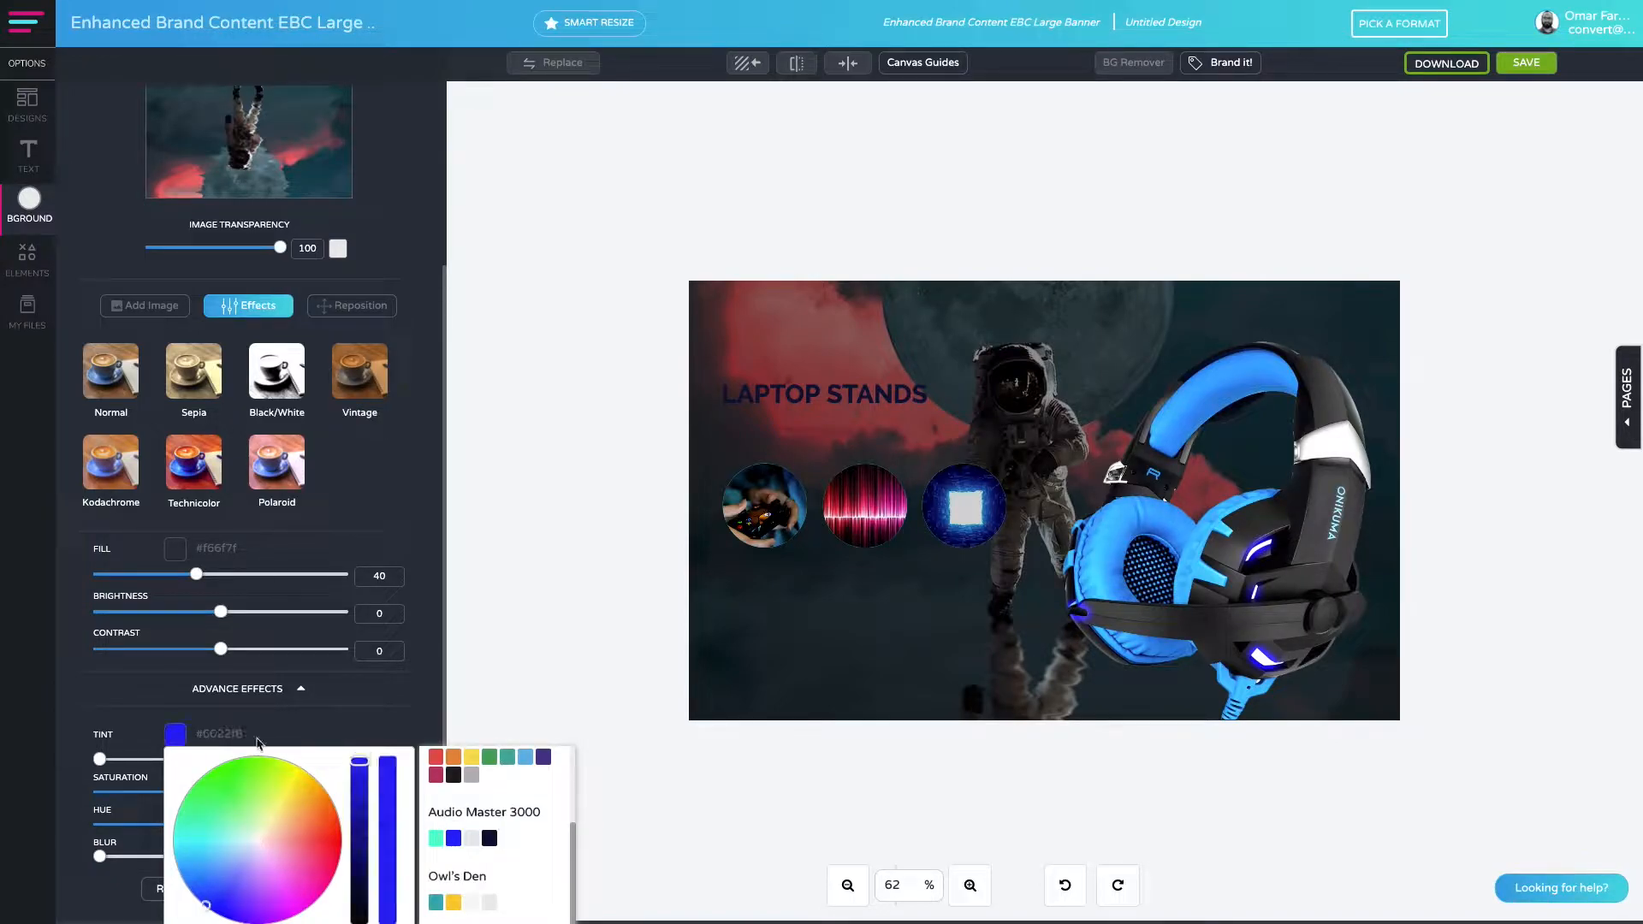
left_click_drag(99, 759, 207, 791)
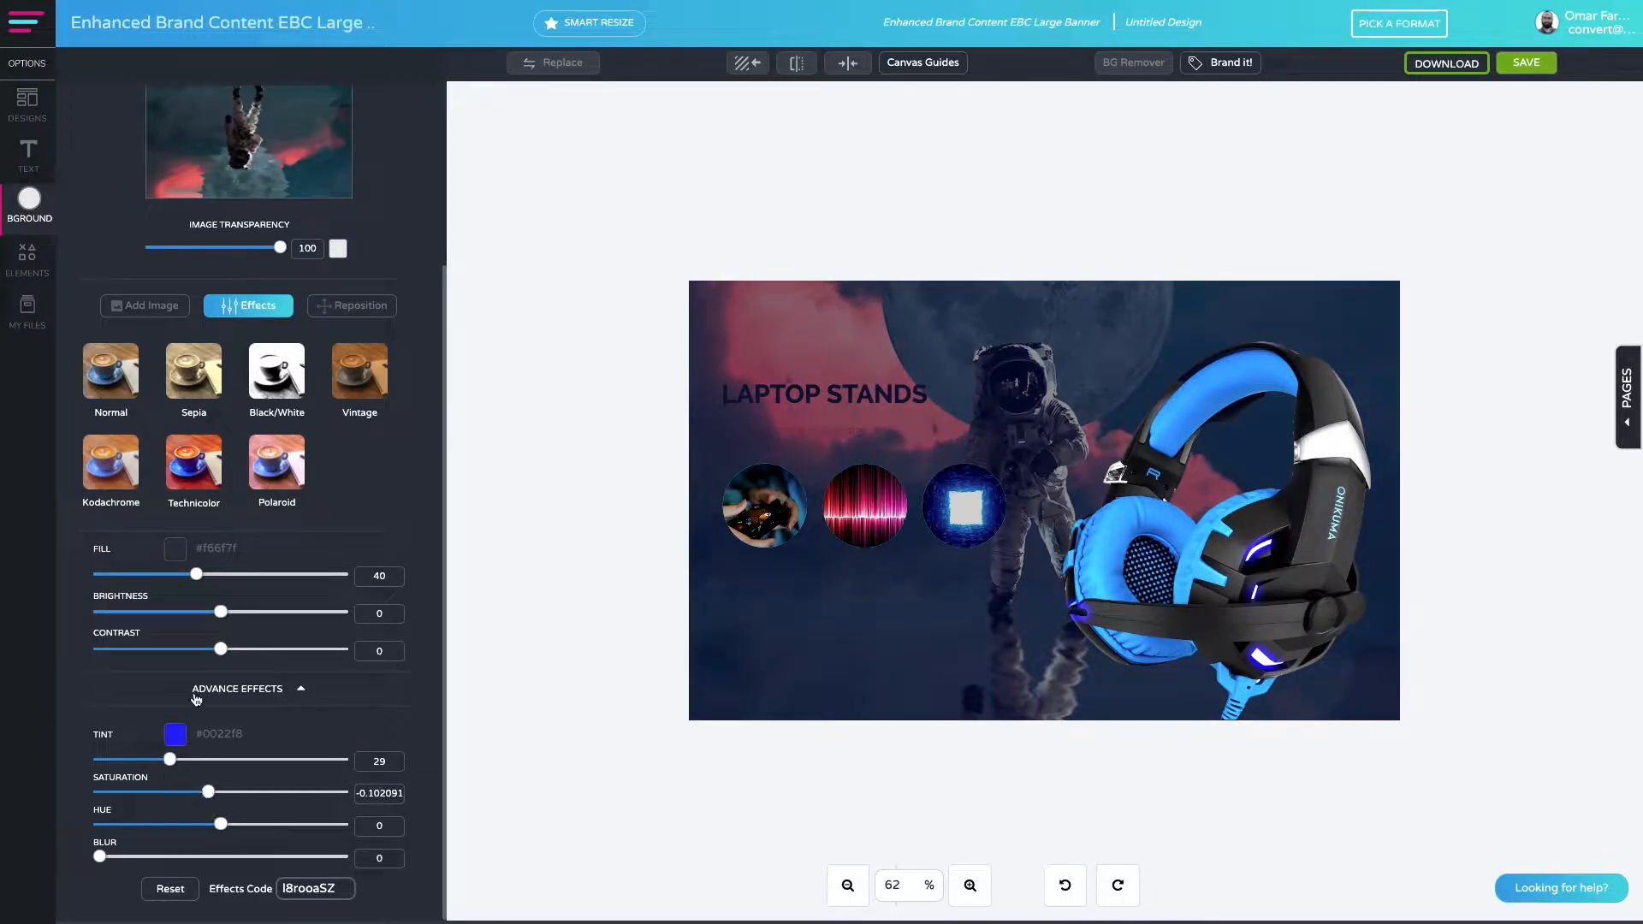
Change the background's fill colour to the dark navy #0b0f37 and set the fill amount to 59.
left_click(175, 548)
left_click(489, 655)
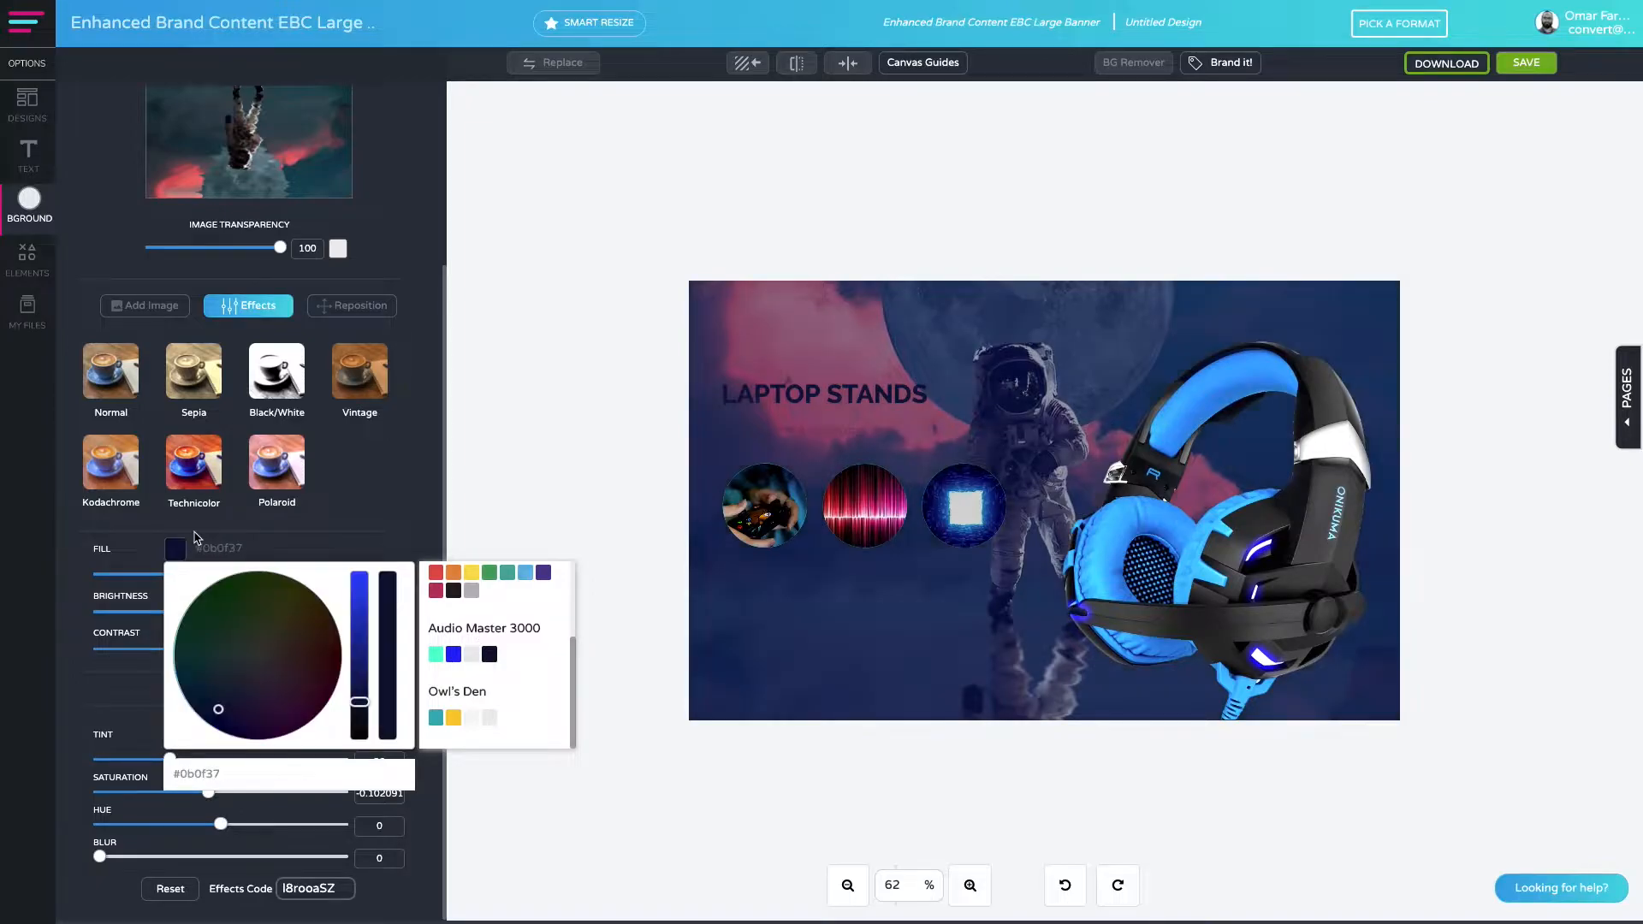
left_click_drag(198, 575, 247, 583)
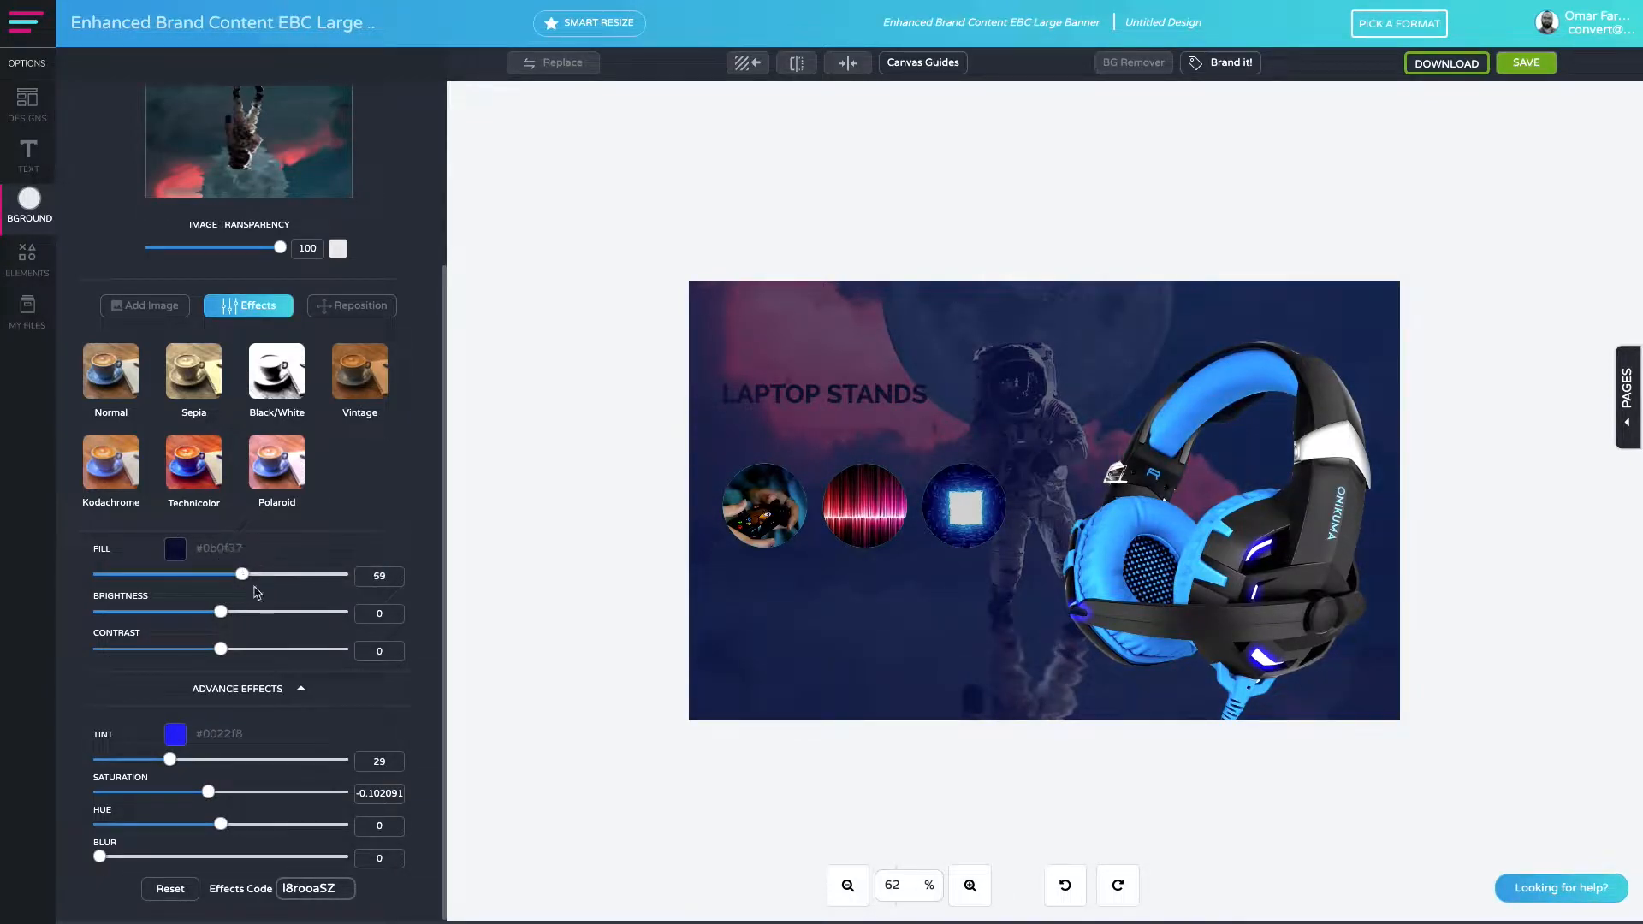
Change the background's tint to a brightened light blue and lower its hue so the red clouds turn blue.
left_click(175, 739)
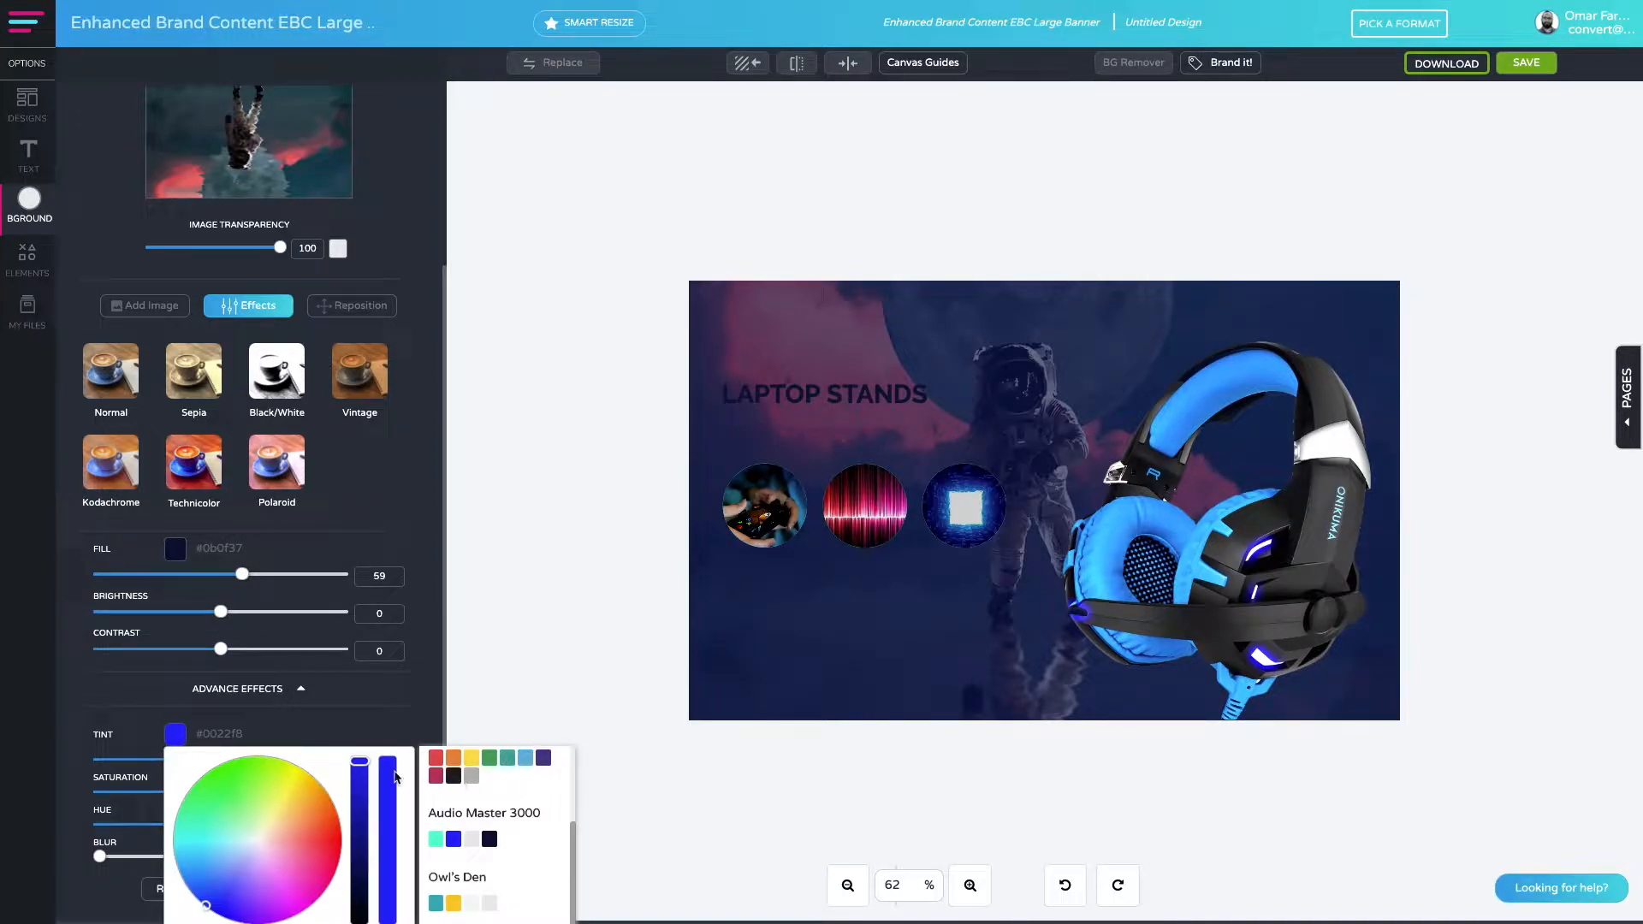
left_click(518, 759)
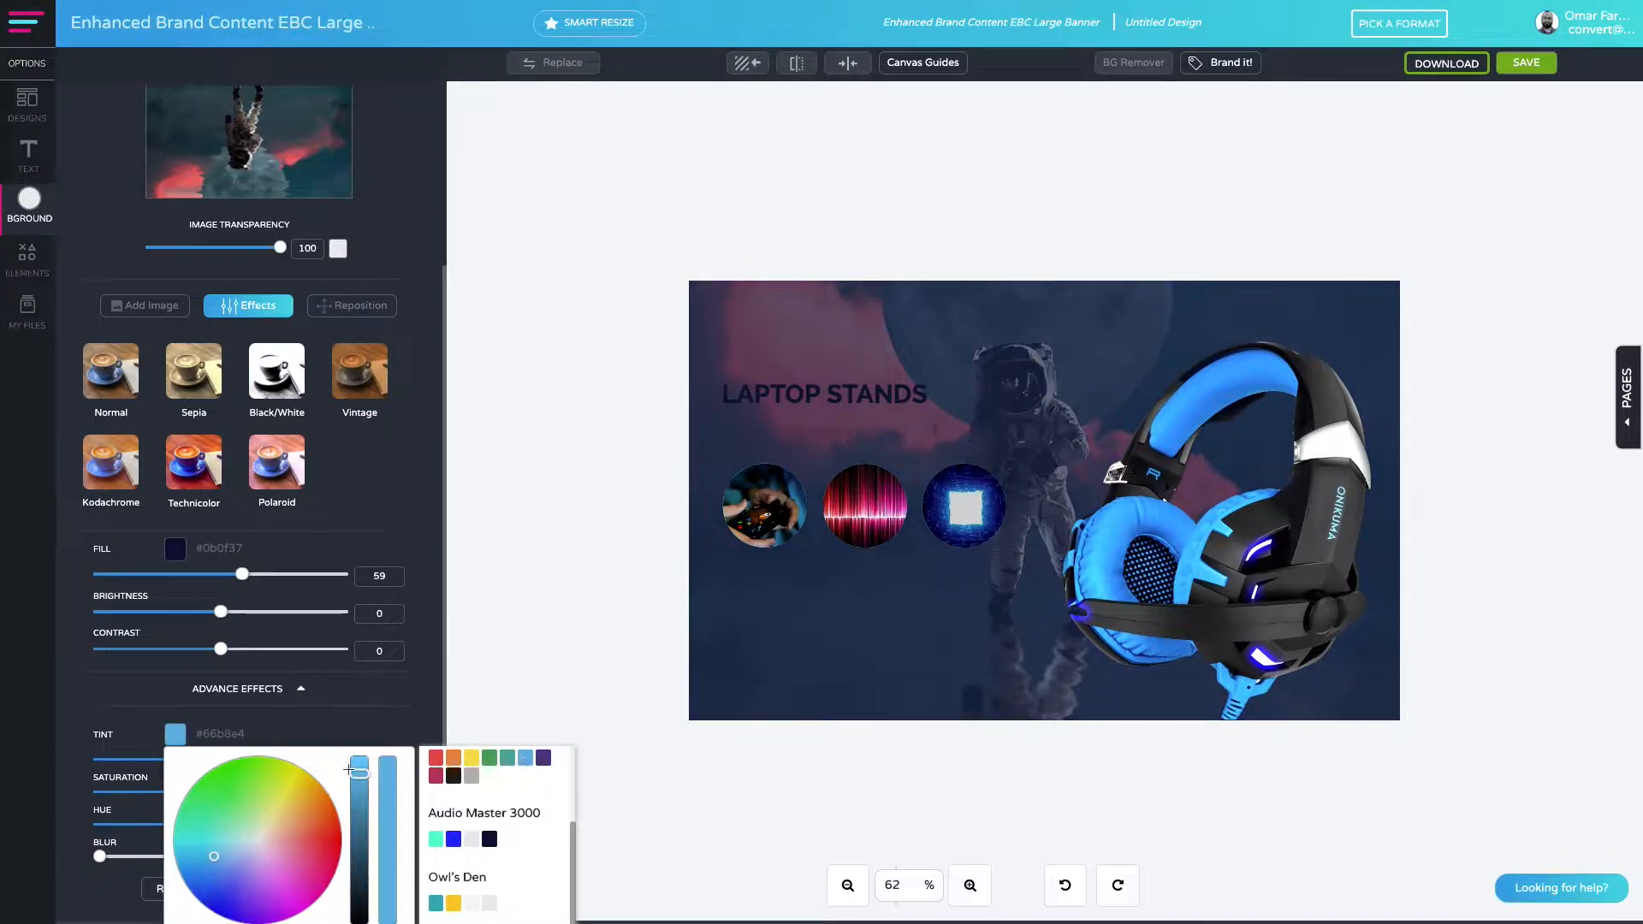
left_click_drag(359, 773, 362, 734)
left_click(367, 696)
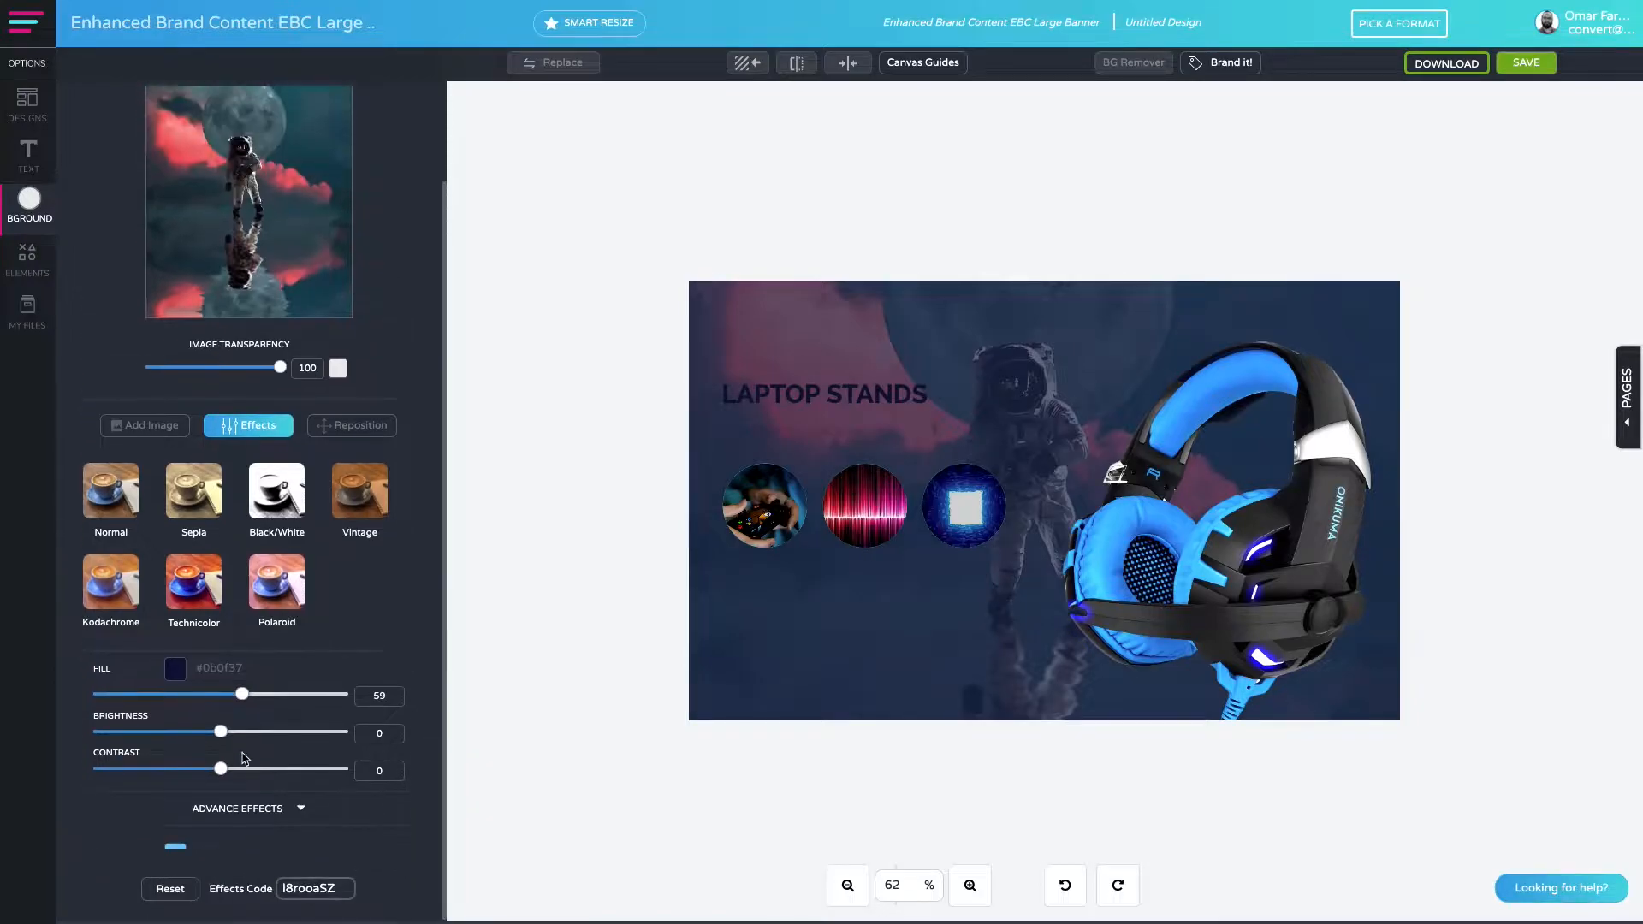
left_click_drag(223, 825, 162, 827)
Lower the hue of the middle circle's sound wave image so it turns from pink to blue.
left_click(844, 522)
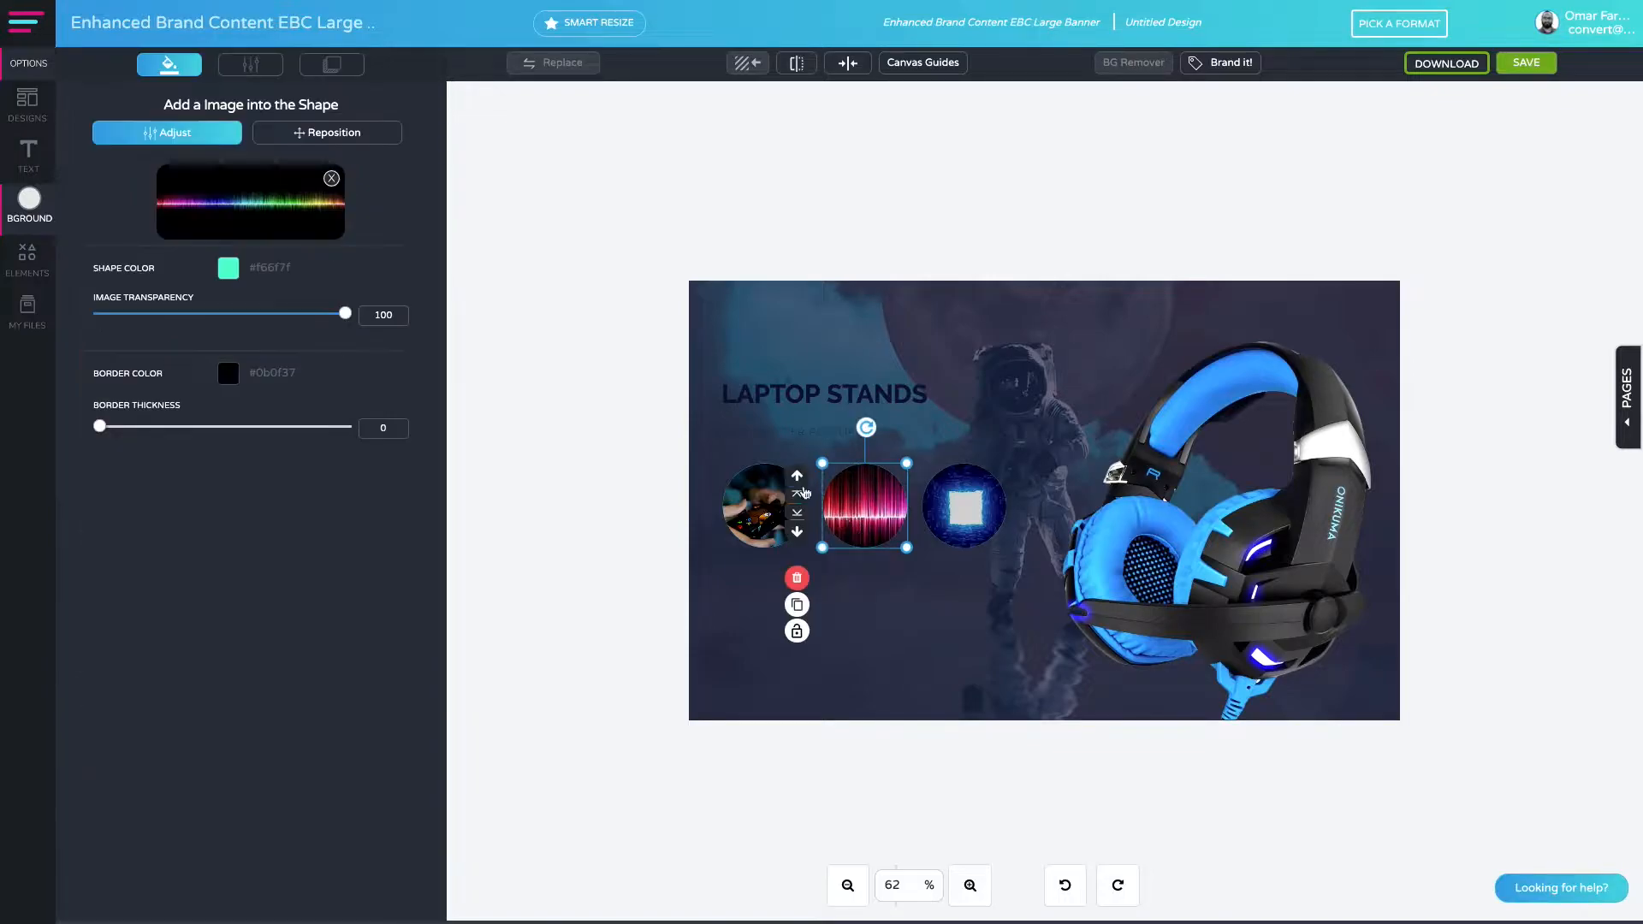
left_click(250, 64)
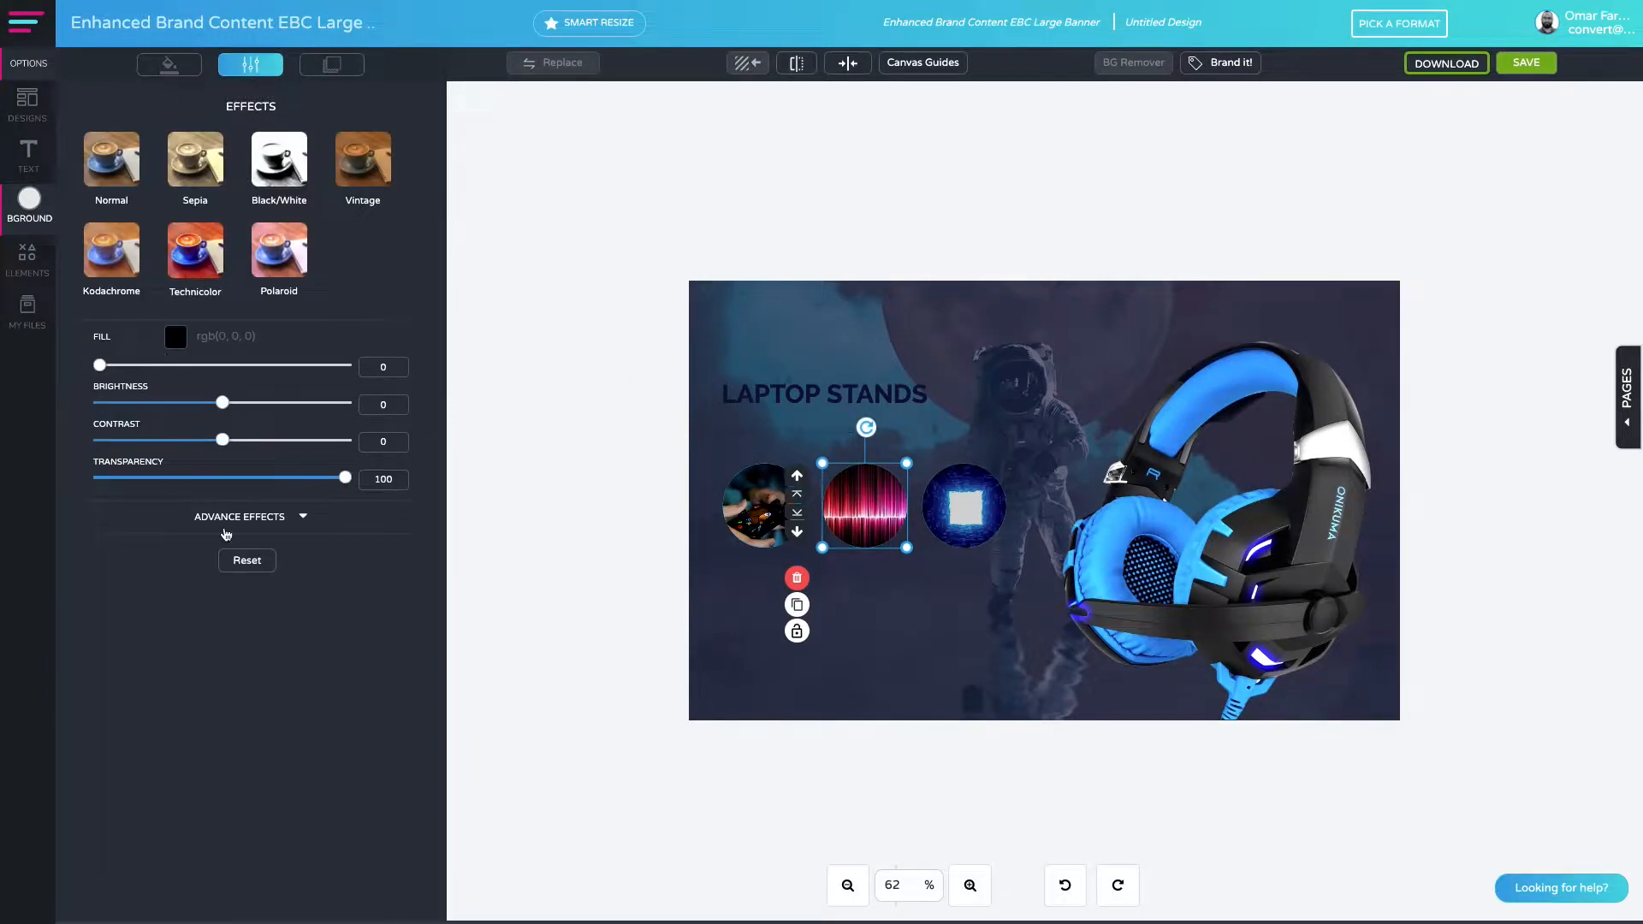
left_click(217, 518)
left_click_drag(221, 657, 178, 658)
left_click(524, 593)
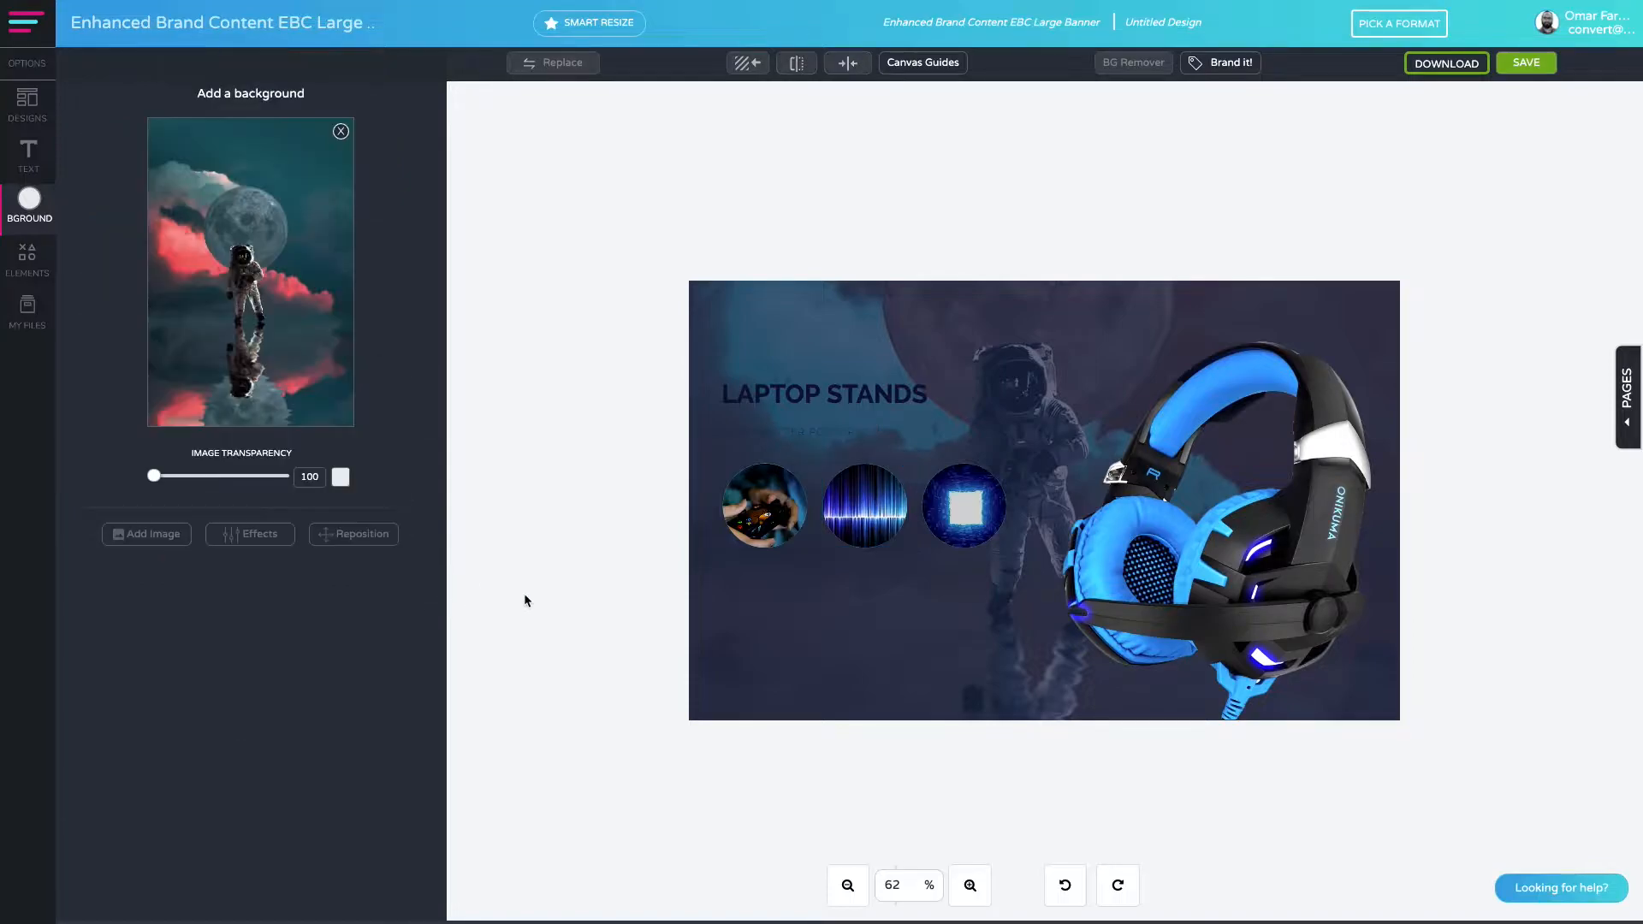
Give the right circle a thick border in light blue, starting from the default colour #66b8e4.
left_click(990, 505)
left_click_drag(111, 458, 314, 462)
left_click(227, 403)
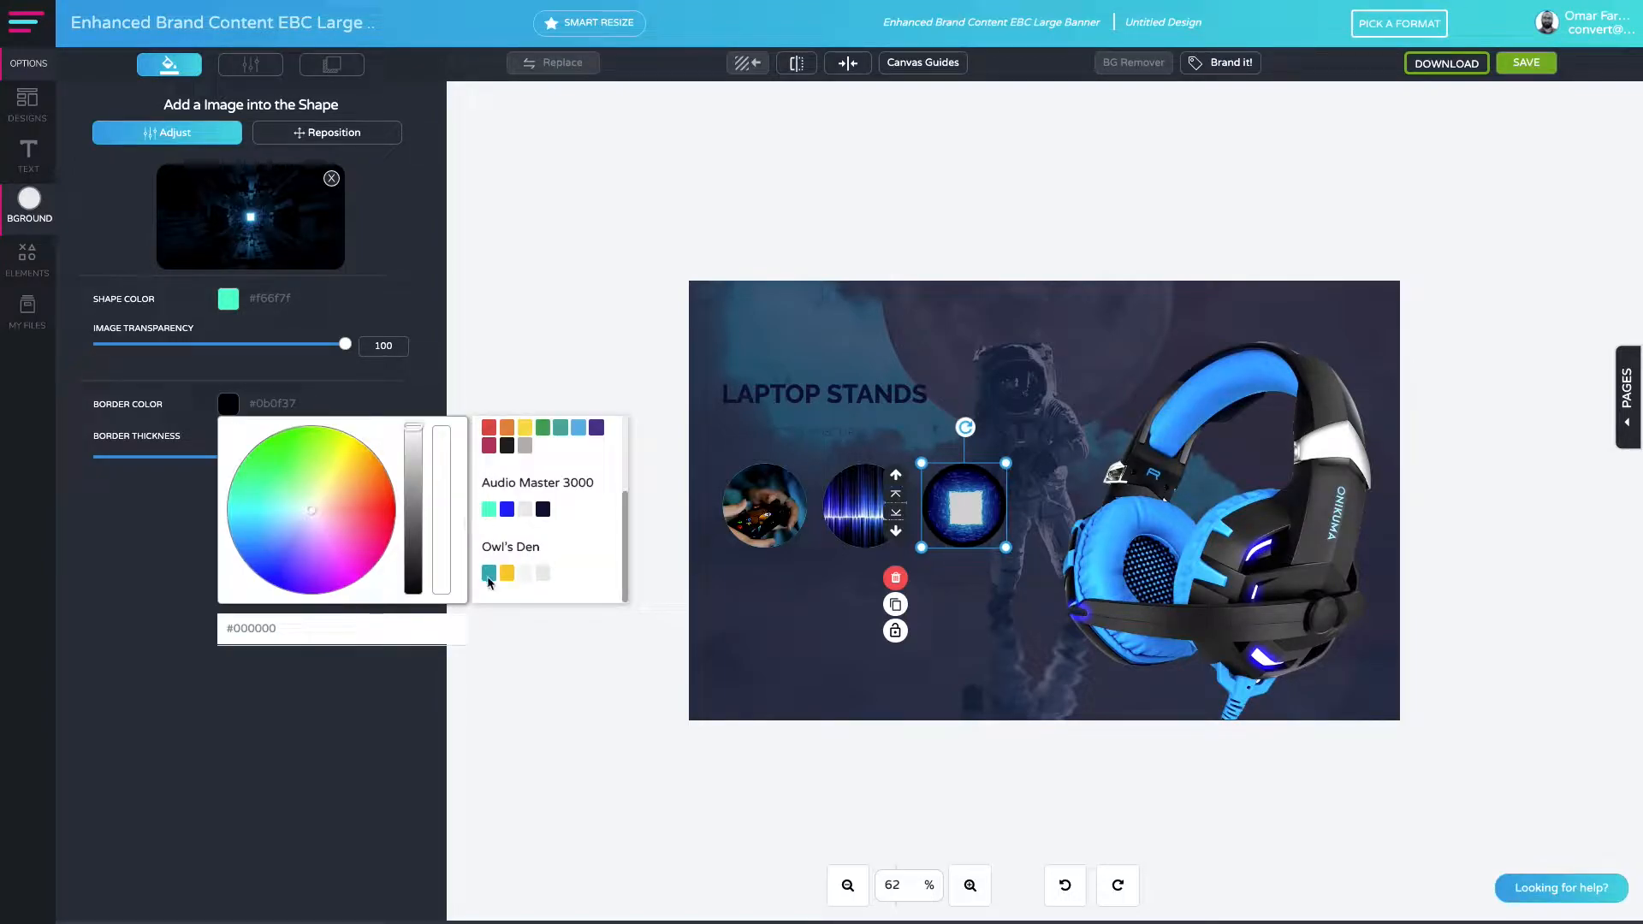
left_click(577, 430)
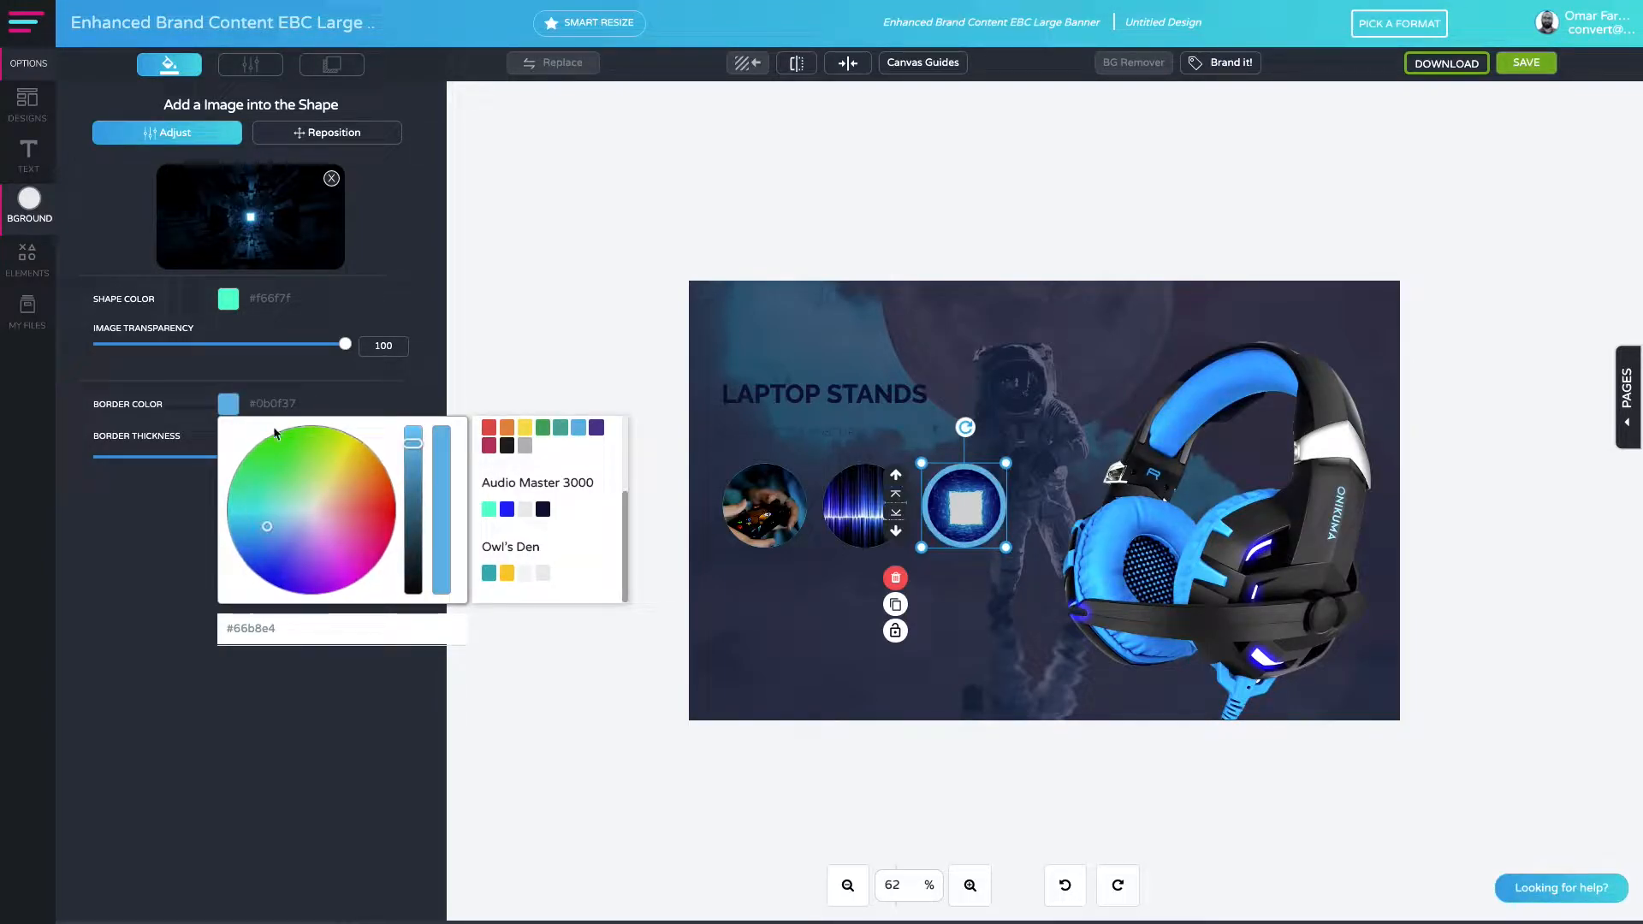
left_click(677, 432)
Give the middle sound wave circle a border at maximum thickness in brightened light blue to match the right circle.
left_click(836, 475)
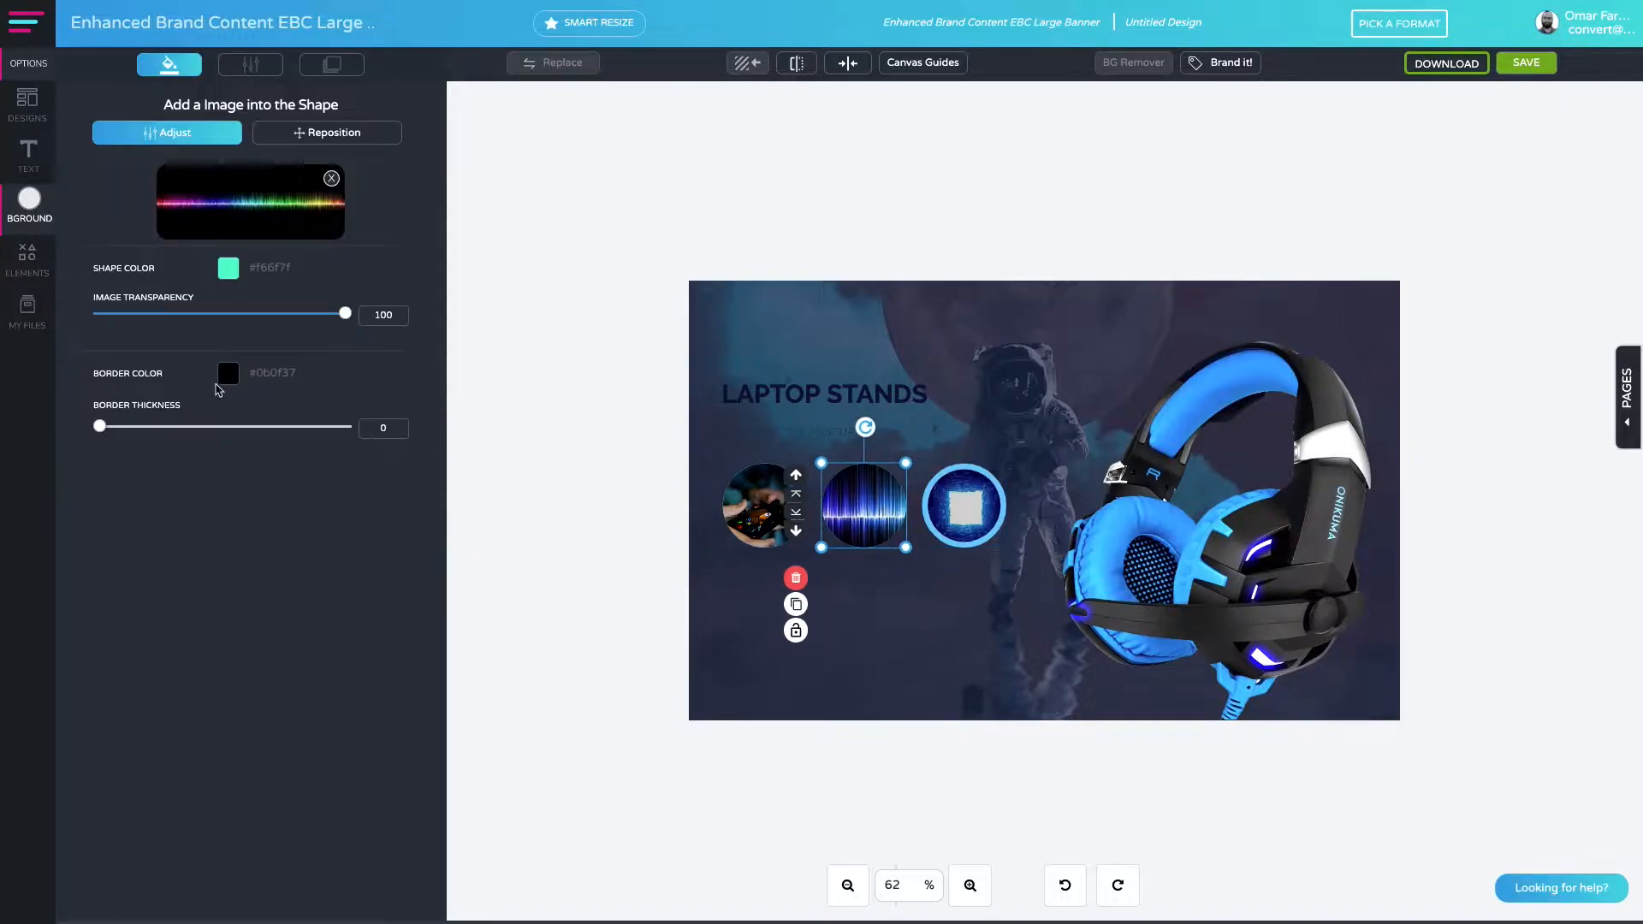
left_click_drag(99, 425, 345, 425)
left_click(228, 373)
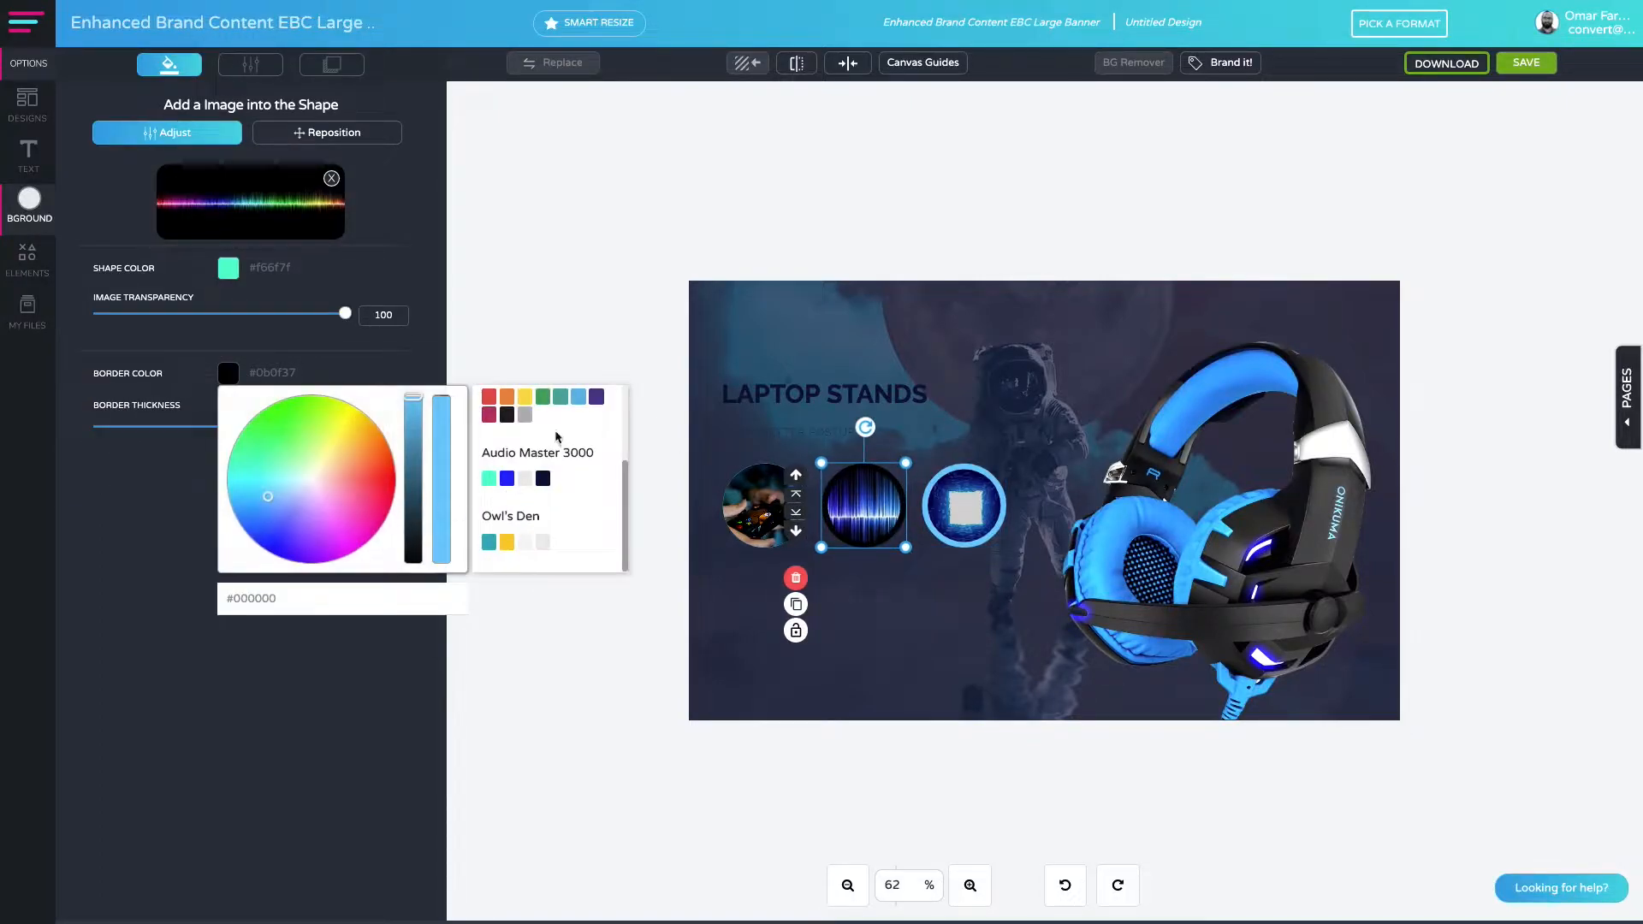
left_click(580, 399)
left_click(414, 394)
Give the left game controller circle a light blue border with a thickness of 100.
left_click(724, 523)
left_click(760, 510)
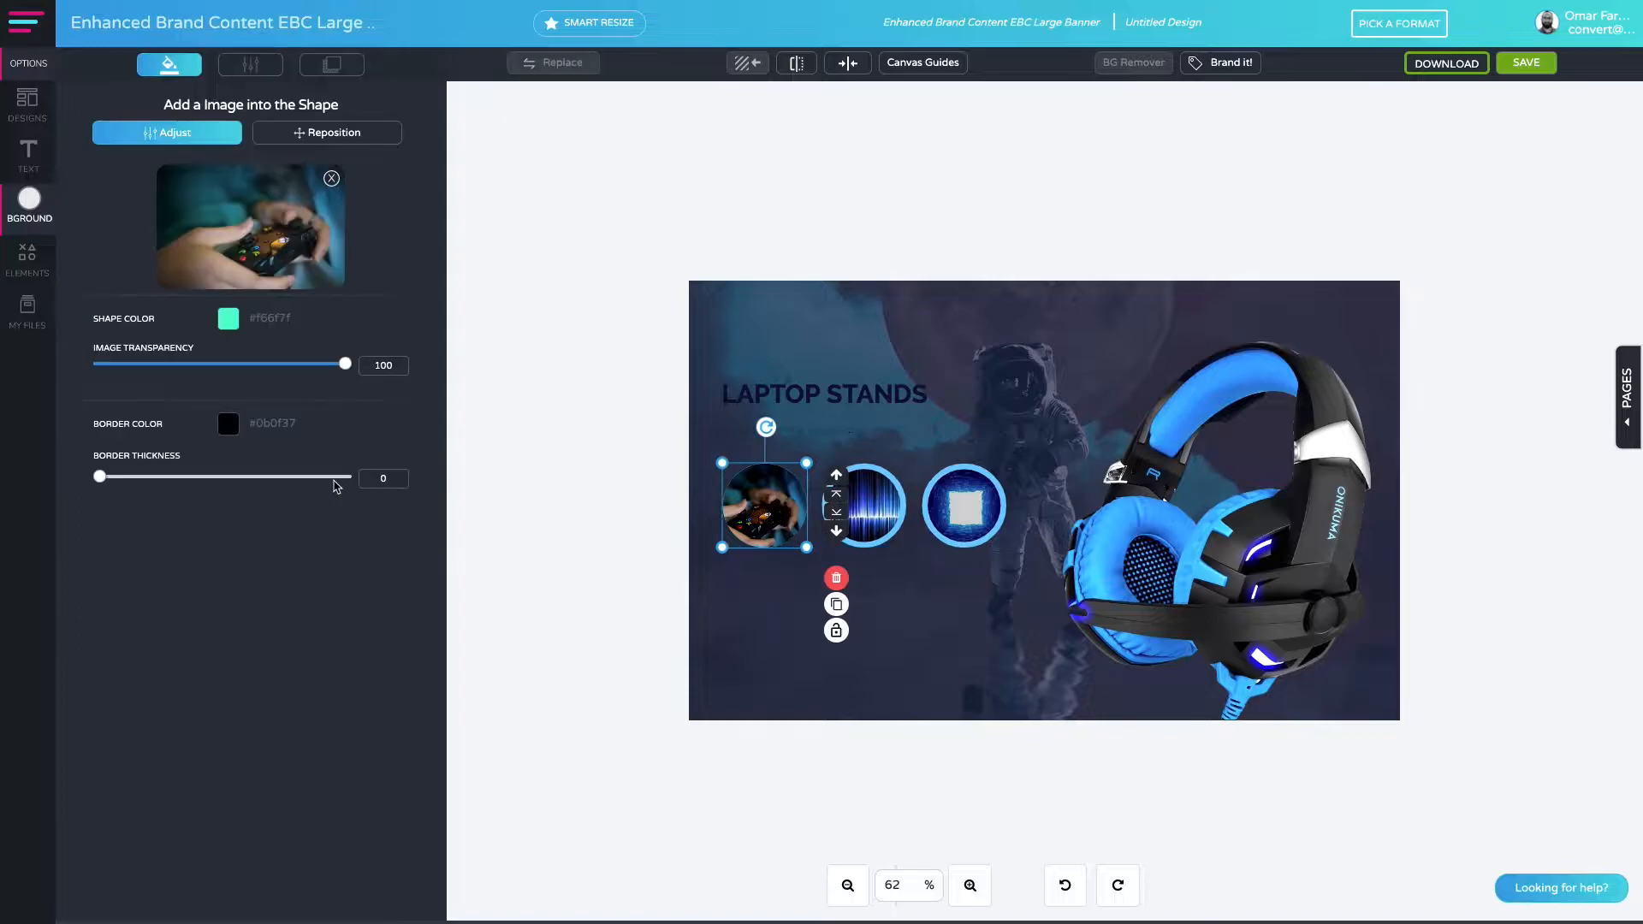
left_click_drag(99, 476, 345, 477)
left_click(228, 424)
left_click(575, 449)
left_click(587, 367)
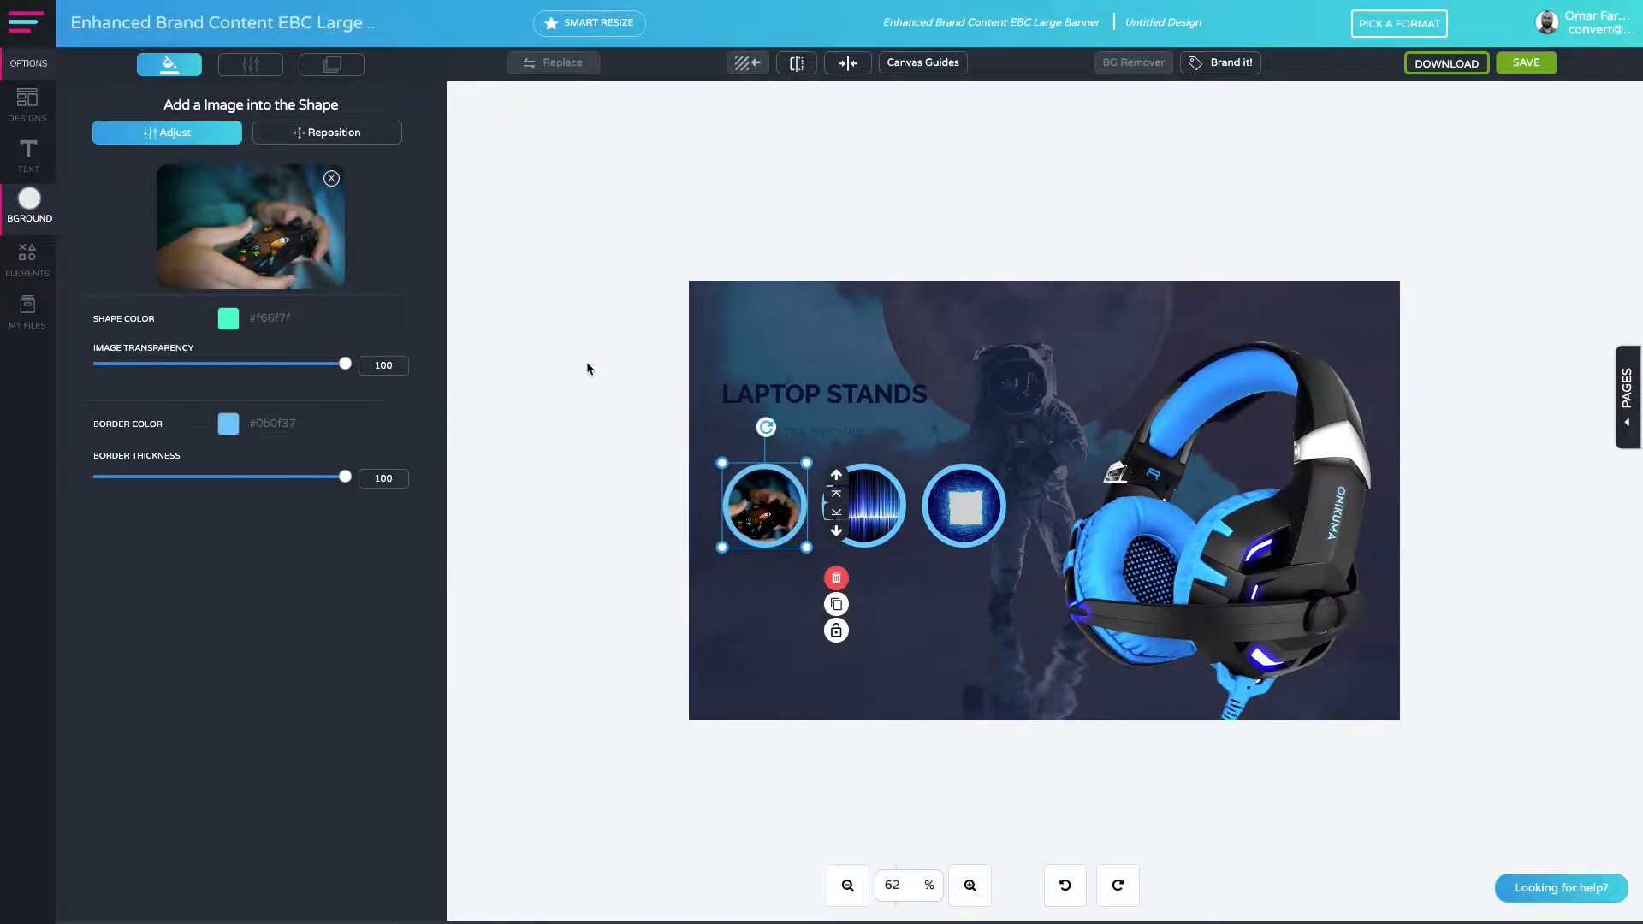
Recolour the subtitle below the headline with the light grey swatch of the Audio Master 3000 palette.
left_click(773, 434)
left_click(104, 190)
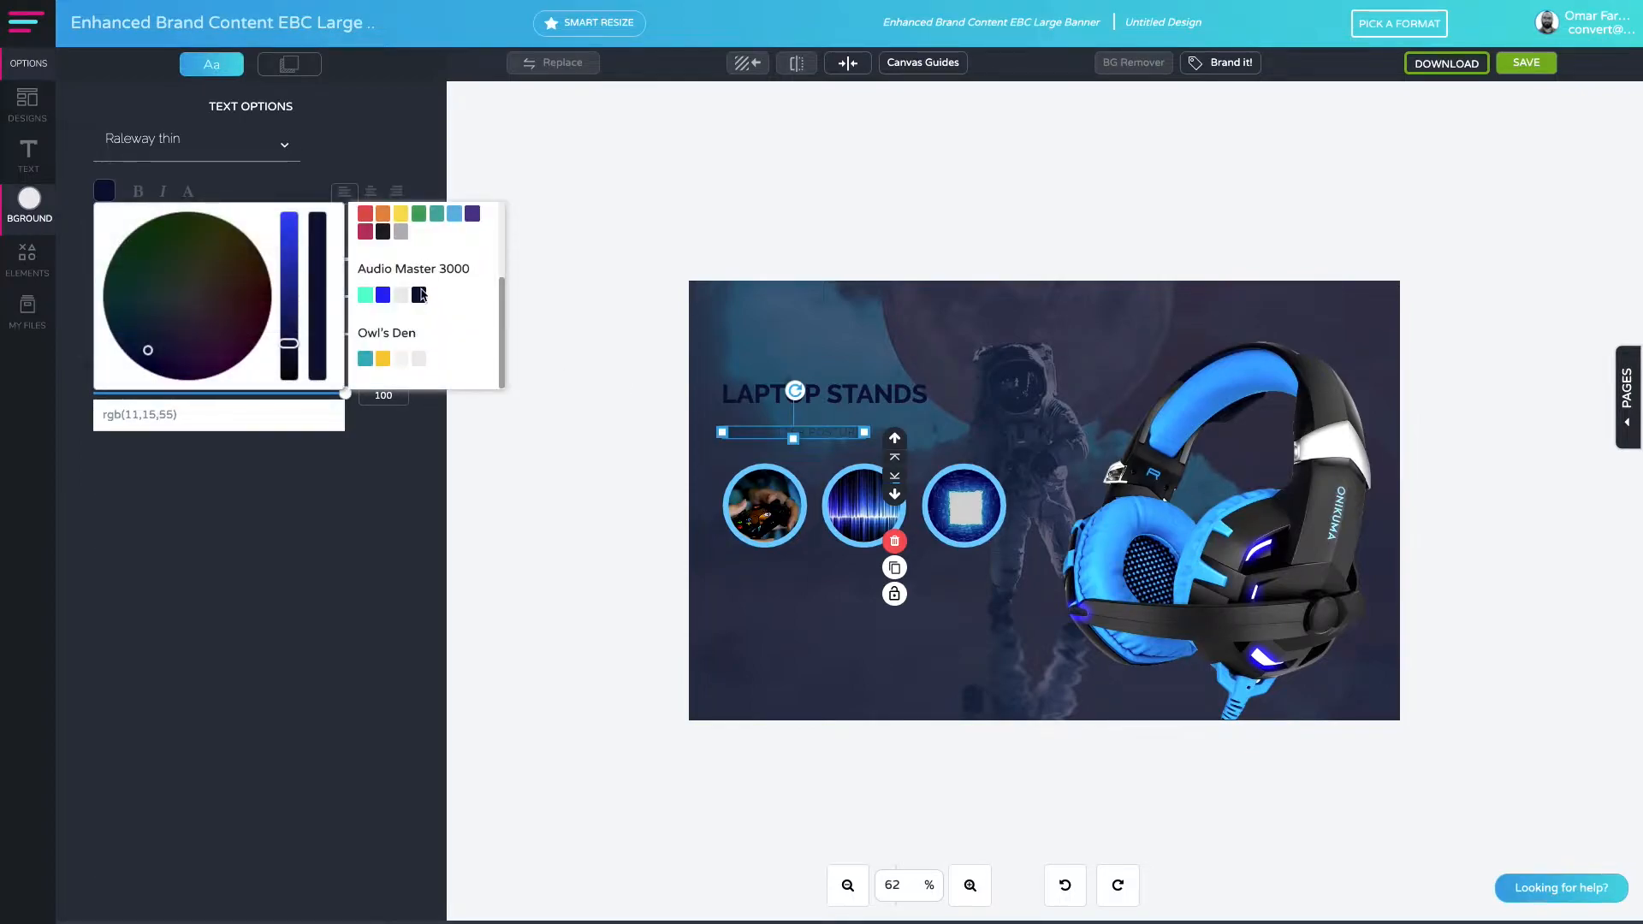
left_click(400, 295)
Replace the headline with "GAMERS XPERIENCE" and widen its text box to keep it on one line.
left_click(771, 402)
double_click(771, 403)
triple_click(803, 397)
type("EMER")
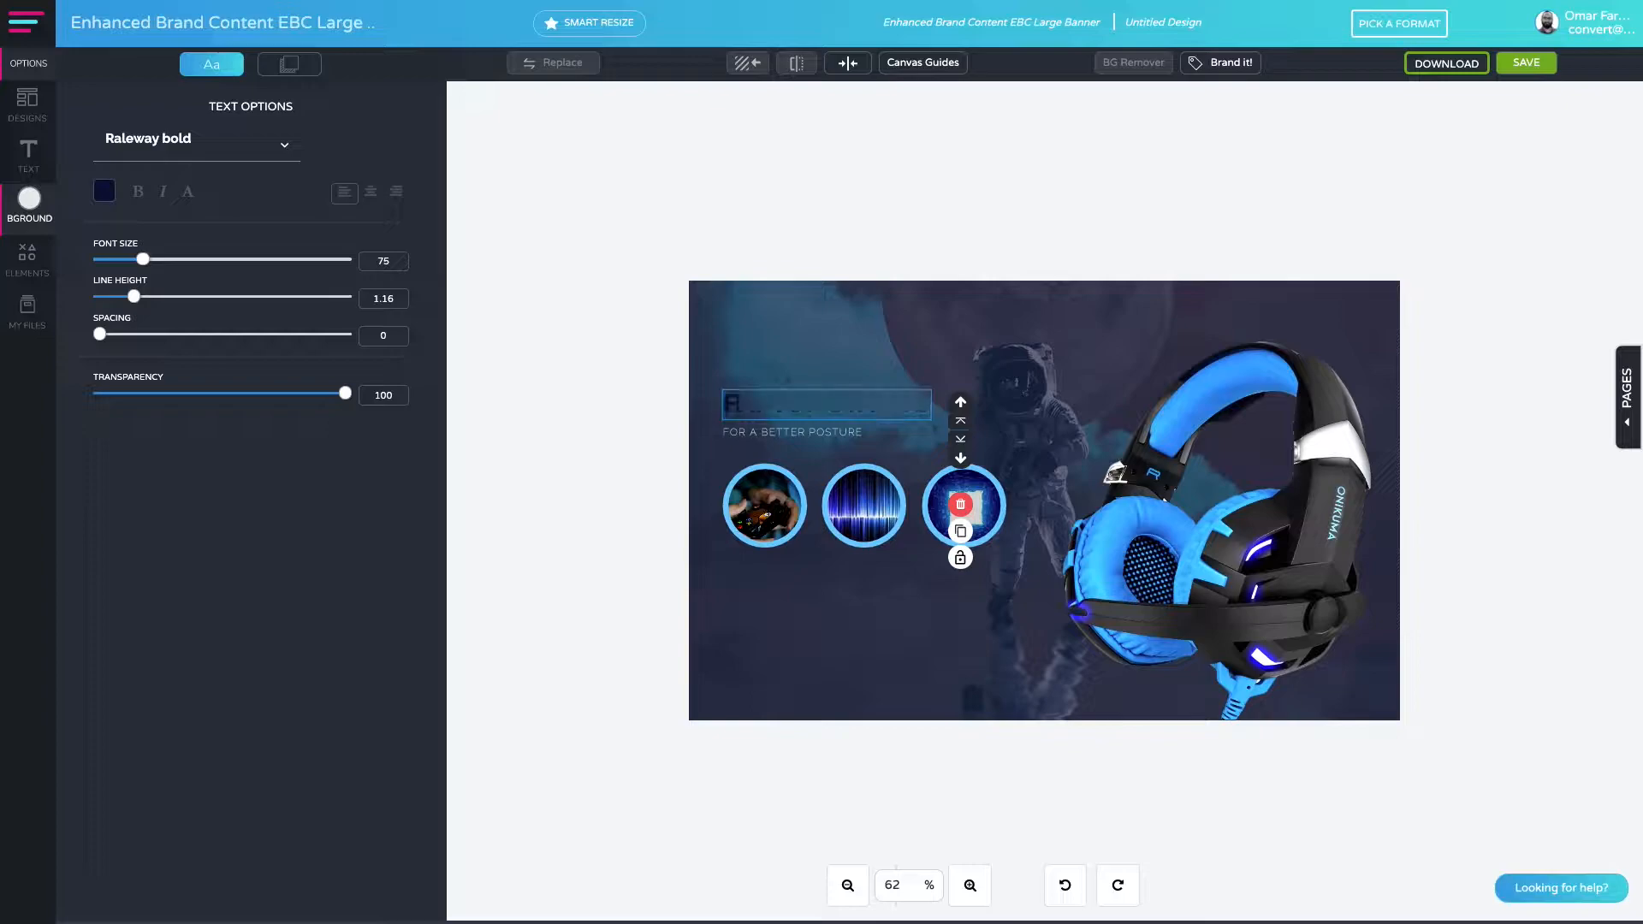
key("BackSpace")
key("BackSpace")
key("BackSpace")
key("BackSpace")
type("GAMERS XPERIENCE")
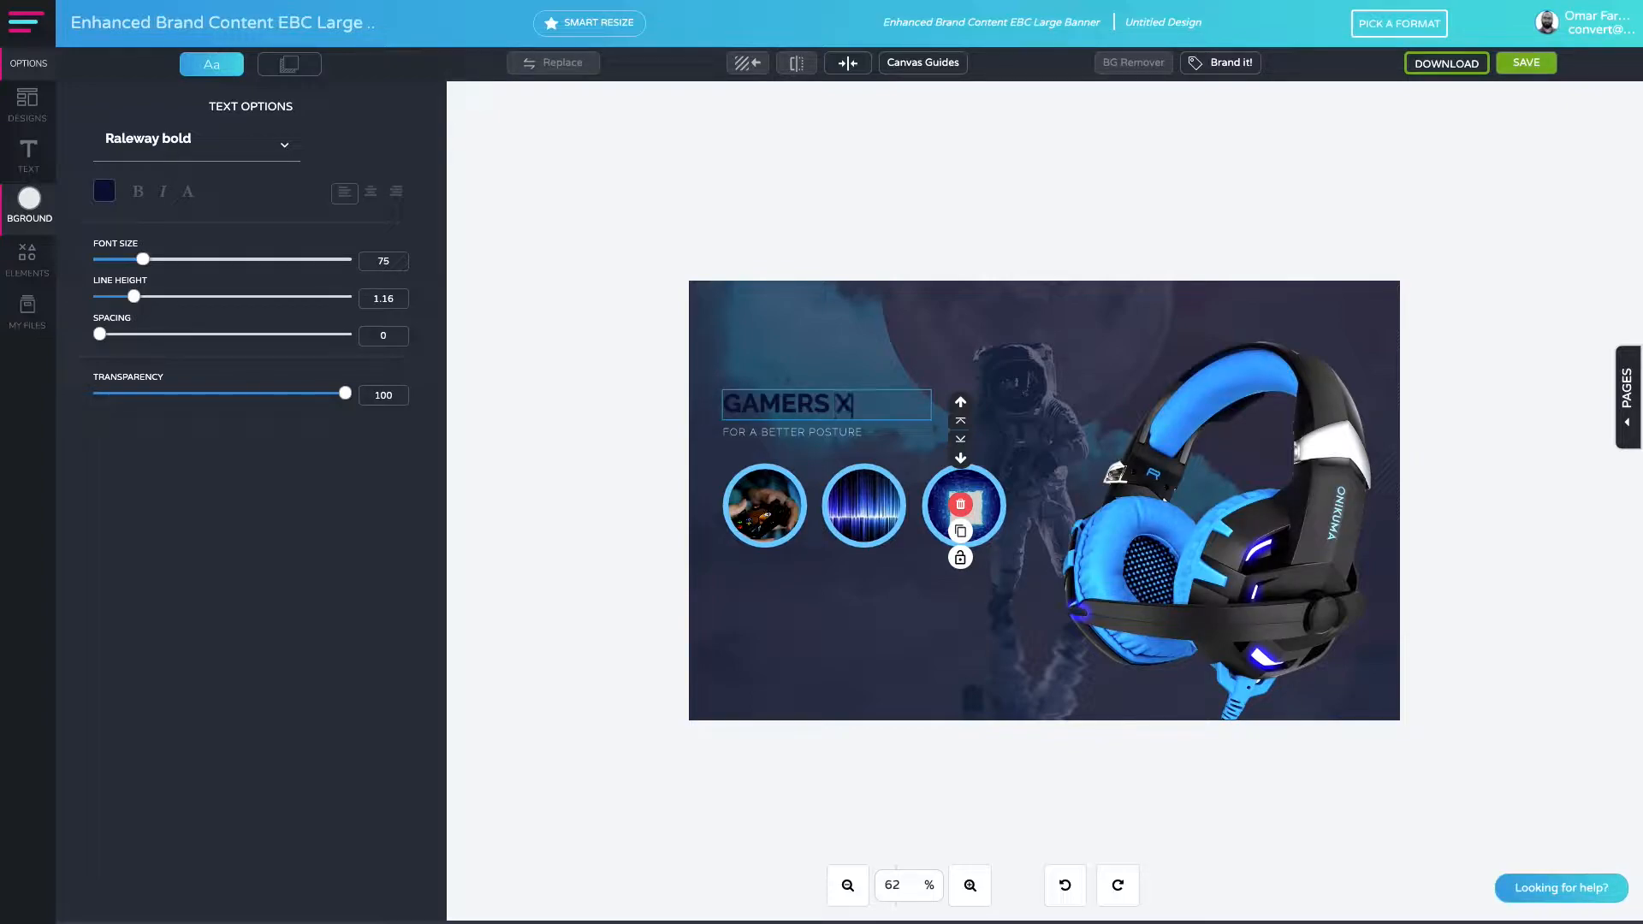
left_click(759, 371)
left_click(813, 421)
left_click_drag(932, 420, 1043, 415)
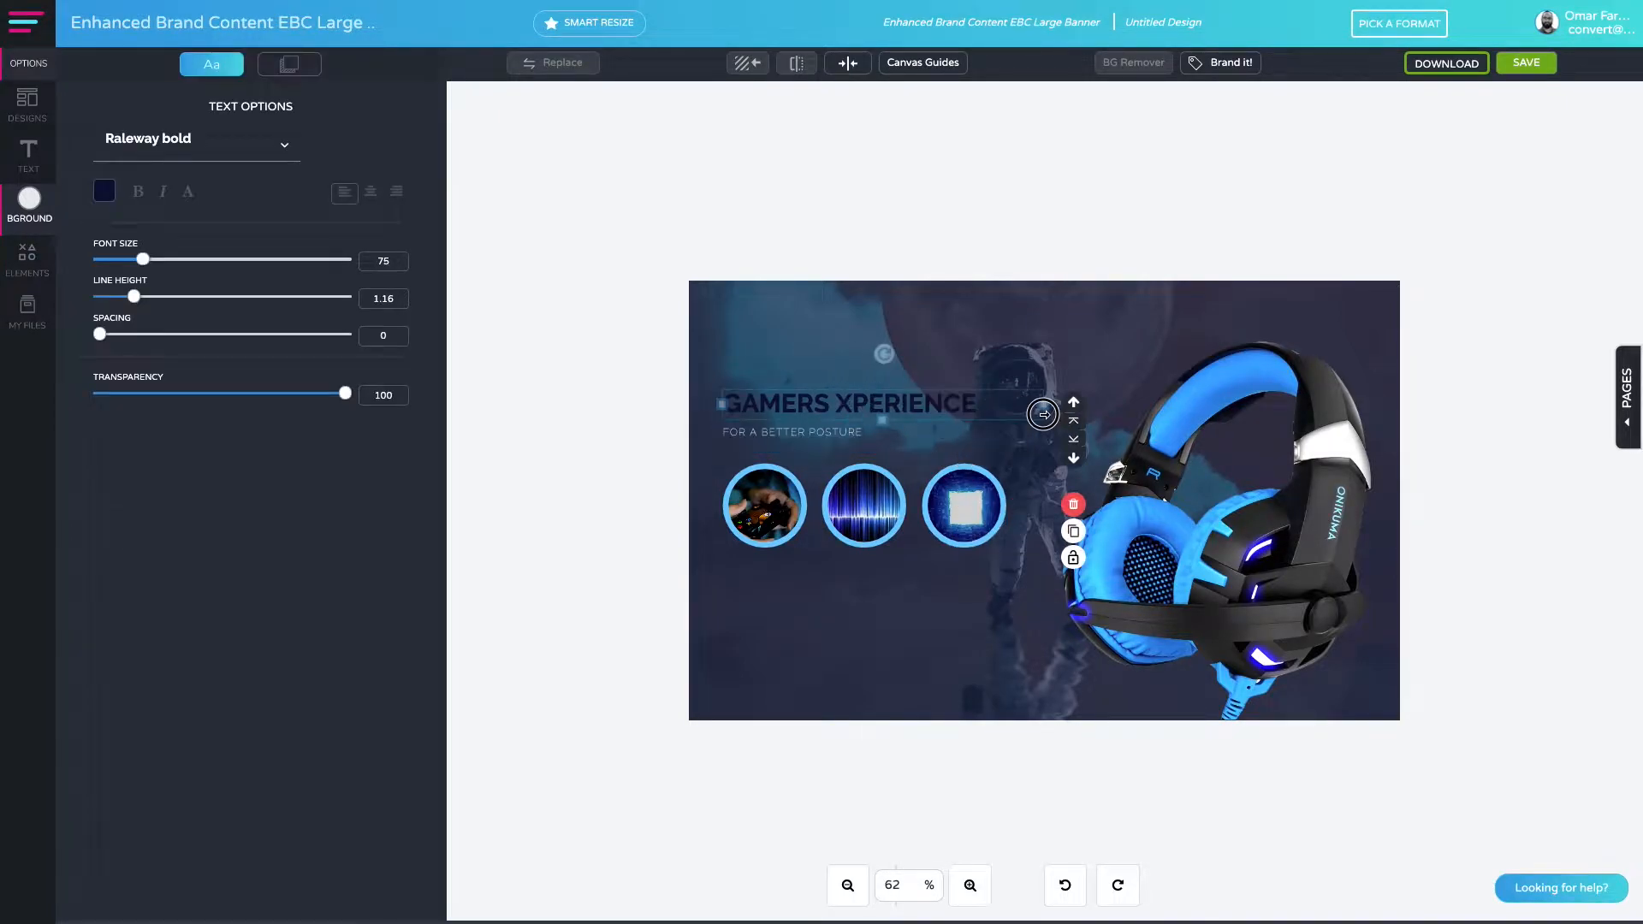
Change the headline's text colour to the near-white swatch of the Owl's Den palette.
left_click(103, 190)
left_click(402, 358)
left_click(592, 381)
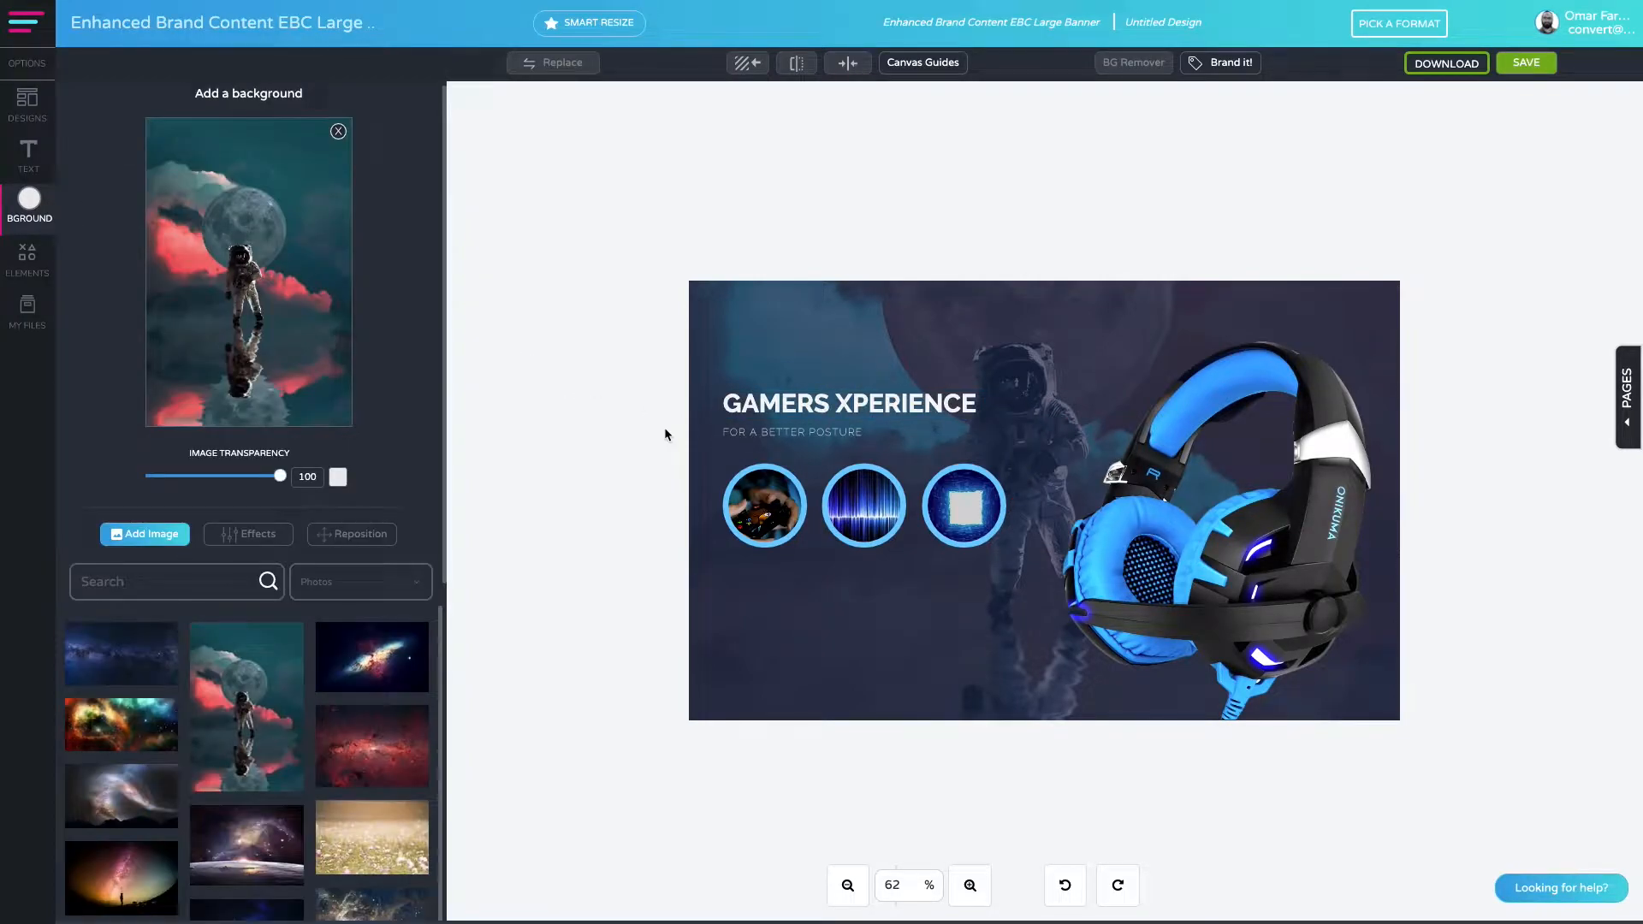
Replace the subtitle below the headline with "THE ULTIMATE SOUND".
left_click(774, 435)
type("THE ULTIMATE SO")
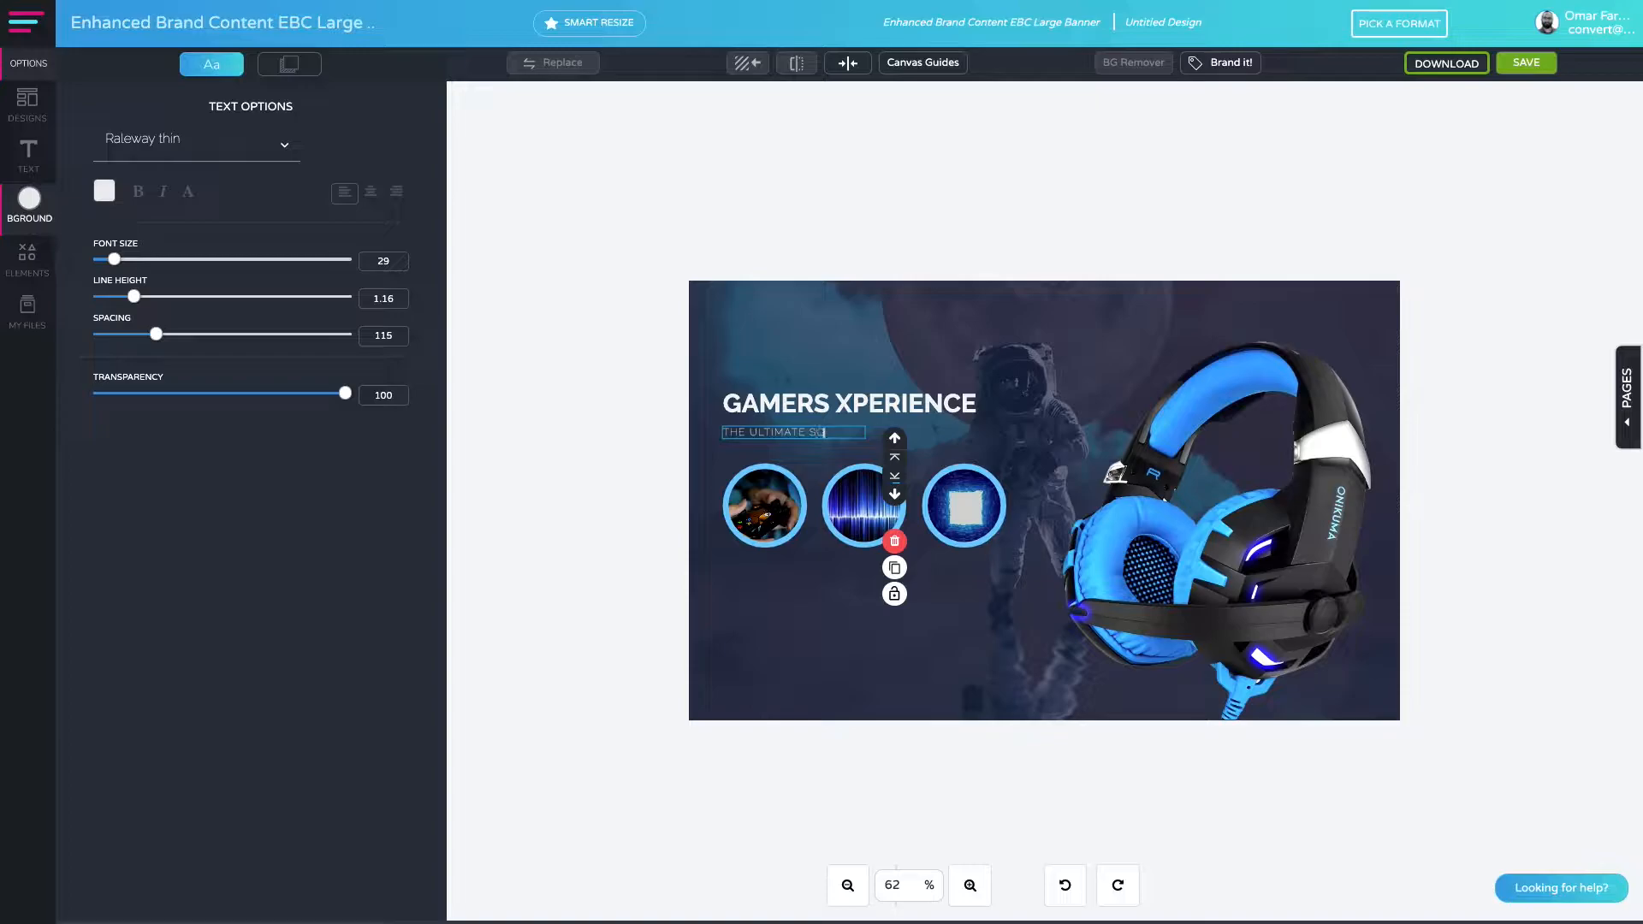
left_click(757, 667)
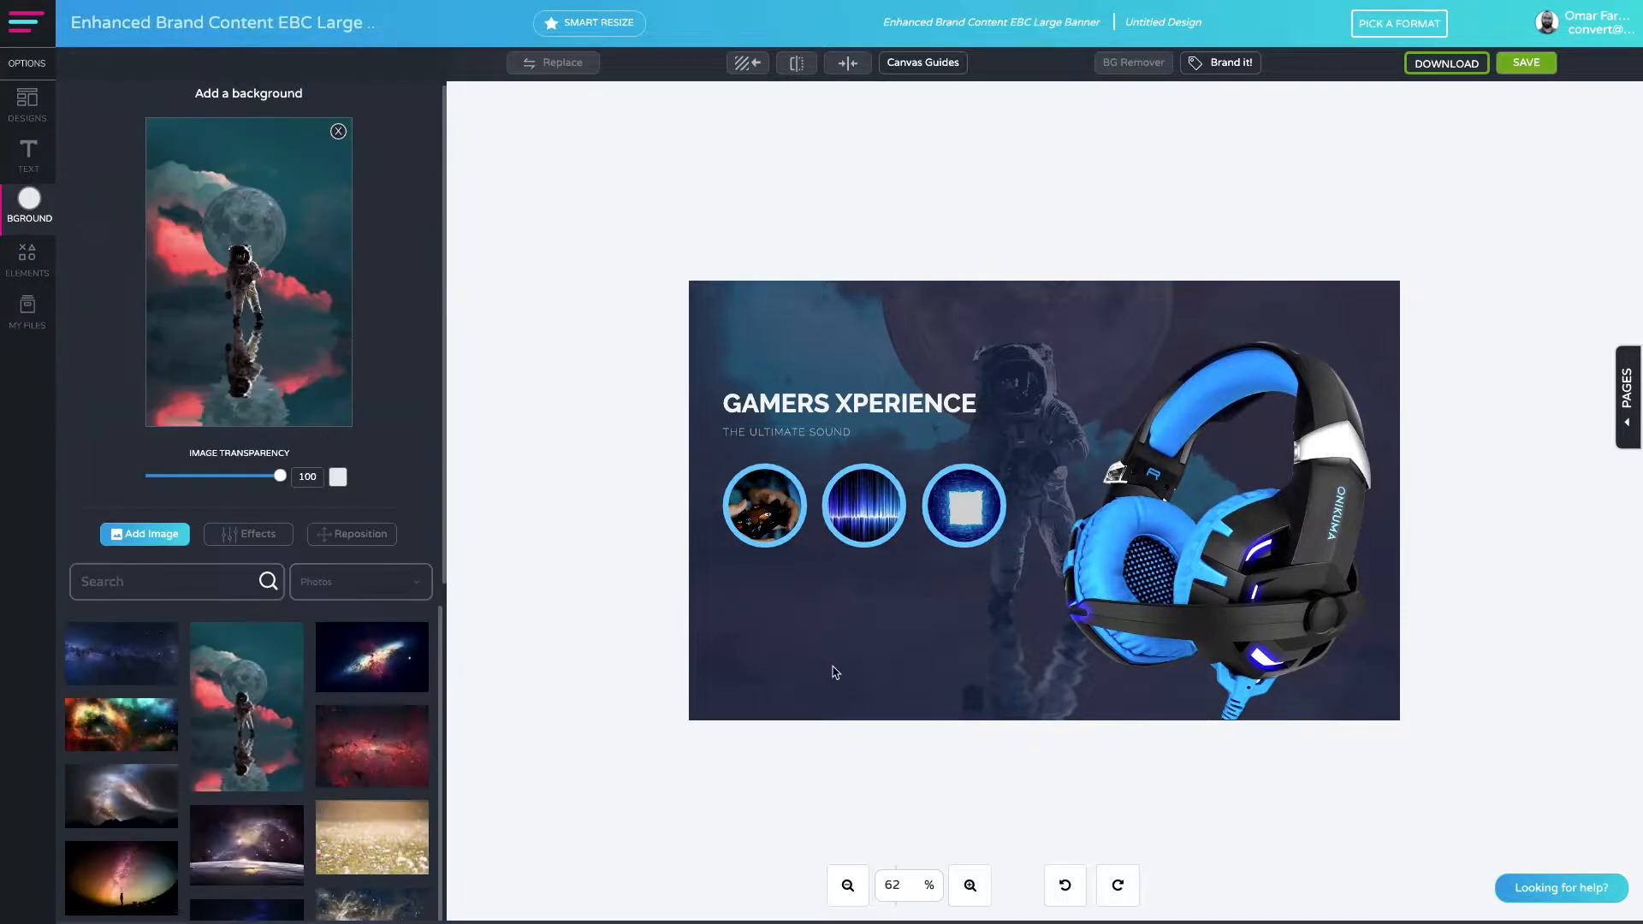
Add a drop shadow to the headphones image and set its opacity to 41.
left_click(1299, 586)
left_click(1139, 320)
left_click(1386, 611)
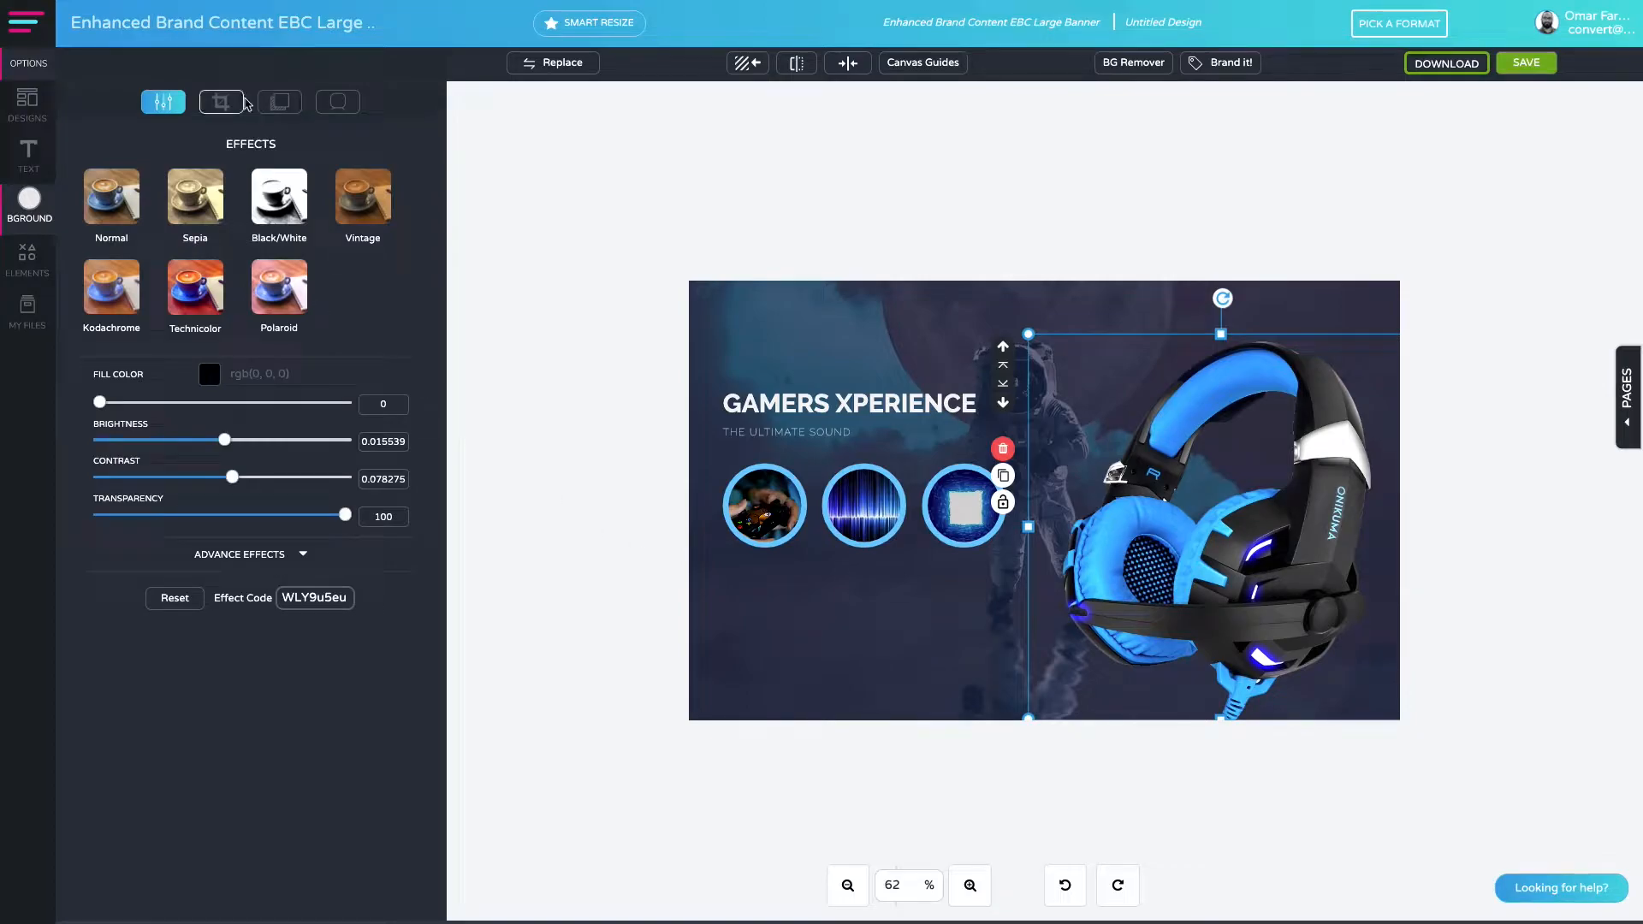
left_click(275, 104)
left_click(219, 163)
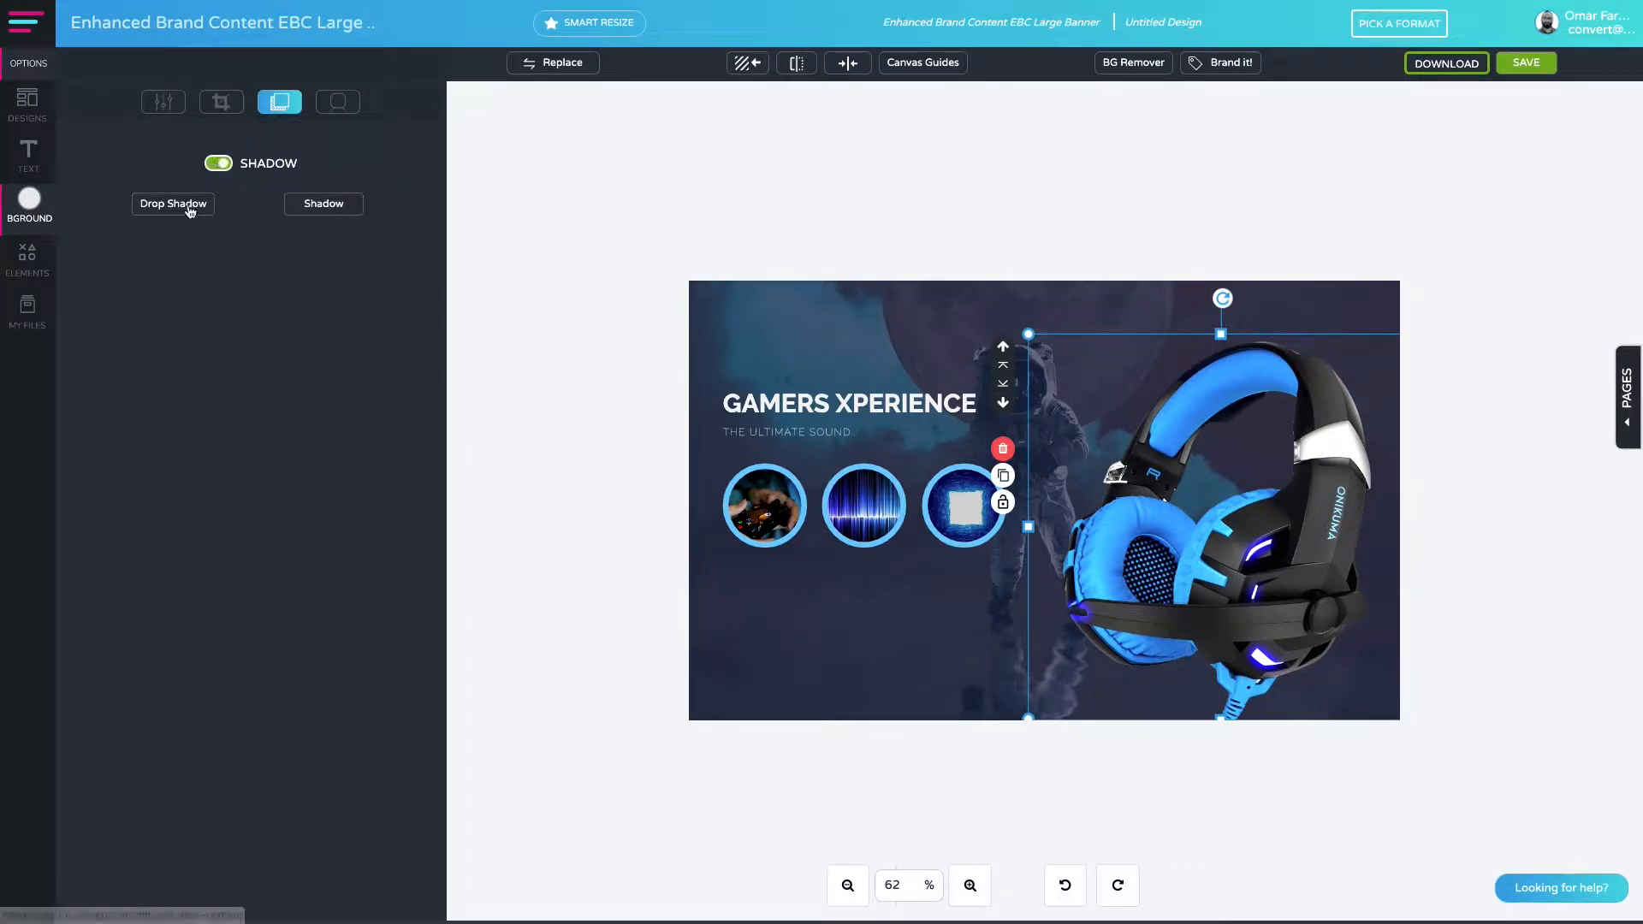
left_click(193, 206)
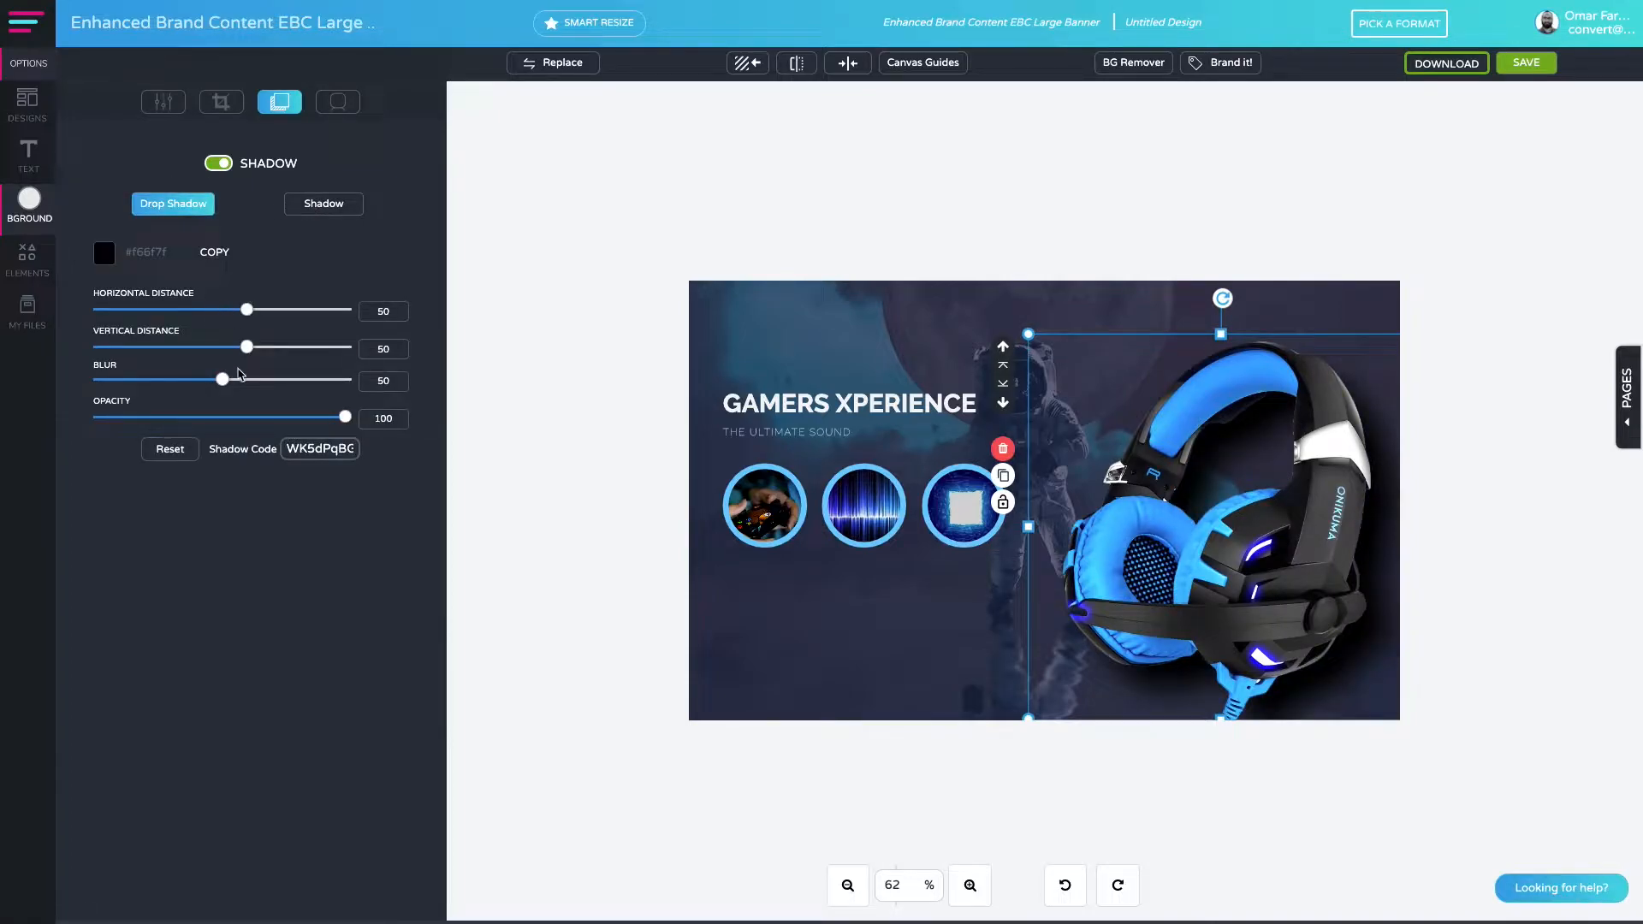
left_click_drag(344, 418, 202, 418)
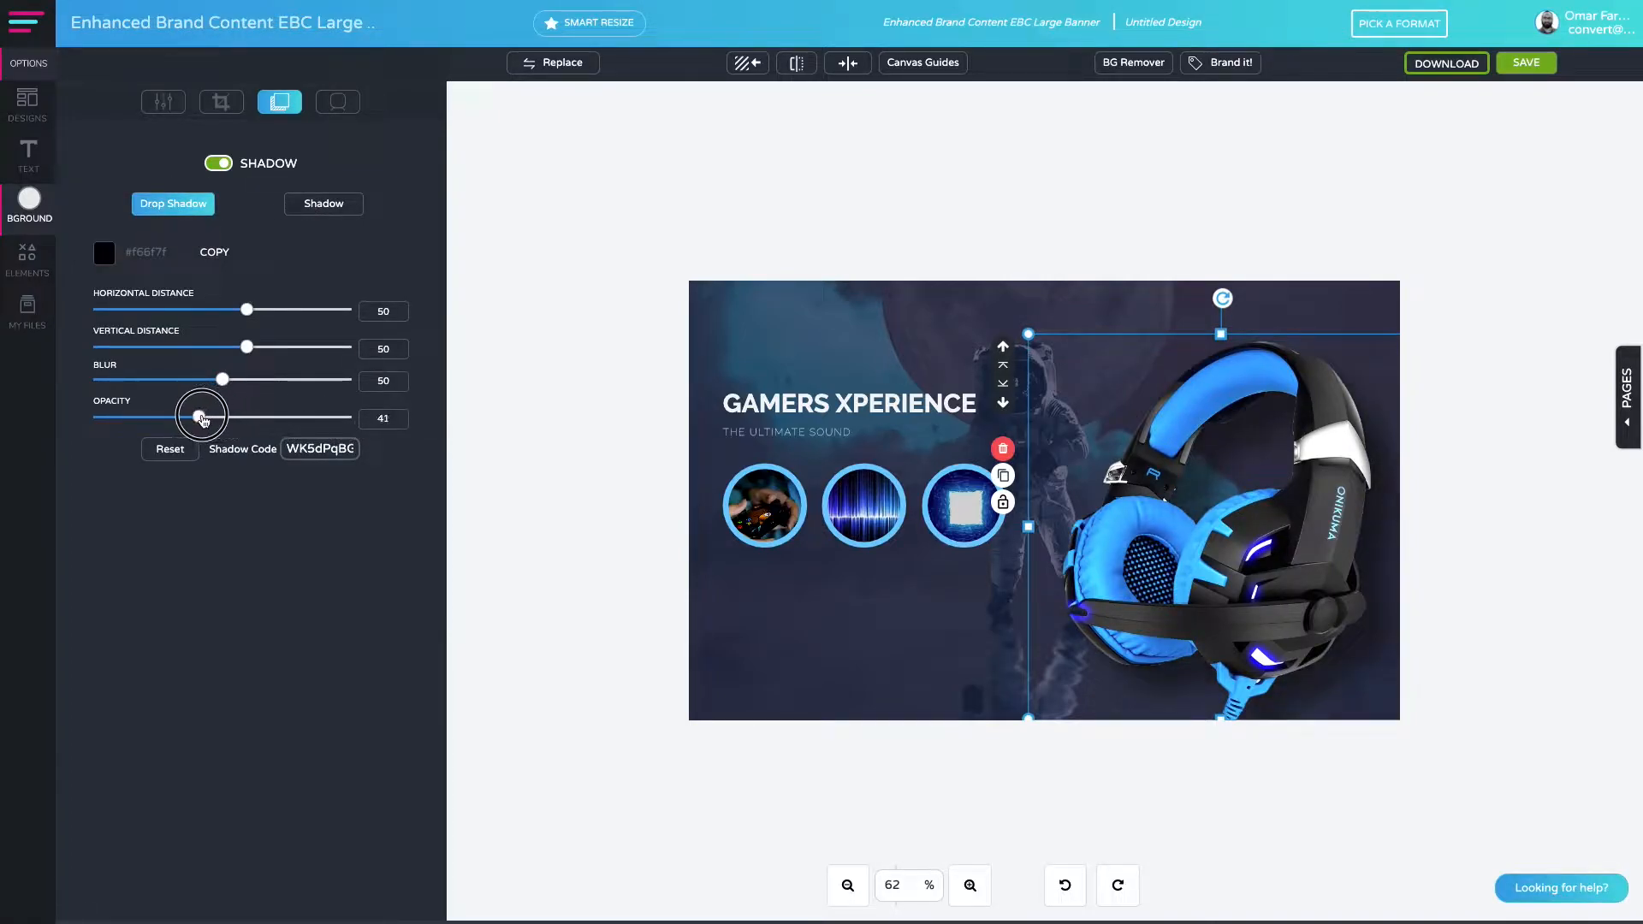
left_click(566, 323)
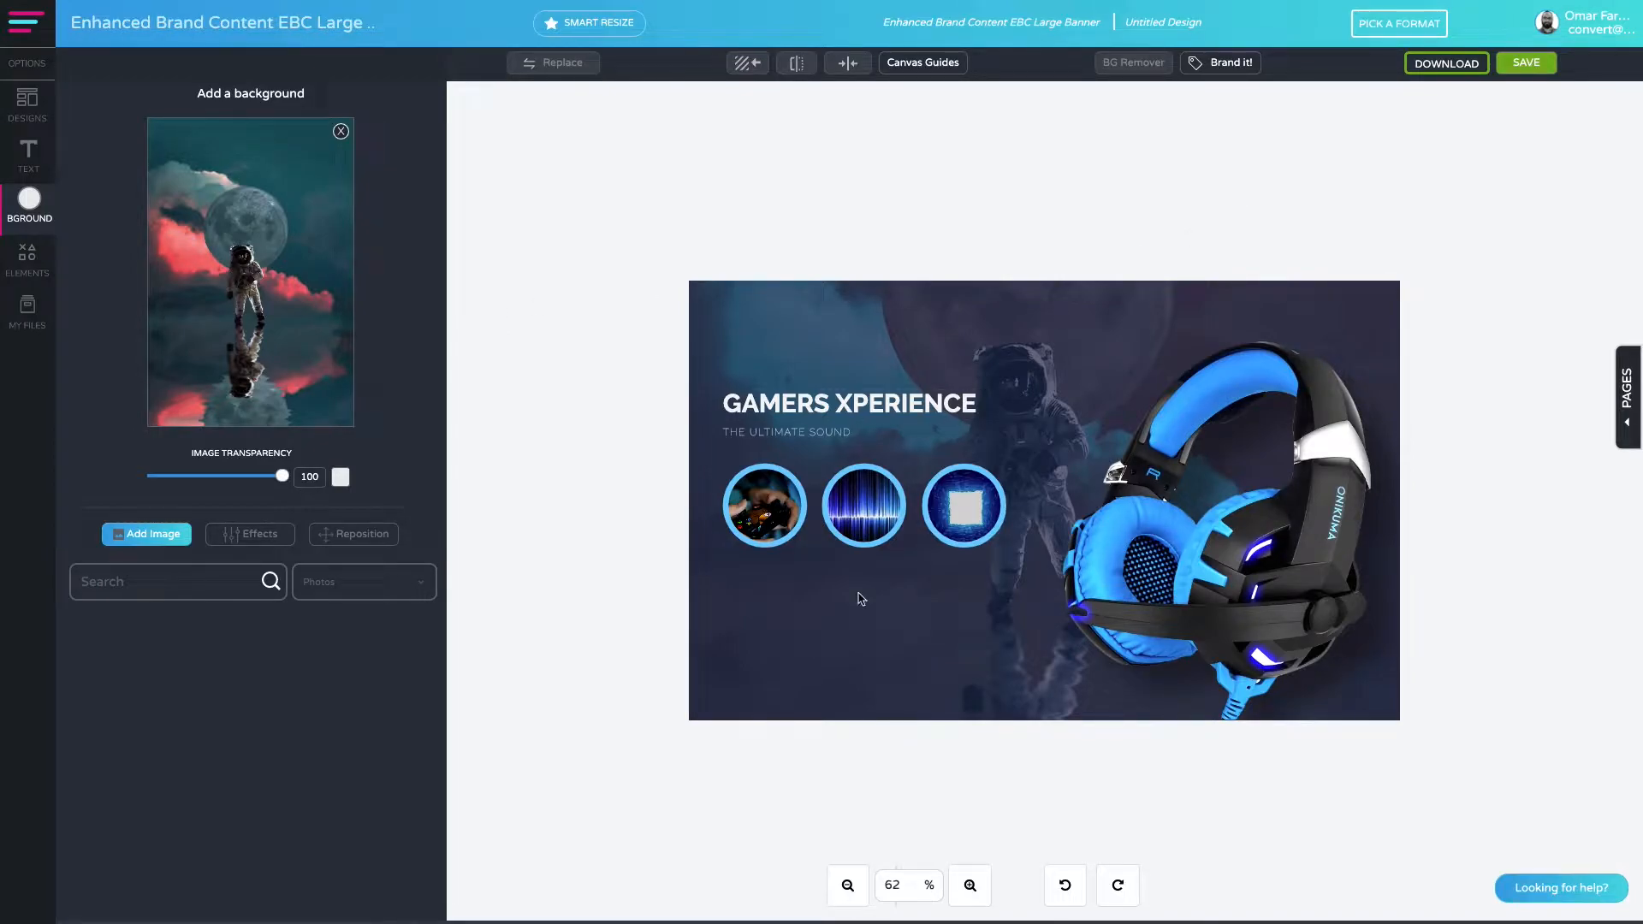
Place a copy of the subtitle beneath the left circle and reword it as the two-line caption "Perfect for the gamer".
left_click(789, 435)
left_click_drag(790, 438, 784, 557)
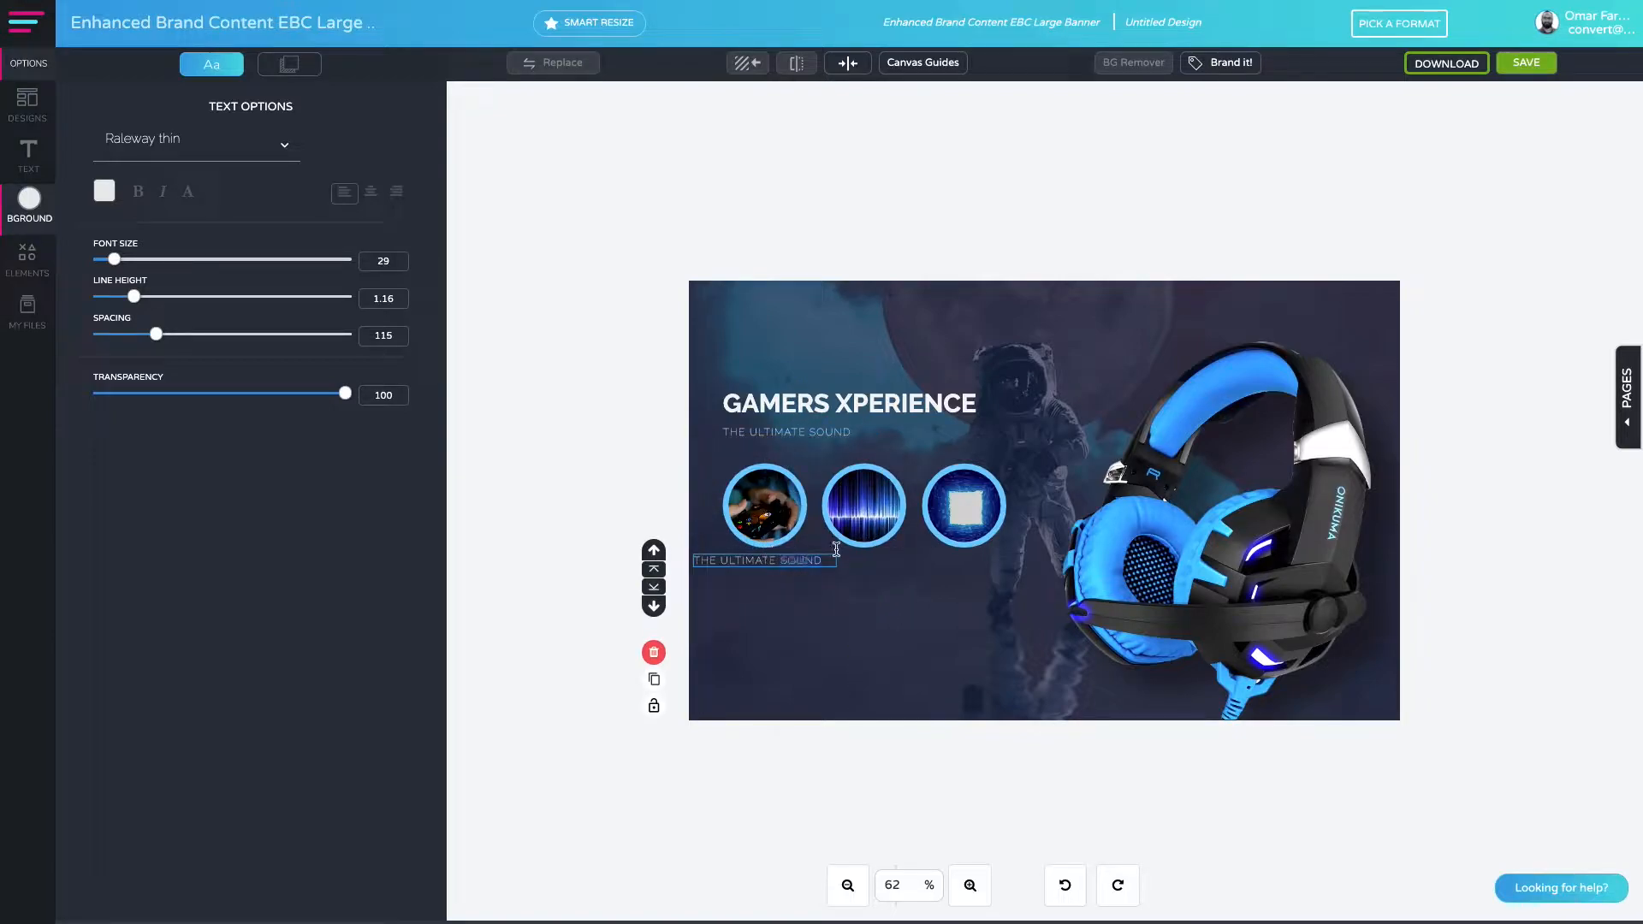
type("Perfect for the gamer")
left_click(698, 549)
left_click(770, 561)
mouse_move(836, 560)
left_mouse_down()
mouse_move(753, 568)
mouse_move(858, 559)
left_mouse_up()
Duplicate the caption beneath the middle circle and change its text to "Superior Sound" on two lines.
left_click(652, 681)
double_click(857, 560)
left_click(880, 576, "shift")
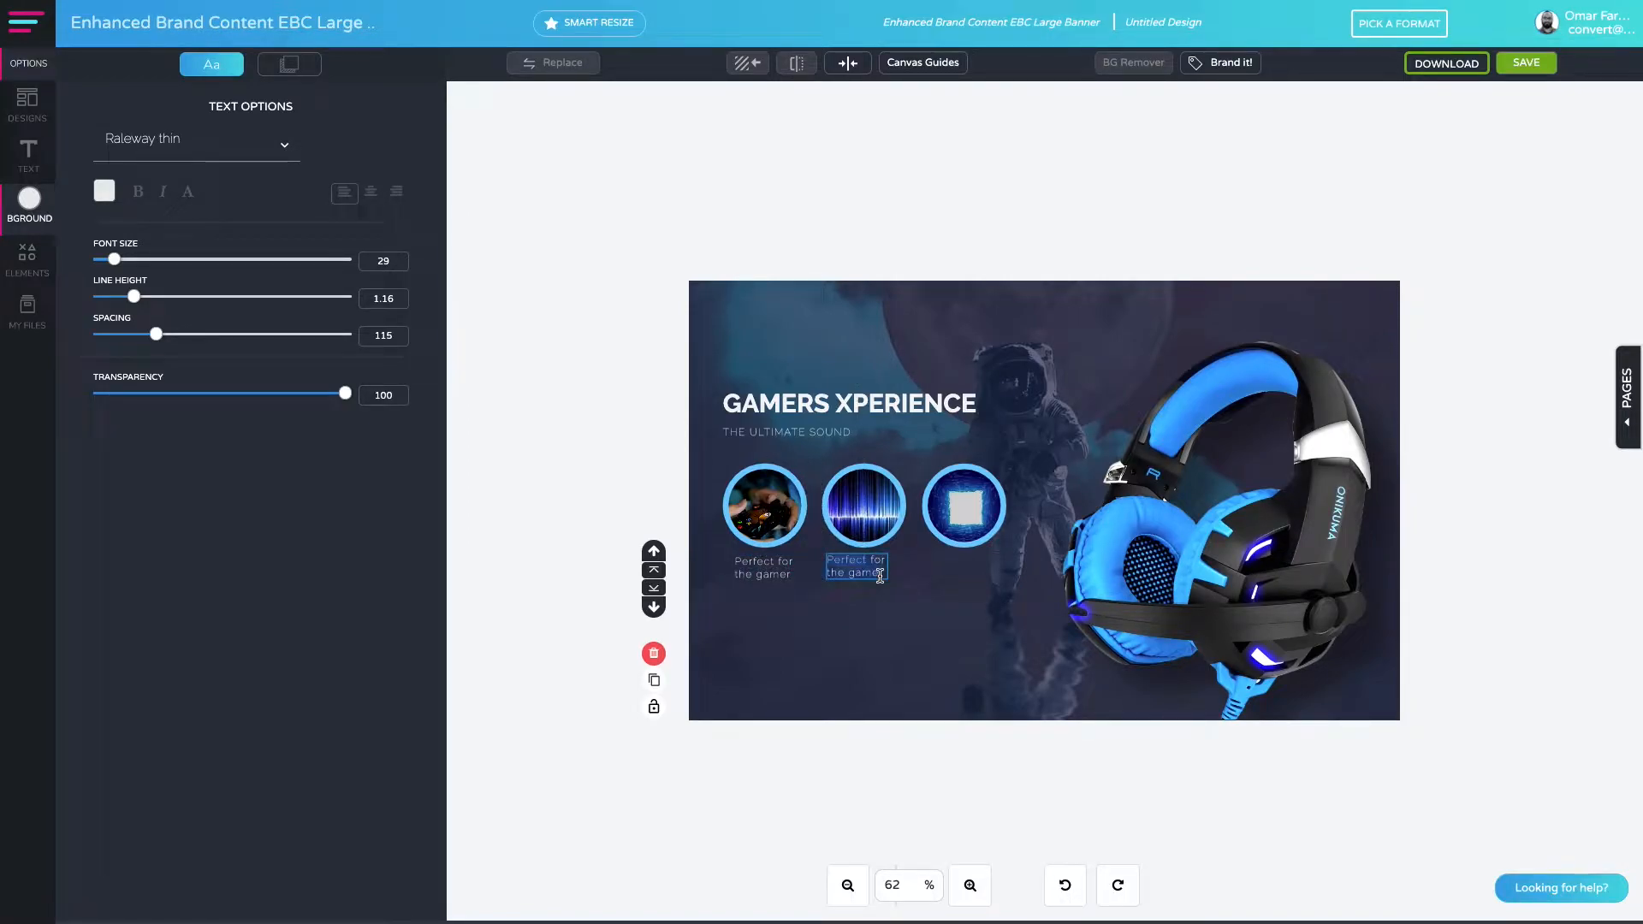
type("S")
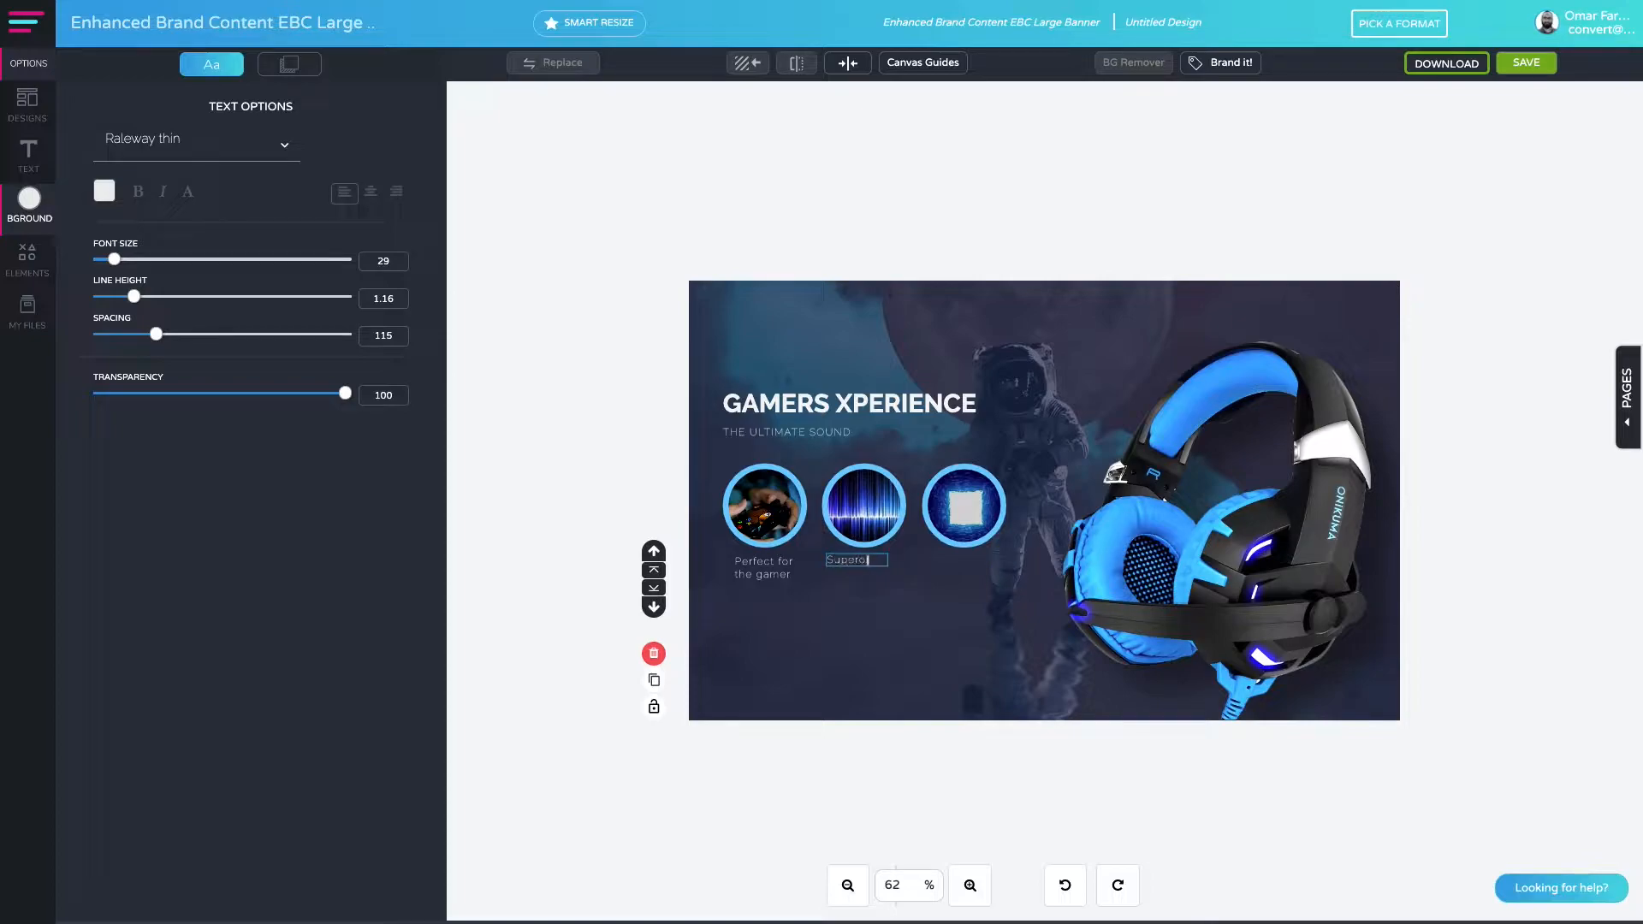
type("uperior")
key("Return")
type("Sound")
left_click(836, 659)
left_click(850, 571)
left_click(895, 587)
Duplicate the "Superior Sound" caption beneath the right circle and change its text to "Bright LED" on two lines.
left_click(860, 576)
left_click(649, 680)
left_click_drag(863, 568, 945, 566)
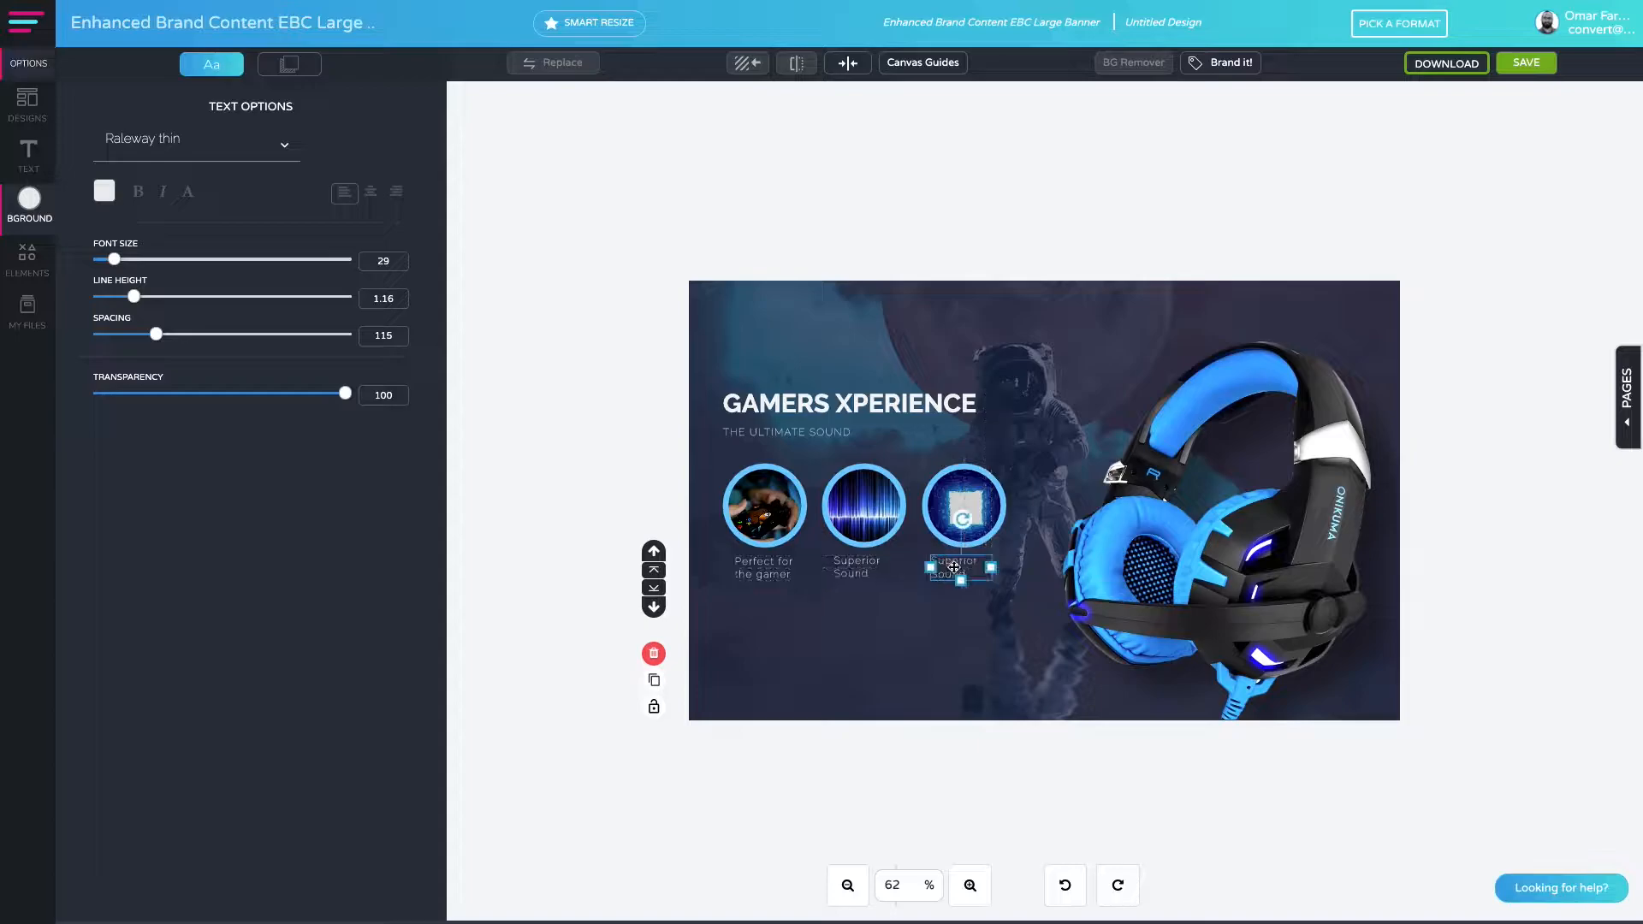
double_click(966, 571)
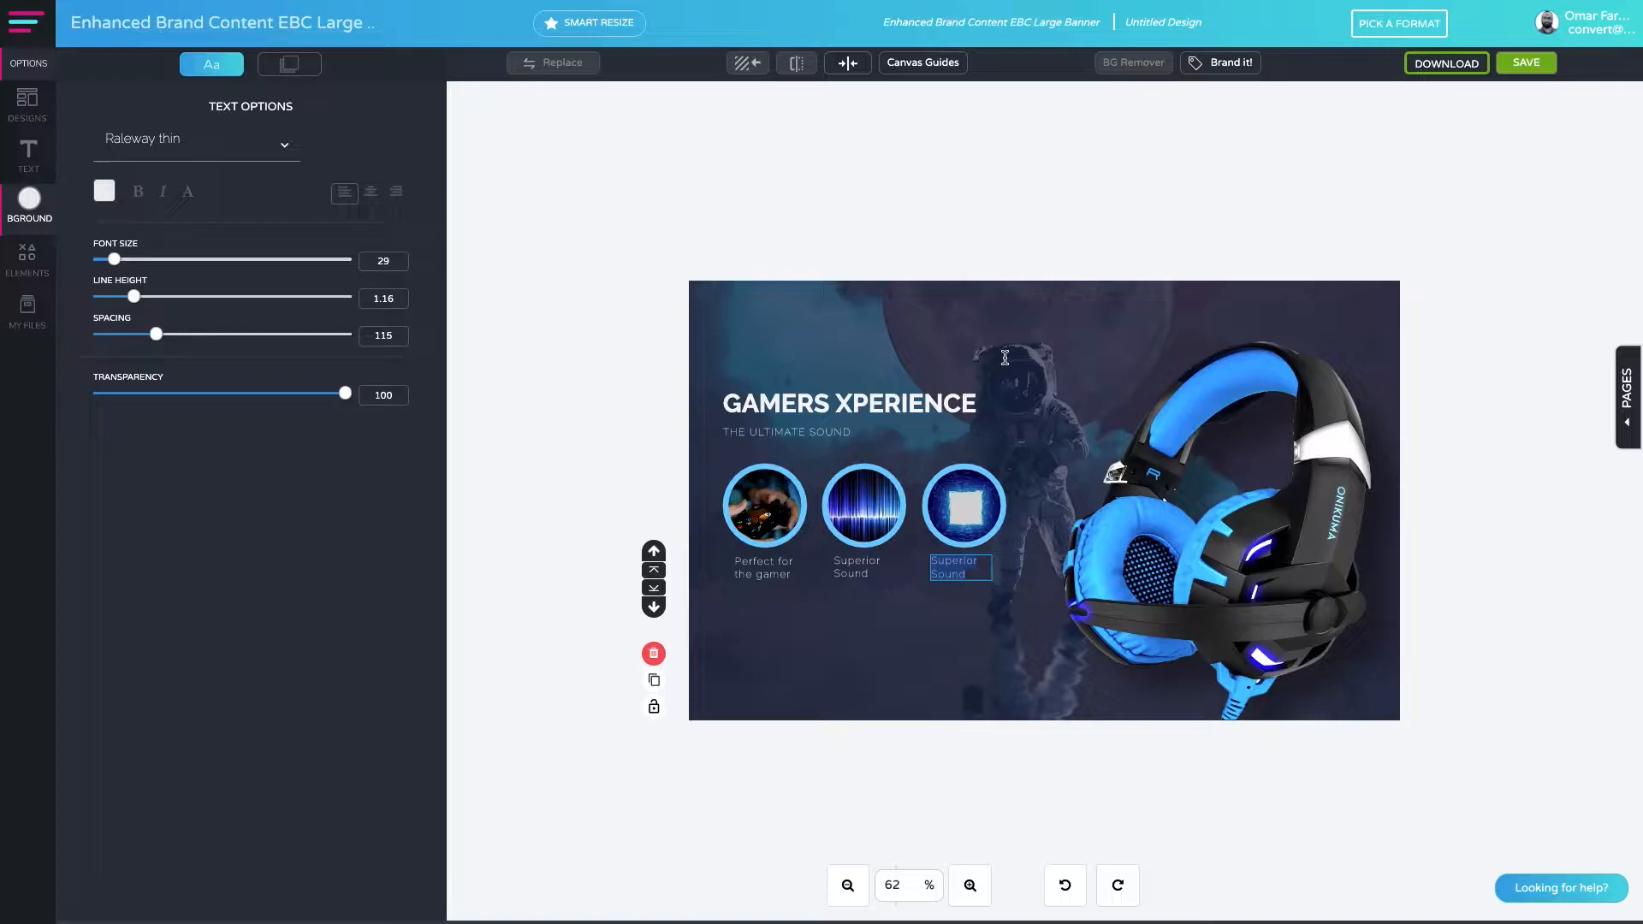
type("Bright")
key("Return")
type("LED")
left_click(983, 629)
Nudge the "Bright LED" caption into line with the other captions beneath the right circle.
left_click(959, 568)
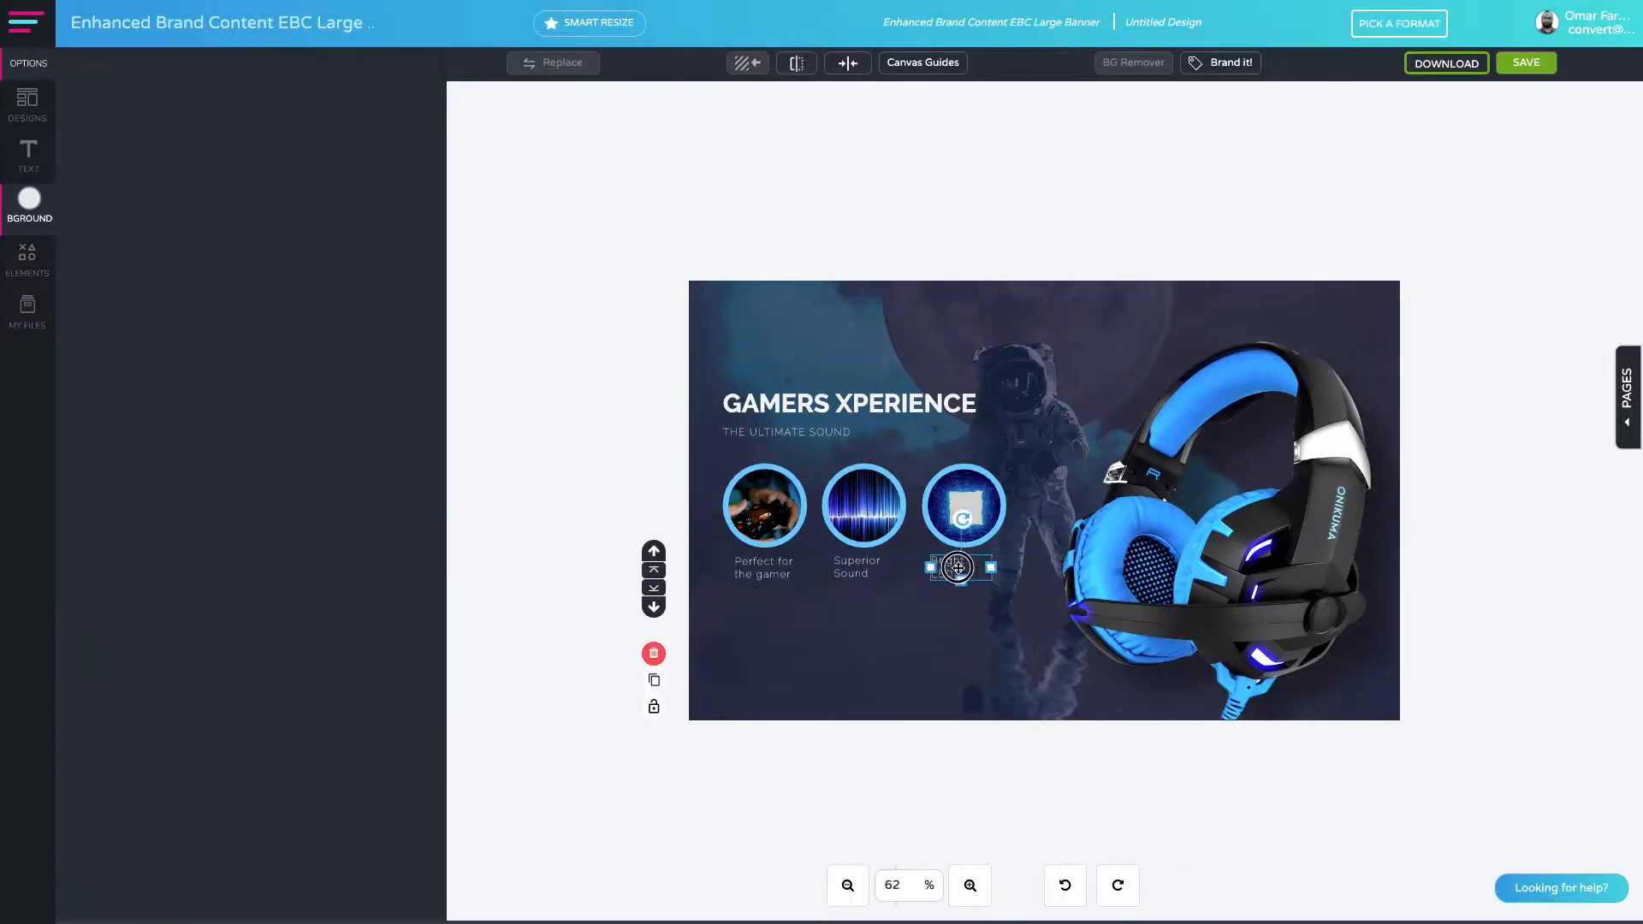
left_click(974, 620)
left_click(960, 575)
left_click(974, 620)
left_click(957, 563)
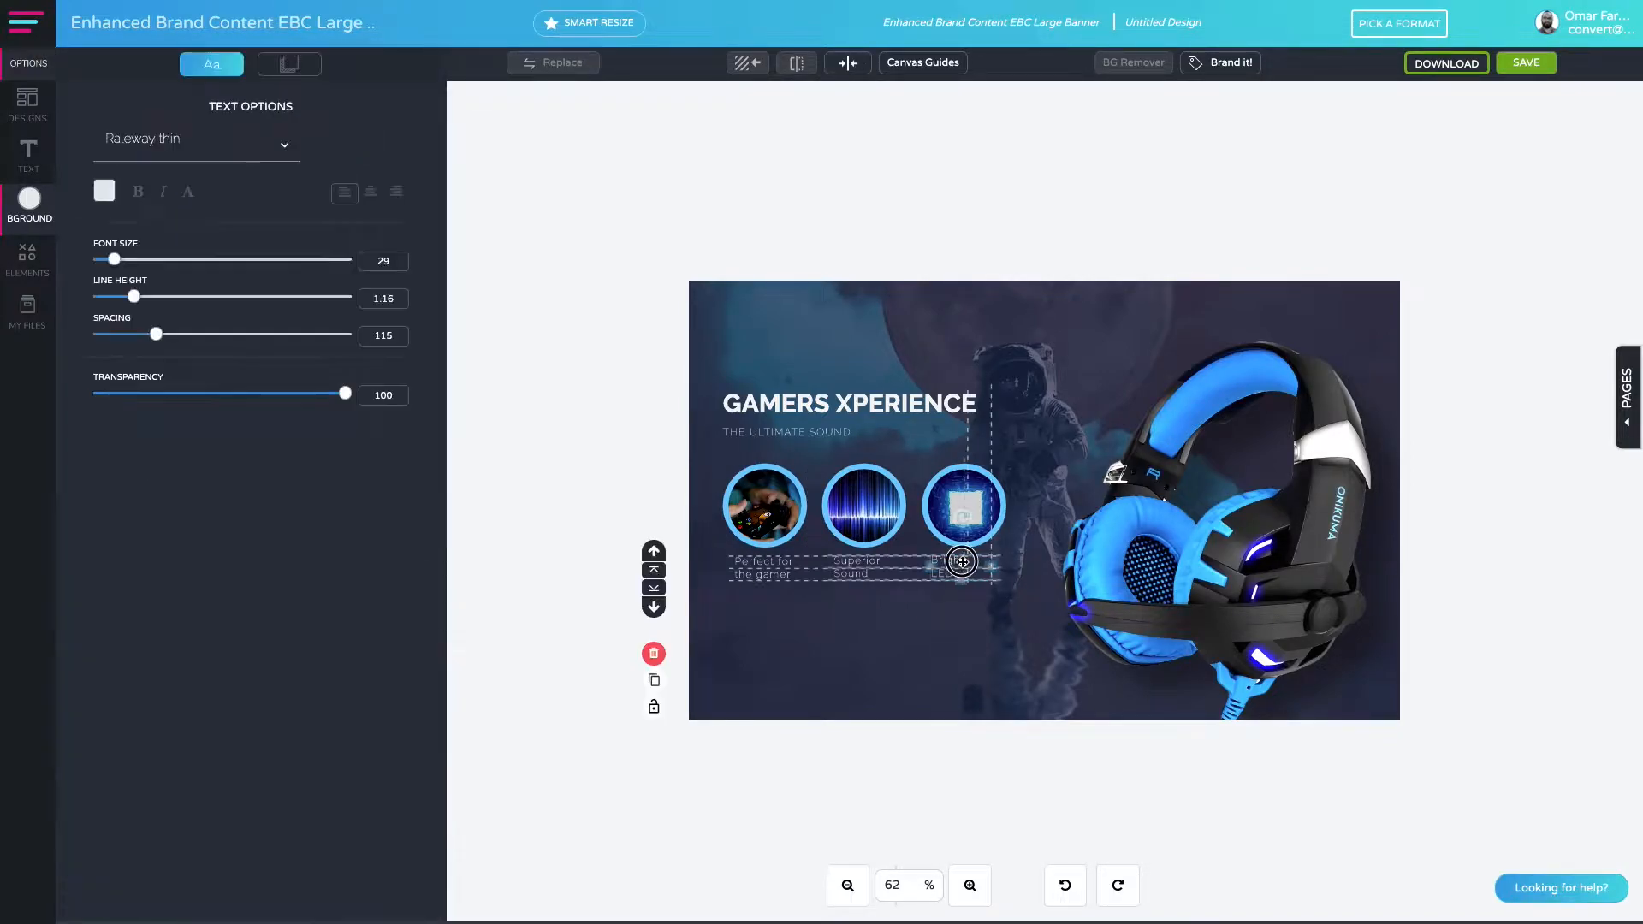
left_click(964, 605)
left_click(955, 586)
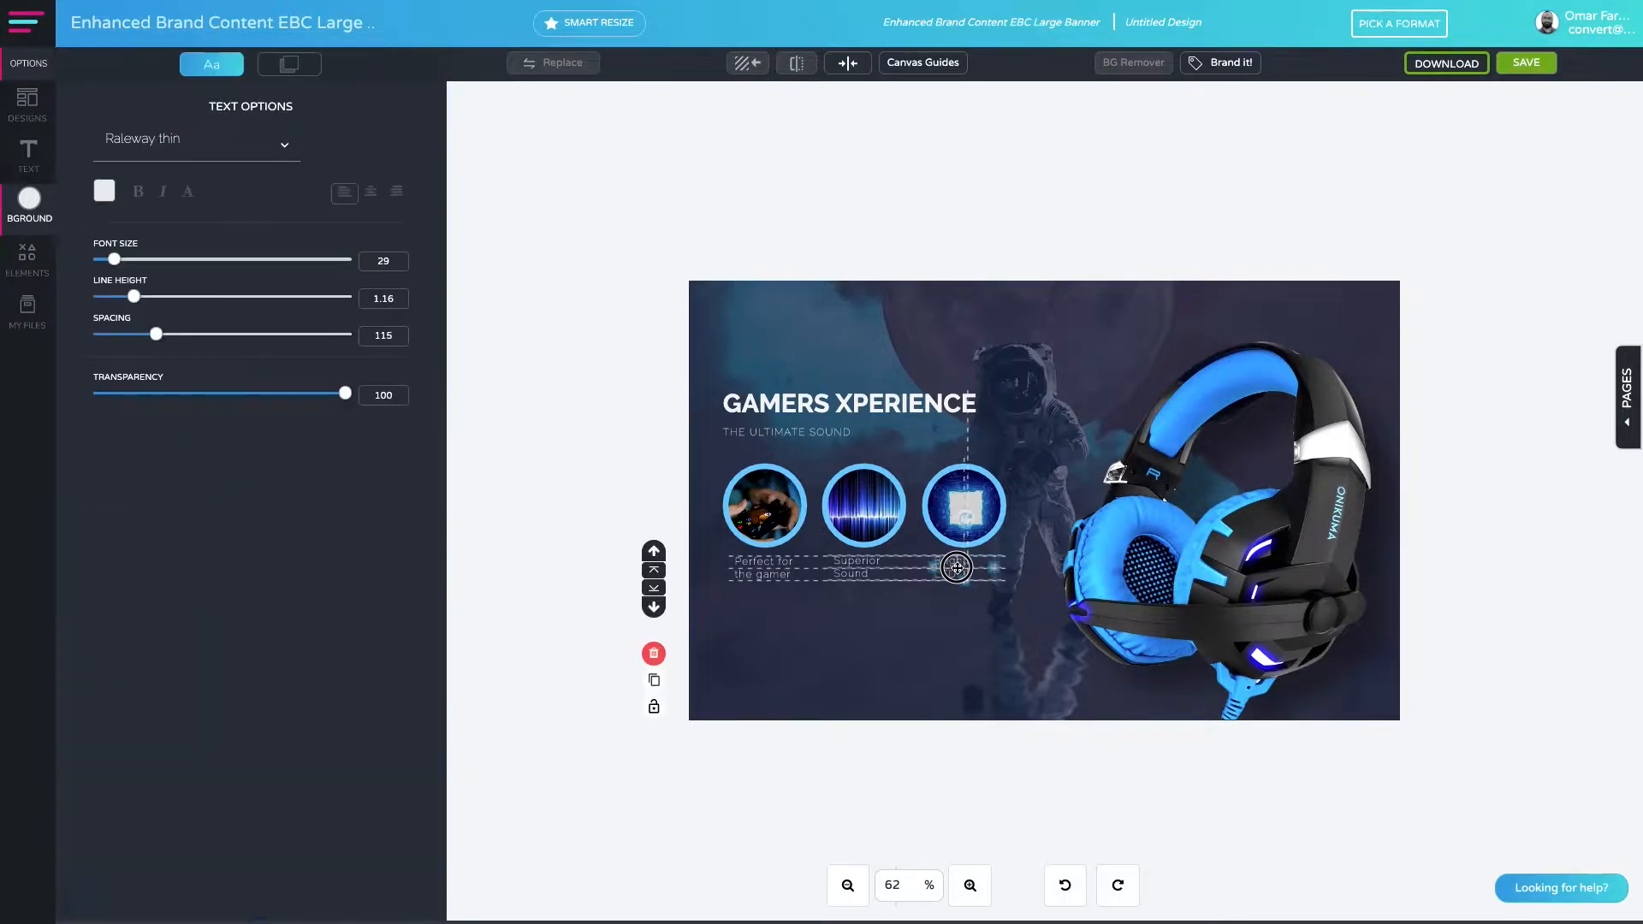
left_click(965, 616)
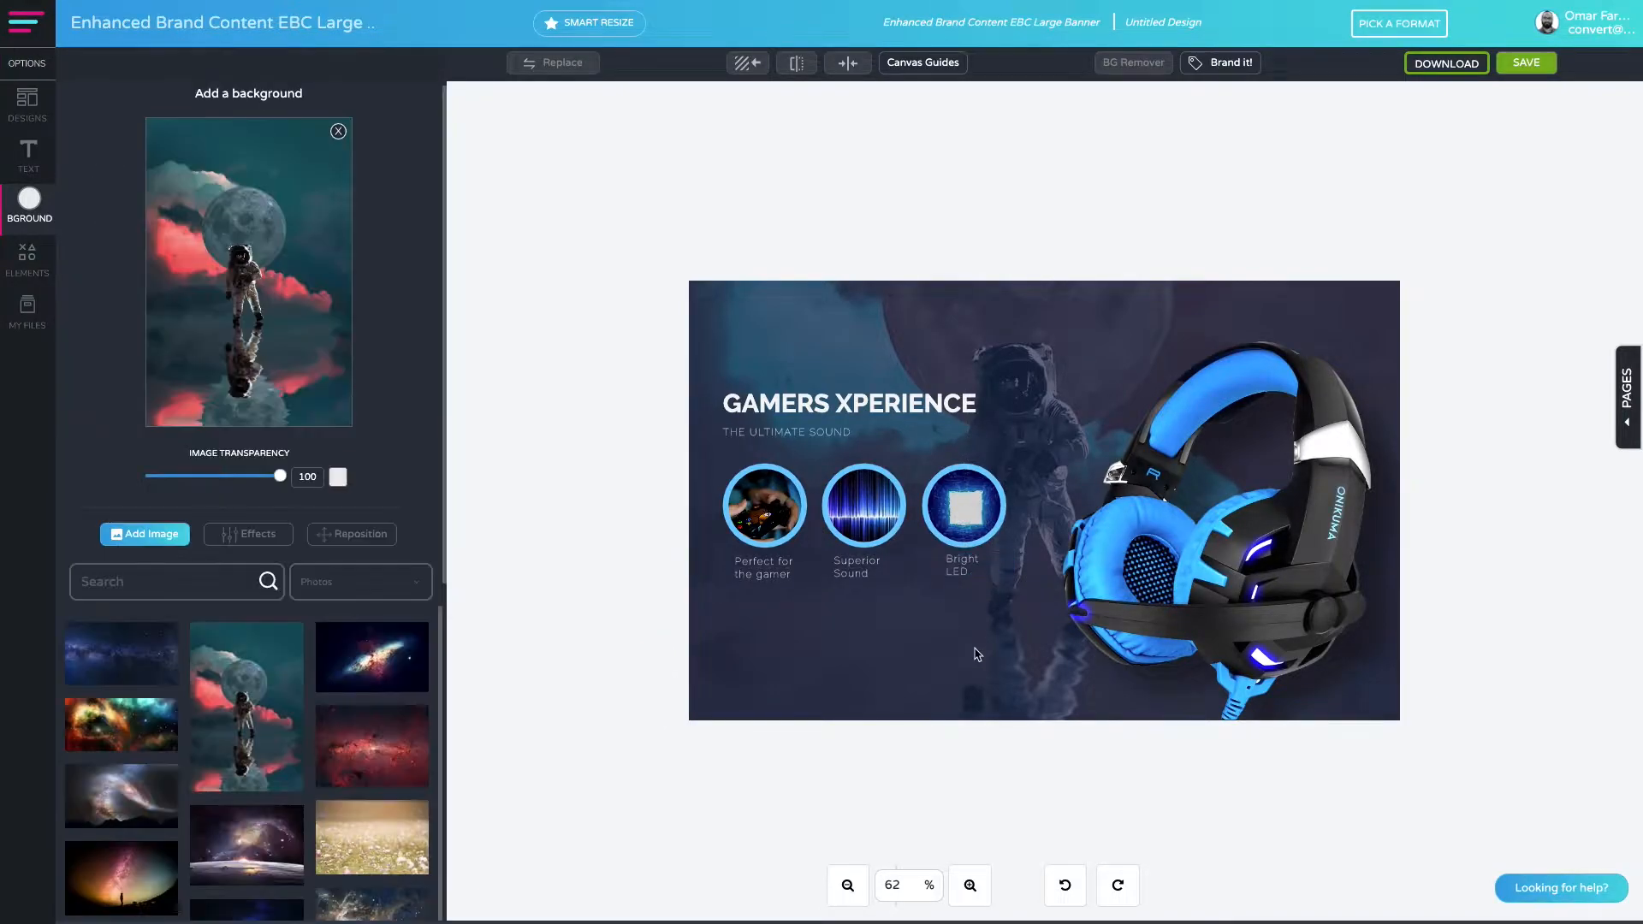
left_click(965, 568)
left_click(961, 605)
Centre-align the "Superior Sound" and "Bright LED" captions and line up all three captions beneath their circles.
left_click(858, 571)
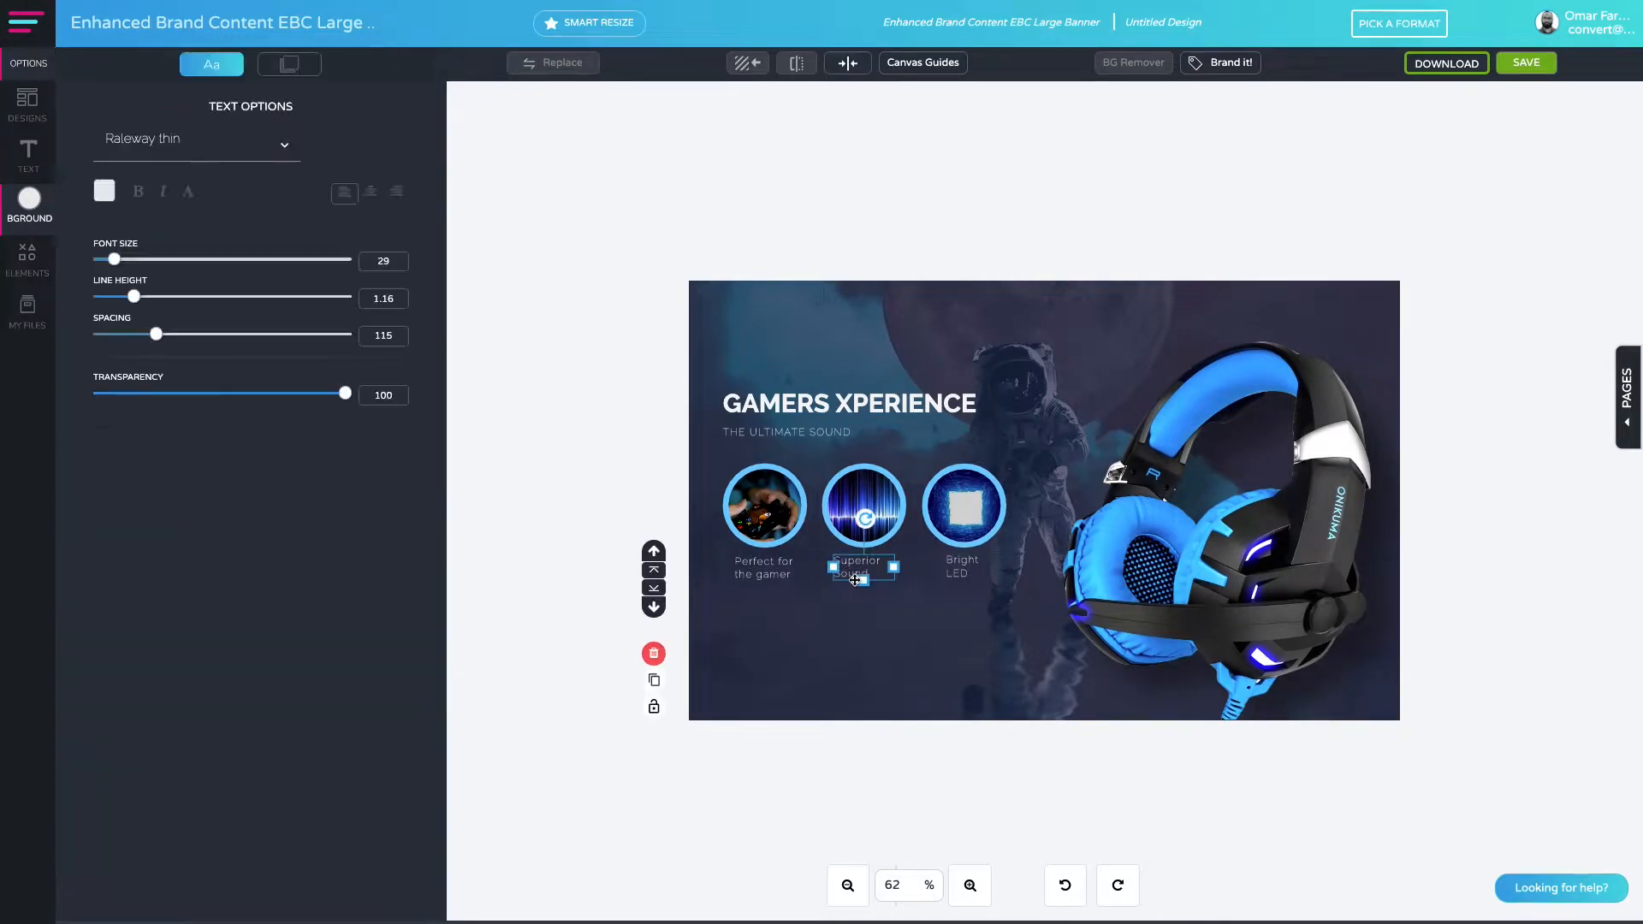
left_click(893, 590)
left_click(965, 568)
left_click(368, 191)
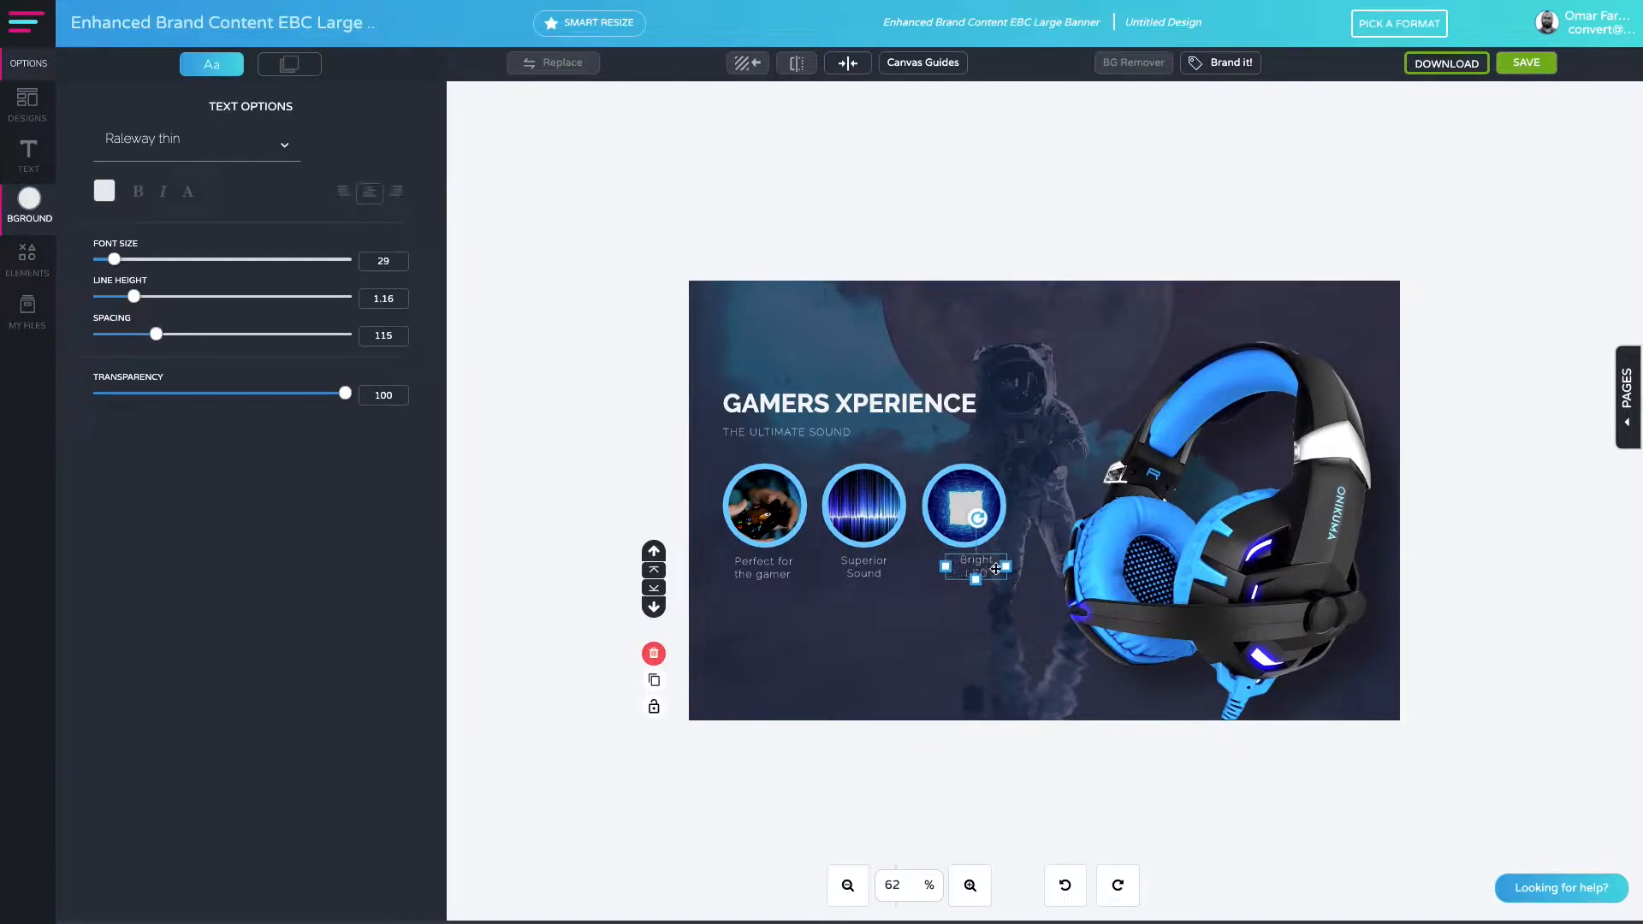
left_click(961, 652)
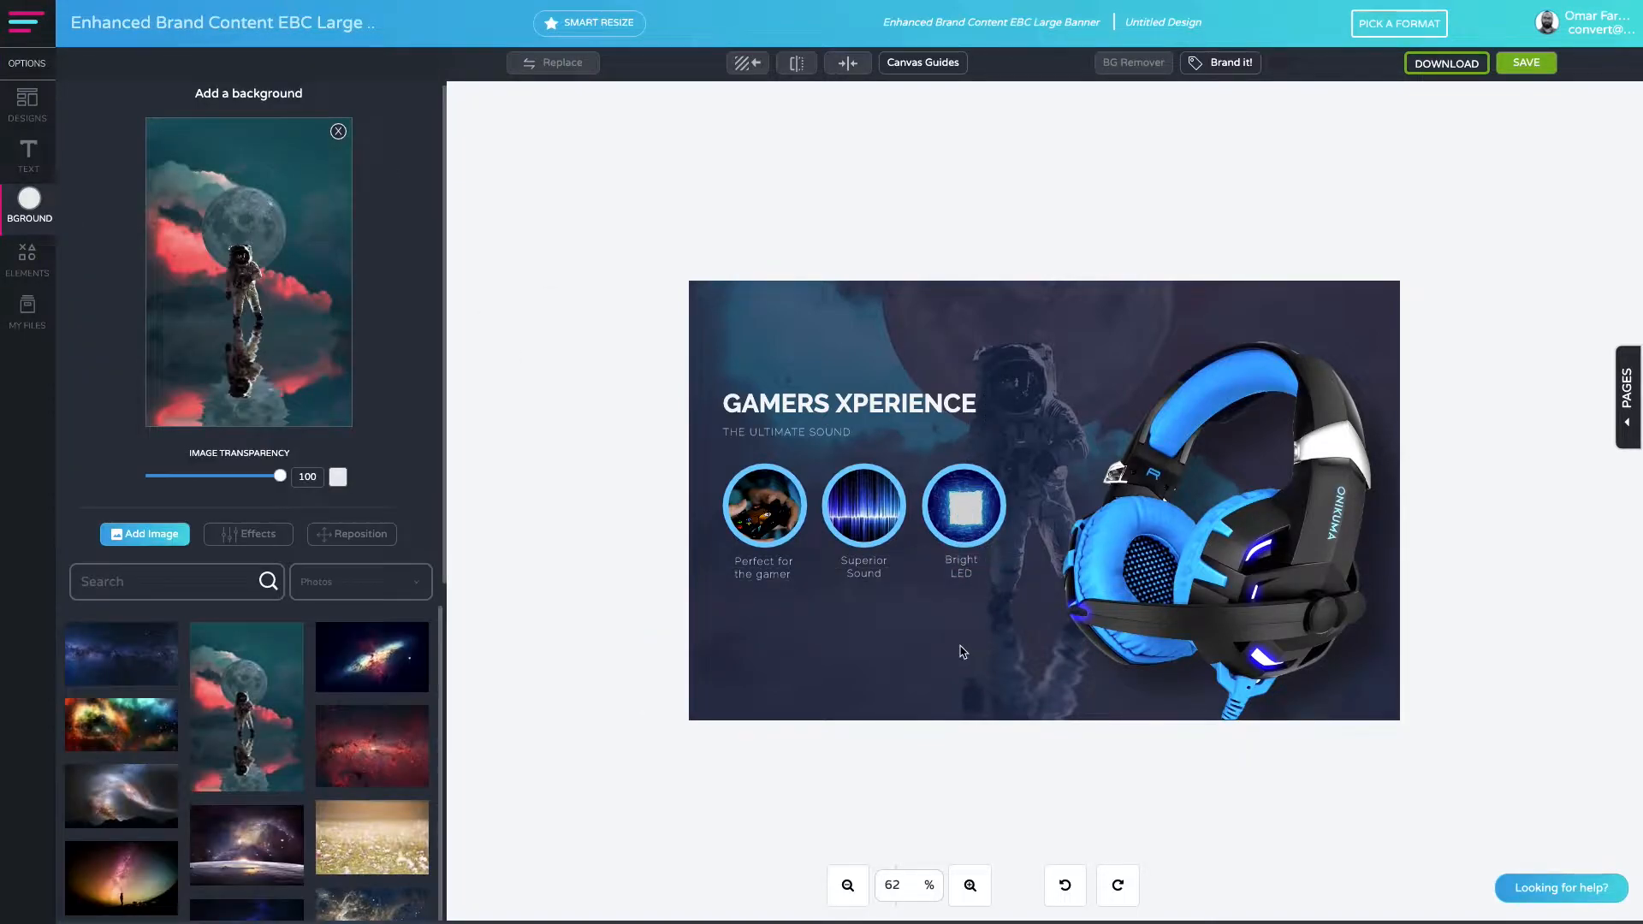
left_click(761, 569)
left_click(887, 652)
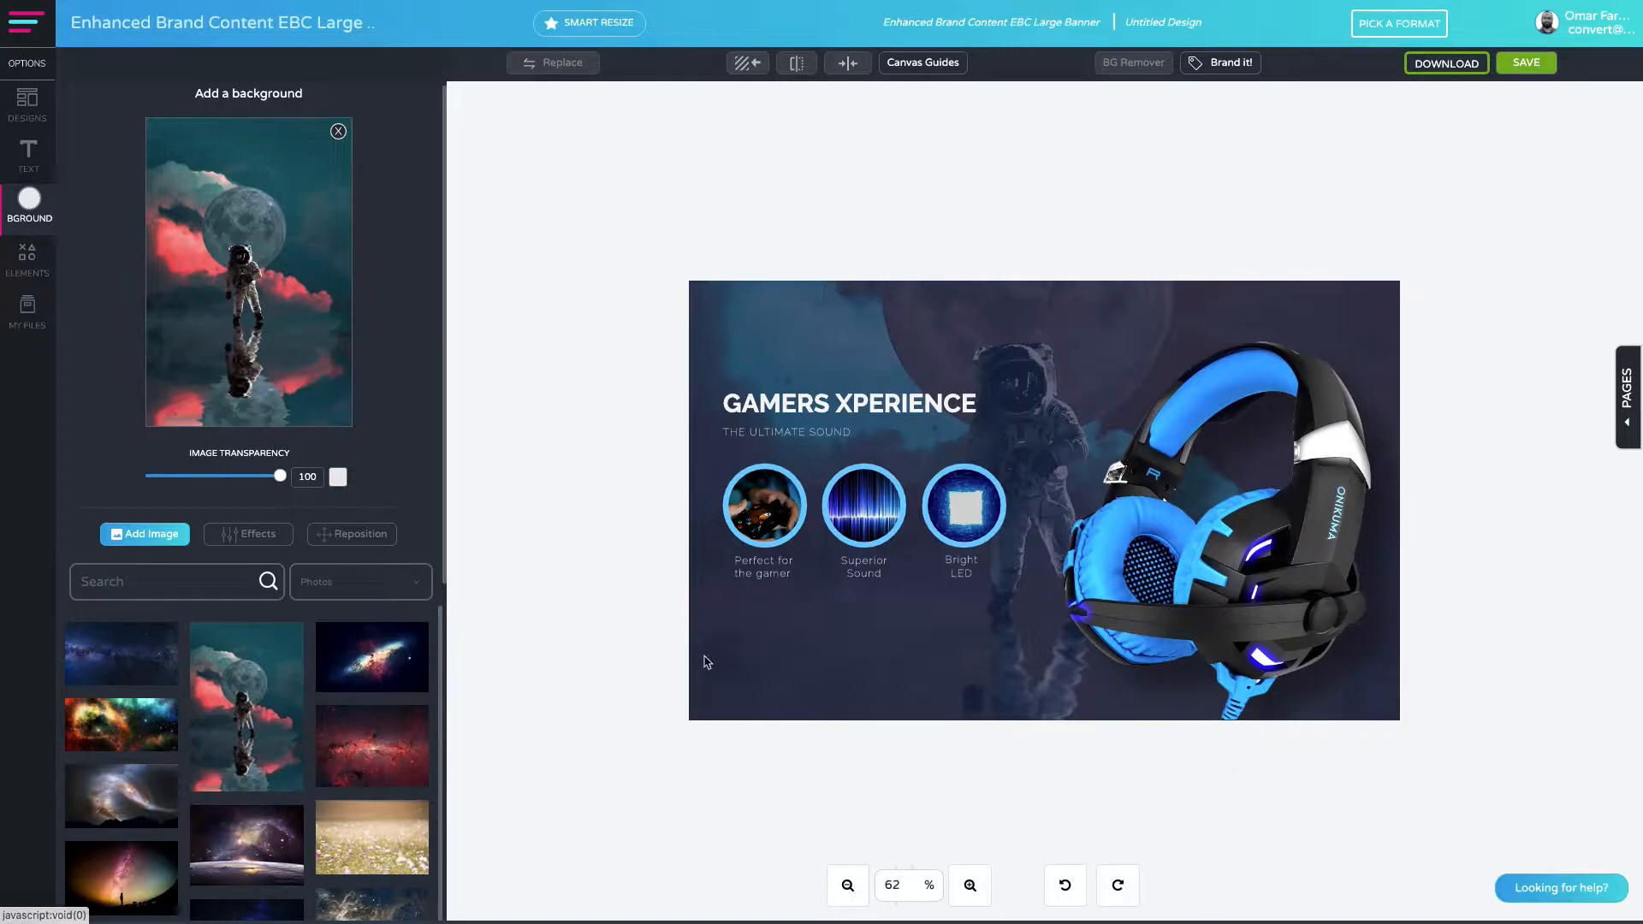
Download the finished banner as a High Res JPG and dismiss the browser's download bar.
left_click(1446, 64)
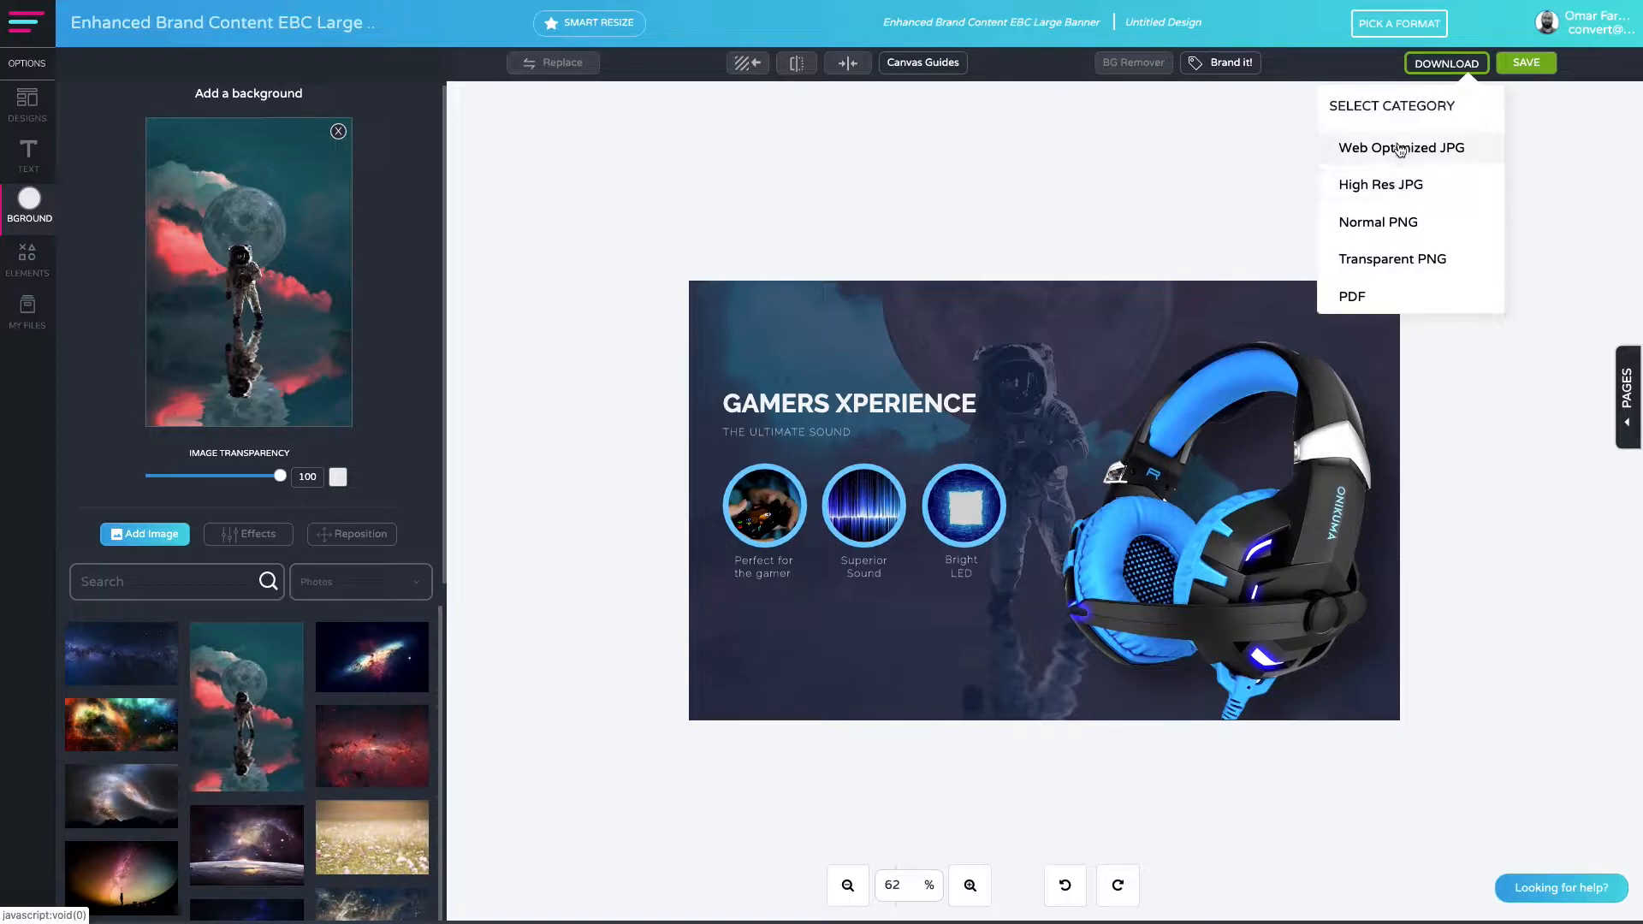
left_click(1393, 185)
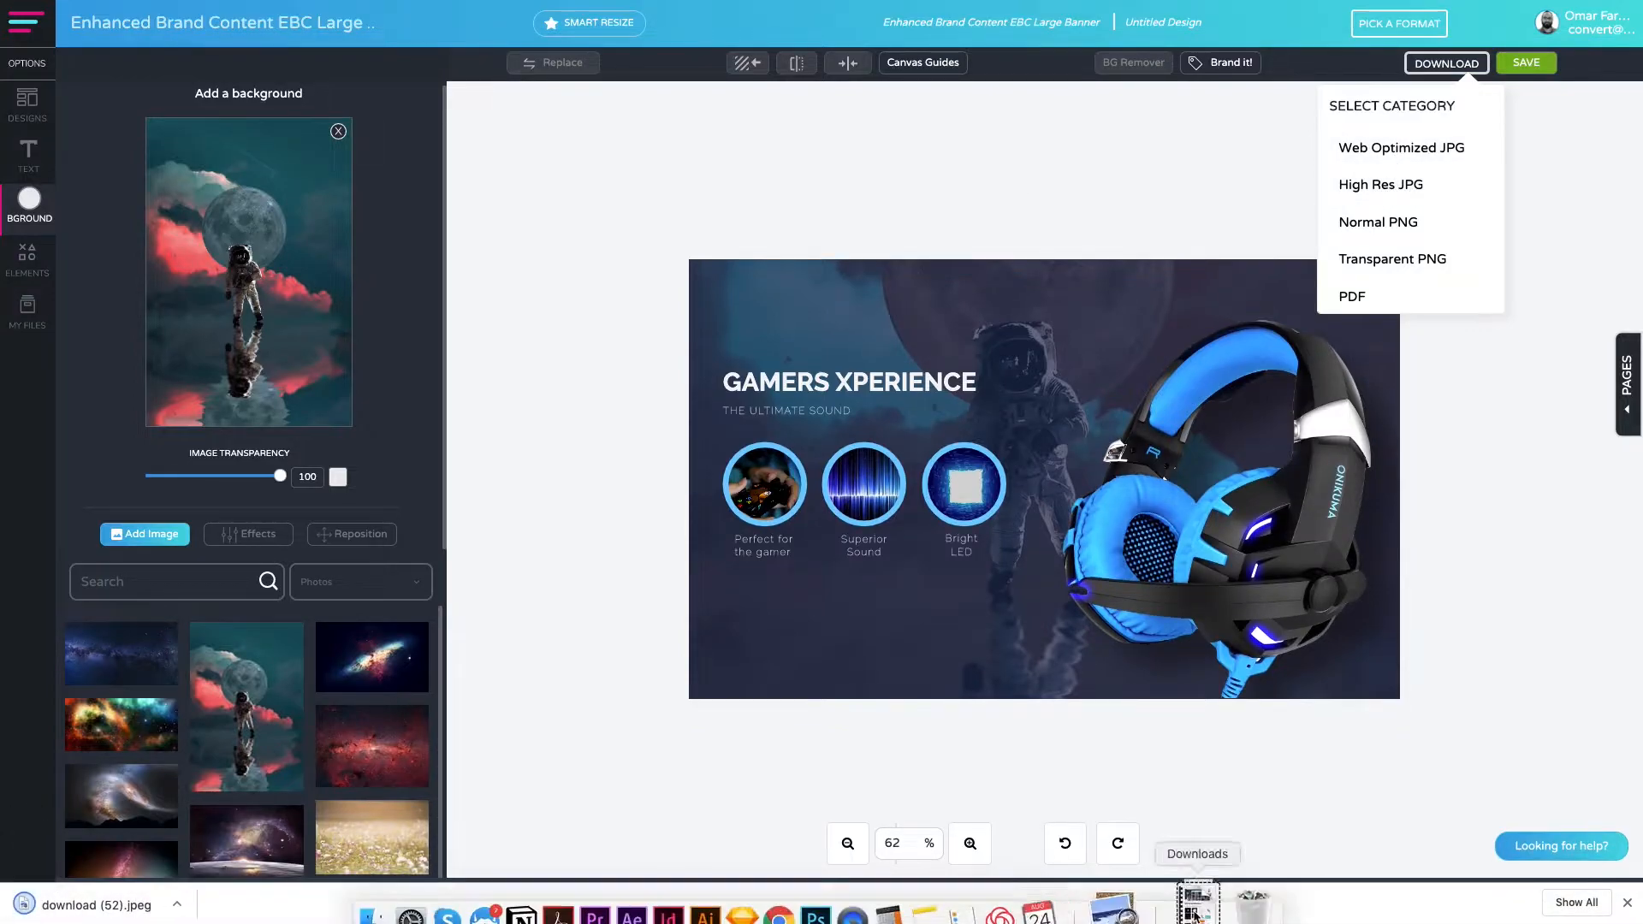
left_click(1626, 902)
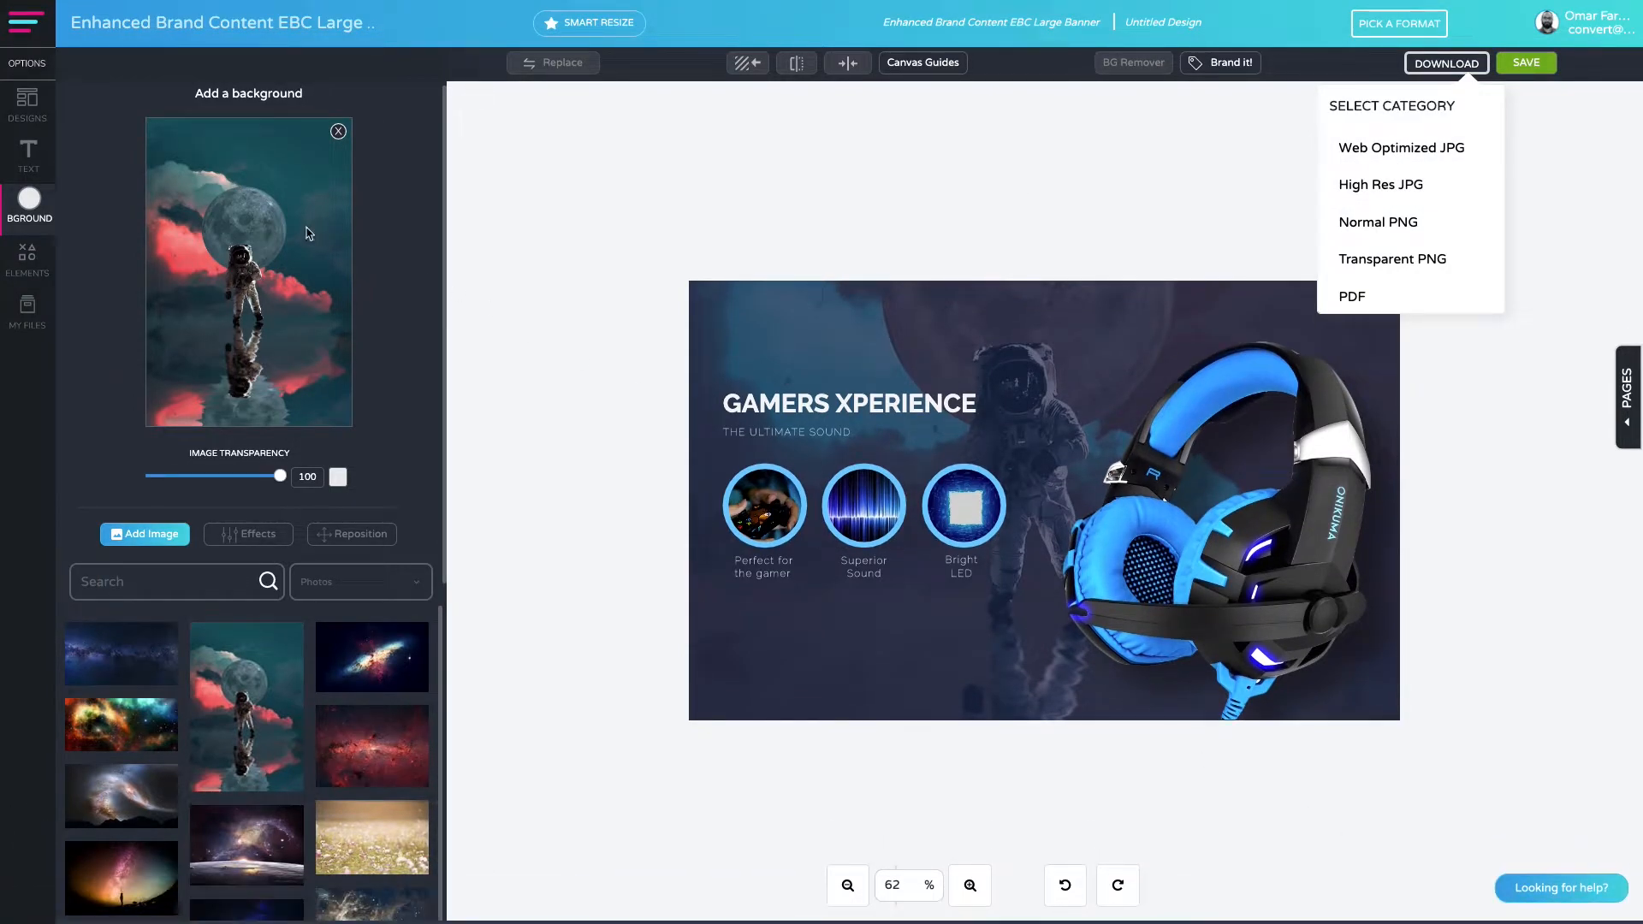
left_click(1519, 110)
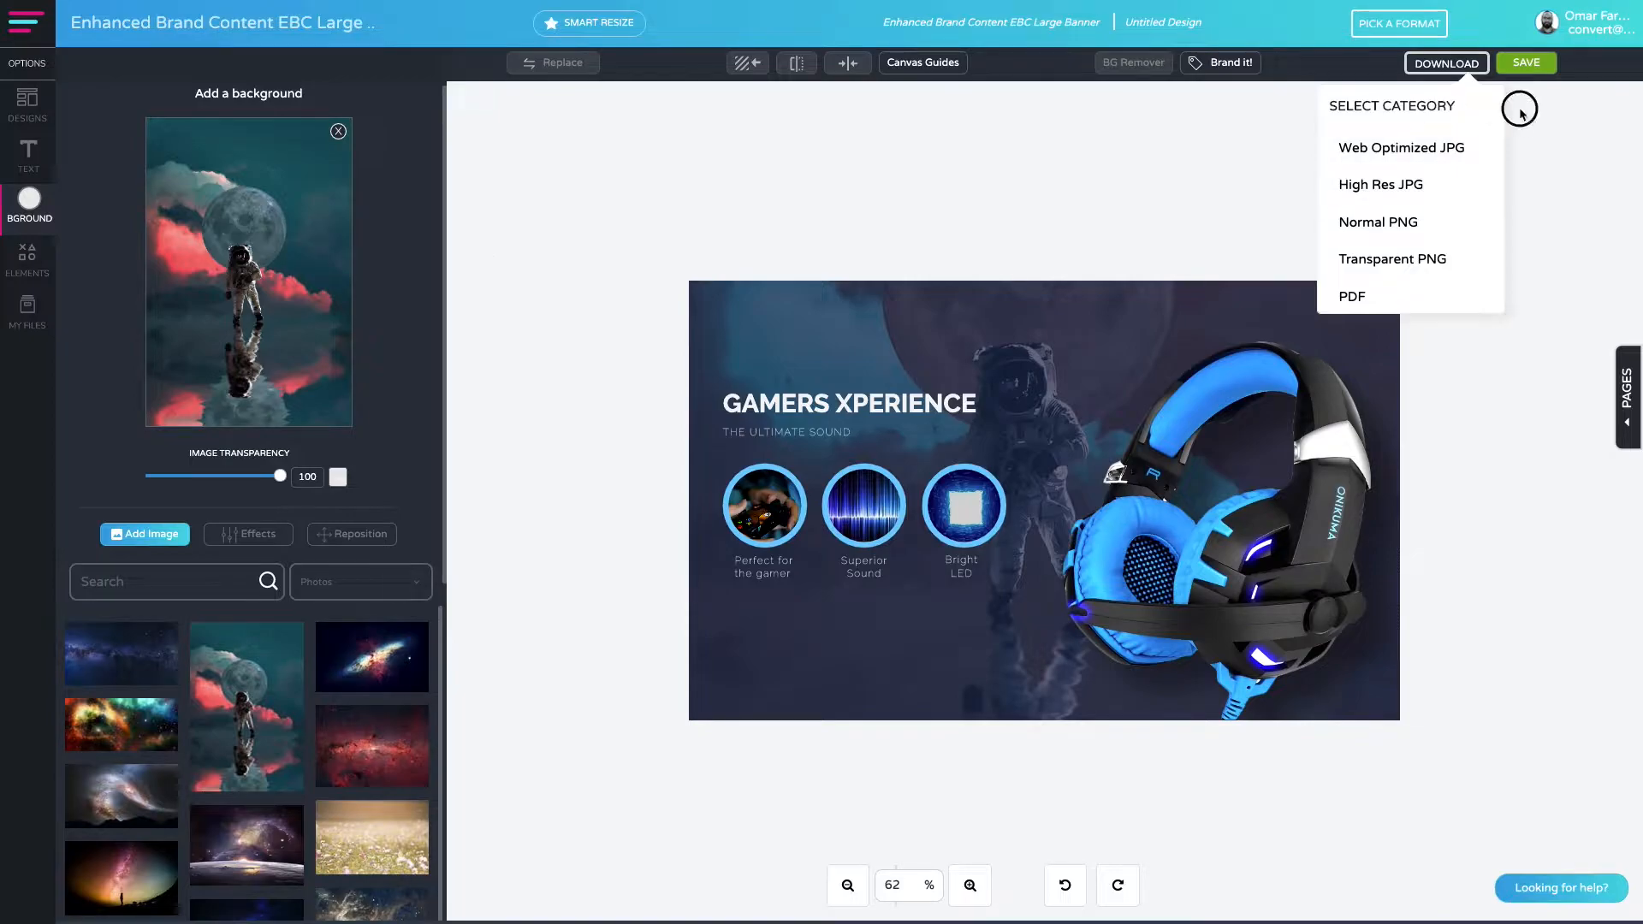
Browse the other banner design templates across all categories.
left_click(28, 103)
scroll(261, 379, "down", 3)
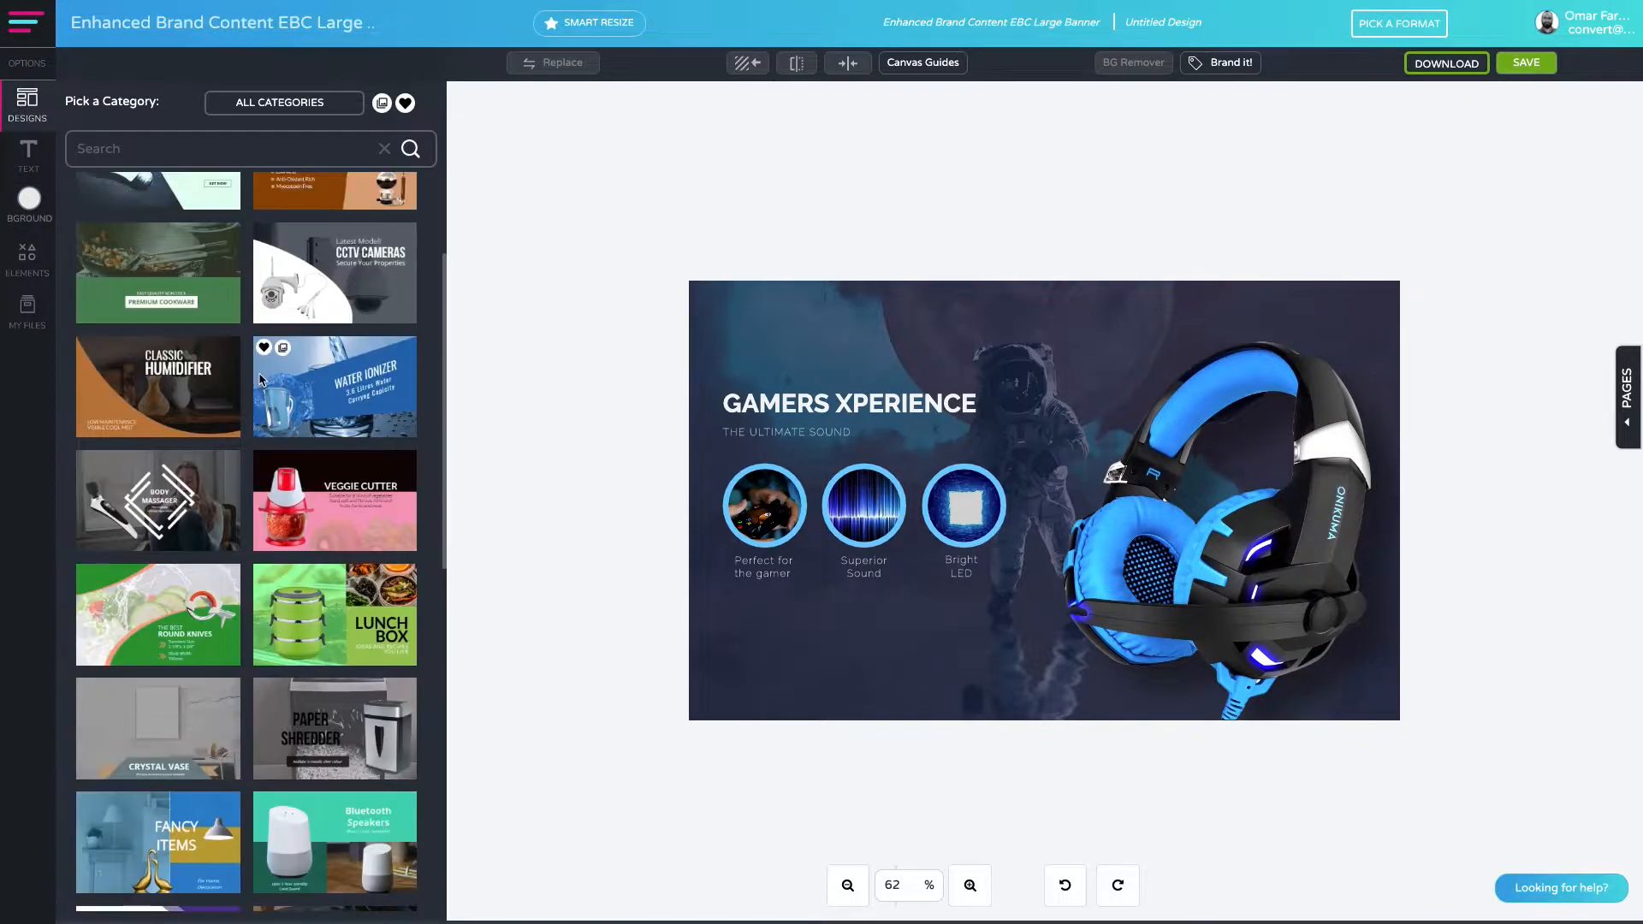
scroll(259, 377, "up", 2)
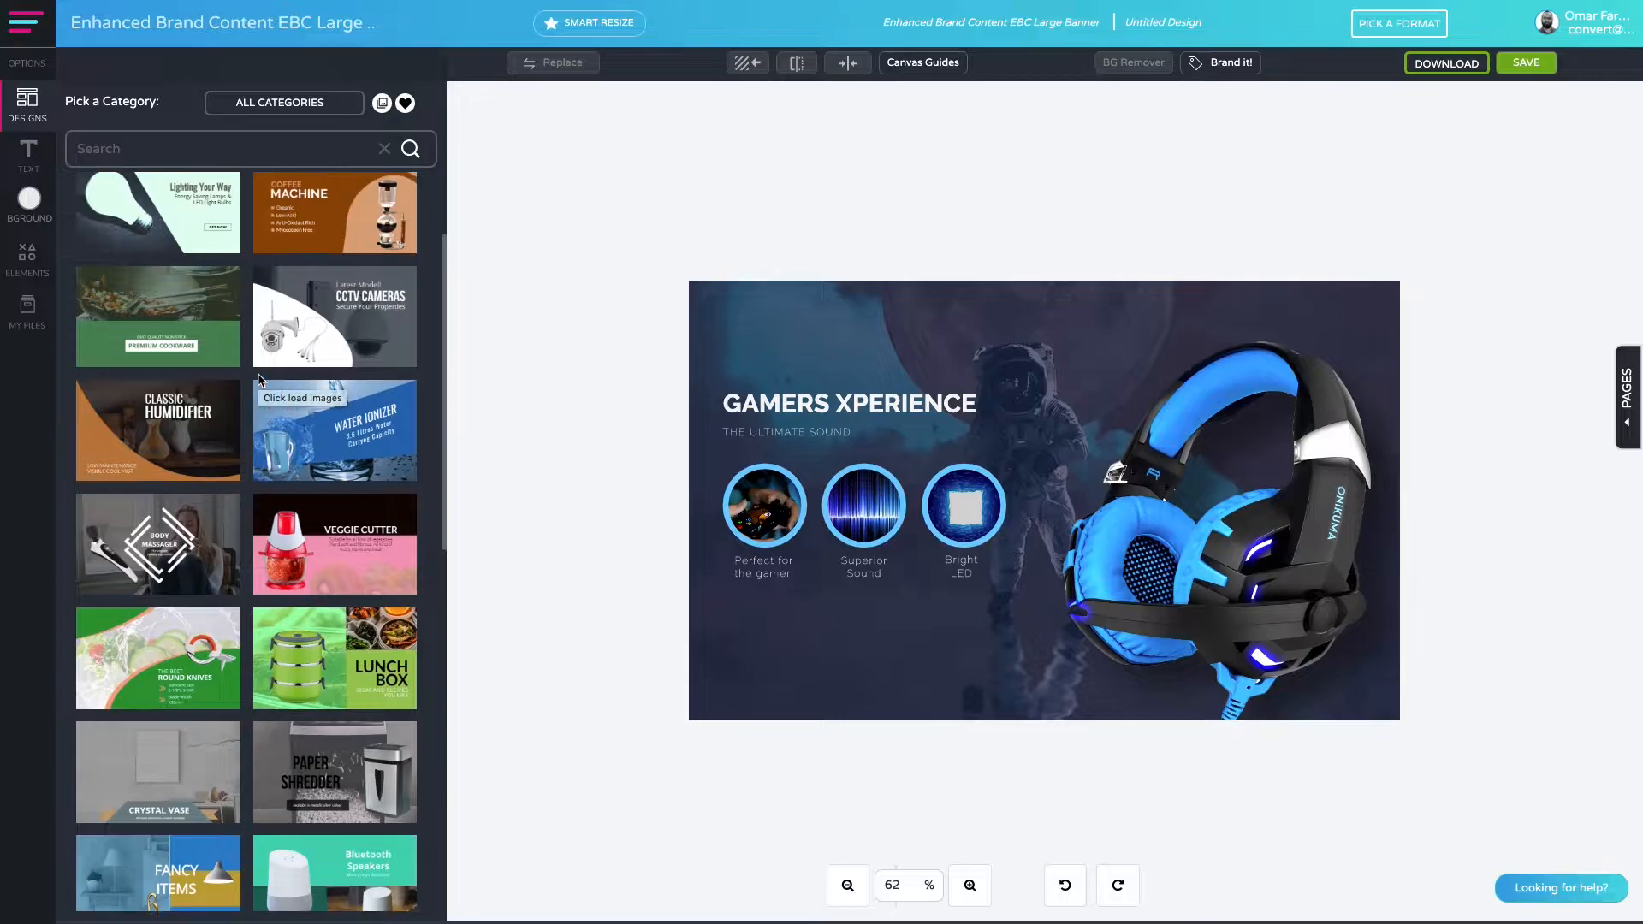
Look through the banner templates and view the full design set that belongs to the Laptop Stands template.
scroll(309, 351, "down", 10)
scroll(309, 351, "up", 6)
scroll(309, 351, "up", 3)
scroll(309, 351, "down", 2)
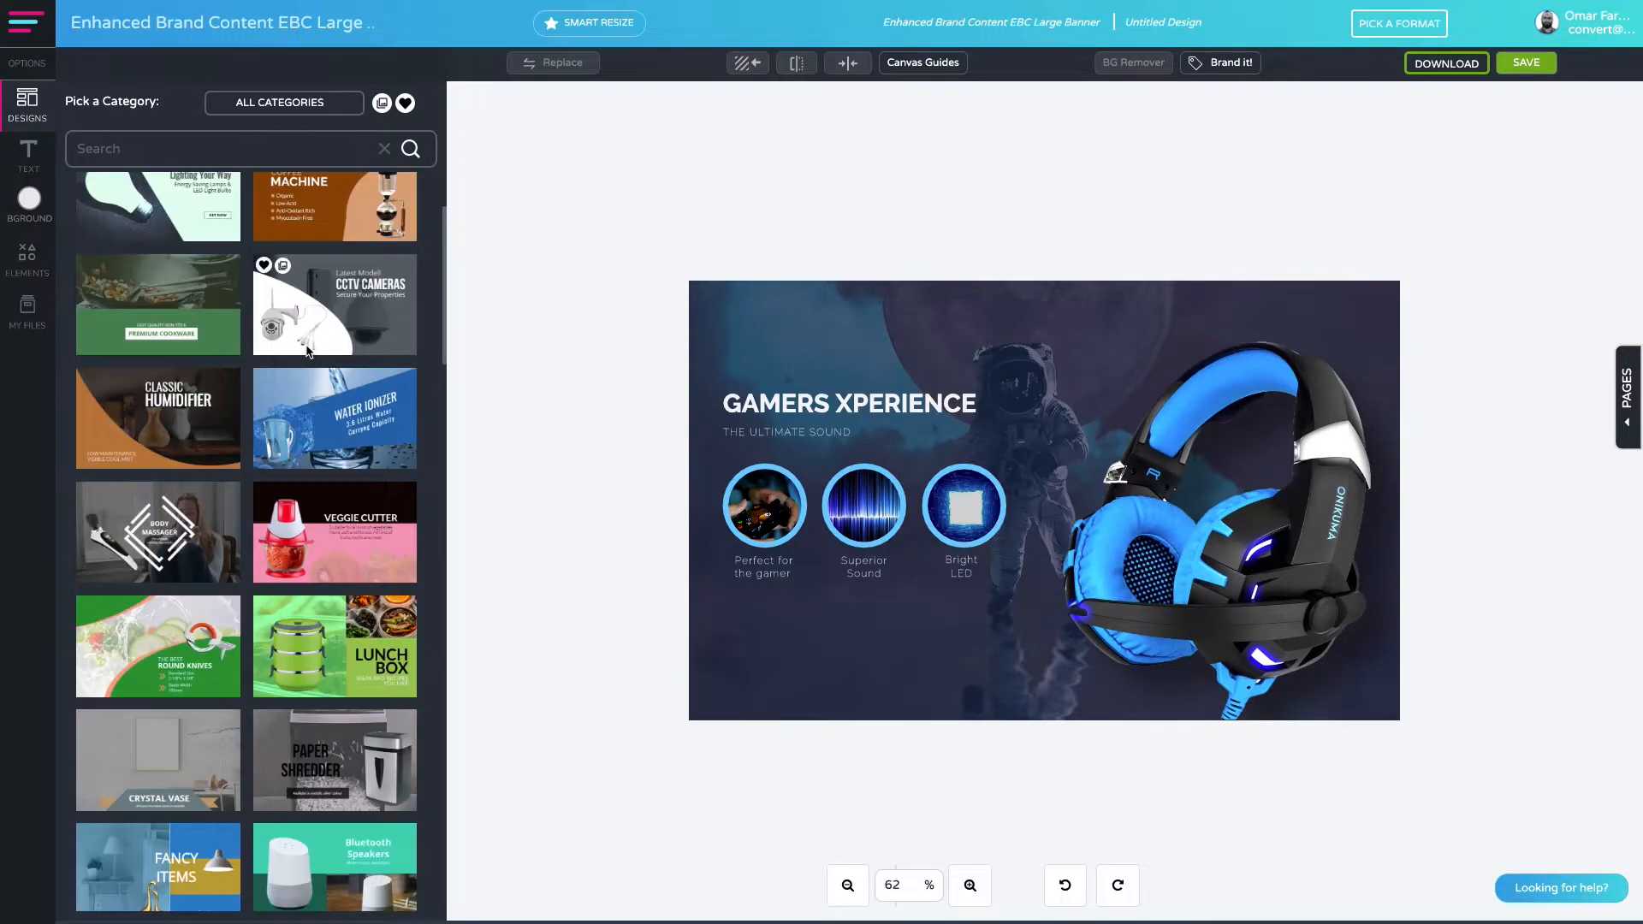
scroll(309, 351, "down", 2)
scroll(309, 350, "down", 2)
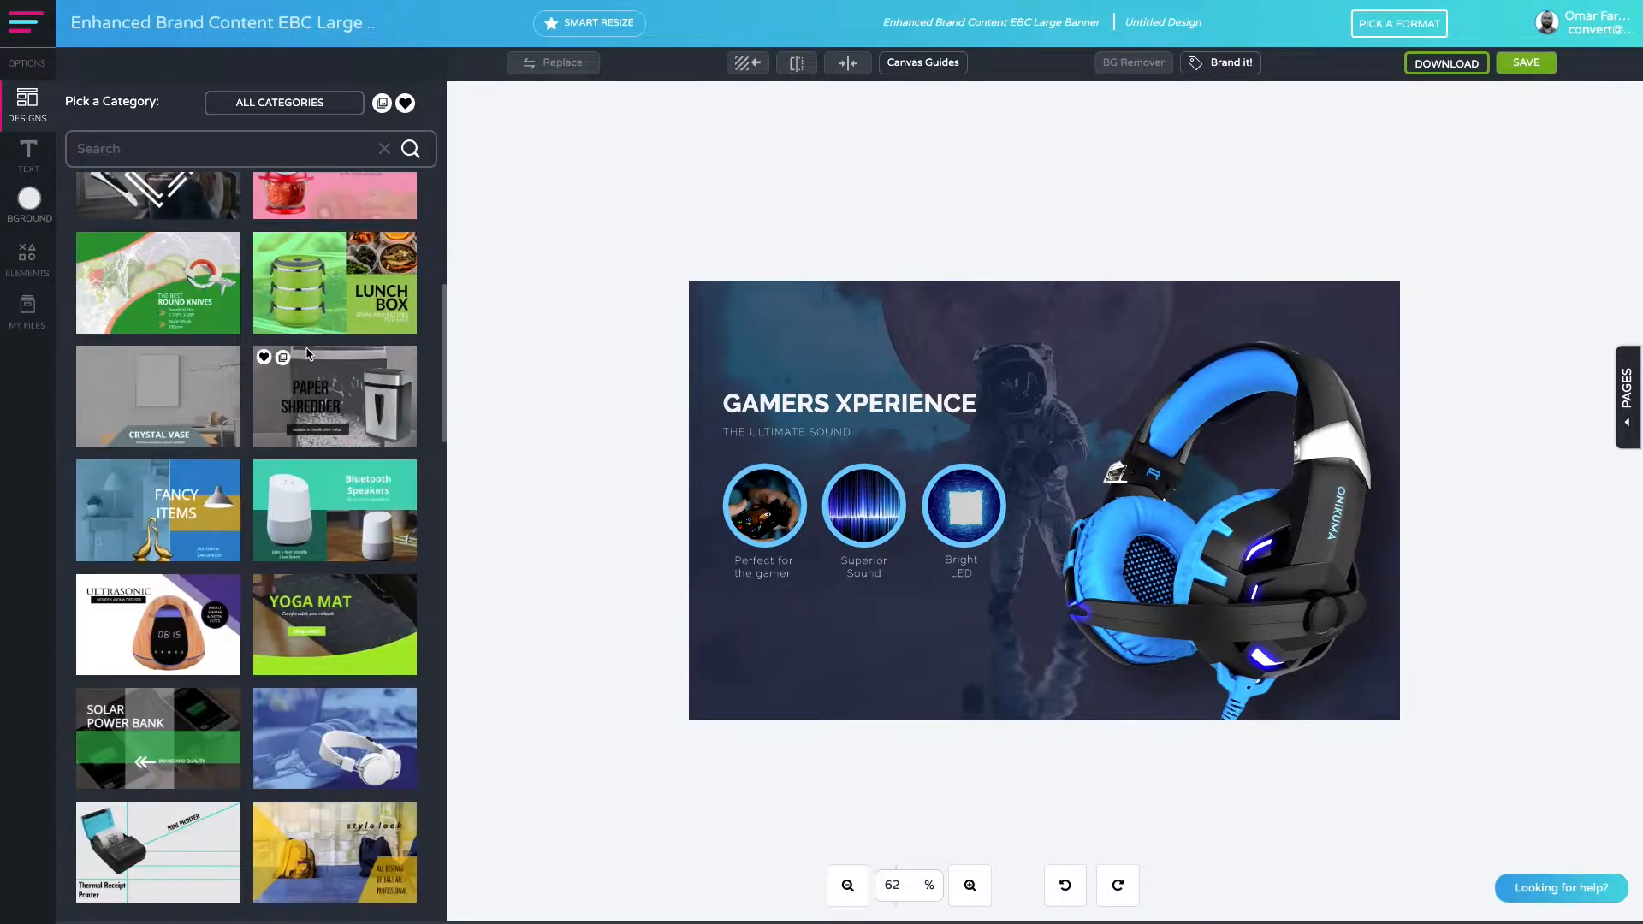
scroll(309, 350, "down", 2)
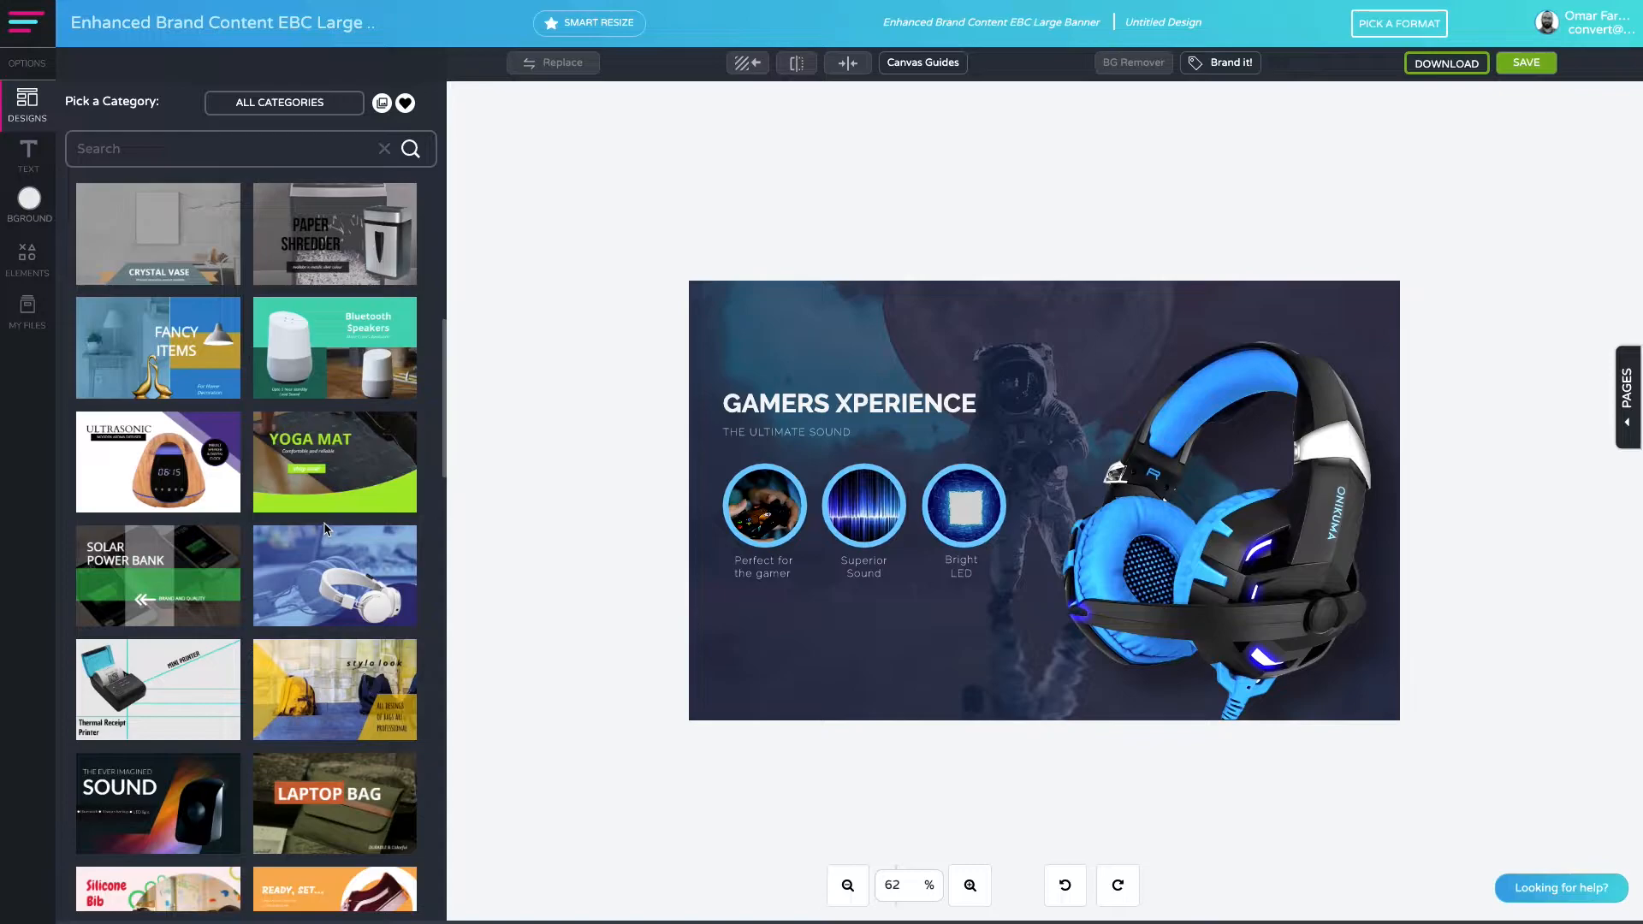
scroll(324, 528, "down", 2)
scroll(280, 499, "down", 2)
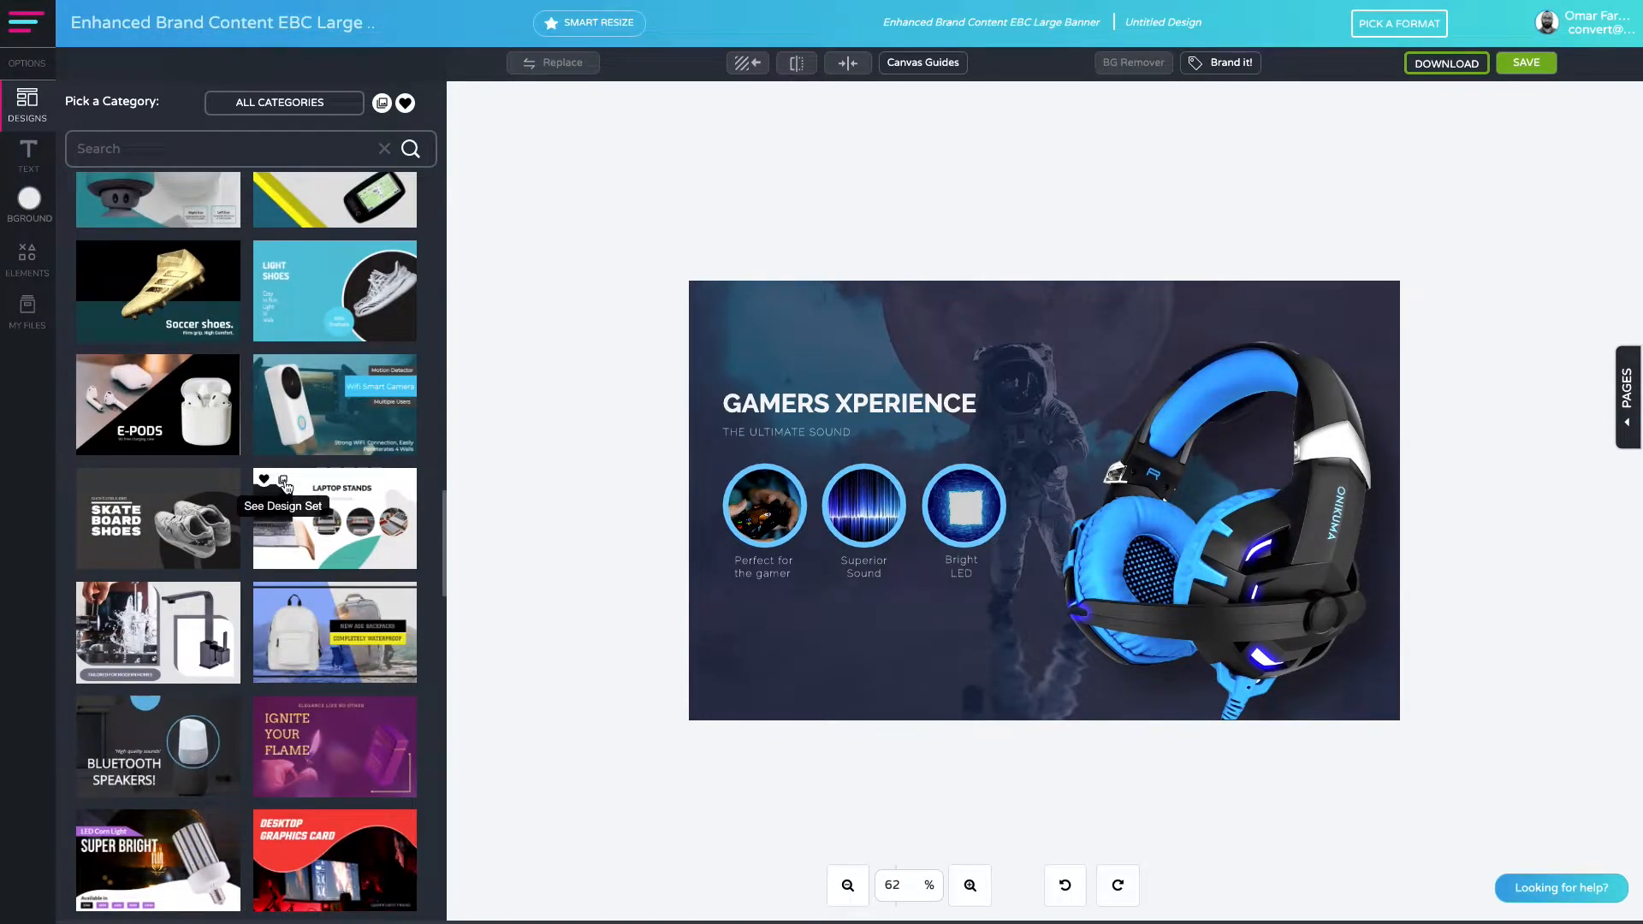
left_click(283, 482)
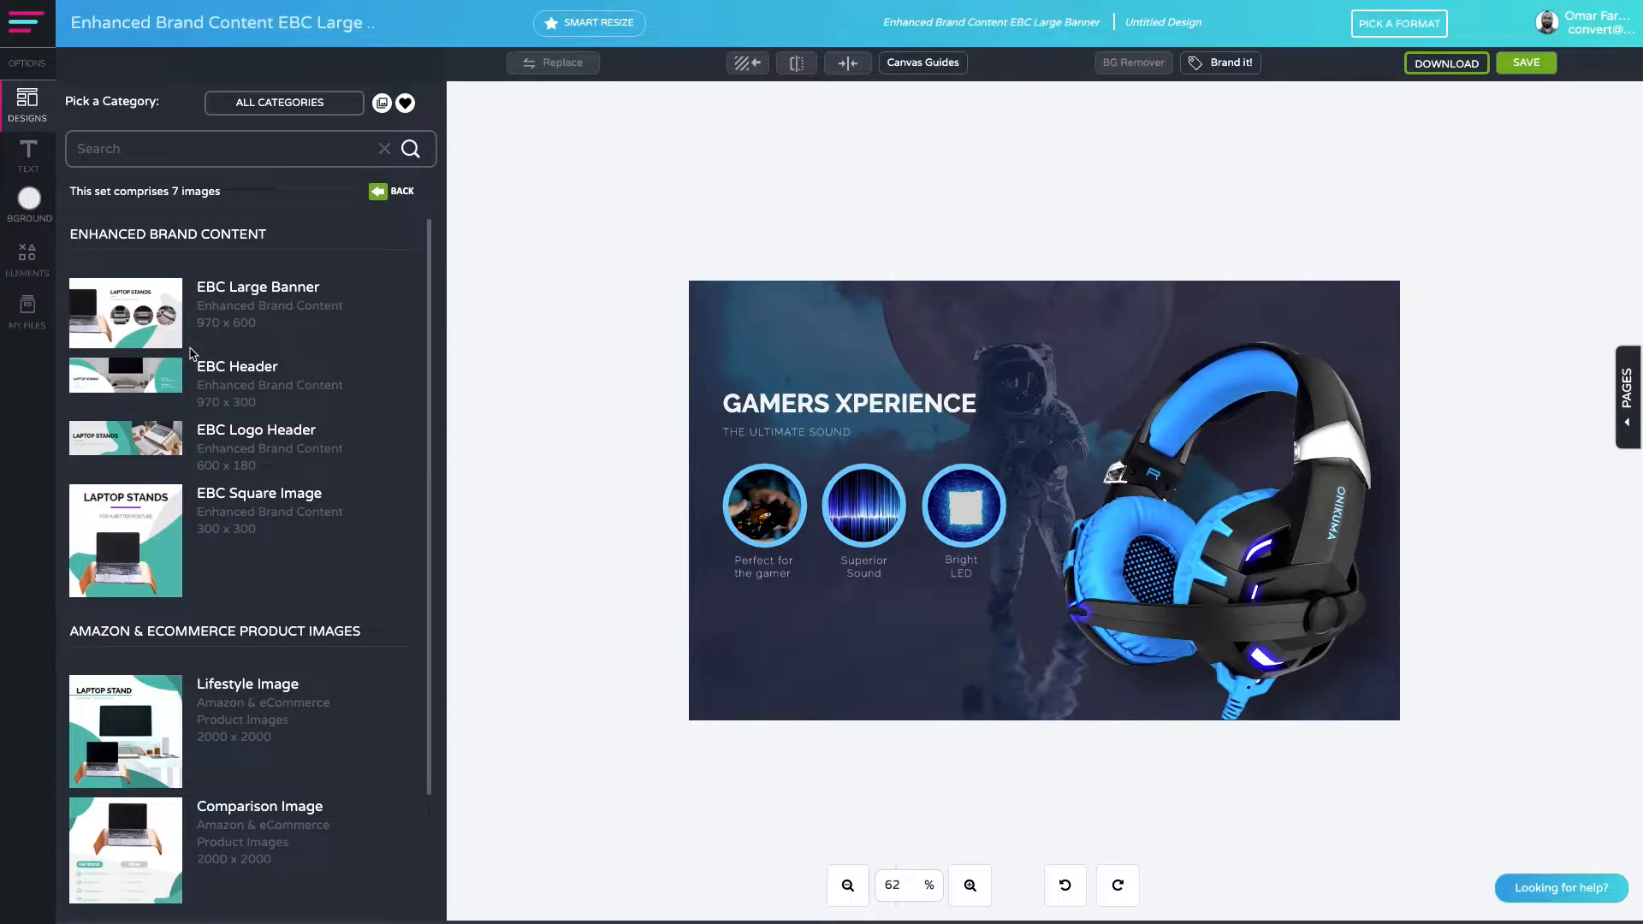
left_click(391, 191)
Find the yellow VR Gear template, view its design set and load the EBC Logo Header design onto the canvas.
scroll(306, 517, "down", 3)
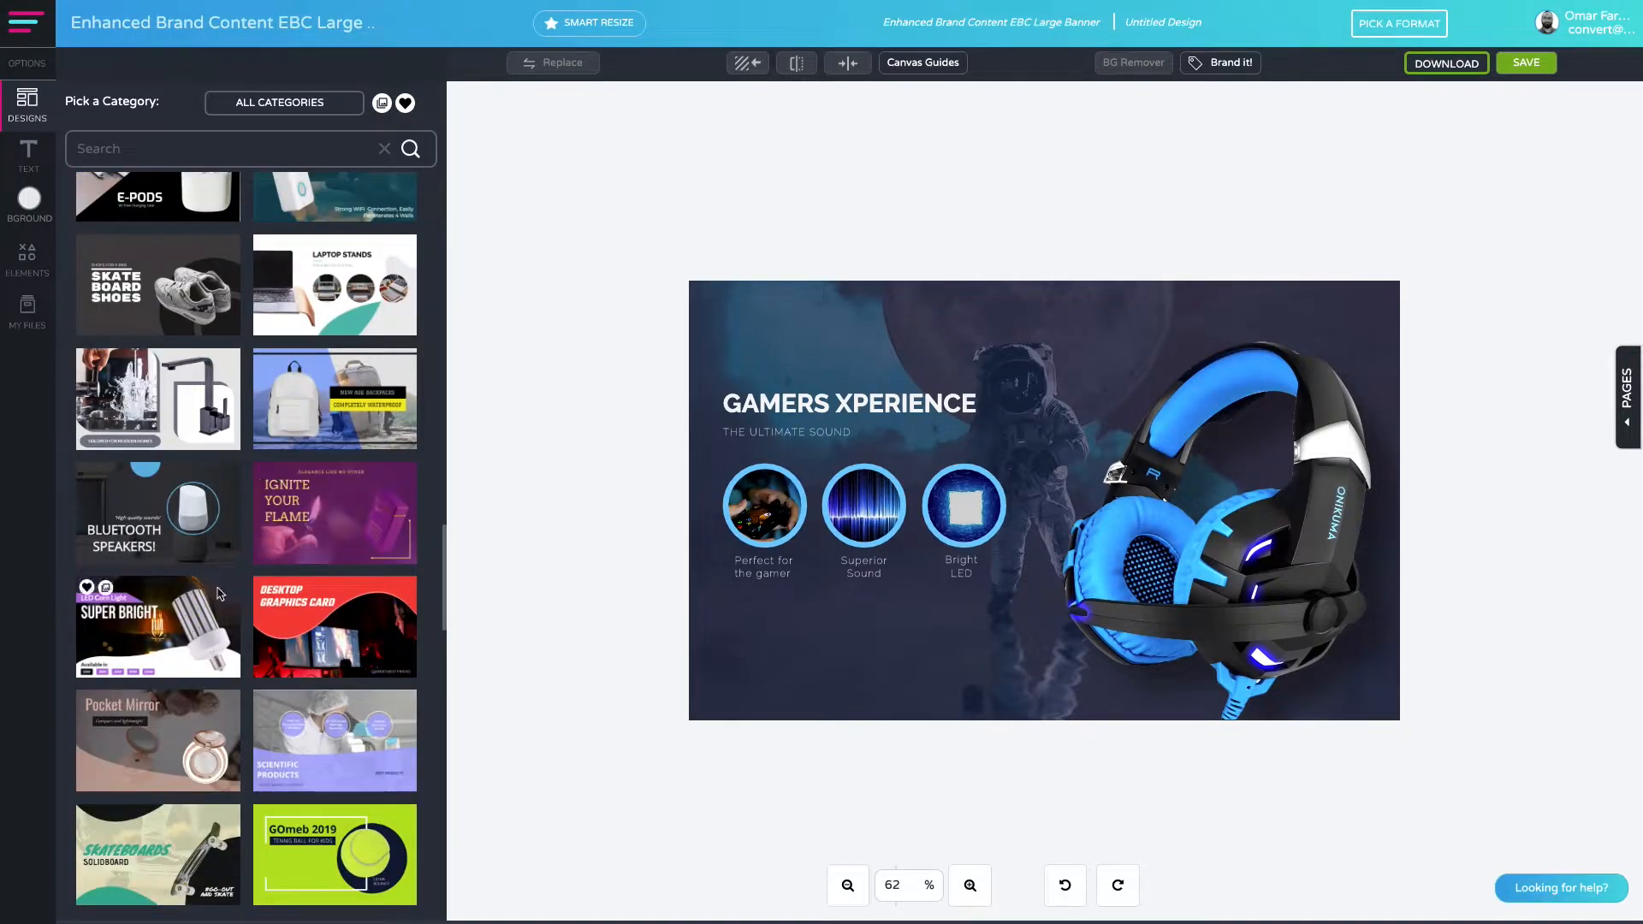
scroll(282, 573, "down", 5)
scroll(285, 582, "up", 3)
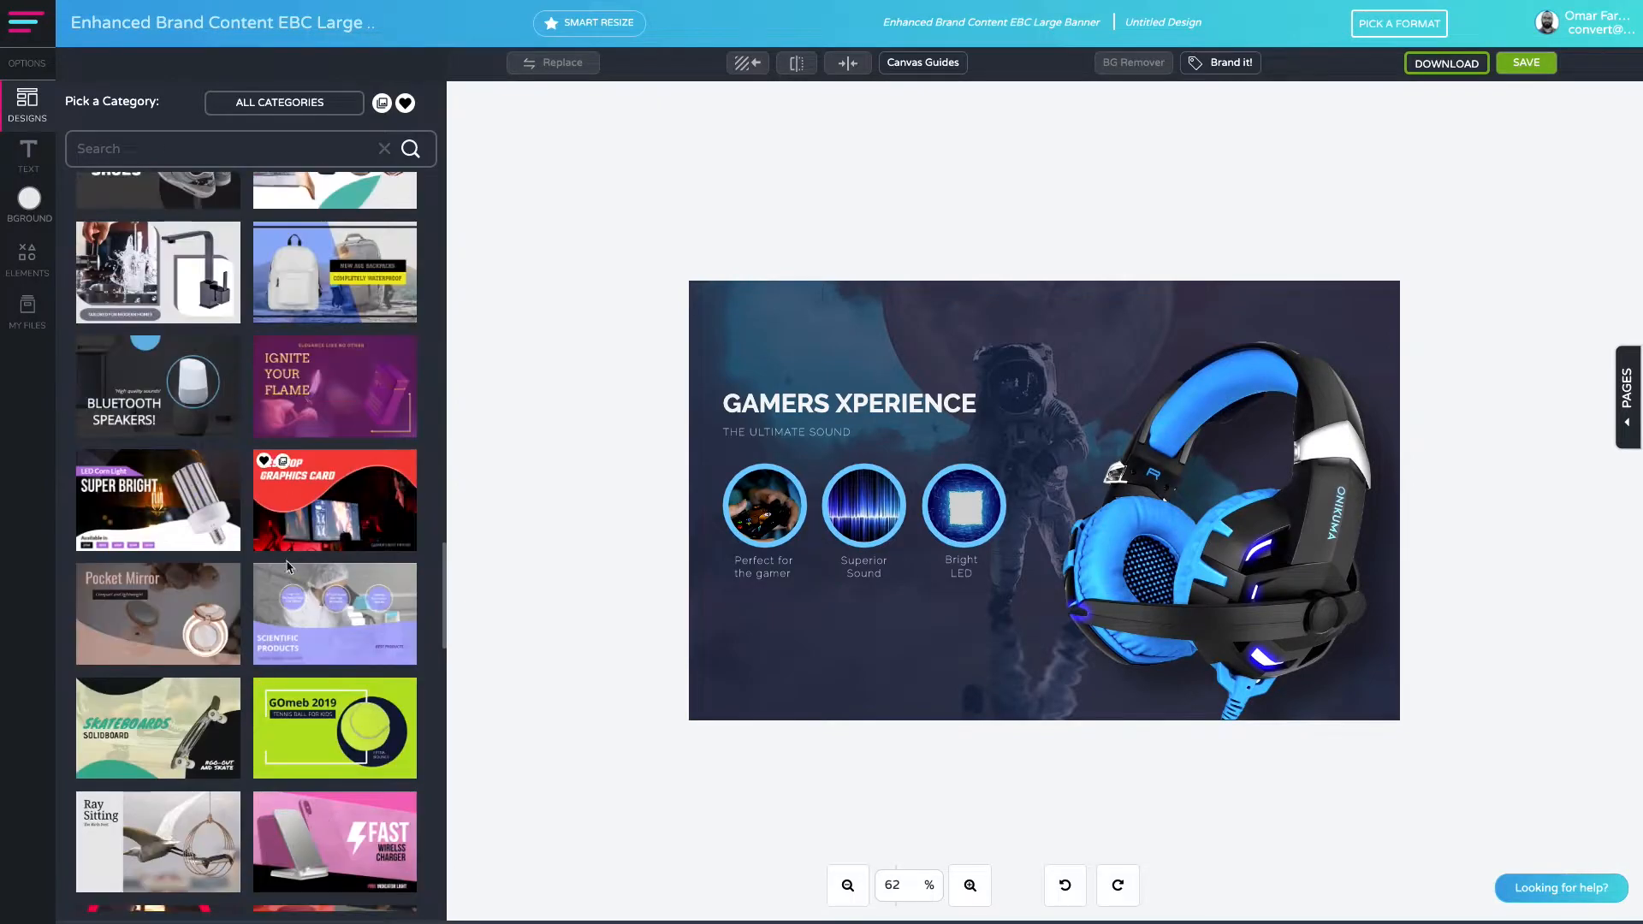
scroll(154, 616, "down", 8)
left_click(107, 634)
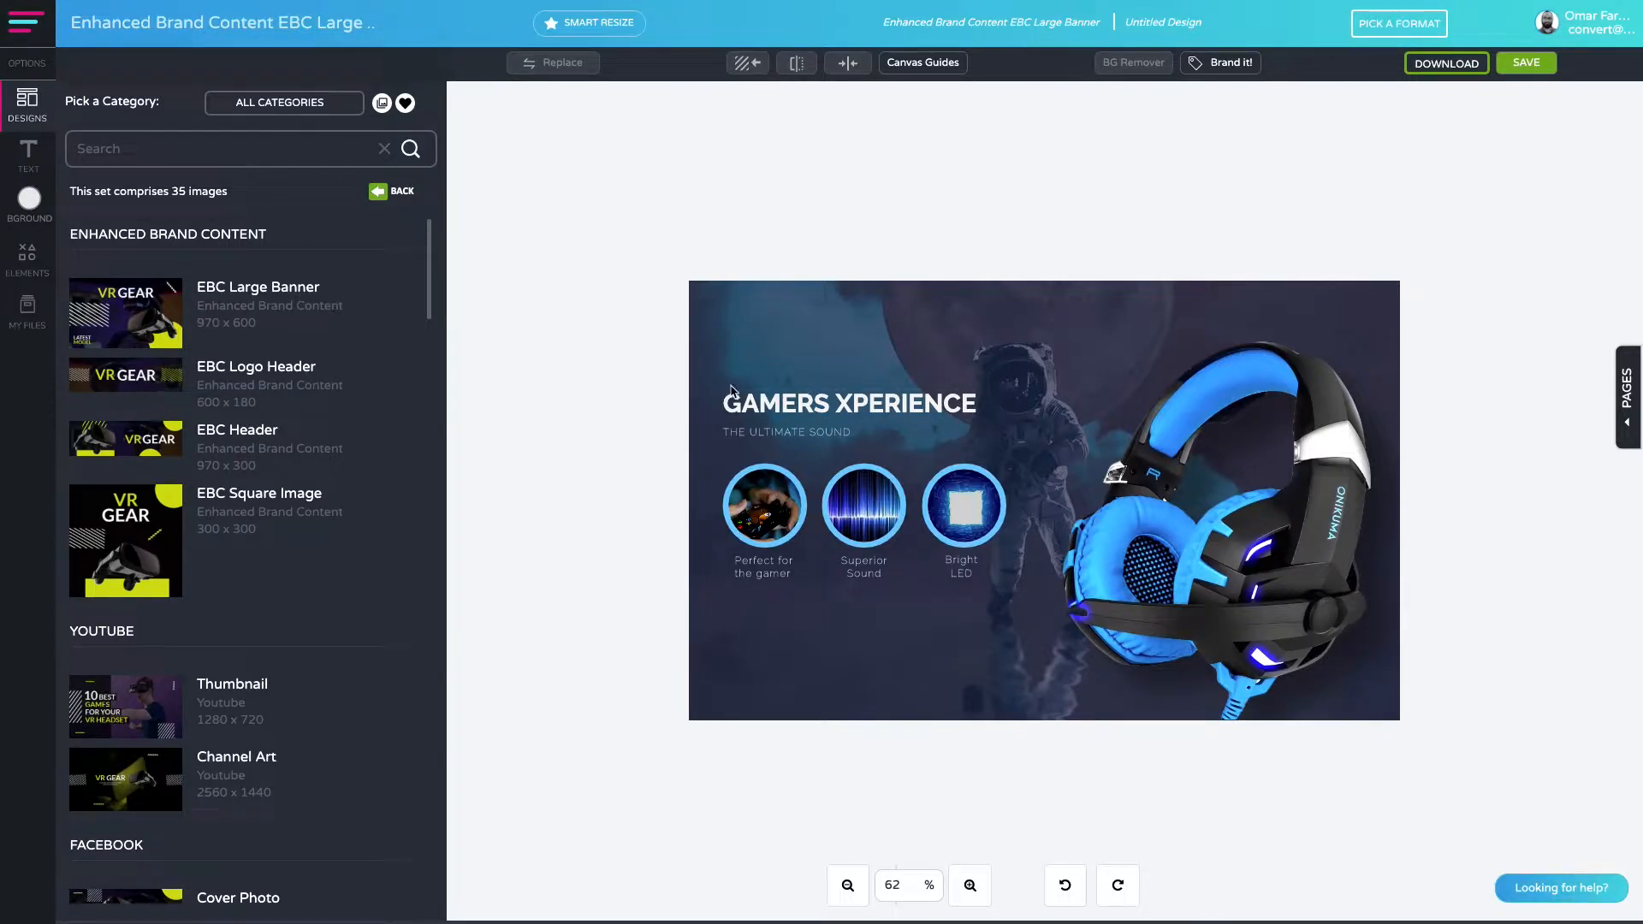
left_click(754, 398)
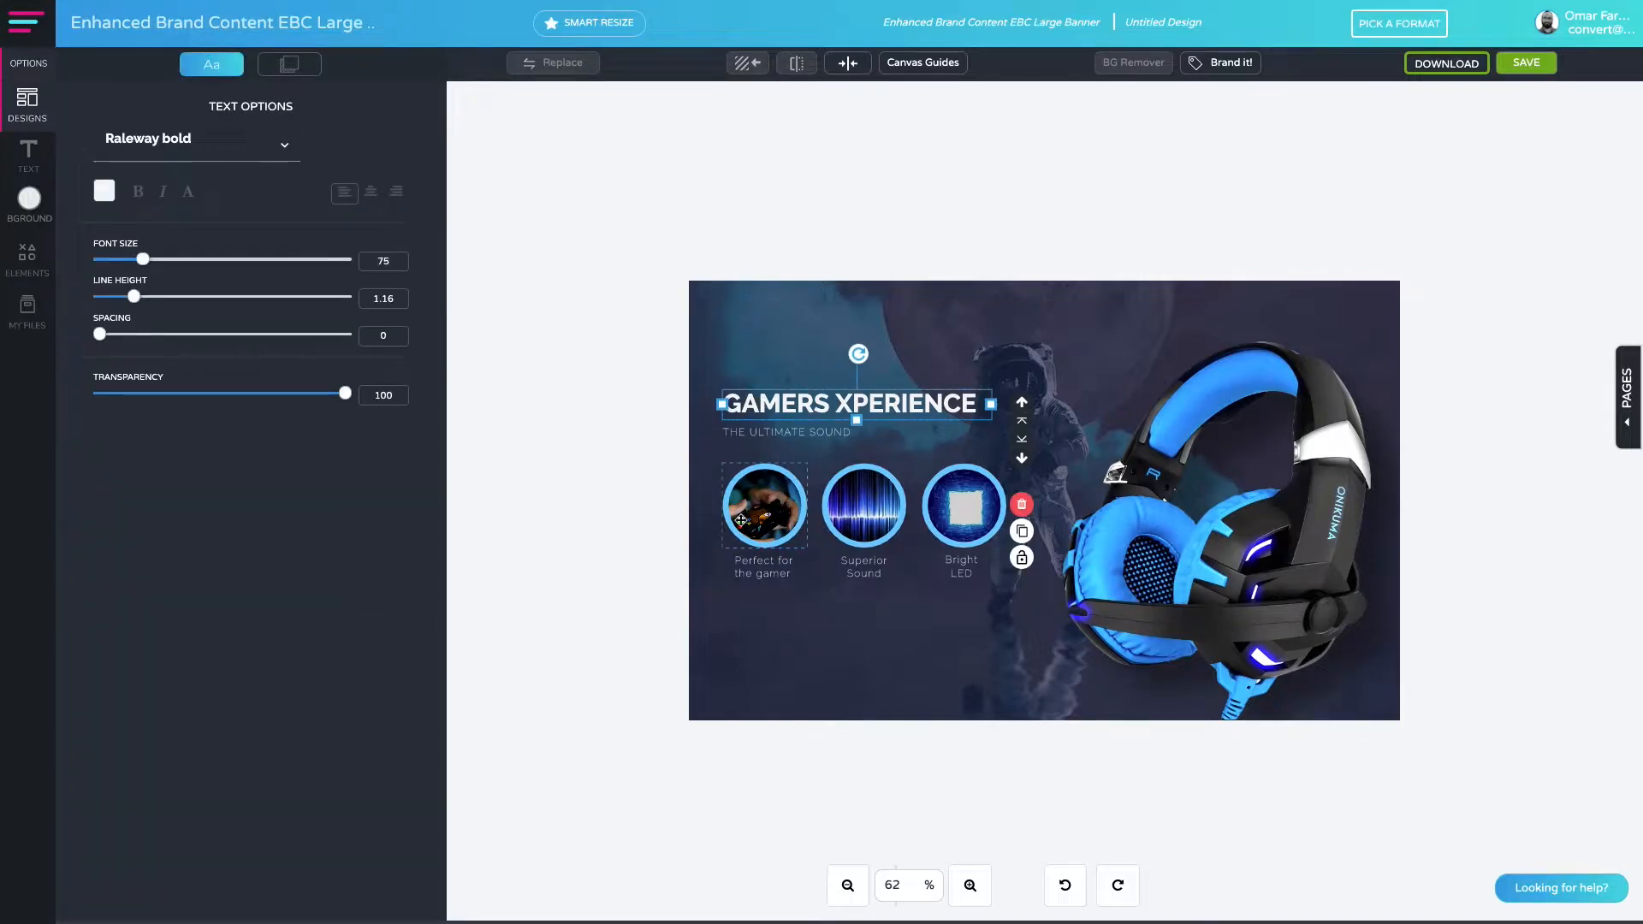
left_click(36, 106)
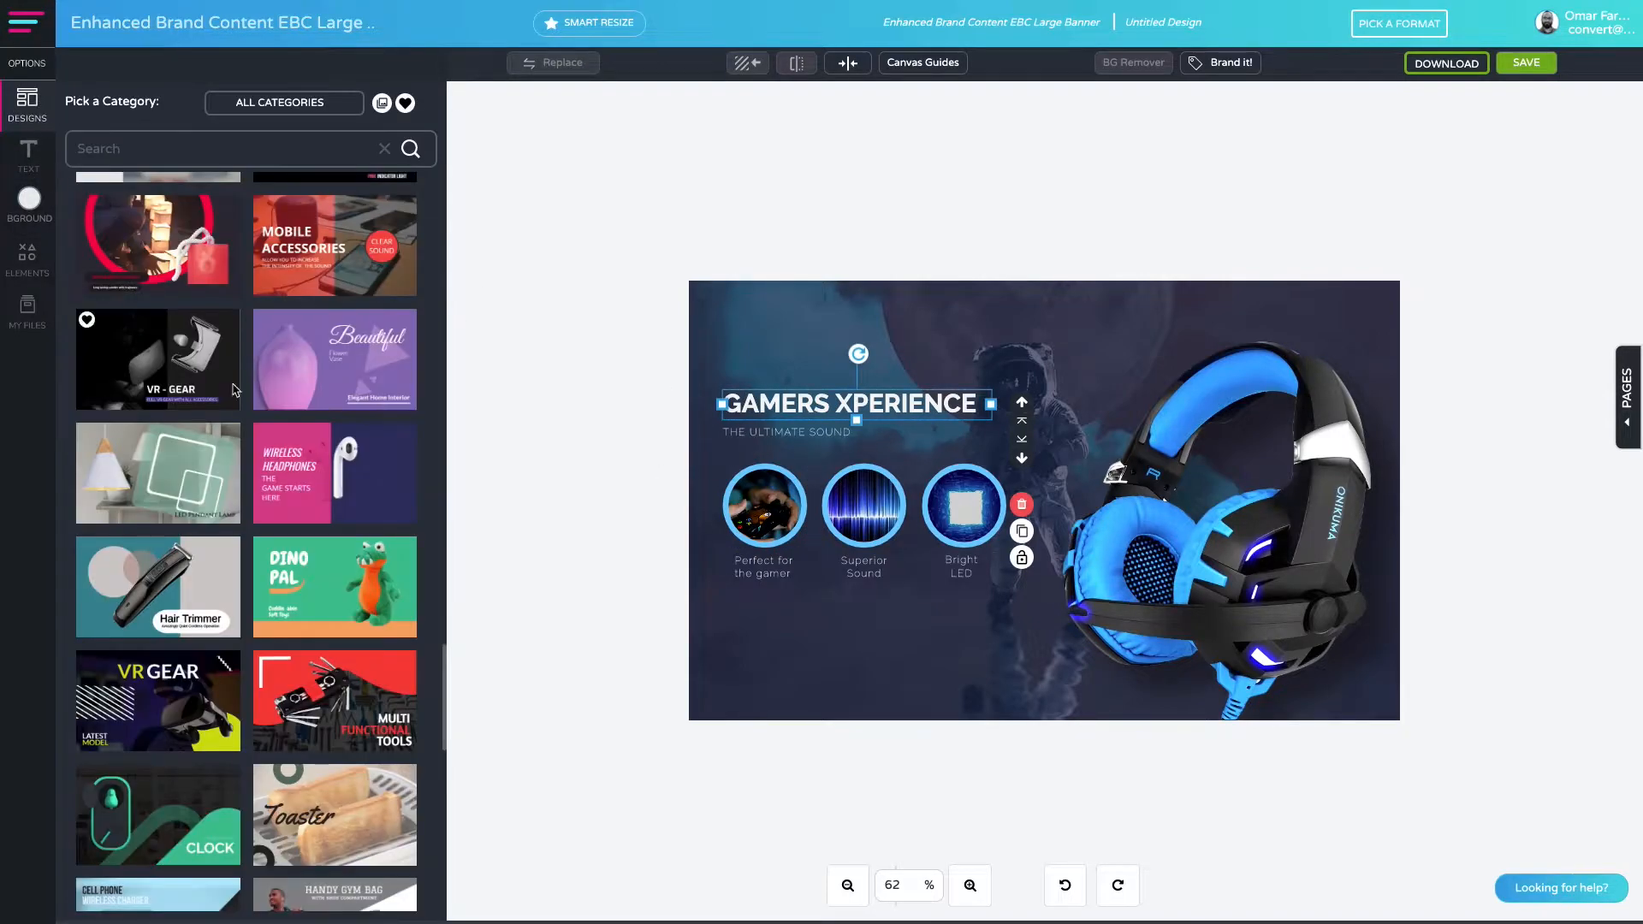
left_click(105, 662)
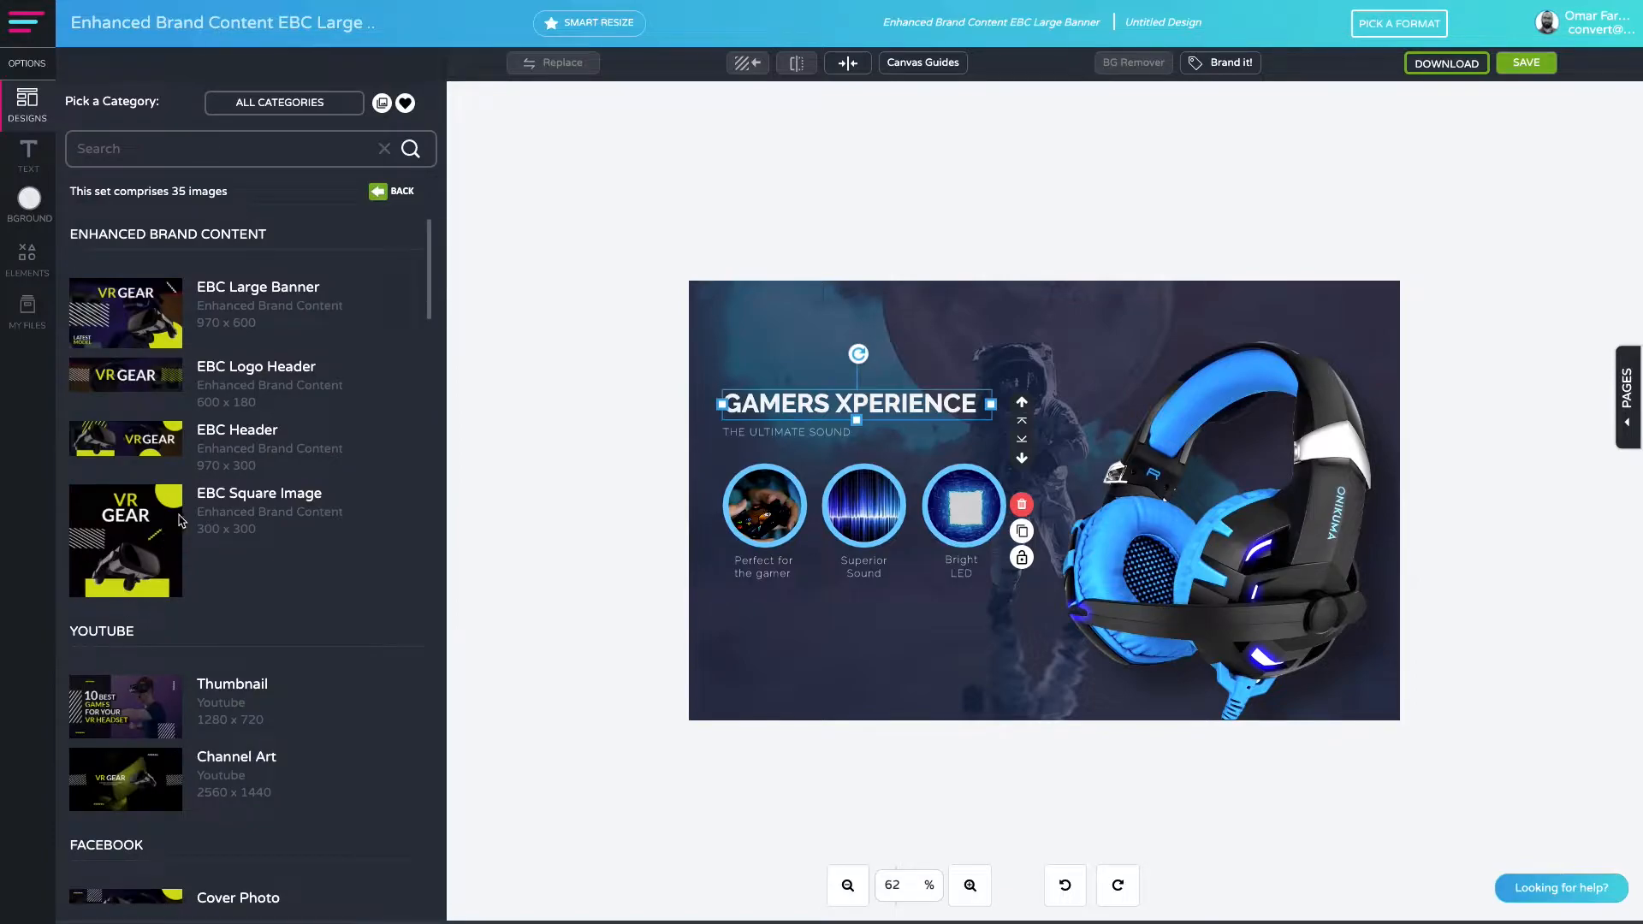
left_click(147, 385)
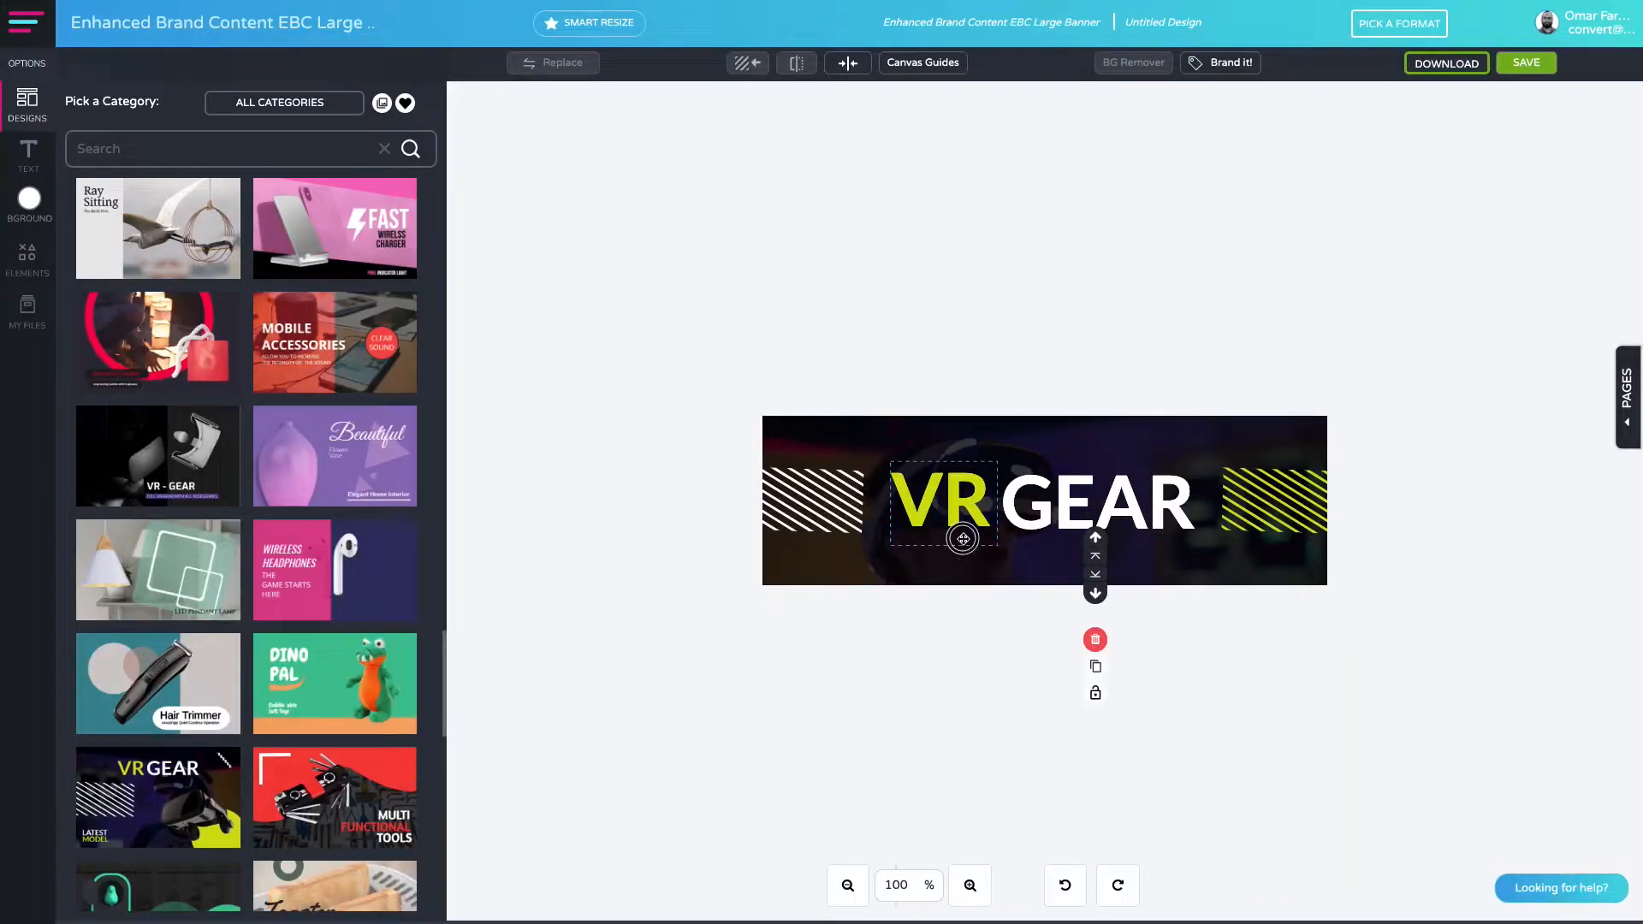
Replace the header's background photo with the bright galaxy image found by searching for "universe".
left_click(975, 568)
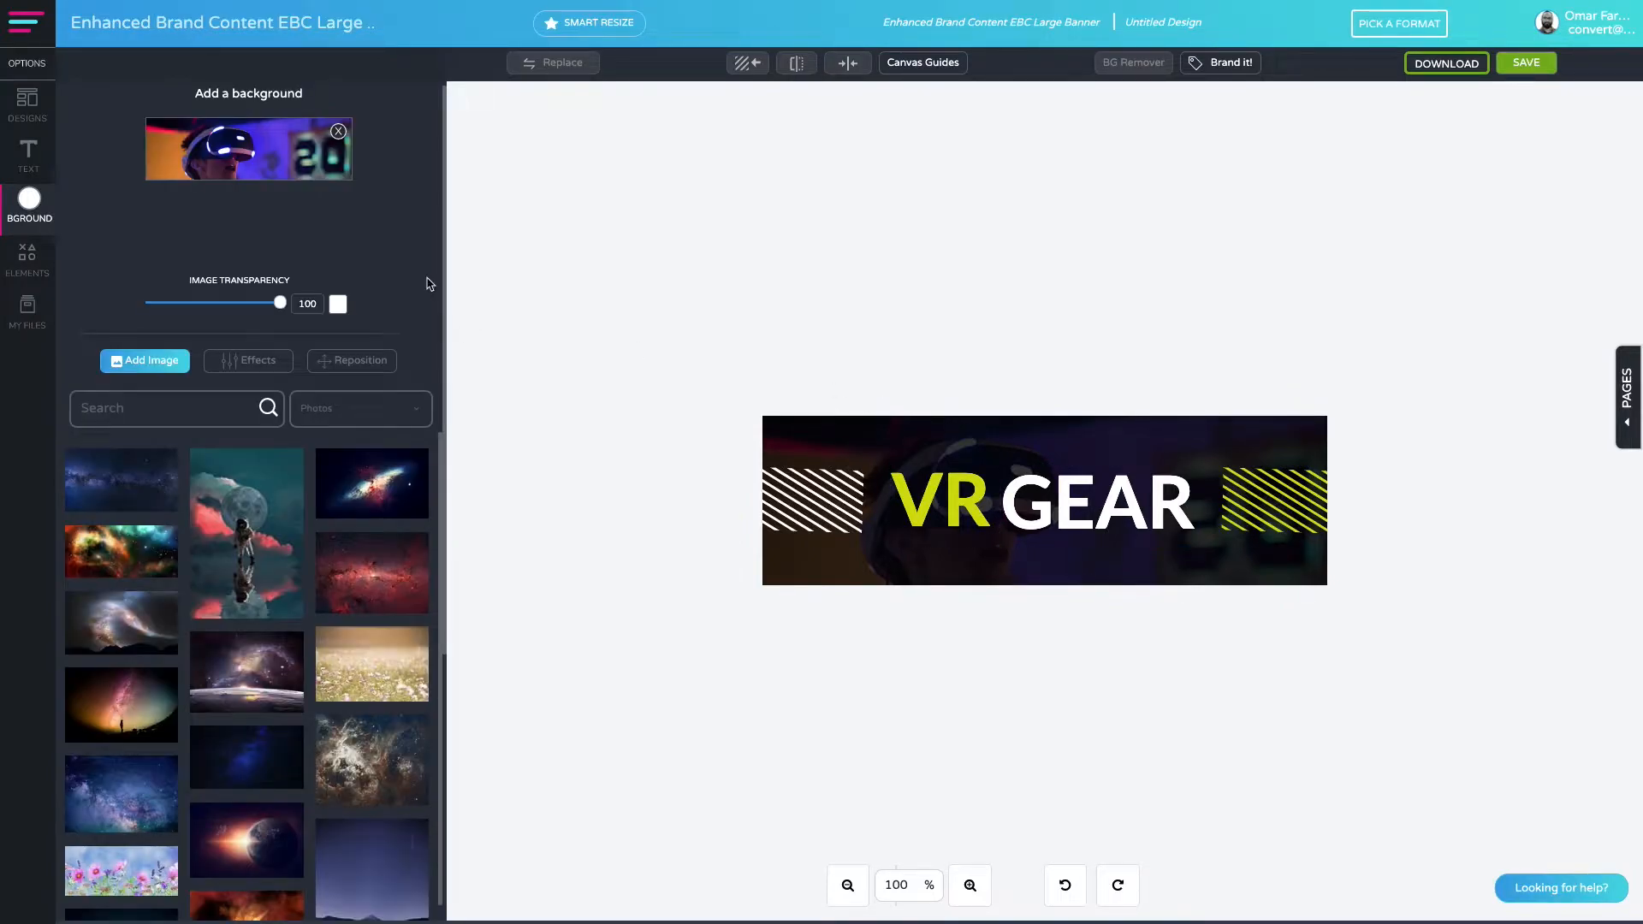
left_click(339, 132)
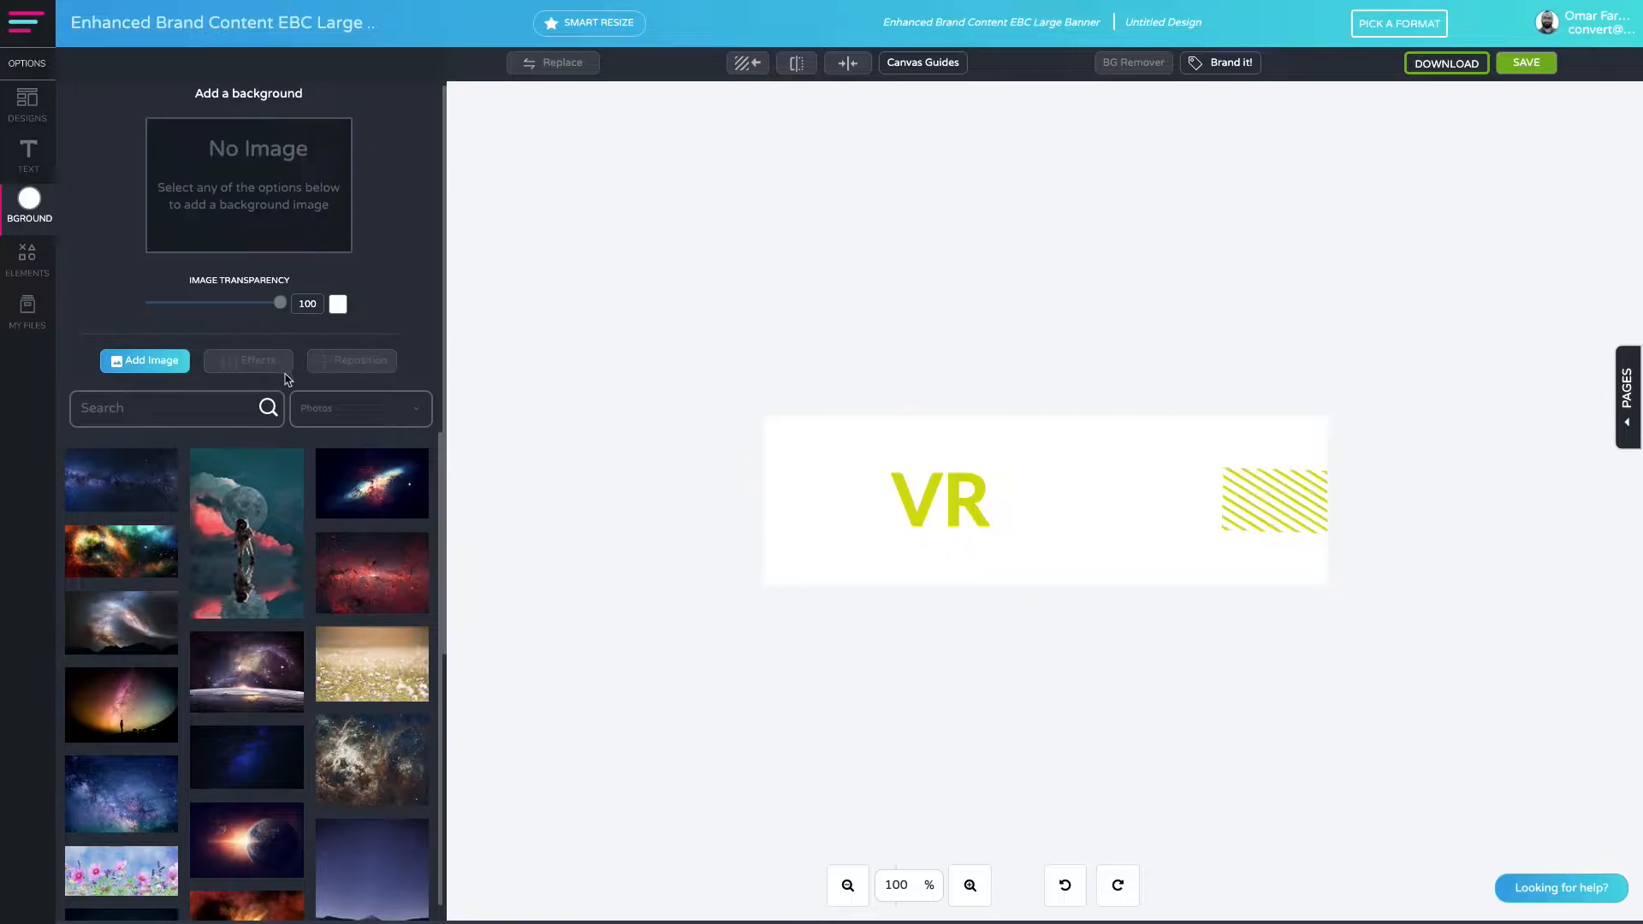
left_click(279, 481)
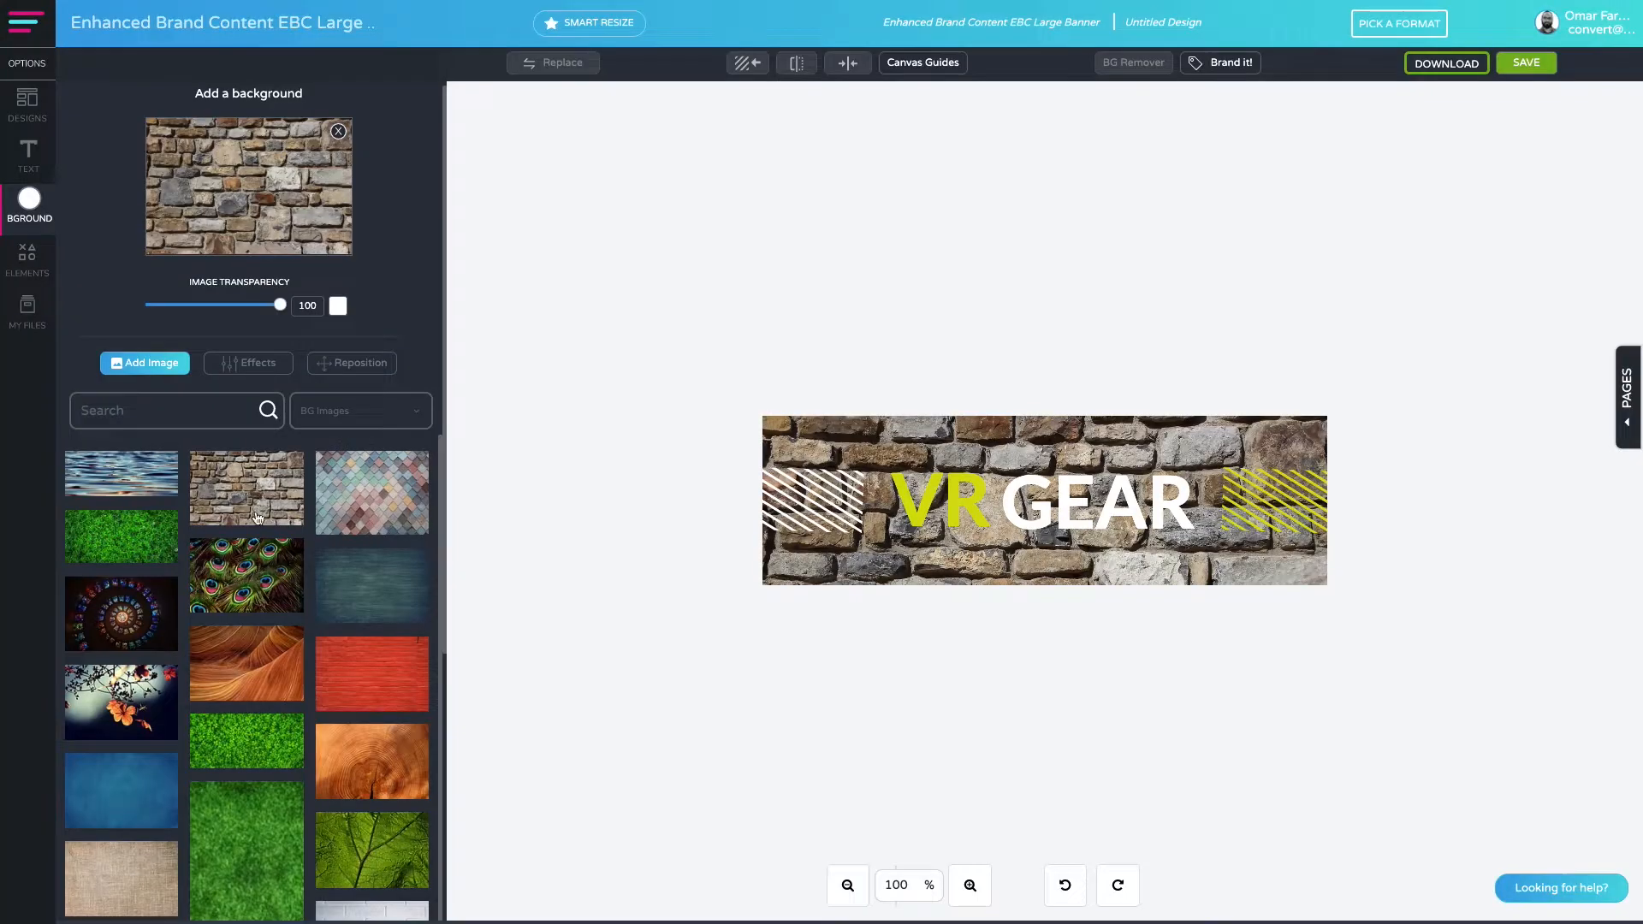
left_click(209, 419)
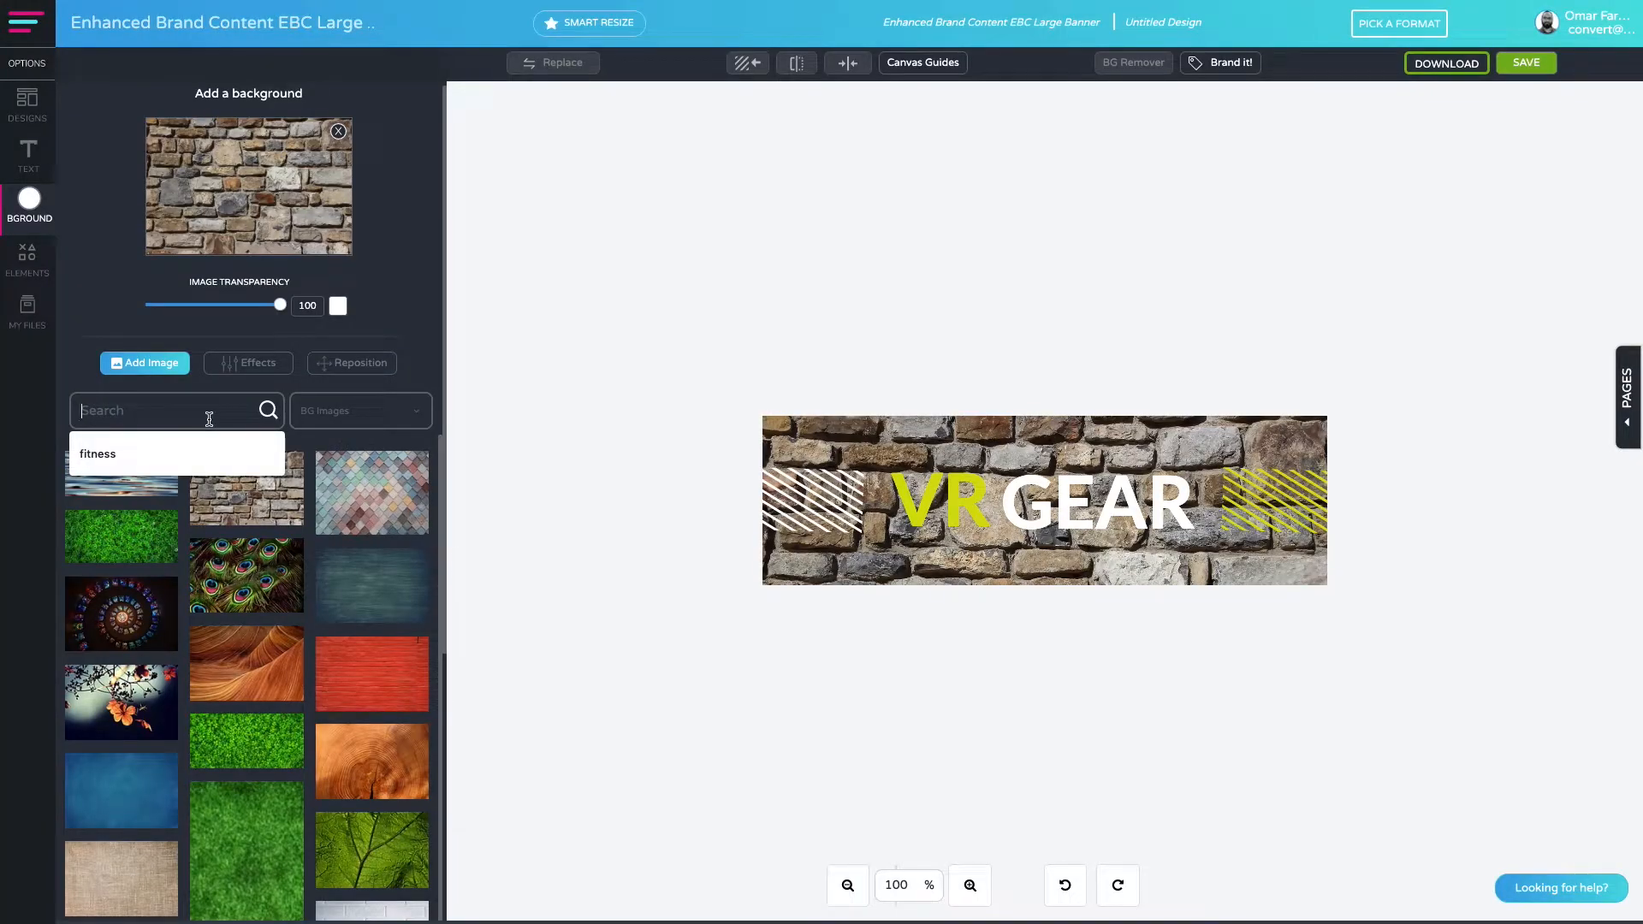
type("universe")
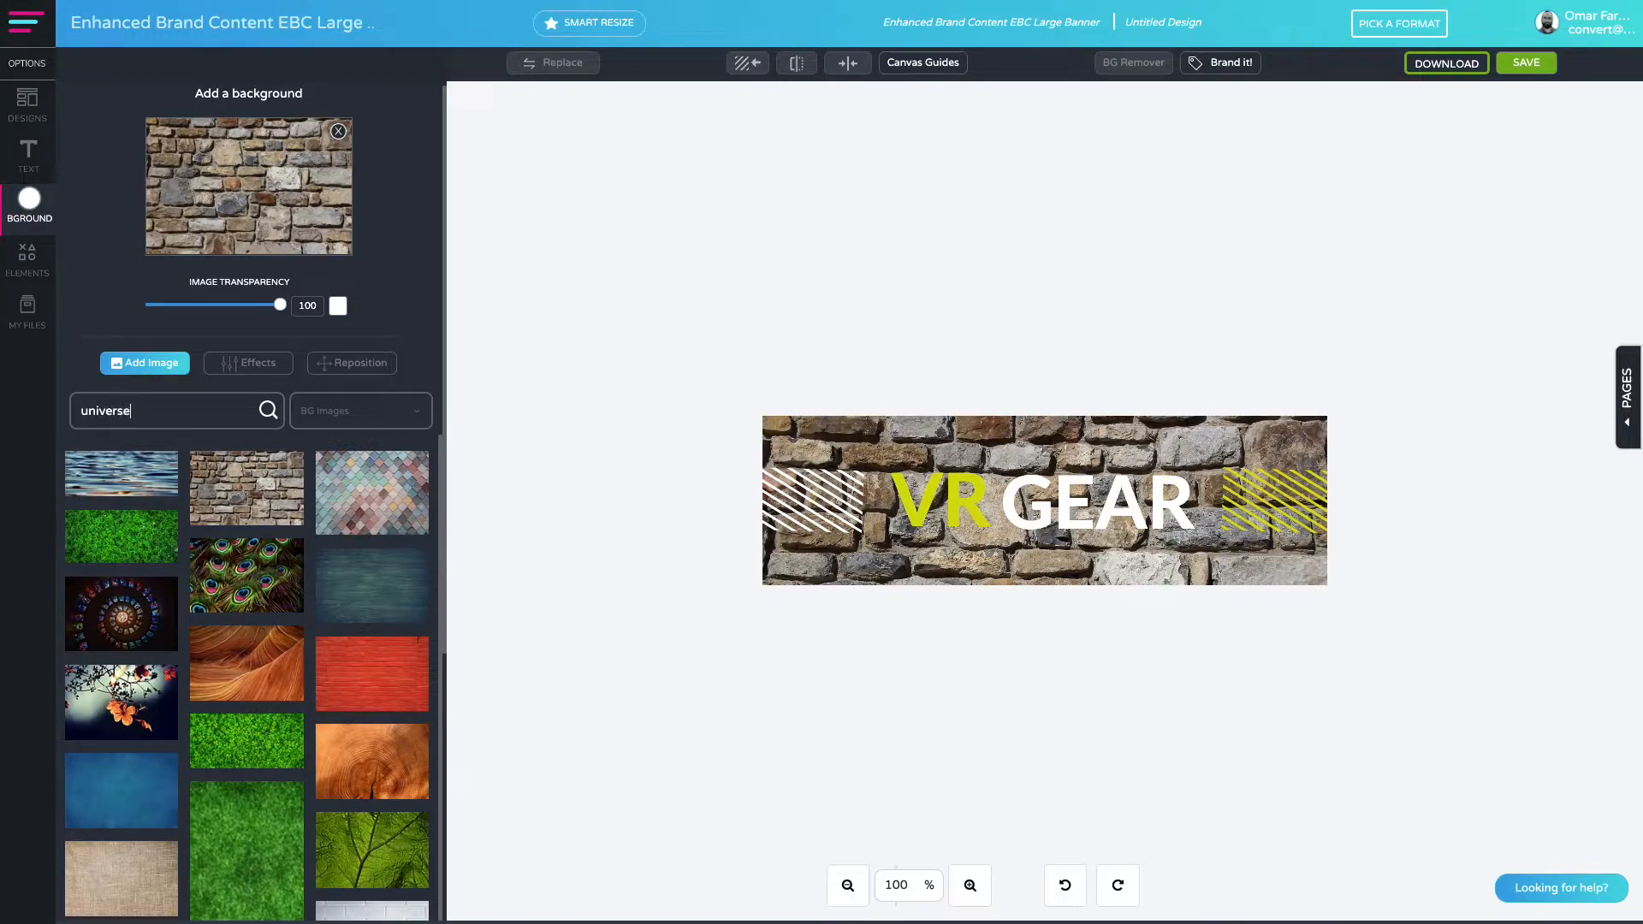
key("Return")
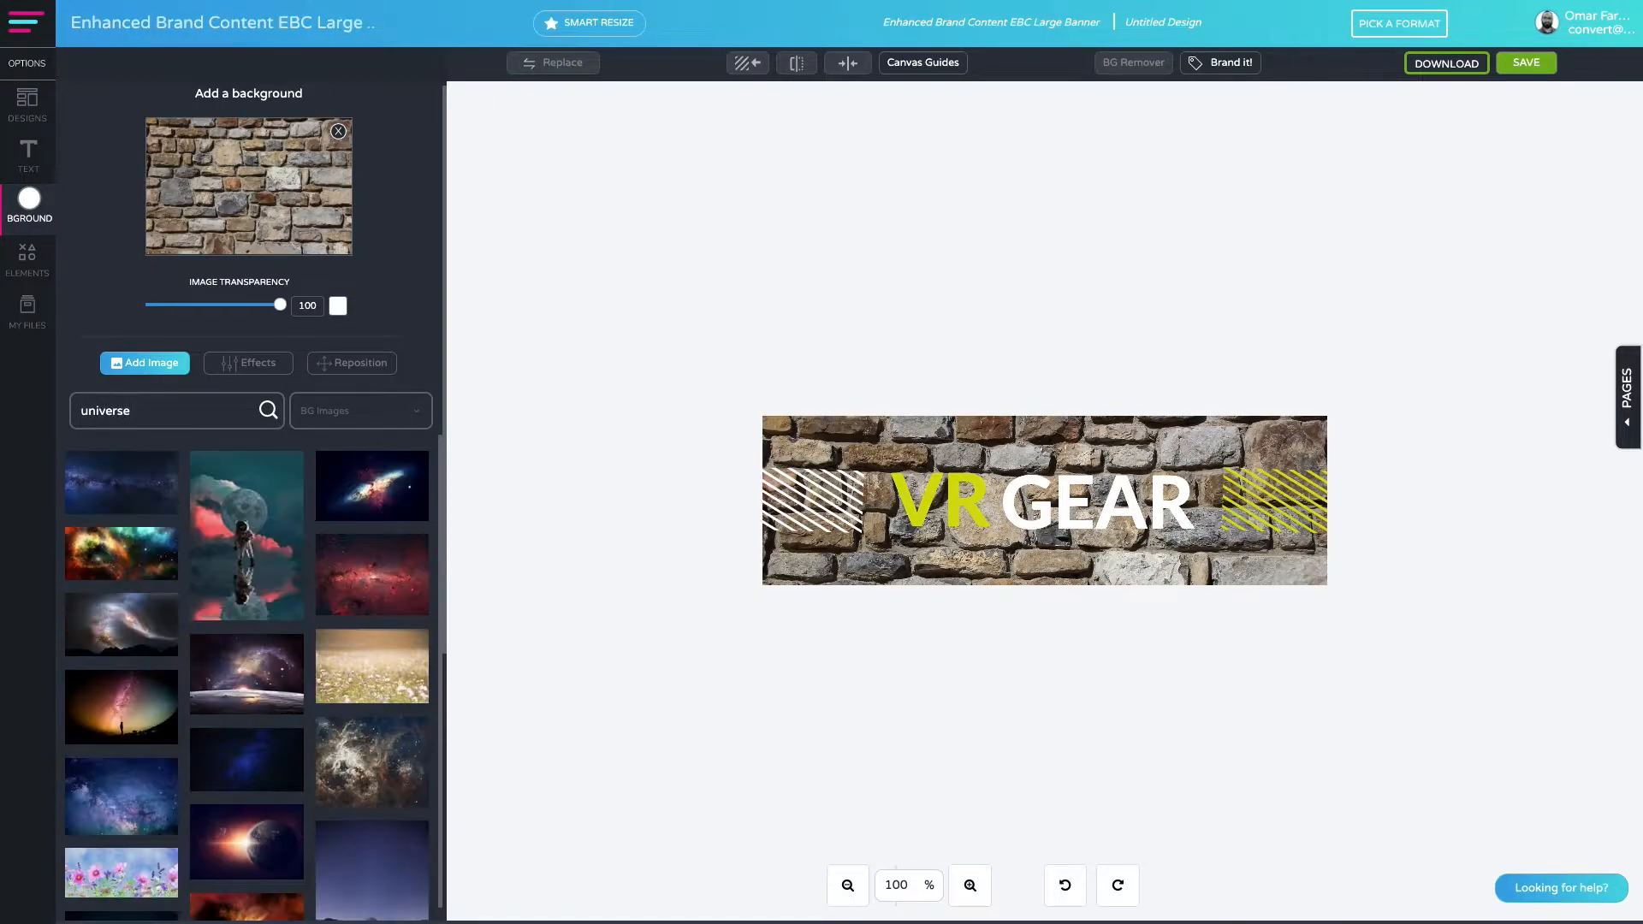
left_click(407, 496)
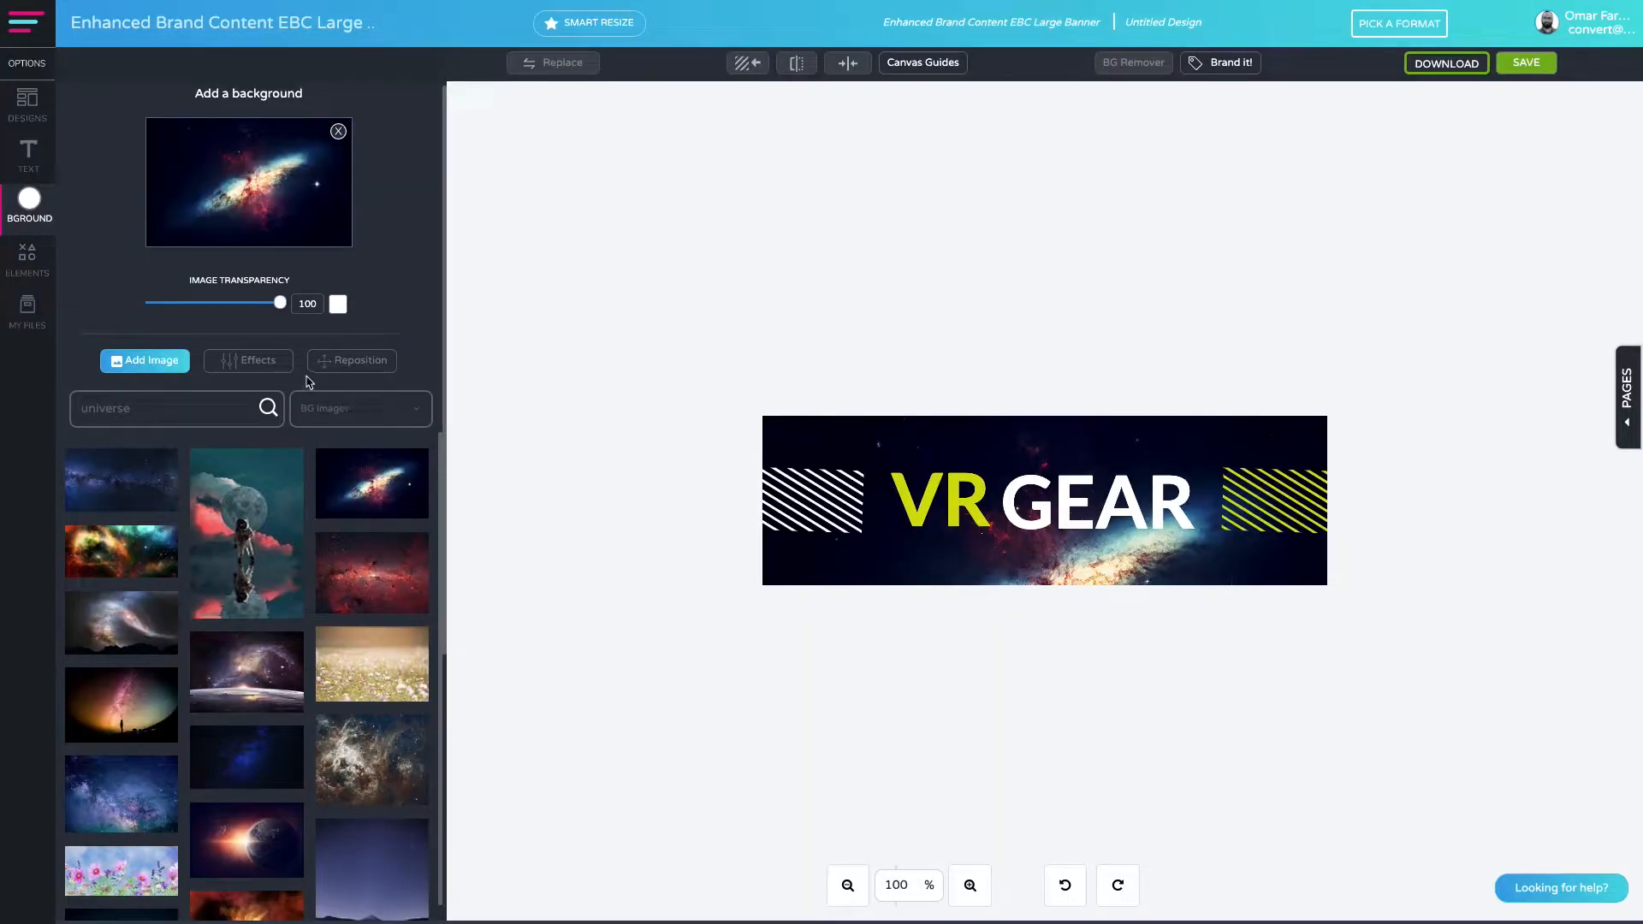
Reposition the galaxy background with a scale of 0.52 and a vertical move of -127.
left_click(346, 360)
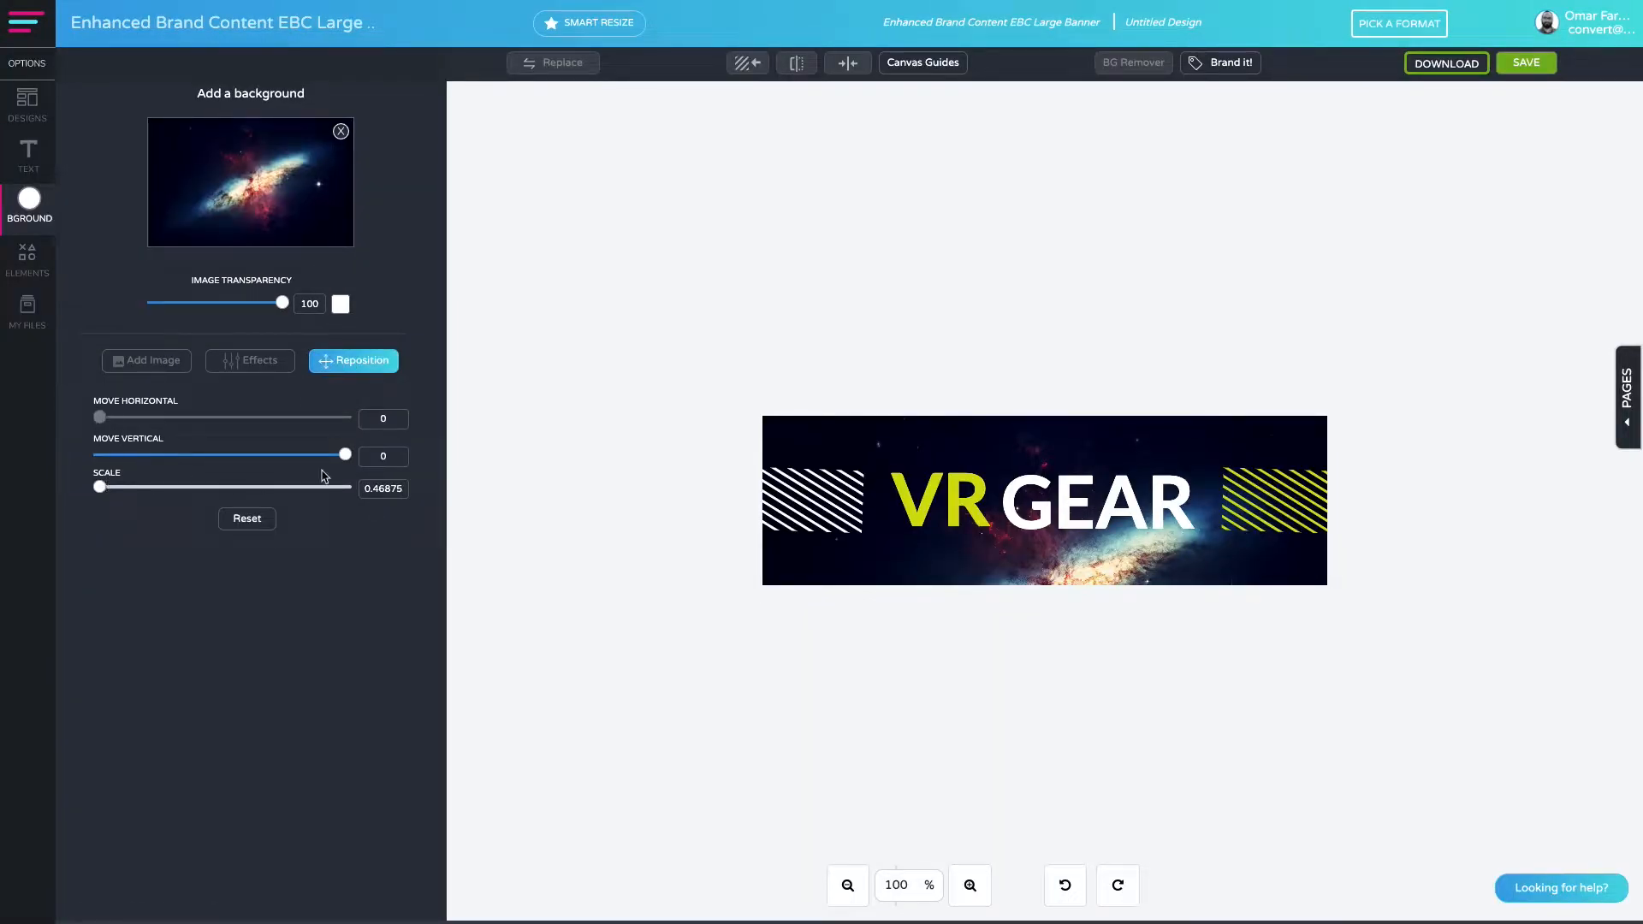
left_click_drag(100, 481, 110, 485)
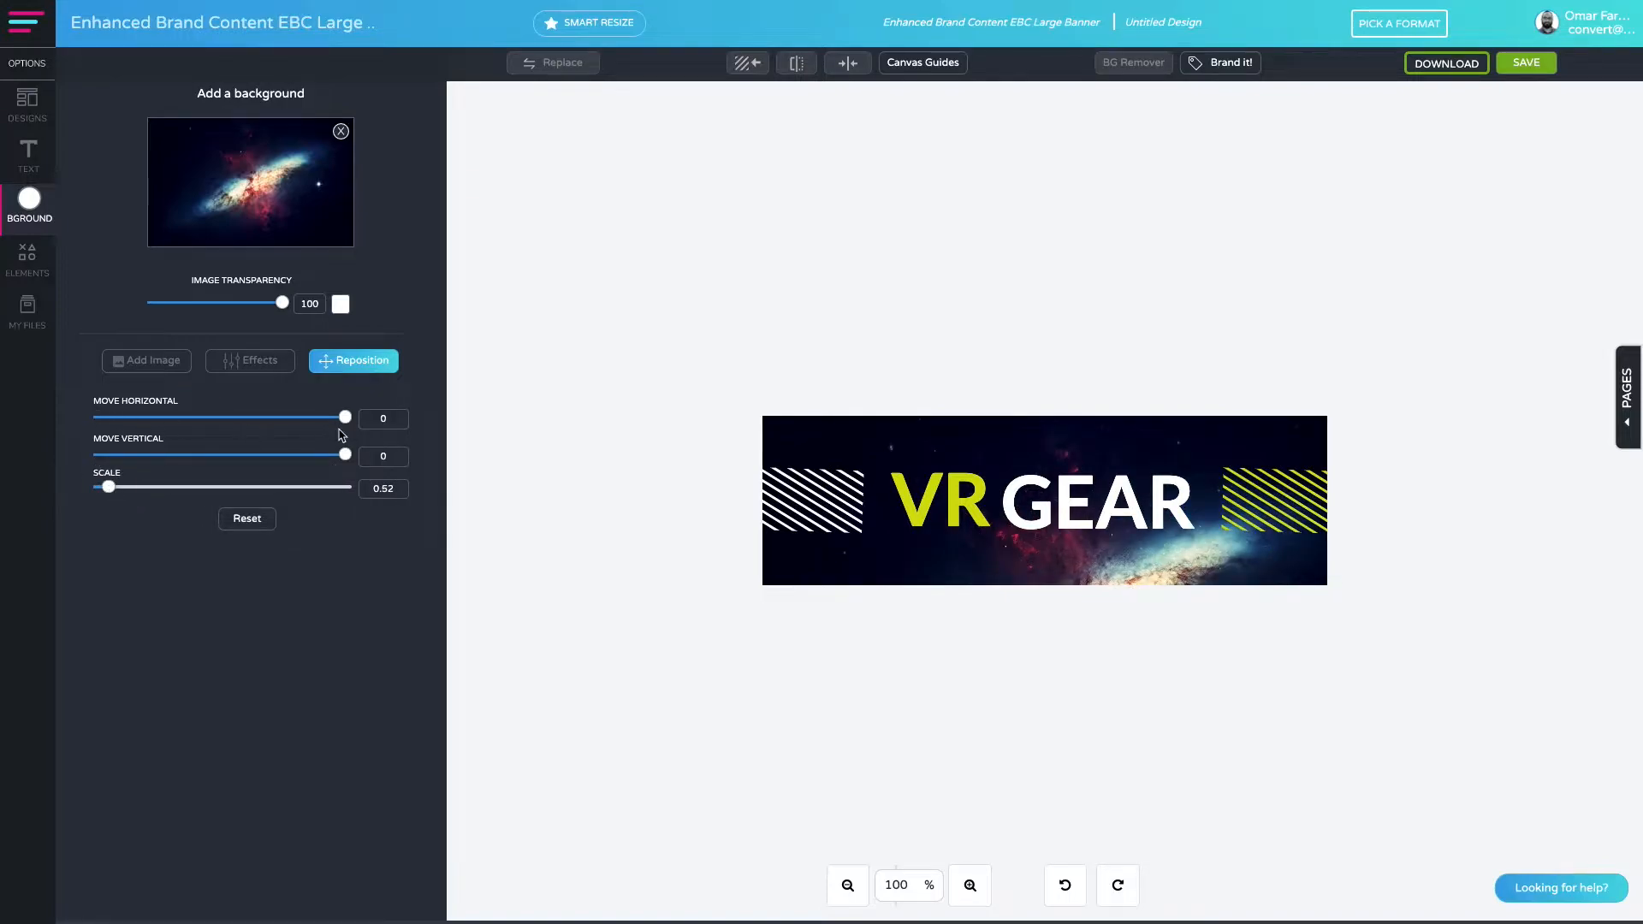
left_click_drag(345, 455, 213, 454)
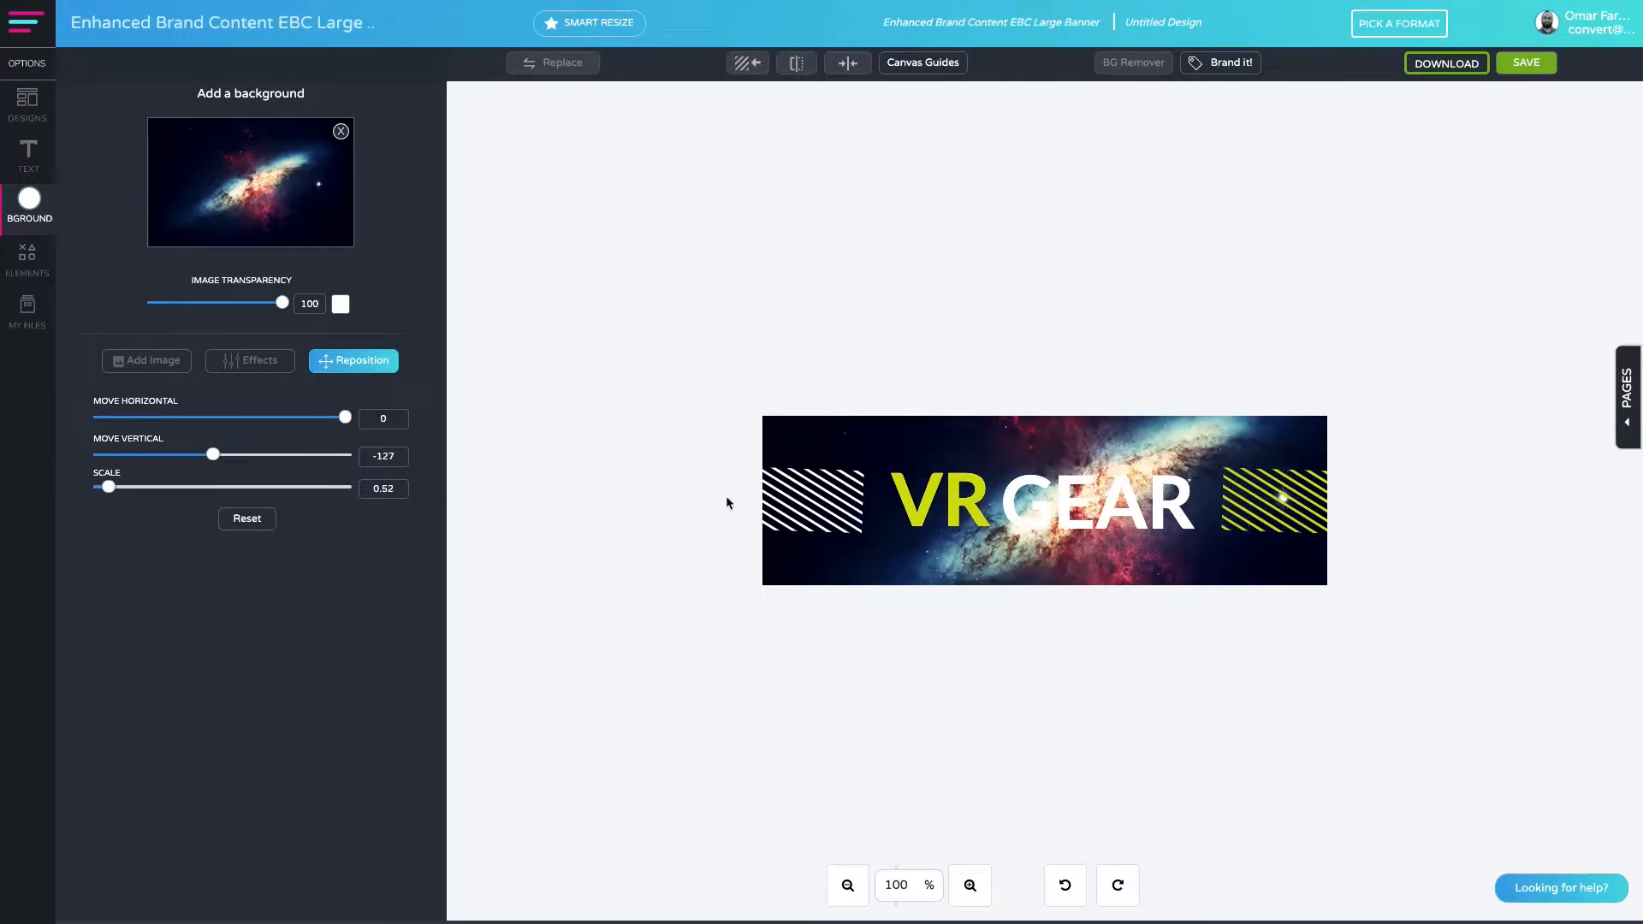
Add a yellow "PERIENCE" text in the style of "VR" and move it down into the headline row.
left_click(847, 488)
left_click(1061, 501)
left_click(971, 500)
left_click(1000, 490)
left_click(971, 497)
left_click(943, 512)
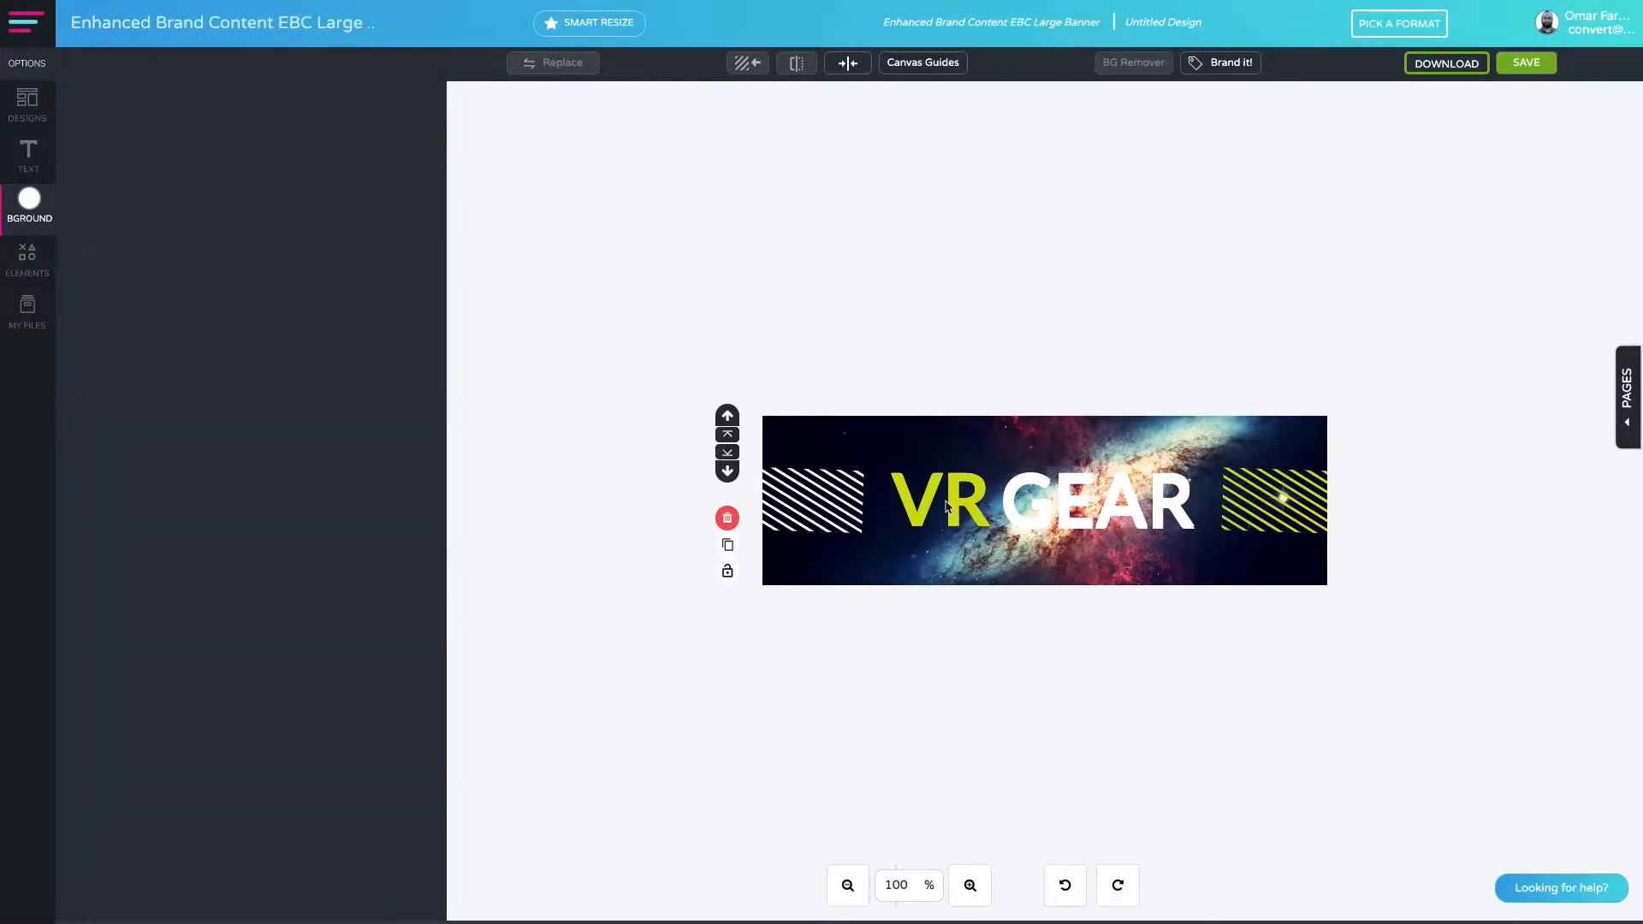
double_click(944, 512)
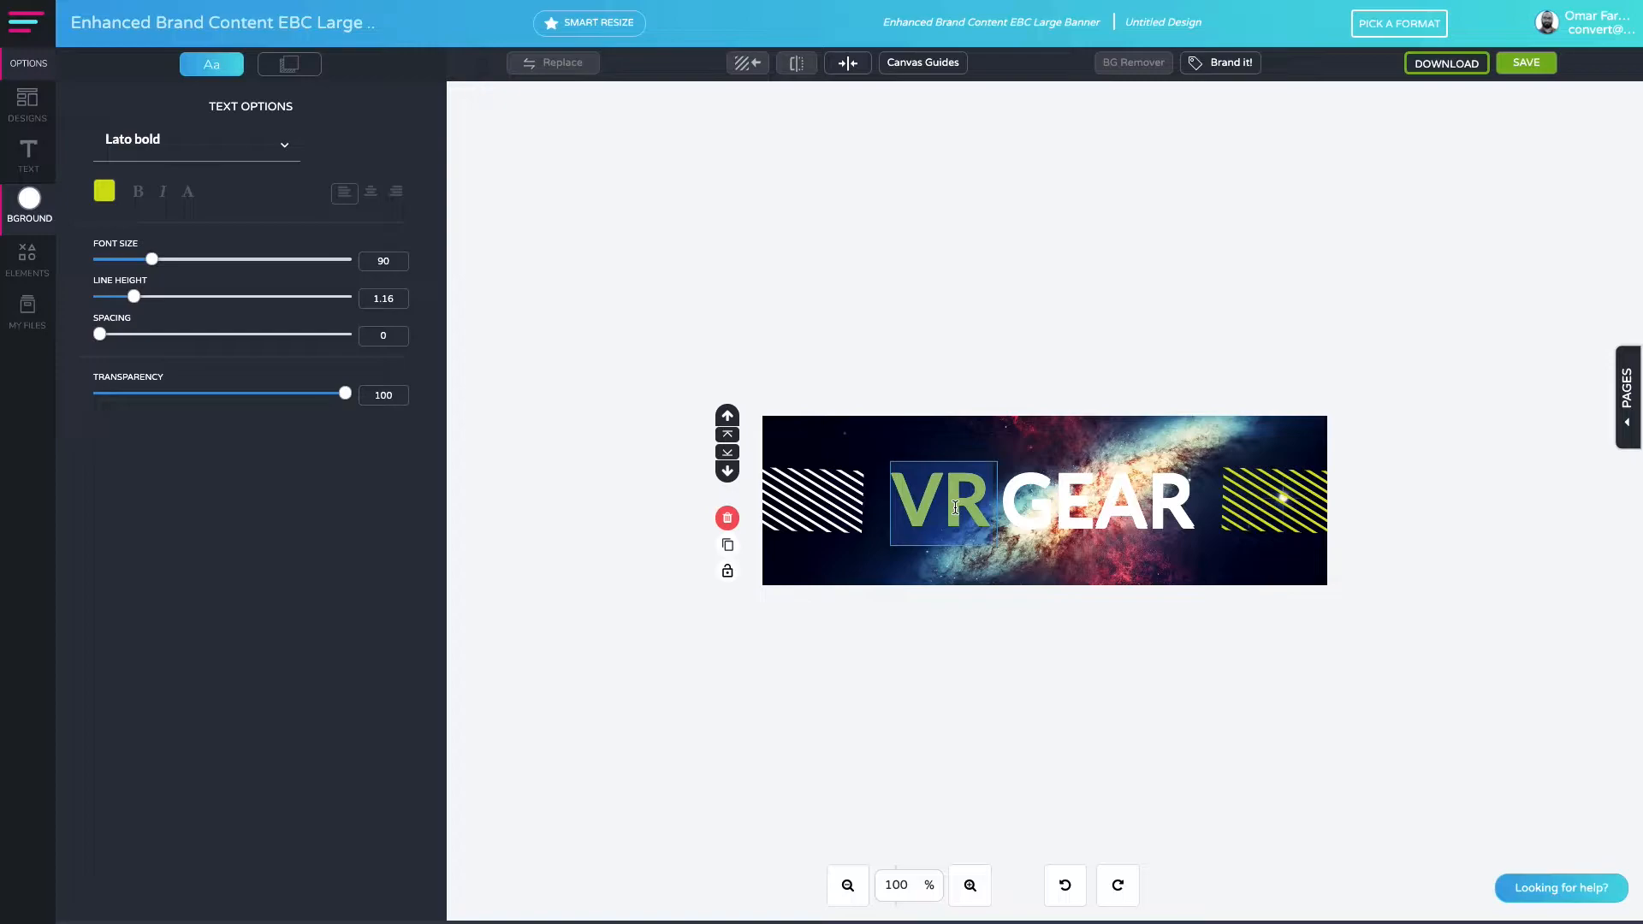
type("EX")
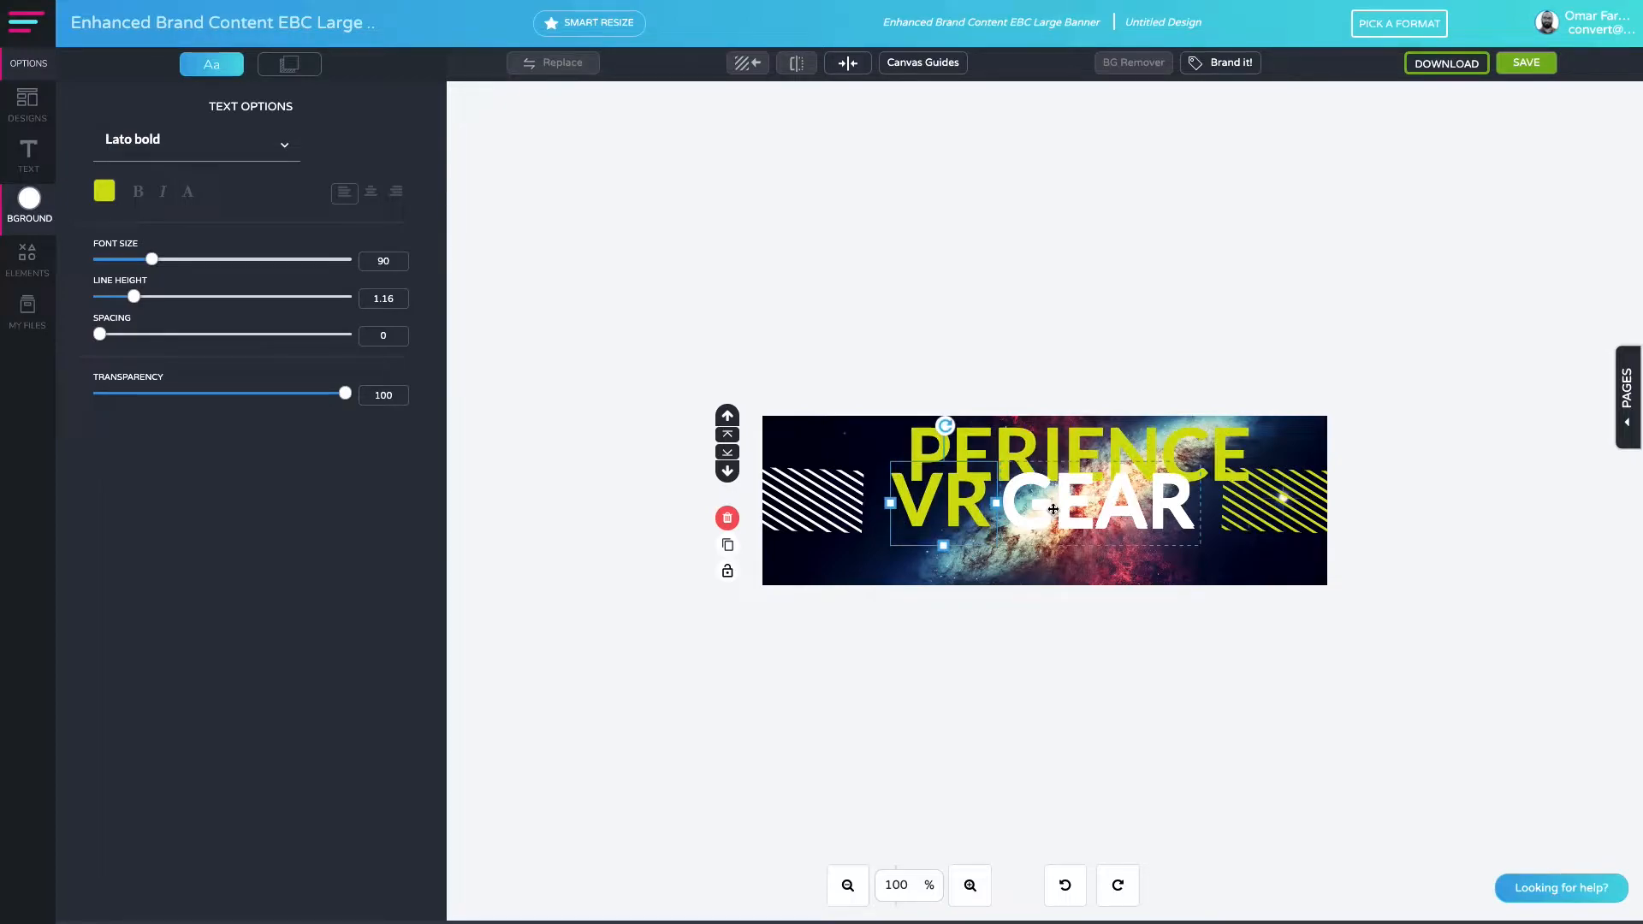
left_click(1051, 508)
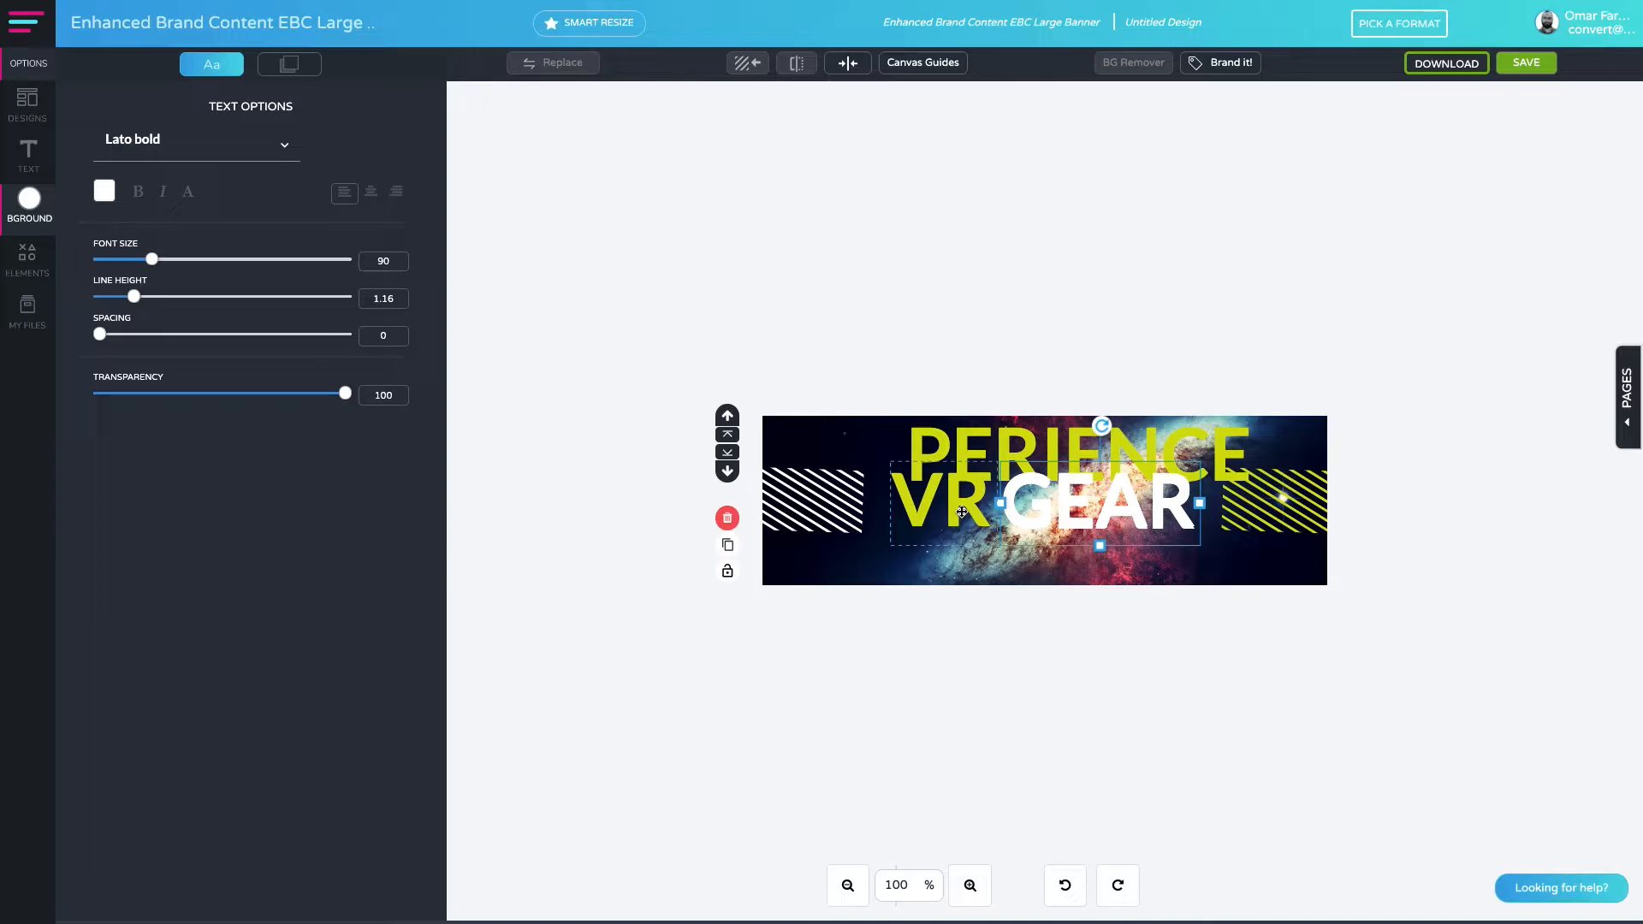
left_click(1001, 452)
left_click_drag(990, 454, 1108, 494)
Remove the "VR" and "GEAR" texts, keeping a white copy of "GEAR" reworded as "X" at the start of the headline.
left_click(974, 500)
left_click(727, 545)
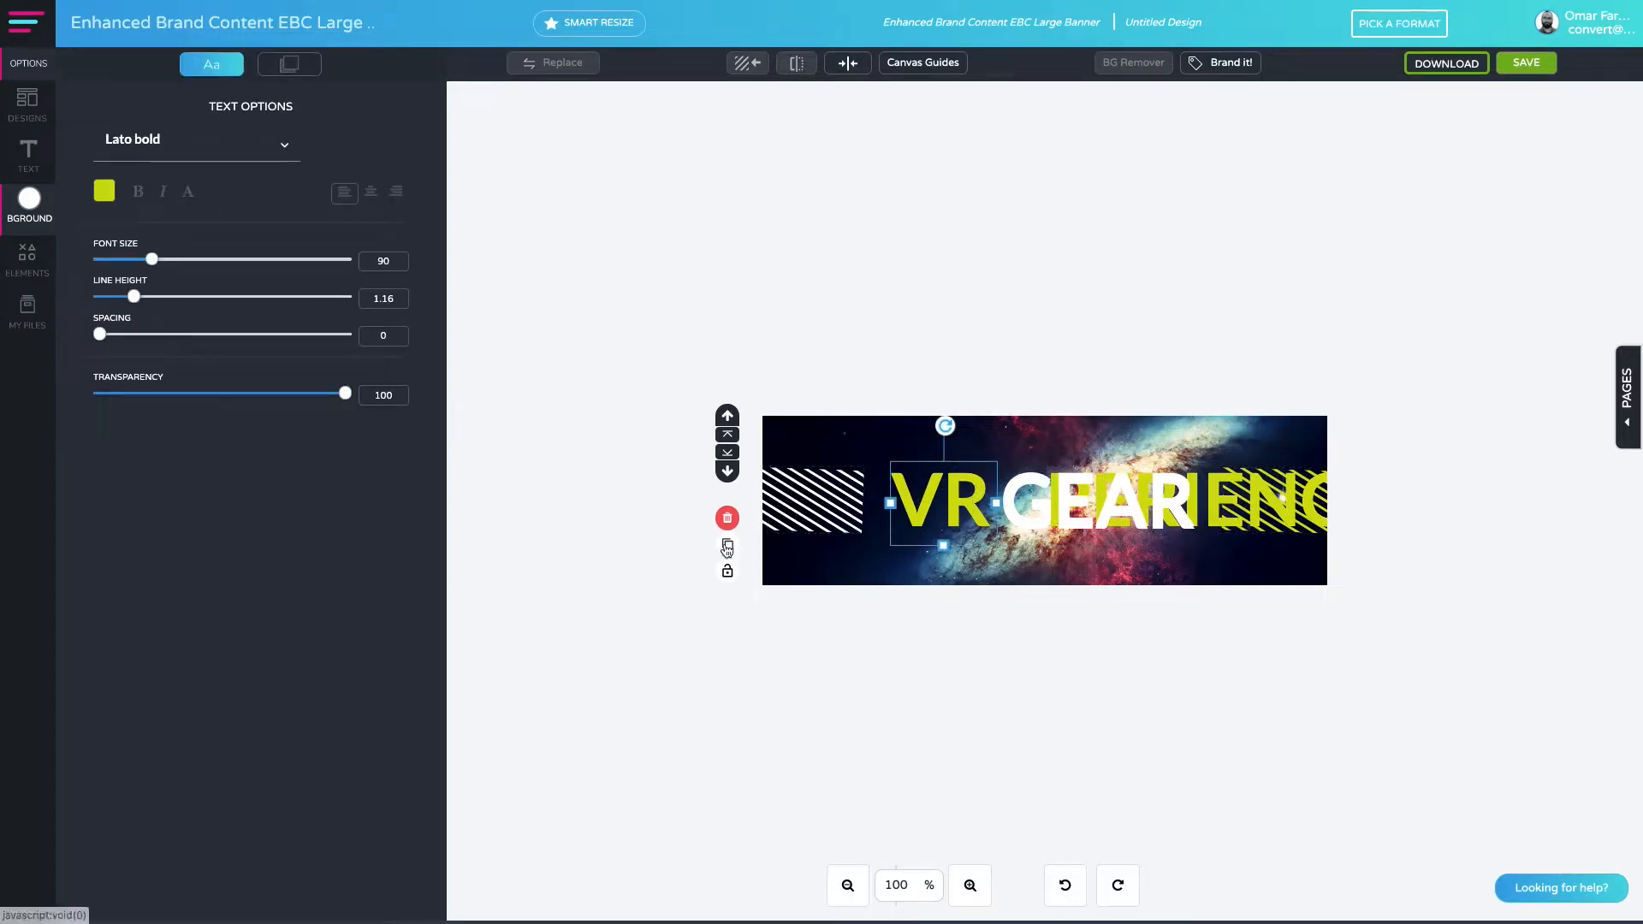
left_click(731, 523)
left_click(937, 501)
left_click(730, 517)
left_click_drag(1013, 510, 889, 506)
double_click(930, 503)
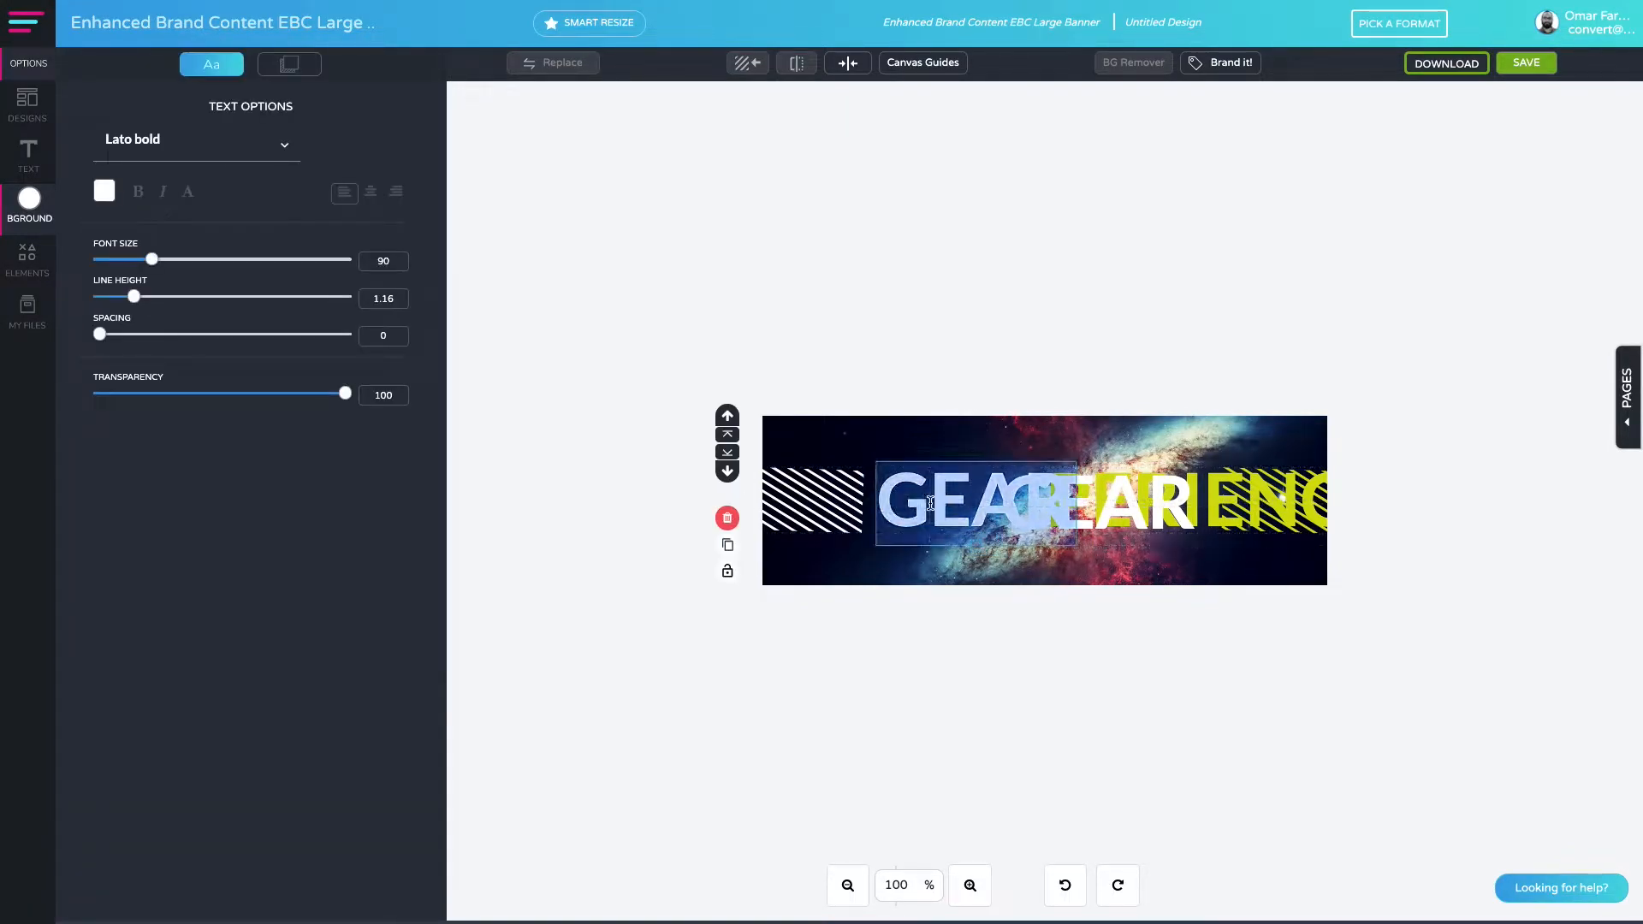
type("X")
left_click(990, 448)
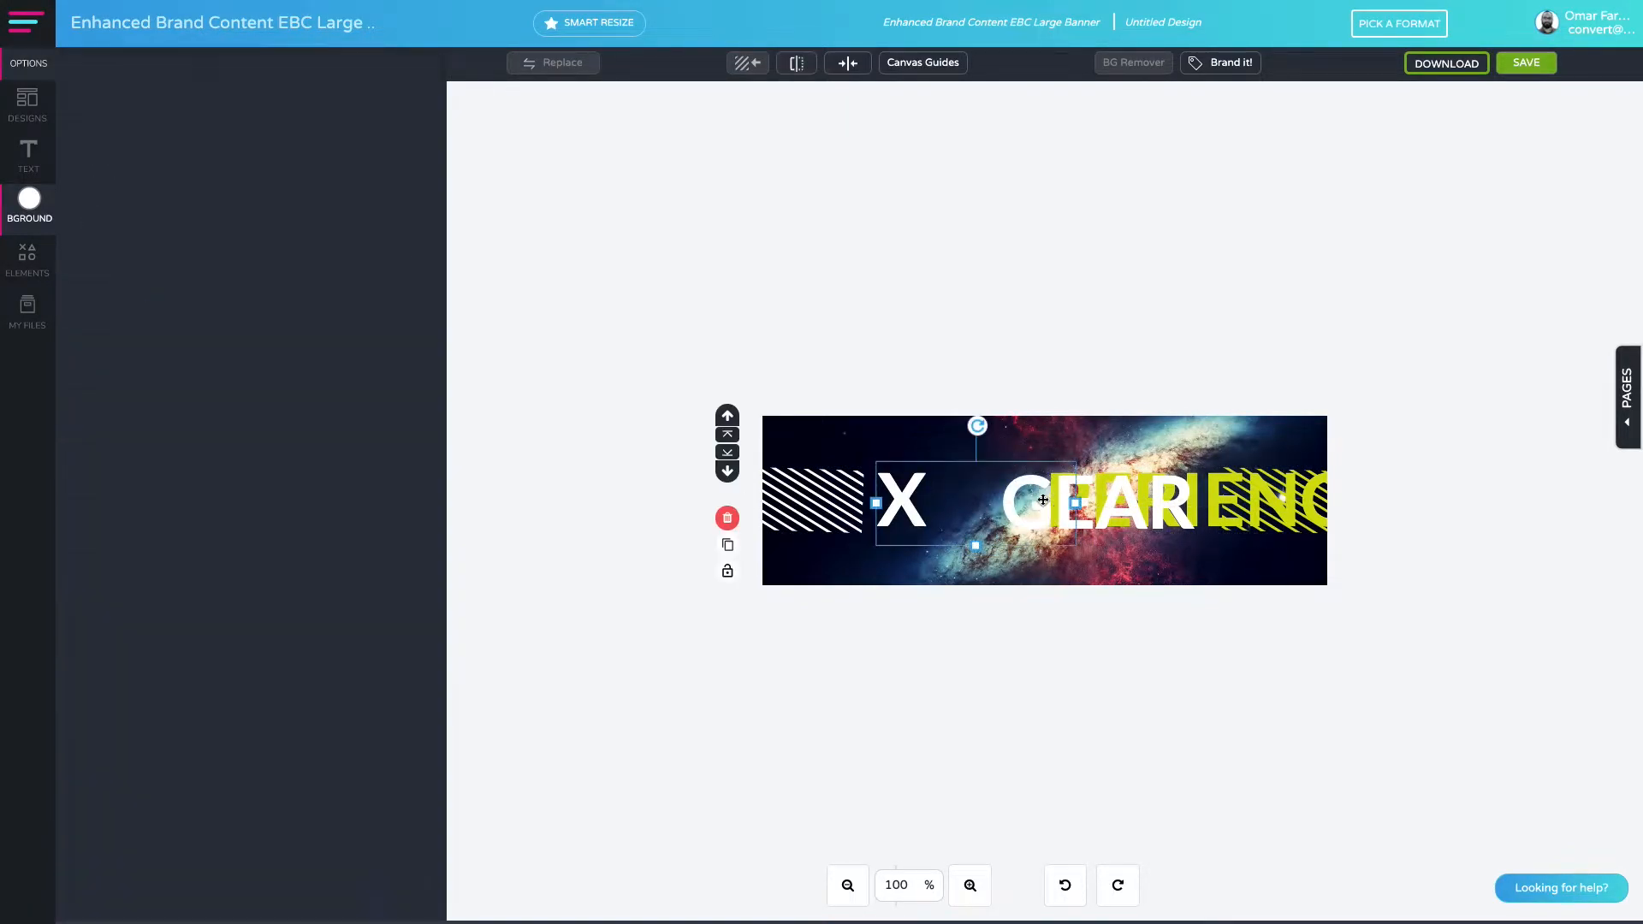
left_click(1119, 505)
left_click(728, 518)
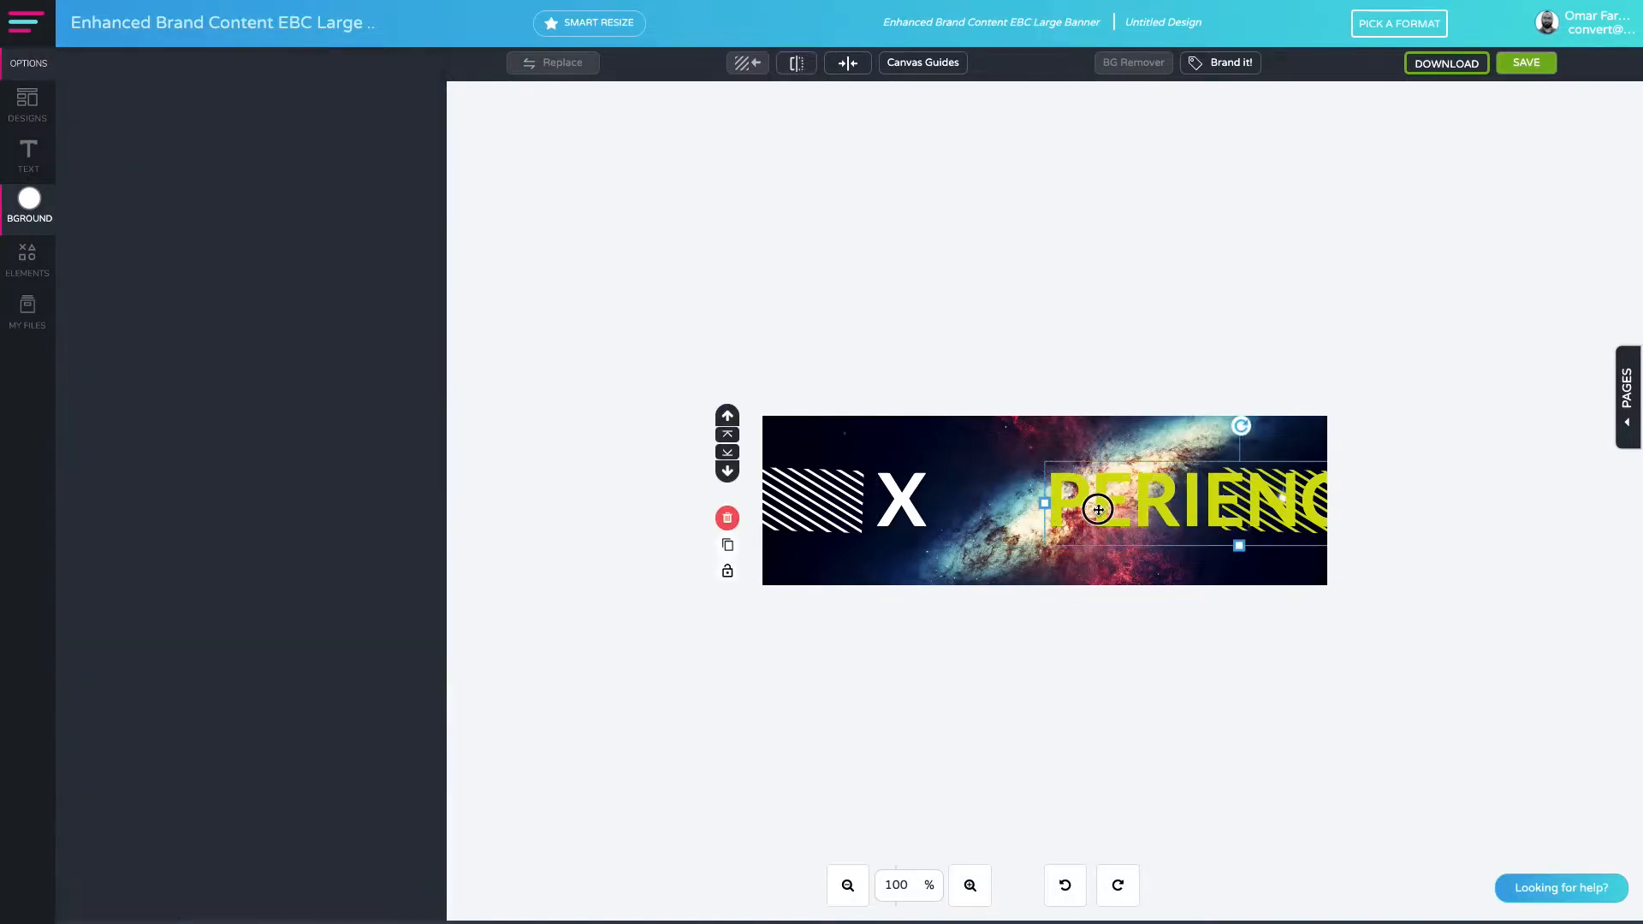
Join "PERIENCE" to the "X" as one headline in the middle of the banner, with the striped shapes shifted outward.
left_click(994, 509)
left_click_drag(995, 509, 982, 510)
left_click(1031, 441)
left_click(903, 502)
left_click(1117, 508, "shift")
left_click_drag(1159, 513, 1115, 499)
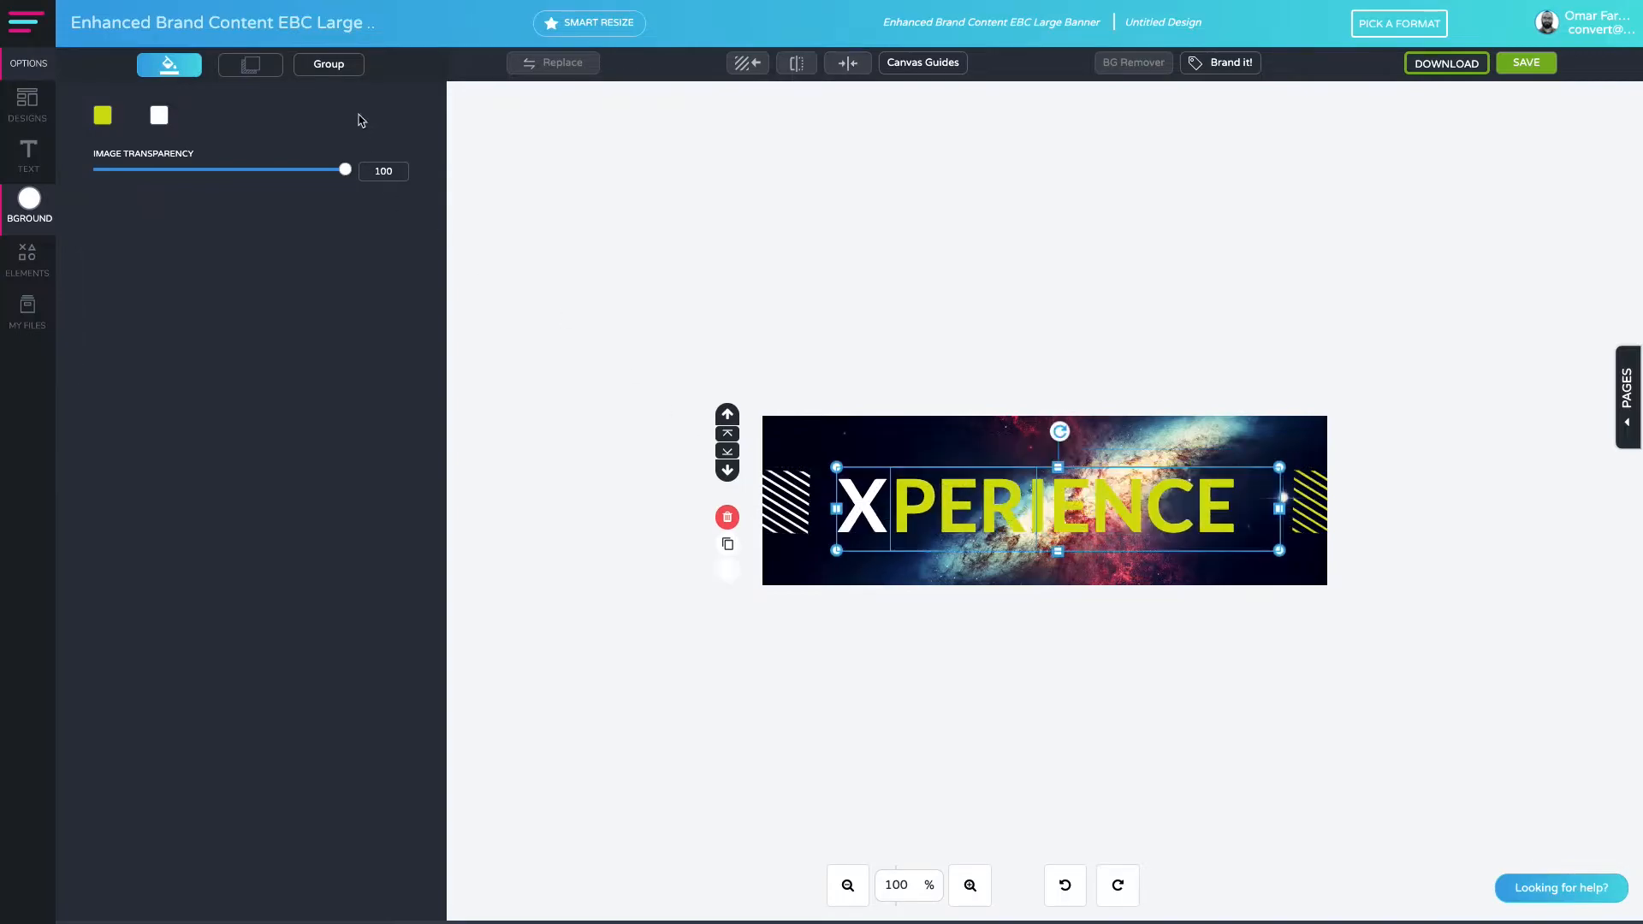
Recolour the "PERIENCE" text light blue at full brightness.
left_click(859, 251)
left_click(858, 500)
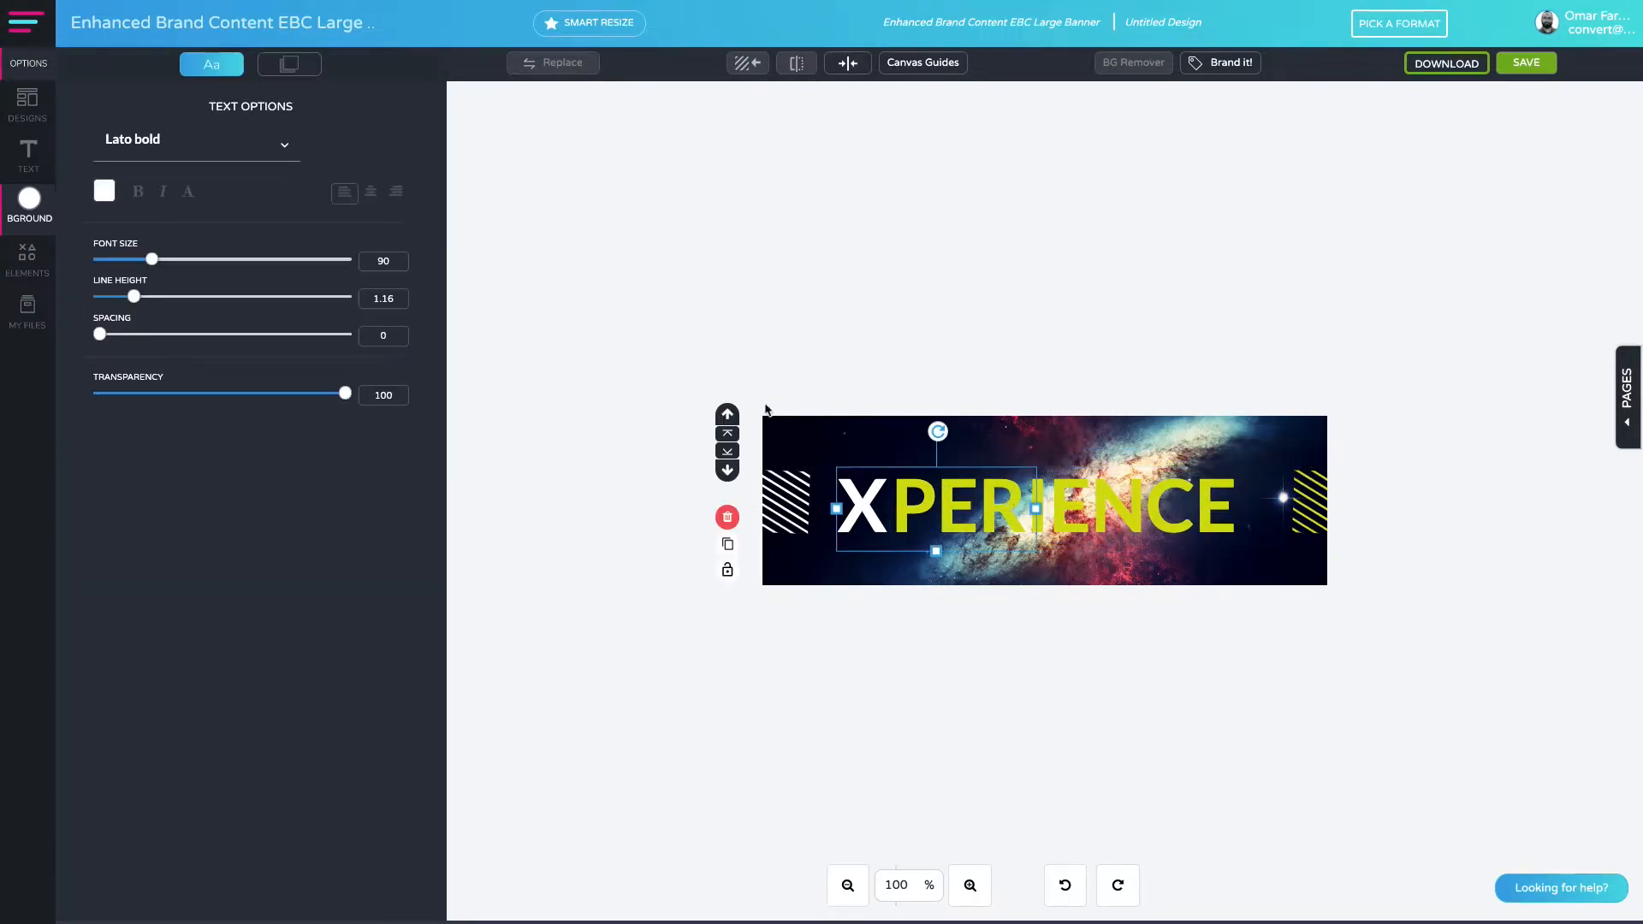
left_click(1025, 496)
left_click(104, 191)
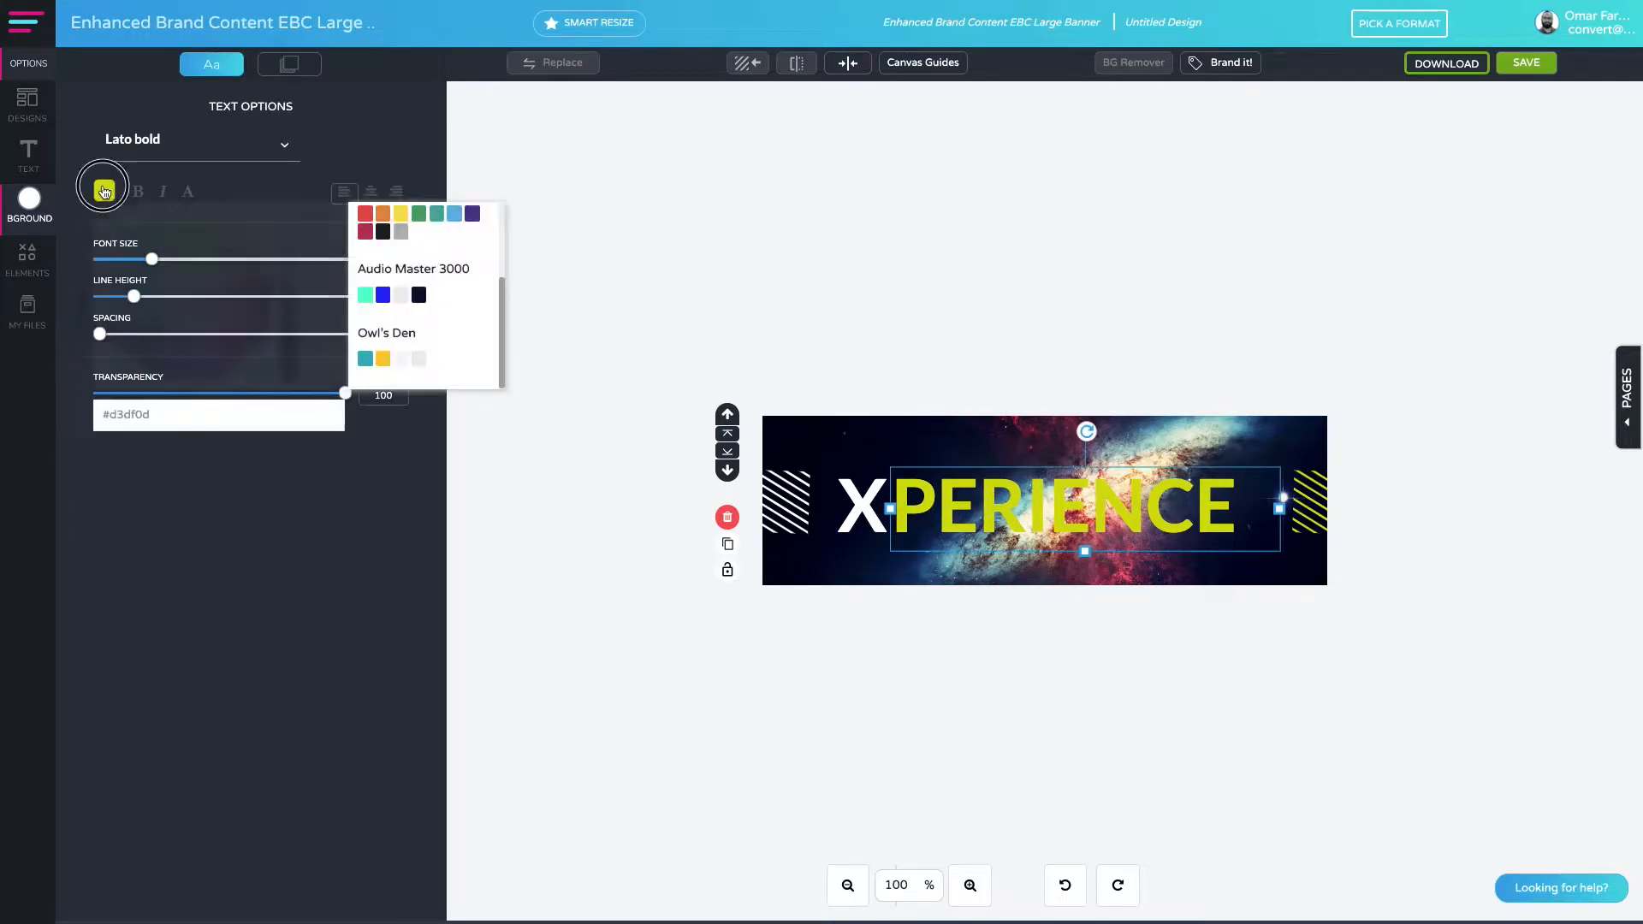
left_click(454, 213)
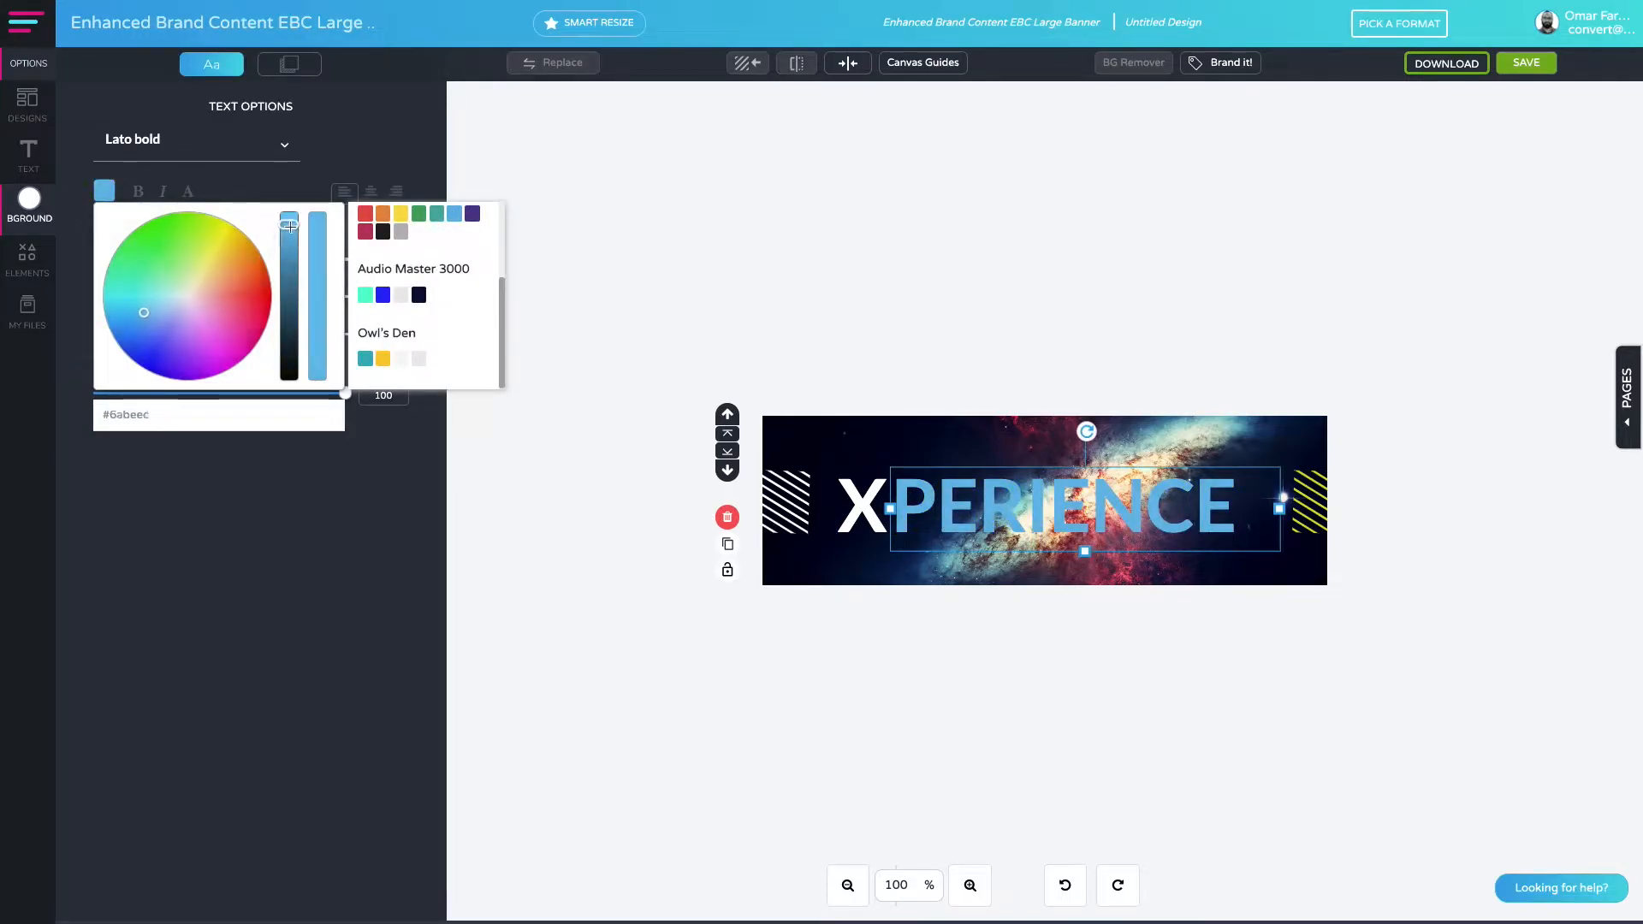
left_click_drag(290, 227, 290, 213)
left_click(910, 264)
Group the "X" and "PERIENCE" texts and centre the group horizontally on the banner.
left_click(942, 475)
left_click_drag(875, 456, 951, 532)
left_click(339, 66)
left_click(847, 63)
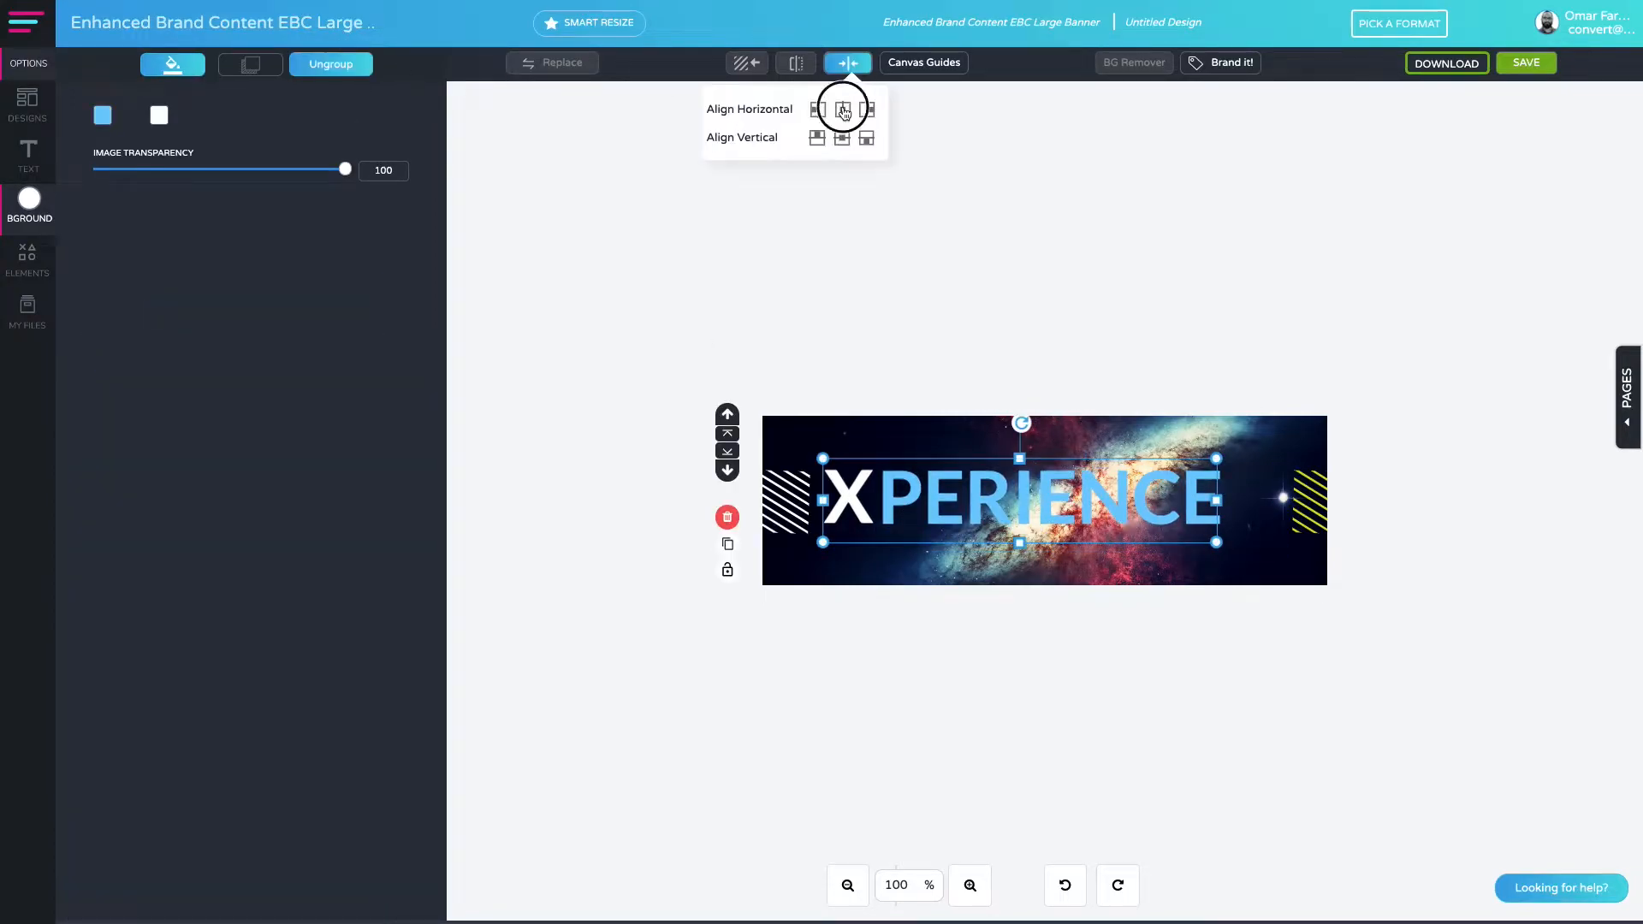
left_click(842, 112)
left_click(1079, 362)
Centre the white and the yellow striped shapes vertically on the banner.
left_click(785, 502)
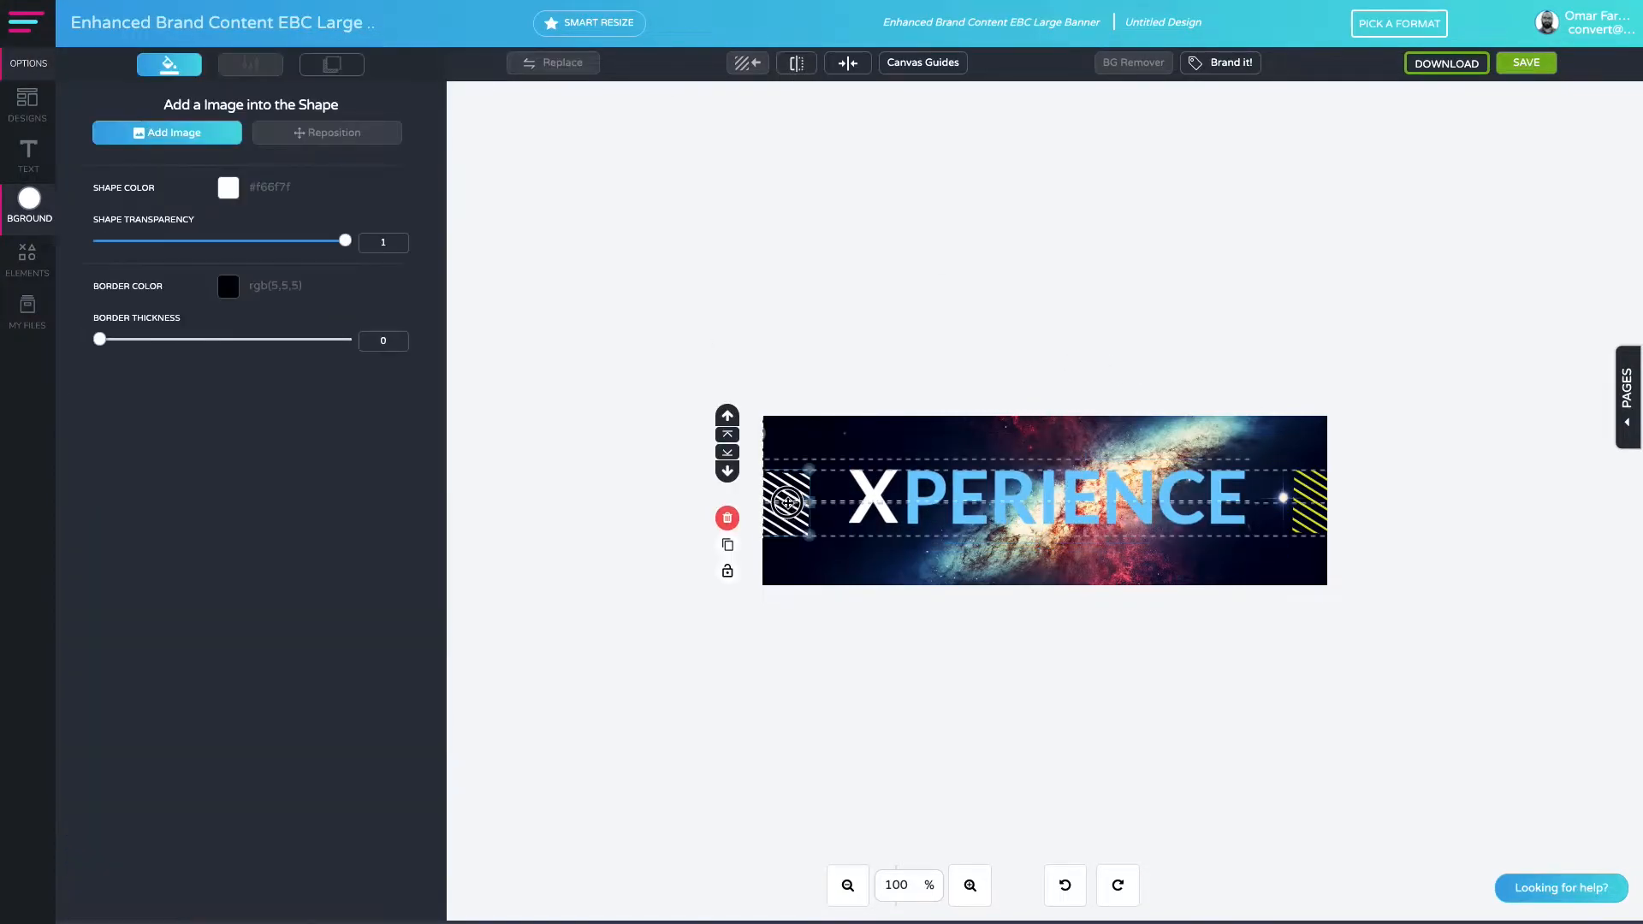
left_click(847, 62)
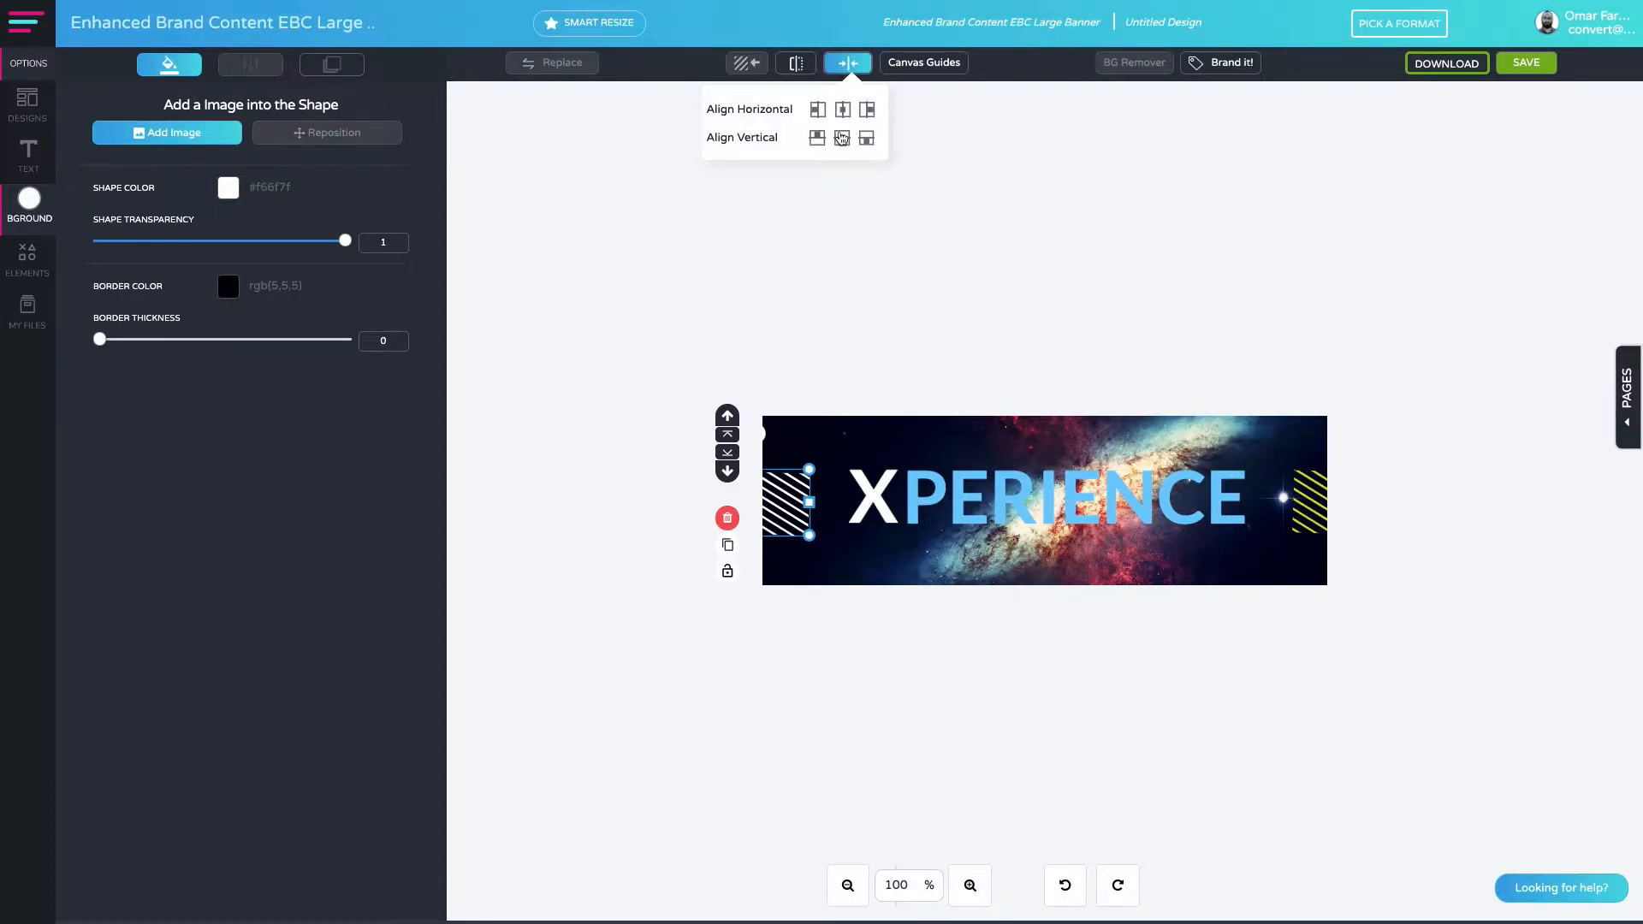
left_click(841, 137)
left_click(1307, 516)
left_click(847, 63)
left_click(842, 137)
left_click(1337, 515)
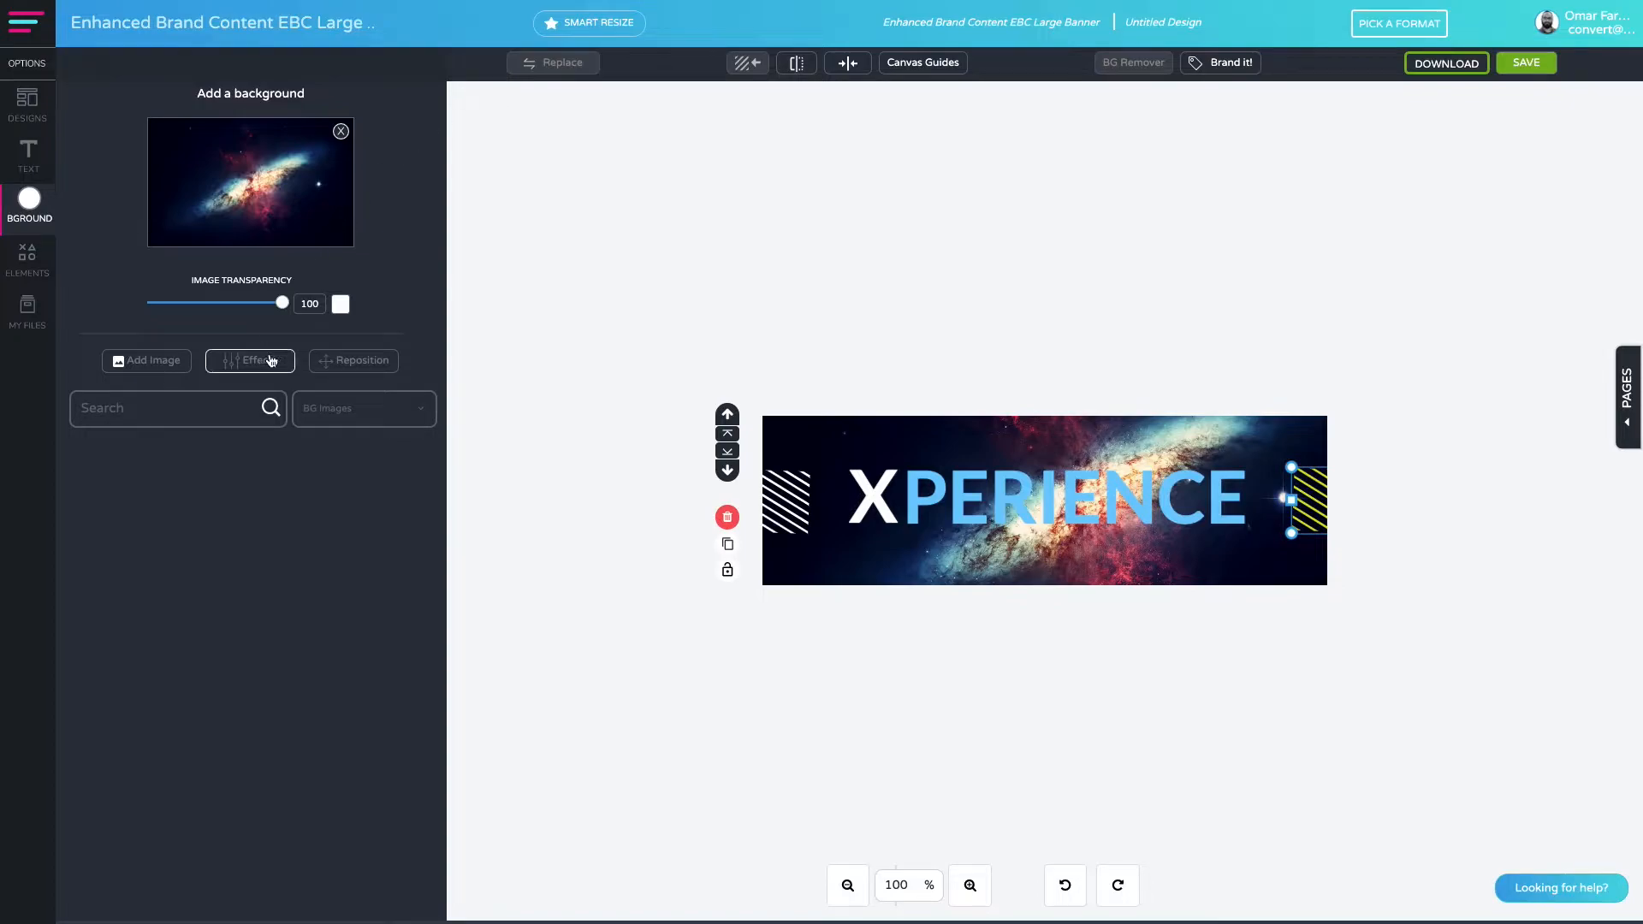
Set the background colour and the yellow striped shape to the palette's light blue.
left_click(341, 304)
left_click(689, 328)
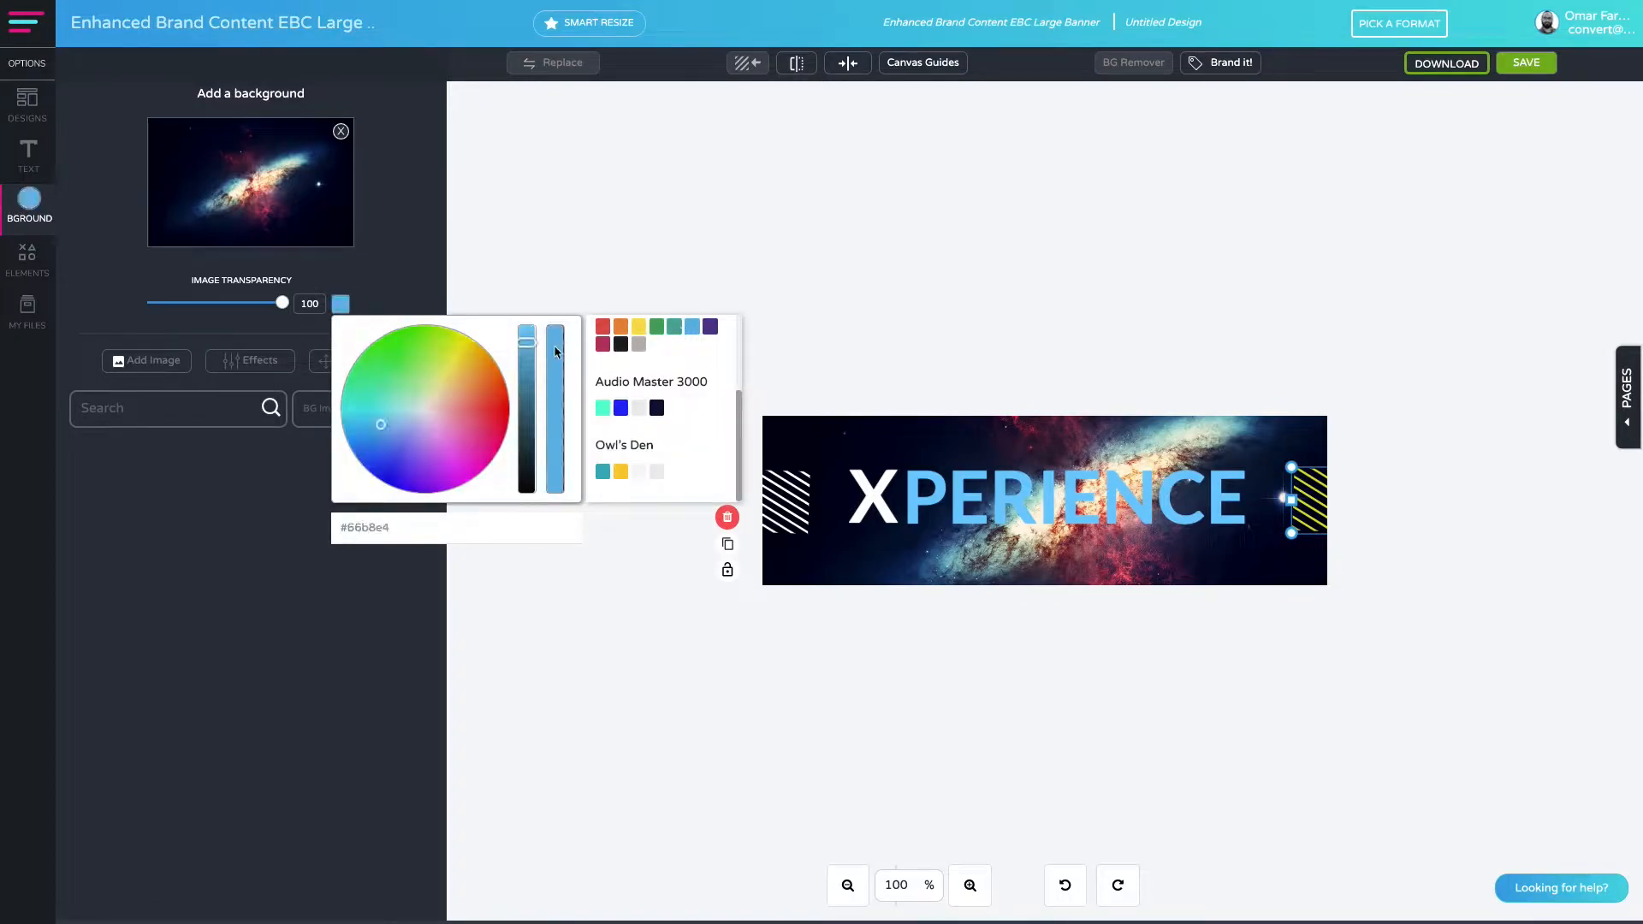
left_click(1307, 498)
left_click(242, 192)
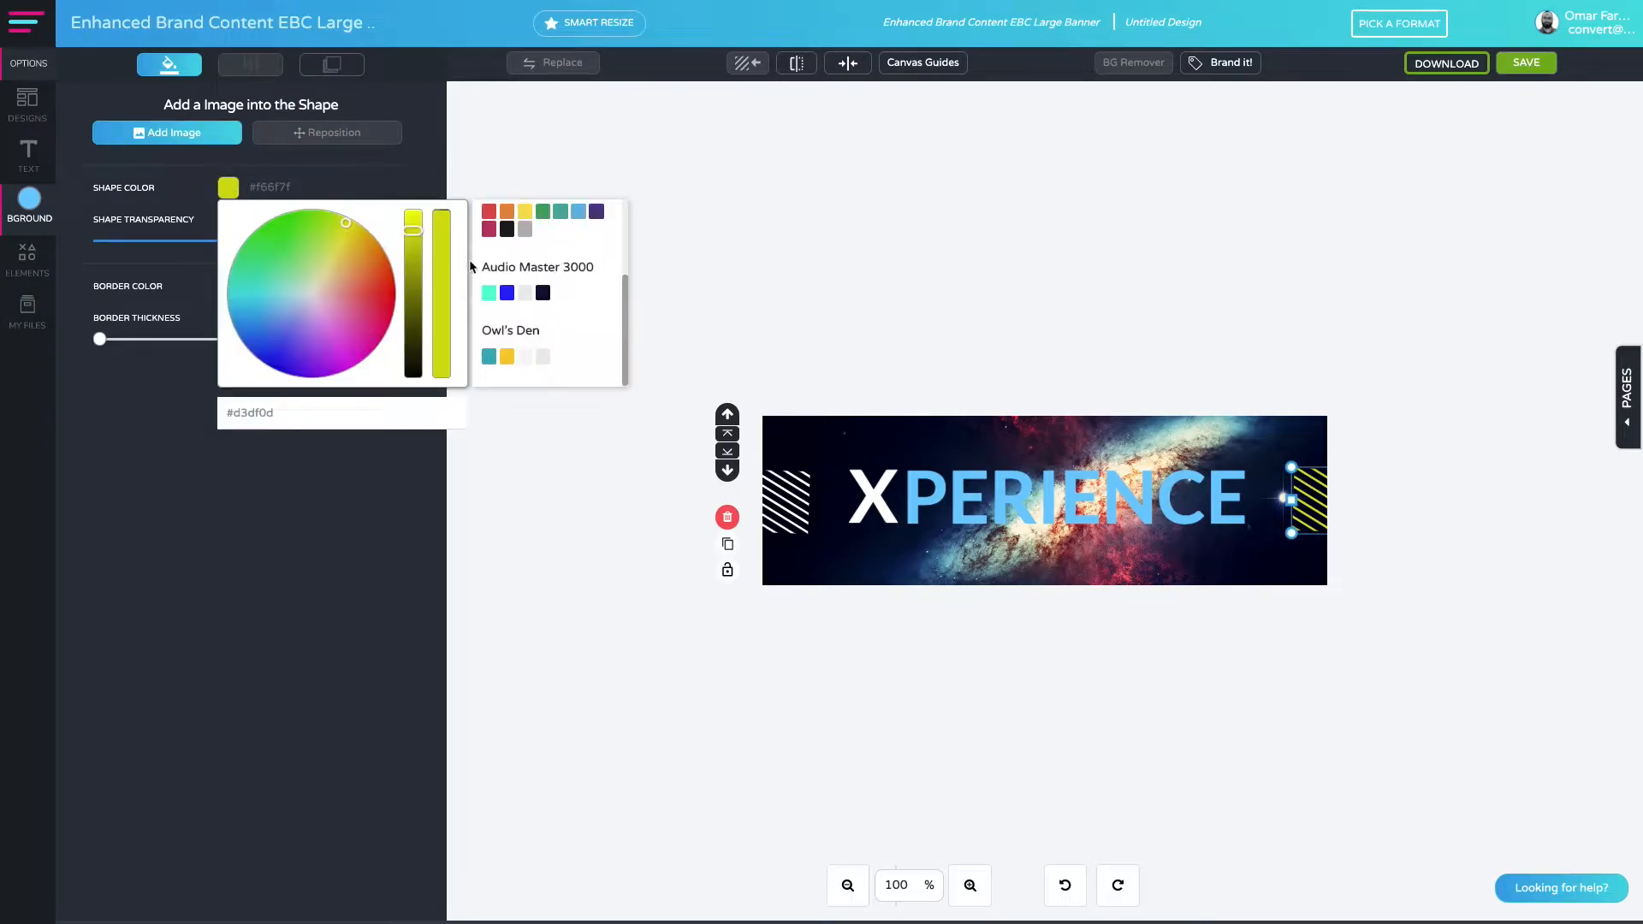
left_click(579, 212)
left_click(455, 165)
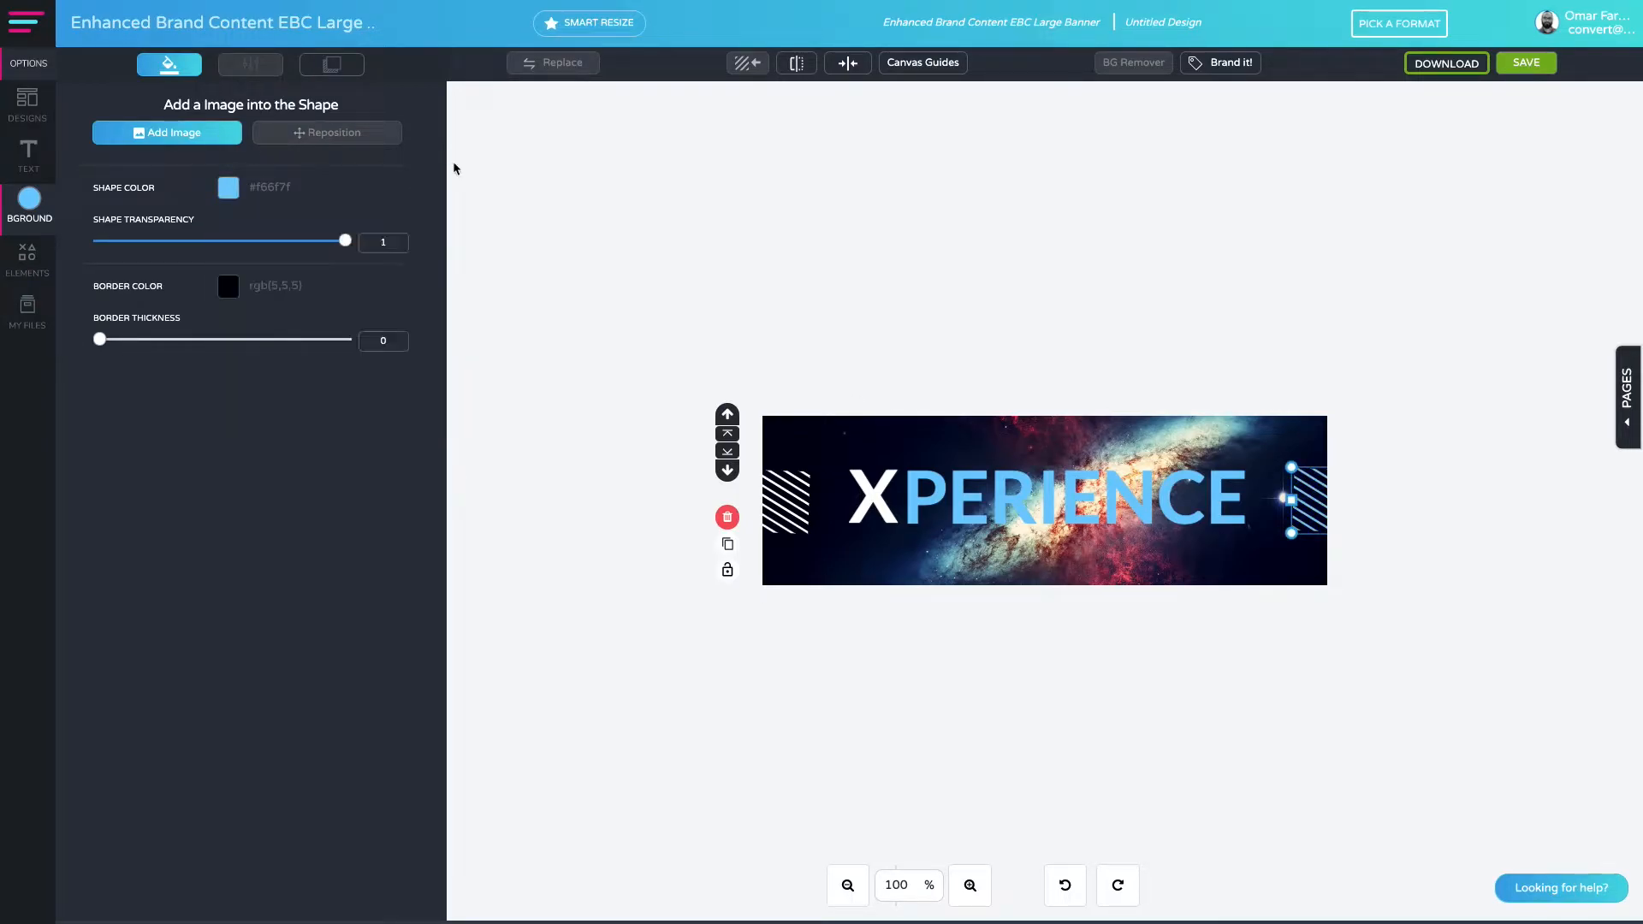
Darken the galaxy background image with a black fill of 28 and set its contrast to 0.13709.
left_click(1071, 294)
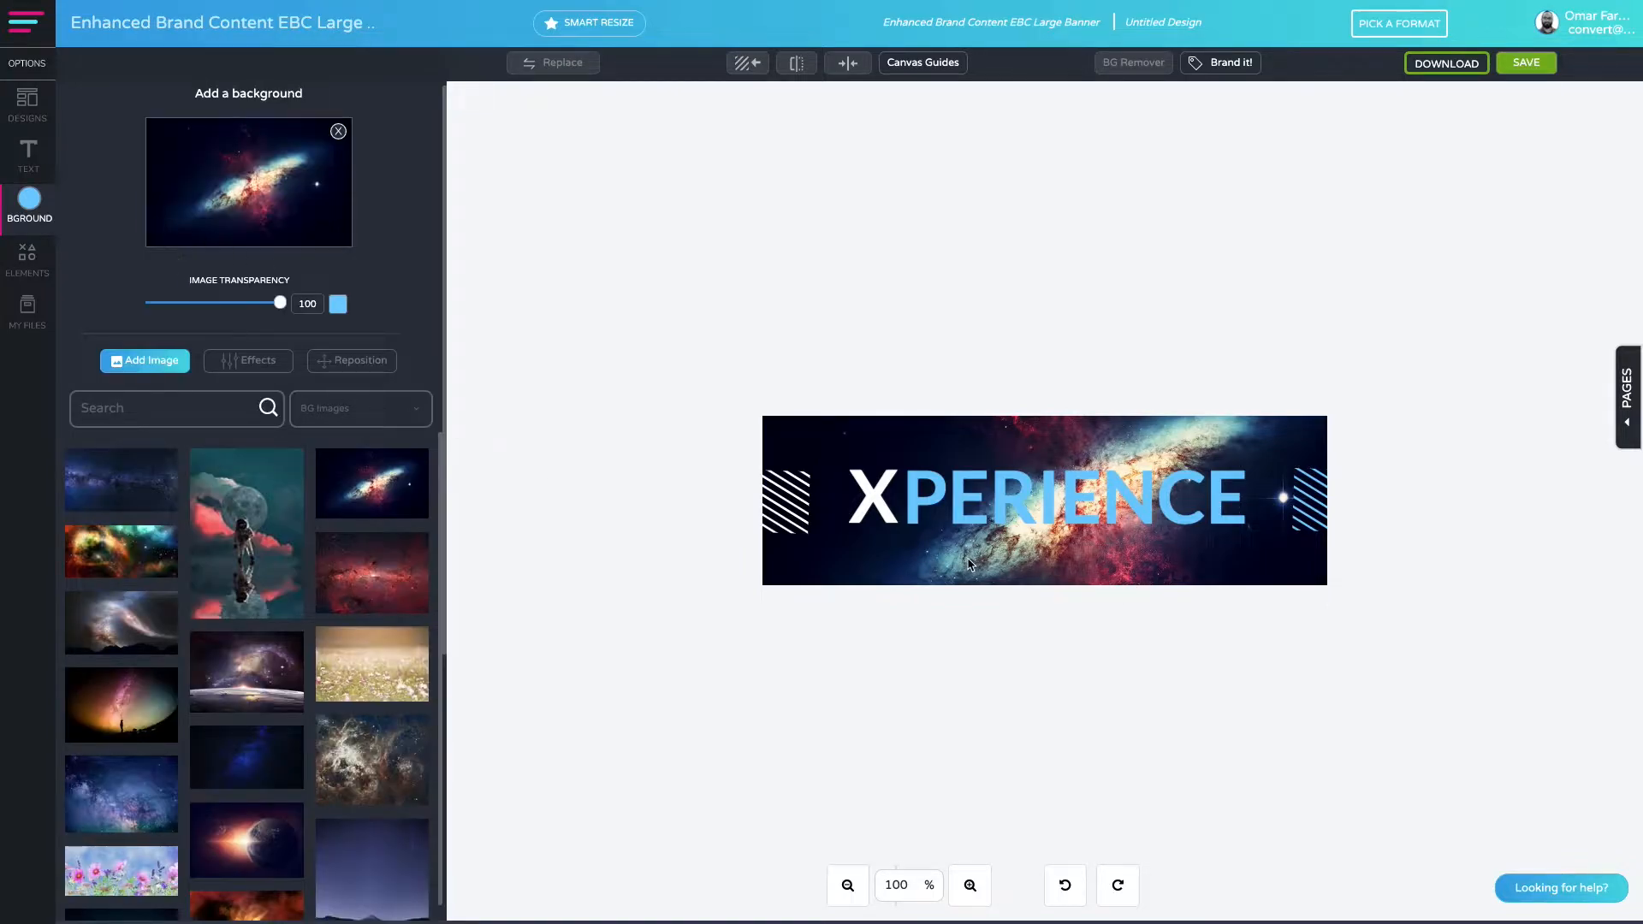
left_click(248, 360)
left_click_drag(100, 631, 168, 631)
left_click_drag(222, 707, 237, 705)
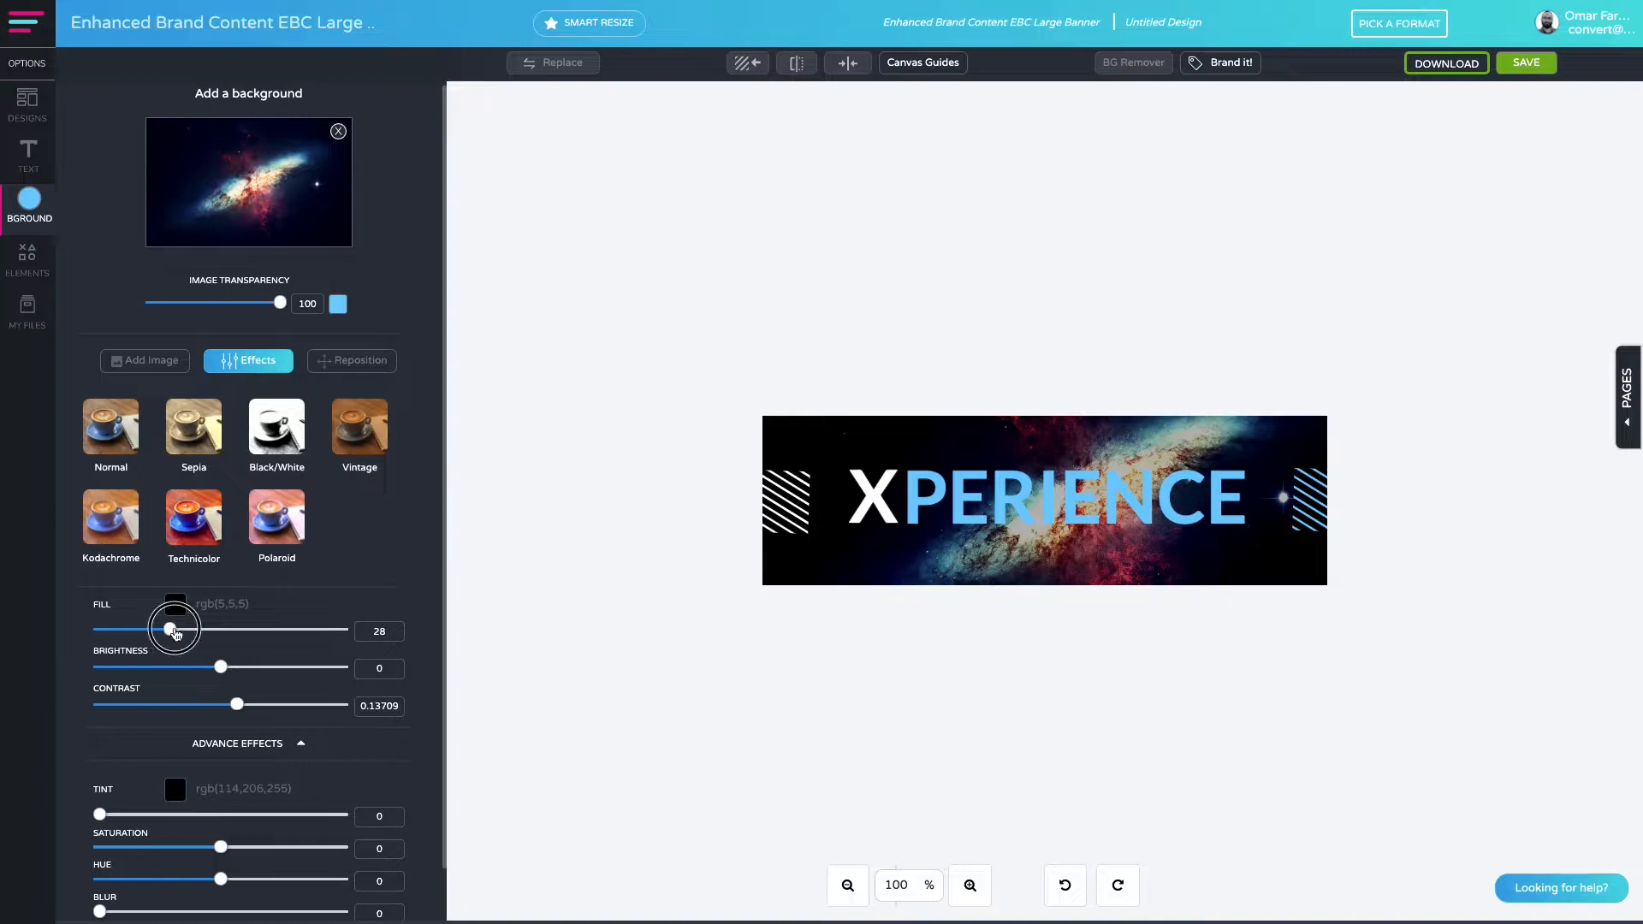
Change the background's fill colour to dark navy #0b0f37 at 45 and apply the Polaroid effect.
left_click(175, 604)
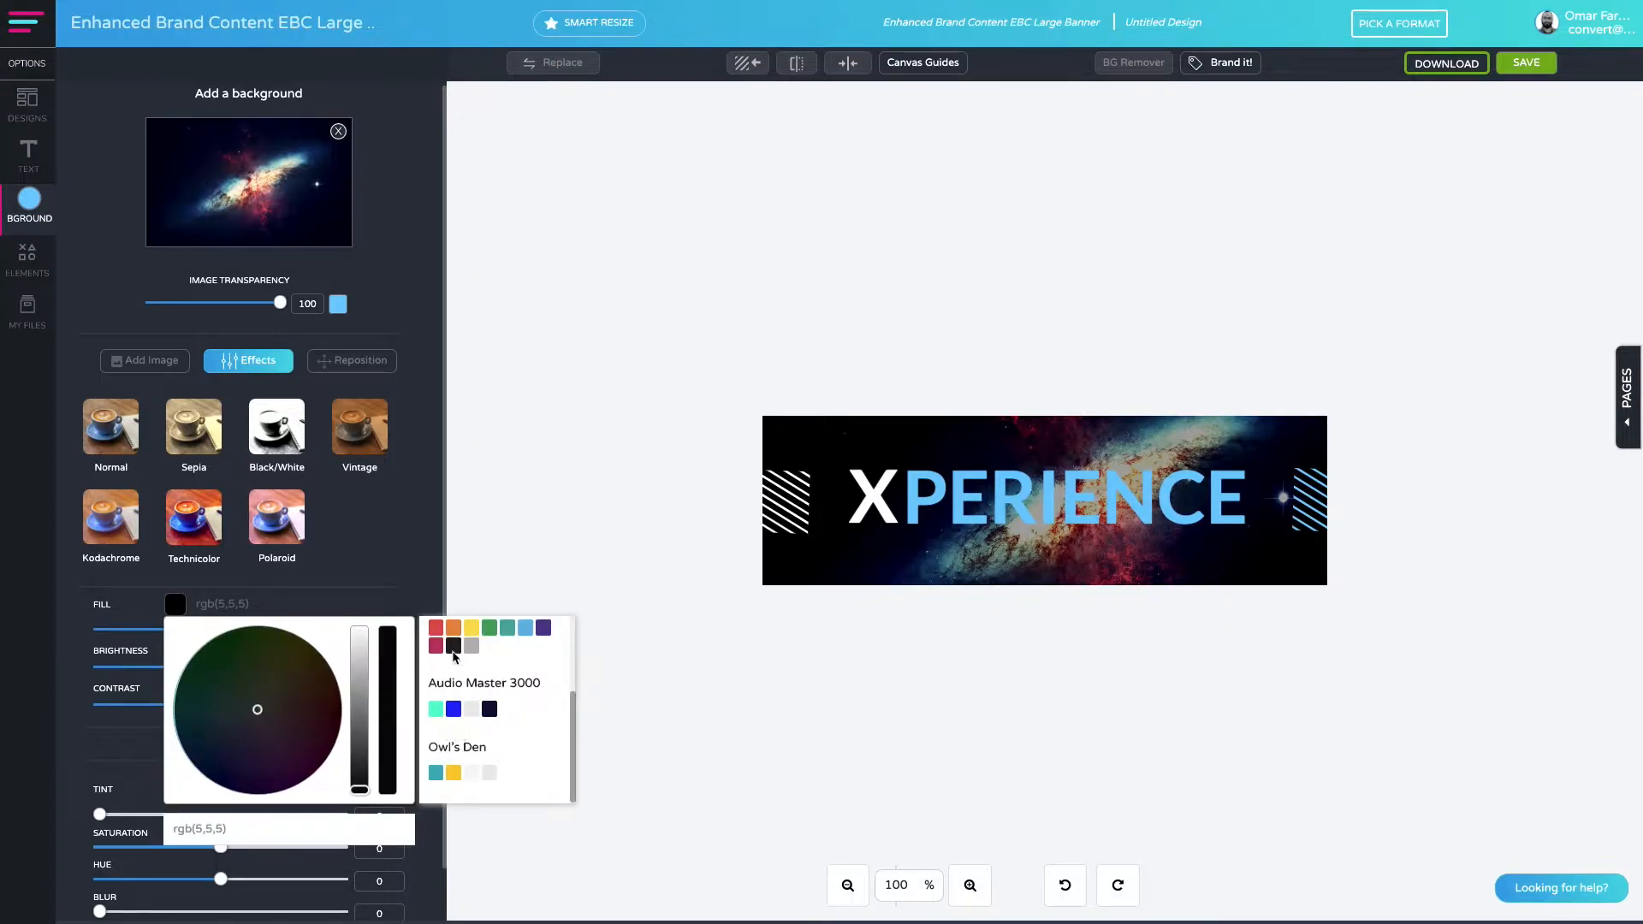
left_click(451, 647)
left_click(487, 710)
left_click(272, 581)
left_click_drag(189, 632, 209, 630)
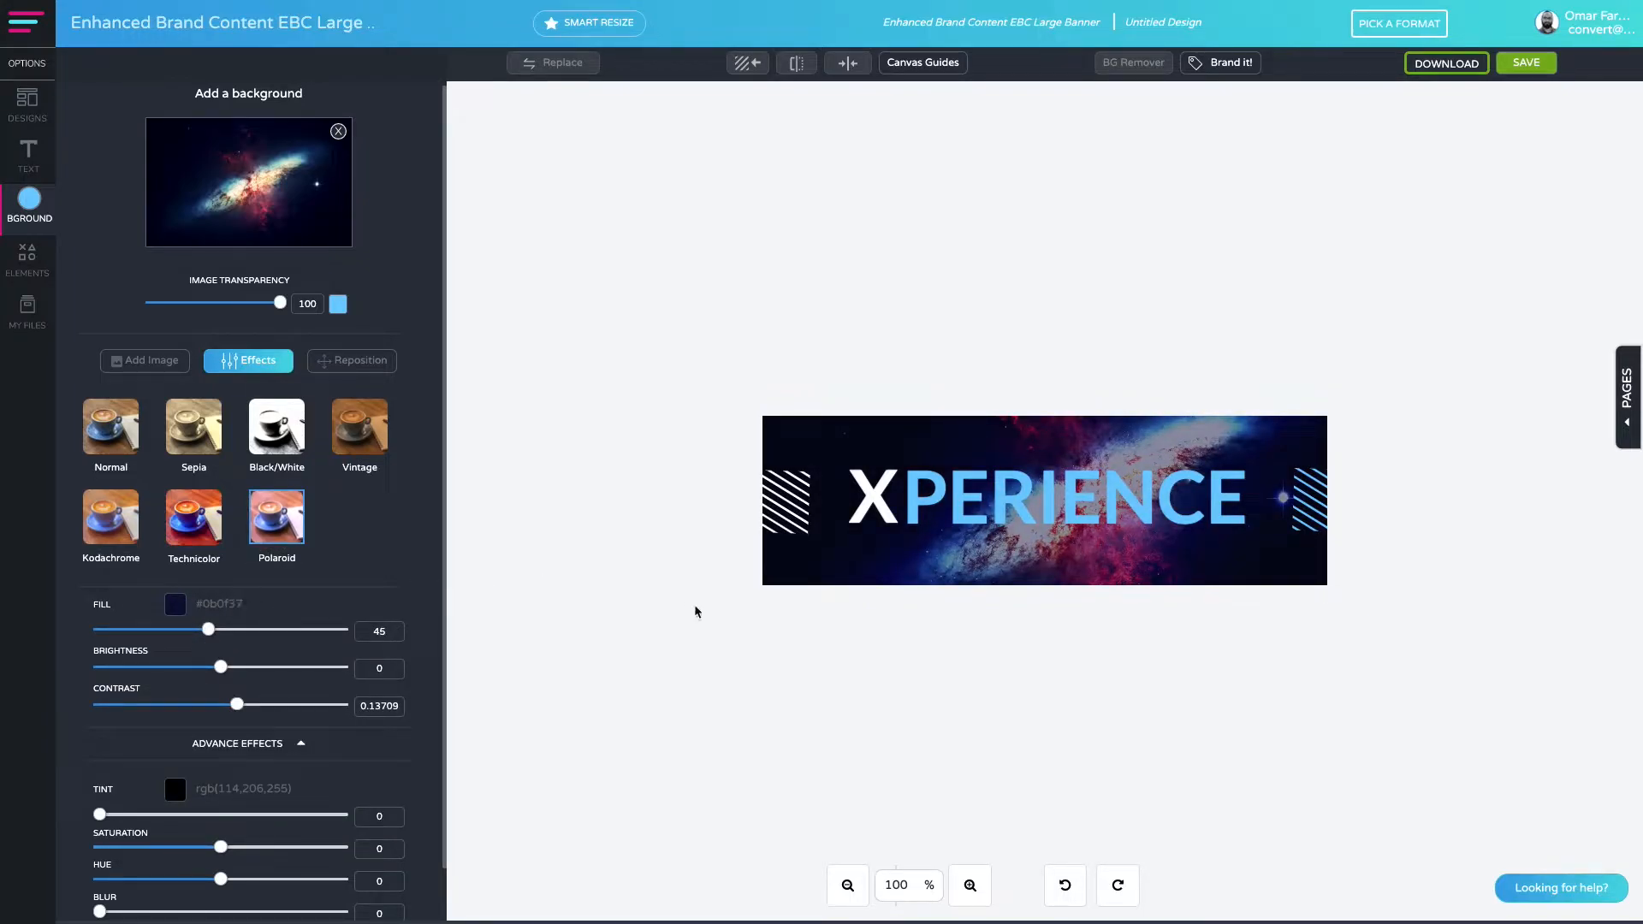
Move the "XPERIENCE" headline slightly down to the vertical middle of the banner and fine-tune its horizontal position.
left_click_drag(1005, 528, 1026, 554)
key("Left")
key("Left")
key("Up")
key("Left")
key("Left")
key("Up")
key("Right")
key("Right")
key("Right")
key("Right")
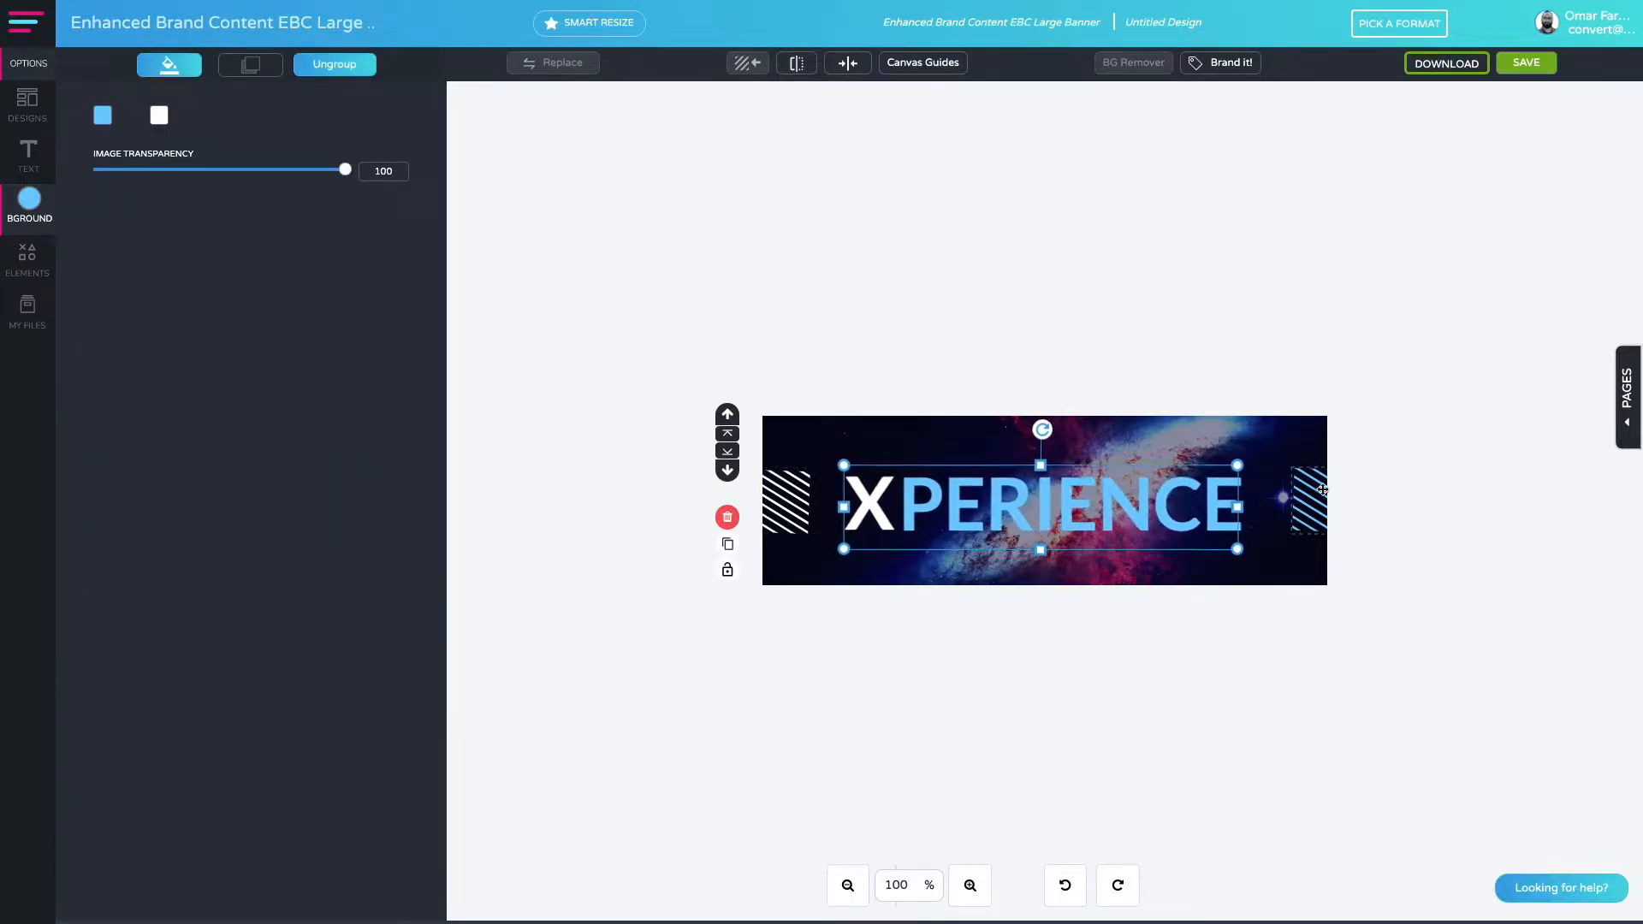
Nudge the light blue striped shape down and the headline slightly up so they line up.
left_click(1305, 514)
key("Down")
key("Down")
key("Down")
key("Down")
left_click(1197, 521)
key("Up")
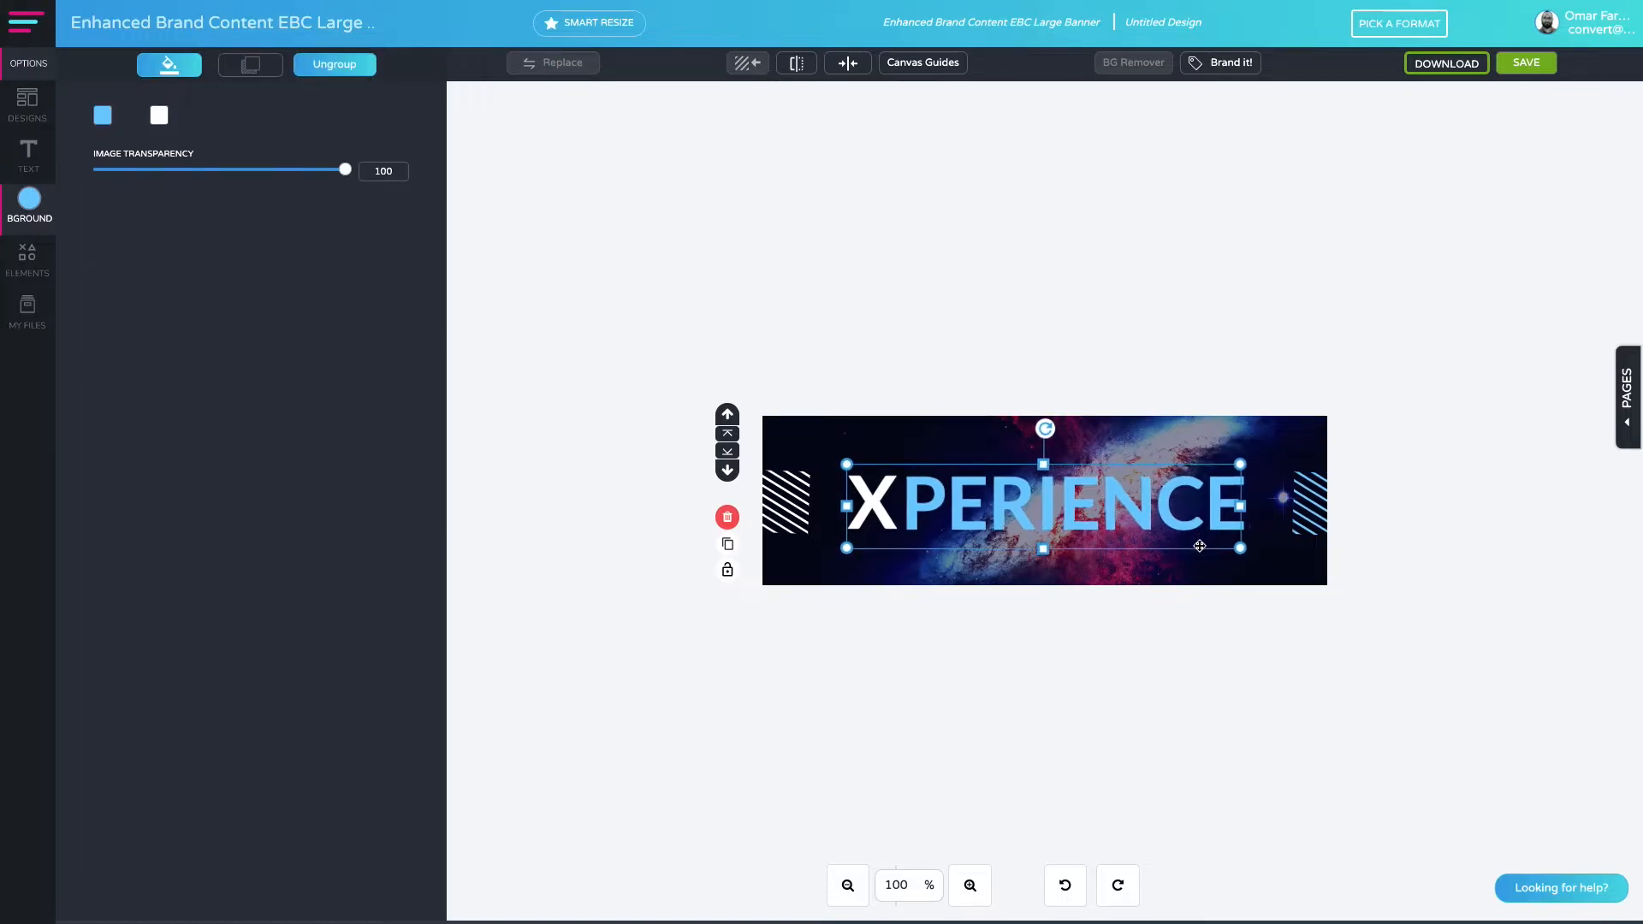
left_click(1203, 581)
Shift the "XPERIENCE" headline left until it sits close to the white striped shape.
left_click(1161, 514)
key("Left")
key("Left")
key("Left")
key("Left")
key("Left")
key("Left")
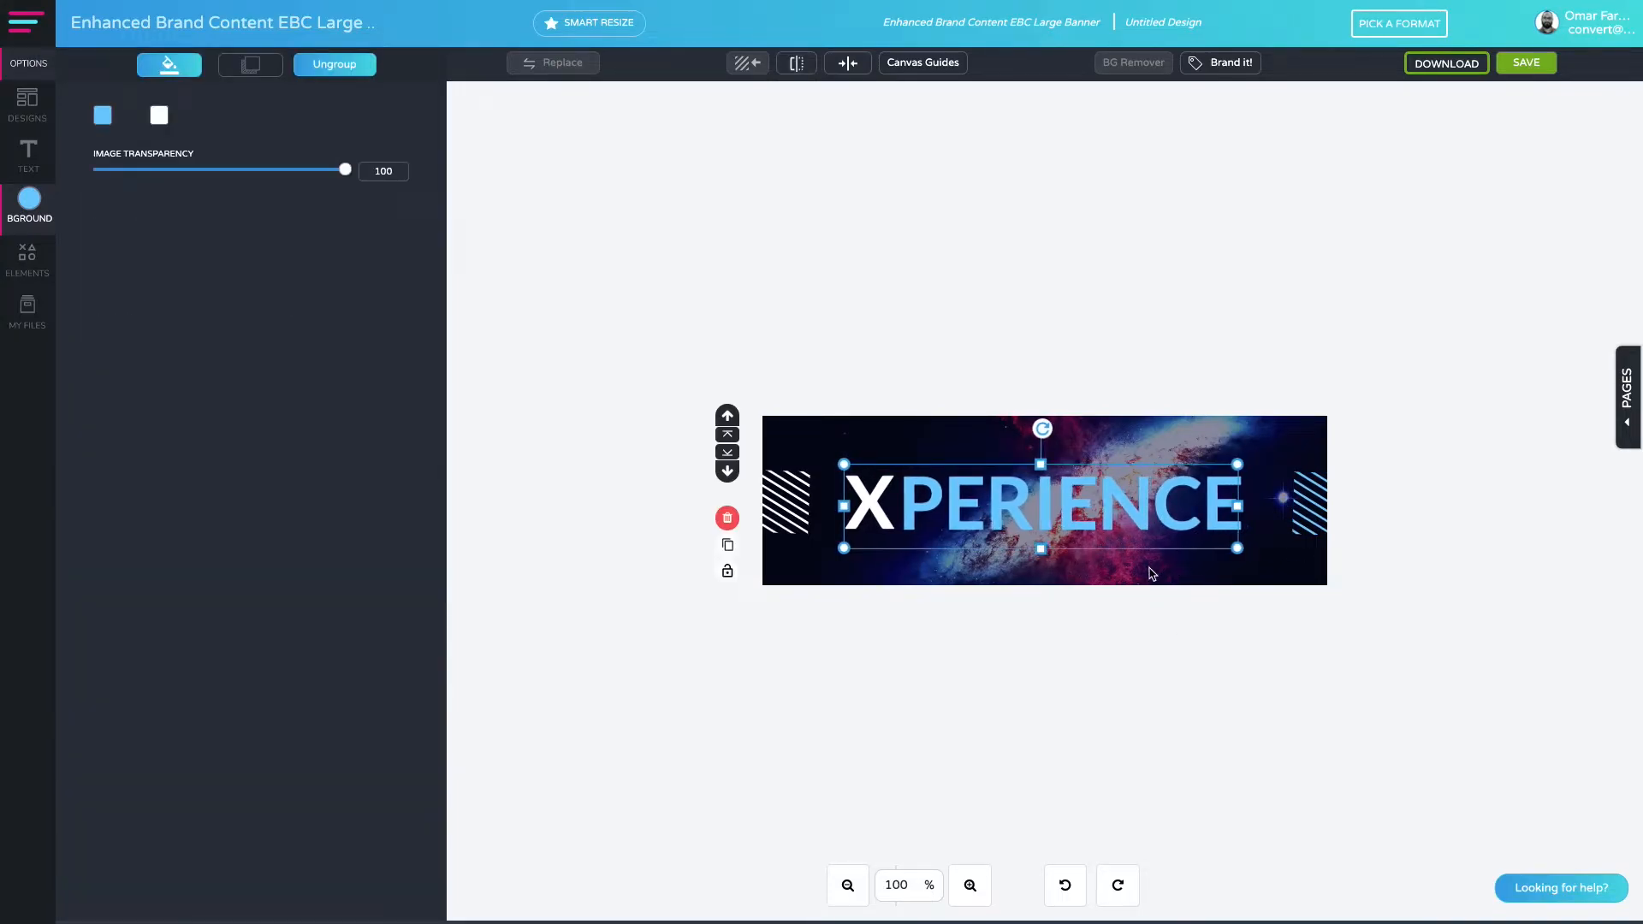
key("Left")
key("Left")
key("Left")
key("Left")
key("Left")
key("Left")
key("Left")
key("Left")
key("Left")
key("Left")
key("Left")
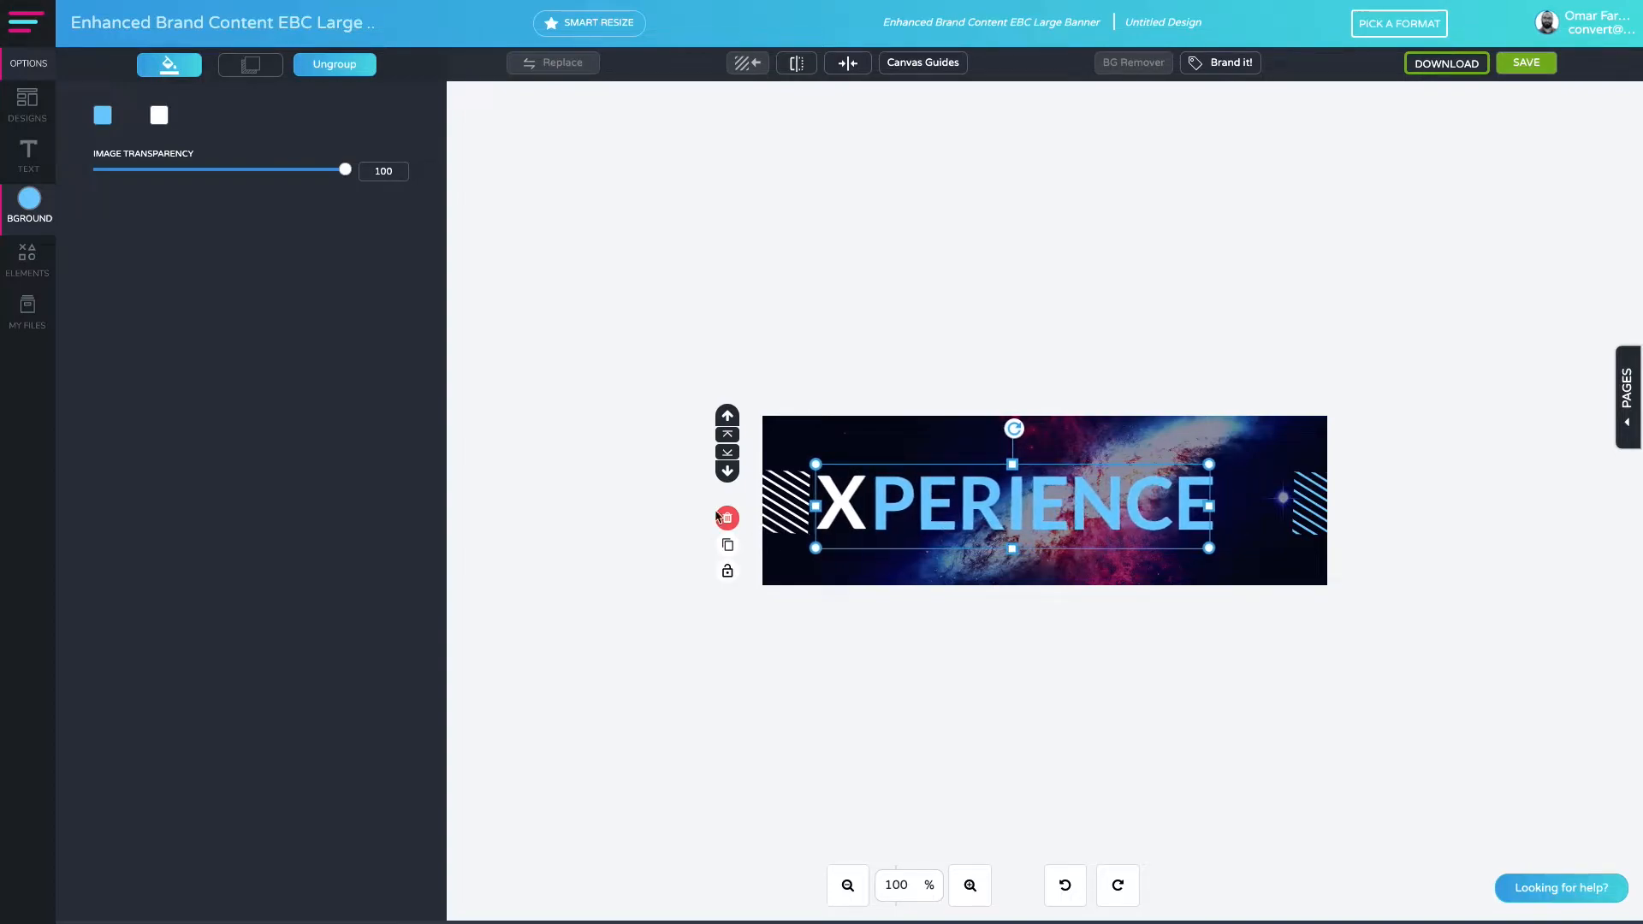
Nudge the white striped shape left, partly past the banner's edge, to open a gap before the "X".
left_click(777, 506)
key("Left")
key("Left")
key("Left")
key("Left")
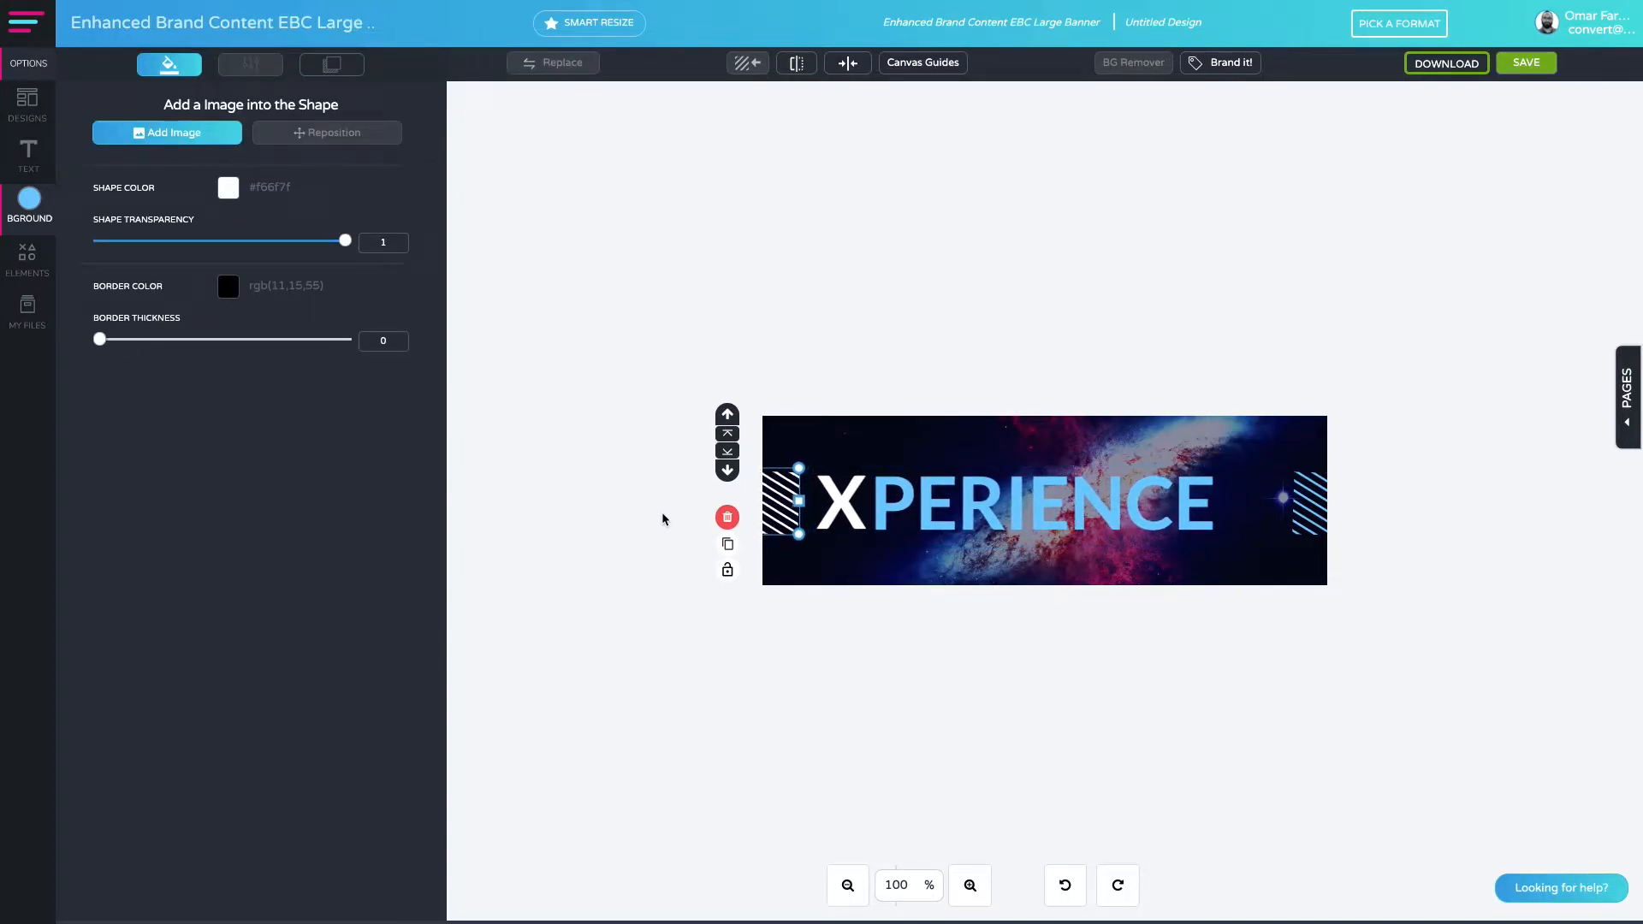
Try enlarging the light blue striped shape beyond the banner's height and pushing it partly off the right edge.
left_click(1323, 519)
left_click_drag(1317, 526, 1181, 572)
left_click_drag(1258, 473, 1334, 493)
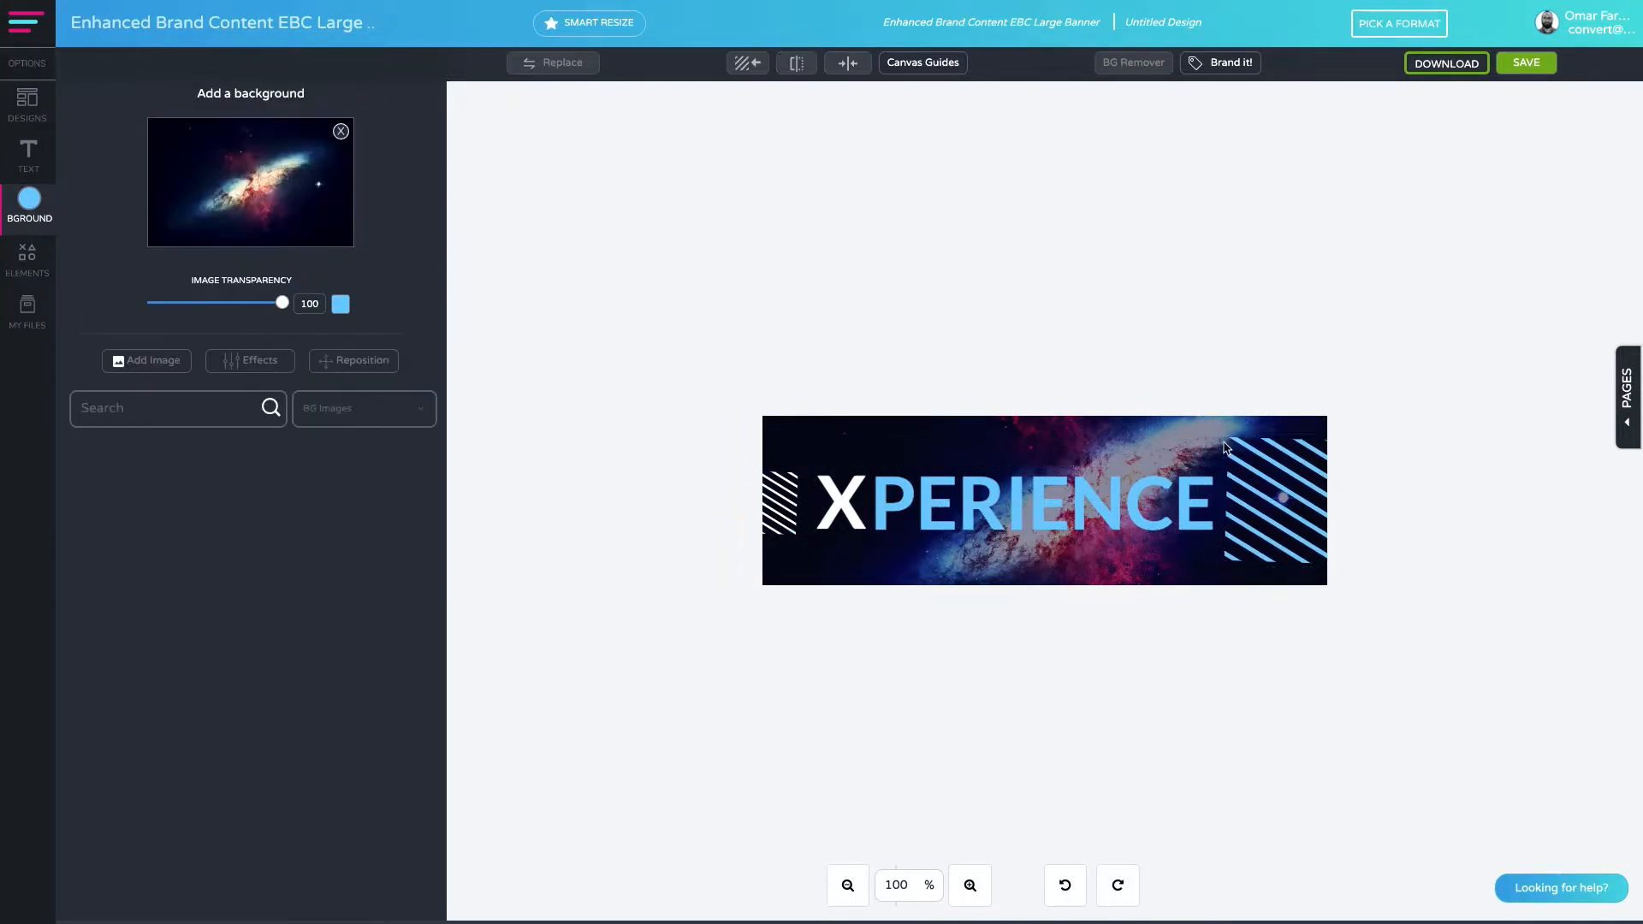
left_click(1230, 443)
left_click_drag(1225, 437, 1132, 389)
left_click(1264, 468)
left_click_drag(1264, 468, 1415, 495)
left_click(1269, 630)
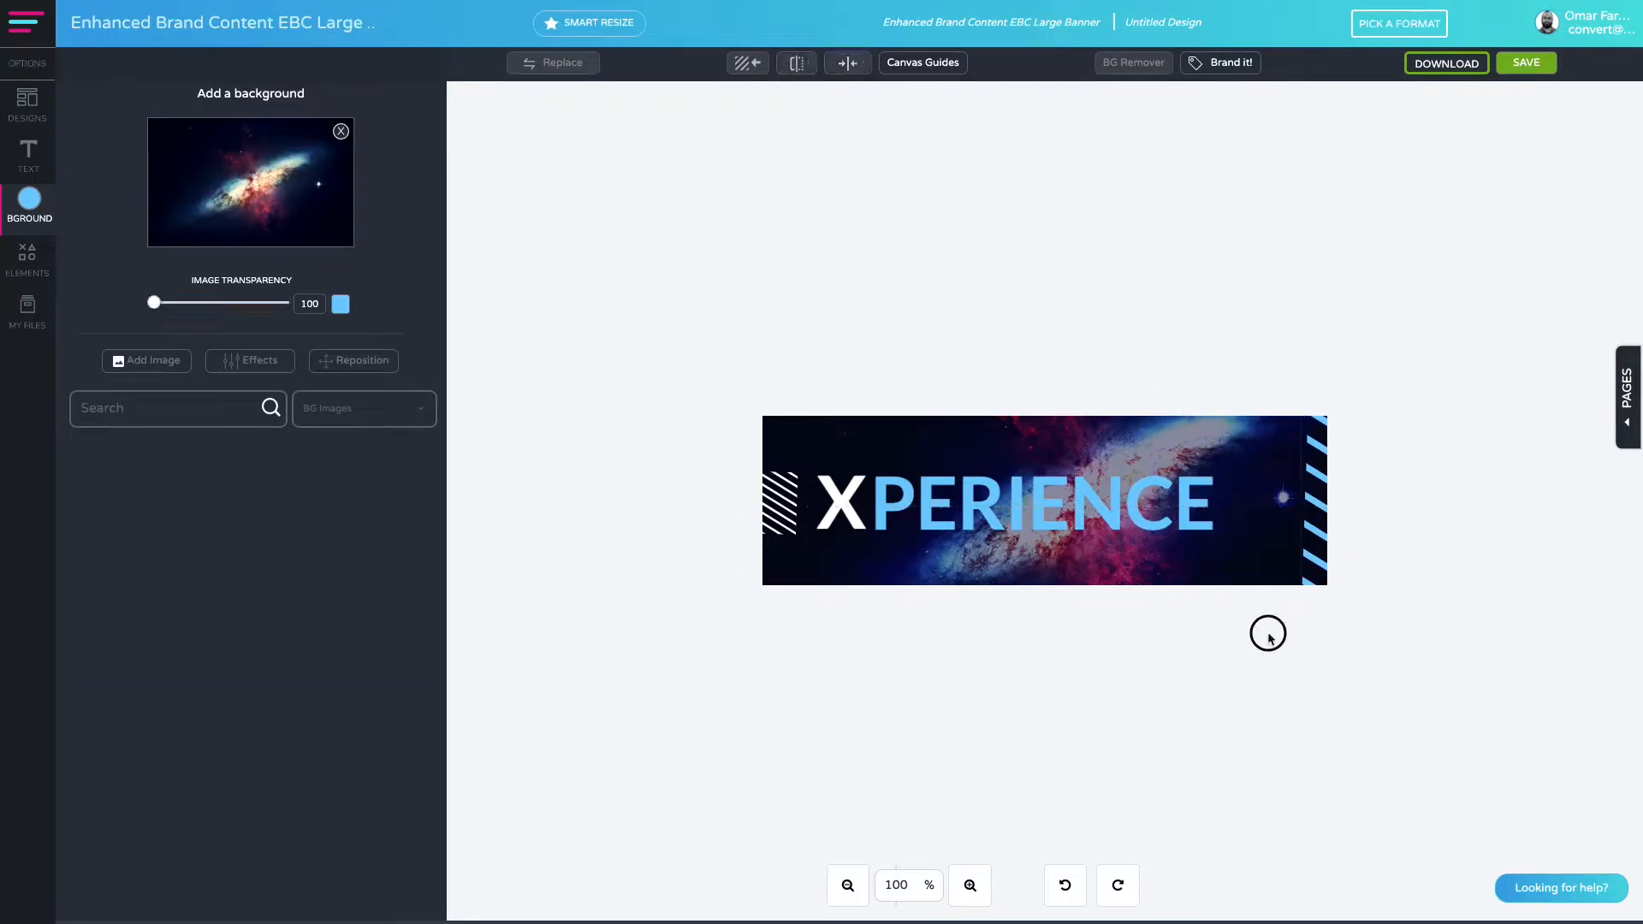
Delete the light blue striped shape from the right end of the banner.
left_click(1324, 536)
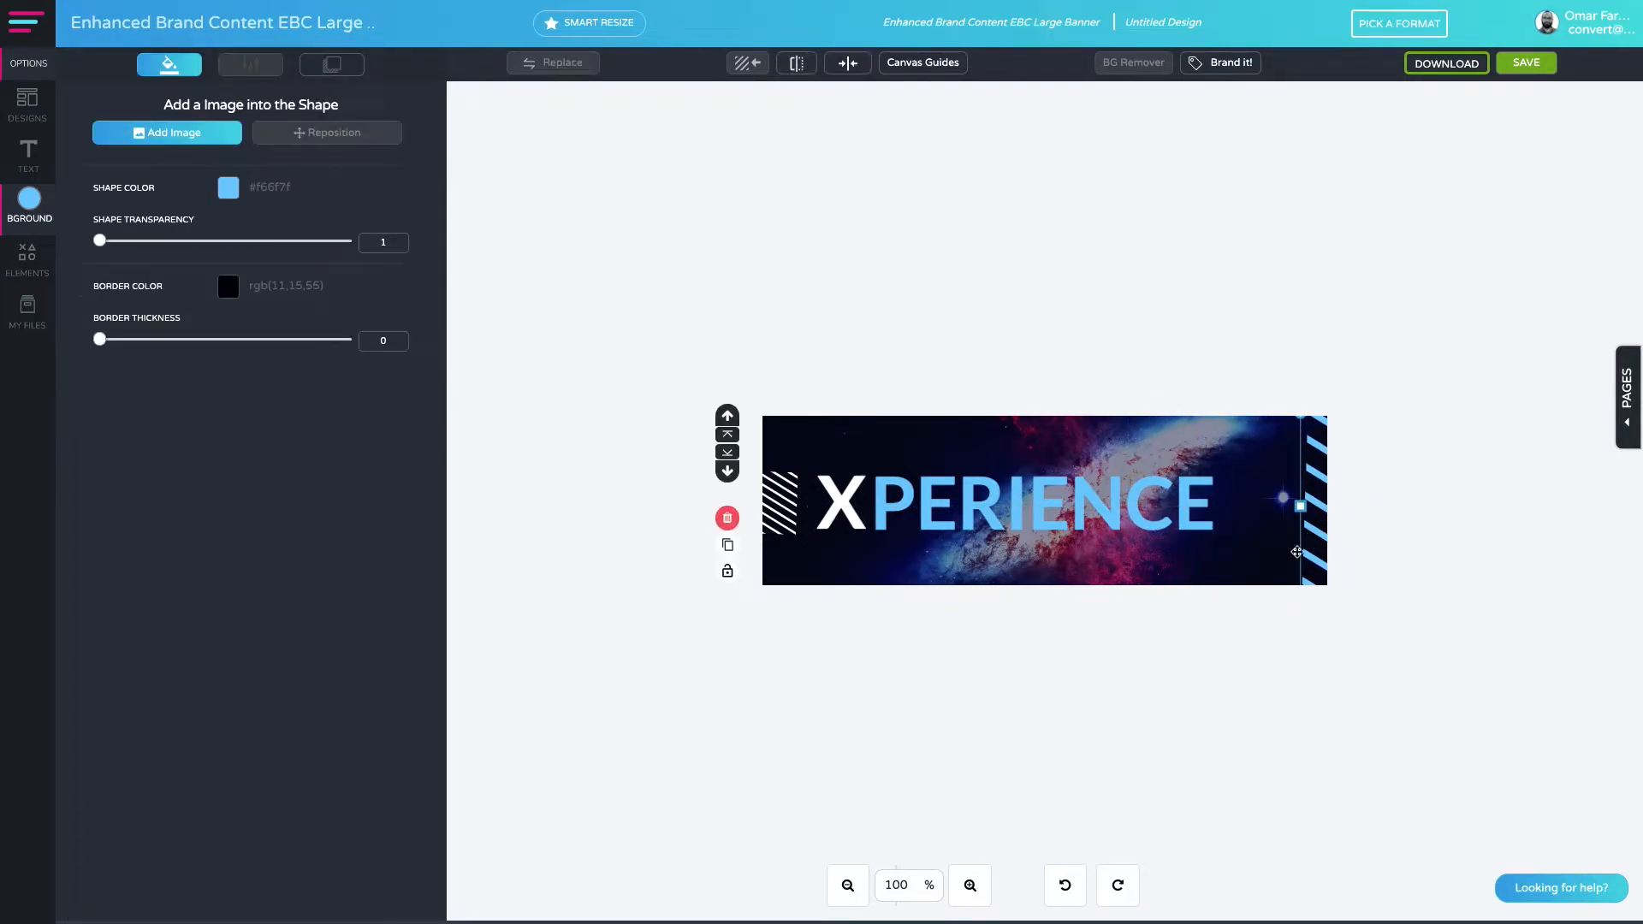
left_click(726, 519)
left_click(957, 564)
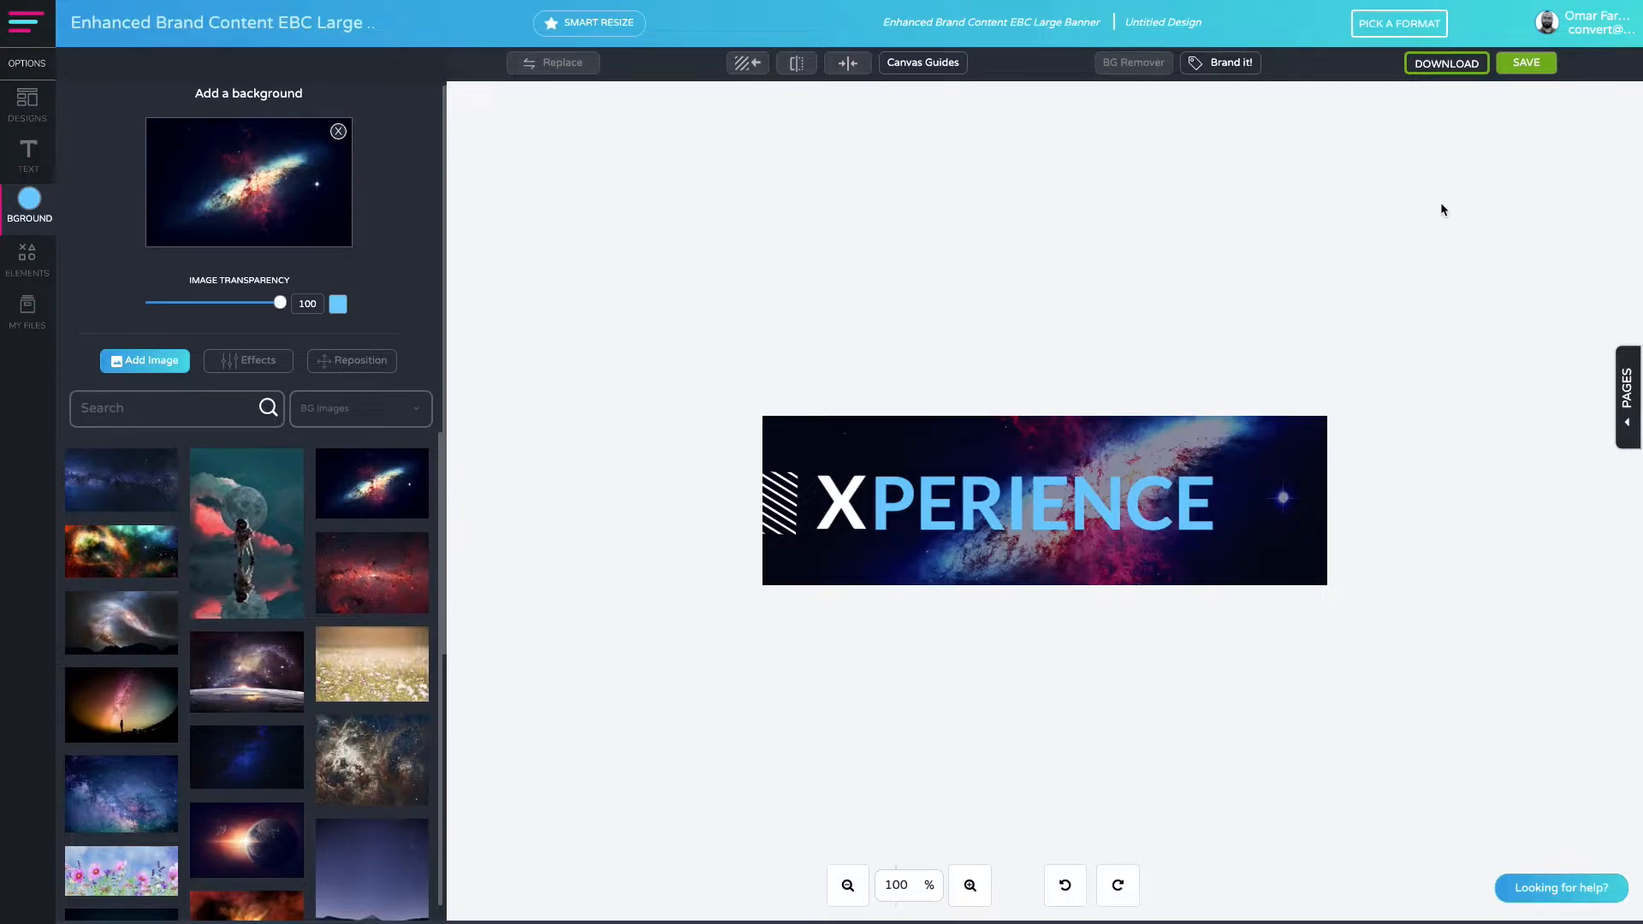
Download the banner as a Web Optimized JPG and dismiss the browser's download bar.
left_click(1418, 72)
left_click(1417, 150)
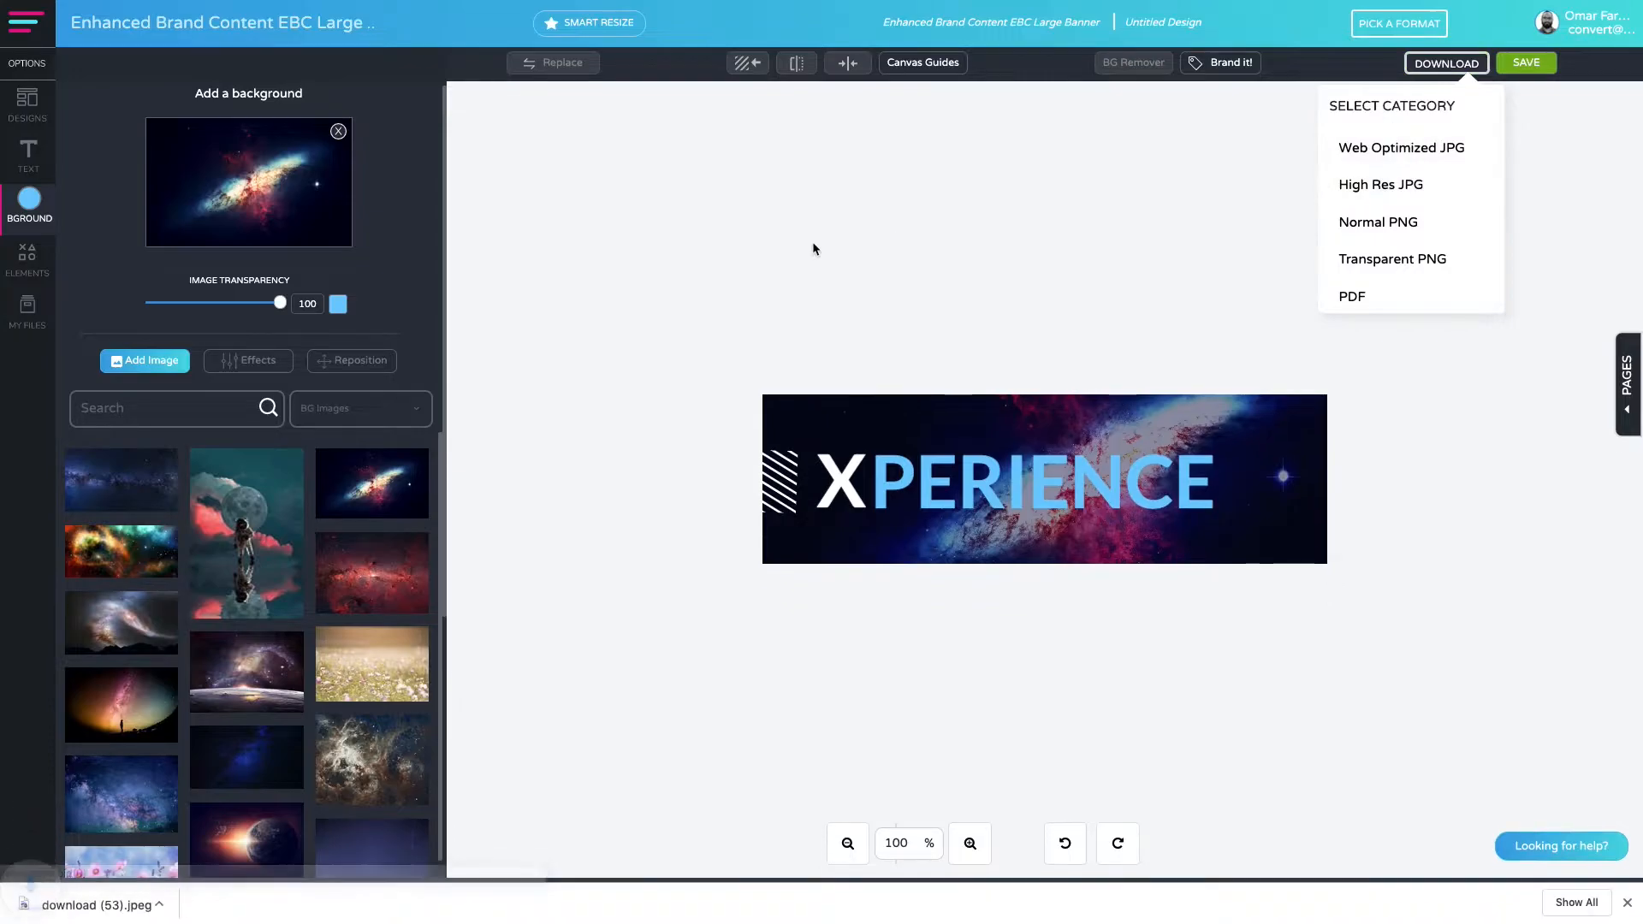
left_click(1627, 903)
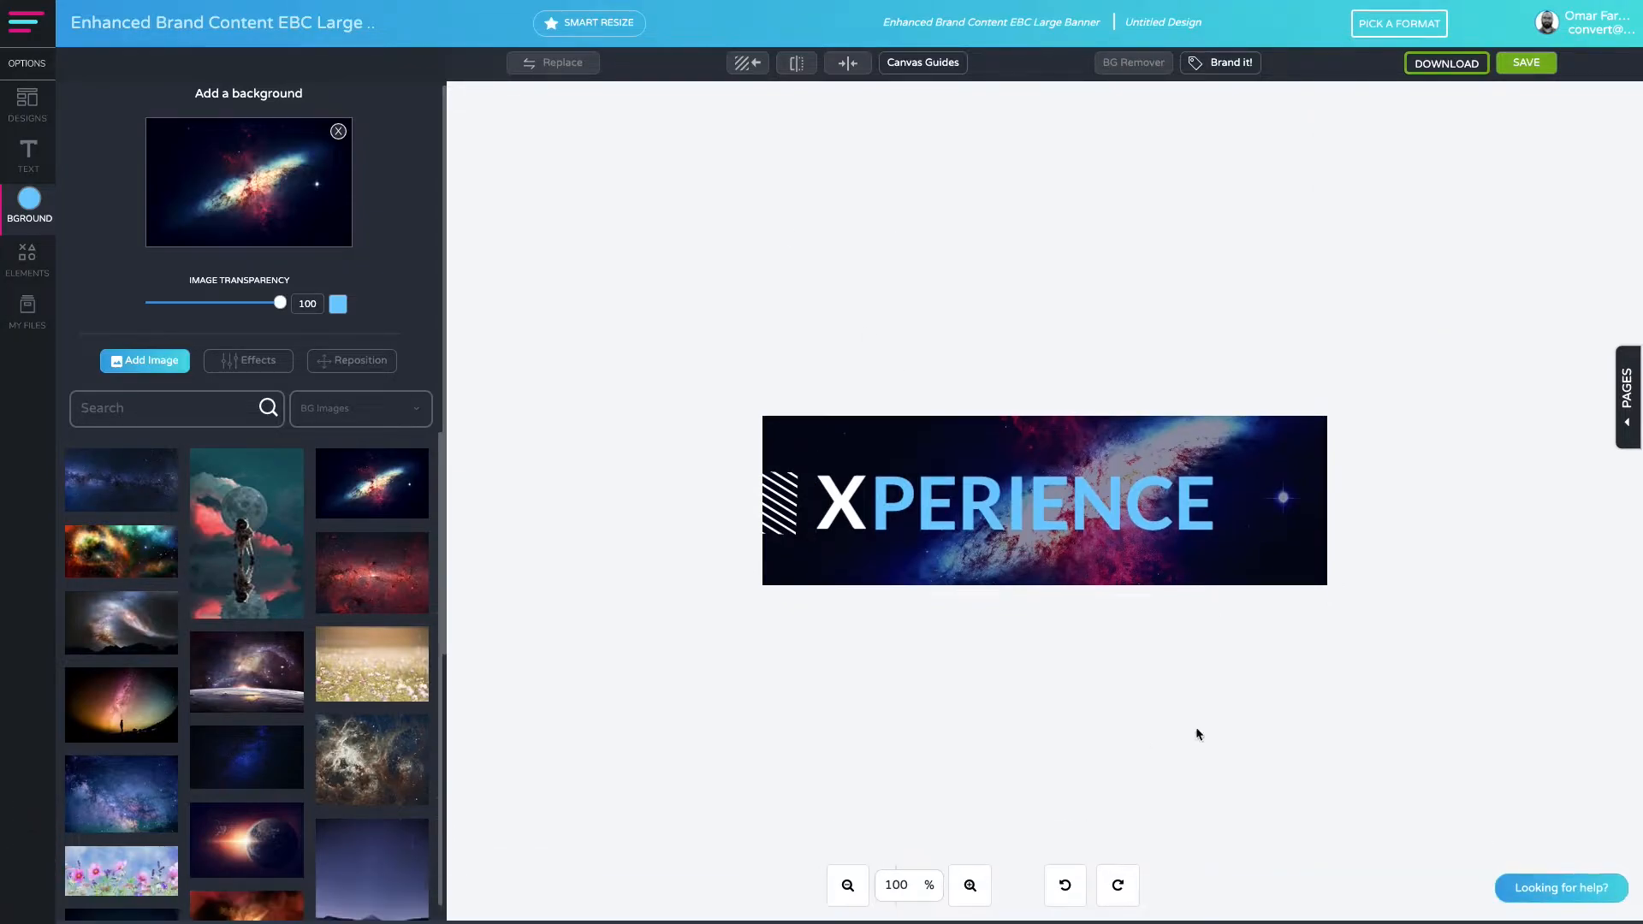
Load the EBC Header design from the VR Gear template set, continuing without saving the current project.
left_click(28, 103)
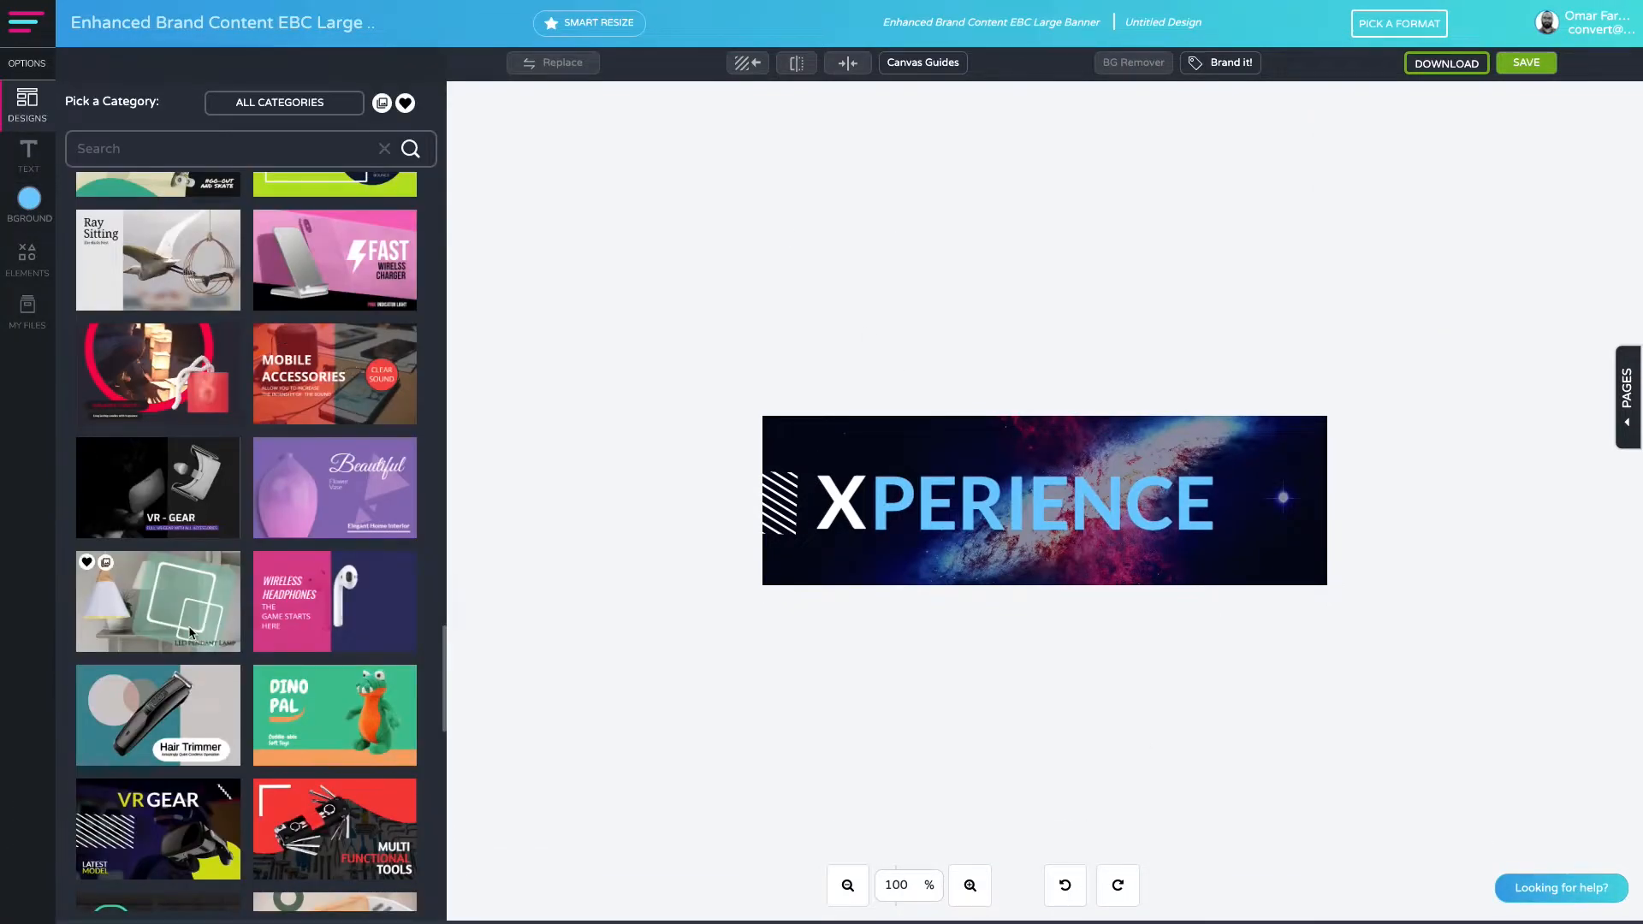
left_click(124, 784)
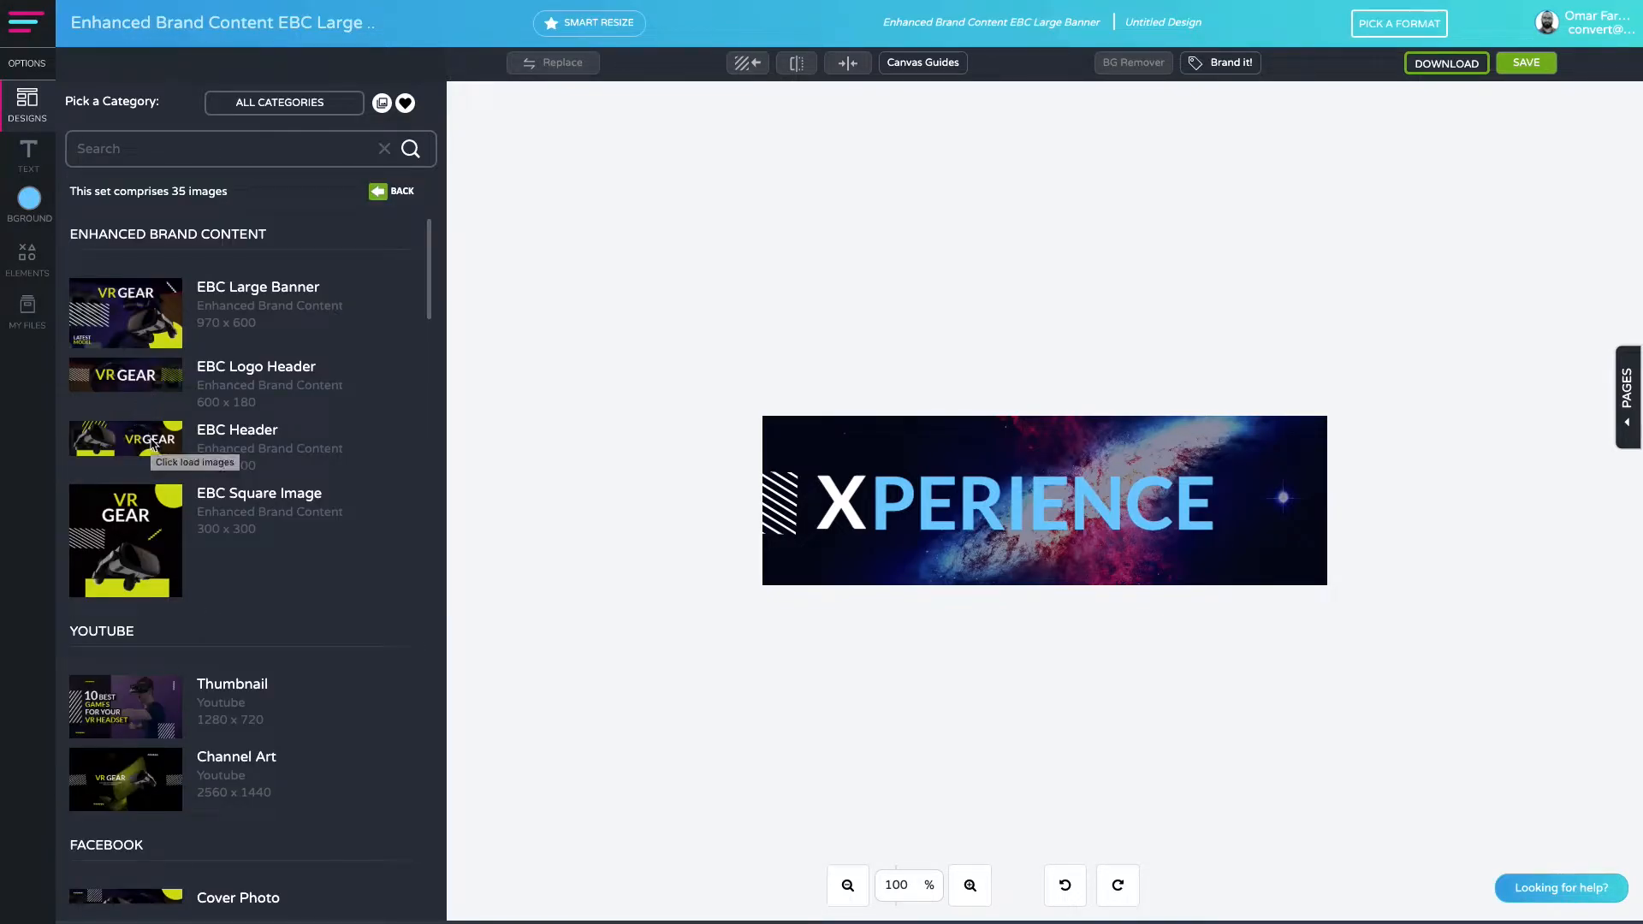
left_click(150, 440)
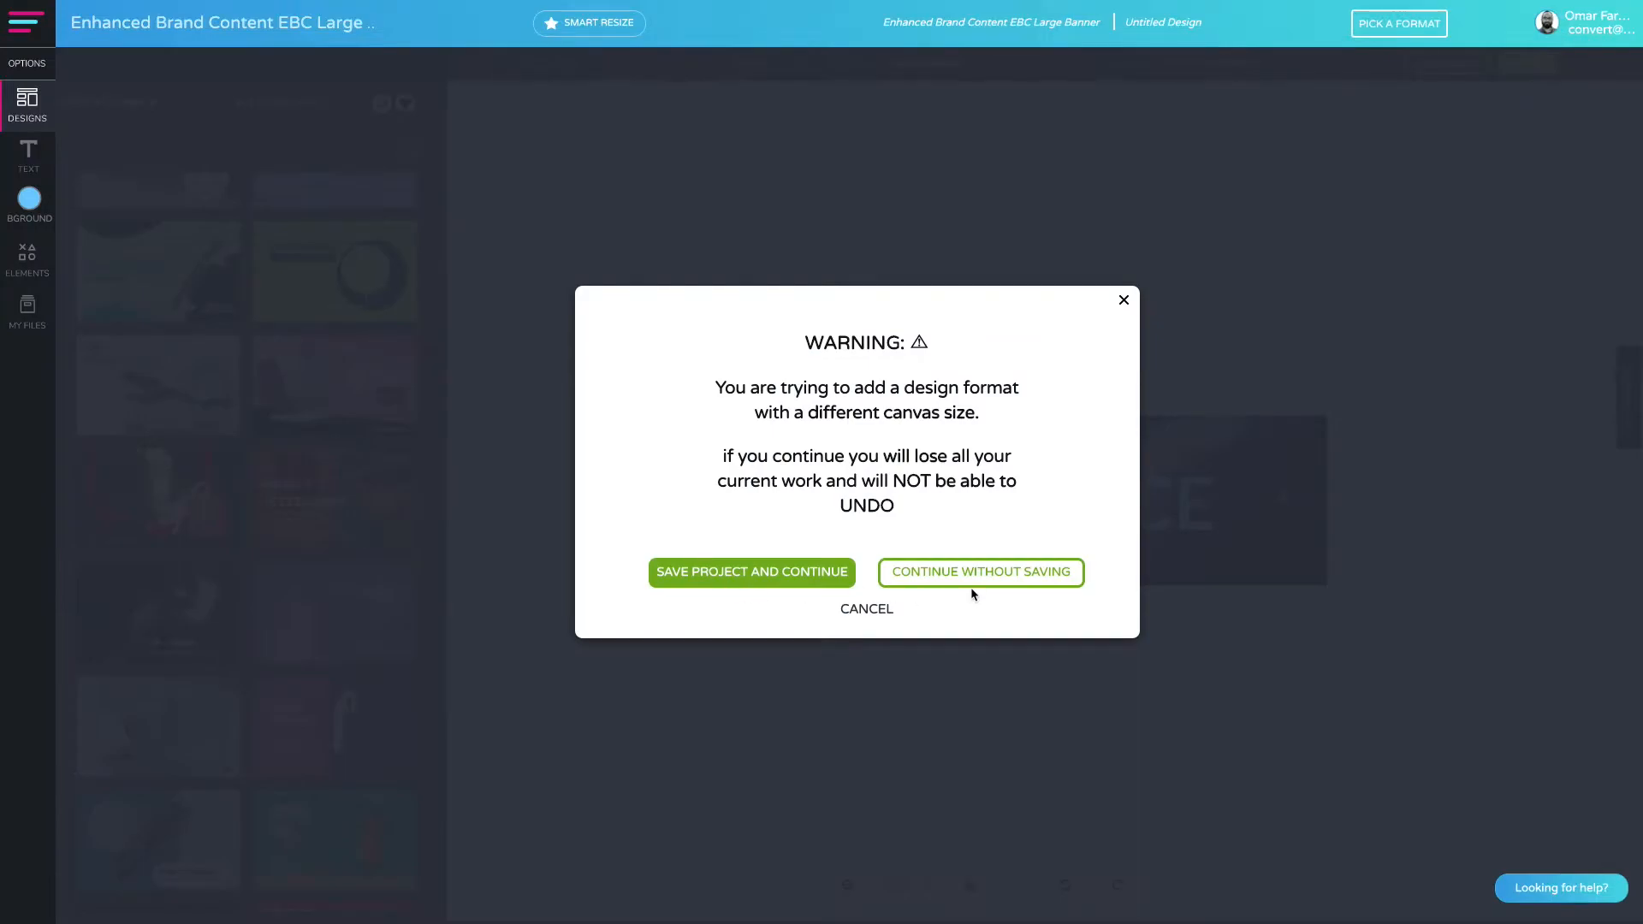
left_click(992, 575)
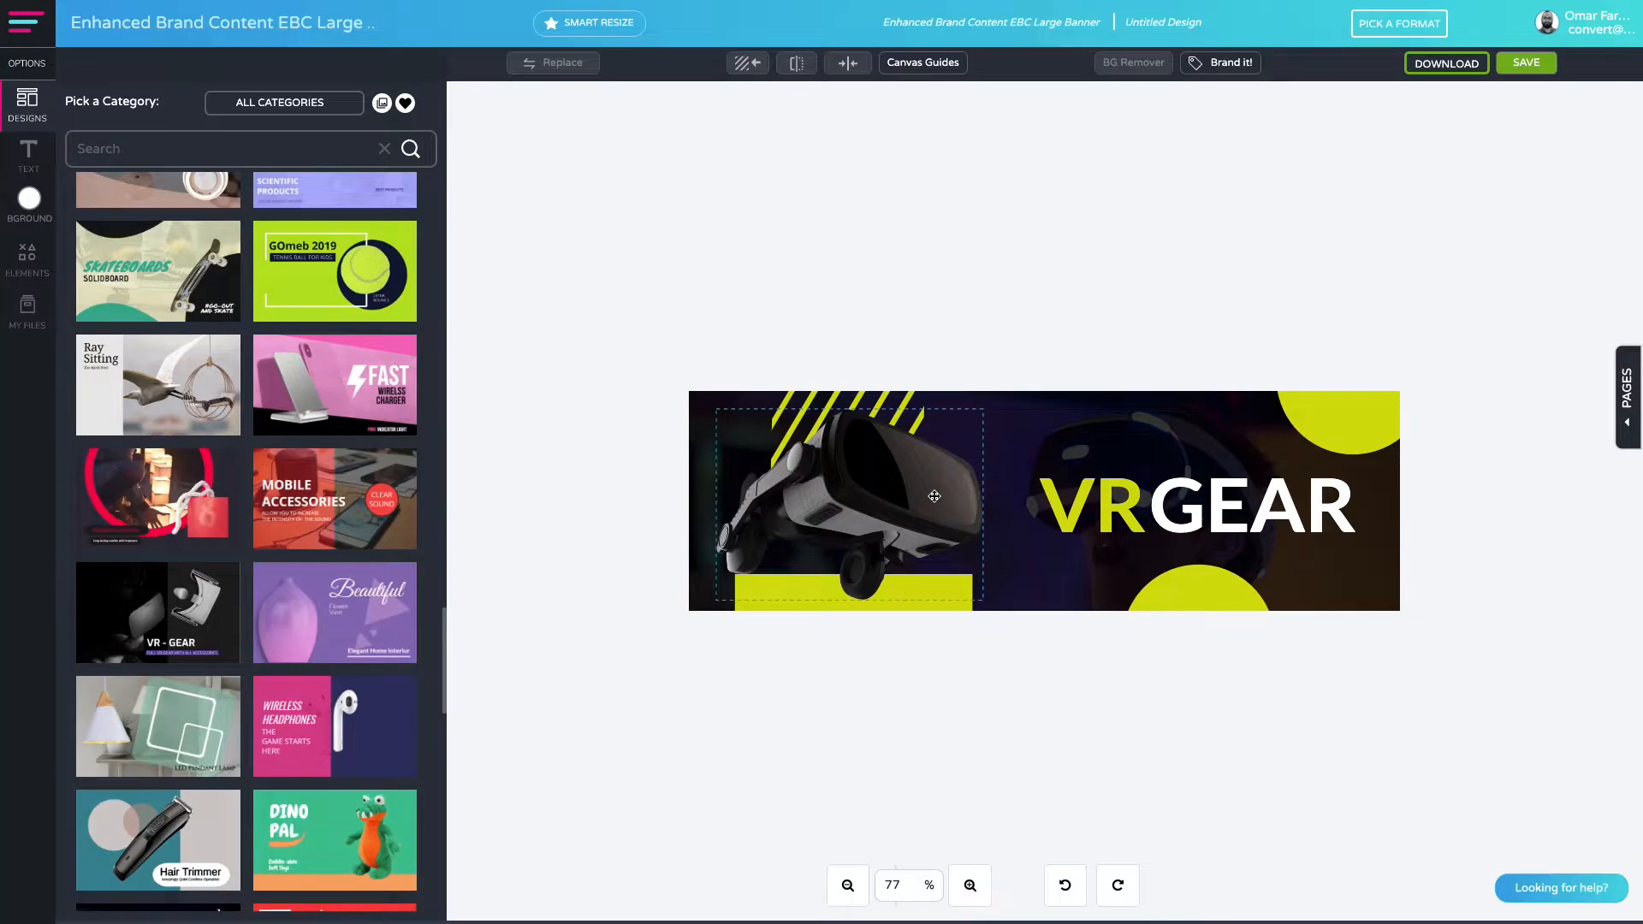
Replace the VR headset image with the blue gaming headphones from the photo edits.
left_click(933, 493)
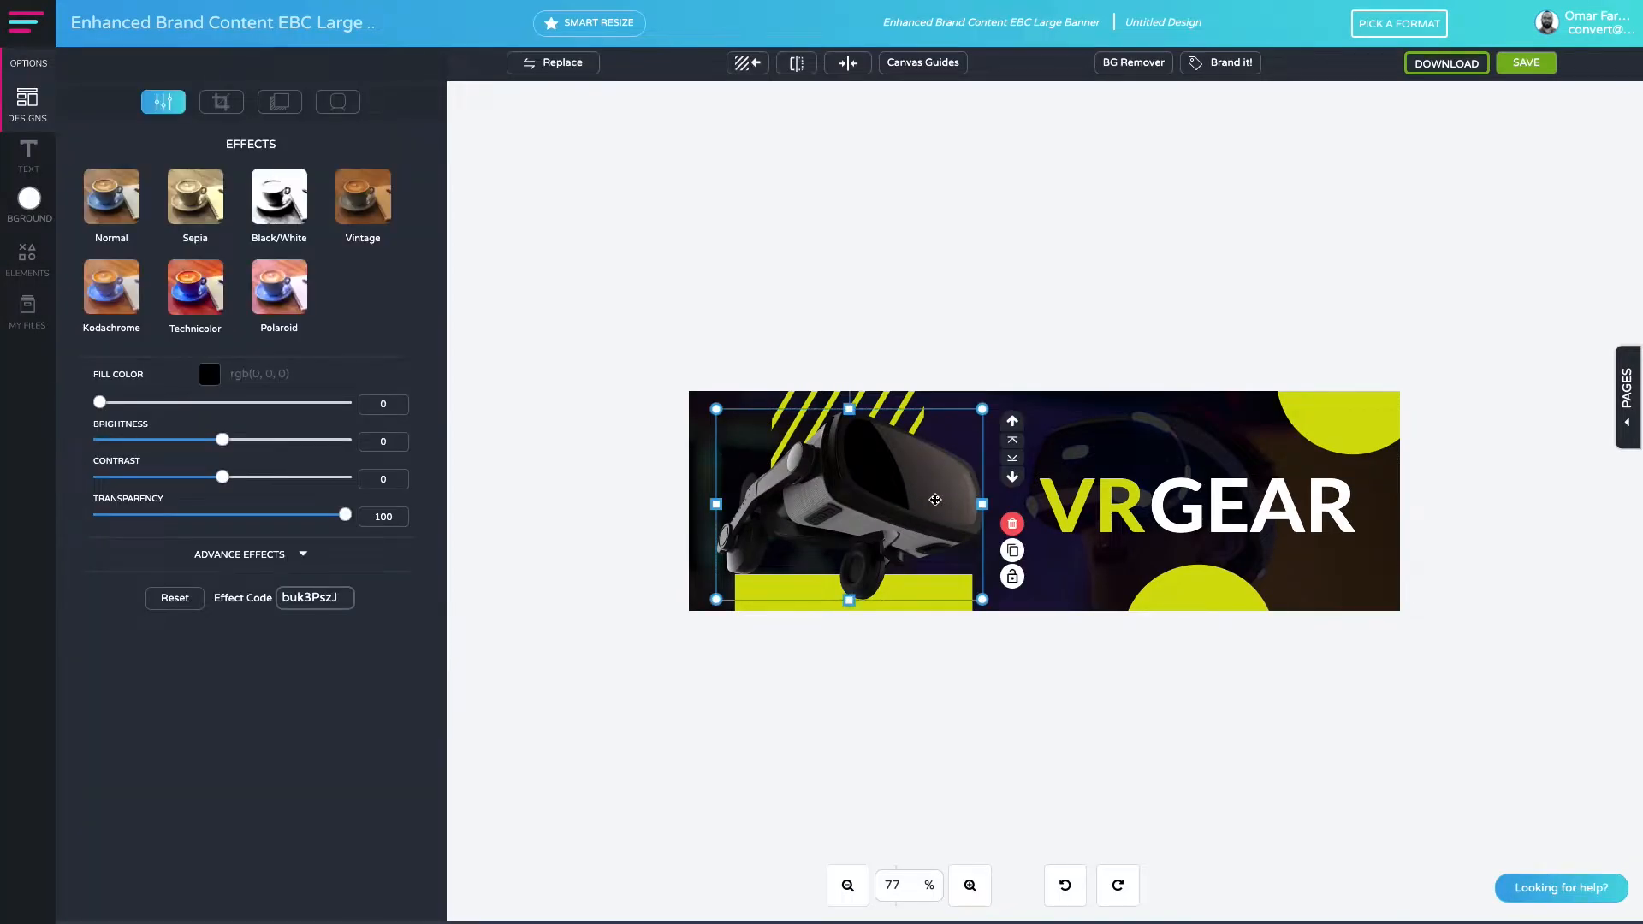
left_click(589, 71)
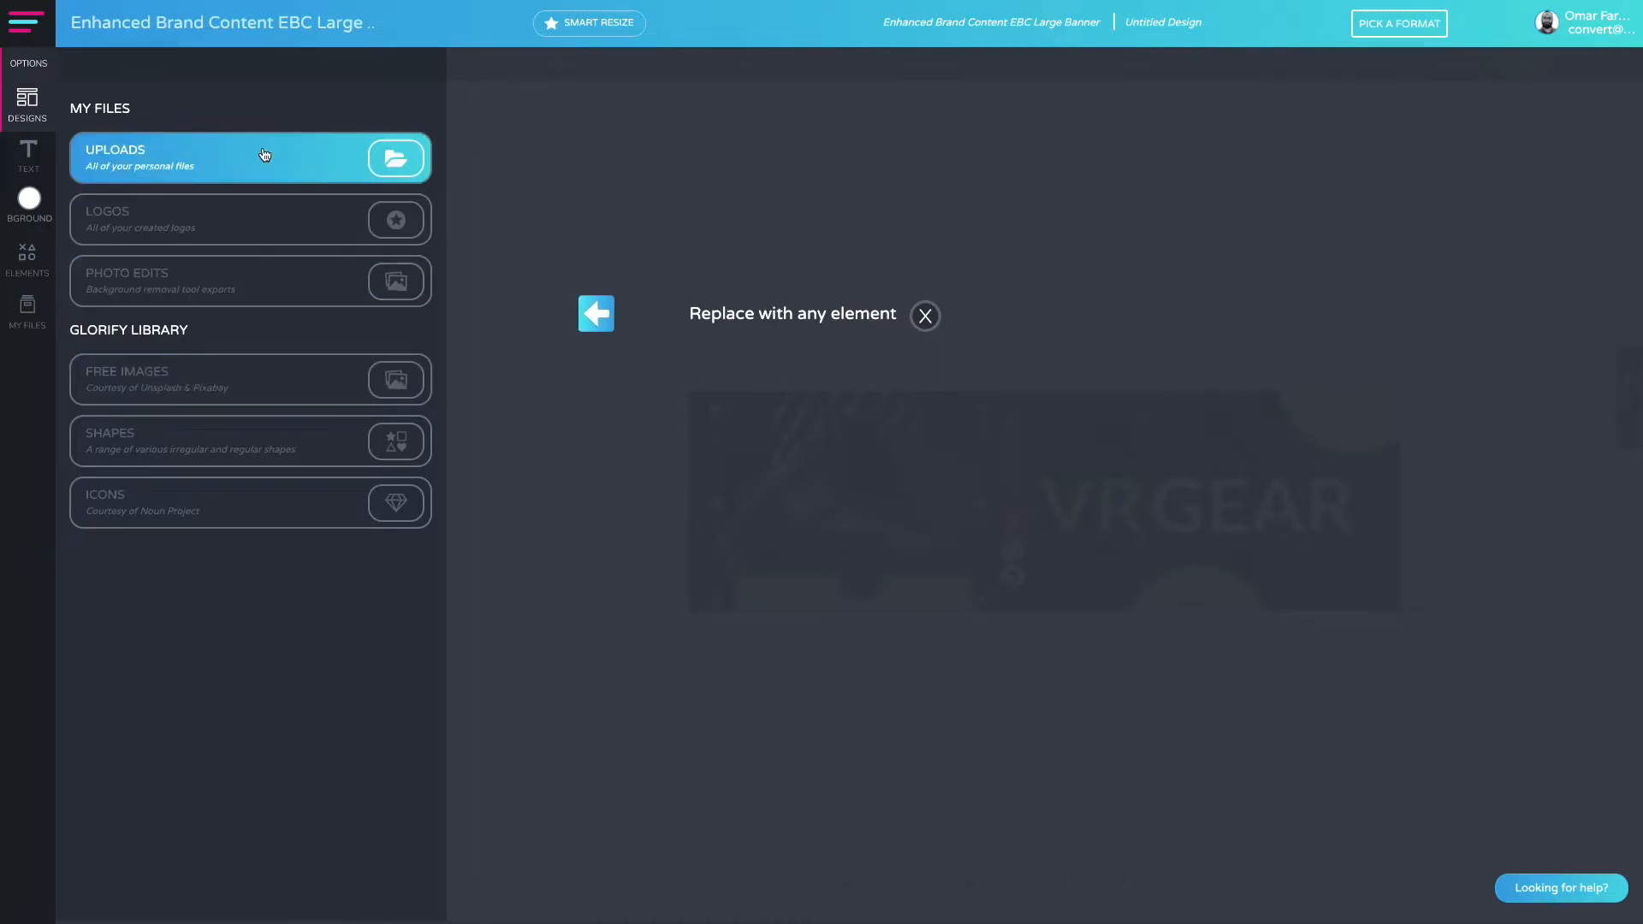
left_click(923, 321)
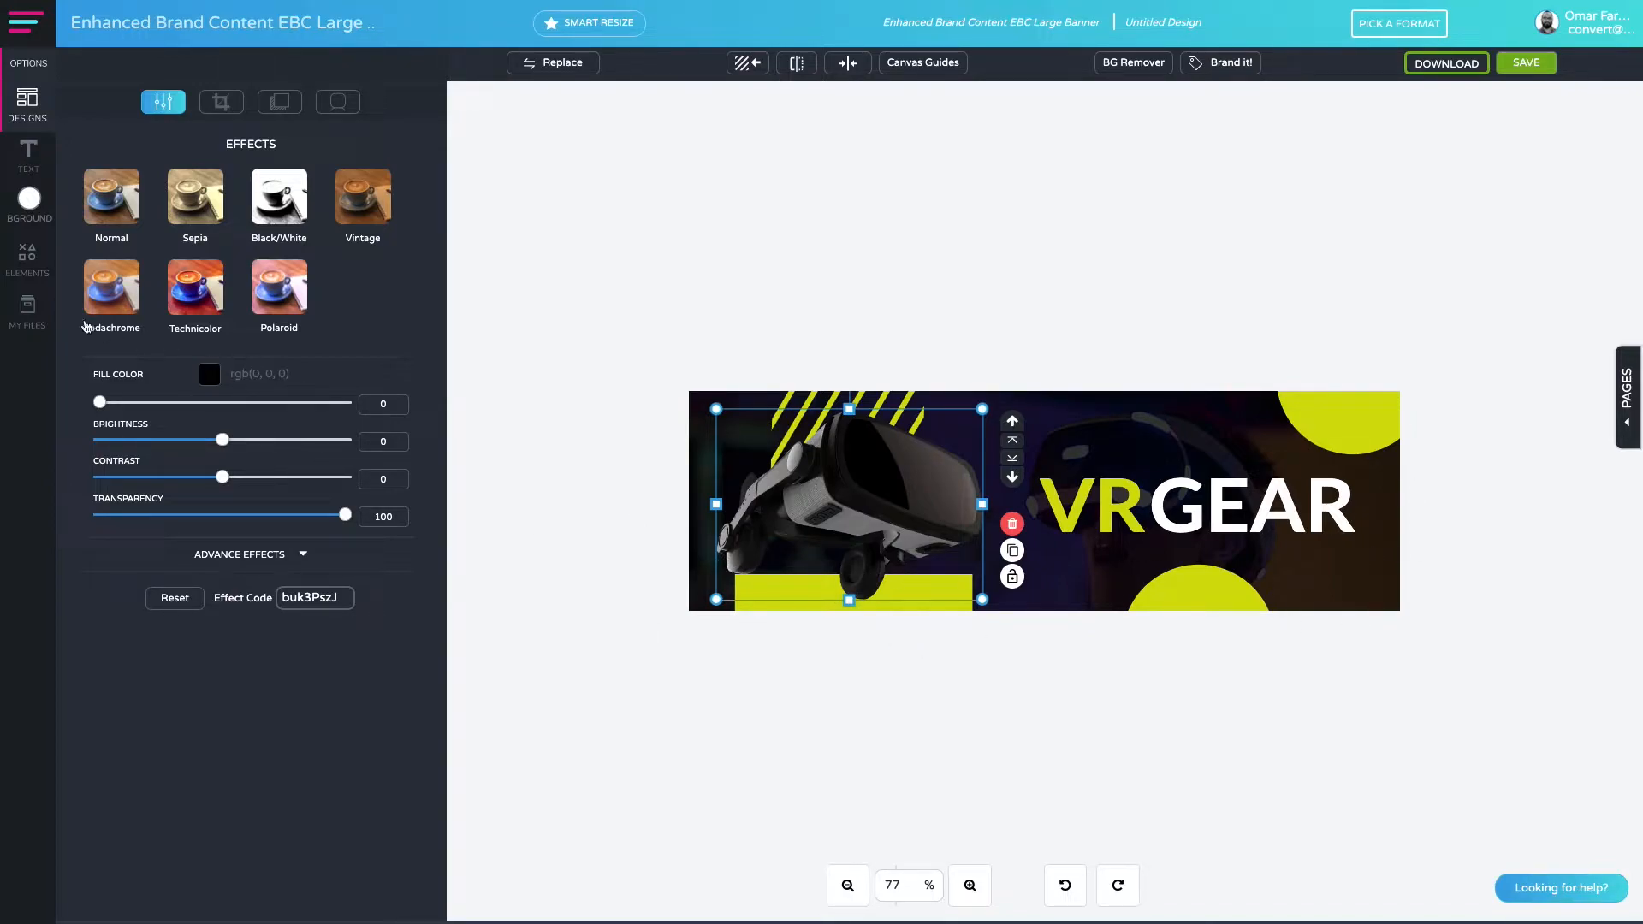
left_click(17, 250)
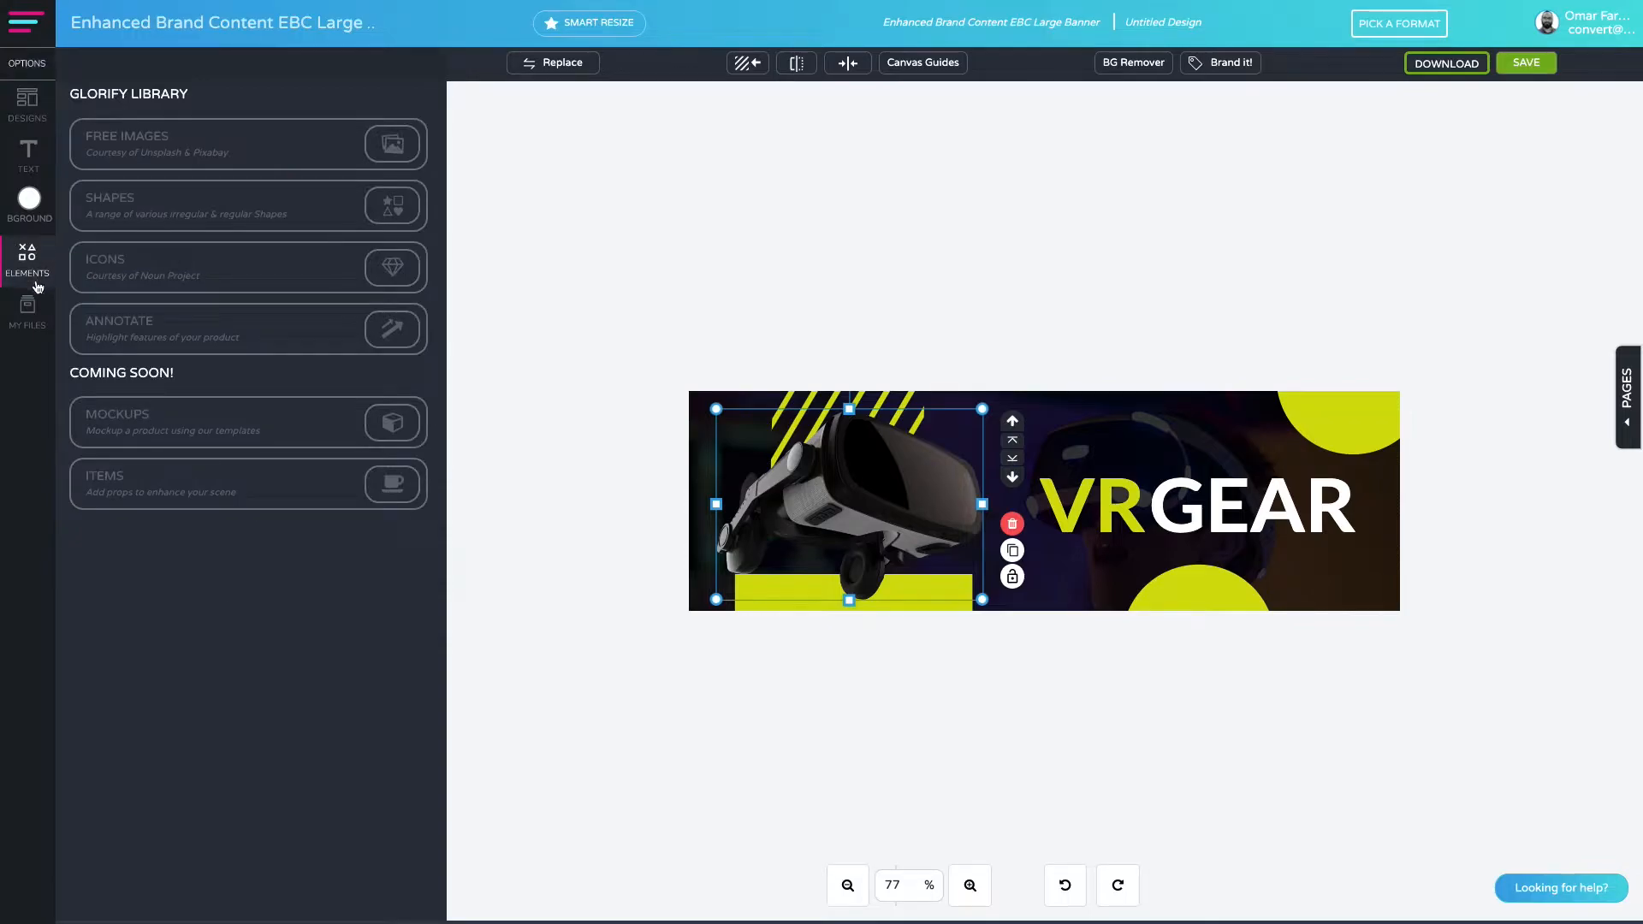
left_click(26, 116)
left_click(17, 251)
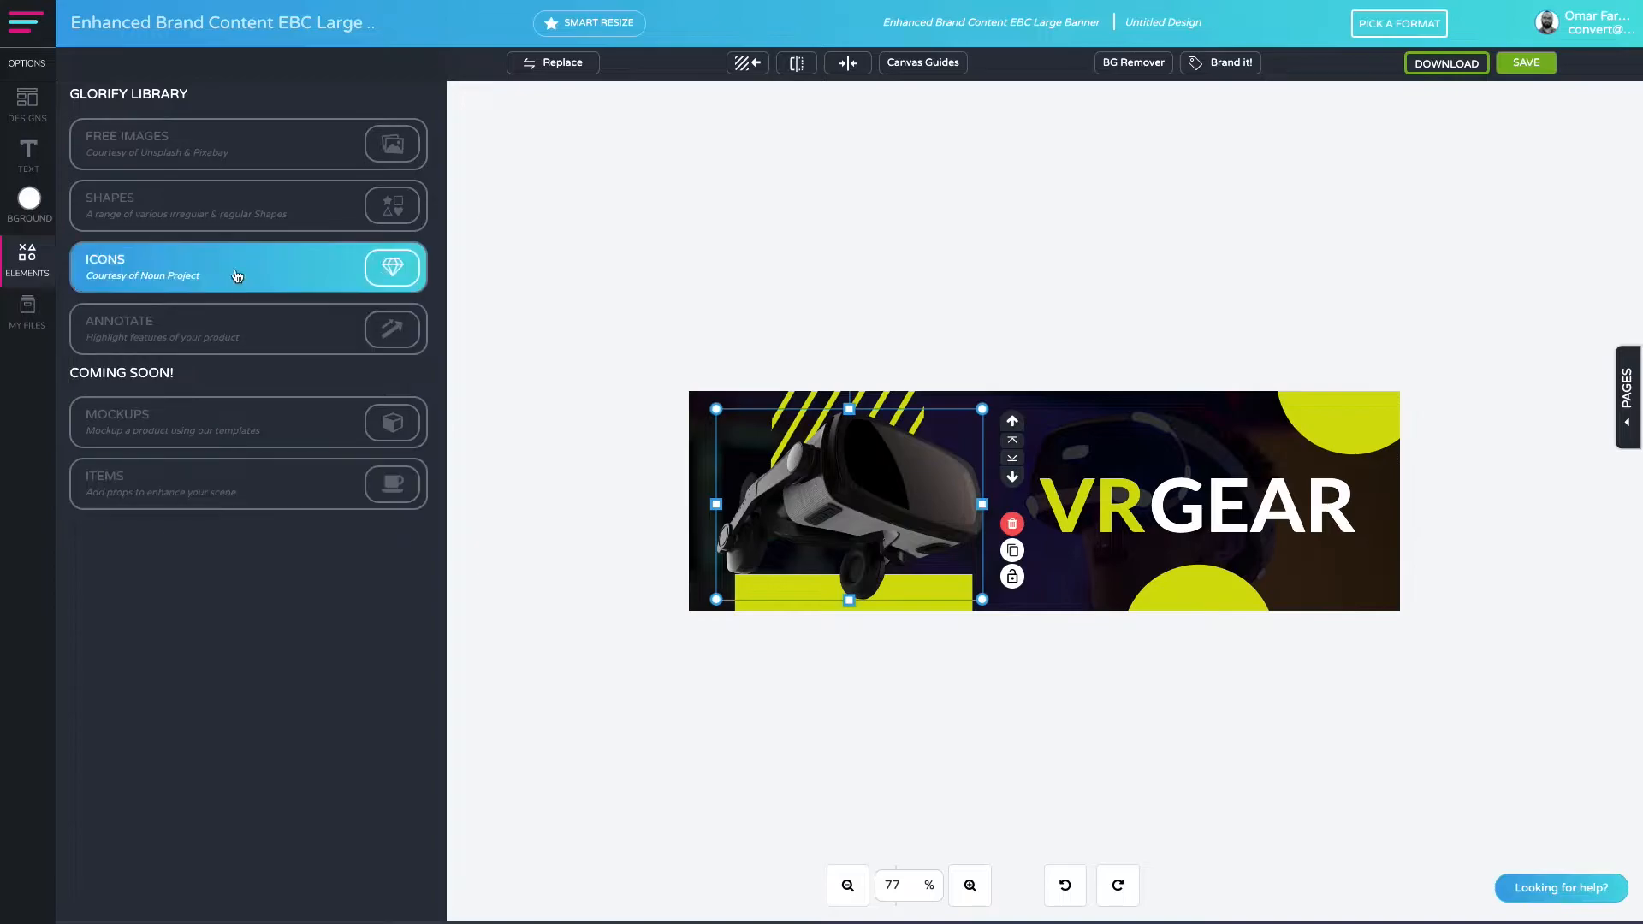
left_click(566, 73)
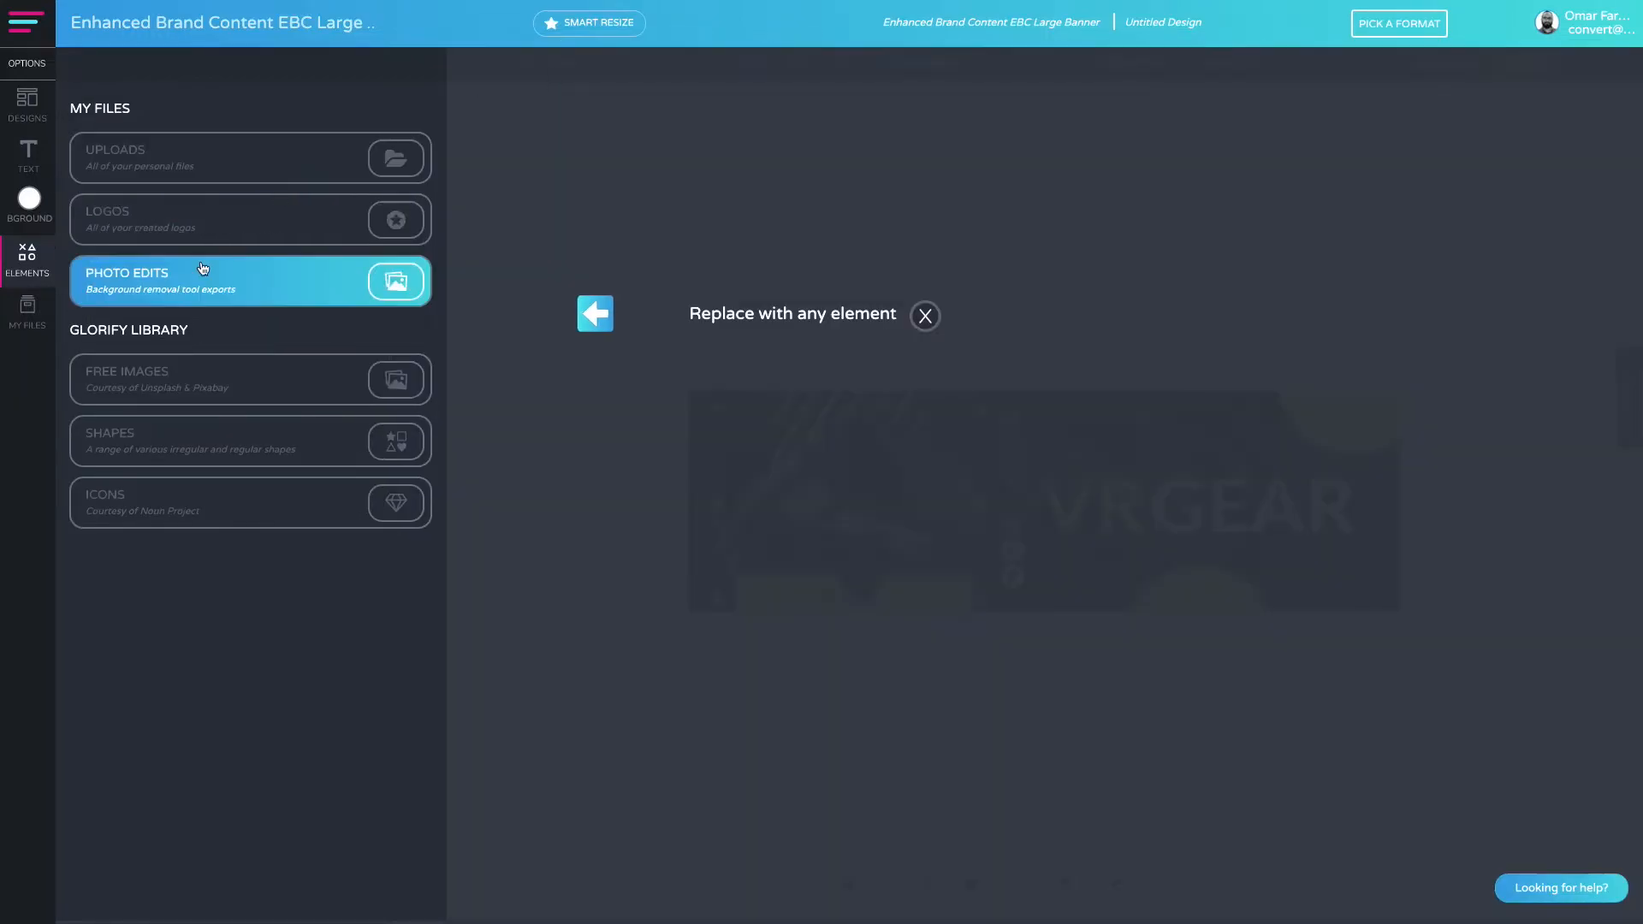
left_click(243, 285)
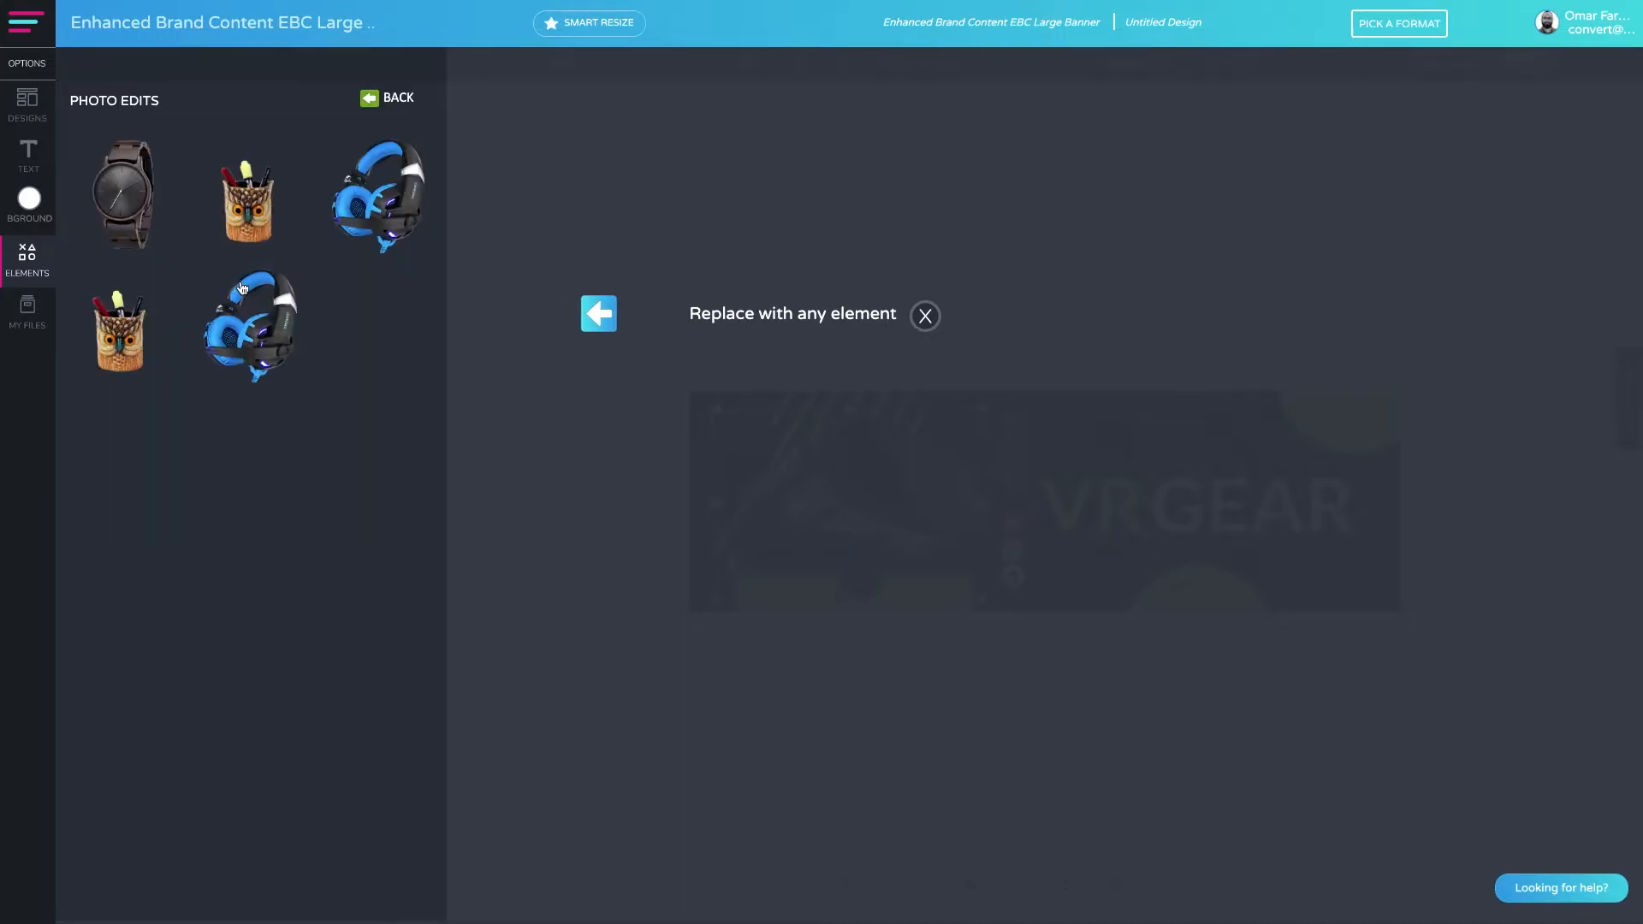
left_click(367, 188)
Position the headphones just left of the "VR GEAR" headline and send them behind the yellow shapes.
left_click_drag(834, 501, 878, 496)
left_click_drag(950, 404, 1003, 456)
left_click(784, 469)
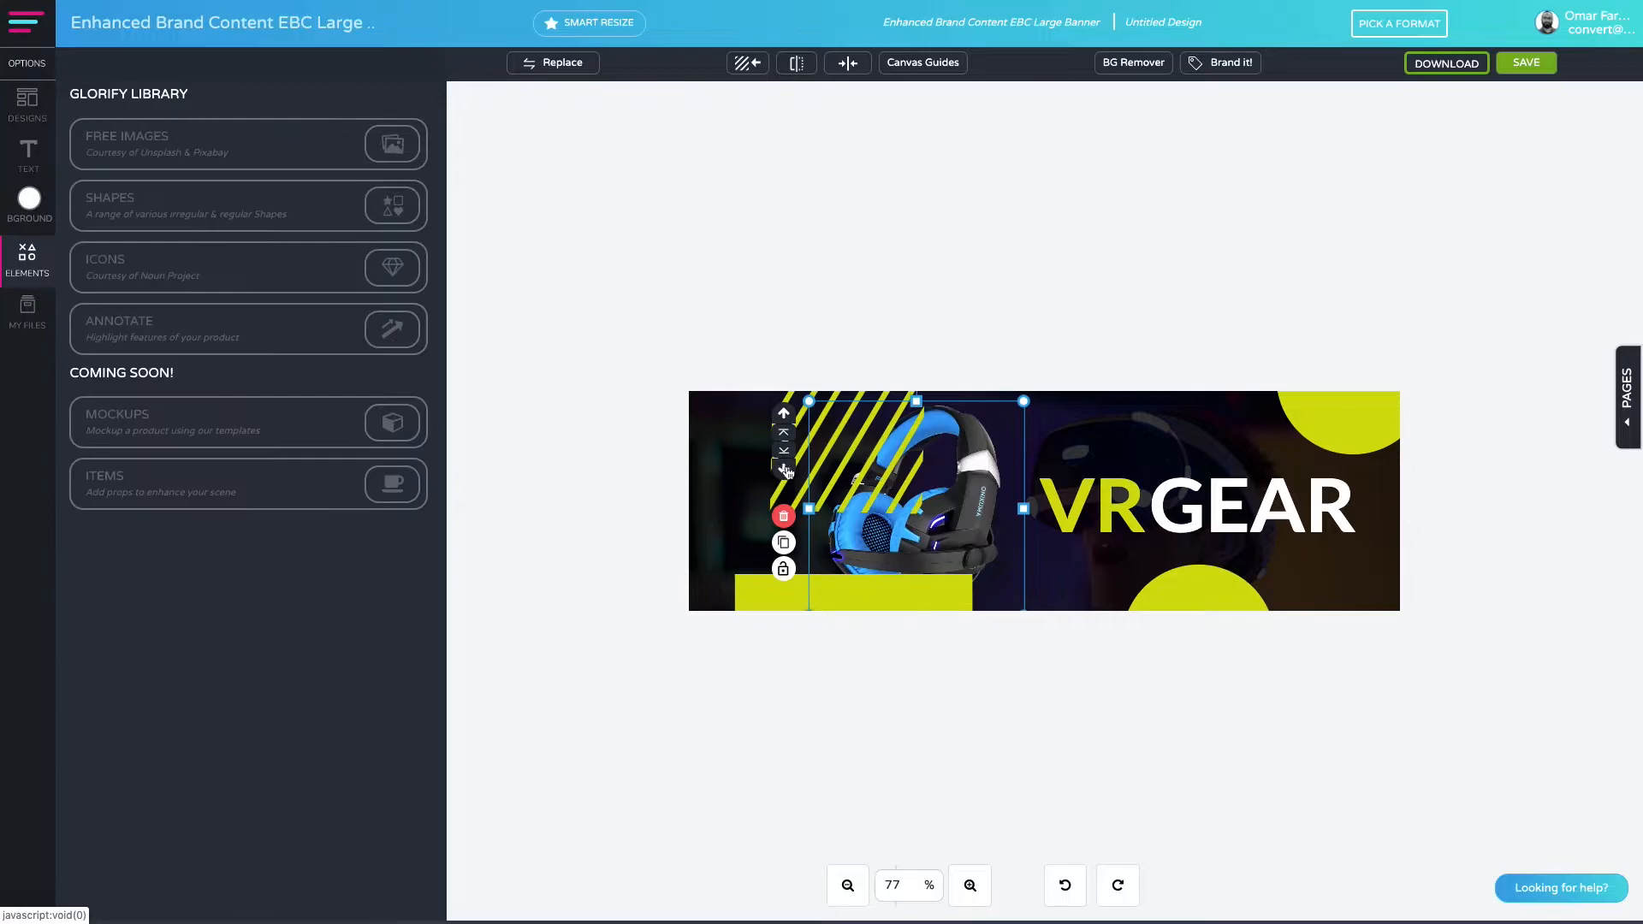
Move the yellow stripes to the banner's upper-left corner and send the yellow rectangle behind the headphones.
left_click_drag(794, 416, 662, 401)
left_click(783, 597)
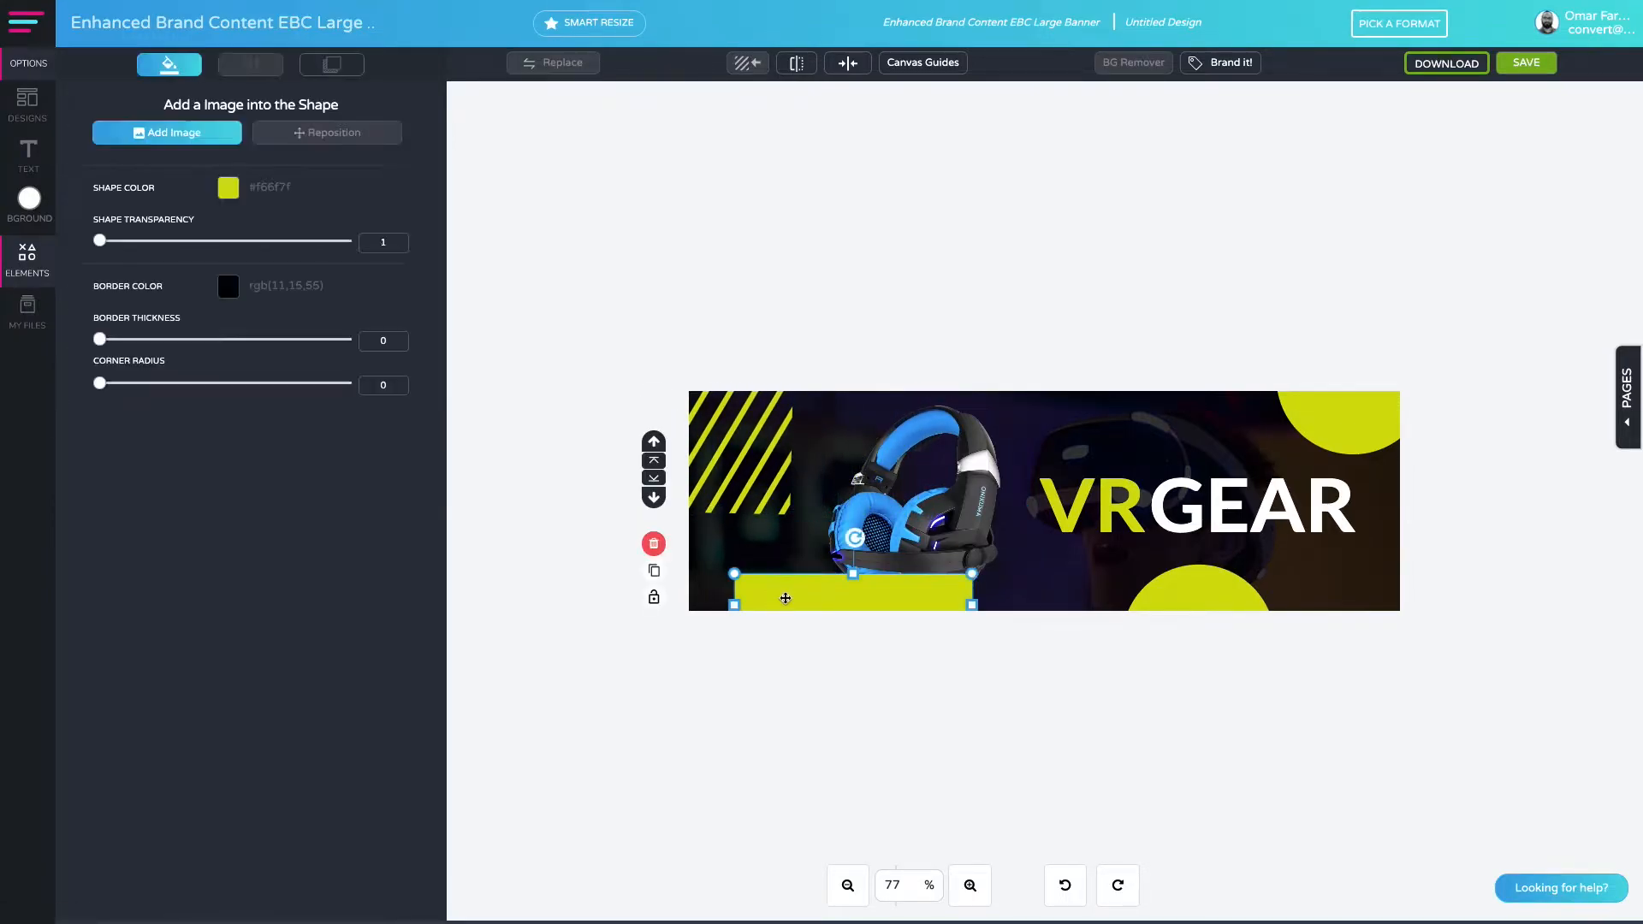
left_click(655, 498)
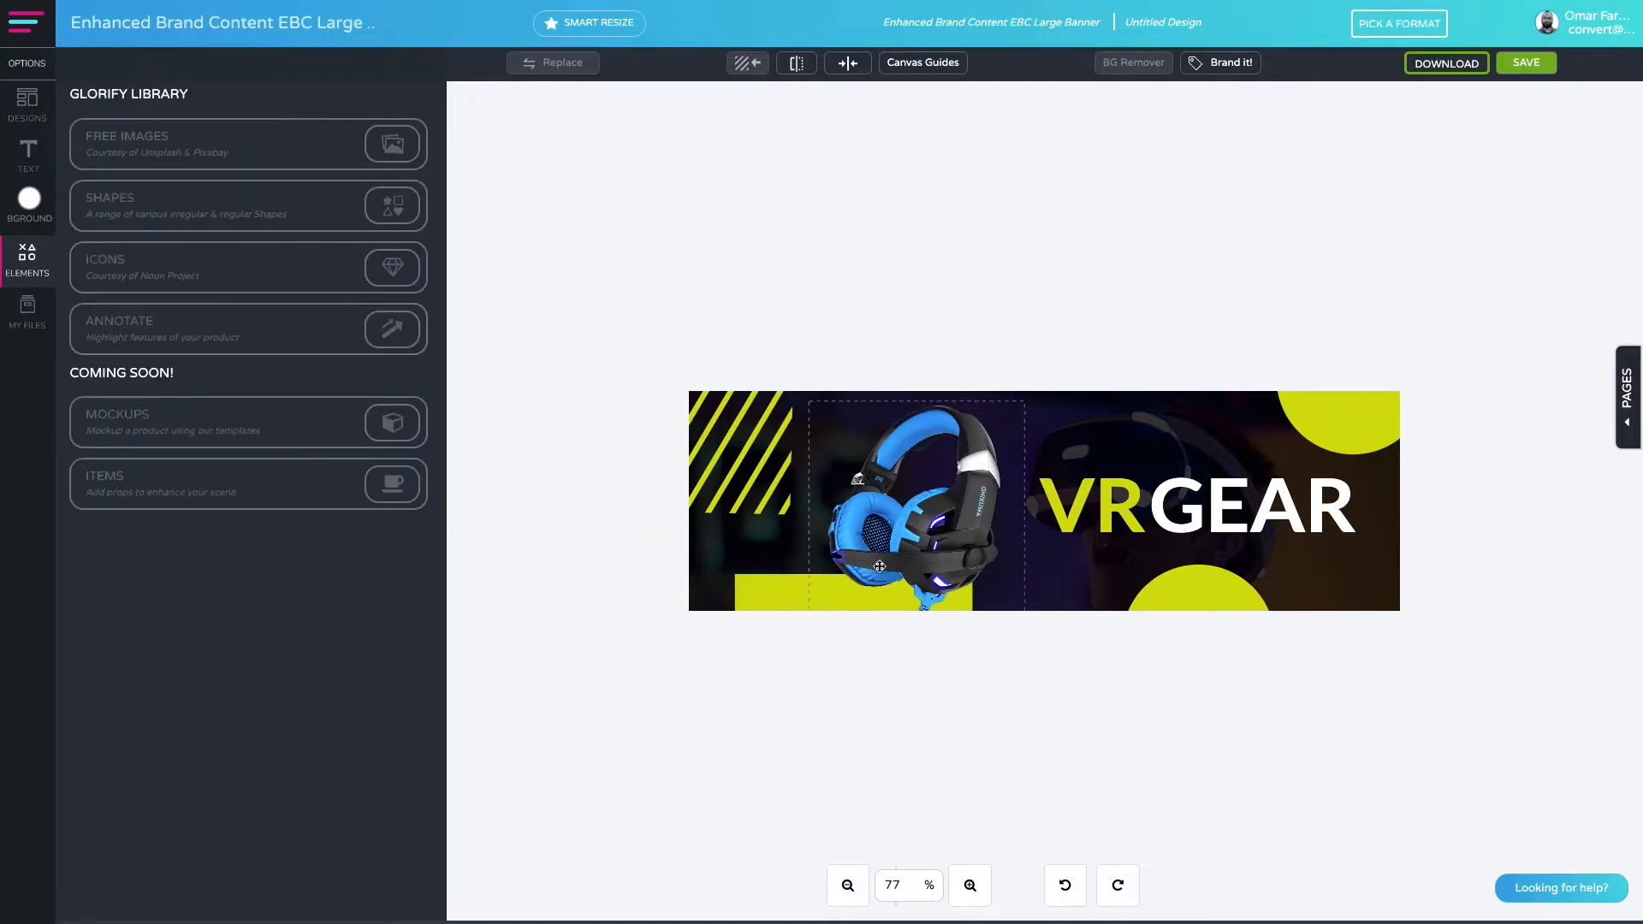
Make the yellow rectangle taller and set its corner radius to 32.
left_click(748, 602)
left_click_drag(858, 578, 853, 546)
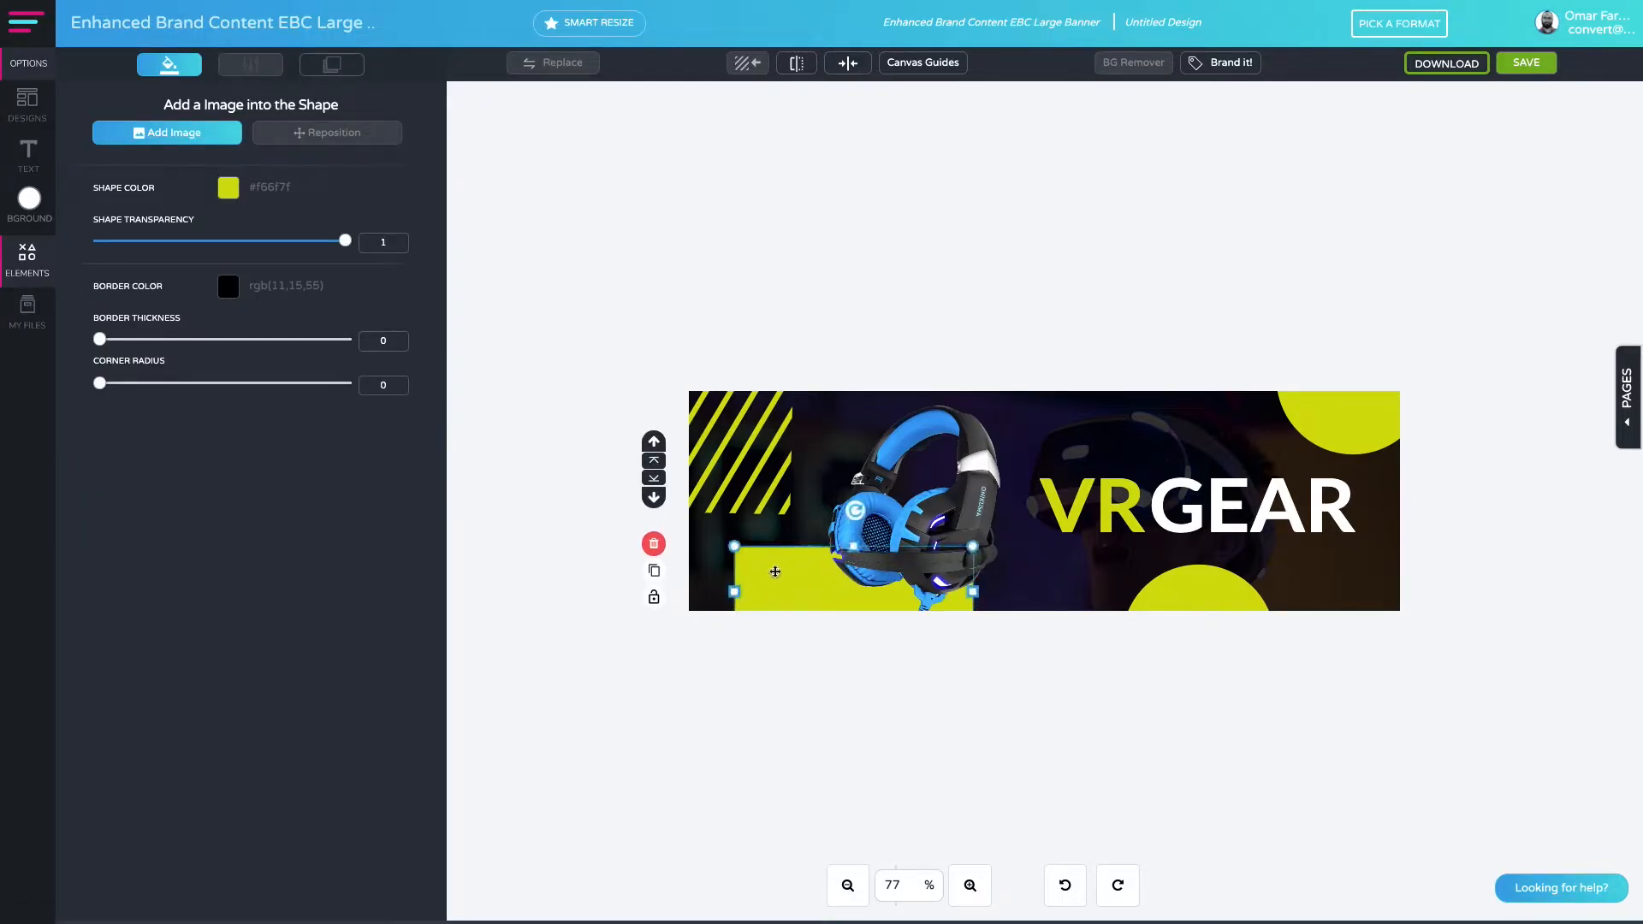
left_click_drag(100, 385, 150, 384)
left_click(813, 660)
Shrink the yellow stripes and align them with the yellow rectangle's left edge at the banner's upper edge.
left_click(756, 486)
left_click_drag(795, 513, 767, 434)
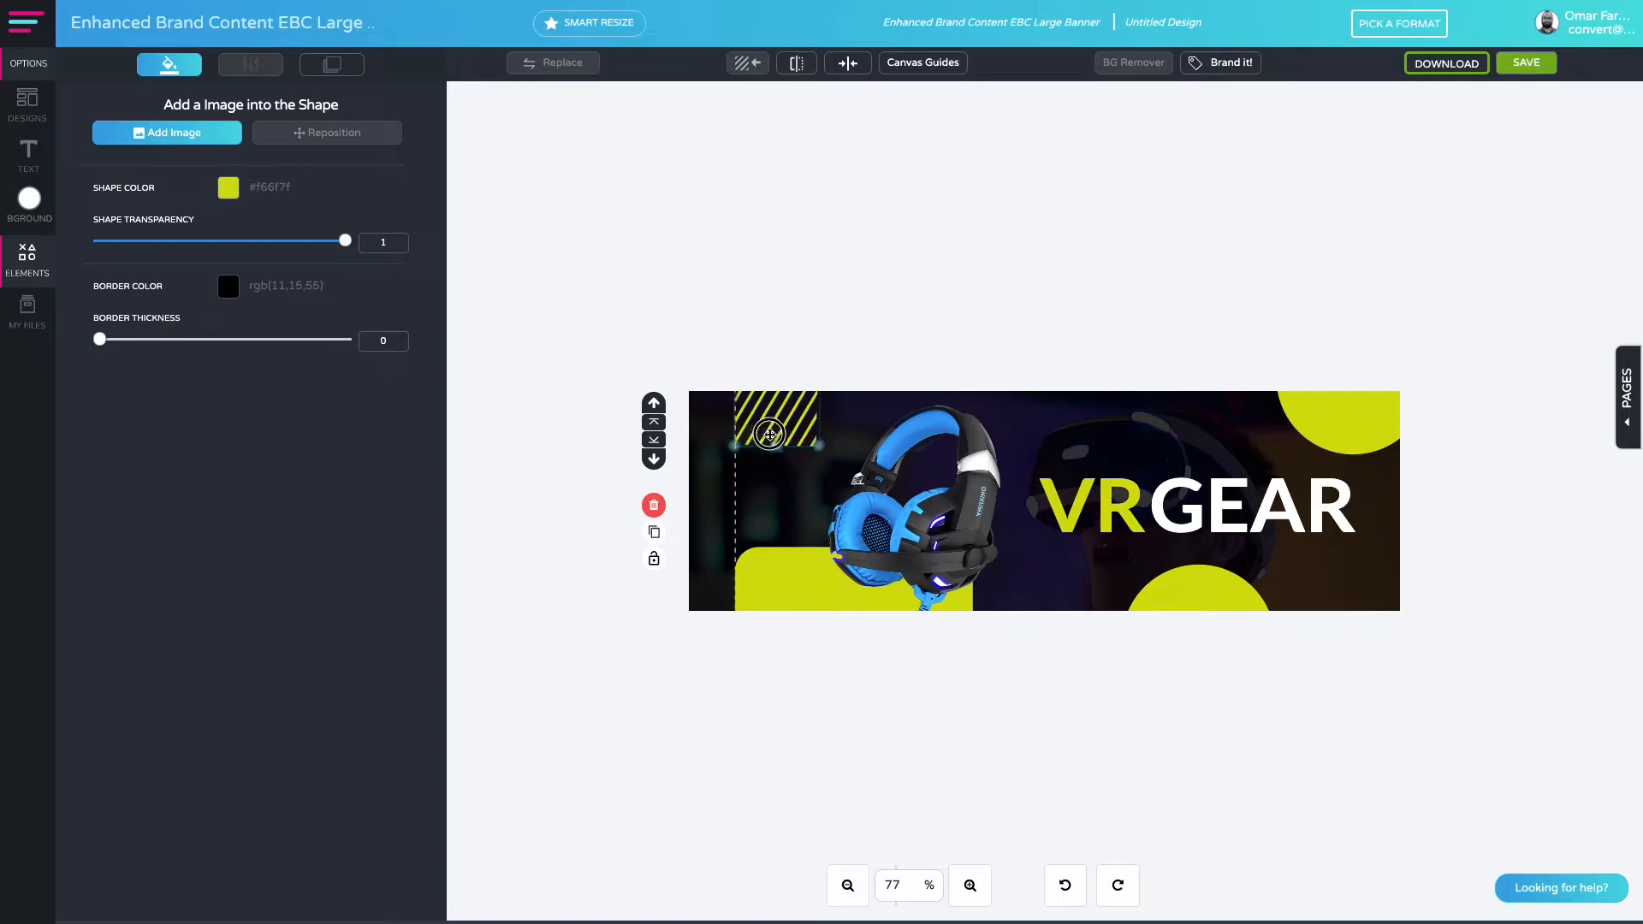
left_click(791, 475)
Replace the yellow headline text "VR" with "X".
left_click(1142, 529)
double_click(1105, 526)
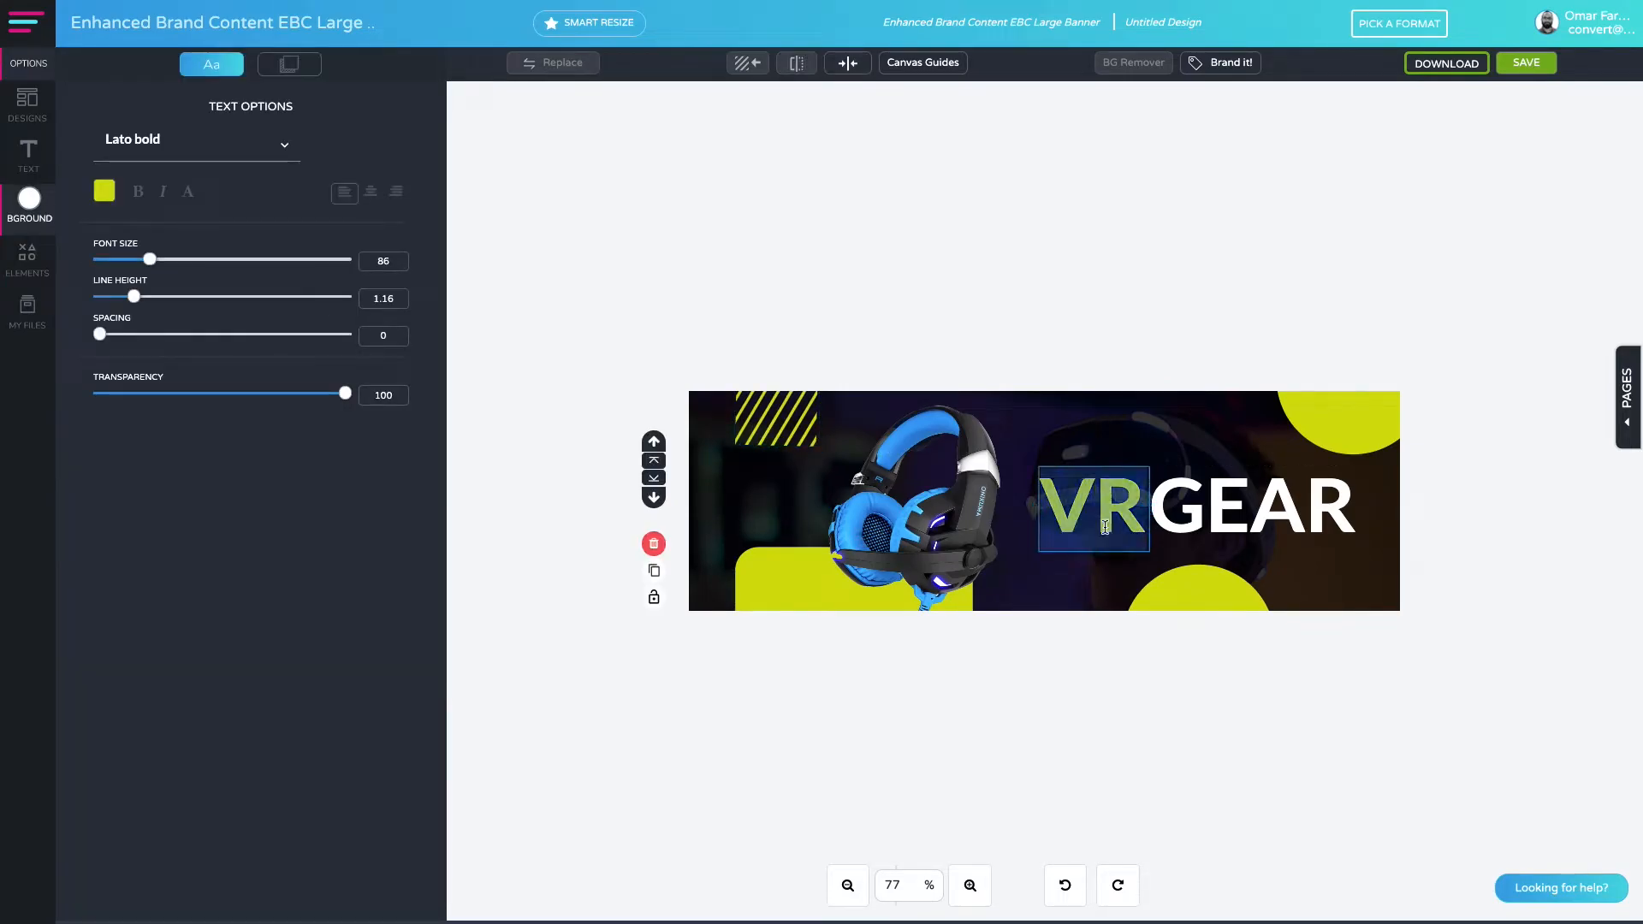
type("X")
Try "PERIEN" in place of the white "GEAR" text, and delete that text box.
left_click(1196, 520)
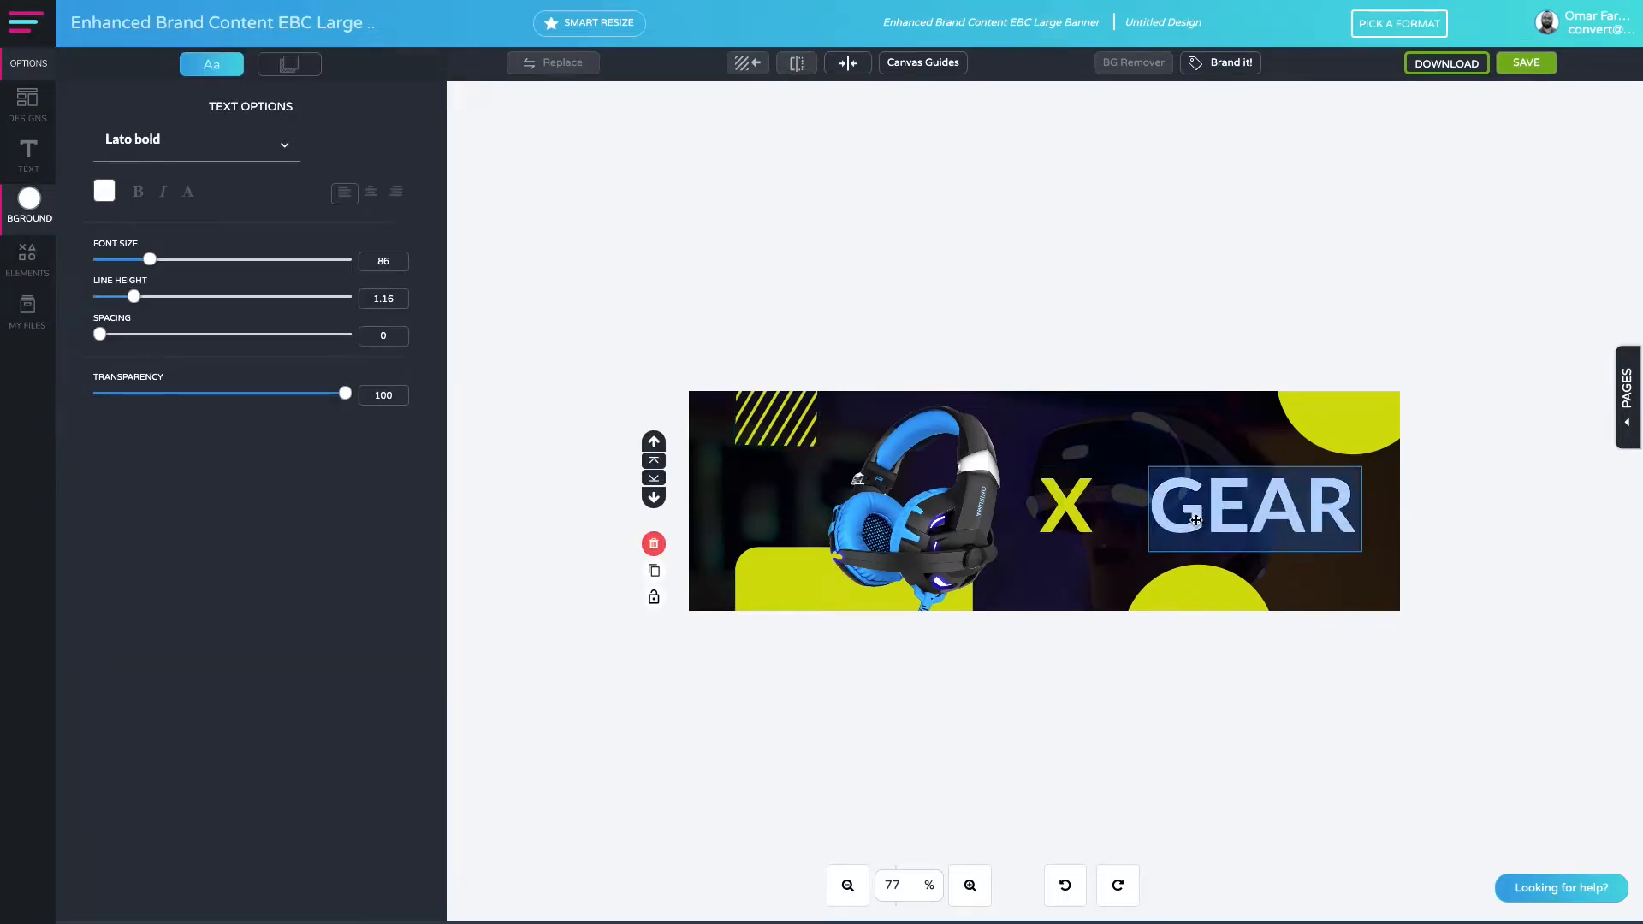
type("PERIEN")
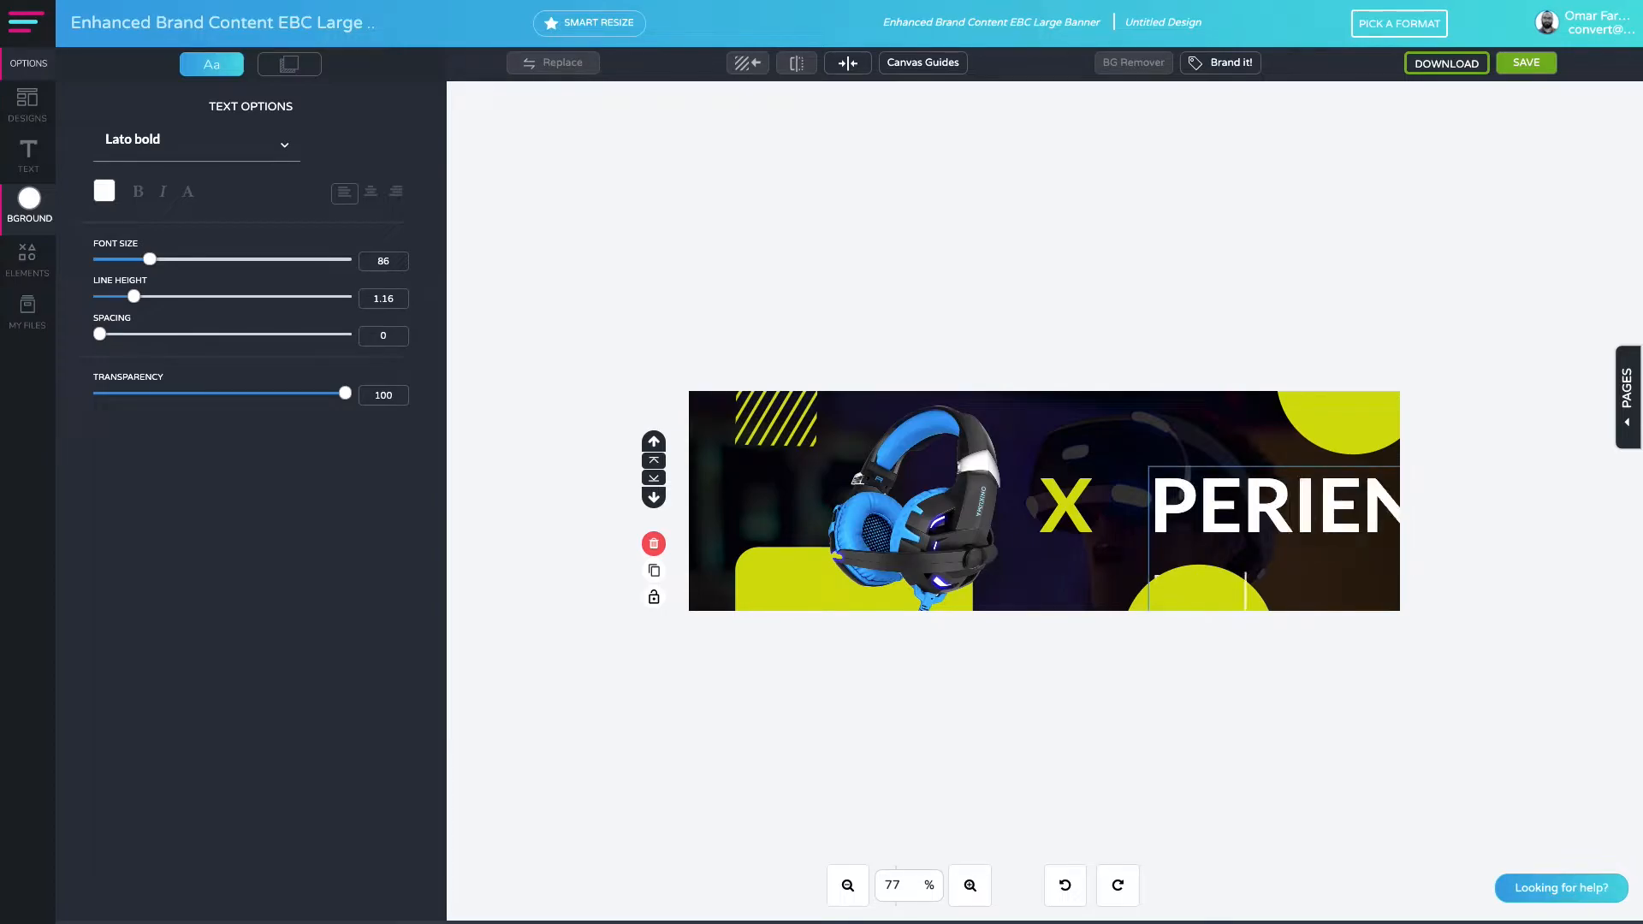
left_click(1198, 509)
left_click(653, 543)
Move the yellow "X" toward the banner's upper edge and extend its text to "XP".
left_click_drag(1066, 504, 1069, 450)
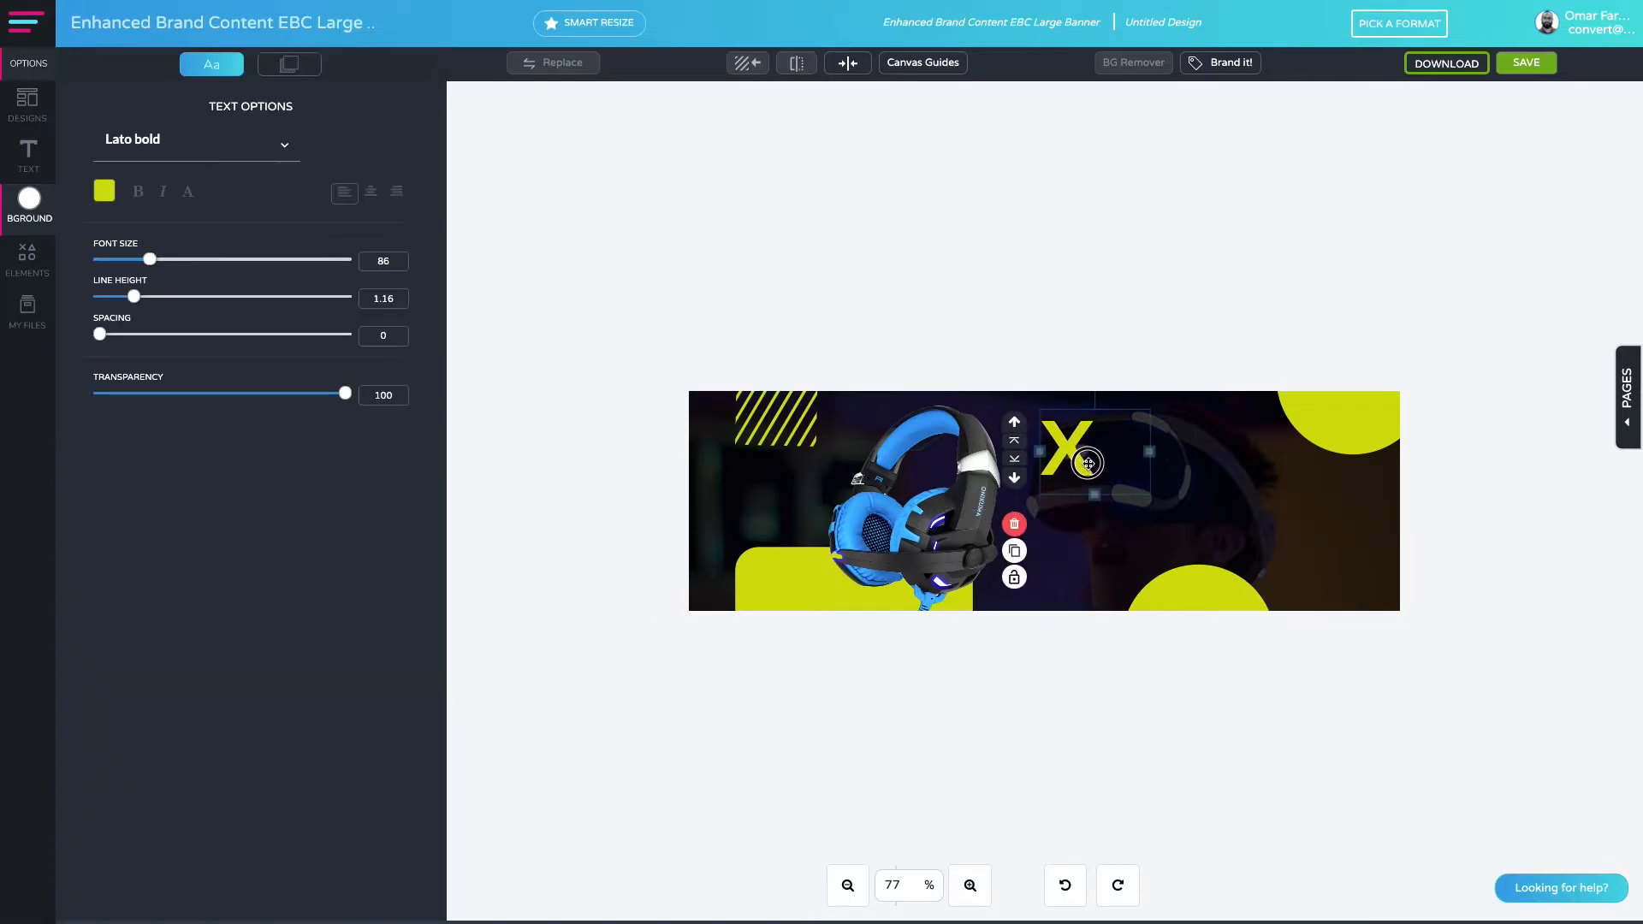
left_click(1173, 491)
left_click(1086, 469)
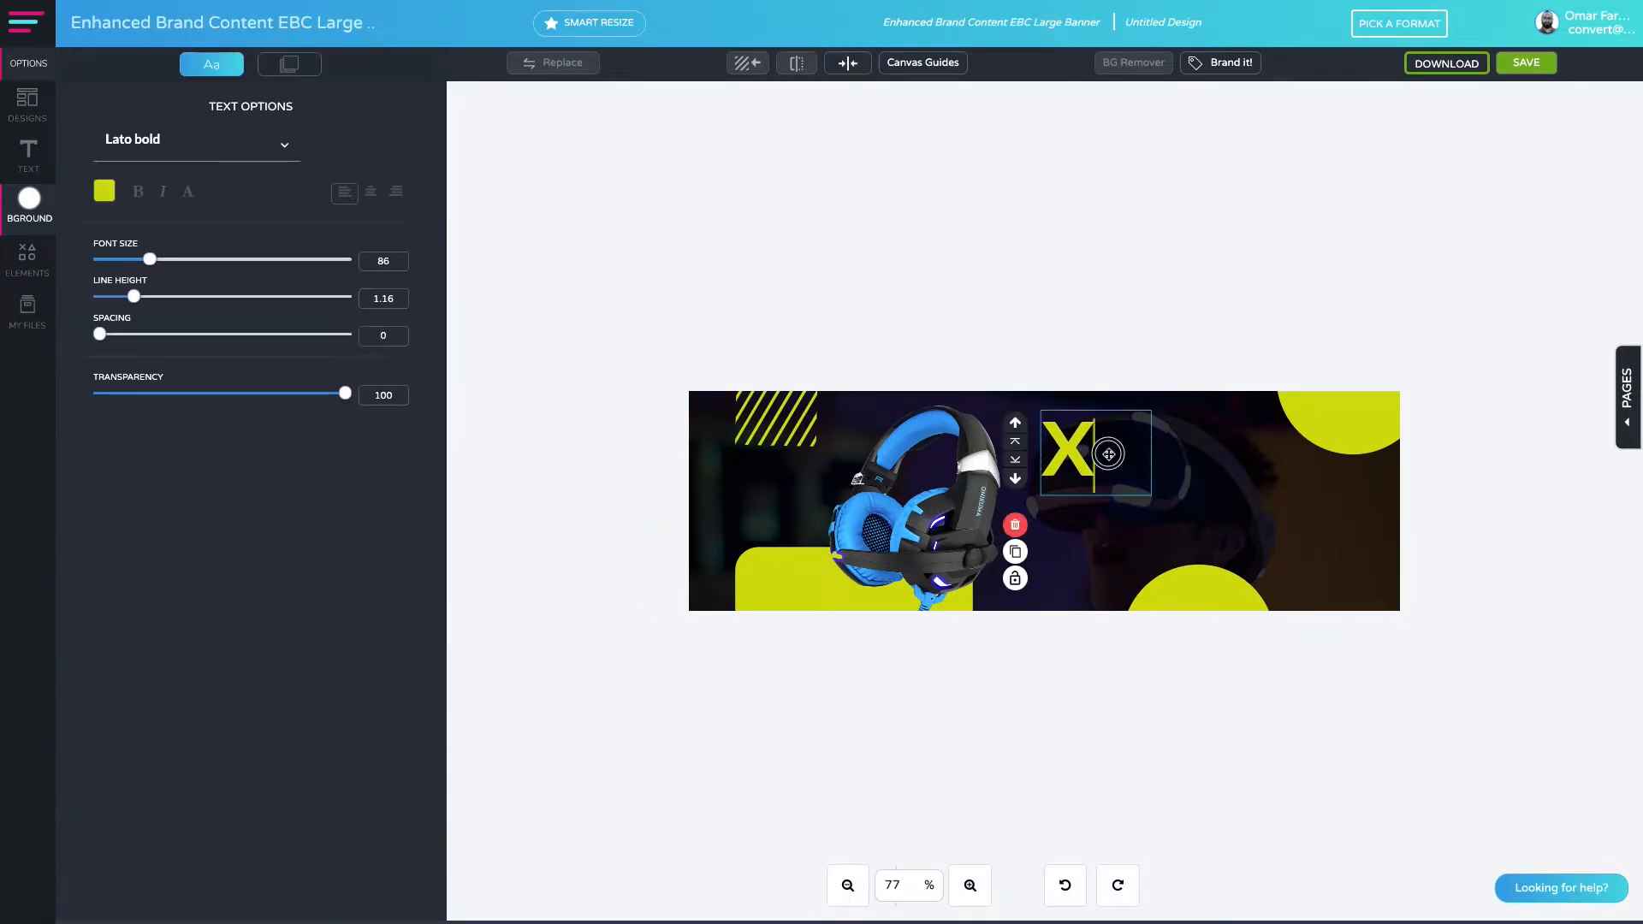
left_click(1164, 481)
left_click(1073, 453)
left_click(1086, 456)
type("P")
Duplicate the "XP" text and change the lower copy to "Introducting".
left_click(1071, 480)
left_click(1015, 550)
double_click(1088, 527)
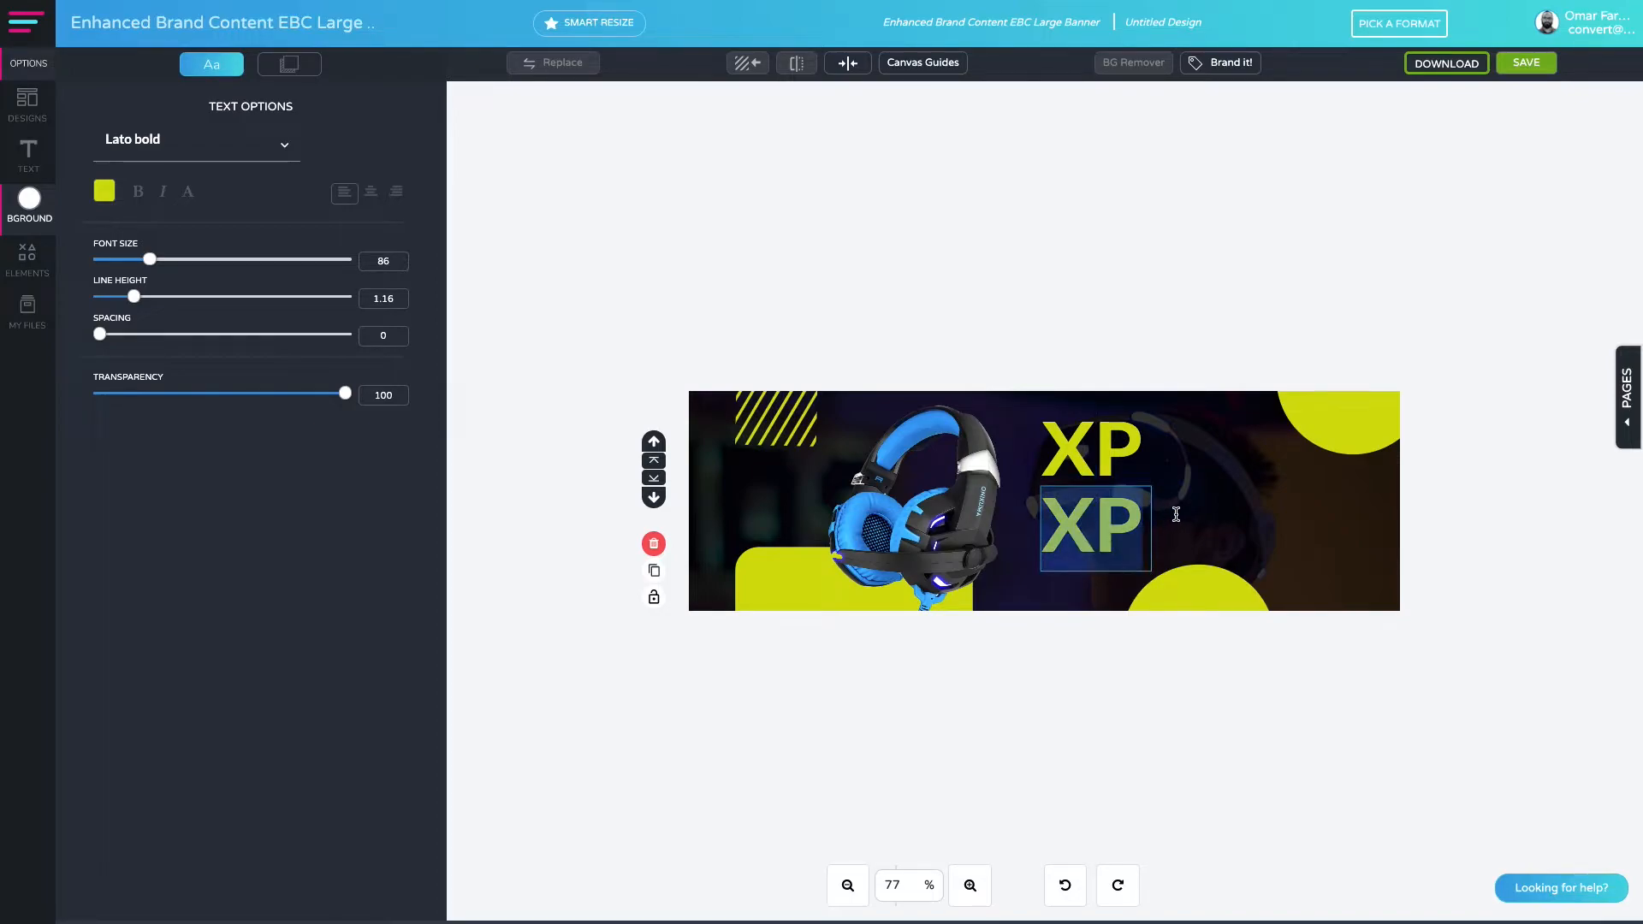
type("Introducti")
key("BackSpace")
type("in")
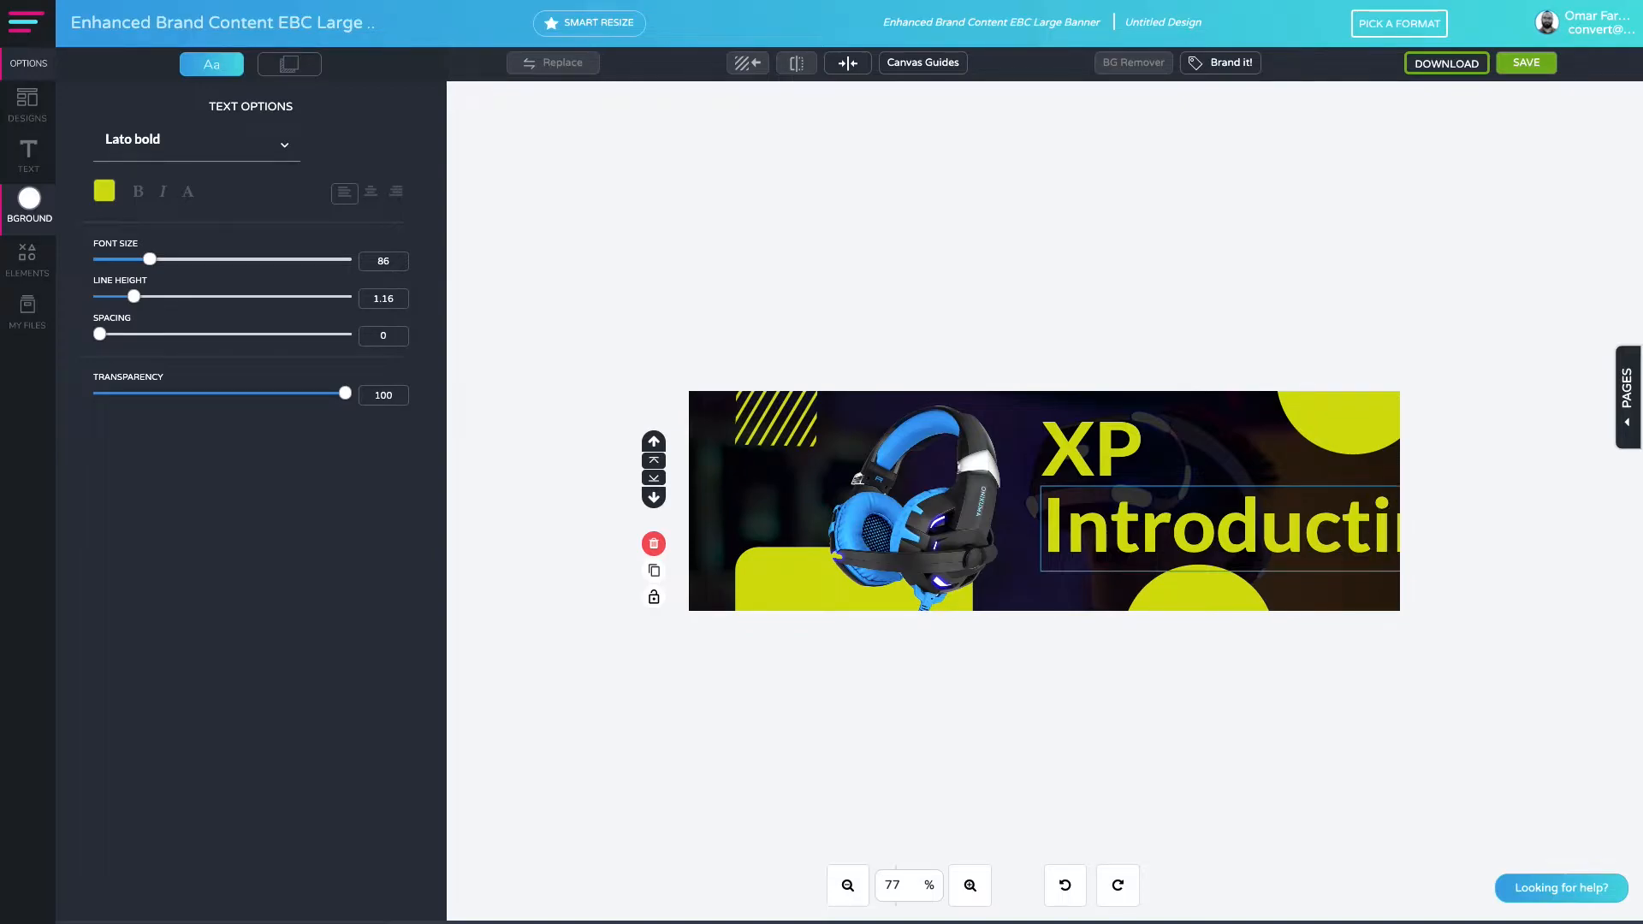
Set the "Introducting" text's font size to 50 and nudge it slightly up beneath "XP".
left_click(1099, 580)
left_click(1133, 535)
left_click_drag(149, 265, 126, 271)
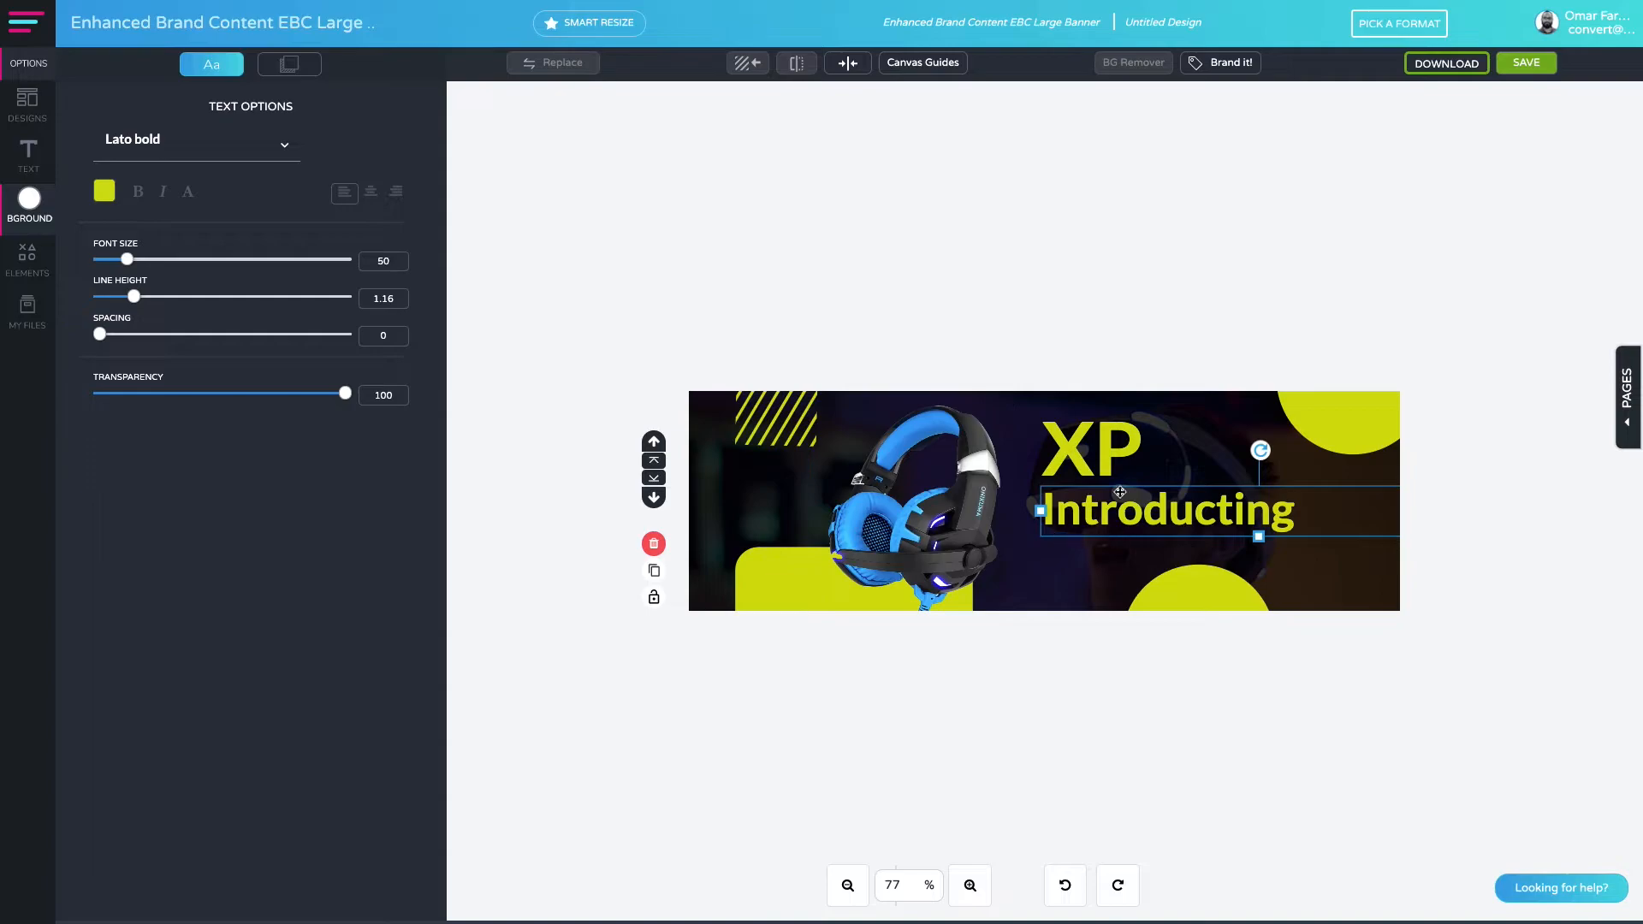
left_click_drag(1176, 517, 1176, 515)
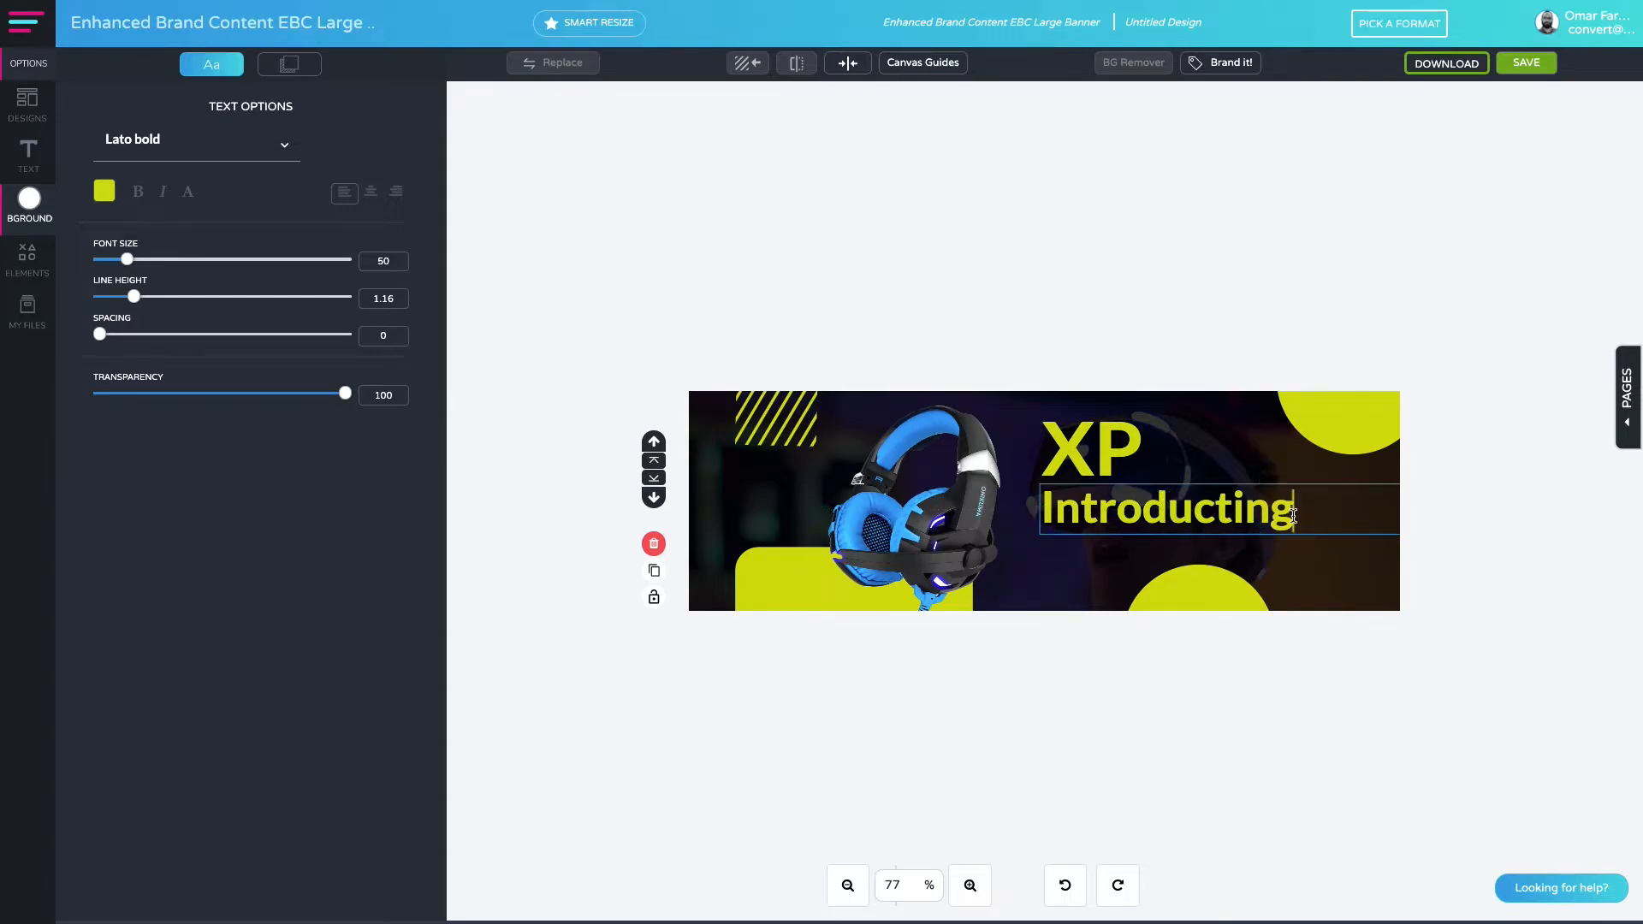
Add a second line reading "Next Gen-Tech" to the "Introducting" text.
key("Return")
type("Next Ge")
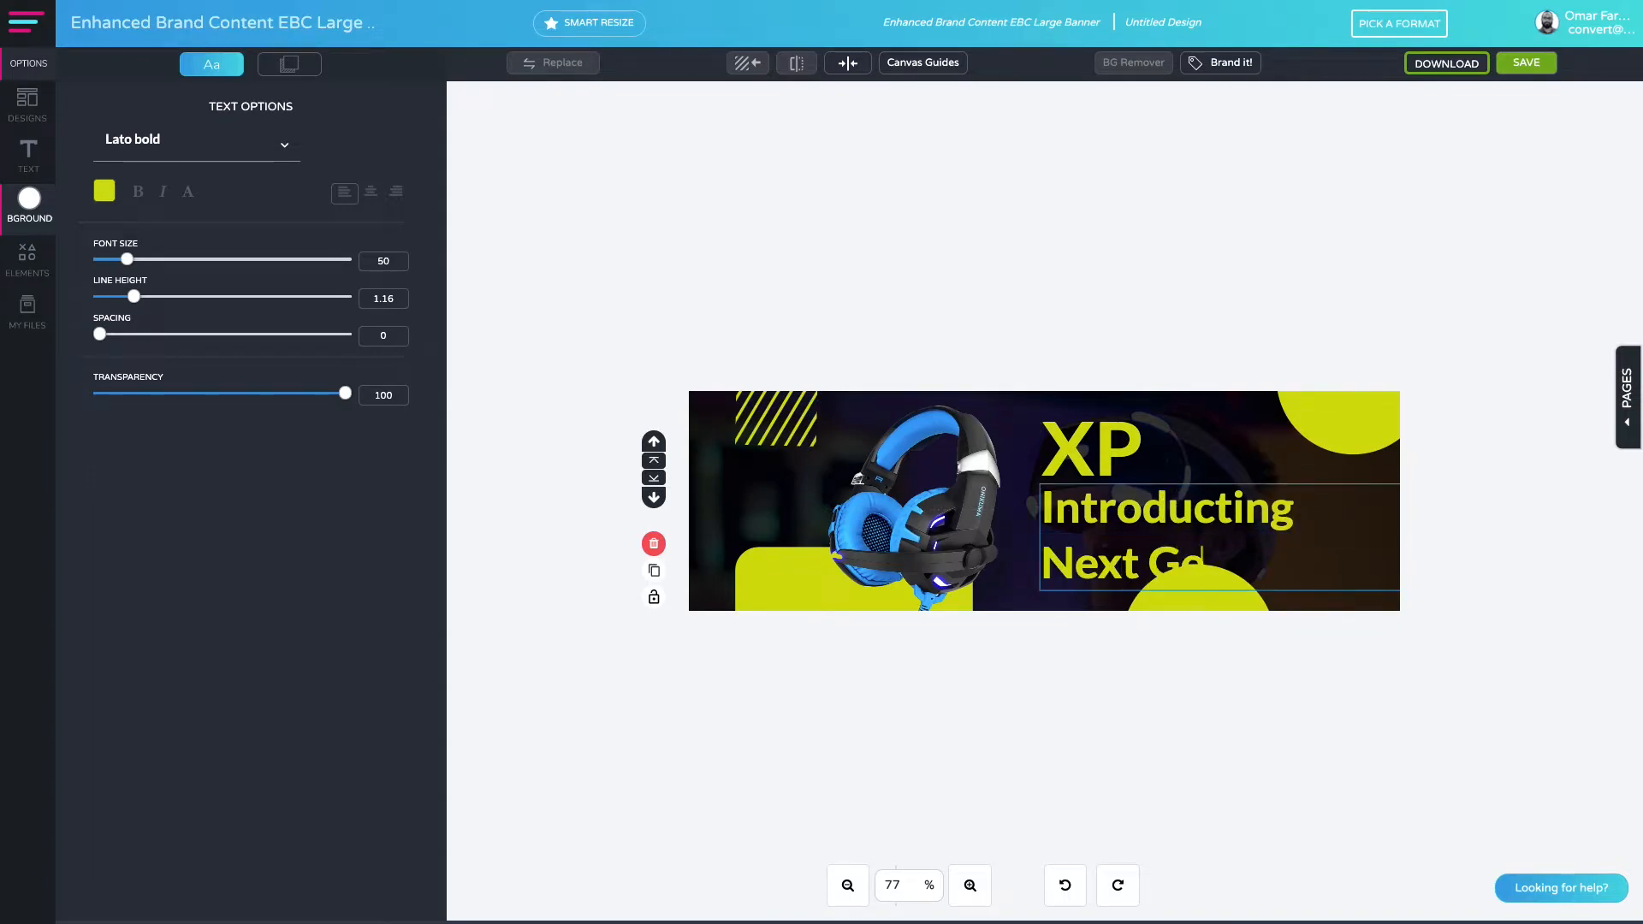
type("n-tech")
key("BackSpace")
key("BackSpace")
type("ch")
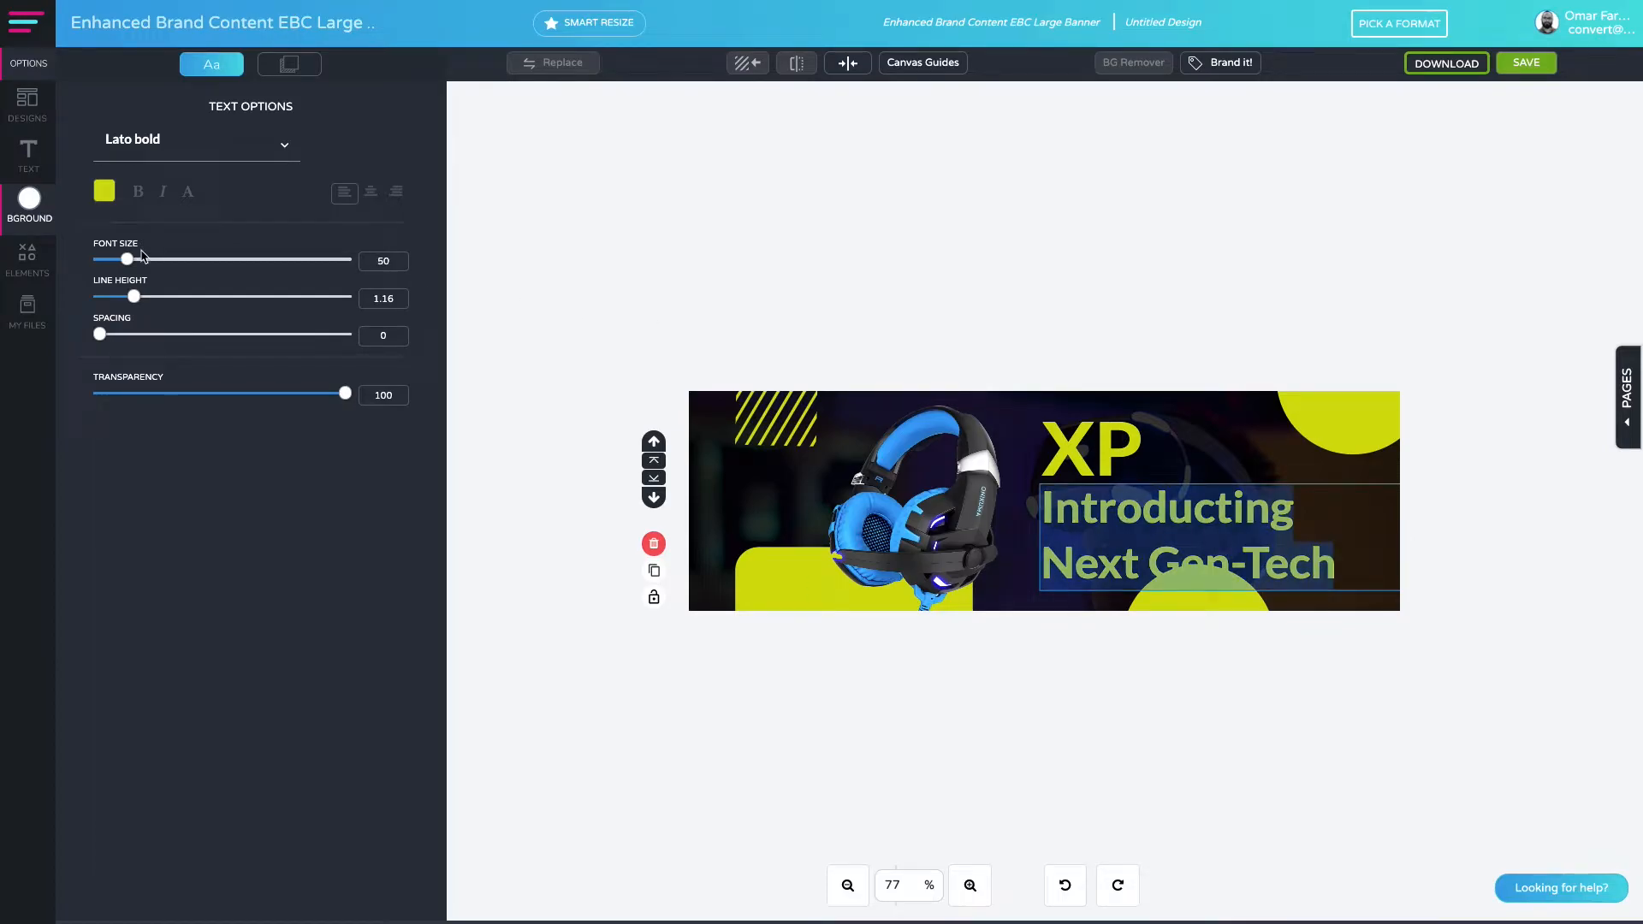
Reduce the two-line tagline's font size and recolour it light grey #ececec from the Audio Master 3000 palette.
left_click_drag(126, 259, 114, 259)
left_click(1055, 578)
left_click(1079, 537)
left_click(103, 191)
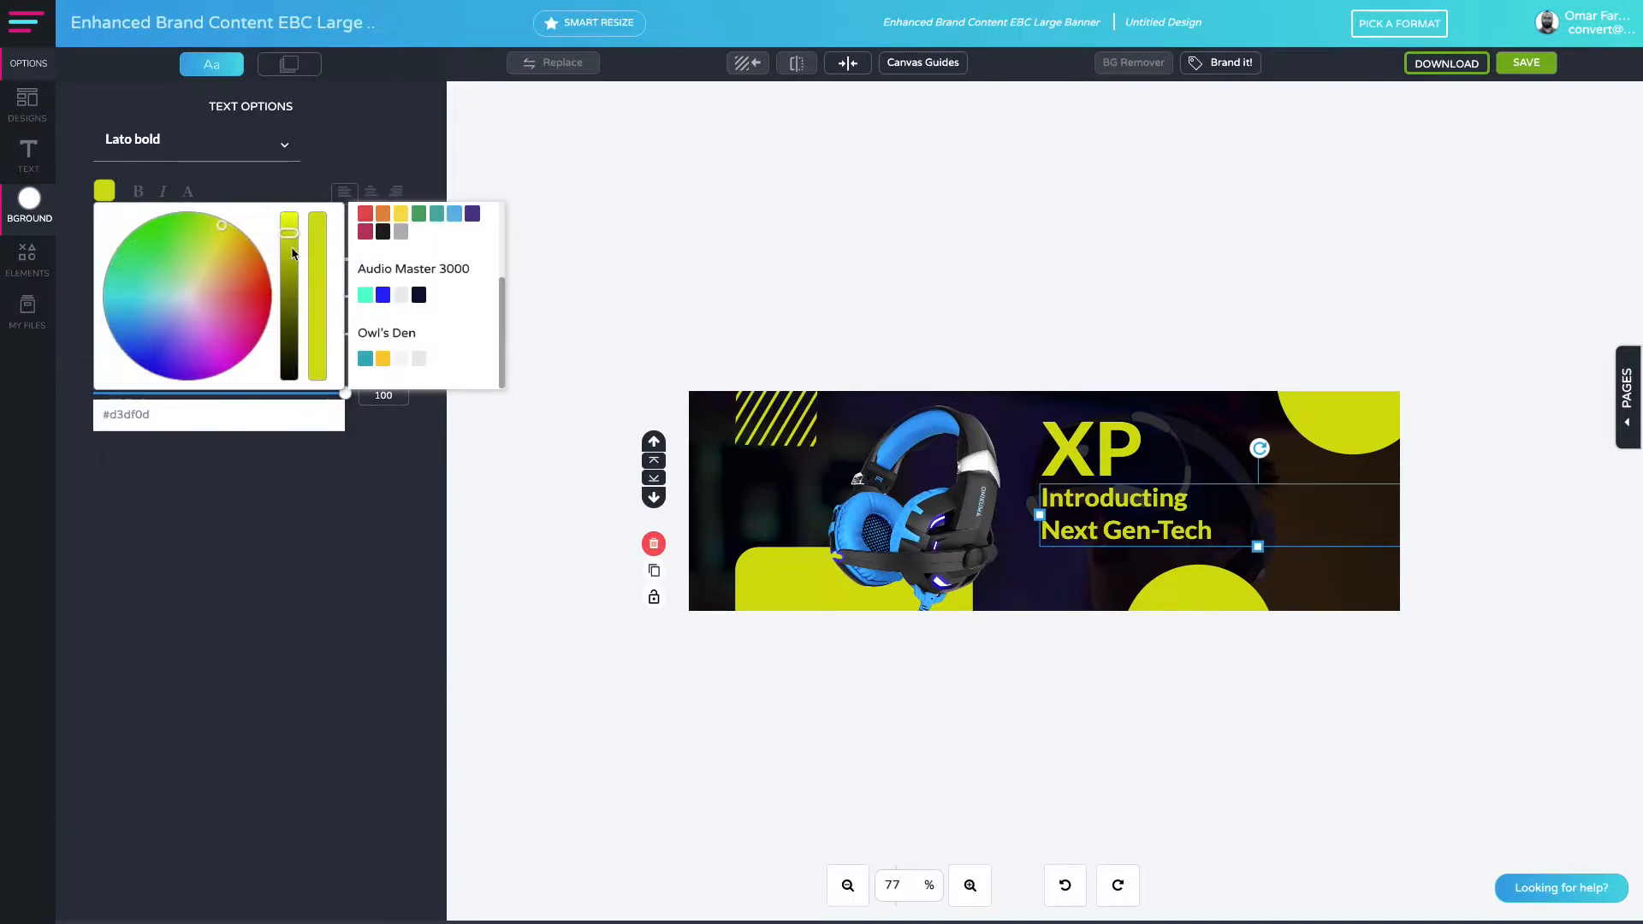
left_click(402, 296)
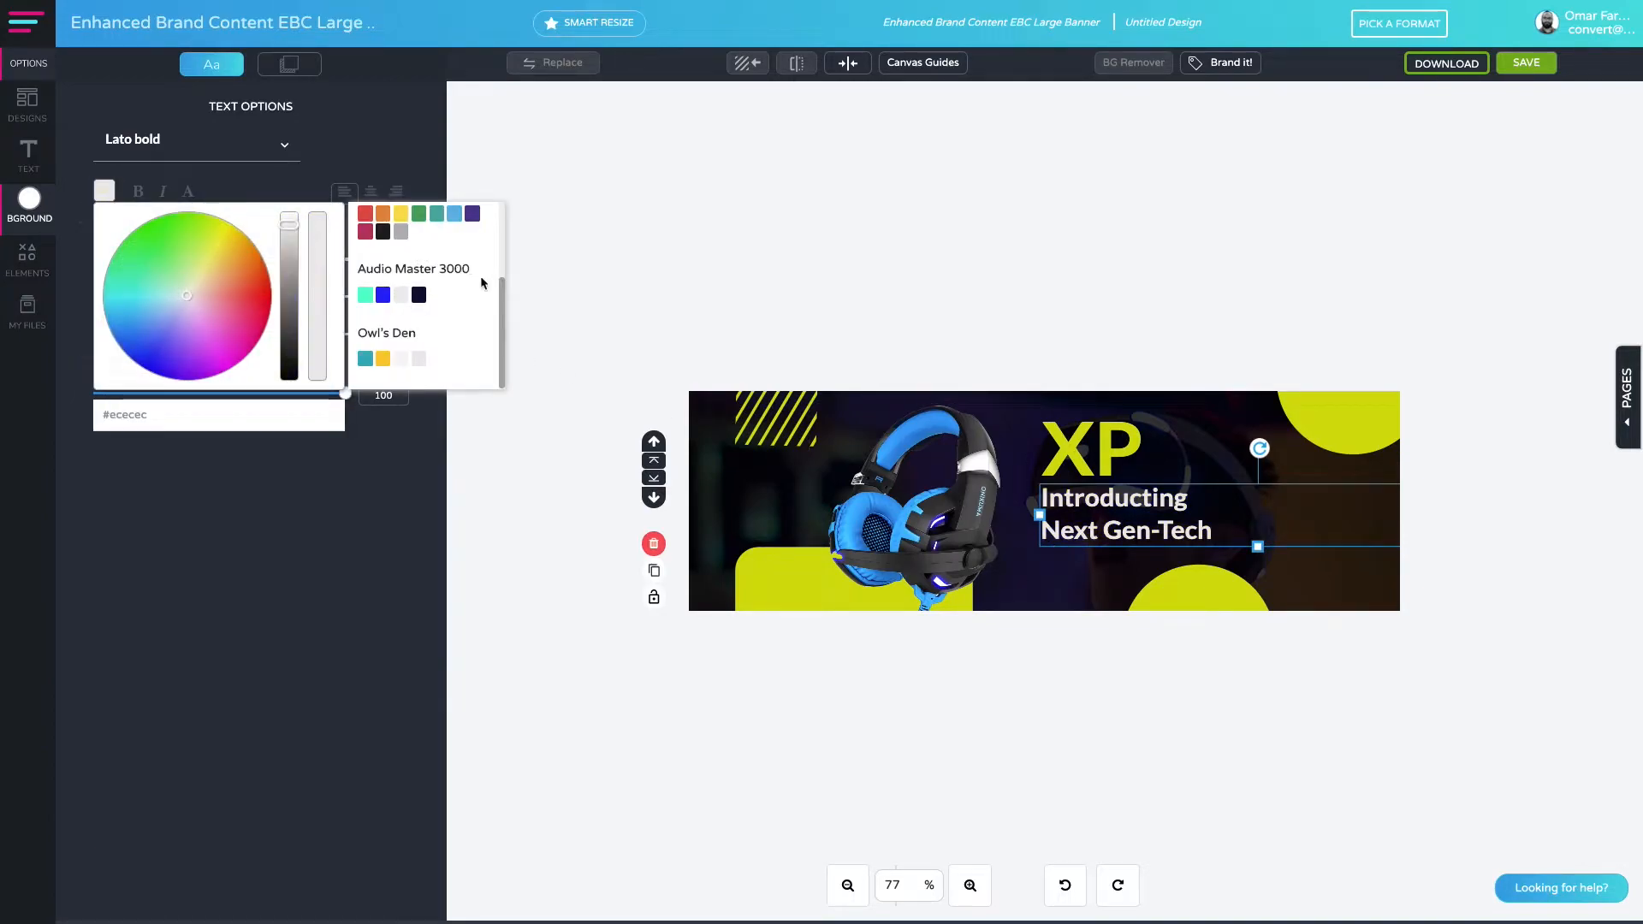
Recolour the "XP" headline with the light blue palette swatch.
left_click(1129, 443)
left_click(103, 191)
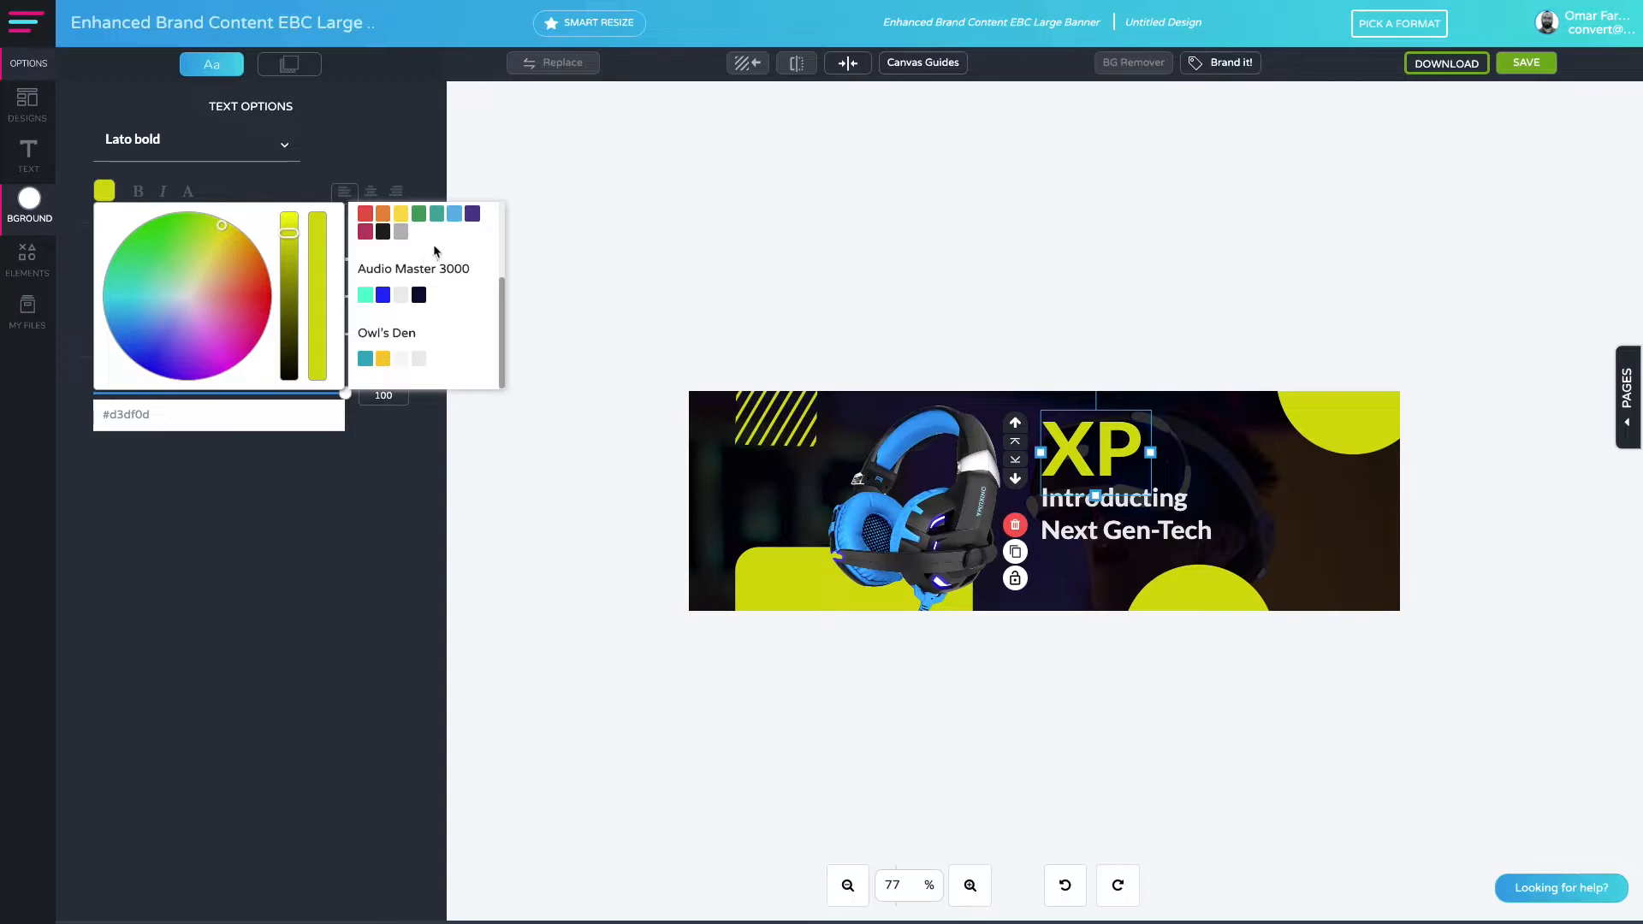
left_click(454, 213)
left_click(851, 319)
Recolour the yellow stripes and the rounded rectangle under the headphones light blue.
left_click(769, 439)
left_click(228, 187)
left_click(579, 213)
left_click(443, 147)
left_click(797, 558)
left_click(227, 193)
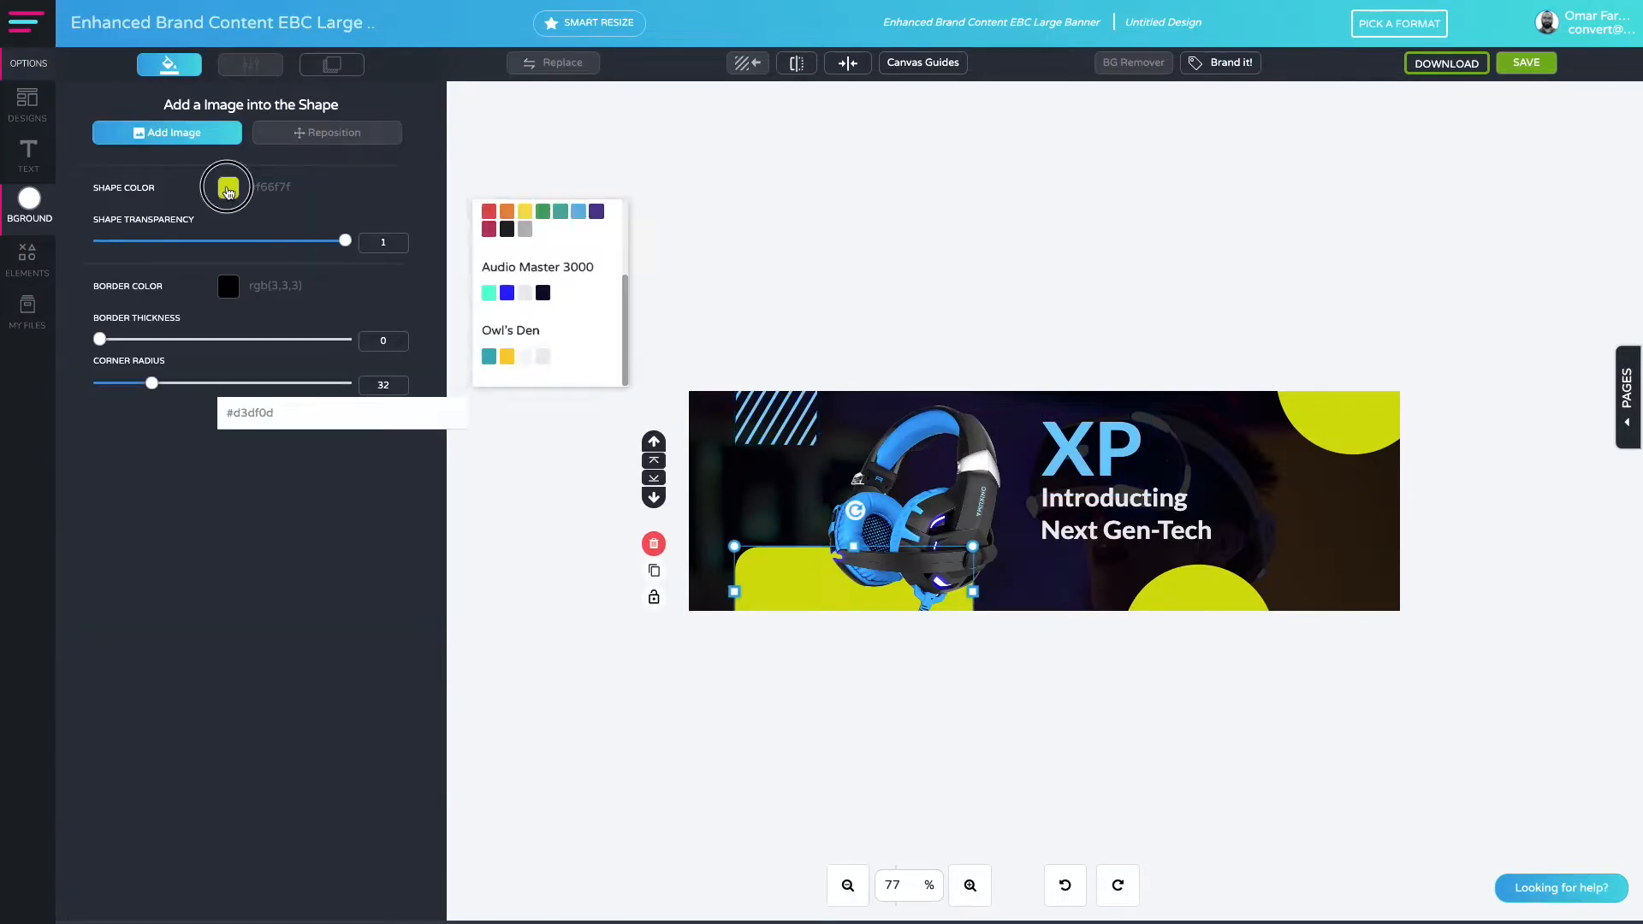
left_click(510, 217)
left_click(1009, 421)
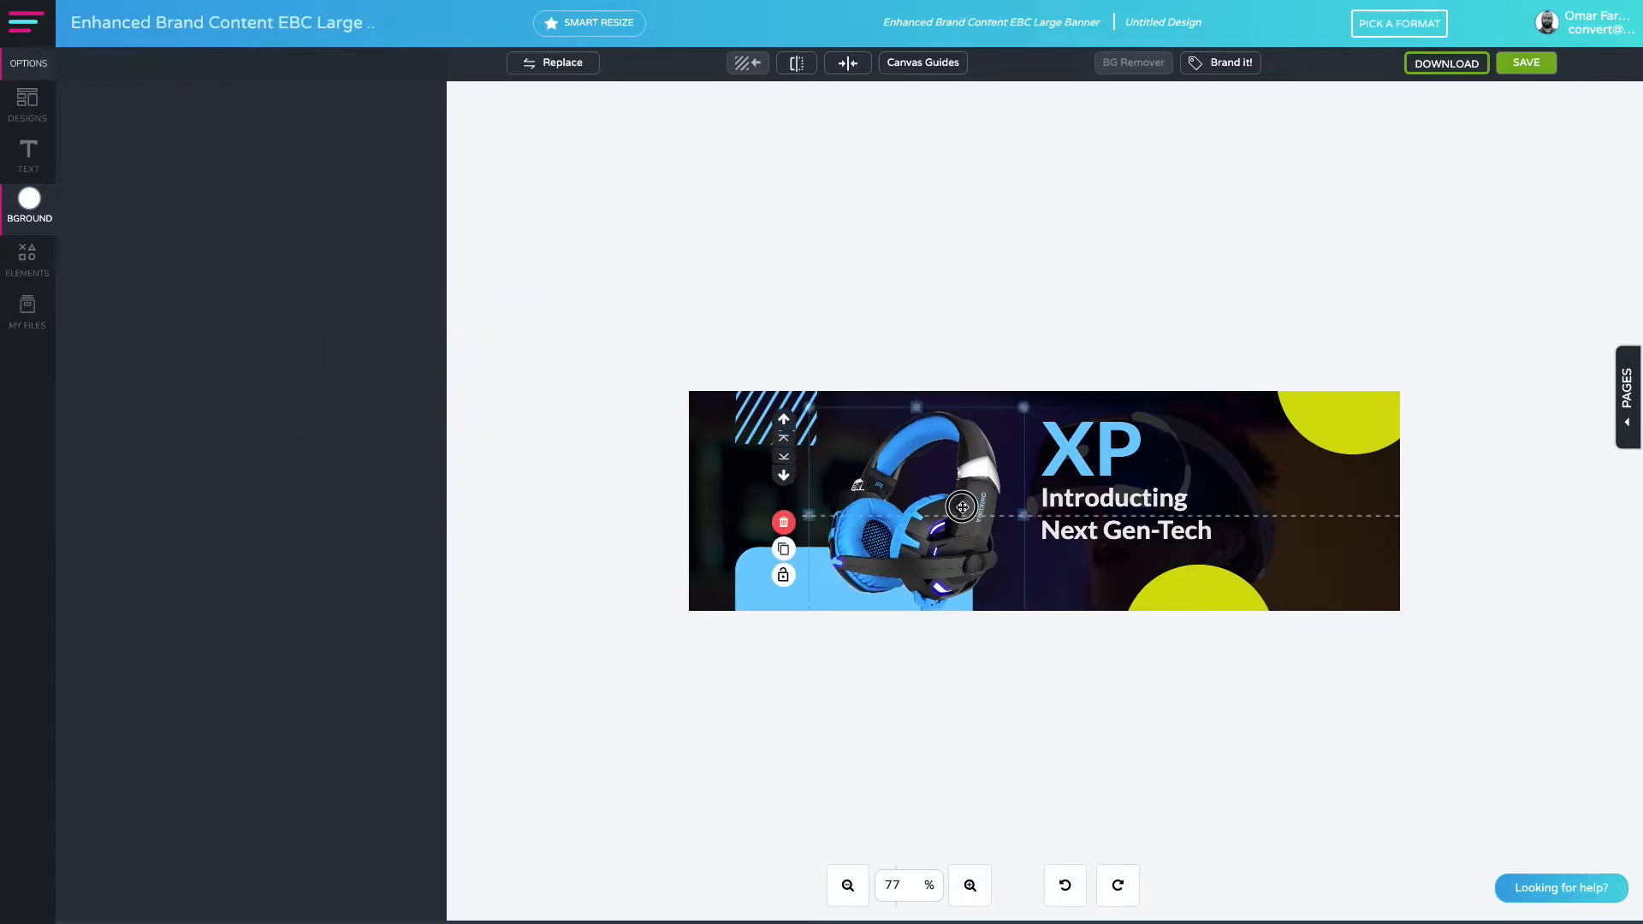
Narrow the blue rectangle to sit beneath the headphones and move both toward the banner's left side.
left_click_drag(774, 597, 665, 596)
left_click(811, 644)
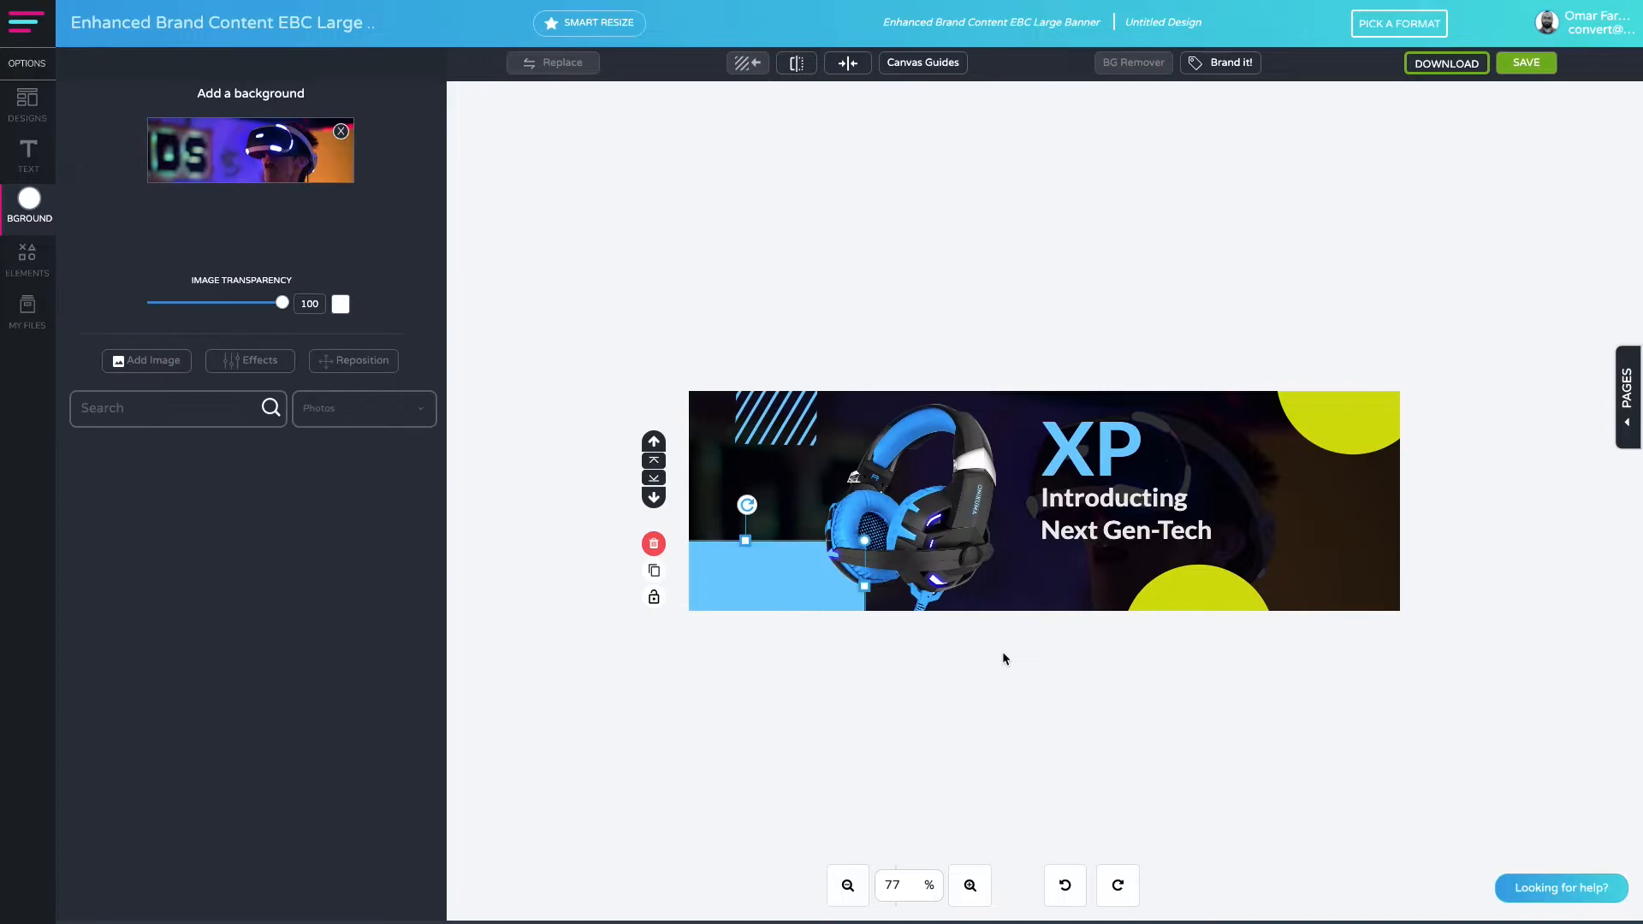
left_click_drag(864, 586, 898, 591)
left_click(823, 583)
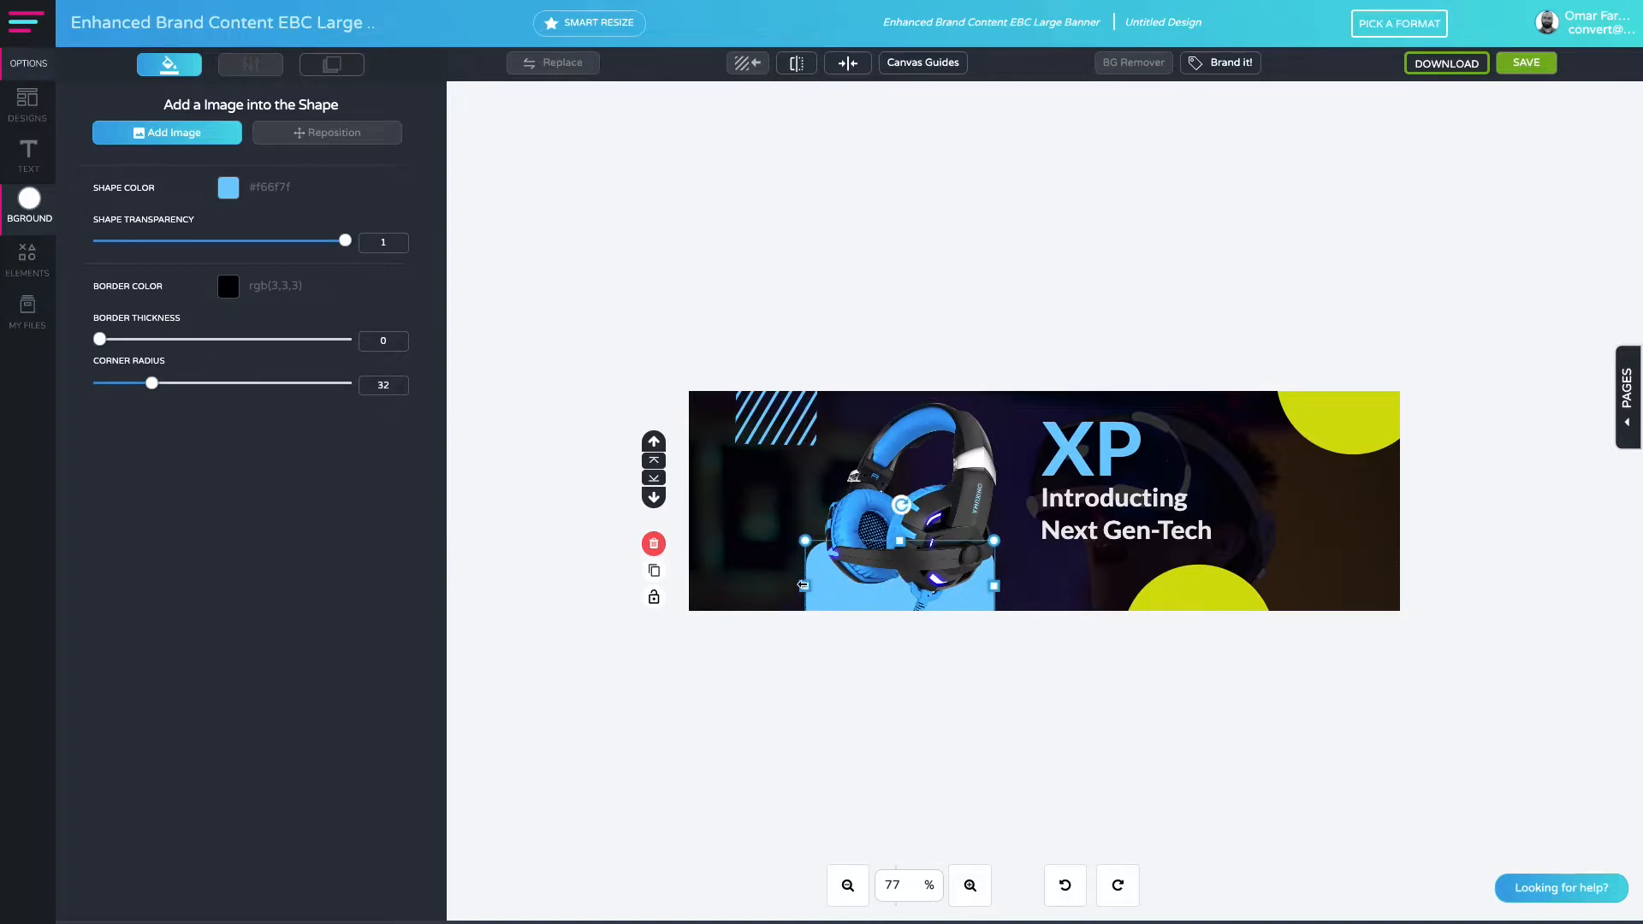
left_click(813, 595)
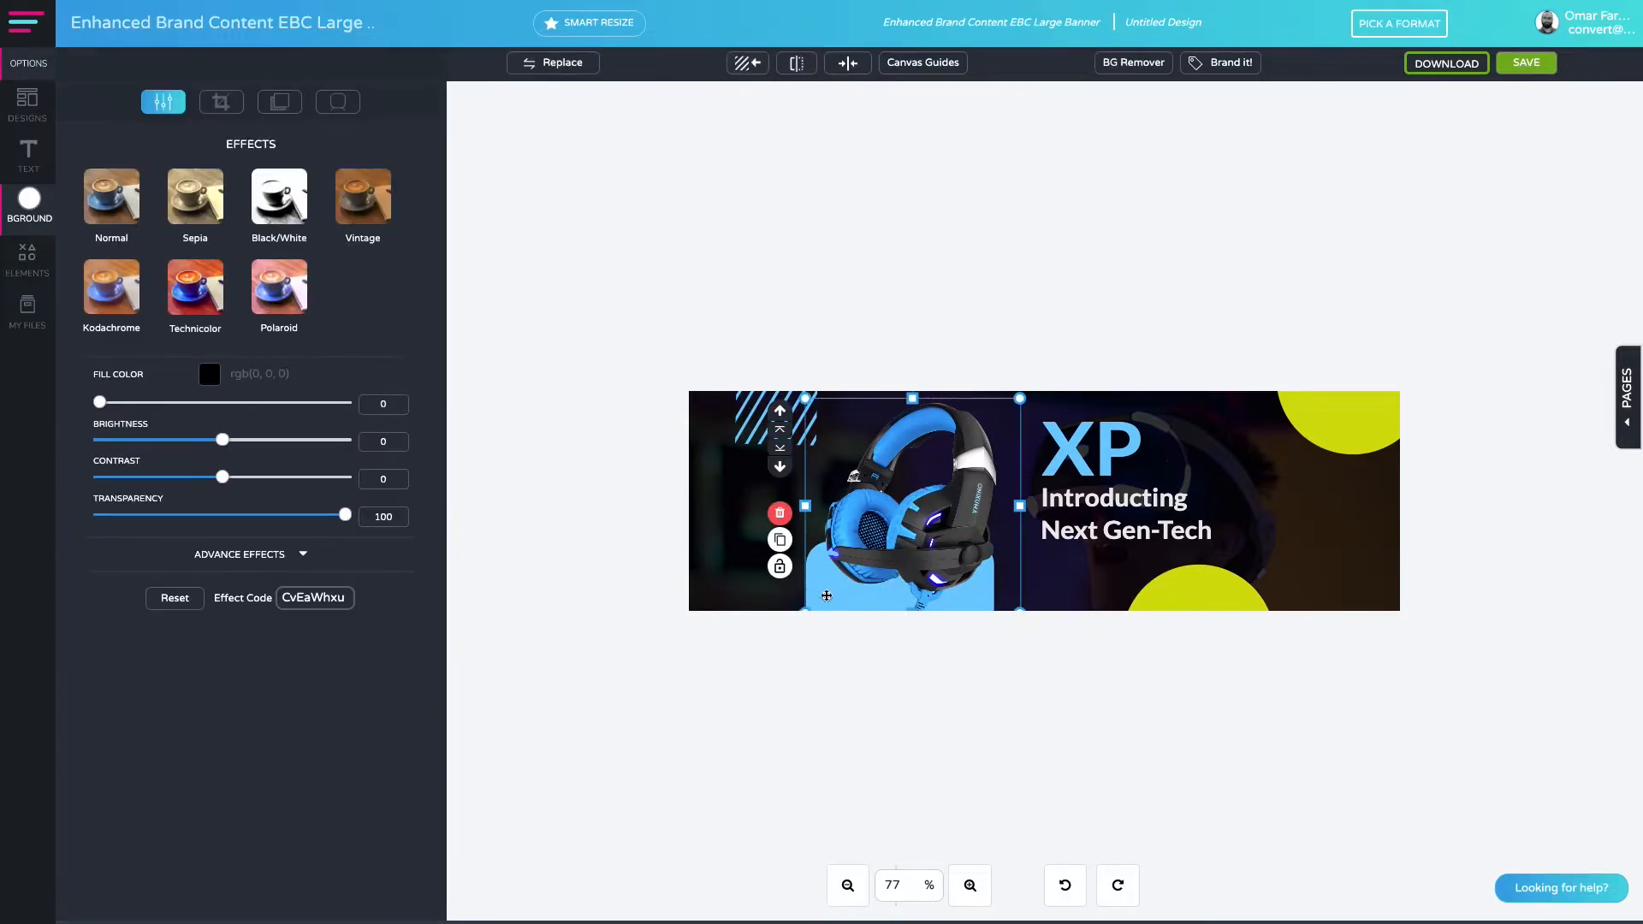
left_click(791, 635)
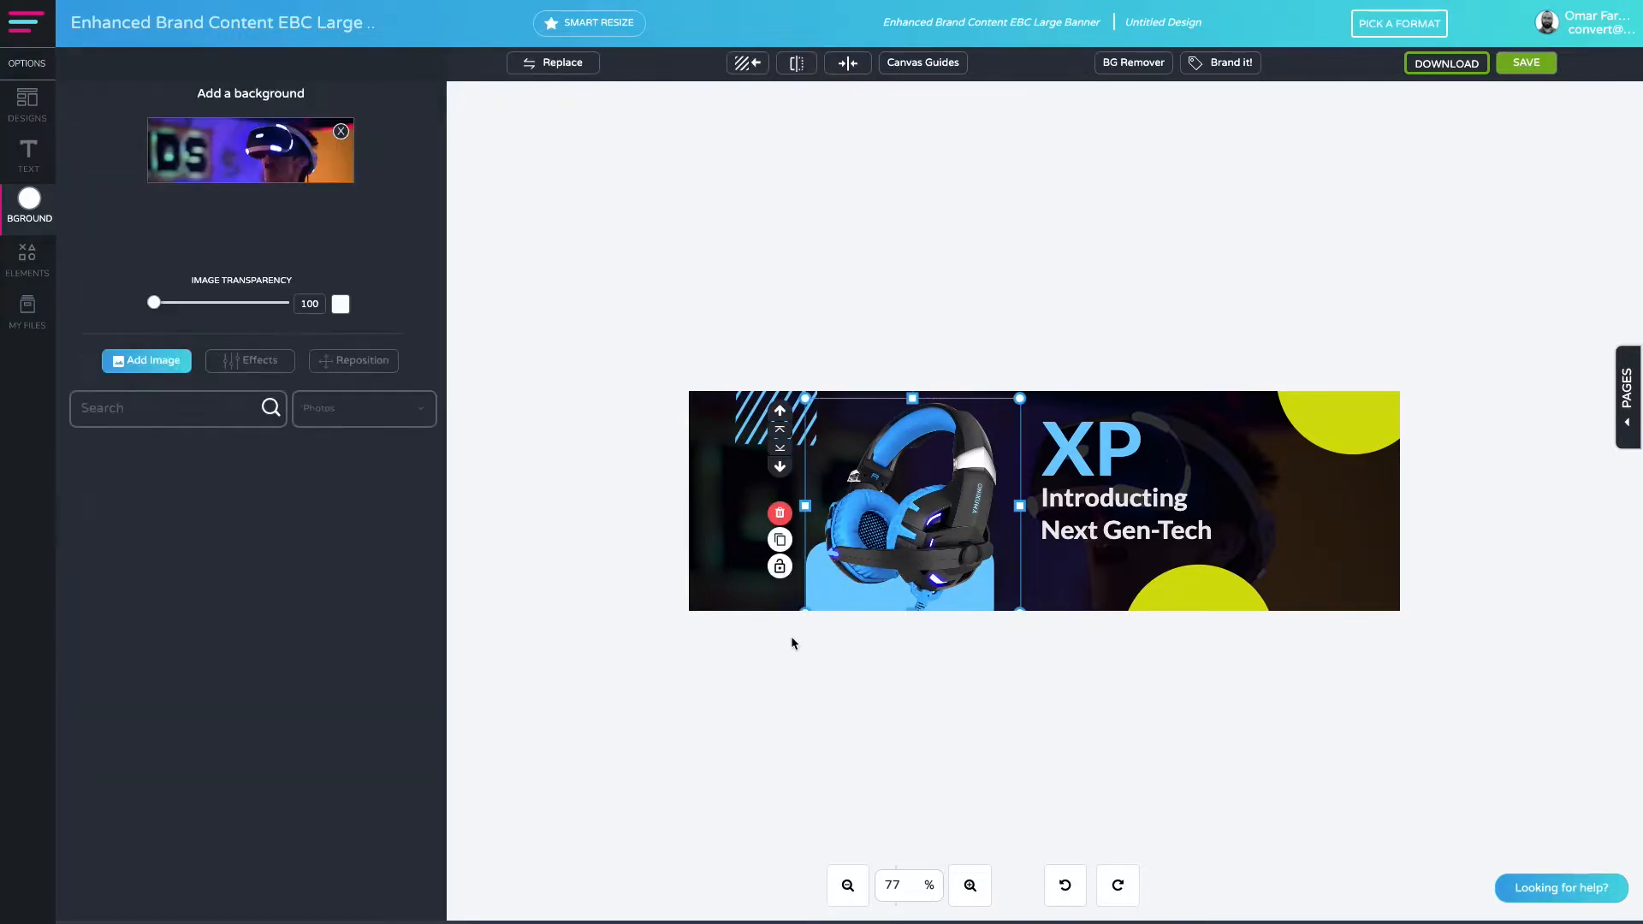
left_click_drag(929, 573, 866, 573)
Shrink the blue stripes further and align them with the blue rectangle's left edge.
left_click(697, 489)
left_click(789, 430)
mouse_move(818, 446)
left_mouse_down()
mouse_move(774, 428)
mouse_move(791, 430)
left_mouse_up()
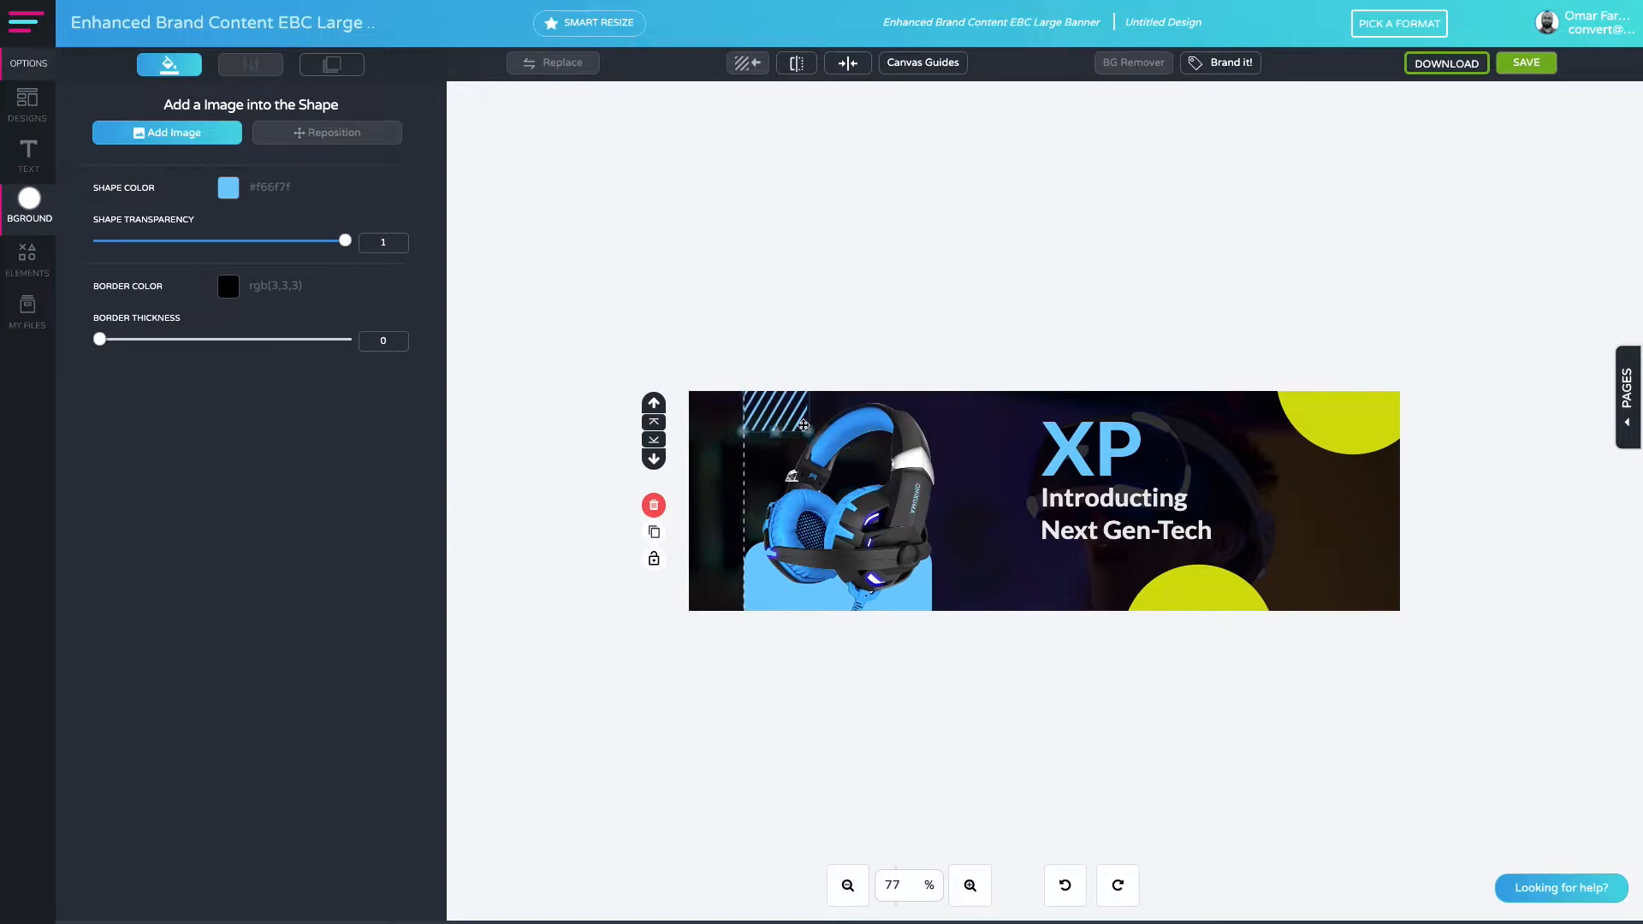
Move the lower yellow circle left beneath the tagline and recolour it light blue at full brightness.
left_click(1227, 592)
left_click_drag(1157, 585, 1071, 597)
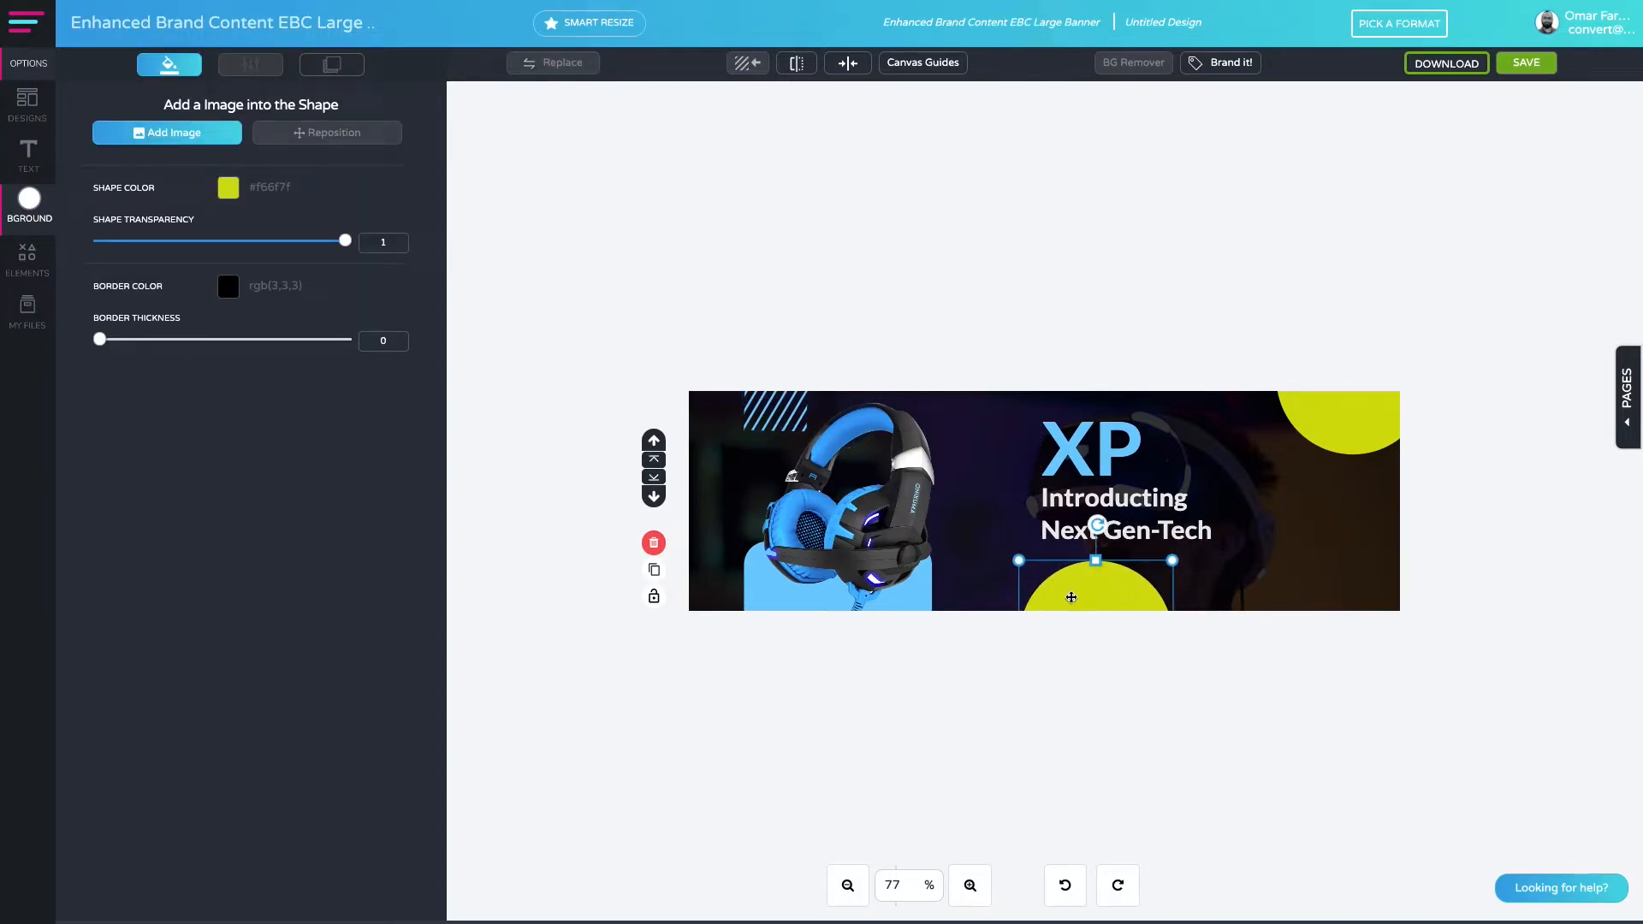
left_click(271, 188)
left_click(577, 212)
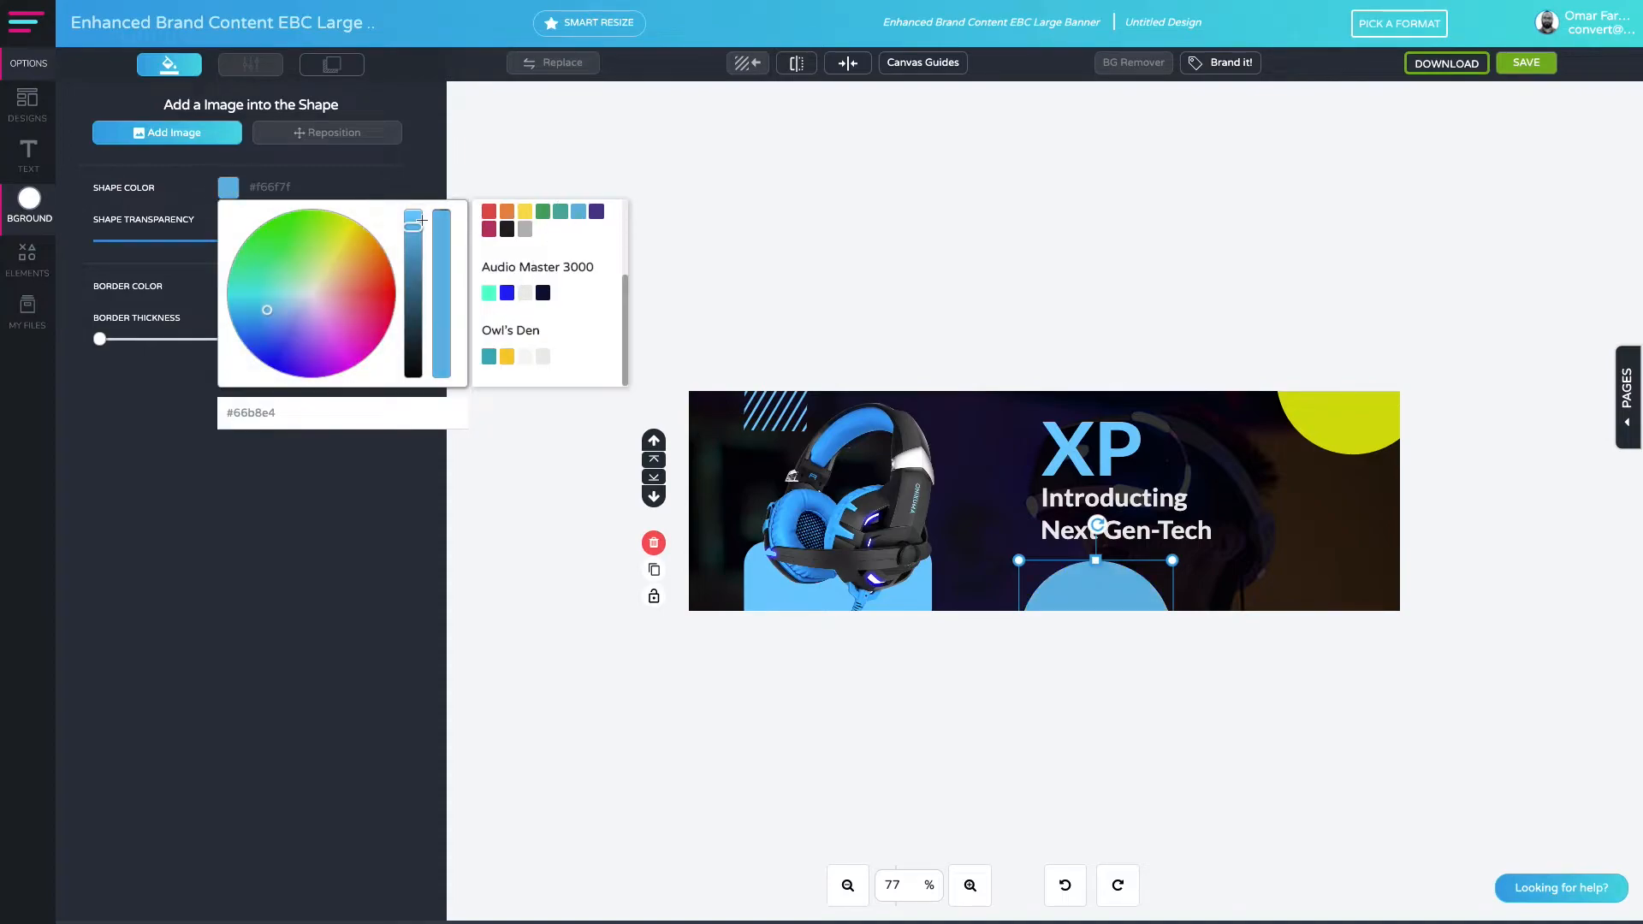
left_click(422, 165)
left_click(1093, 583)
Delete the yellow circle from the banner's upper-right corner.
left_click(1242, 475)
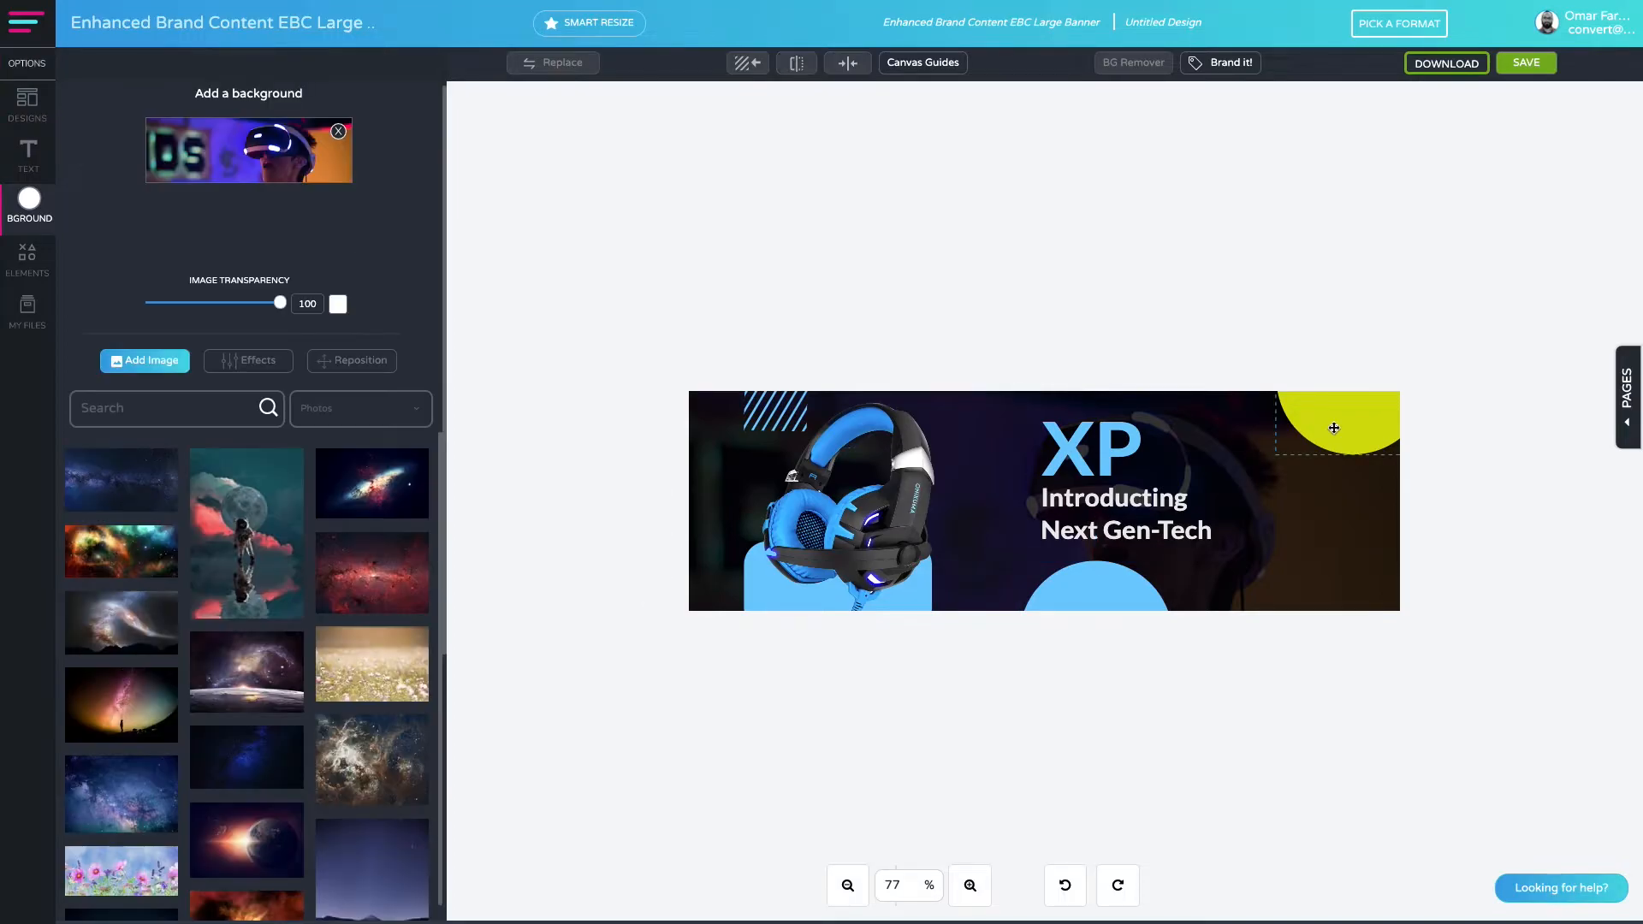
left_click(1334, 428)
left_click(1009, 524)
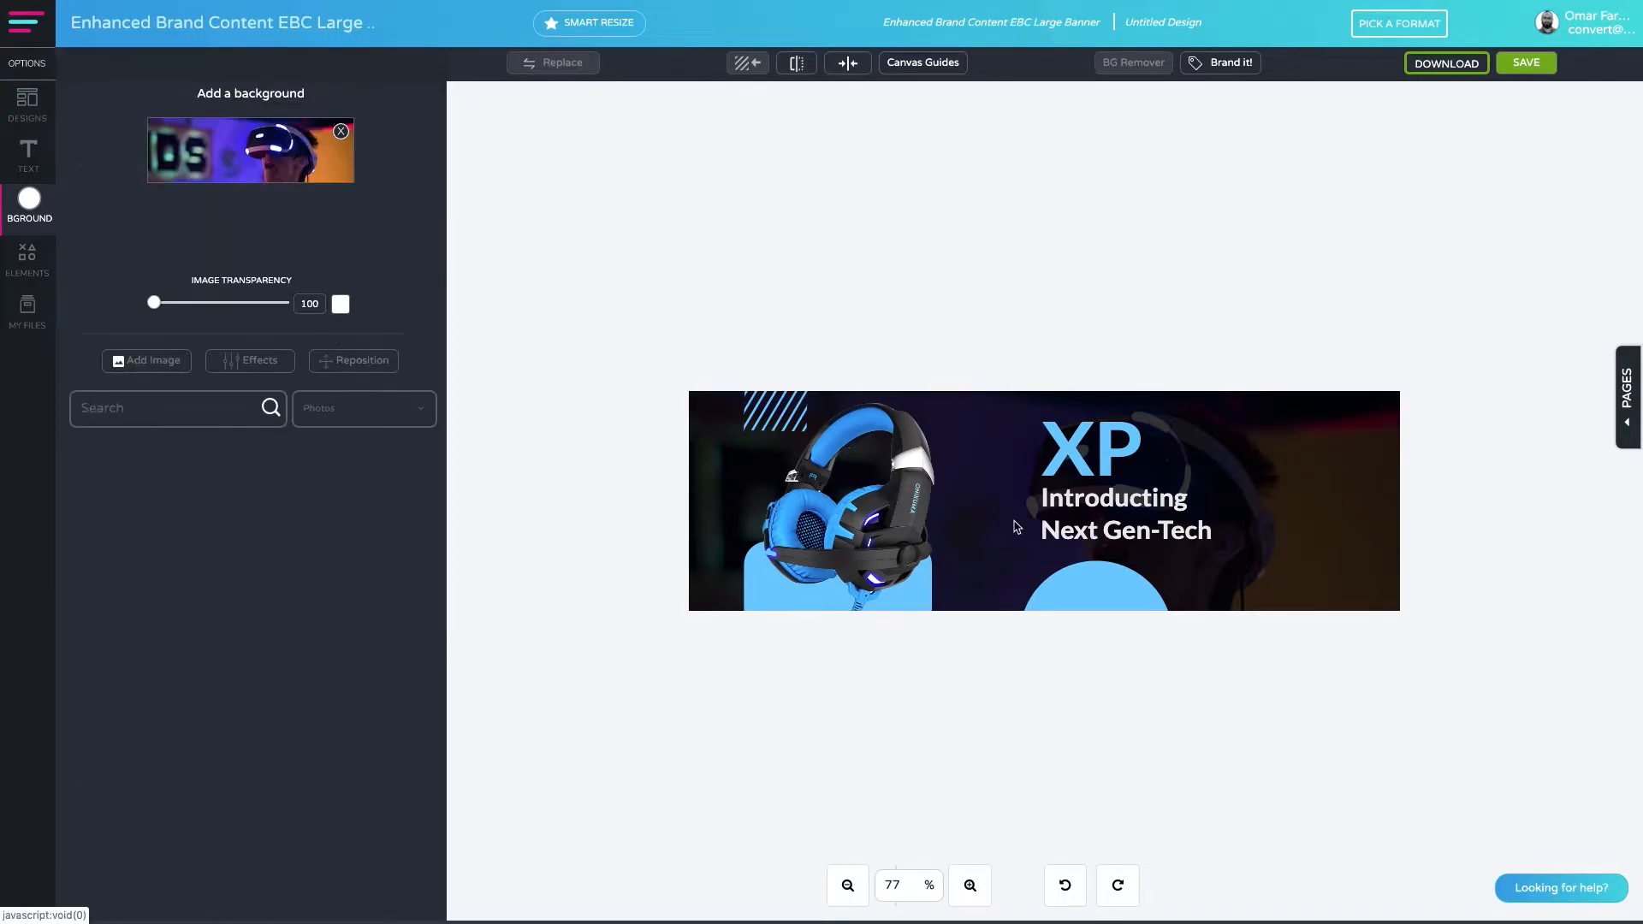
Move the "XP" headline, tagline and blue circle together up and right, and shift the headphones right toward them.
left_click_drag(1103, 587, 1182, 575)
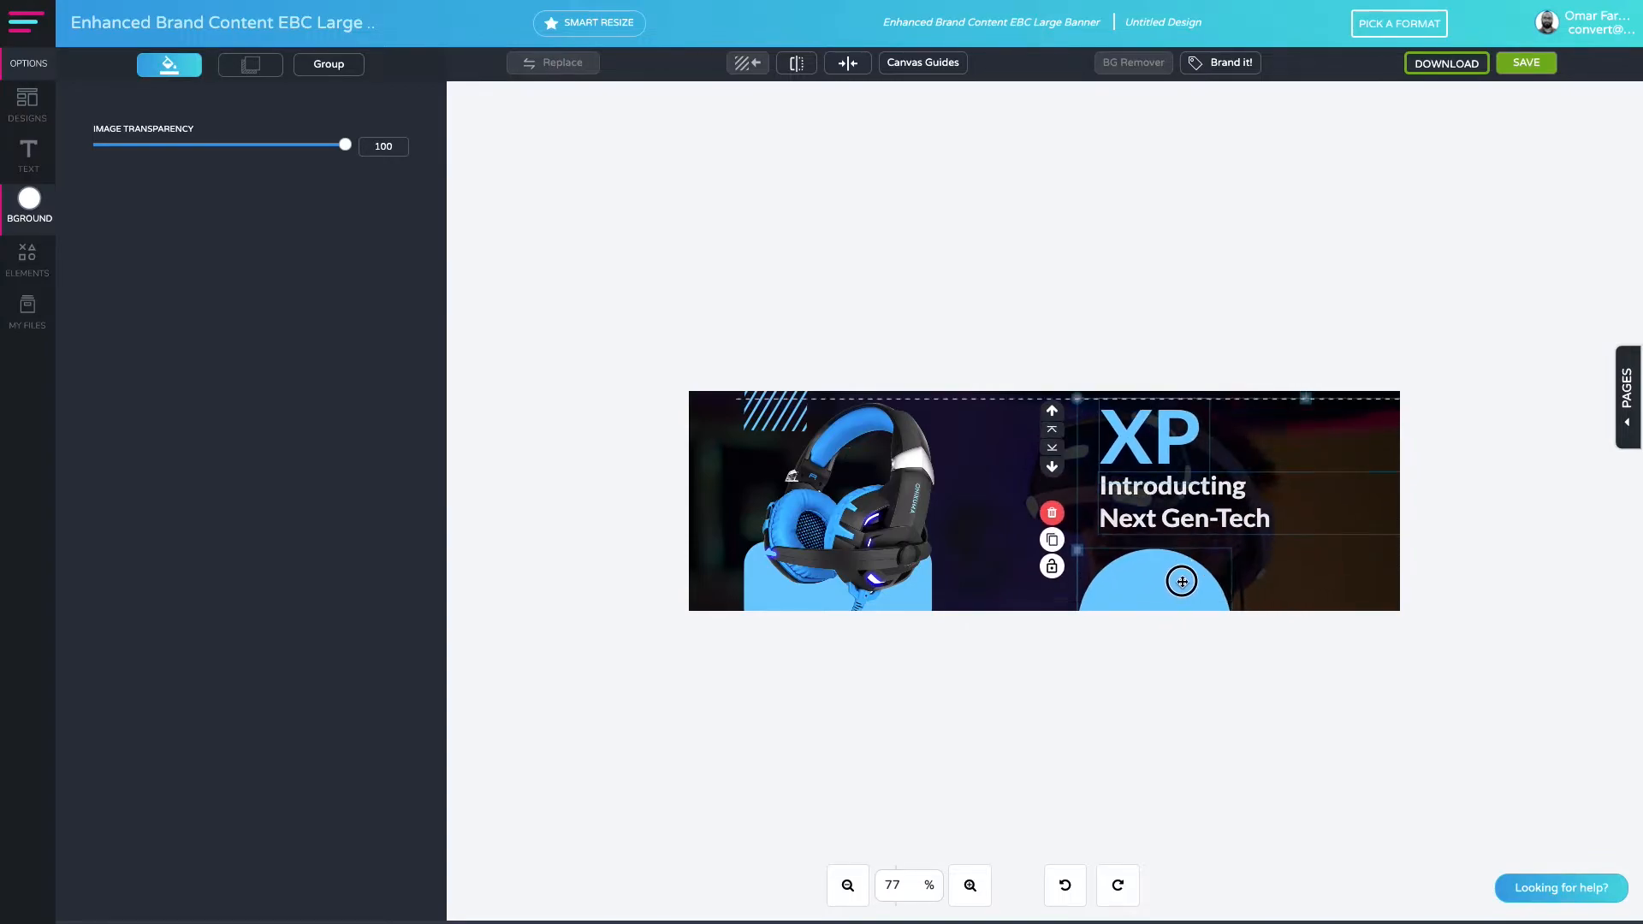
left_click(1177, 624)
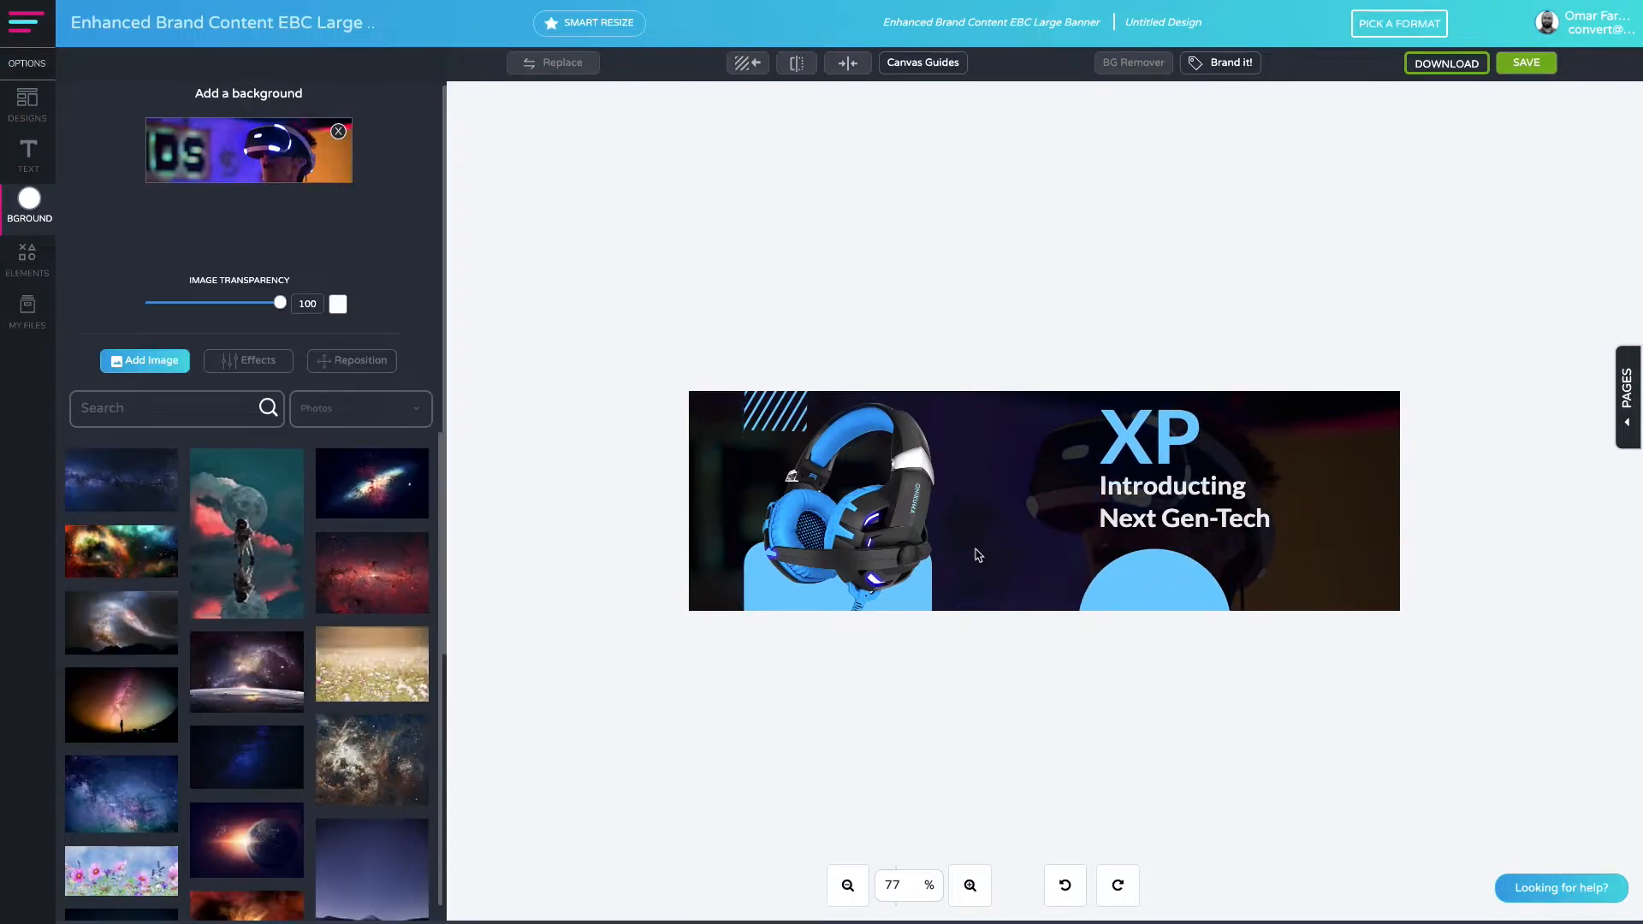
left_click_drag(899, 517, 969, 517)
Delete the blue rounded rectangle and move the blue stripes into the empty space left of the headphones.
left_click_drag(769, 581, 1127, 475)
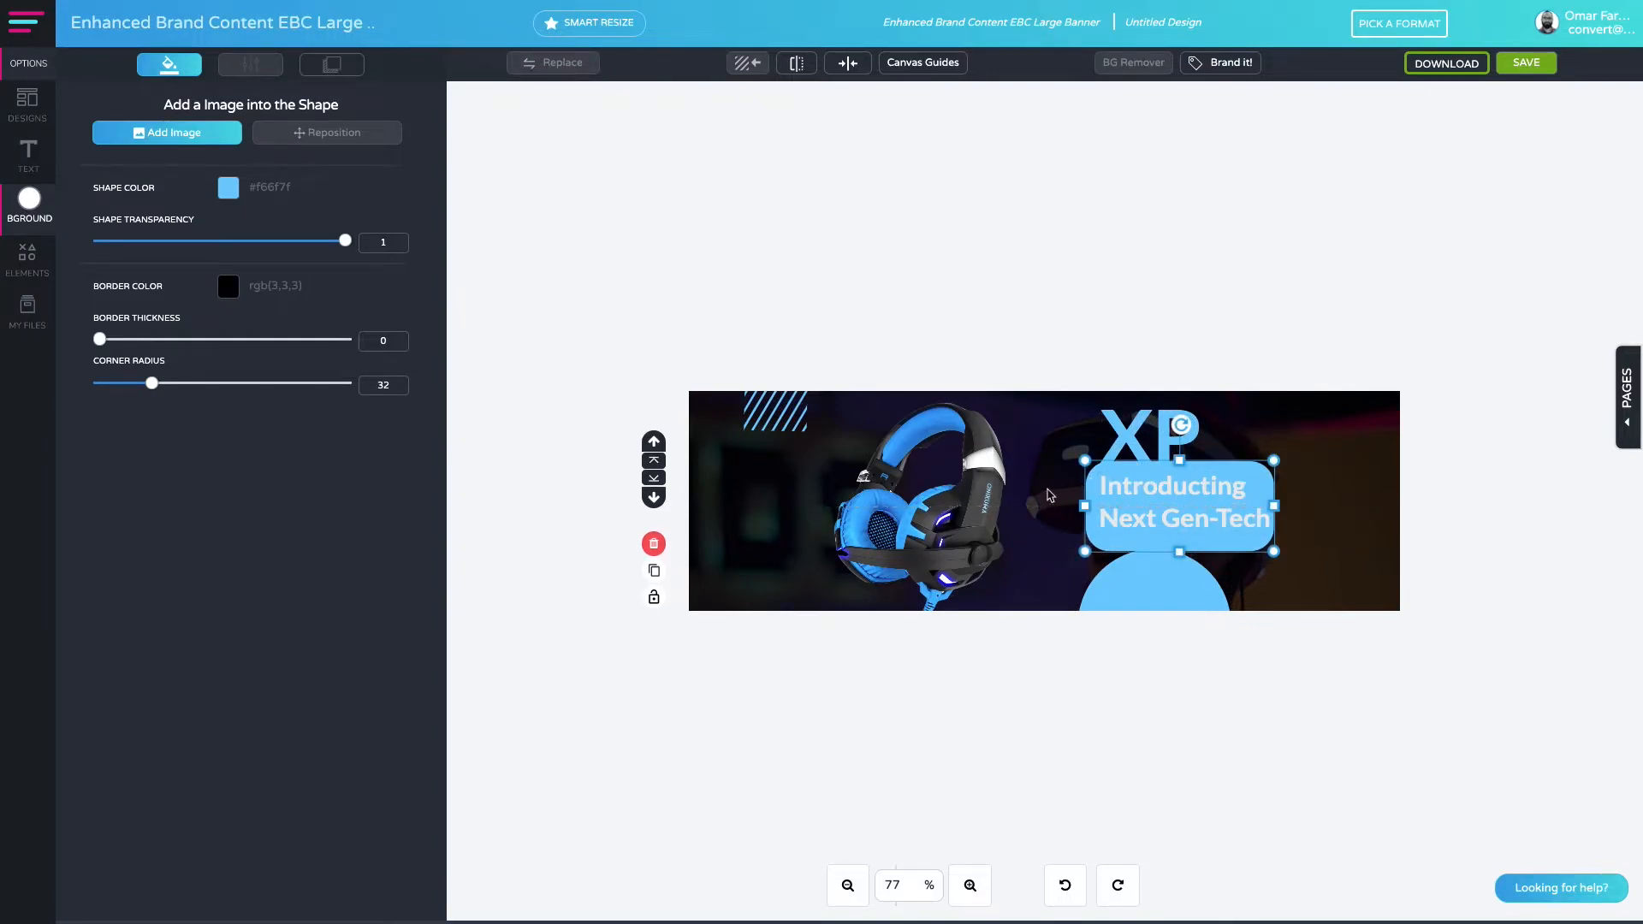
left_click(653, 545)
left_click_drag(789, 419, 759, 549)
left_click(777, 593)
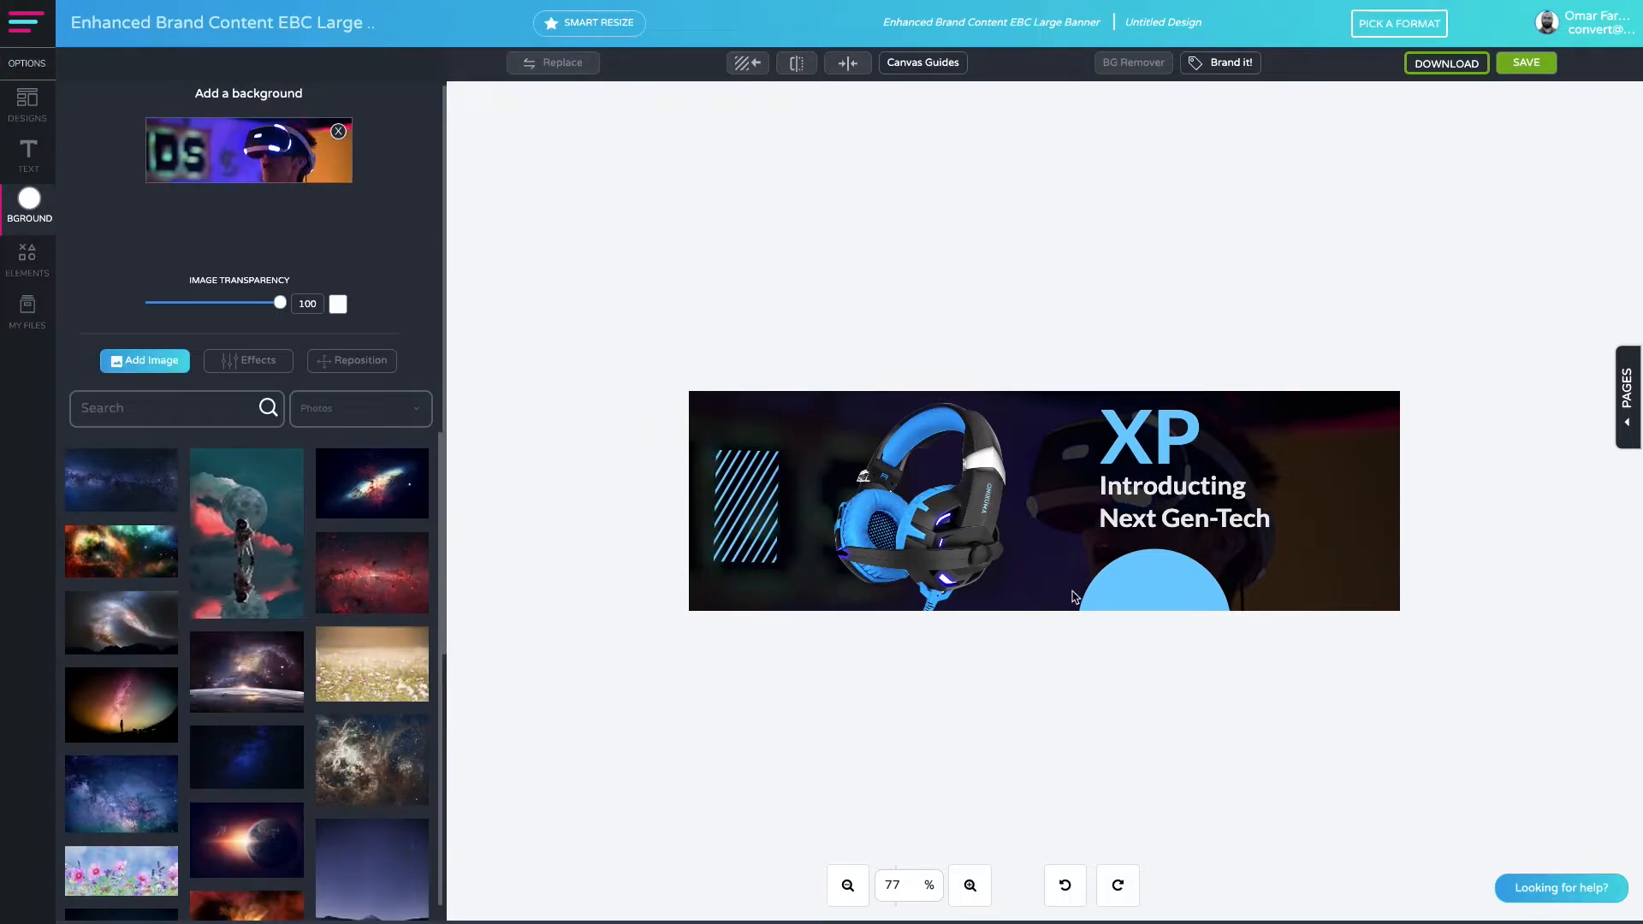
Duplicate the blue stripes beside the headphones, offset up and right, and recolour the copy white.
left_click(746, 520)
left_click(653, 545)
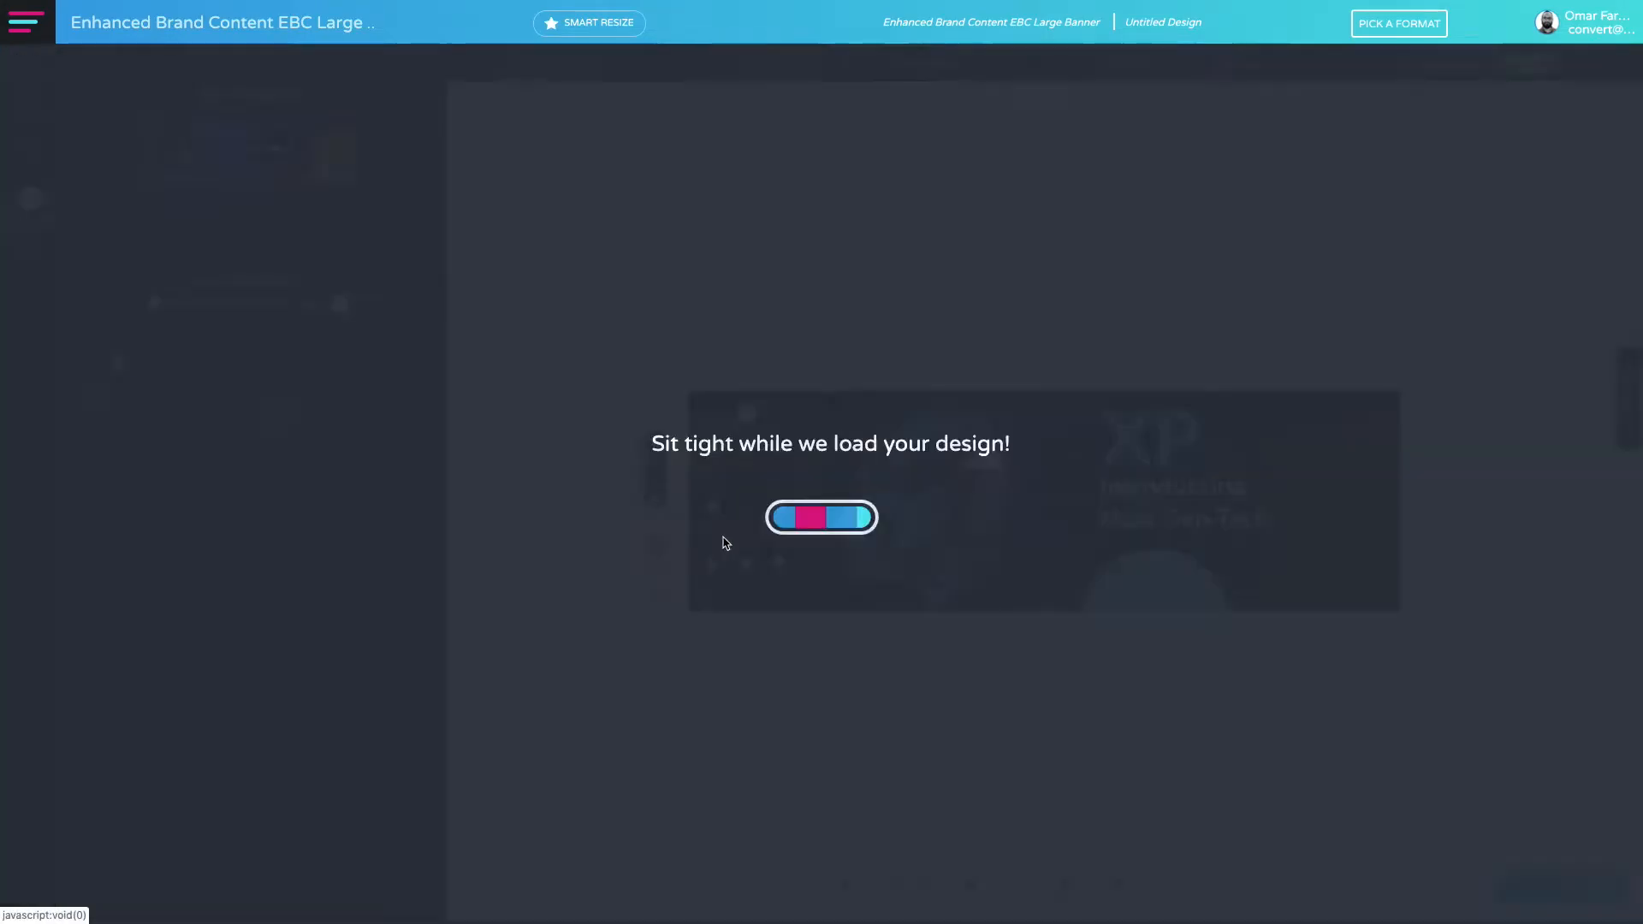
left_click(227, 187)
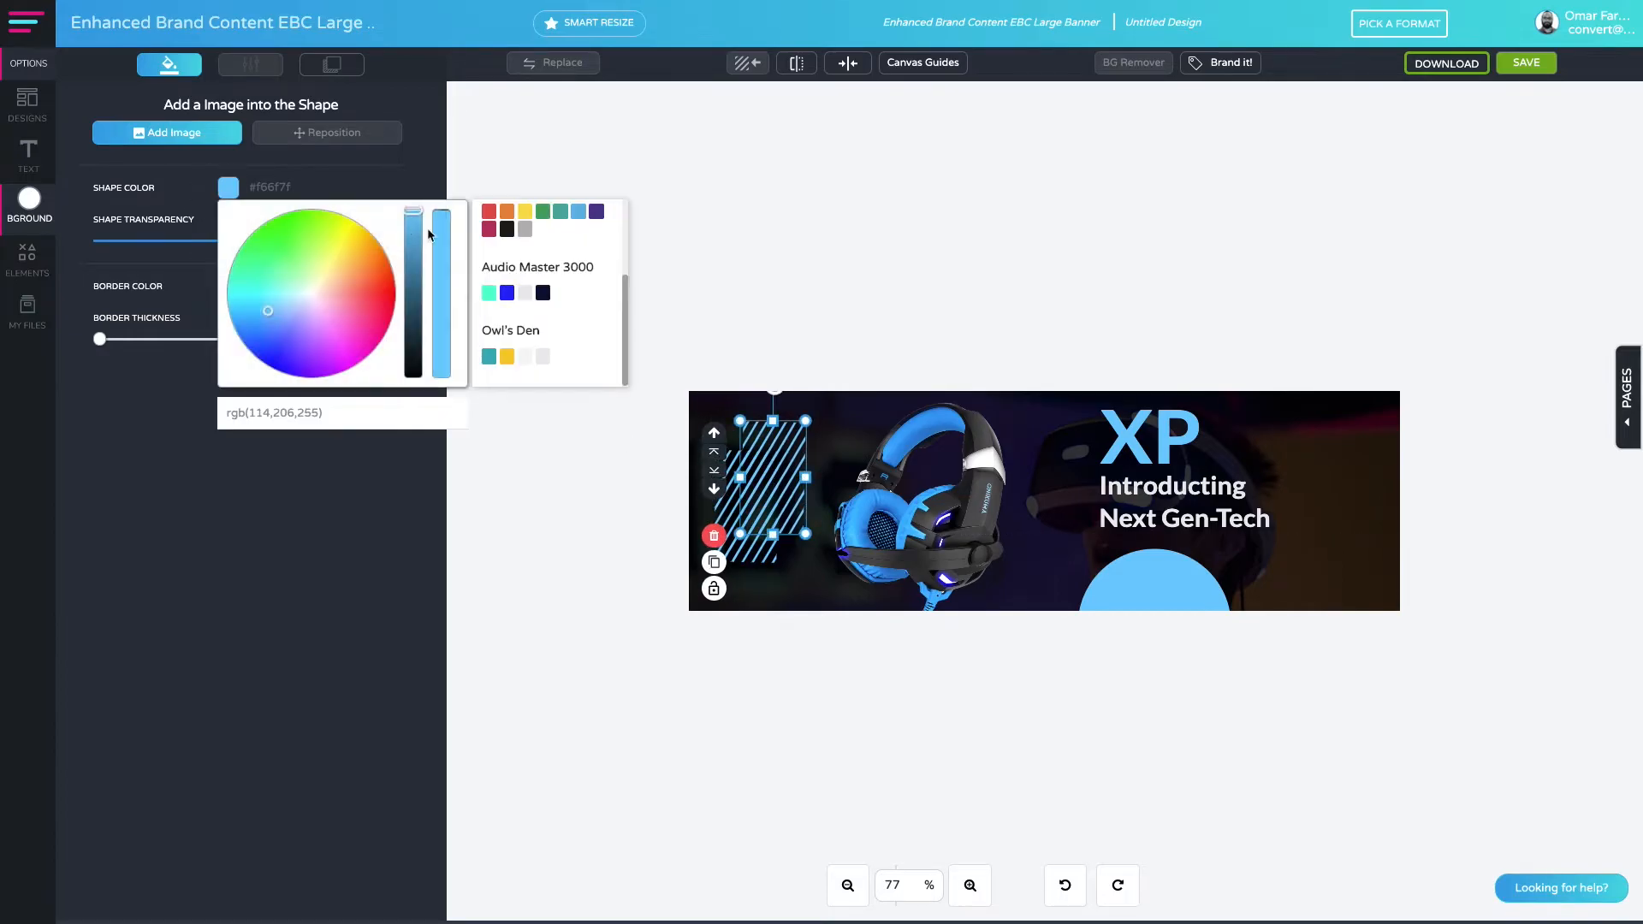
left_click(866, 338)
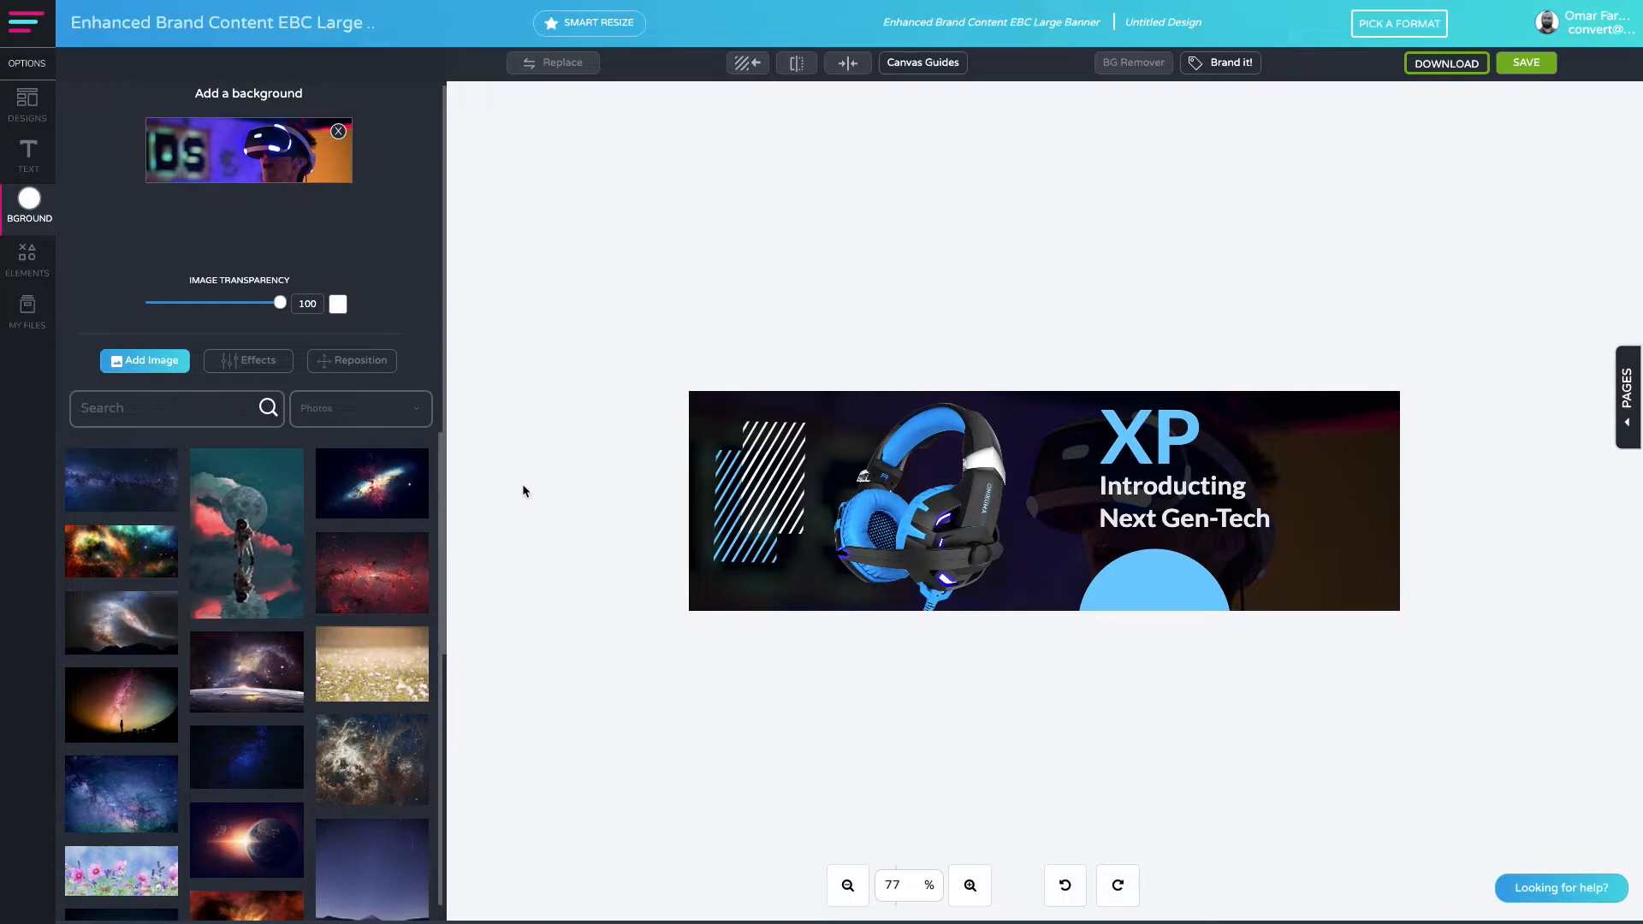
Give the blue stripes a light blue border (#66b8e4) with a thickness of 9.
left_click(729, 559)
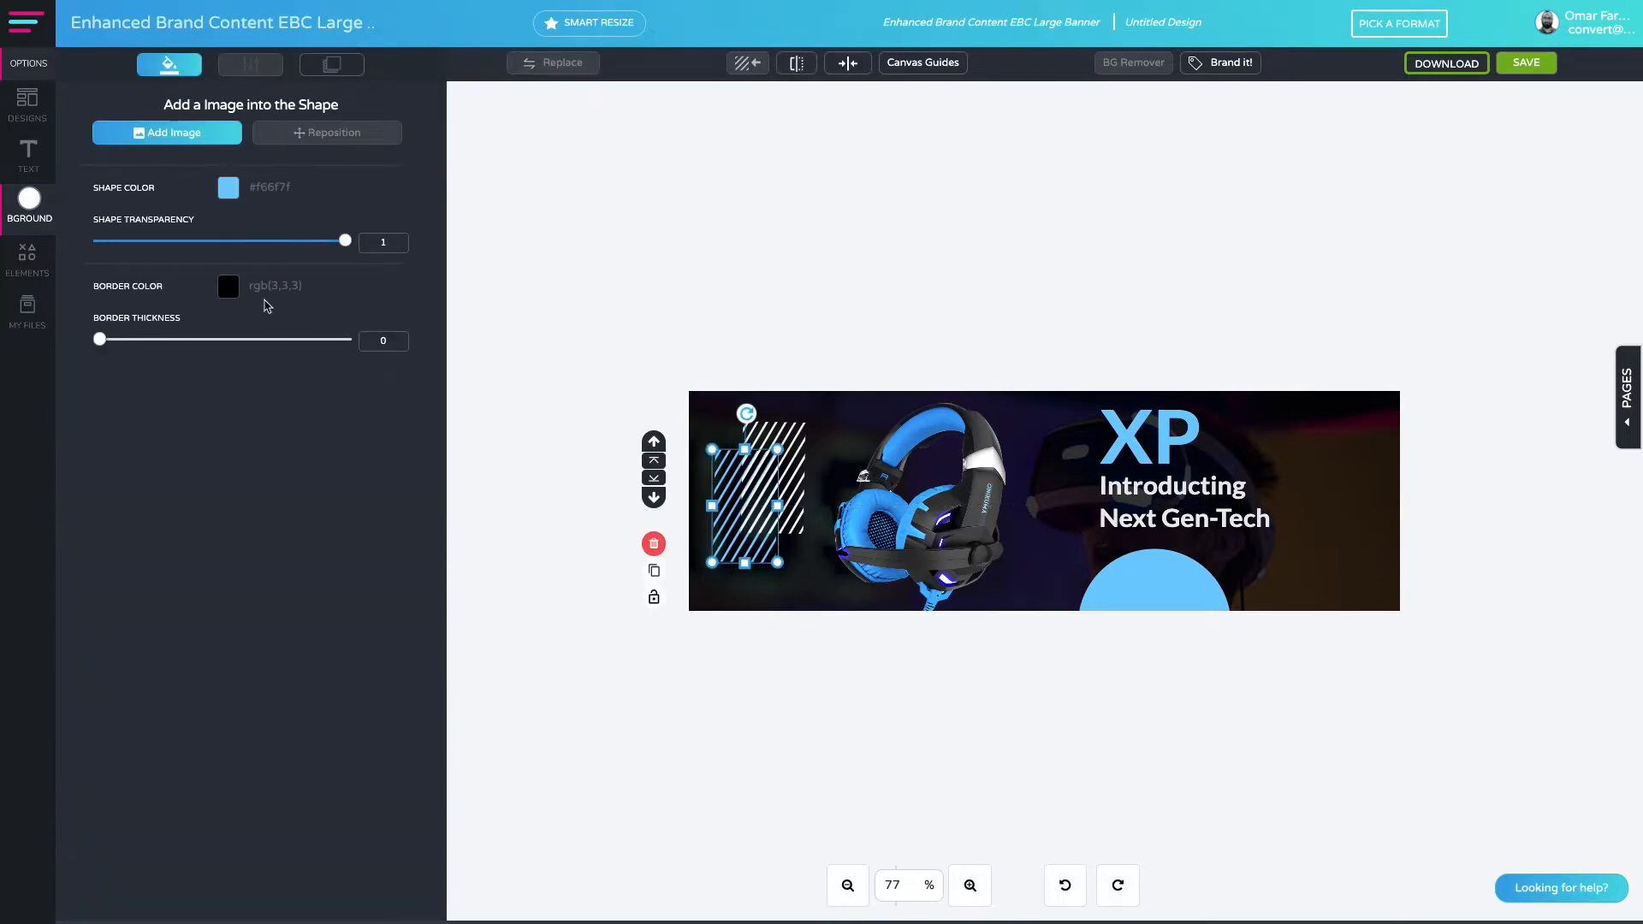
left_click_drag(107, 342, 275, 340)
left_click(227, 286)
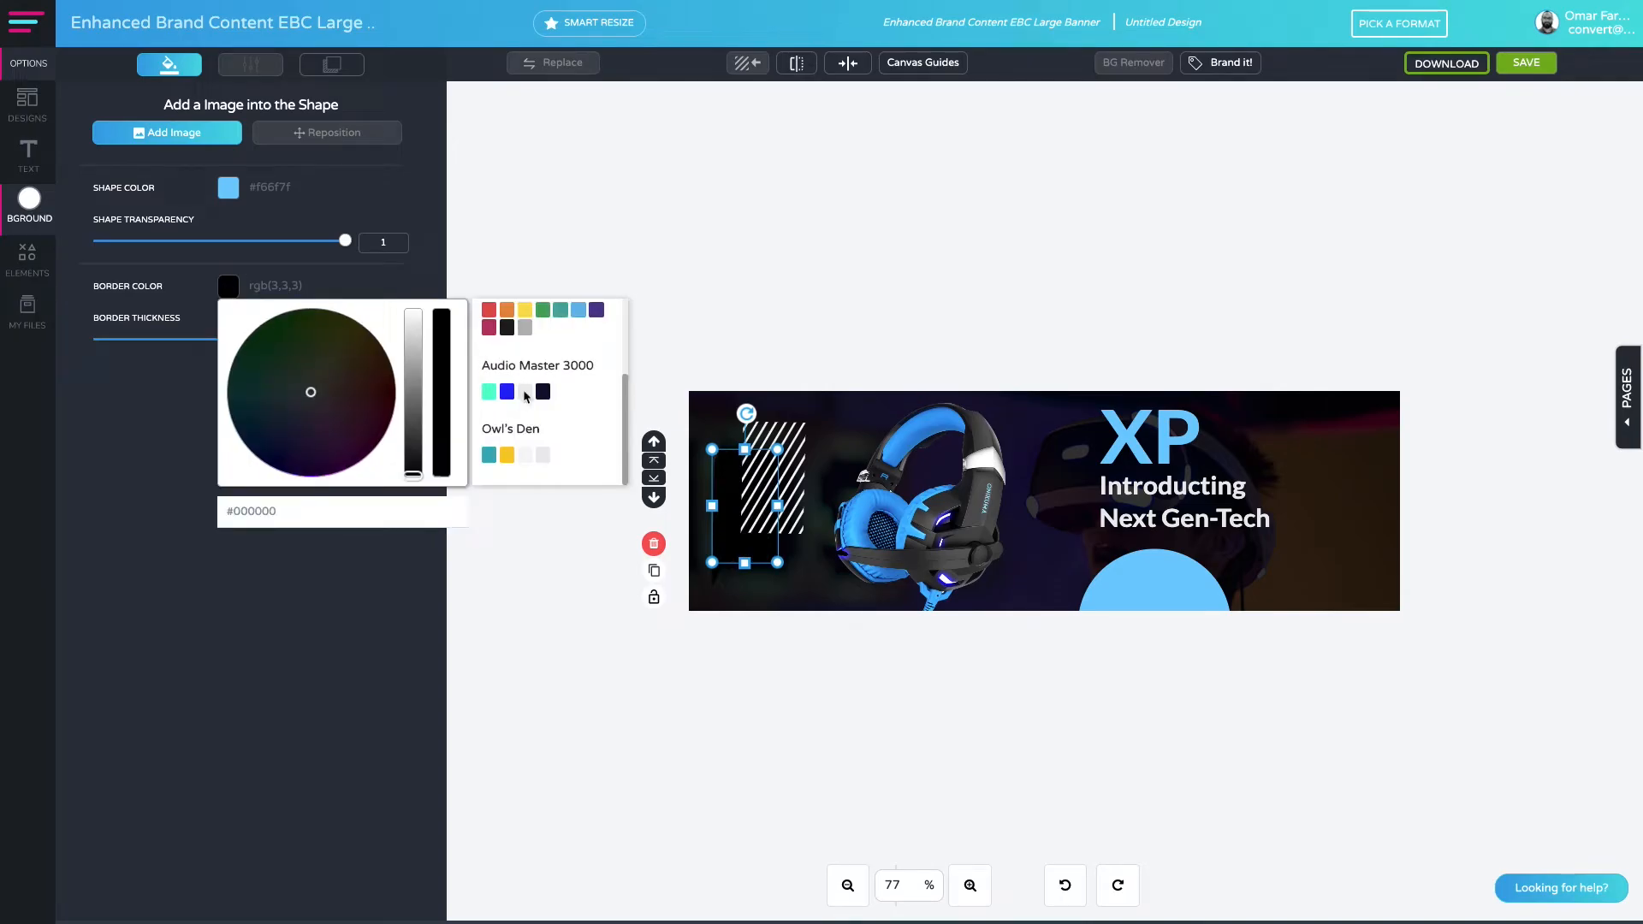
left_click(579, 310)
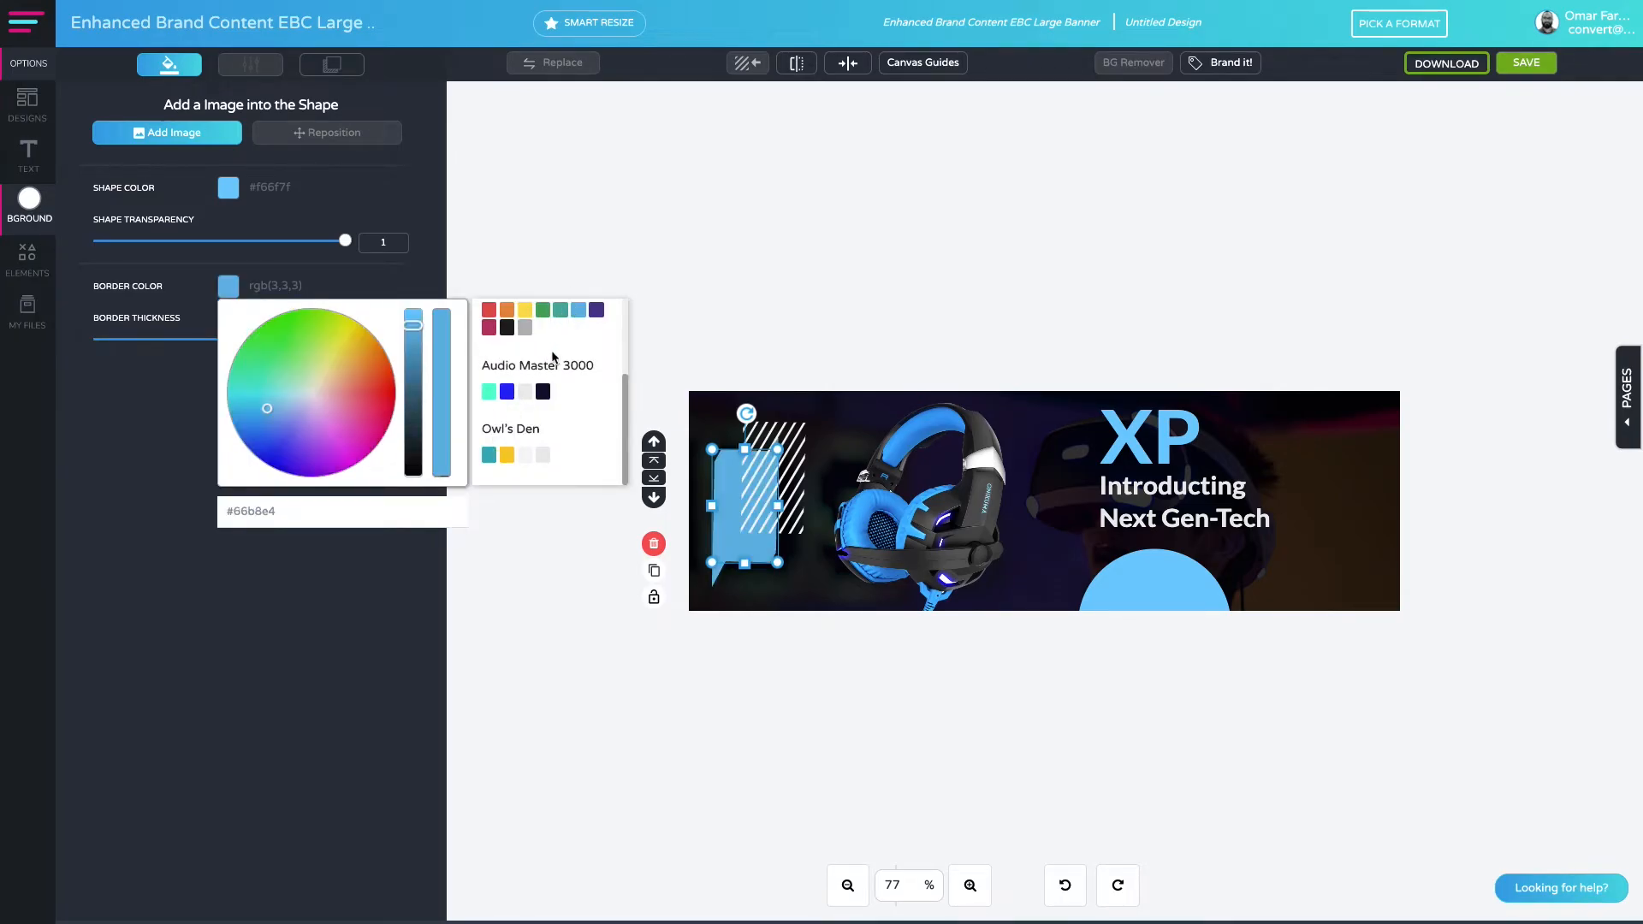
left_click(748, 367)
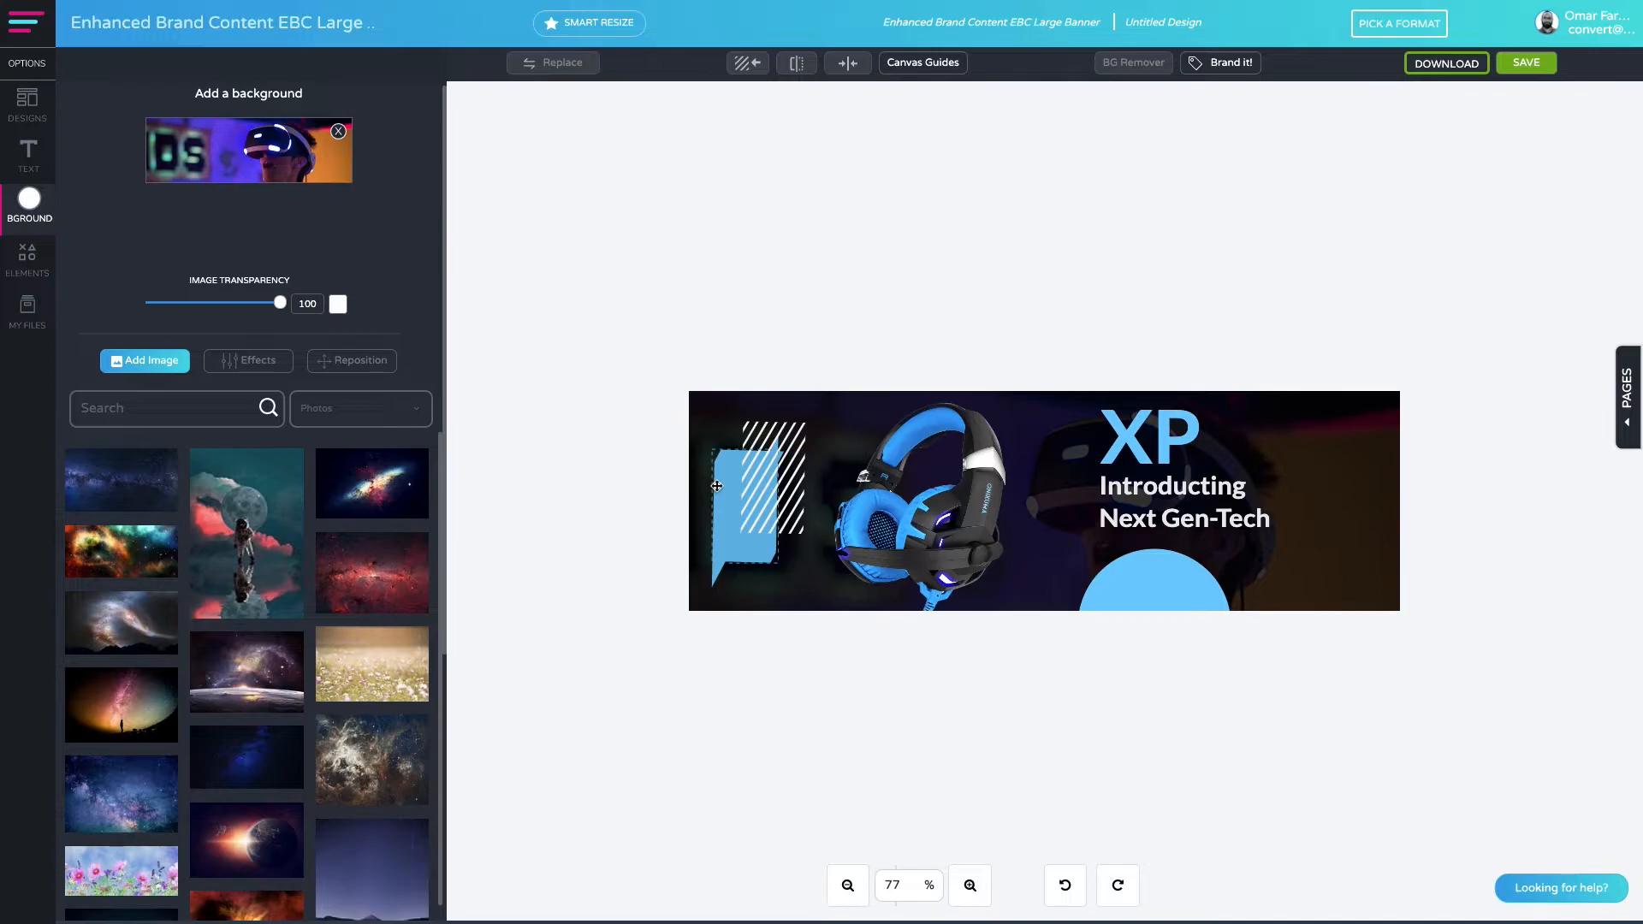
left_click(716, 486)
left_click_drag(264, 346, 122, 346)
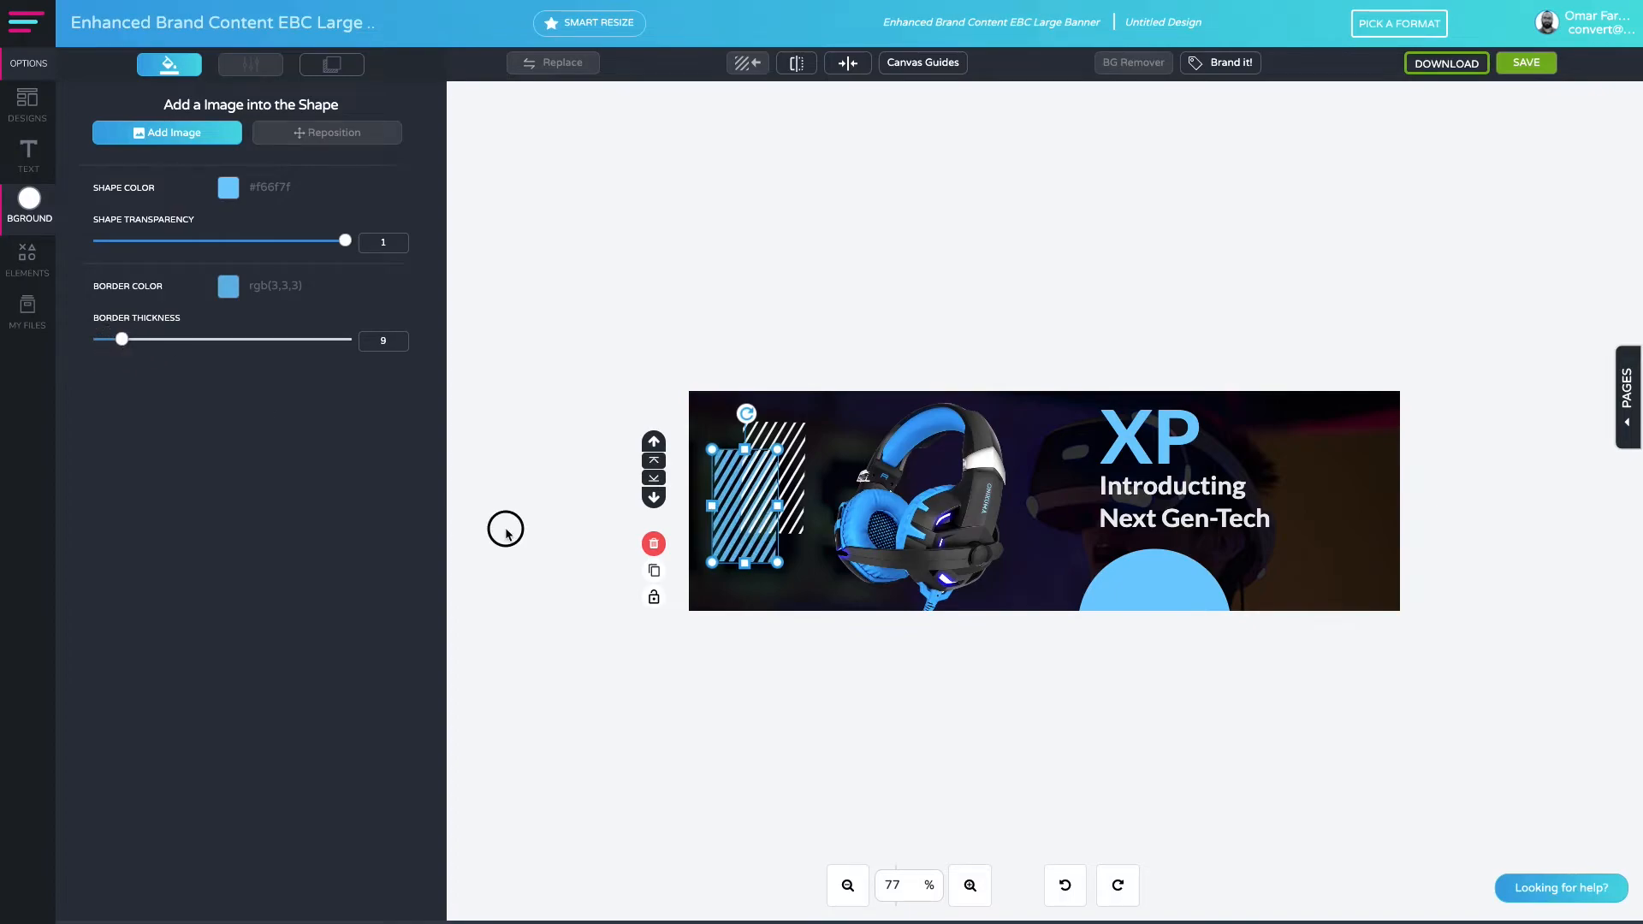
left_click(507, 532)
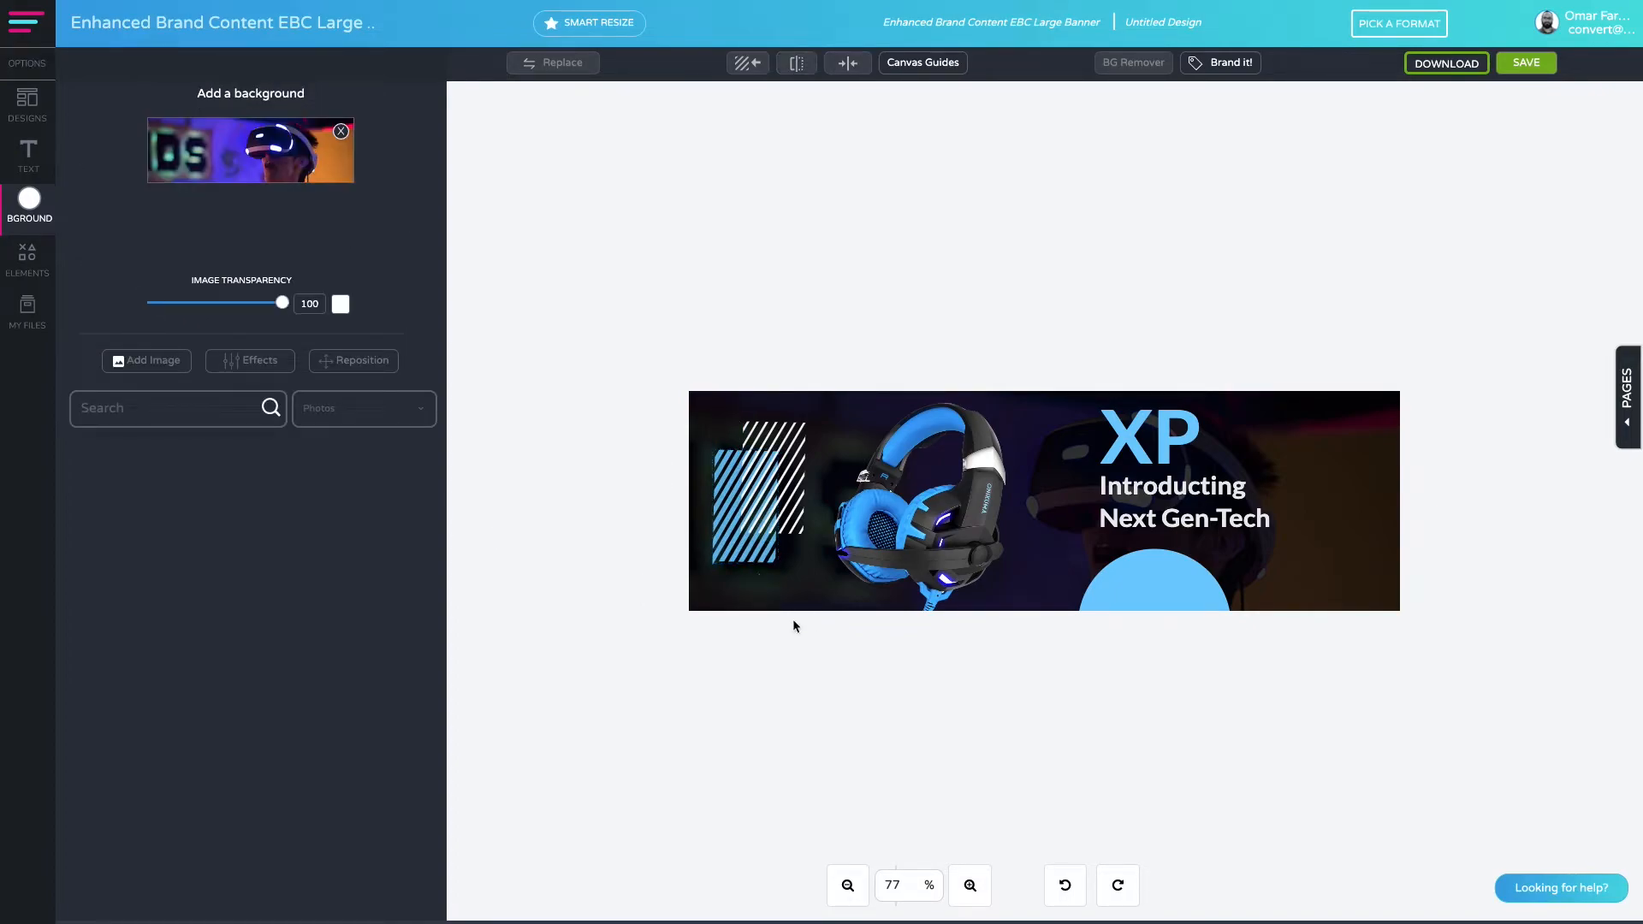
Shrink both striped shapes and arrange them in the banner's upper-left corner, with the white stripes overlapping the blue ones' lower right.
left_click_drag(745, 558, 767, 519)
left_click(757, 521)
left_click_drag(762, 603, 719, 445)
left_click_drag(801, 527, 772, 520)
left_click(774, 605)
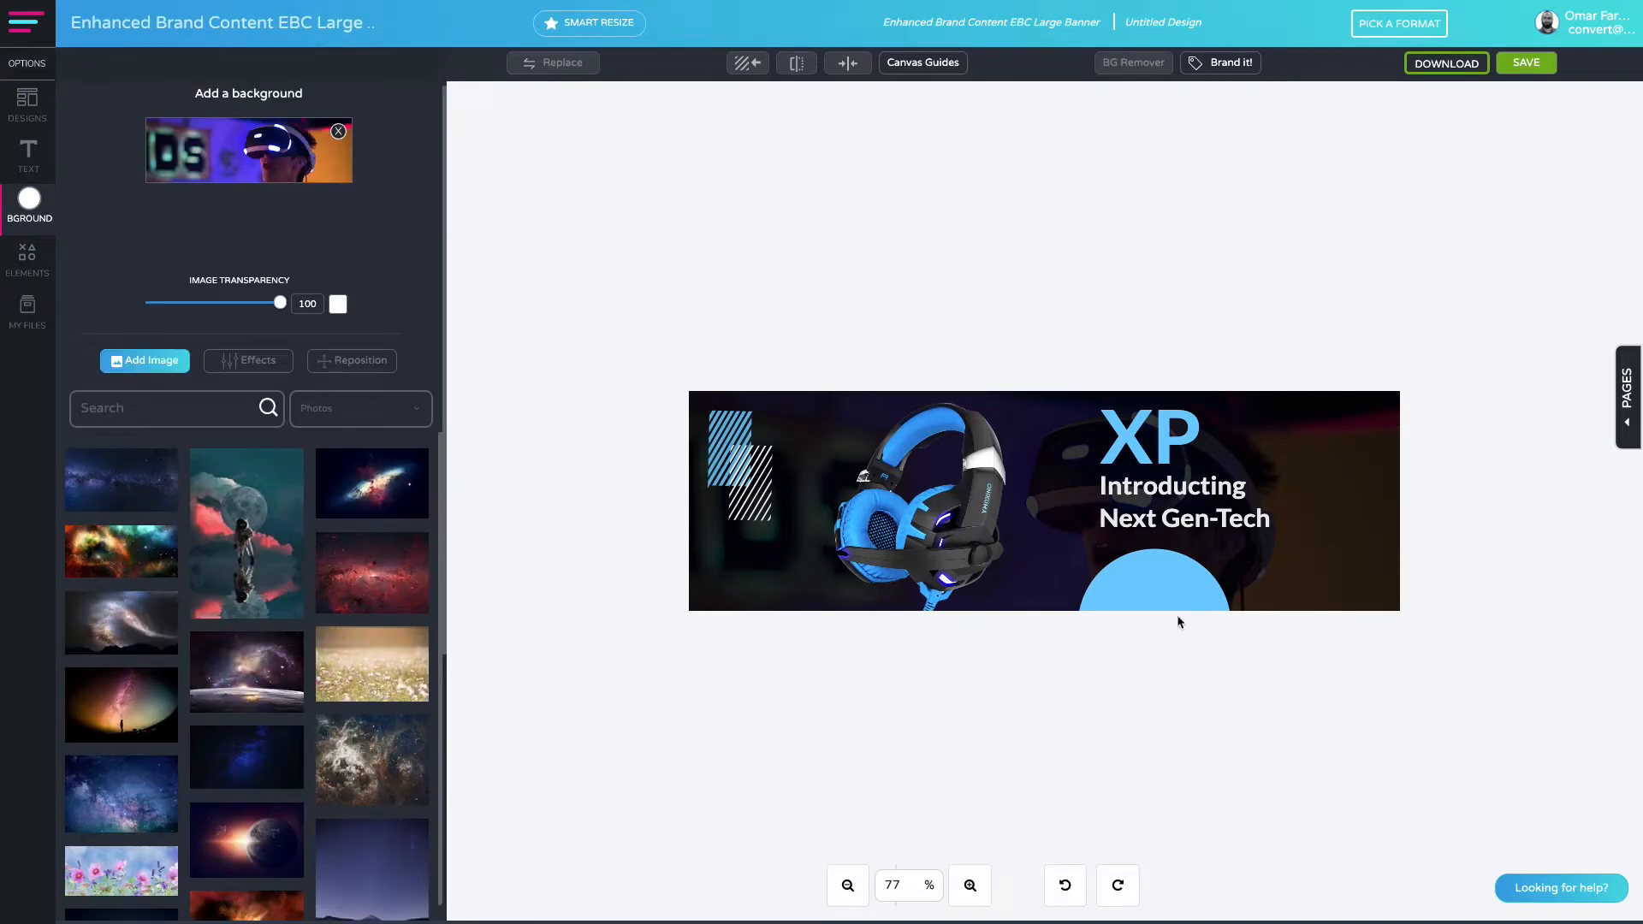
Replace the blue stripes with a solid rectangle of about the same size, layered behind the white stripes.
left_click(732, 437)
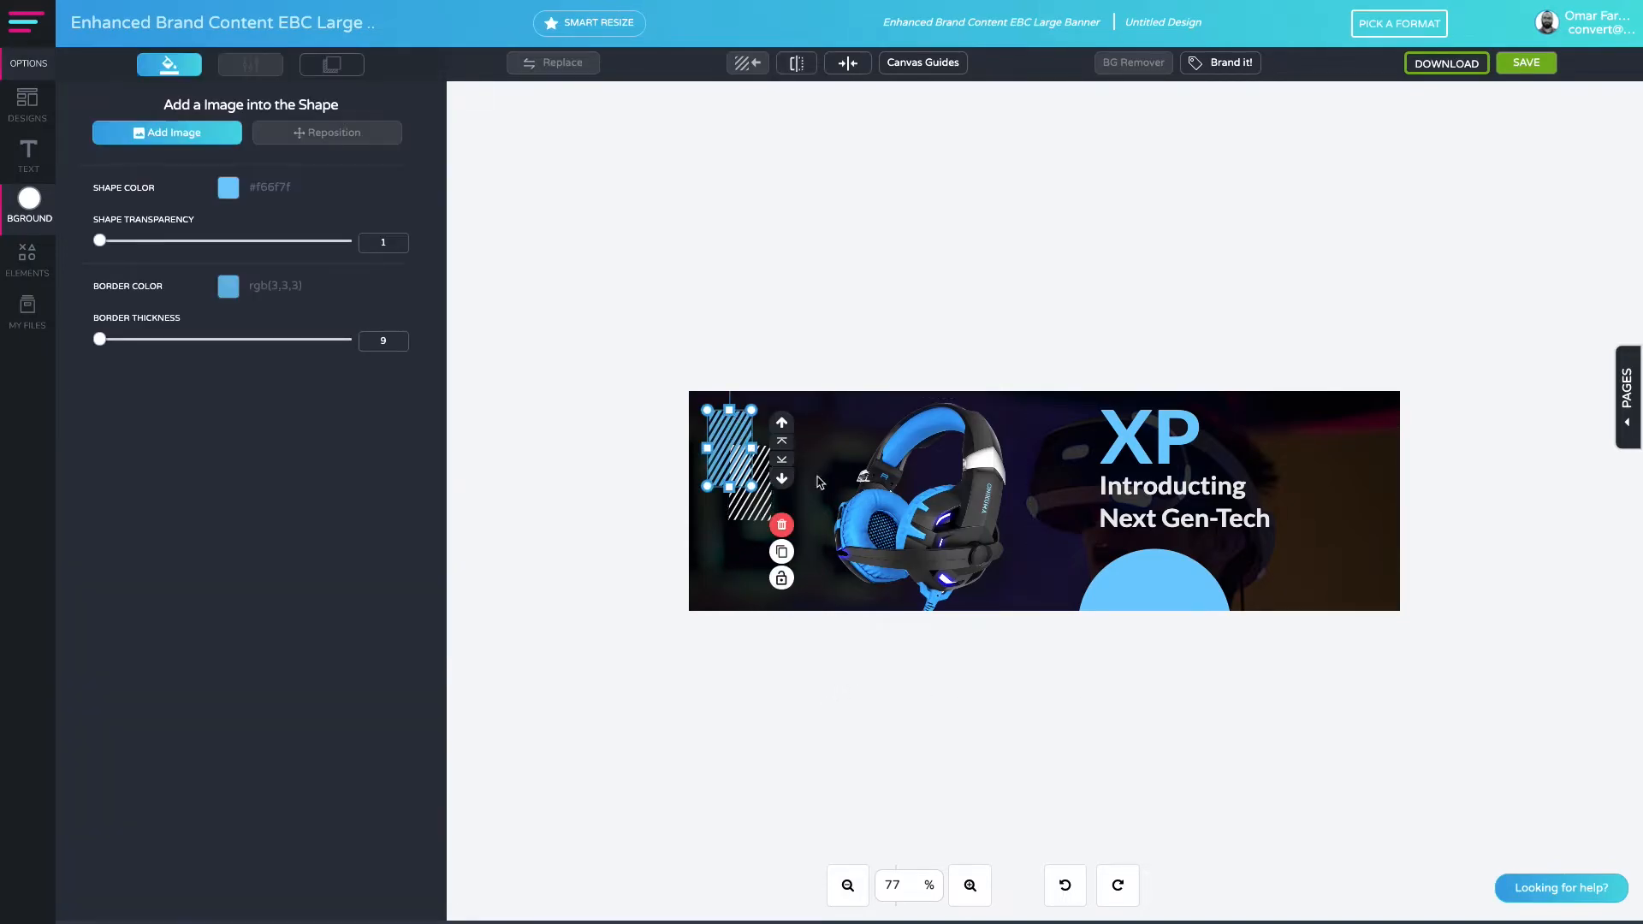
left_click(780, 541)
left_click(28, 313)
left_click(28, 256)
left_click(248, 203)
left_click_drag(137, 178, 750, 453)
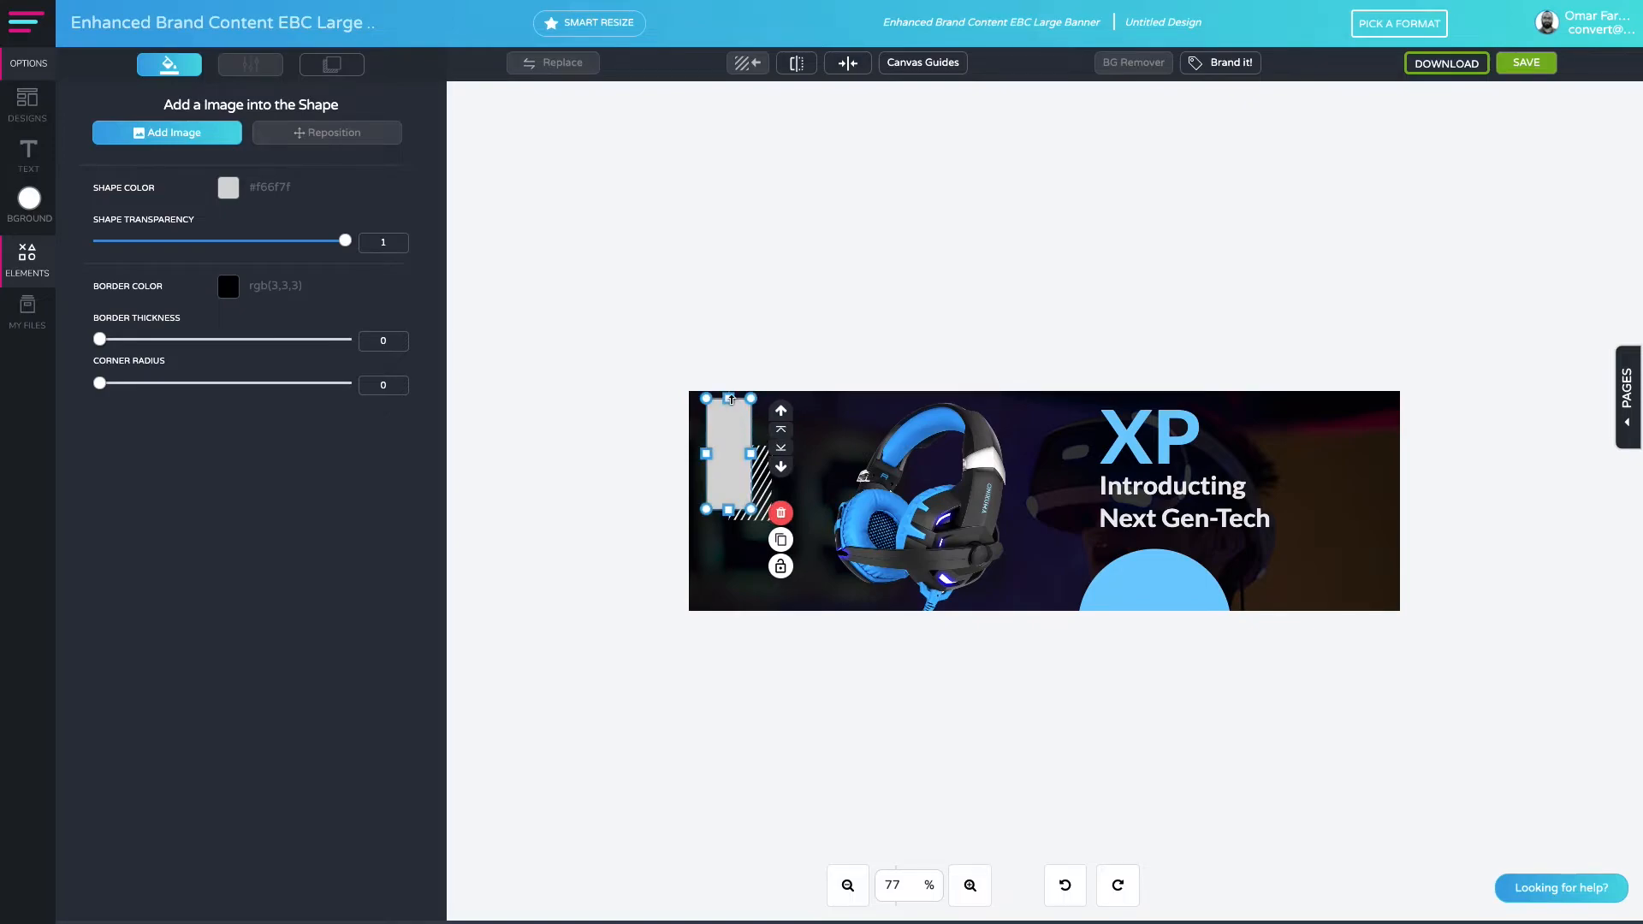
left_click_drag(731, 399, 731, 416)
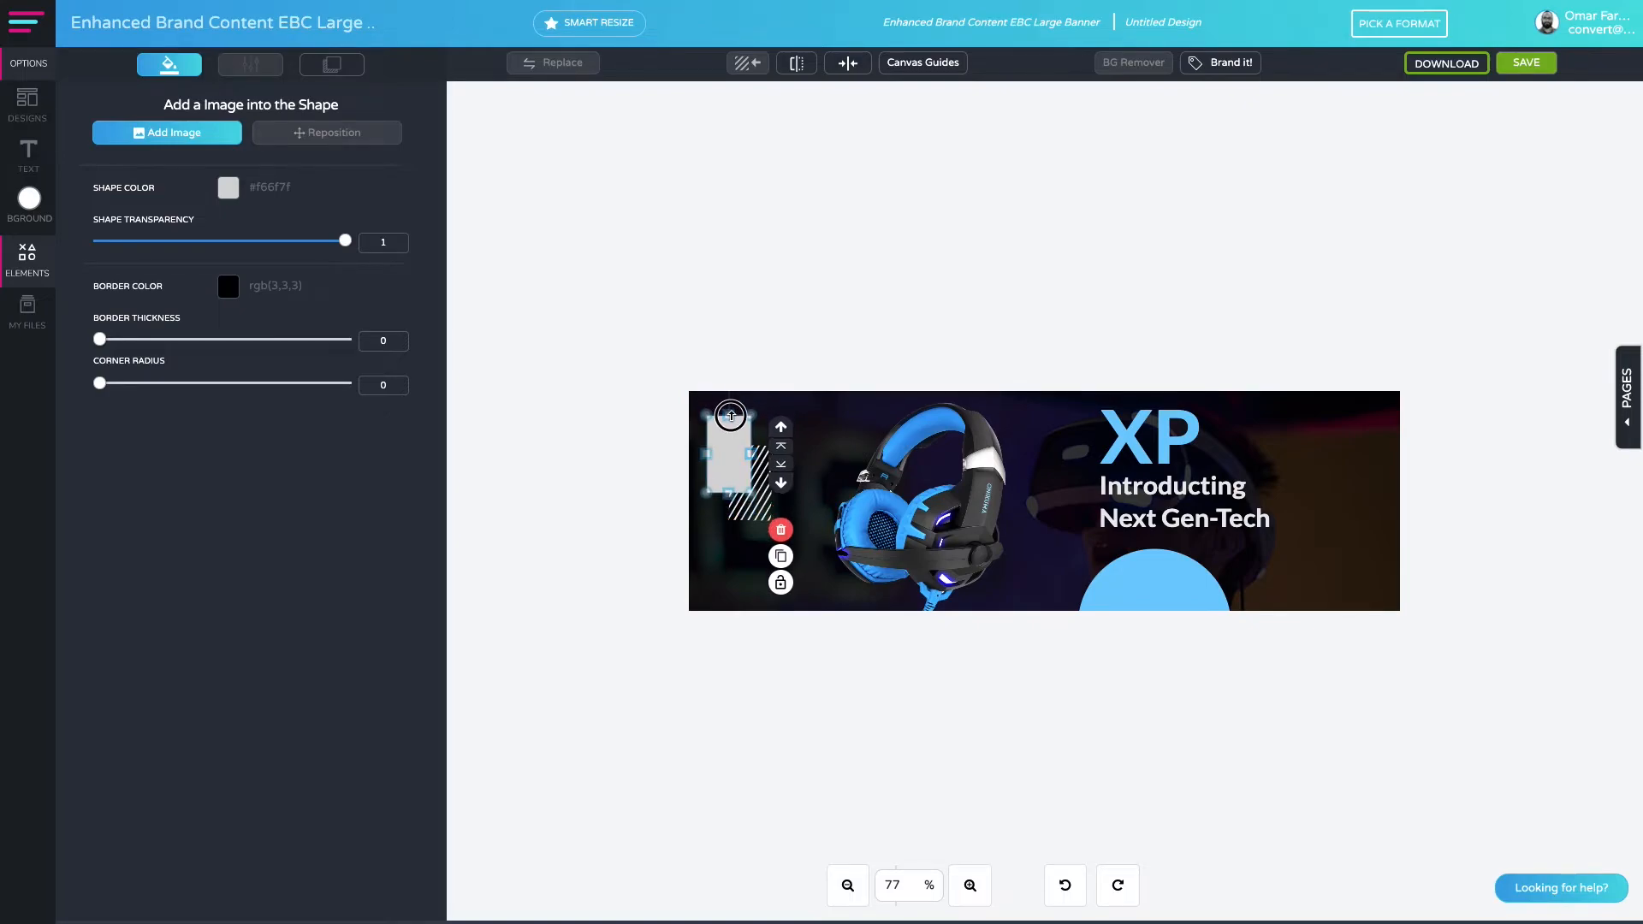
left_click(781, 466)
left_click(716, 421)
Recolour the new grey rectangle light blue at full brightness.
left_click(229, 188)
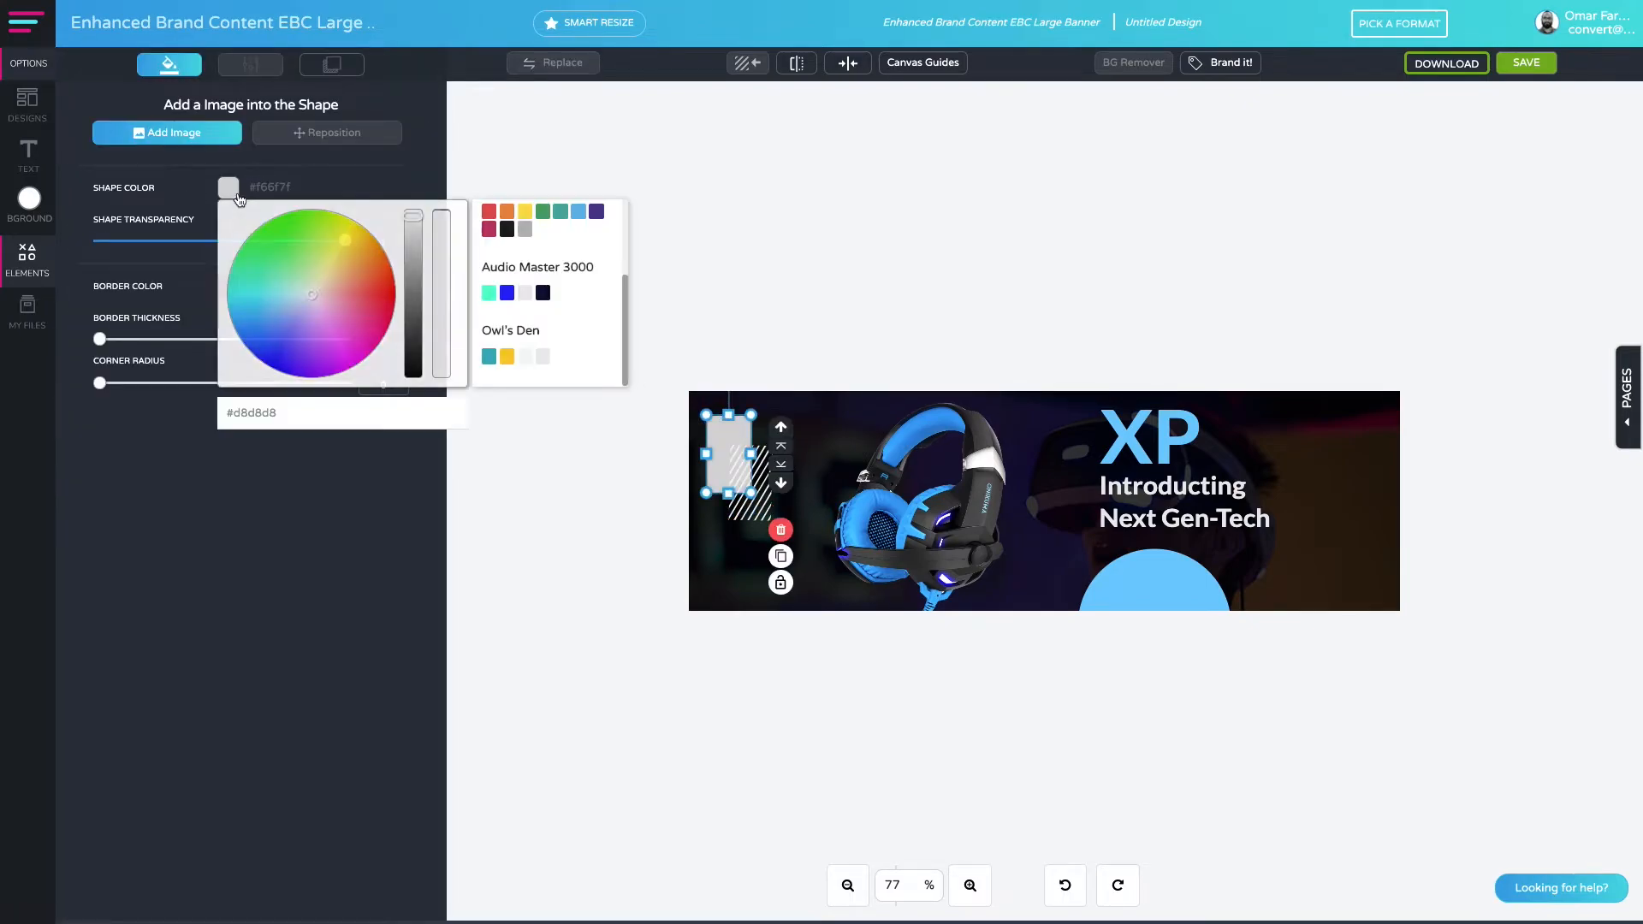
left_click(579, 213)
left_click_drag(414, 236, 419, 183)
left_click(824, 422)
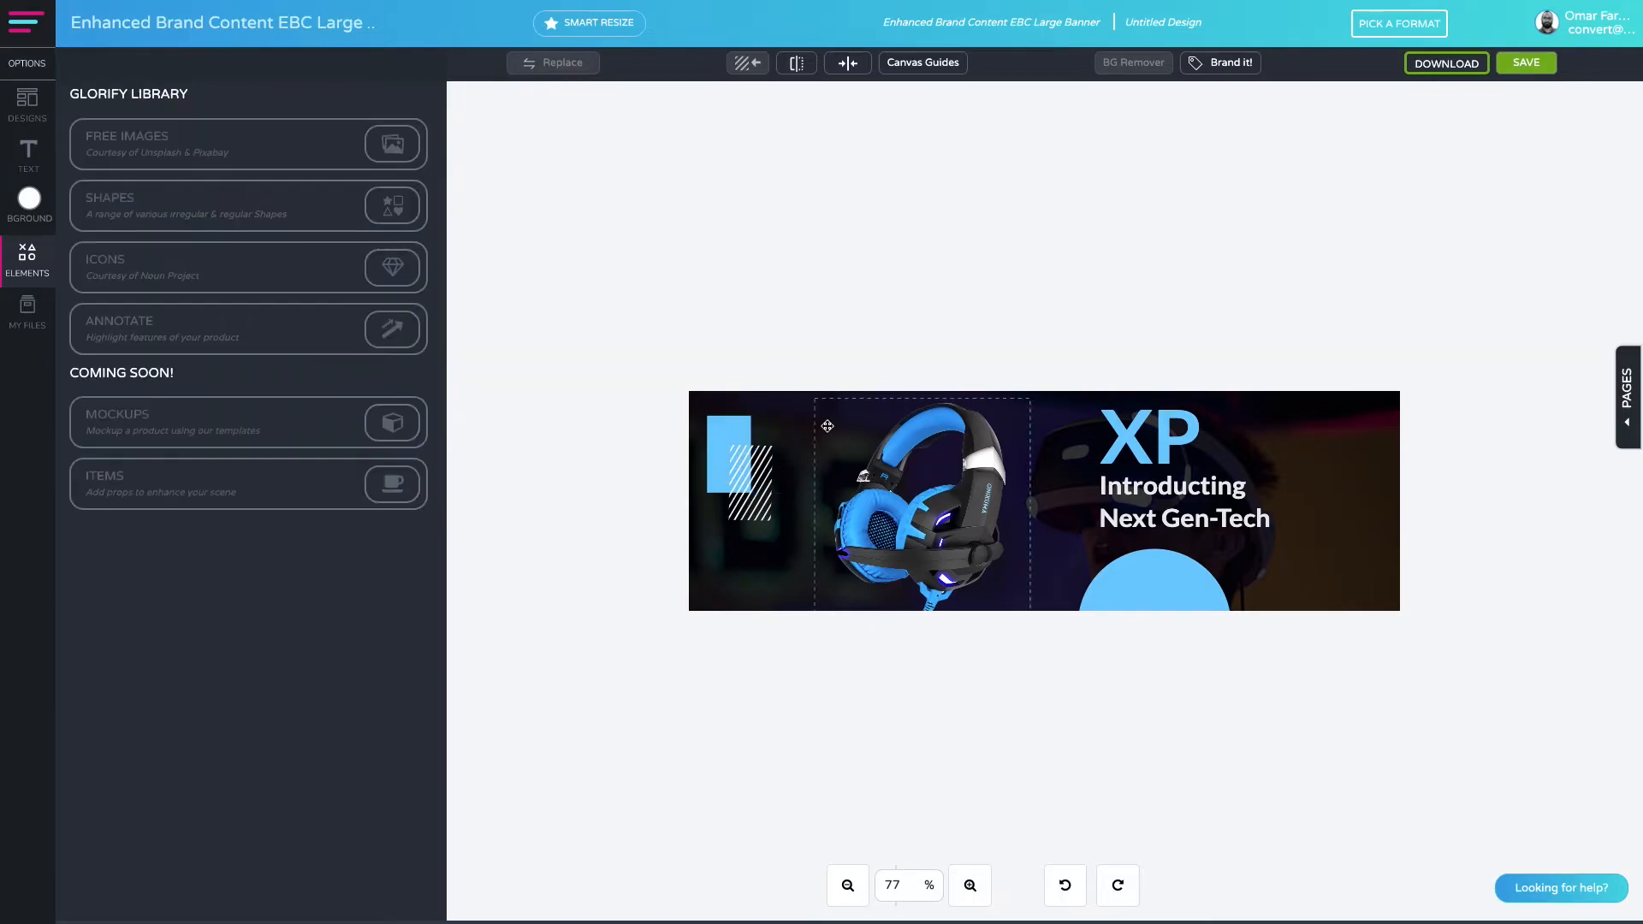
Remove the VR photo from the banner background and search the background images for "universe".
left_click(29, 205)
left_click(339, 131)
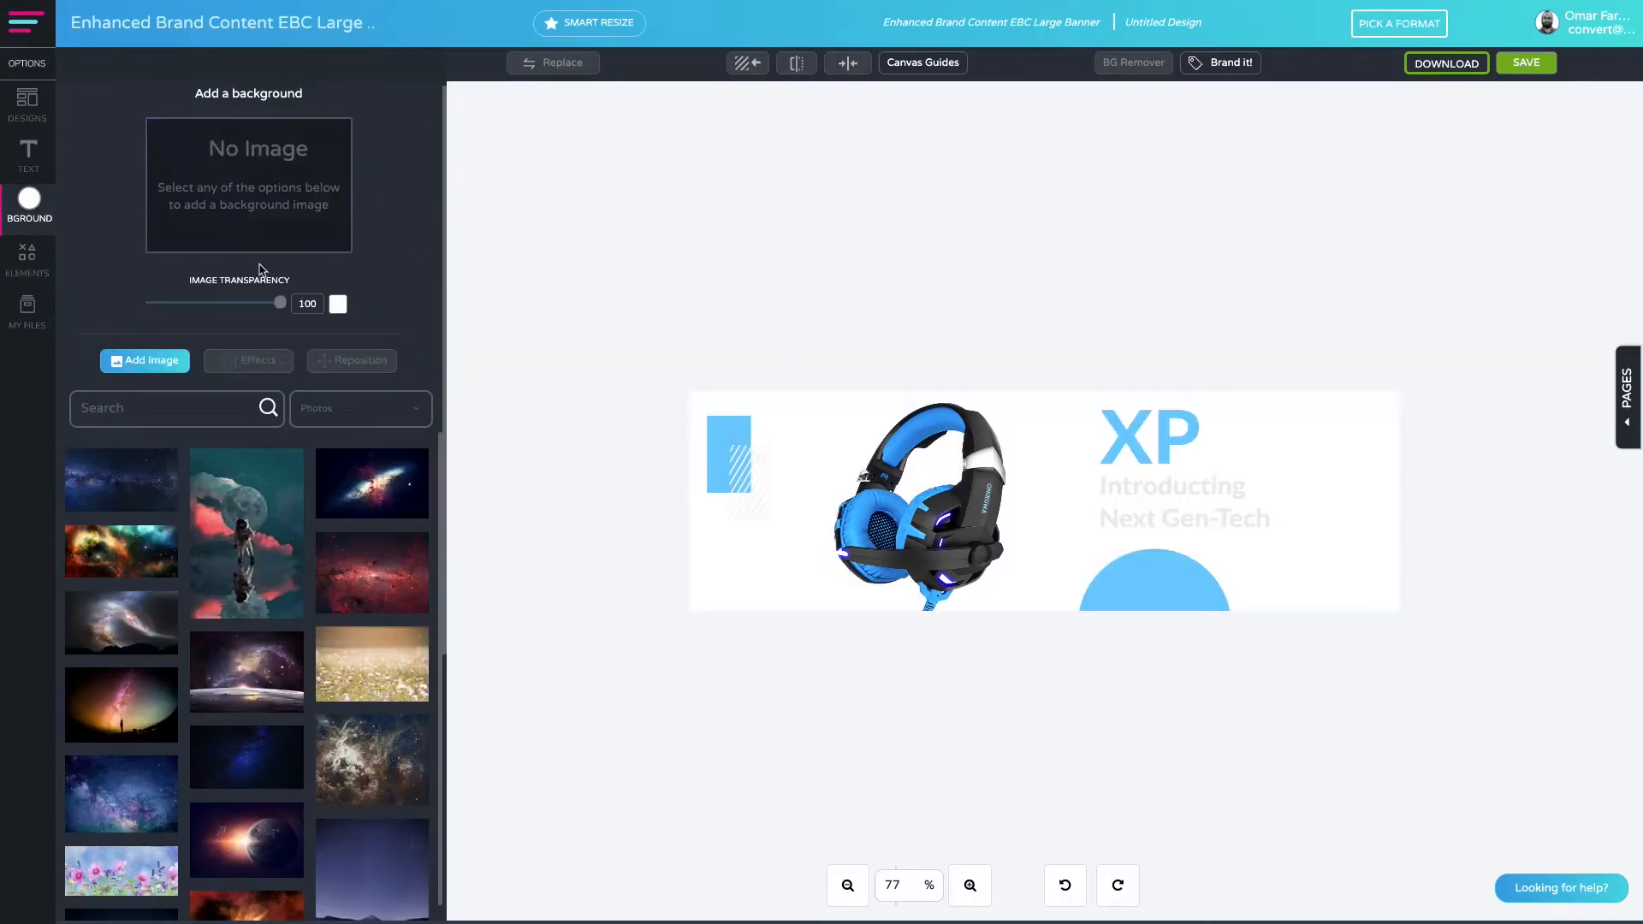
left_click(183, 405)
type("universe")
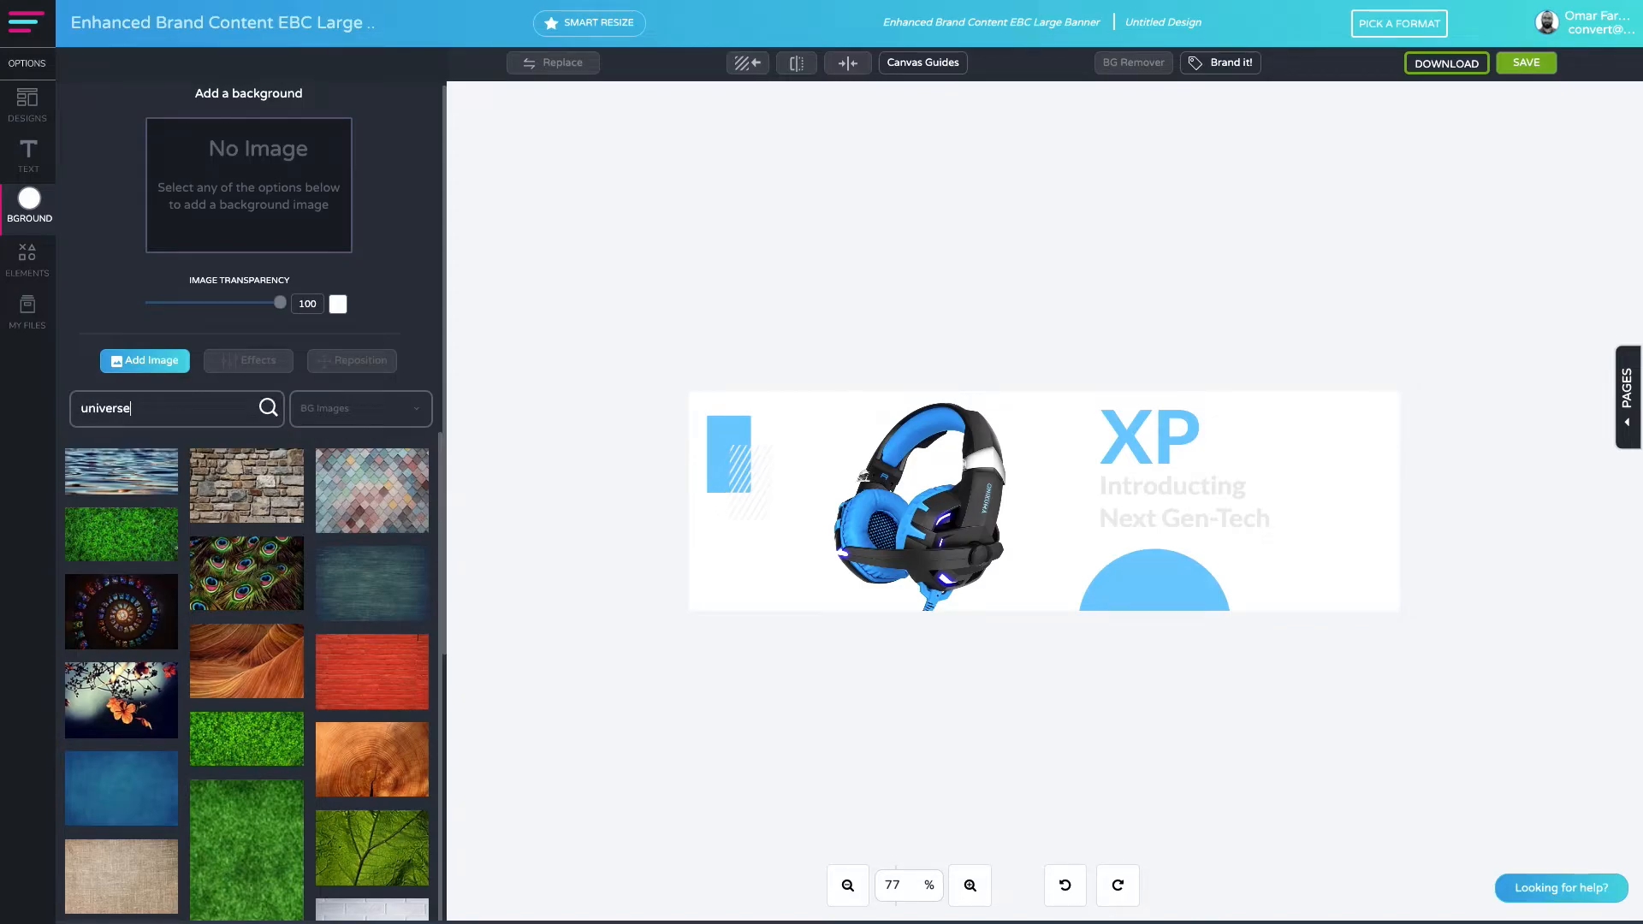
key("Return")
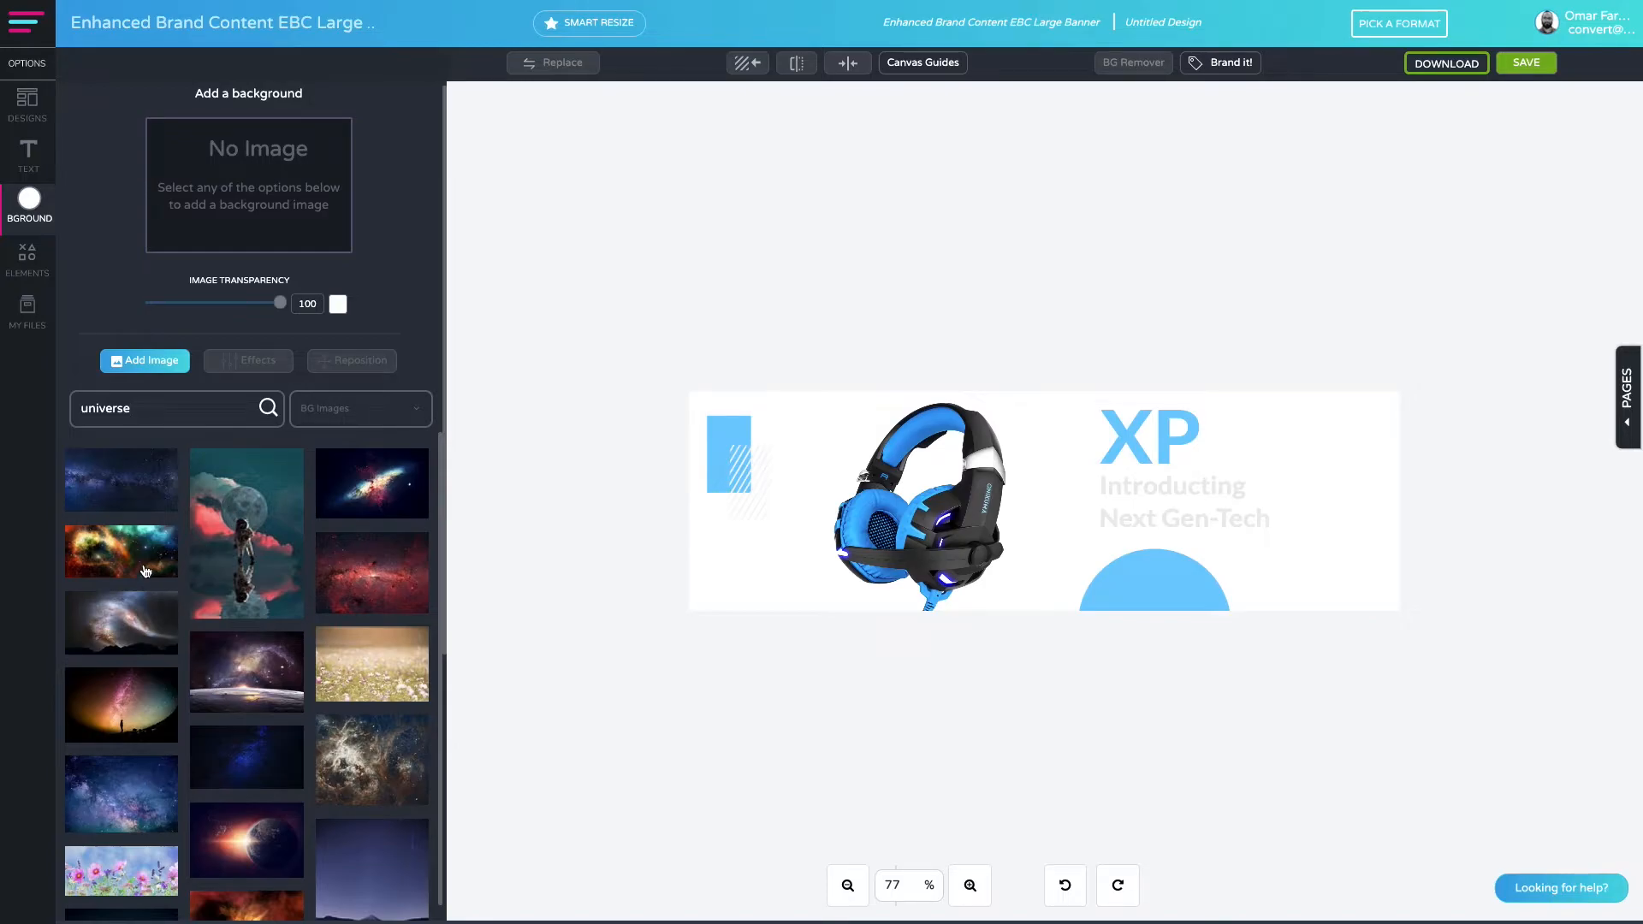
Search the background images for "tech" and apply the dark purple radial tunnel picture as the background.
type("ech")
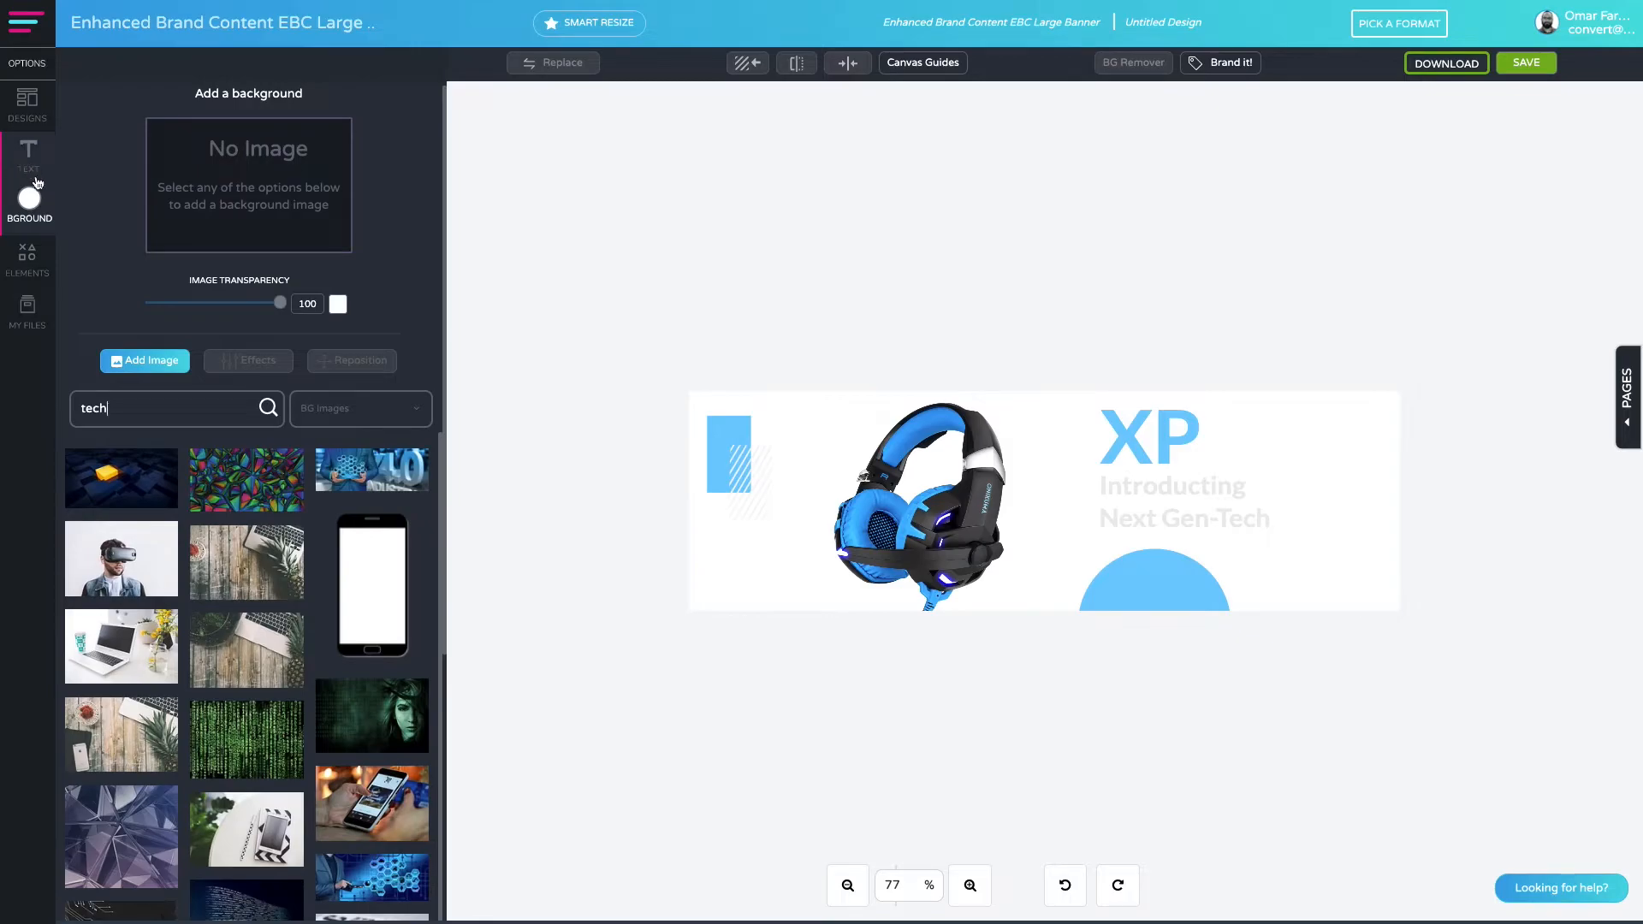
scroll(313, 513, "down", 4)
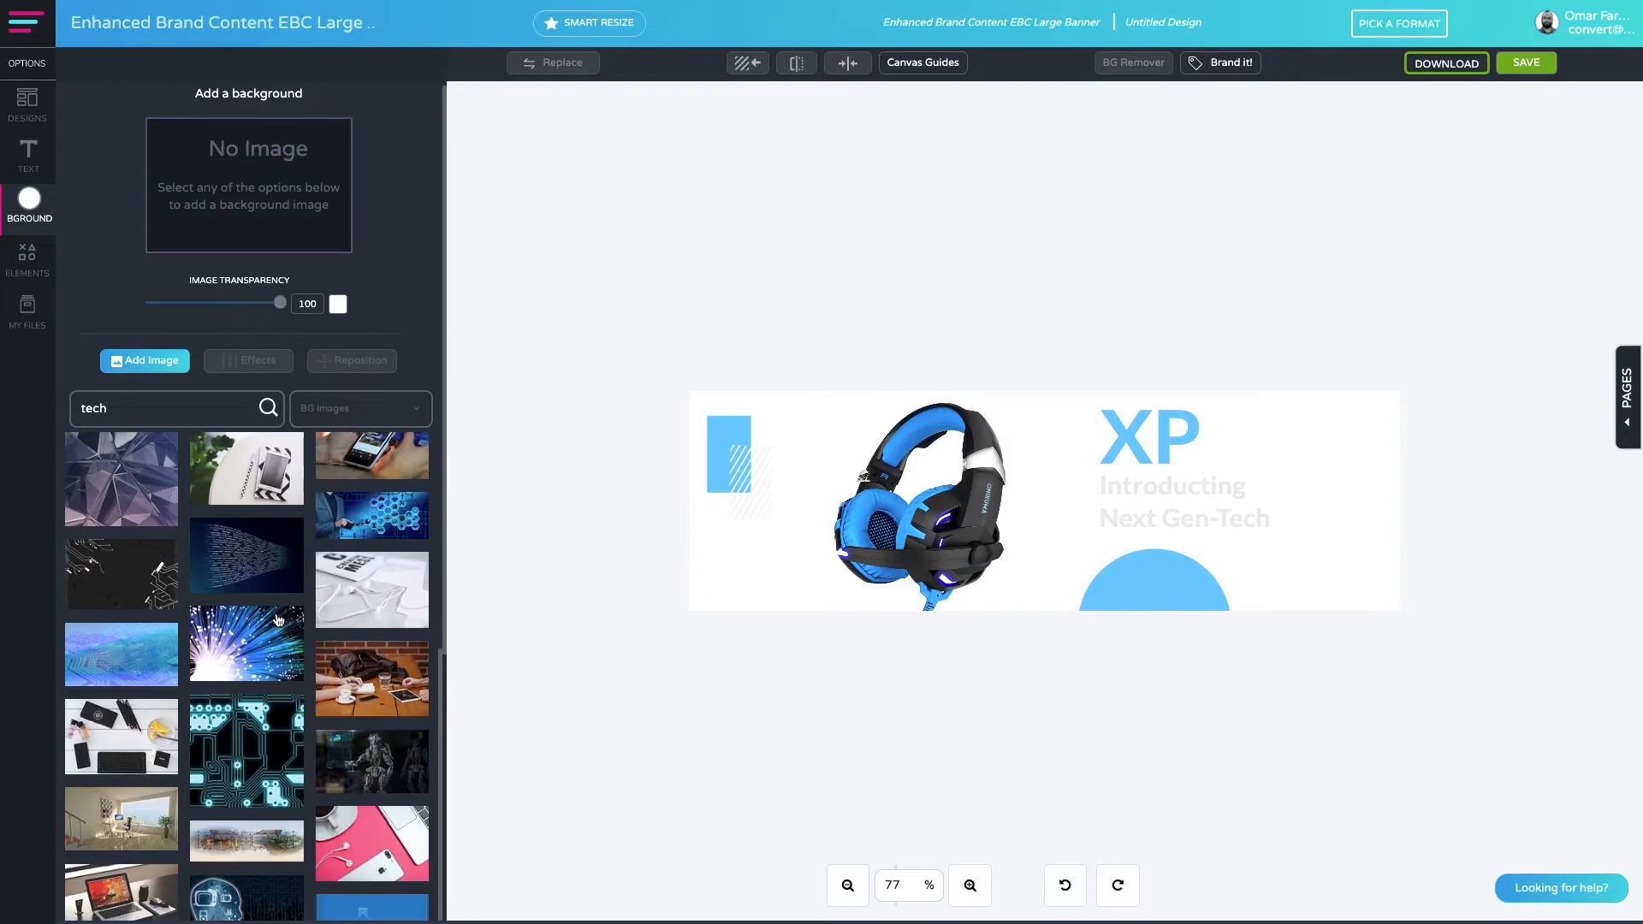
scroll(278, 619, "down", 2)
scroll(273, 635, "down", 10)
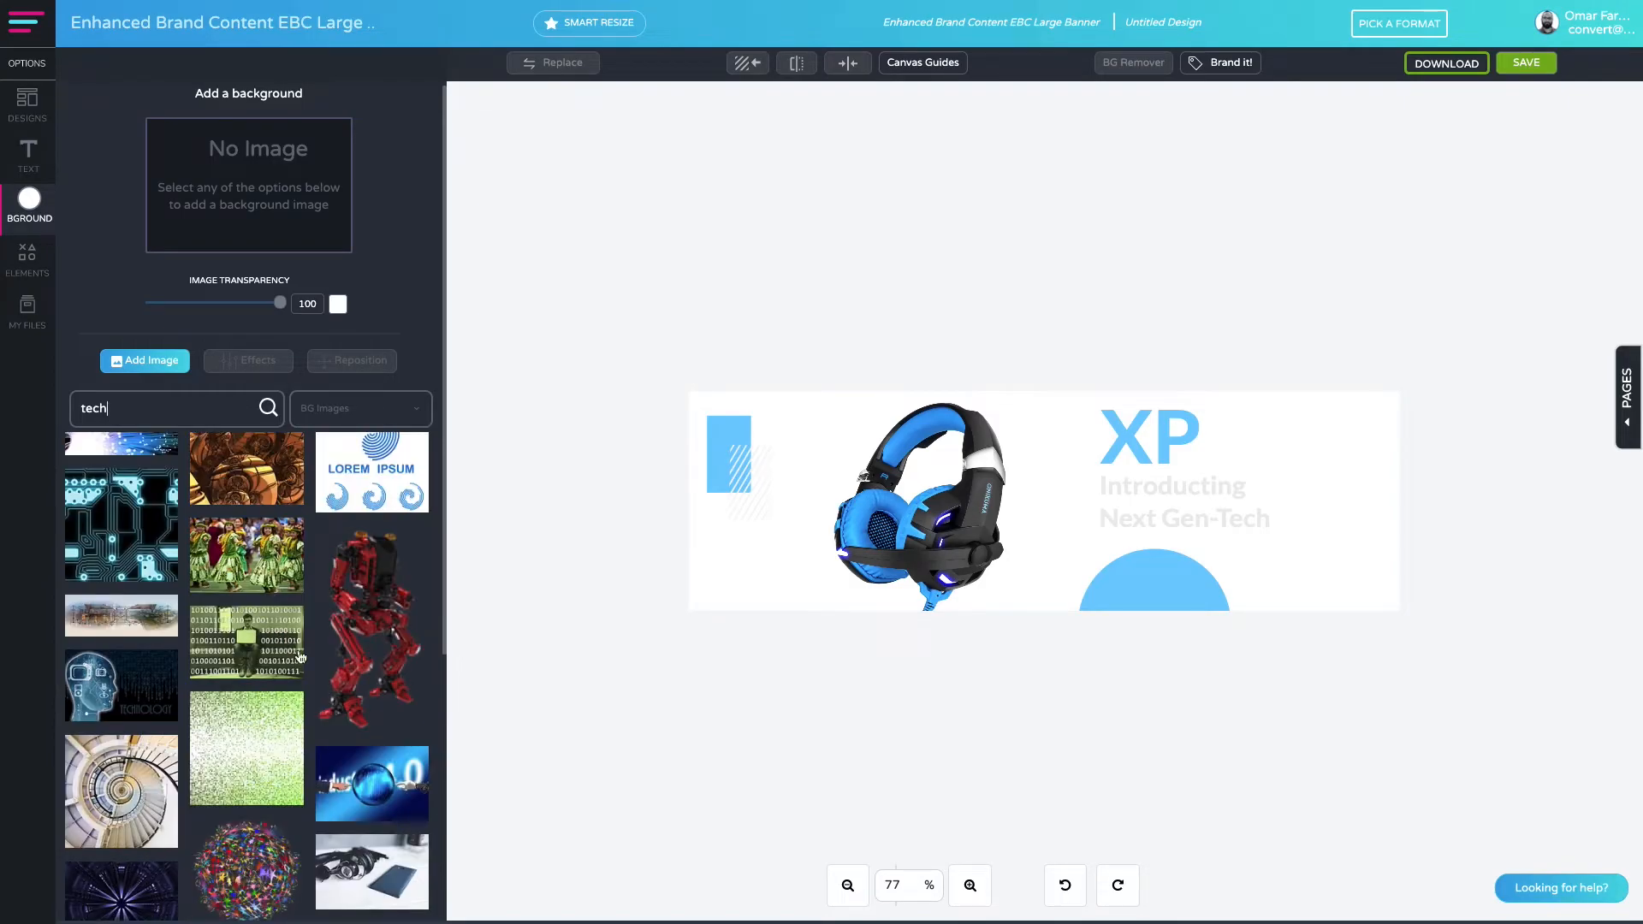
scroll(297, 654, "down", 2)
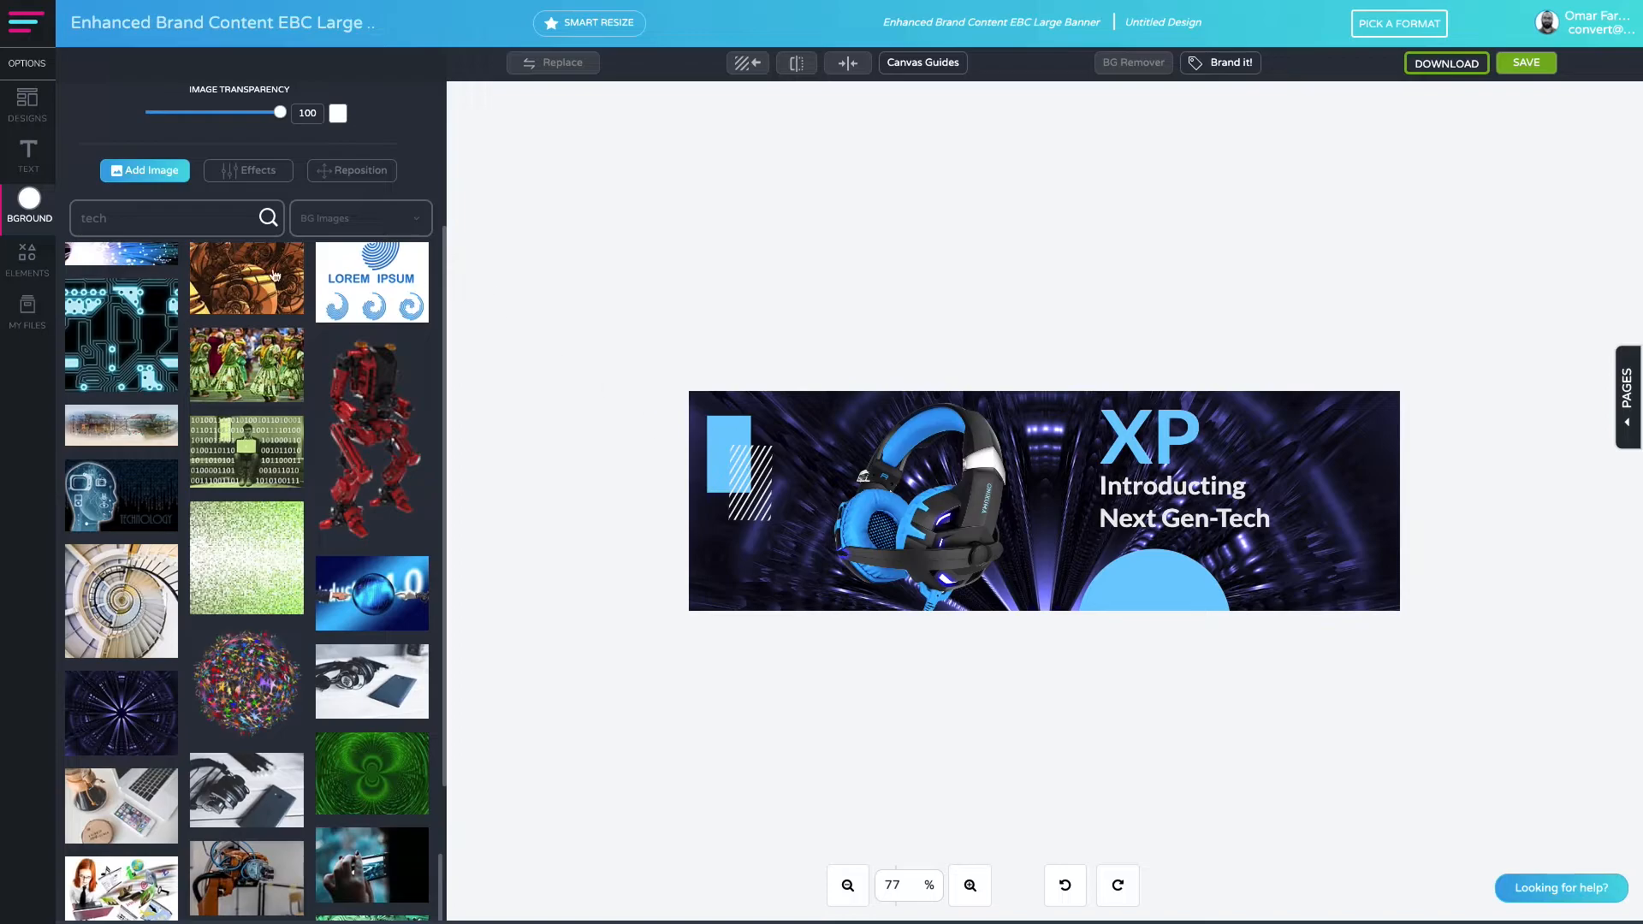
Darken the background image with a black fill effect set to 68.
left_click(248, 169)
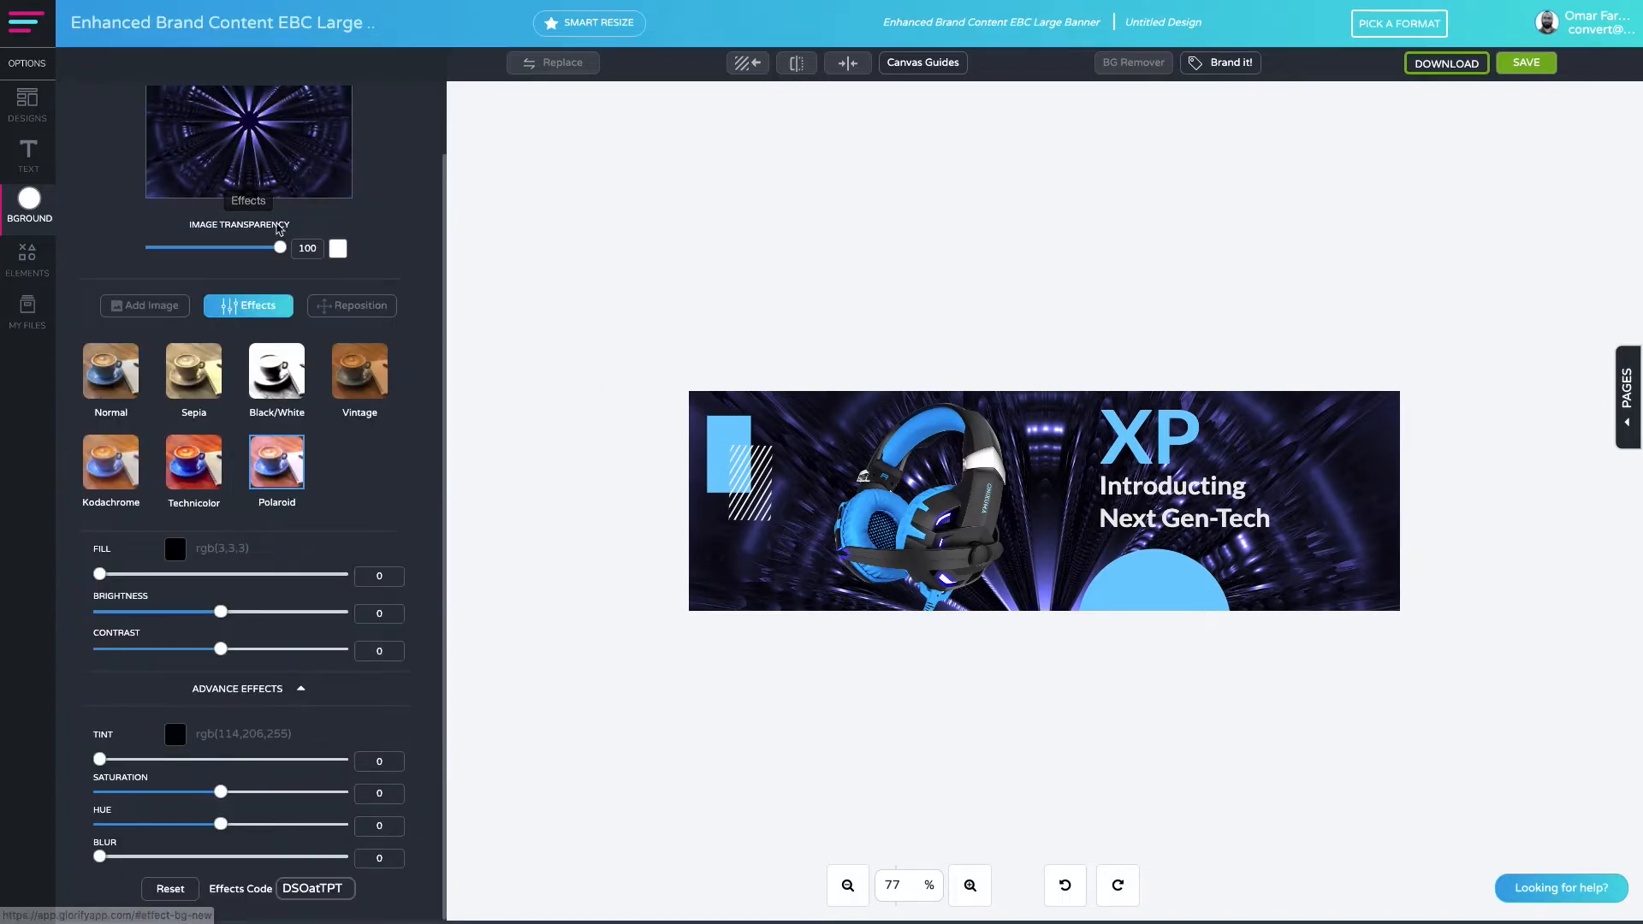
left_click(226, 312)
left_click(236, 381)
left_click_drag(97, 649, 262, 658)
Tint the background image at strength 33 with the bright blue from the Audio Master 3000 palette.
left_click(176, 808)
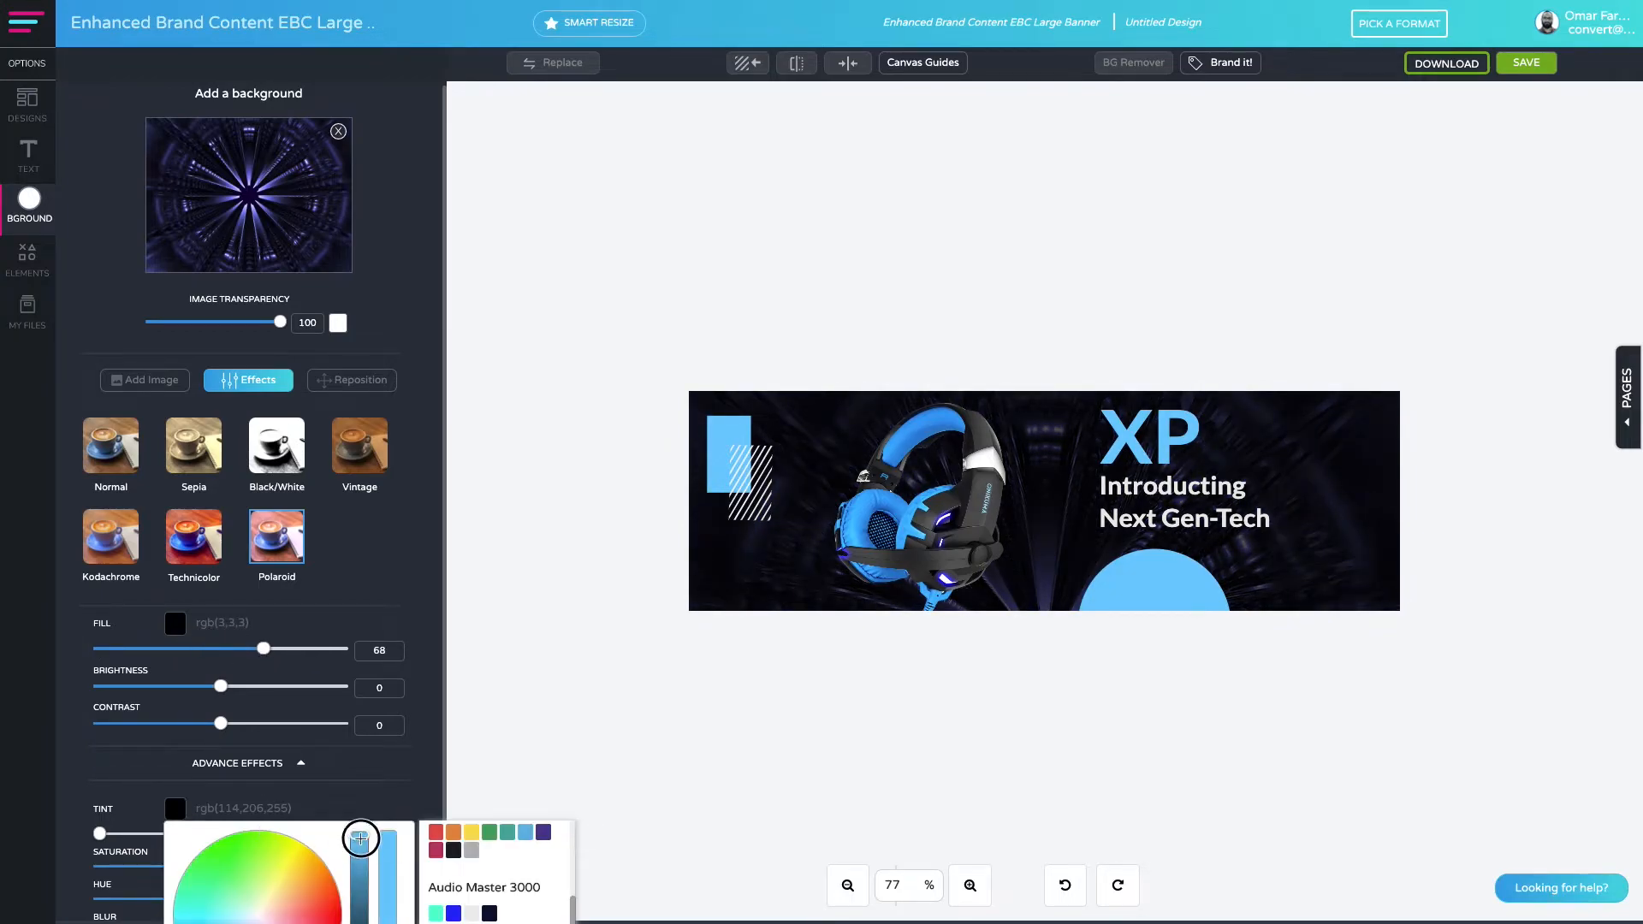
left_click(334, 794)
left_click_drag(100, 828, 192, 846)
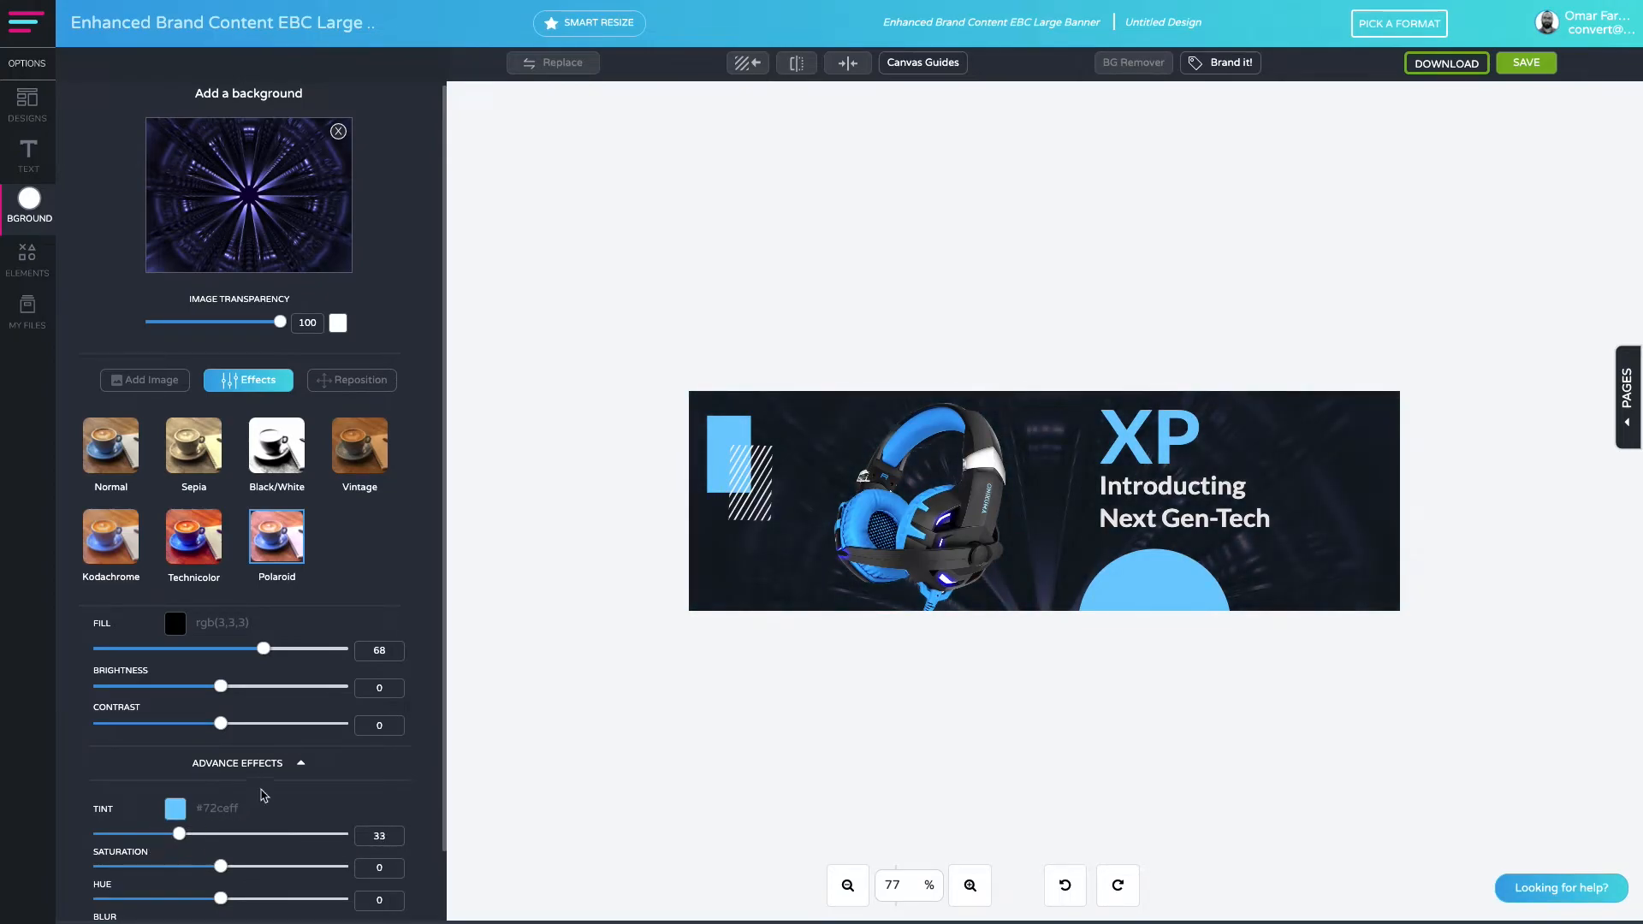
left_click(176, 807)
left_click(454, 910)
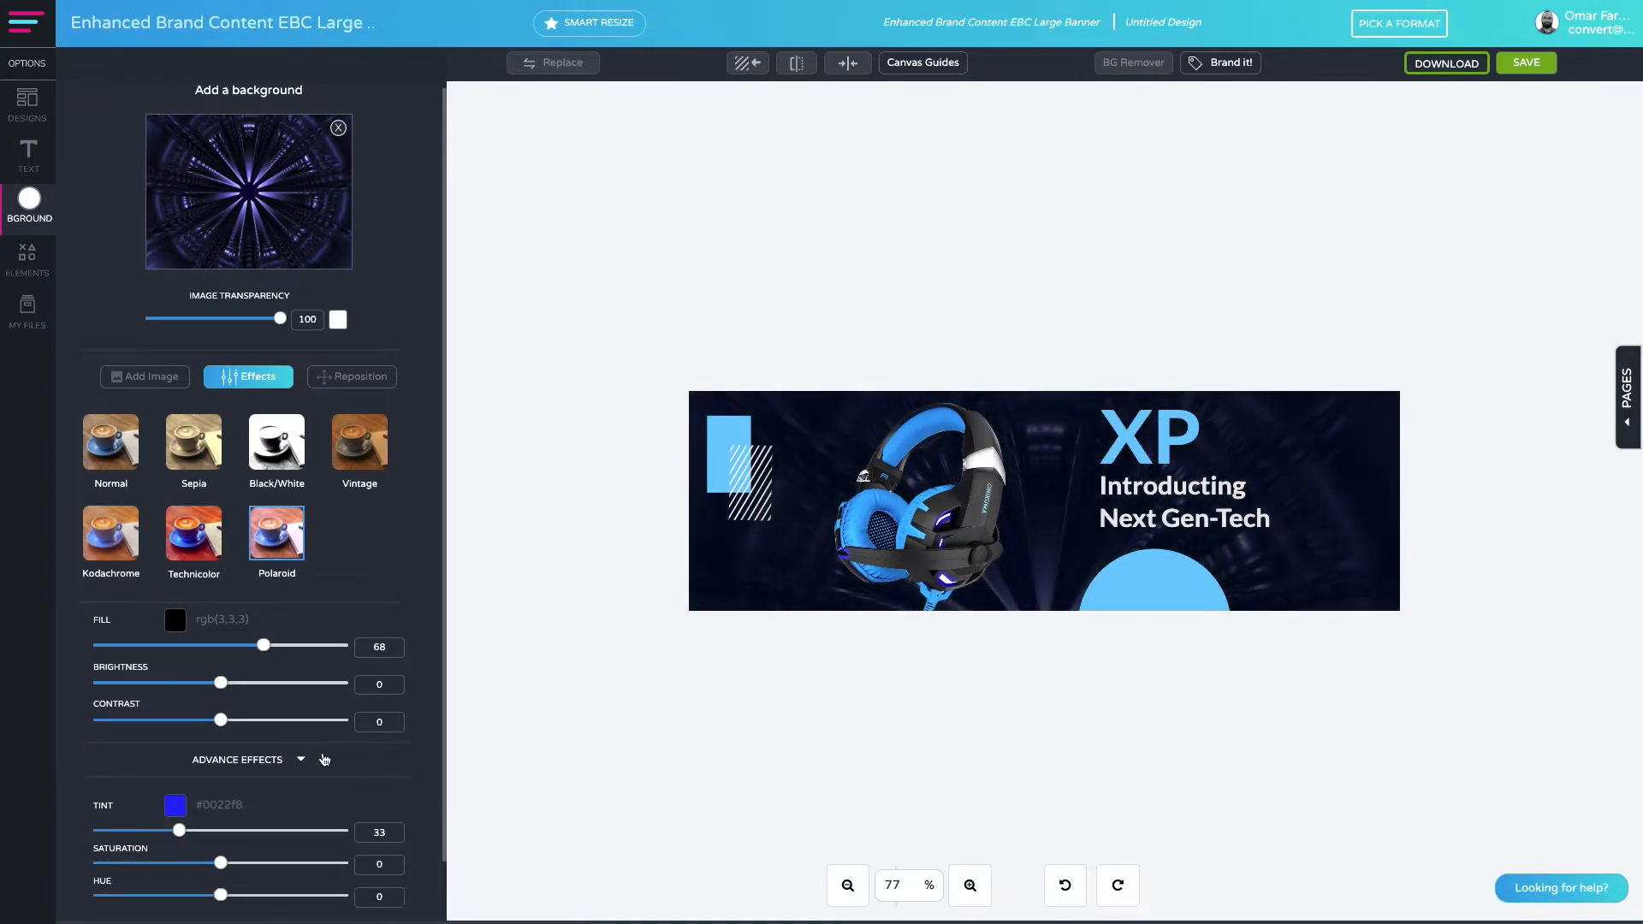
left_click(325, 758)
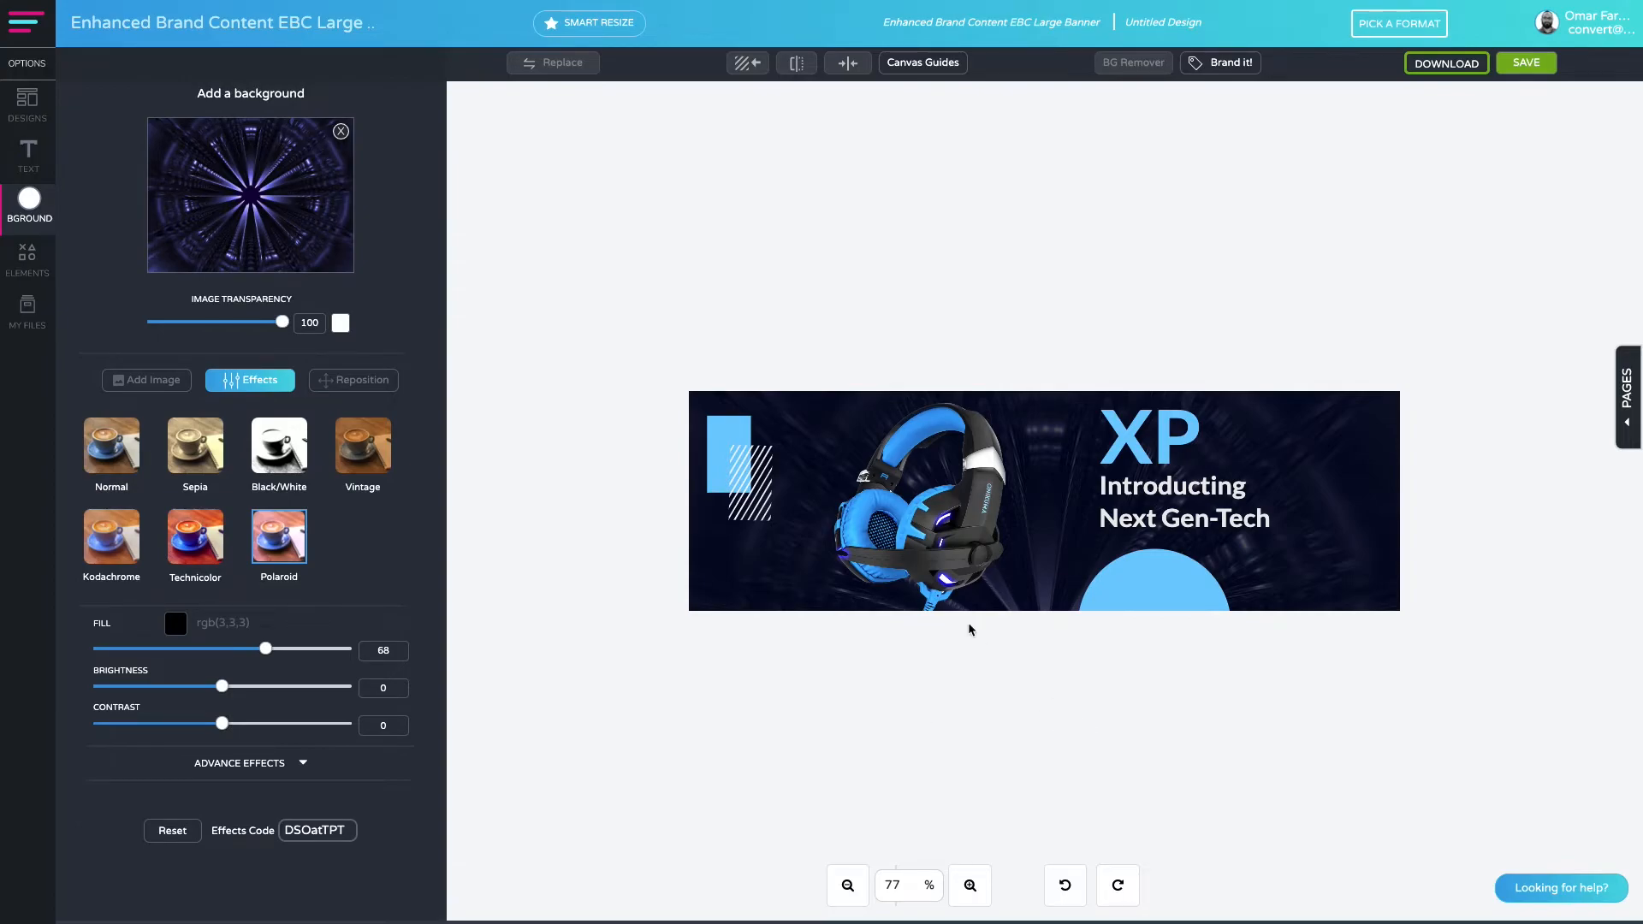
Download the finished header as a High Res JPG.
left_click(1467, 68)
left_click(1369, 182)
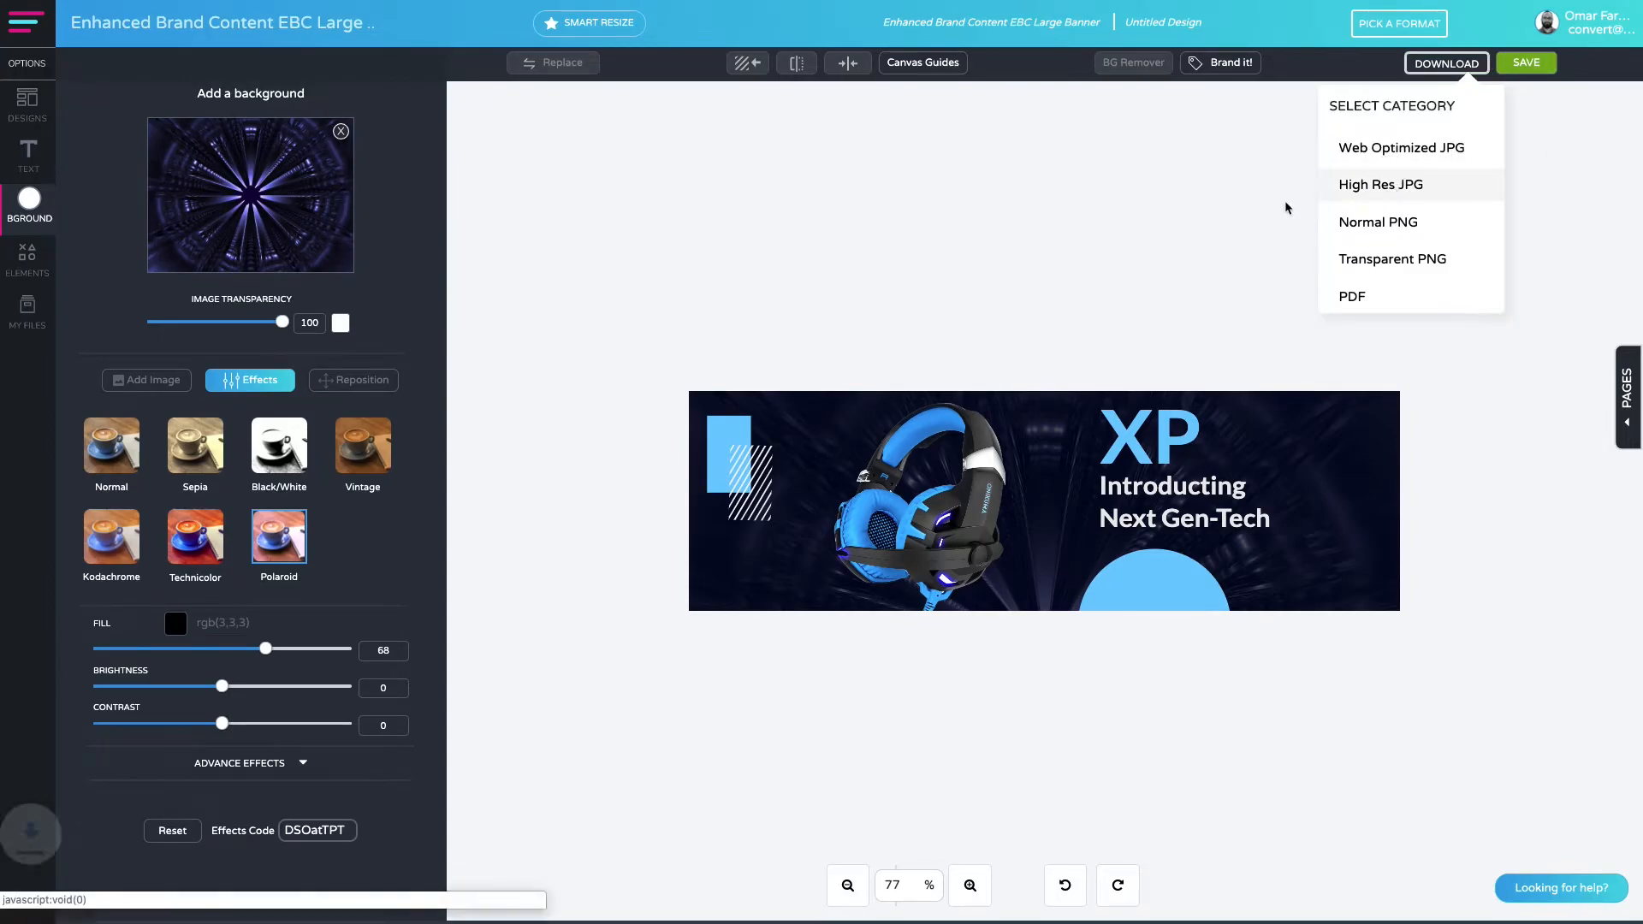
left_click(1625, 902)
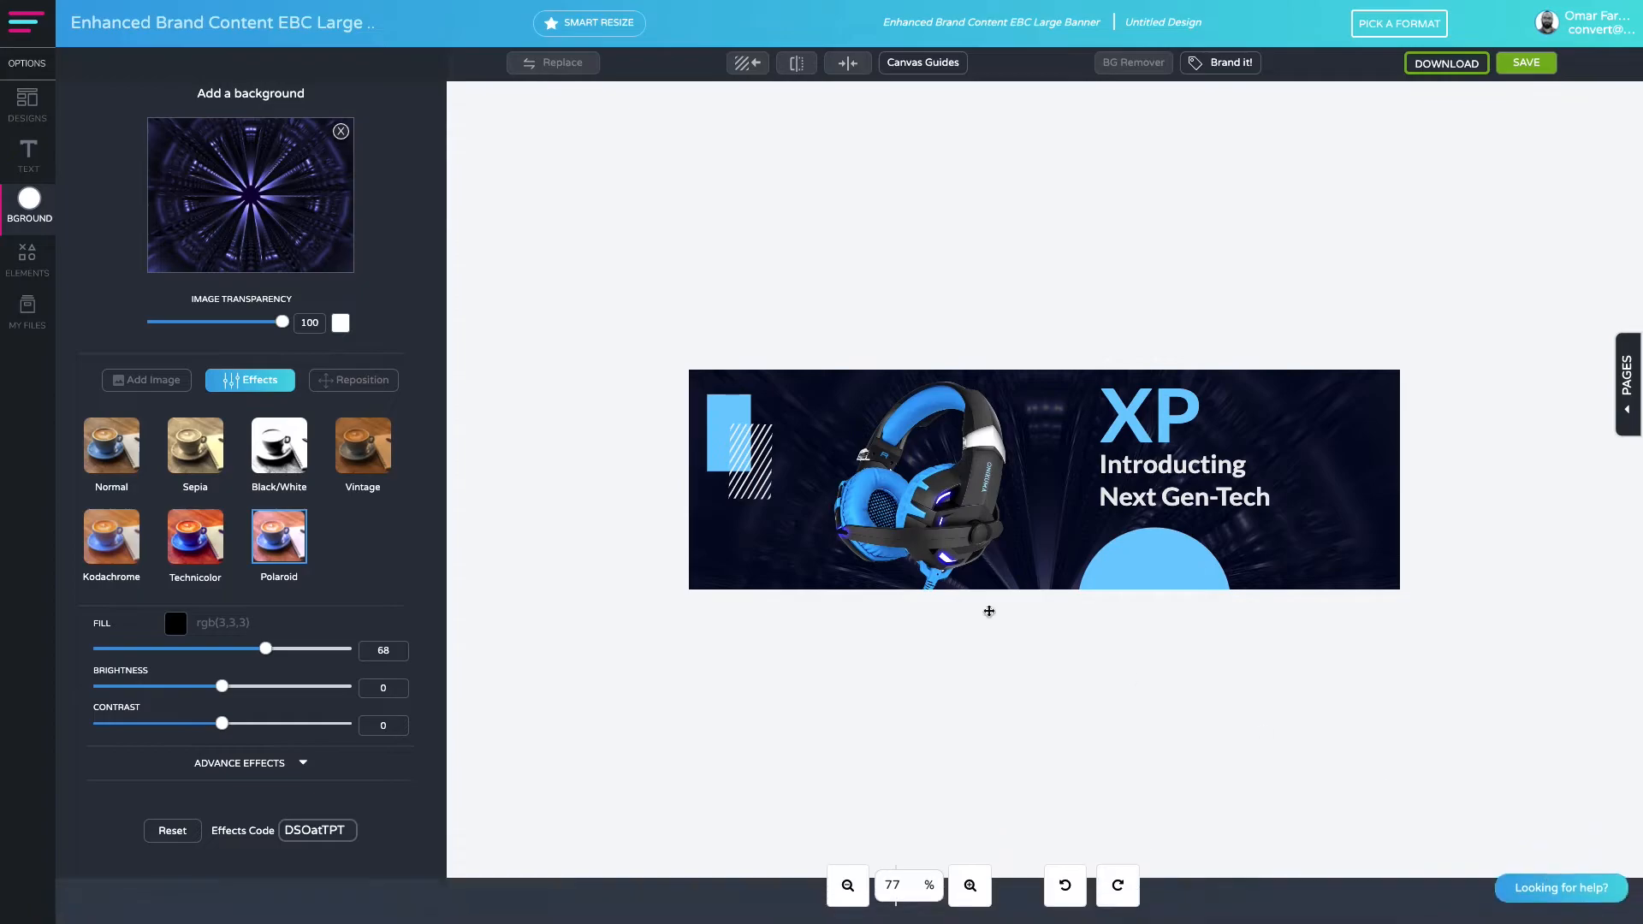
Load the EBC Square Image template (300 x 300) from the VR Gear design set without saving the current project.
left_click(27, 102)
scroll(163, 733, "down", 15)
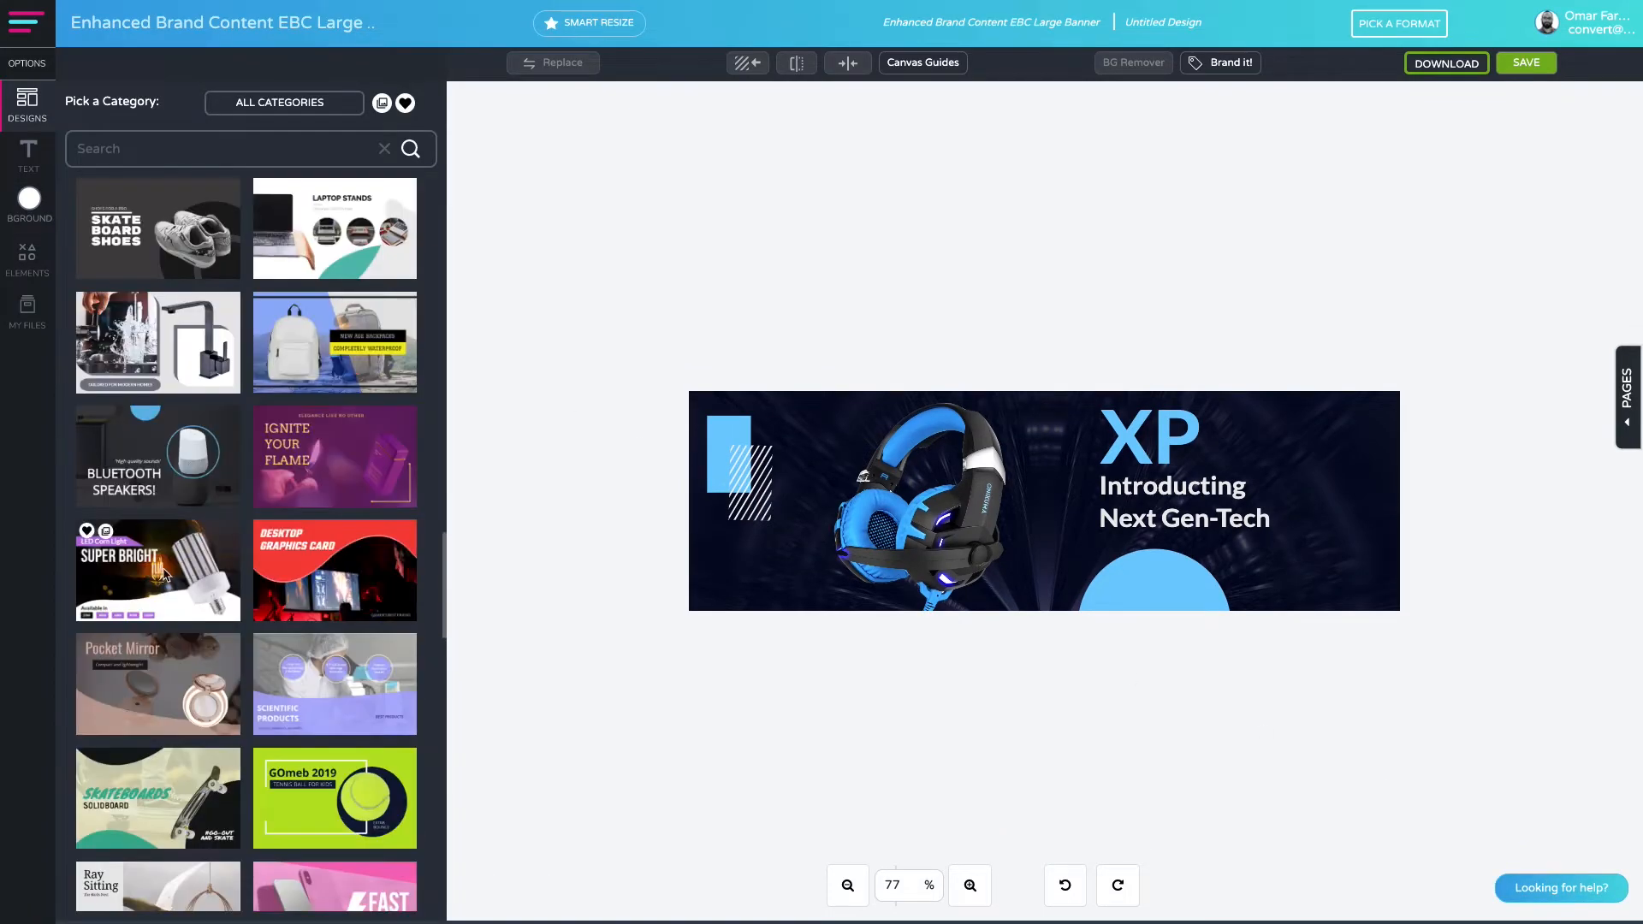
scroll(193, 570, "down", 10)
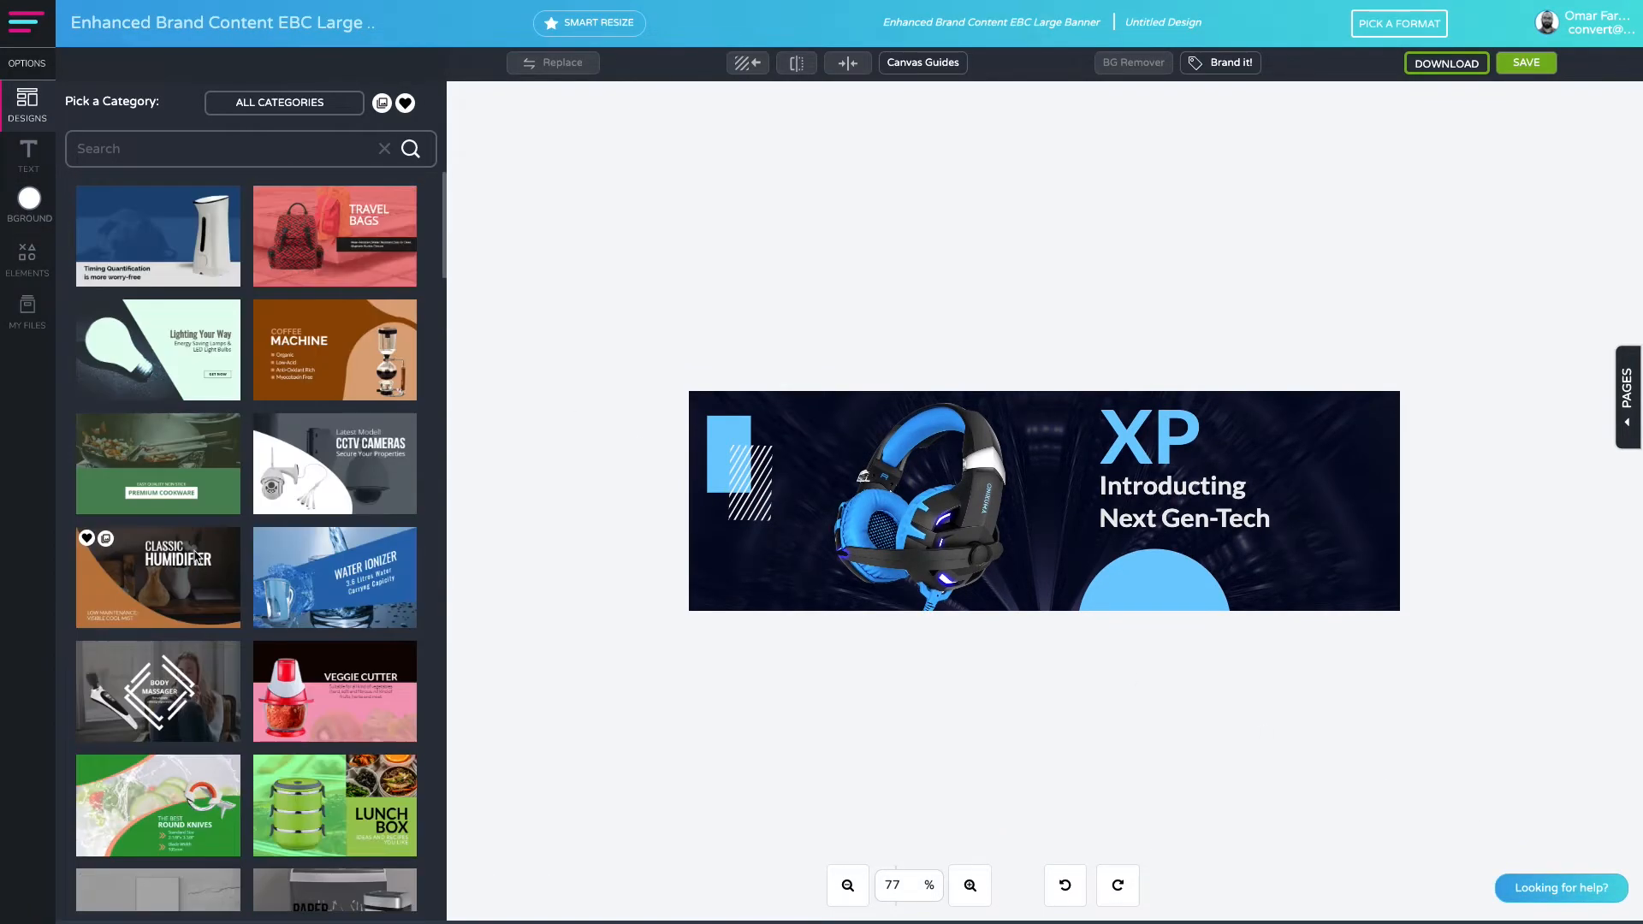
scroll(263, 463, "up", 5)
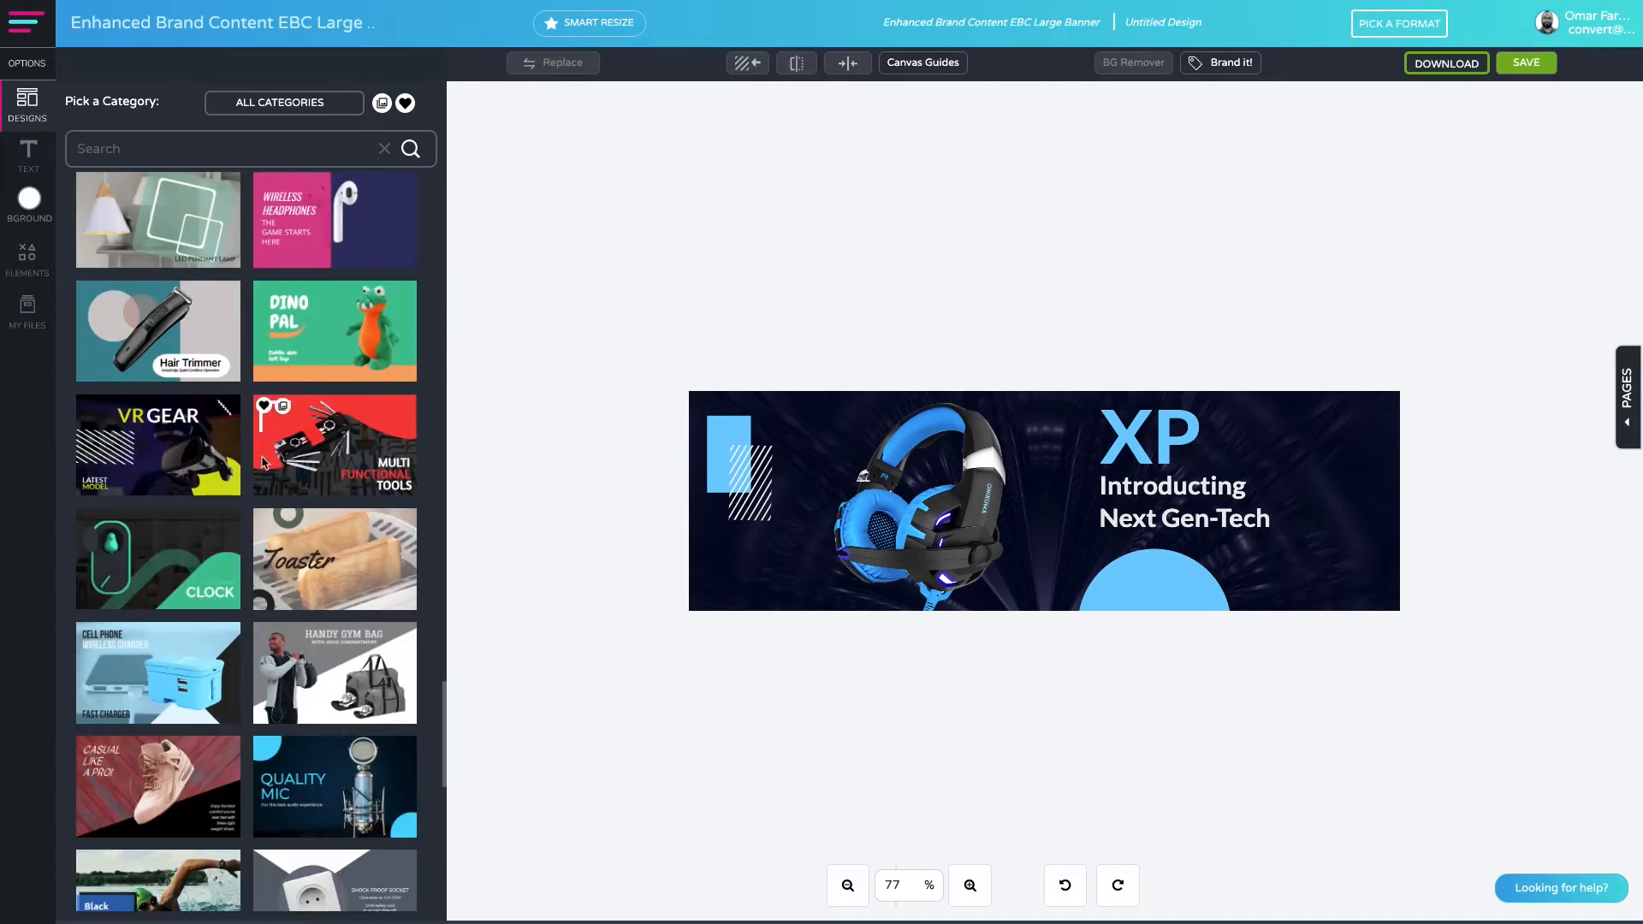
left_click(129, 444)
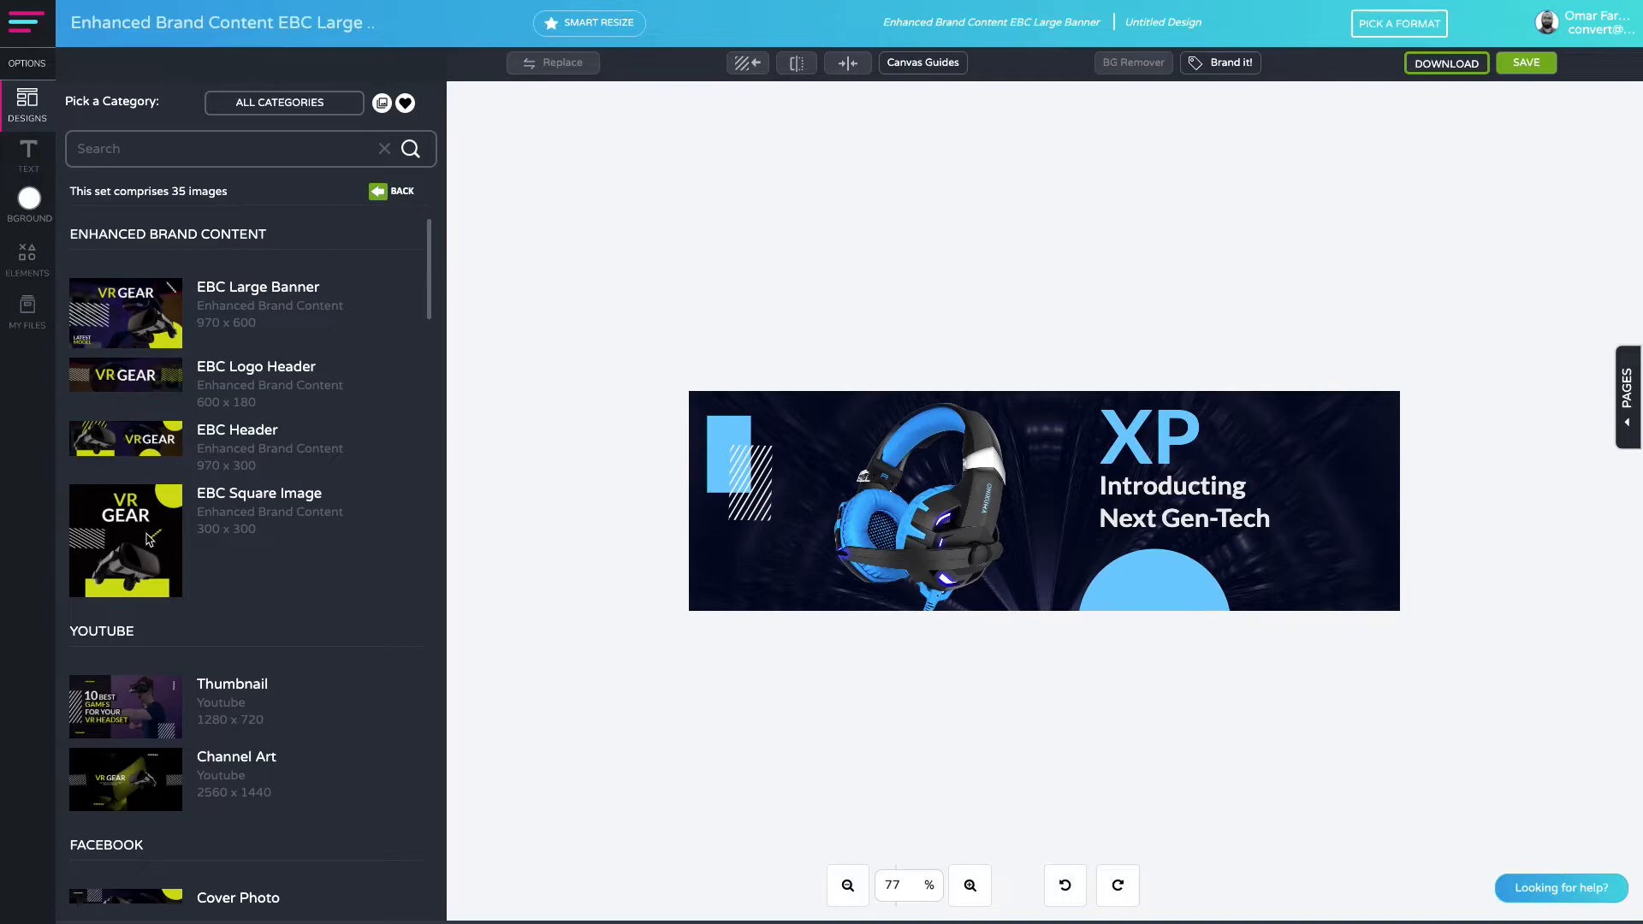
left_click(150, 539)
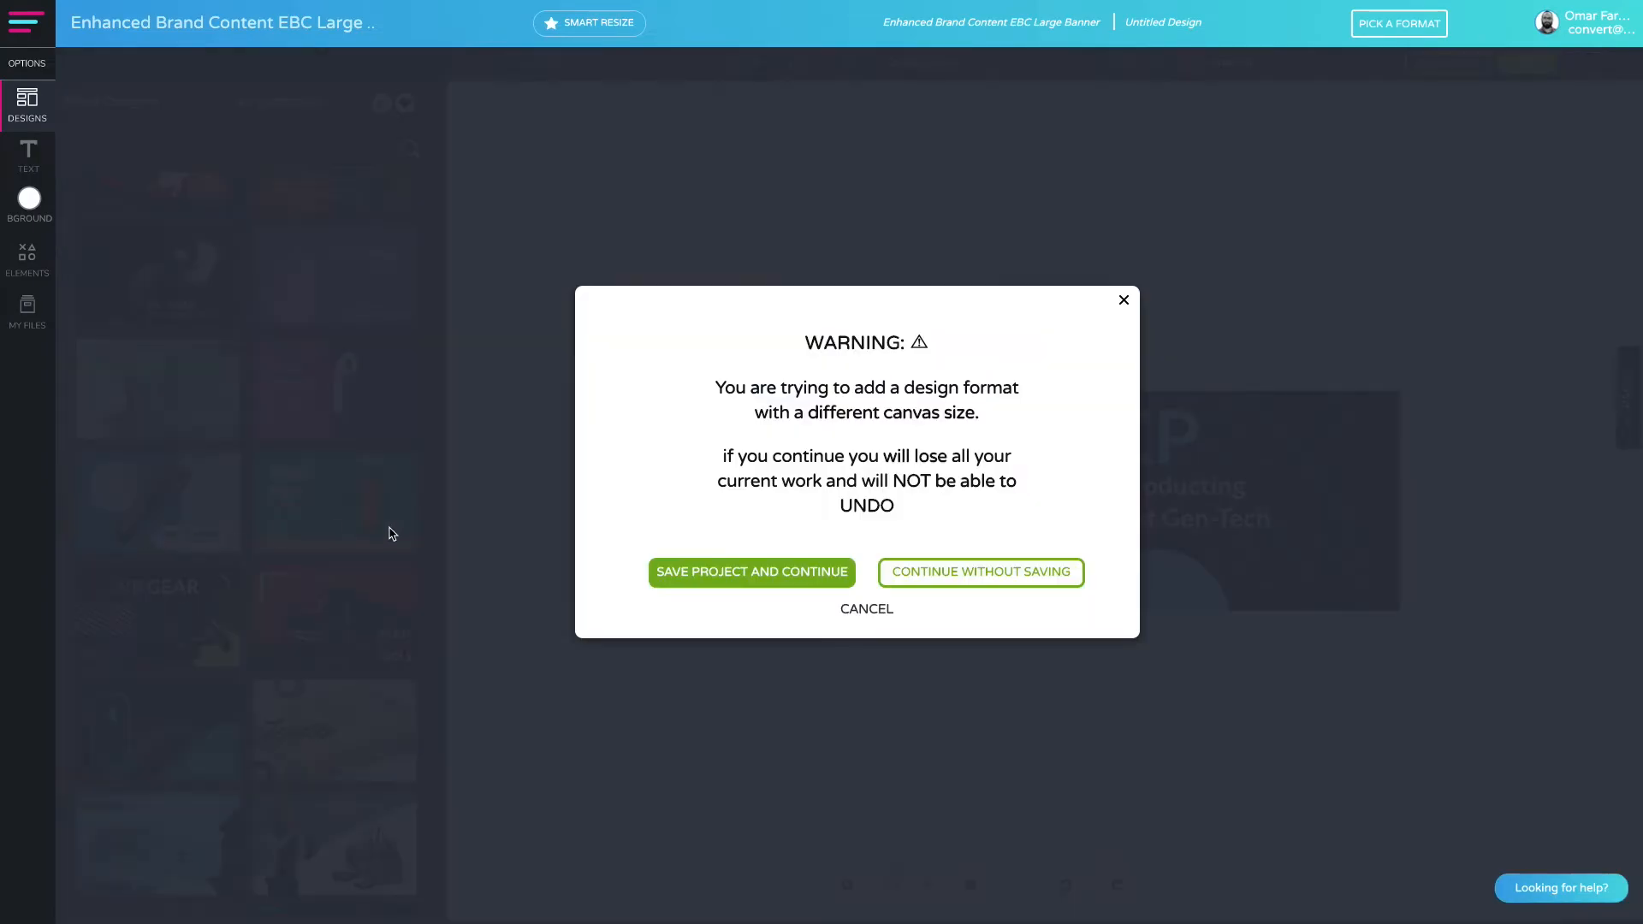
left_click(947, 572)
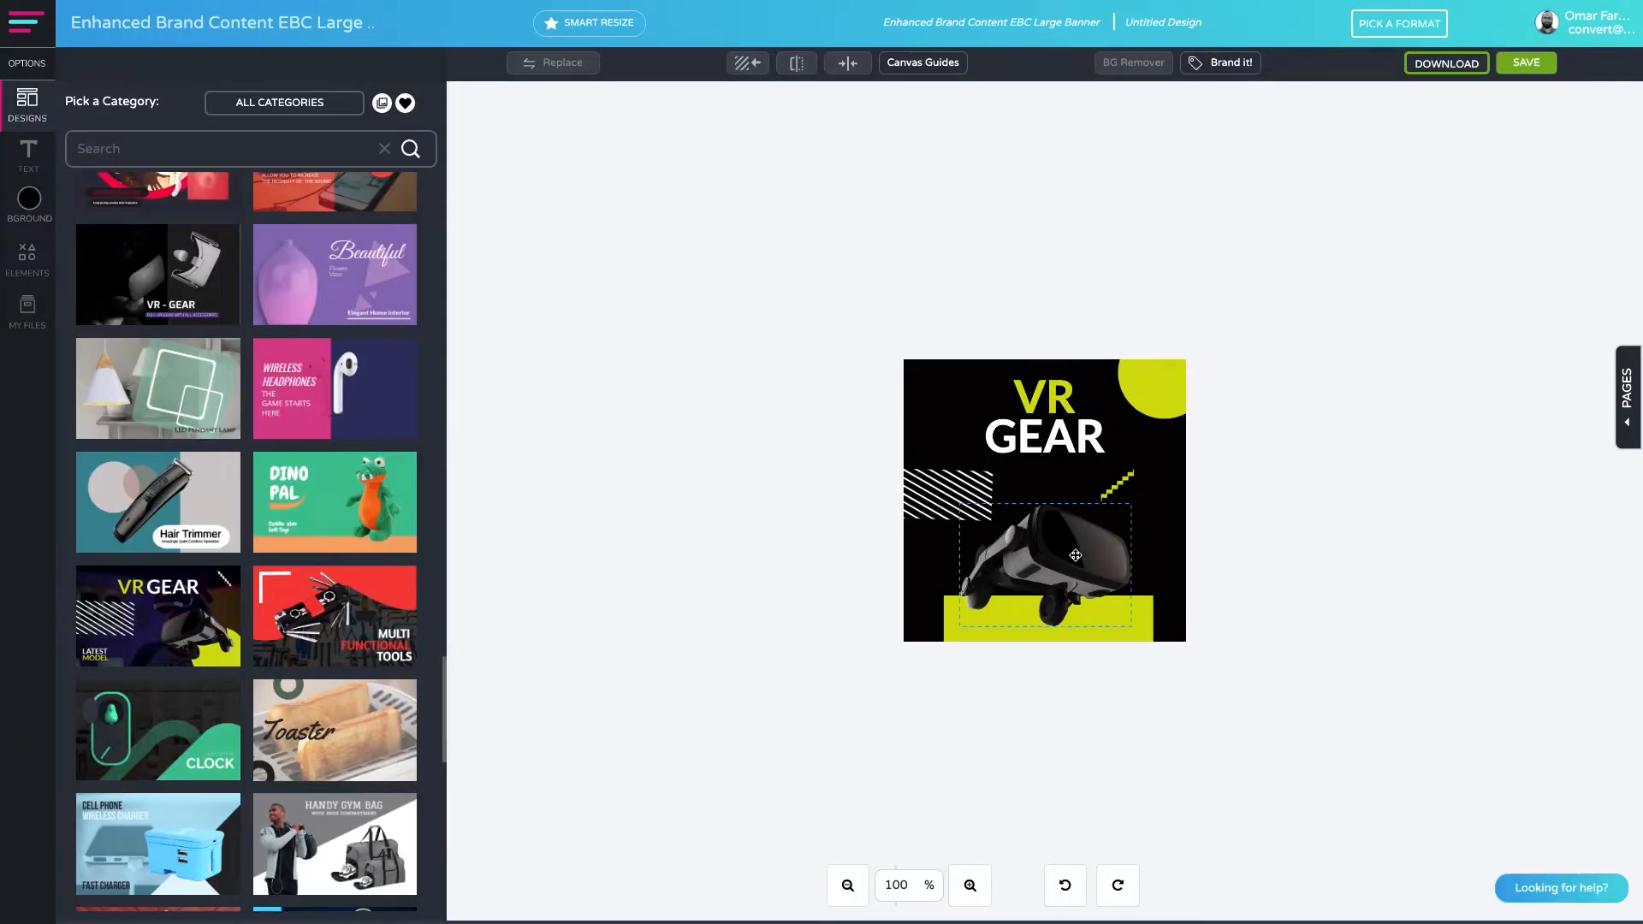
Replace the VR headset image with the blue gaming headphones from the photo edits, then enlarge and centre them.
left_click(1076, 553)
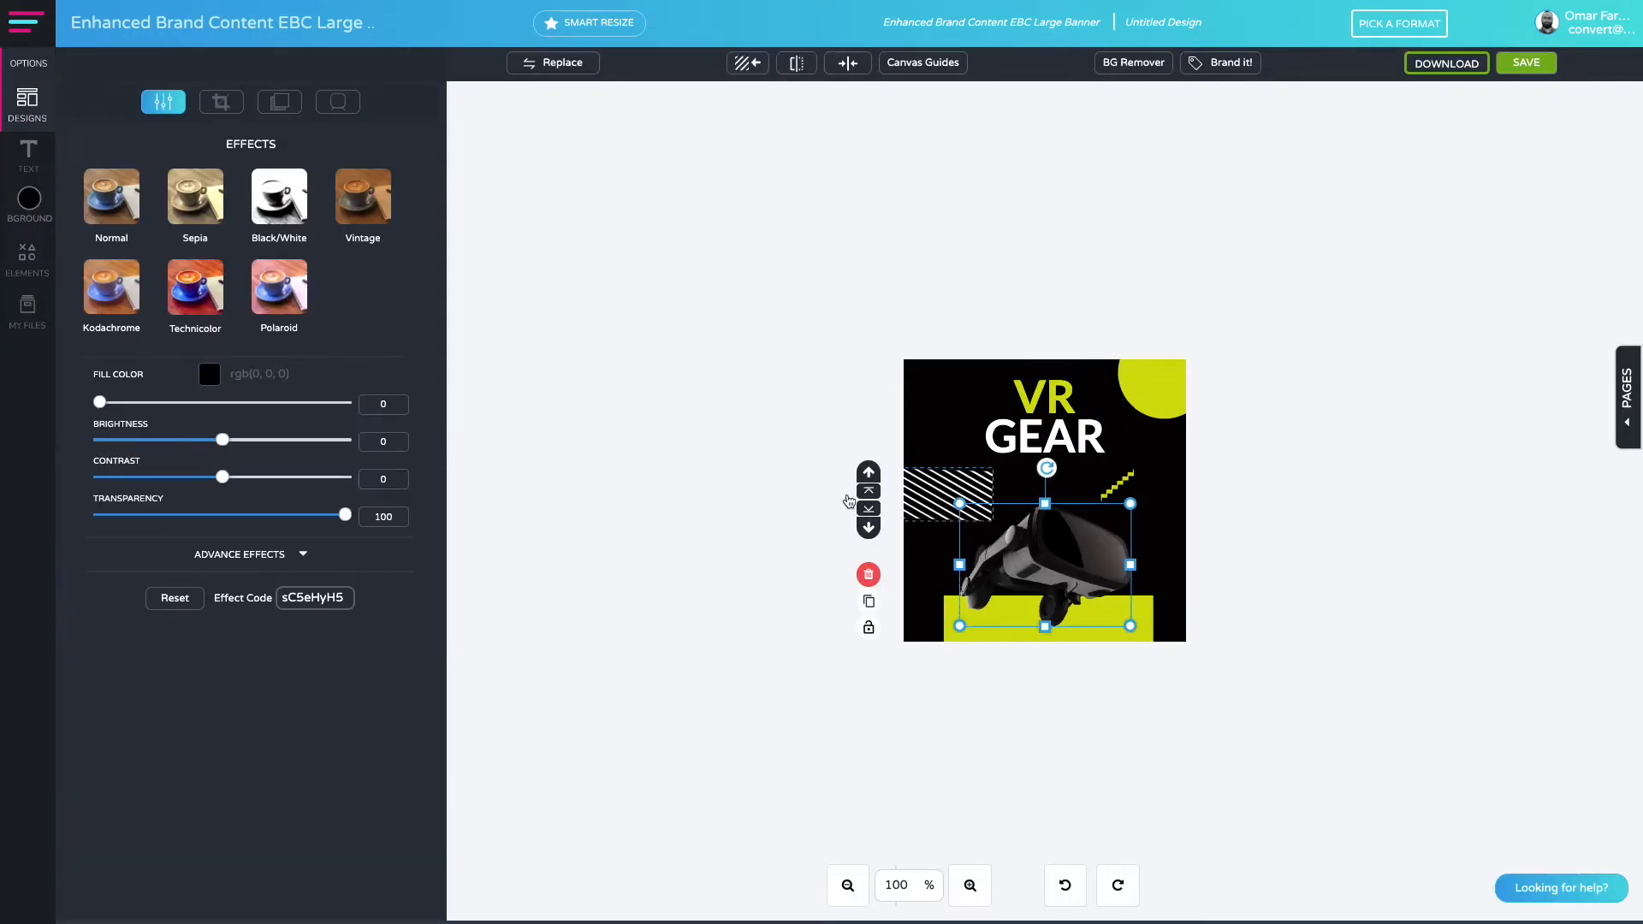
left_click(587, 76)
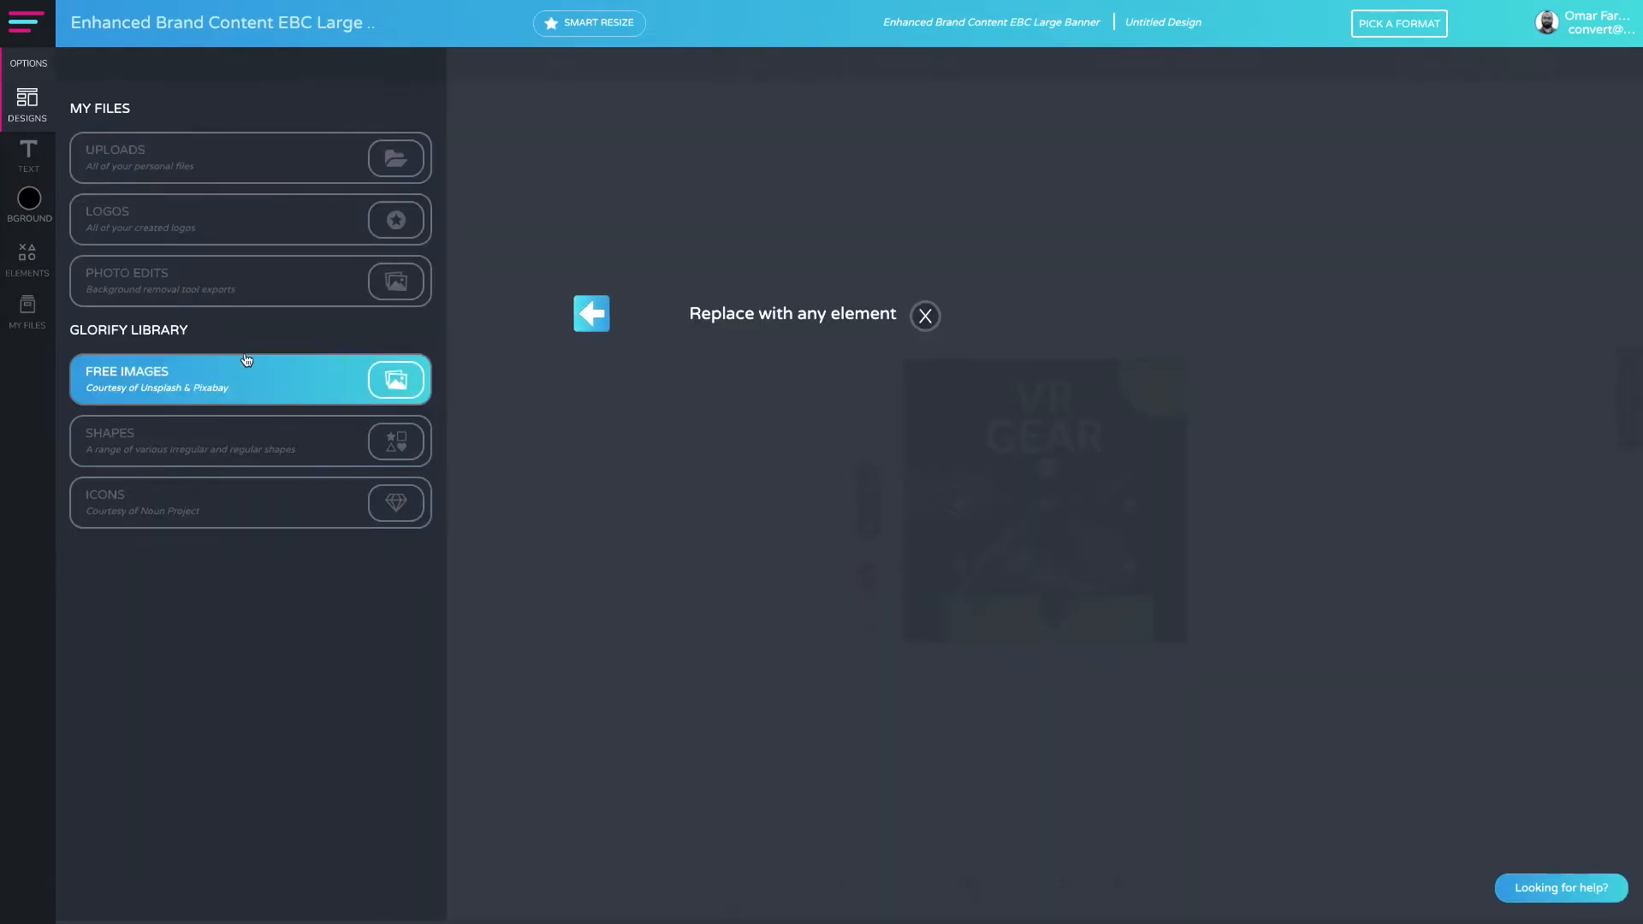
left_click(241, 292)
left_click(381, 193)
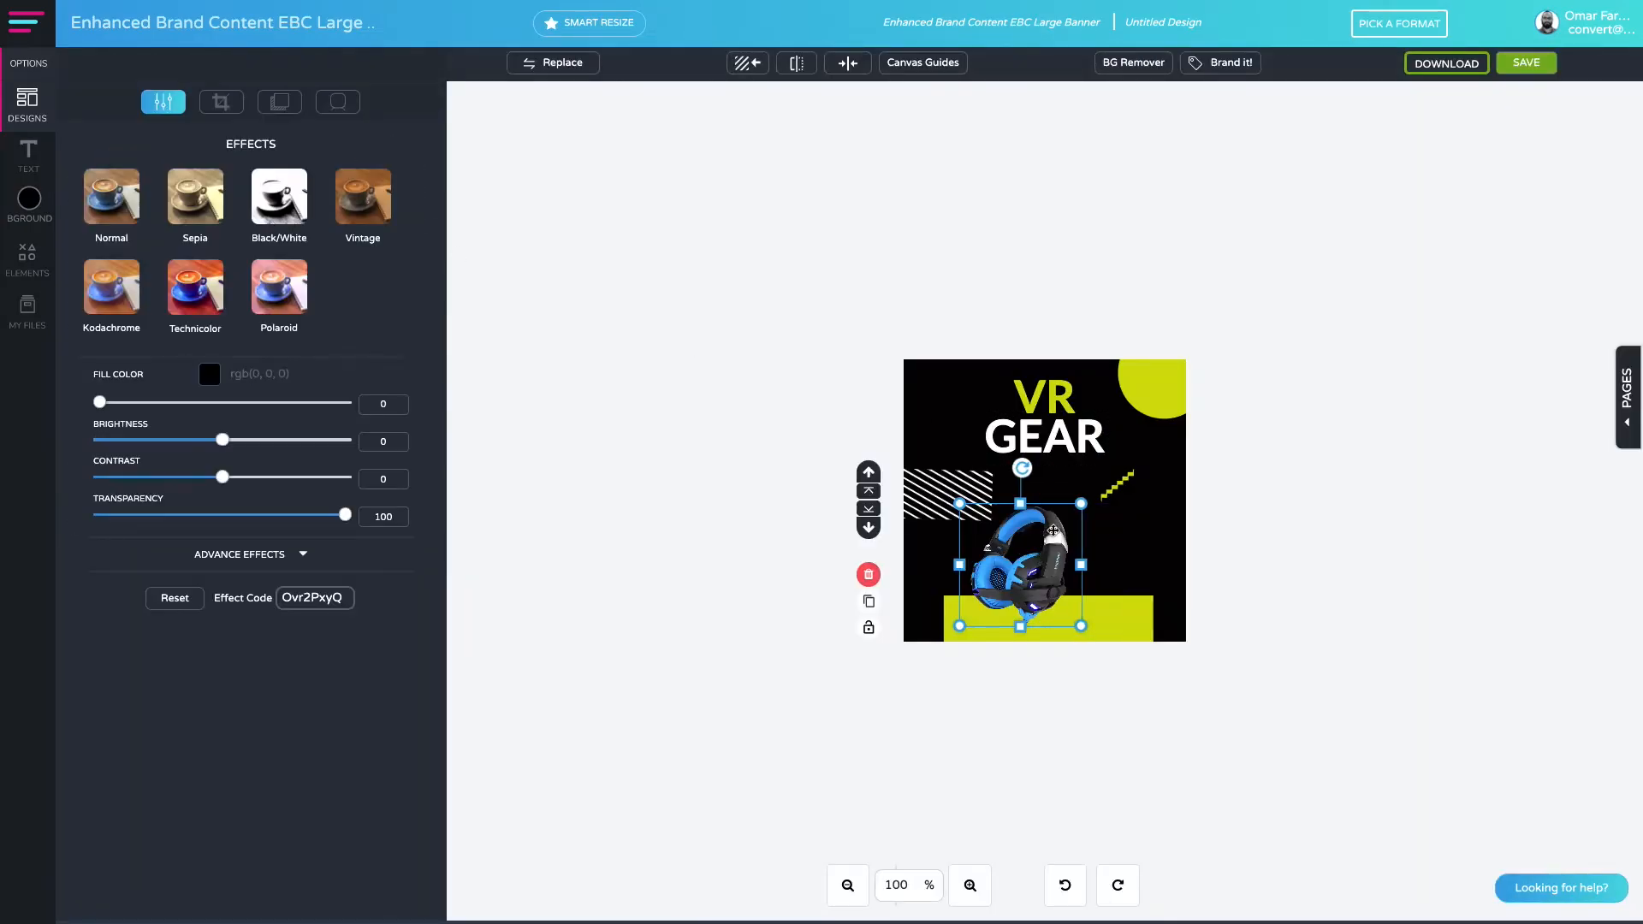
left_click_drag(1078, 505, 1168, 415)
mouse_move(1087, 554)
left_mouse_down()
mouse_move(1063, 567)
mouse_move(1055, 546)
left_mouse_up()
Reduce the VR GEAR heading to one text reading "XP" in the canvas's upper-left corner.
left_click(1054, 448)
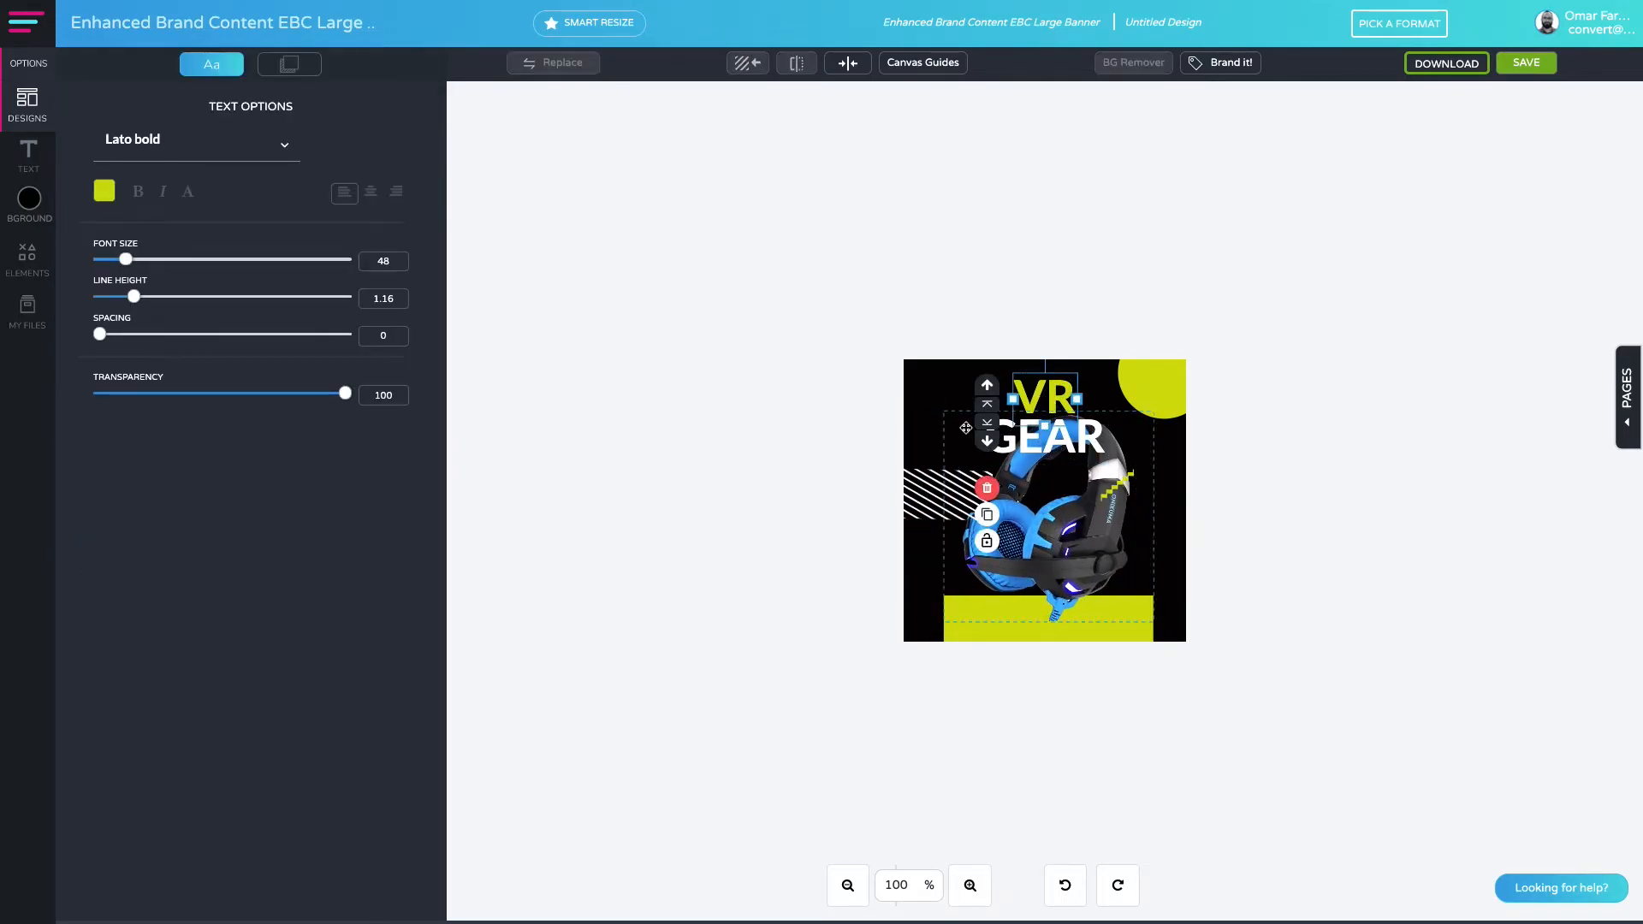
left_click(986, 488)
left_click_drag(1070, 437, 995, 391)
double_click(995, 391)
type("X")
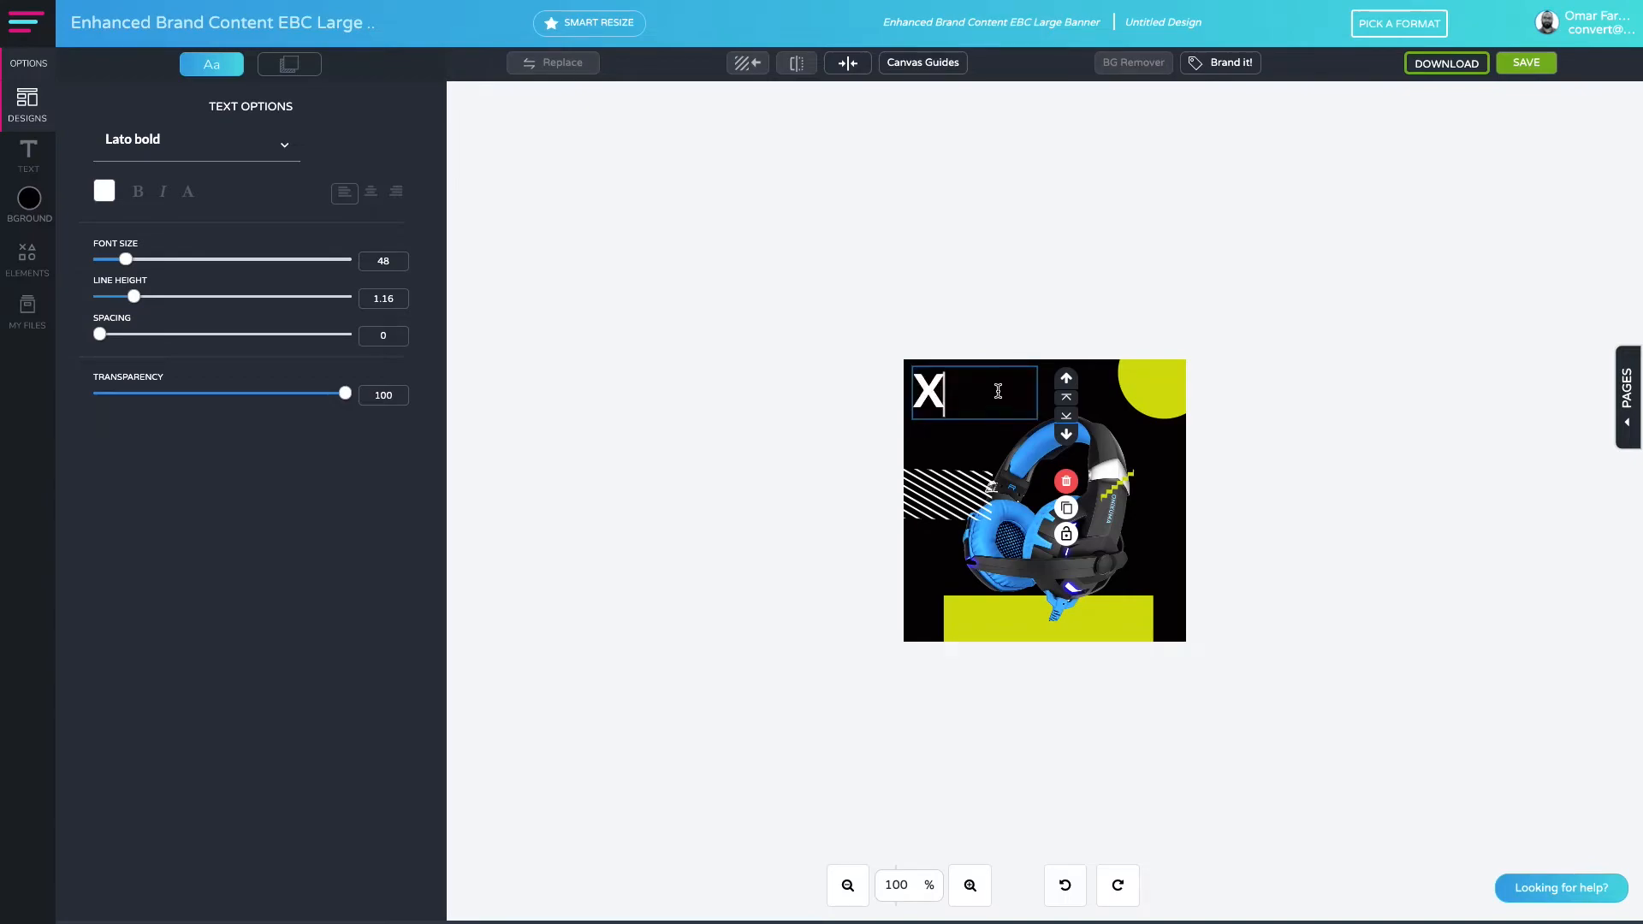
type("P")
Colour the XP text light blue.
key("ctrl+a")
left_click(97, 200)
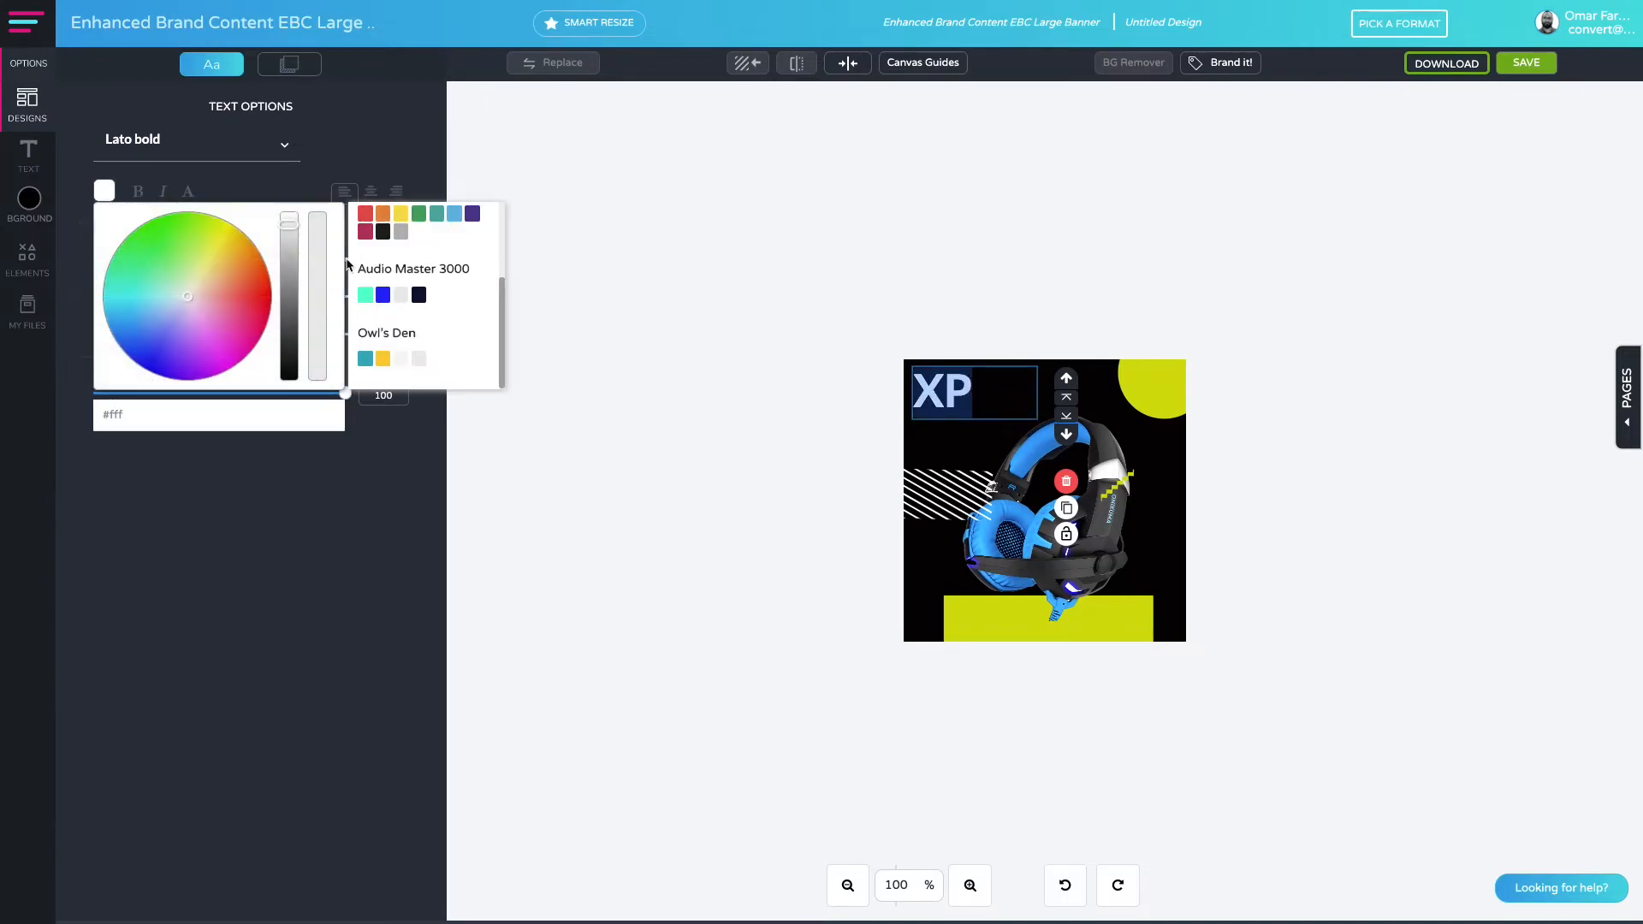
left_click(454, 214)
left_click(655, 366)
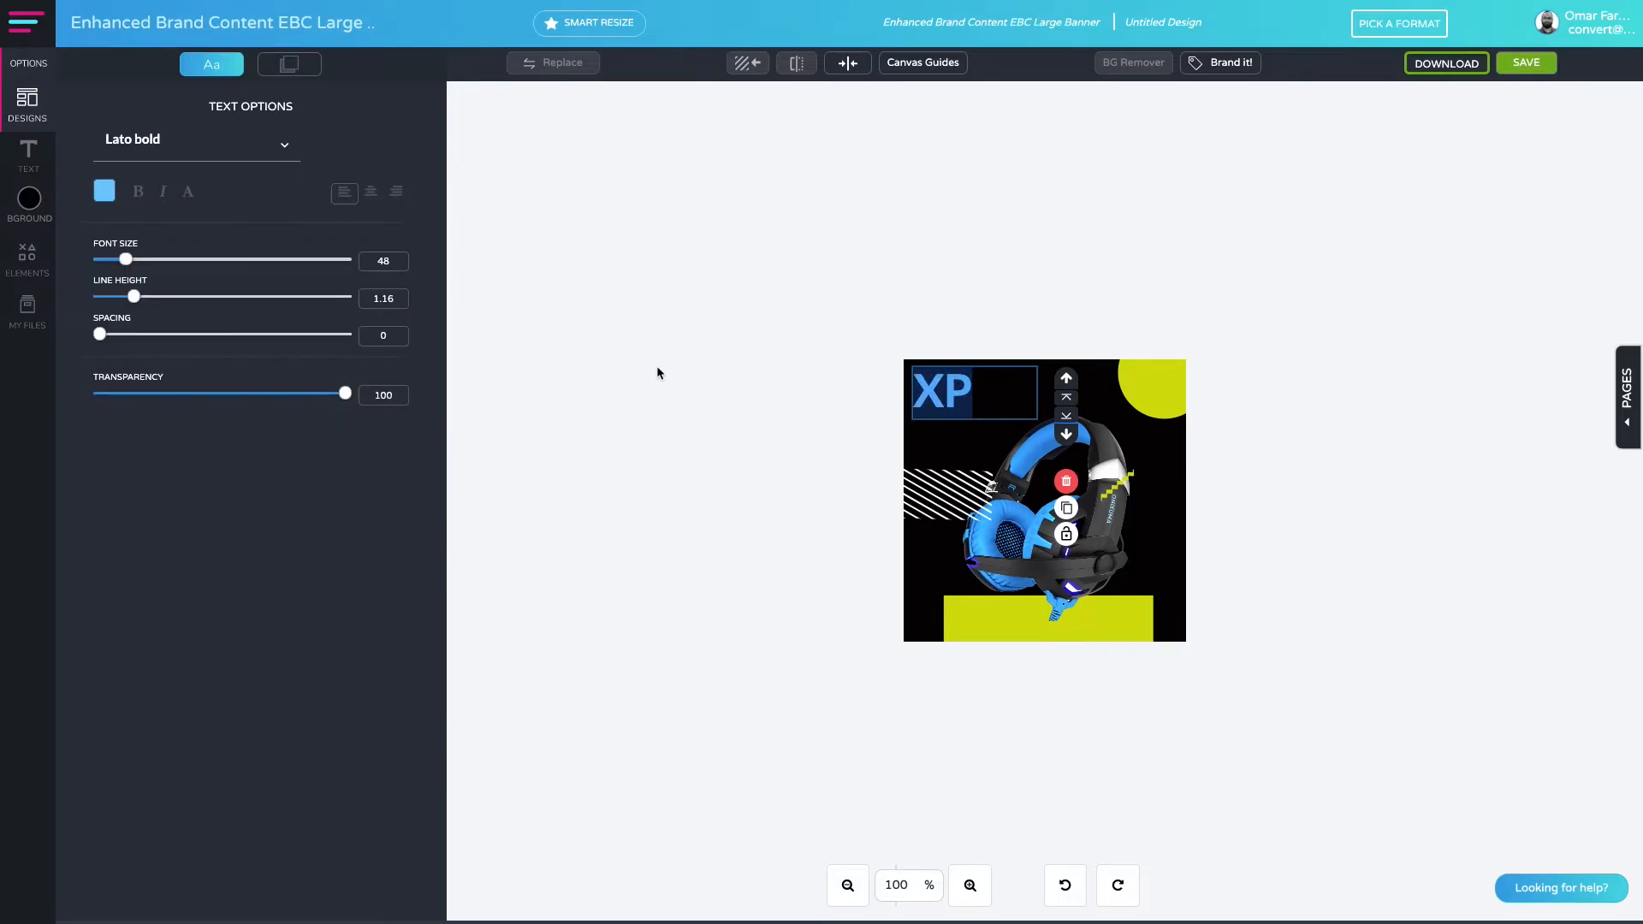
Delete the yellow corner circle and recolour the zigzag line light grey from the Audio Master 3000 palette.
left_click(1172, 391)
left_click(875, 440)
left_click(1109, 456)
mouse_move(1109, 456)
left_mouse_down()
mouse_move(1079, 453)
mouse_move(1109, 456)
mouse_move(1137, 416)
mouse_move(1093, 460)
left_mouse_up()
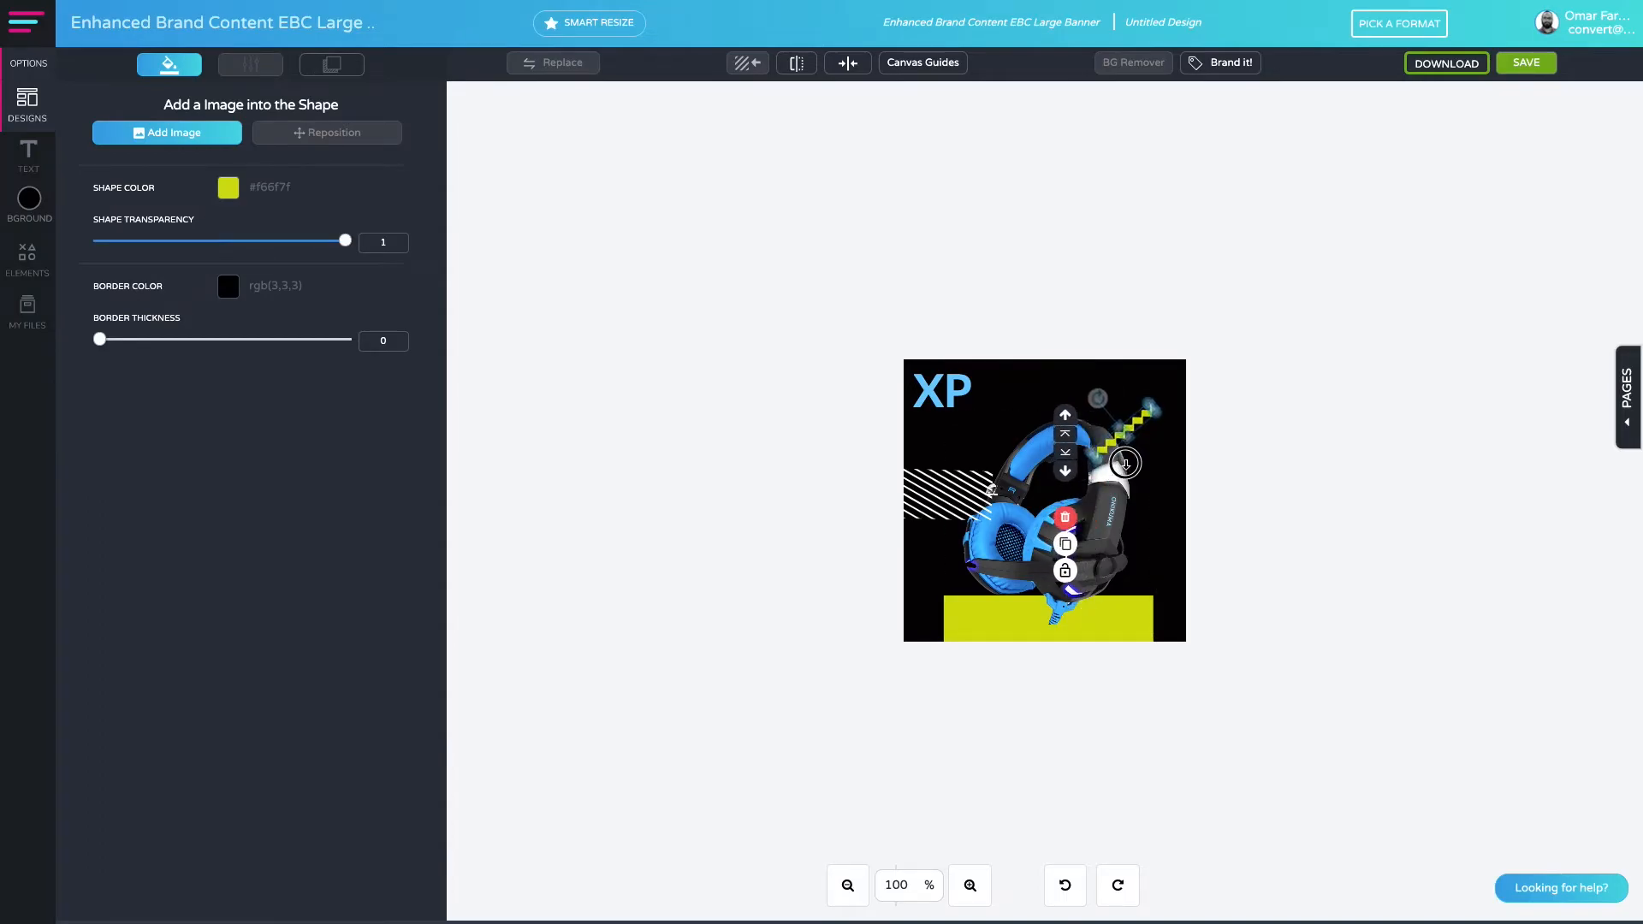
left_click(228, 188)
left_click(524, 293)
left_click(753, 402)
Move the striped pattern directly below the XP text and recolour the yellow rectangle a bright light blue.
left_click_drag(947, 490, 921, 437)
left_click(910, 519)
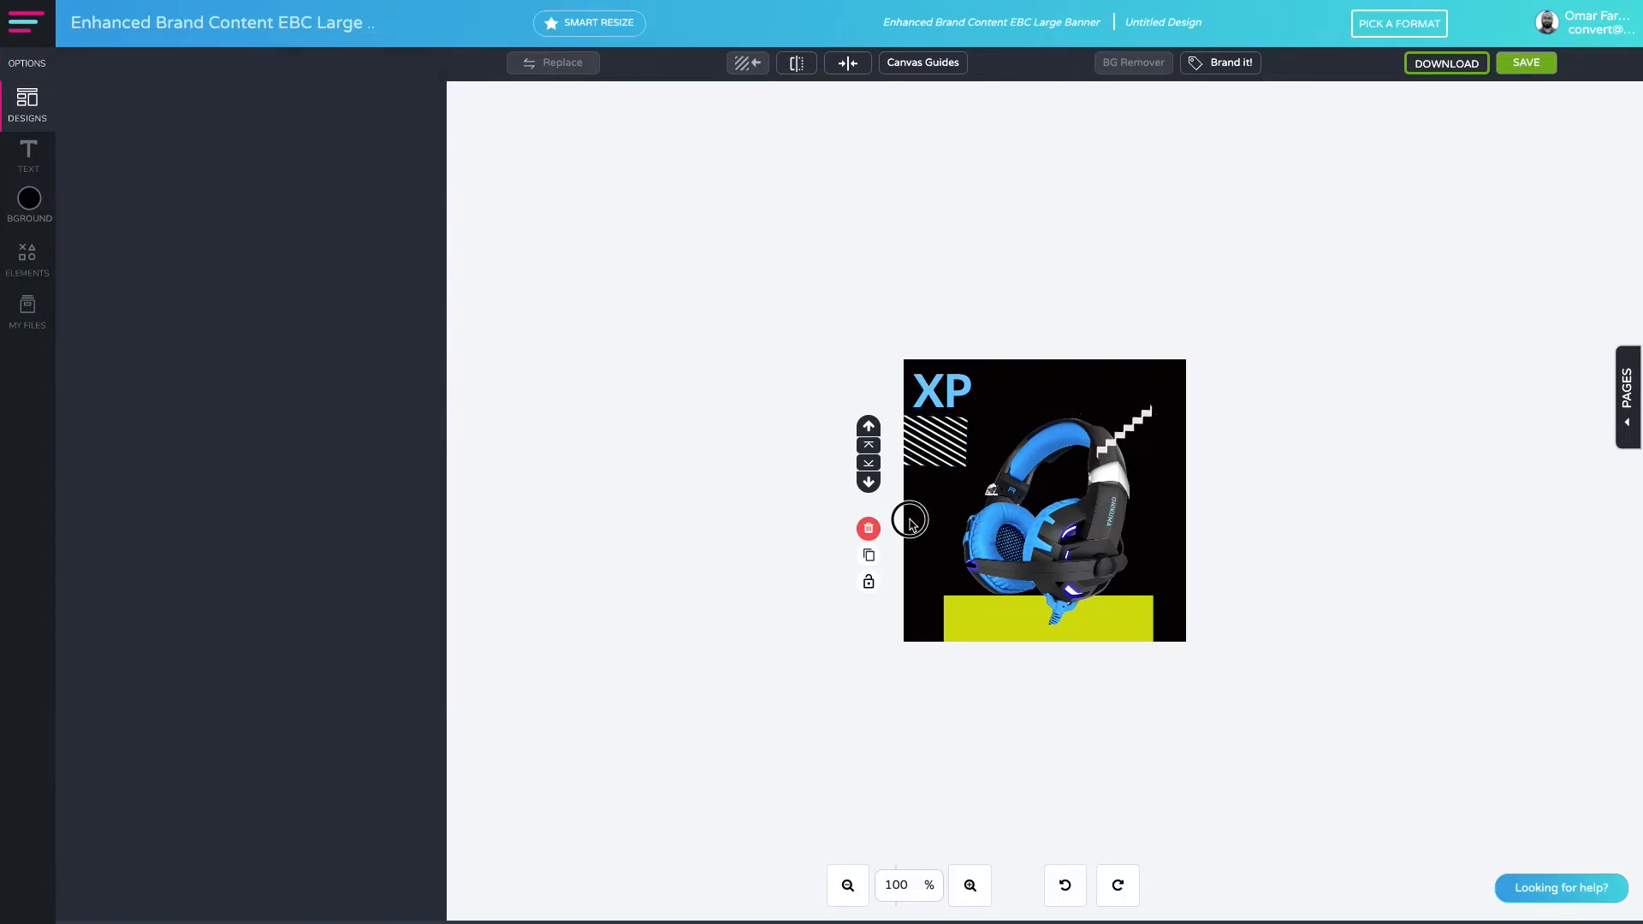
left_click(957, 626)
left_click(228, 188)
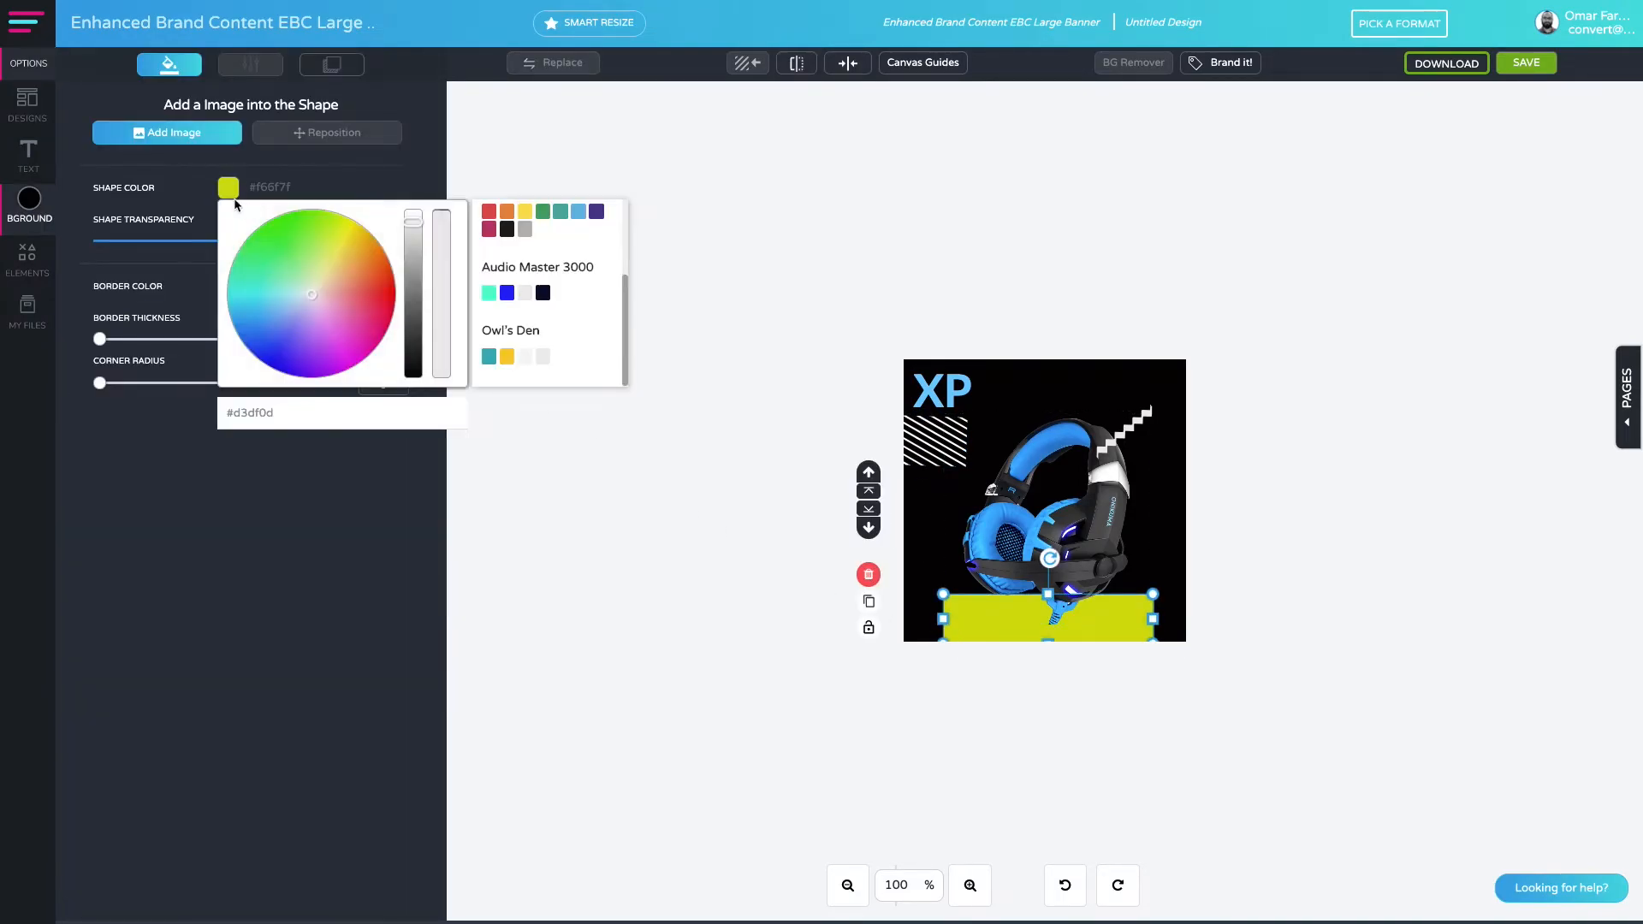
left_click(579, 212)
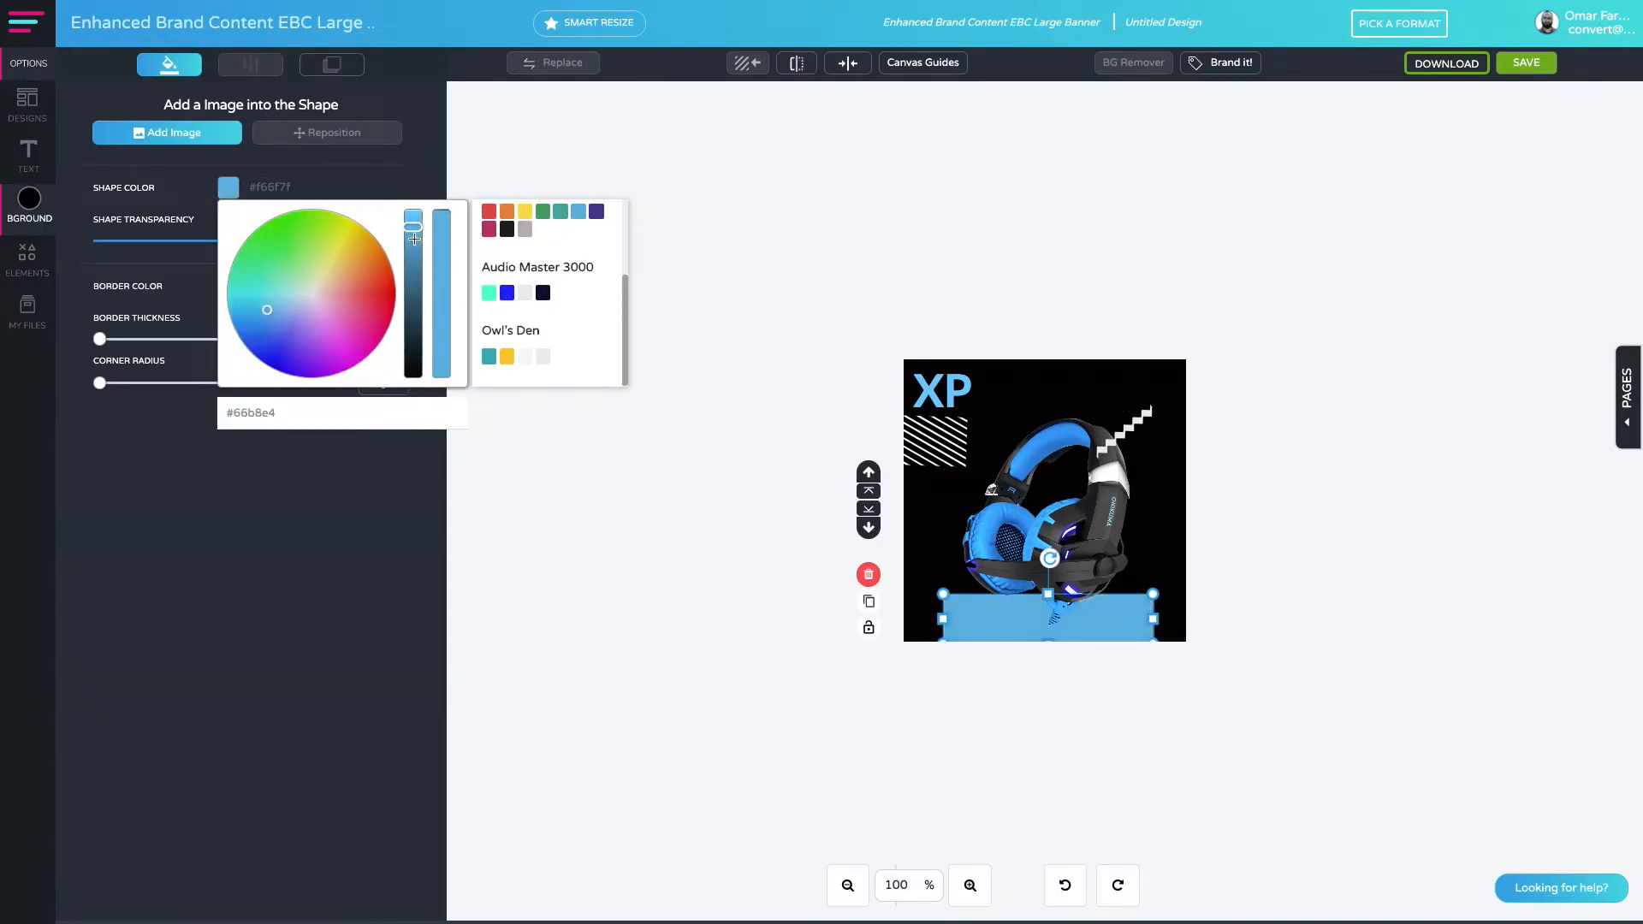
left_click_drag(415, 240, 413, 209)
Raise the headphones above the blue rectangle and round the rectangle's corners to a radius of 8.
mouse_move(1102, 585)
left_mouse_down()
mouse_move(1102, 548)
mouse_move(1117, 557)
left_mouse_up()
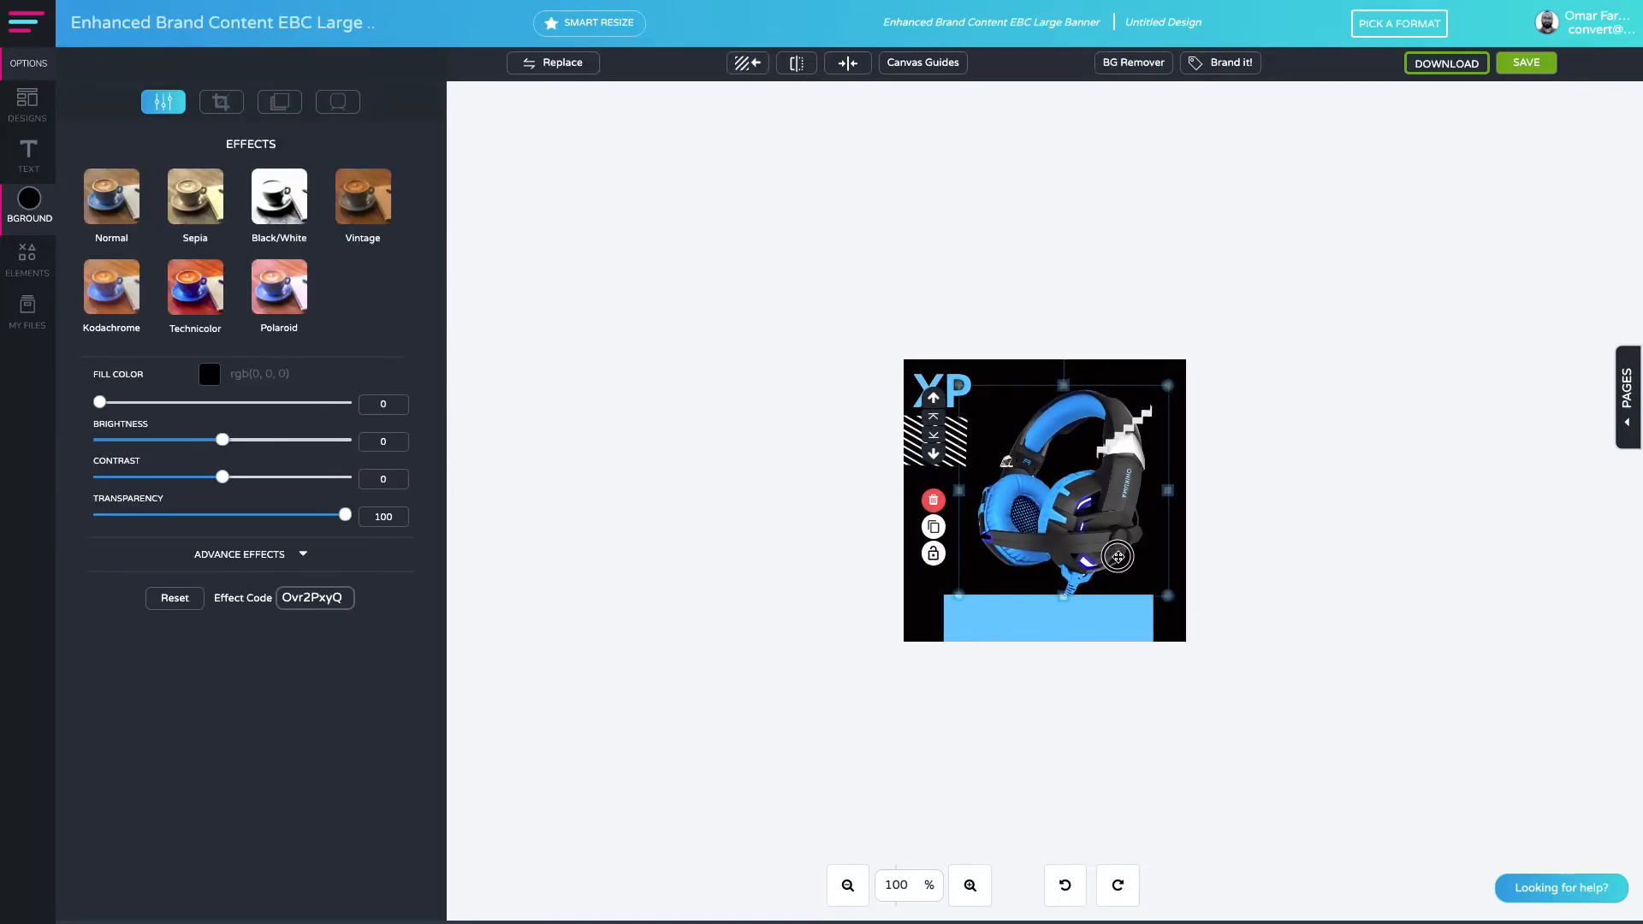
left_click(1099, 627)
left_click_drag(1088, 639, 1081, 634)
left_click_drag(100, 388, 149, 389)
left_click(890, 651)
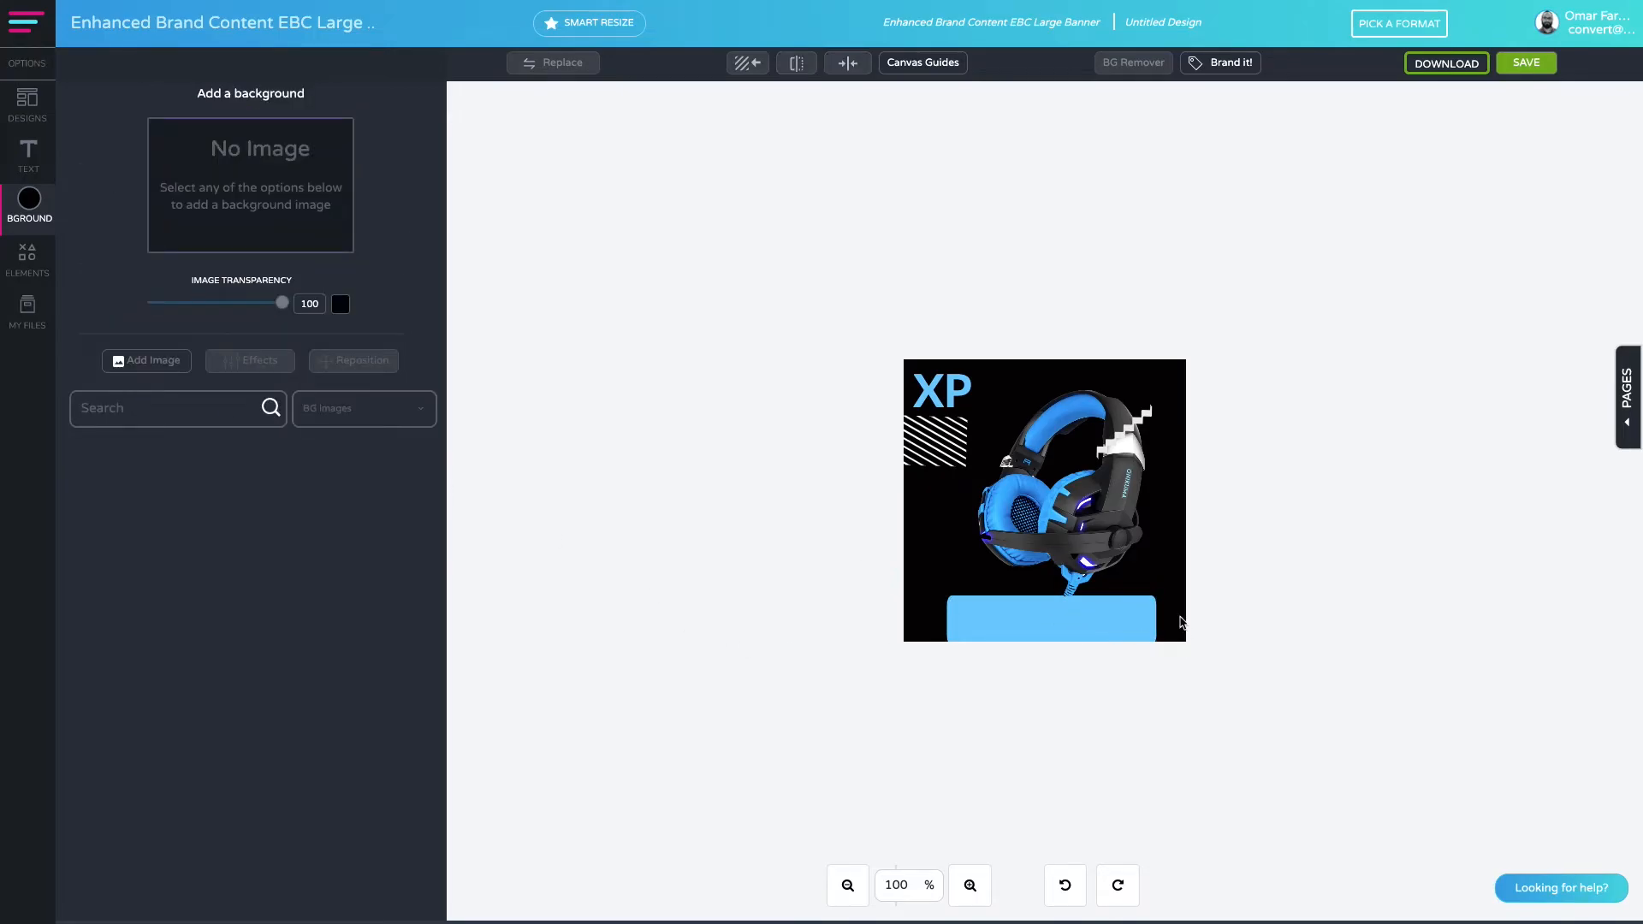
left_click(1059, 627)
left_click_drag(1053, 577, 1051, 528)
left_click_drag(172, 383, 117, 386)
Centre the blue rectangle horizontally on the canvas and move the zigzag line to the headphones' lower-left side.
left_click_drag(1007, 616, 1019, 681)
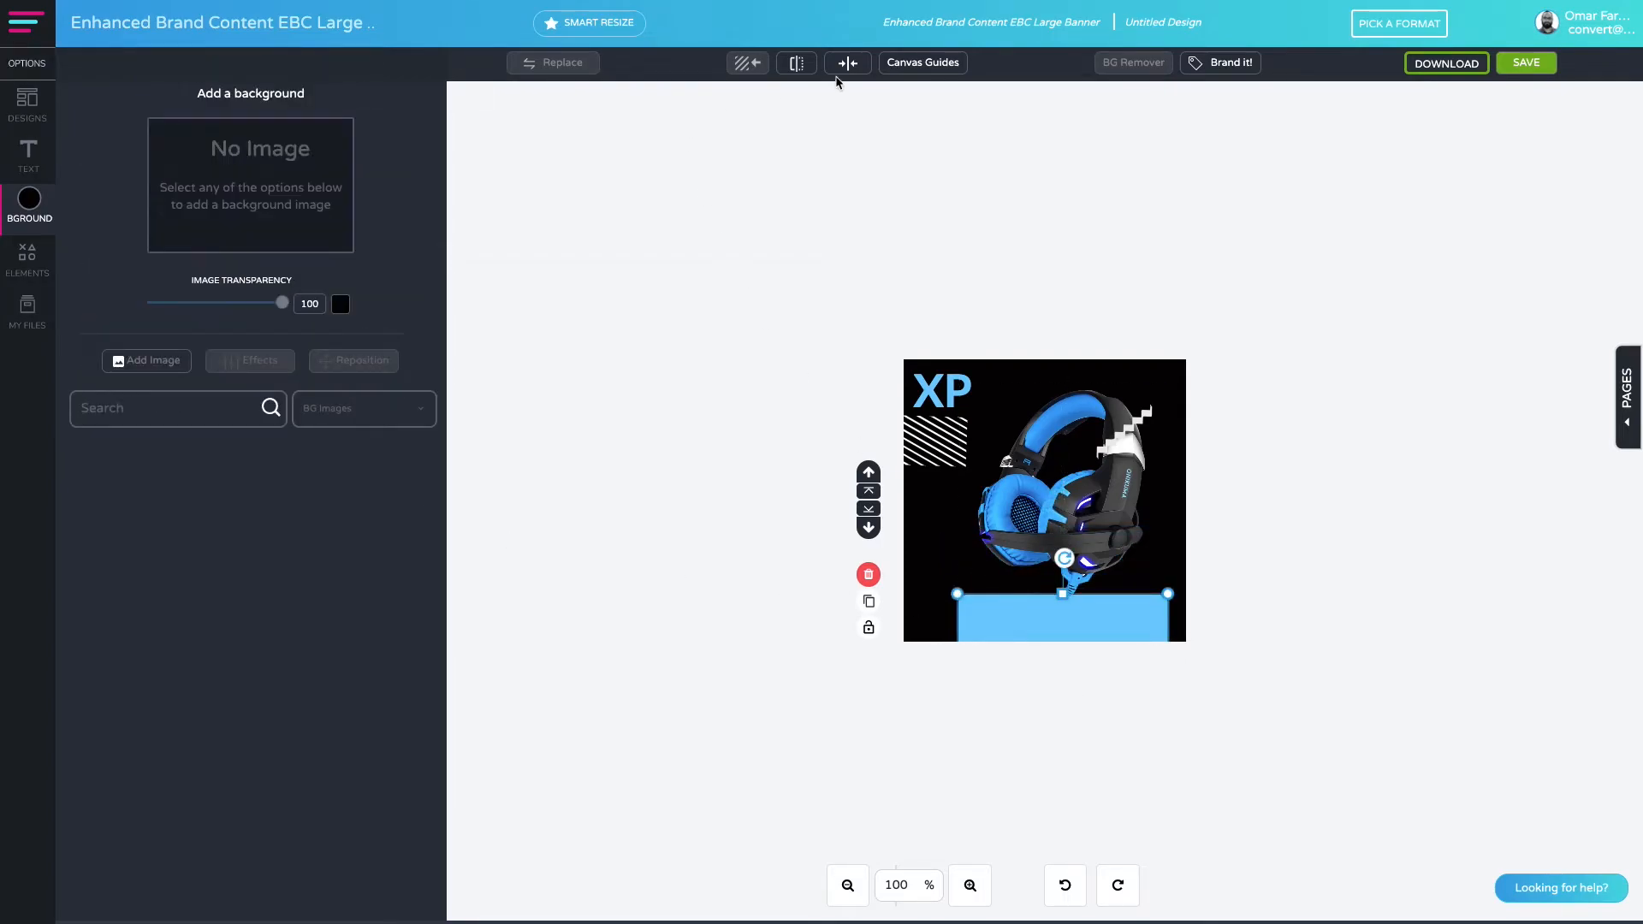
left_click(847, 63)
left_click(856, 106)
left_click(1146, 415)
left_click_drag(1146, 416, 997, 532)
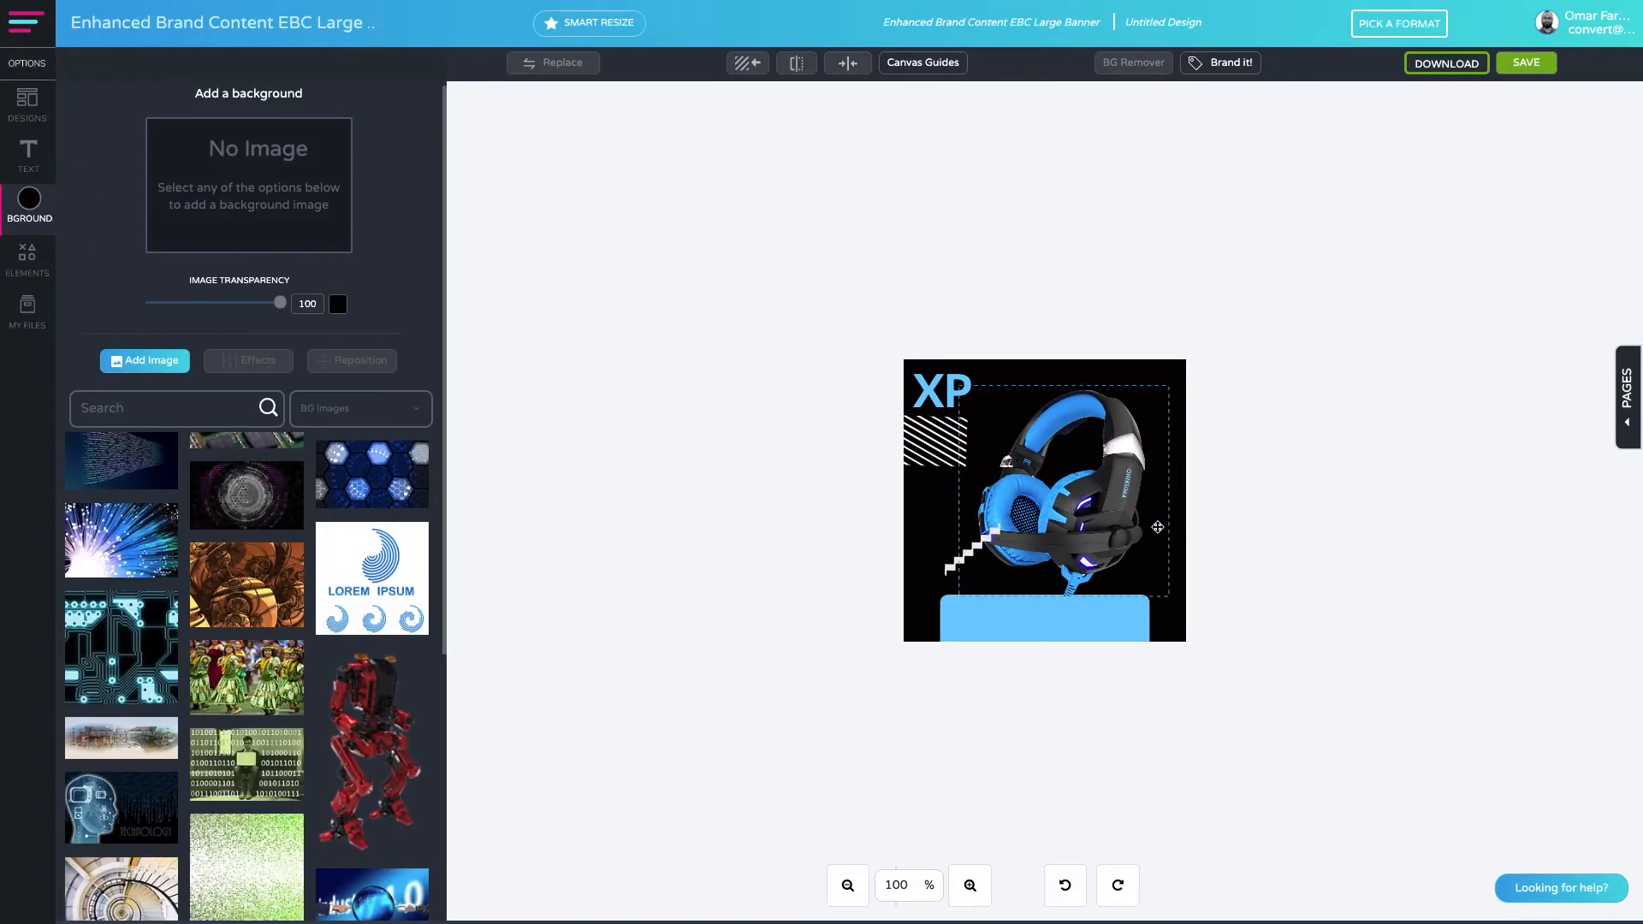
left_click(1109, 614)
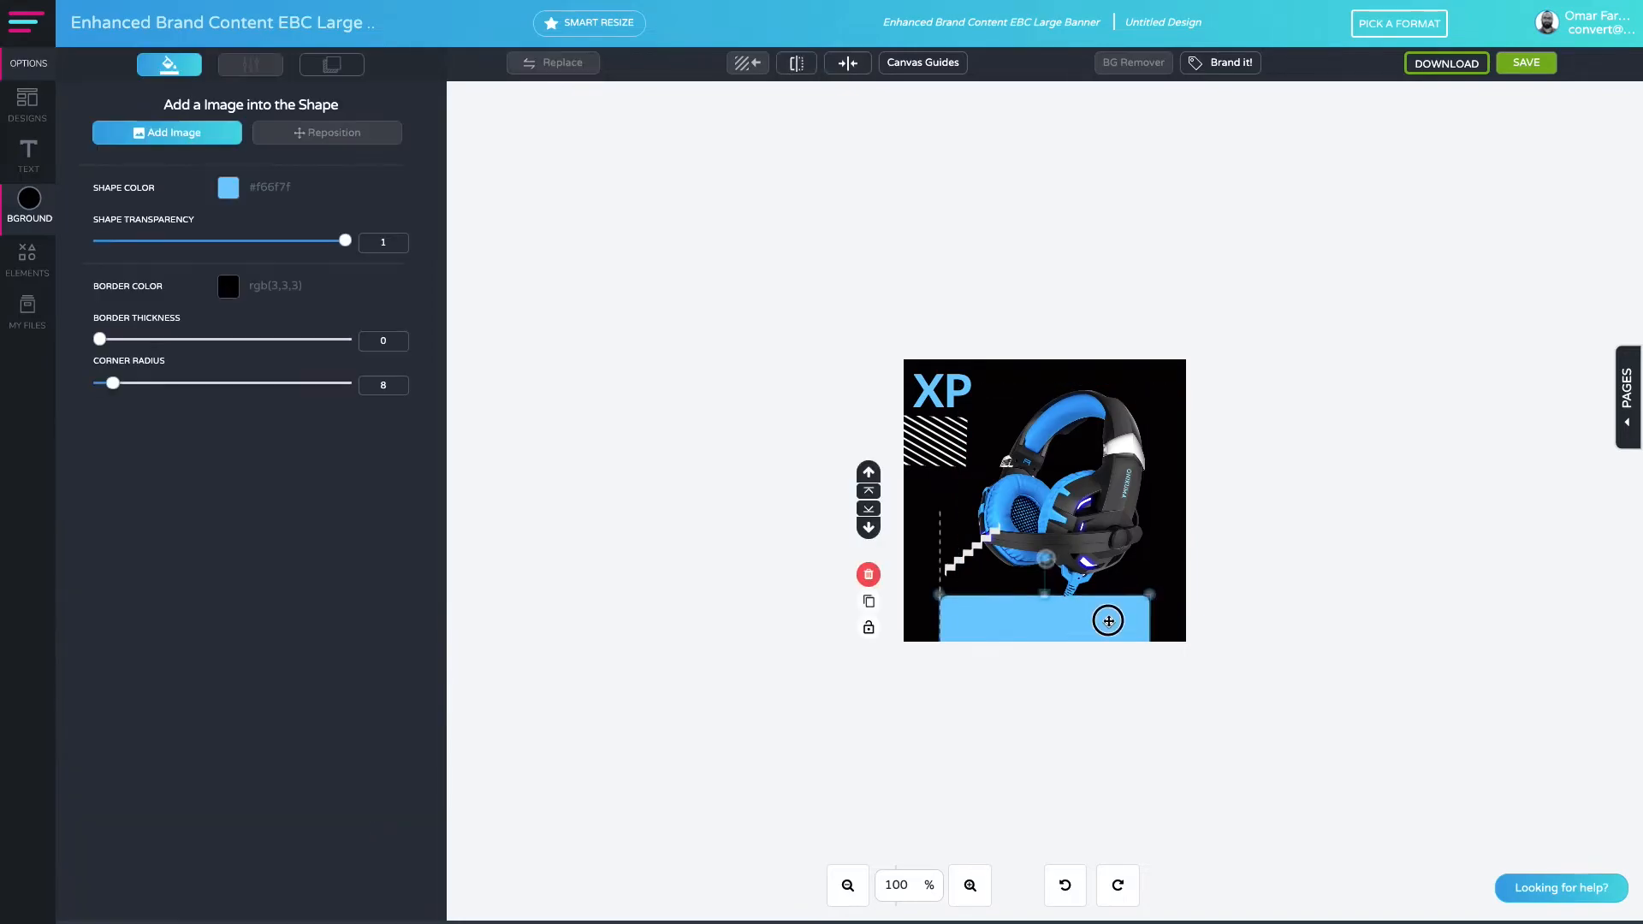
left_click(1130, 586)
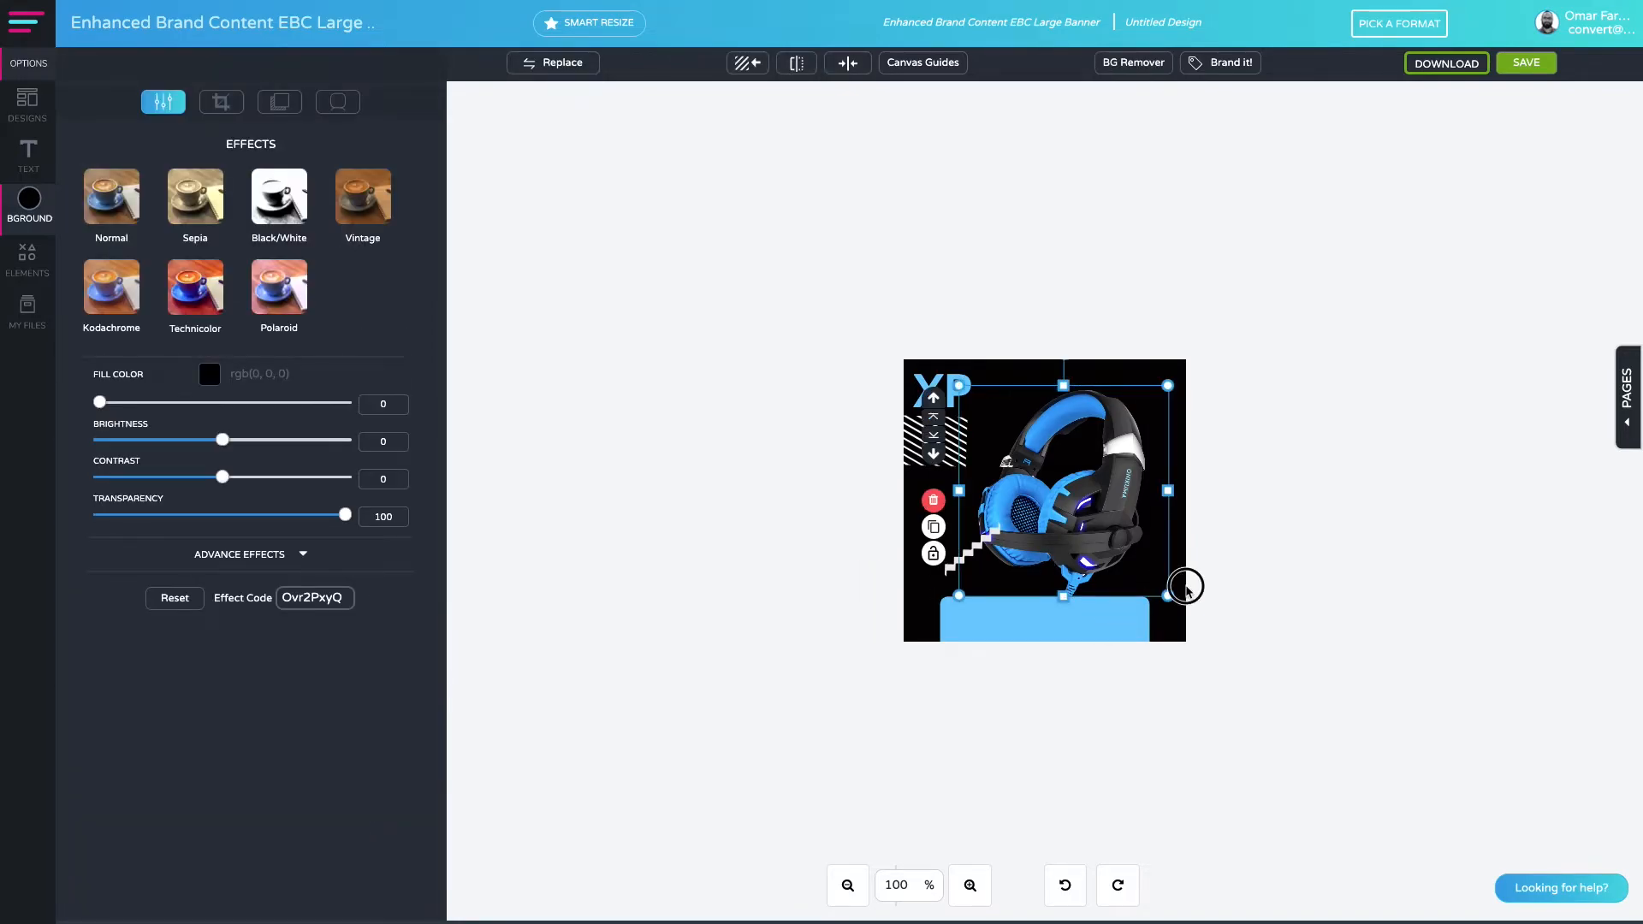
left_click(1077, 382)
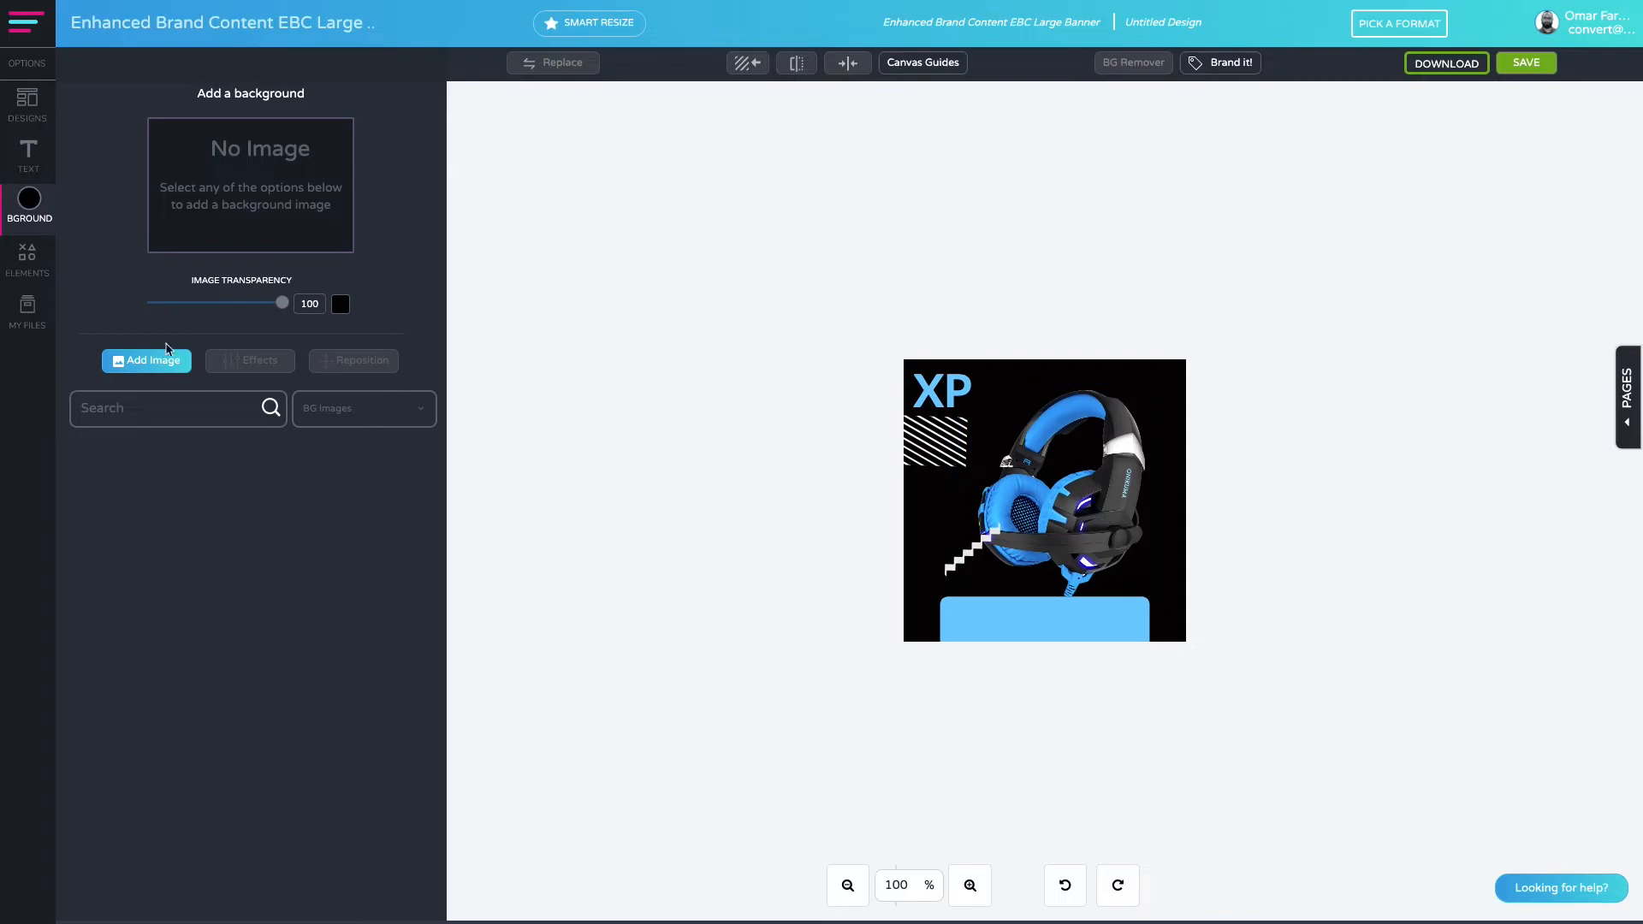
Add a circular image frame and place it over the lower-right part of the headphones.
left_click(26, 258)
left_click(176, 215)
left_click(242, 165)
left_click_drag(1047, 491, 1116, 514)
Search the free images for "chip" and fill the circular frame with the glowing cyan circuit pattern on black.
left_click(168, 152)
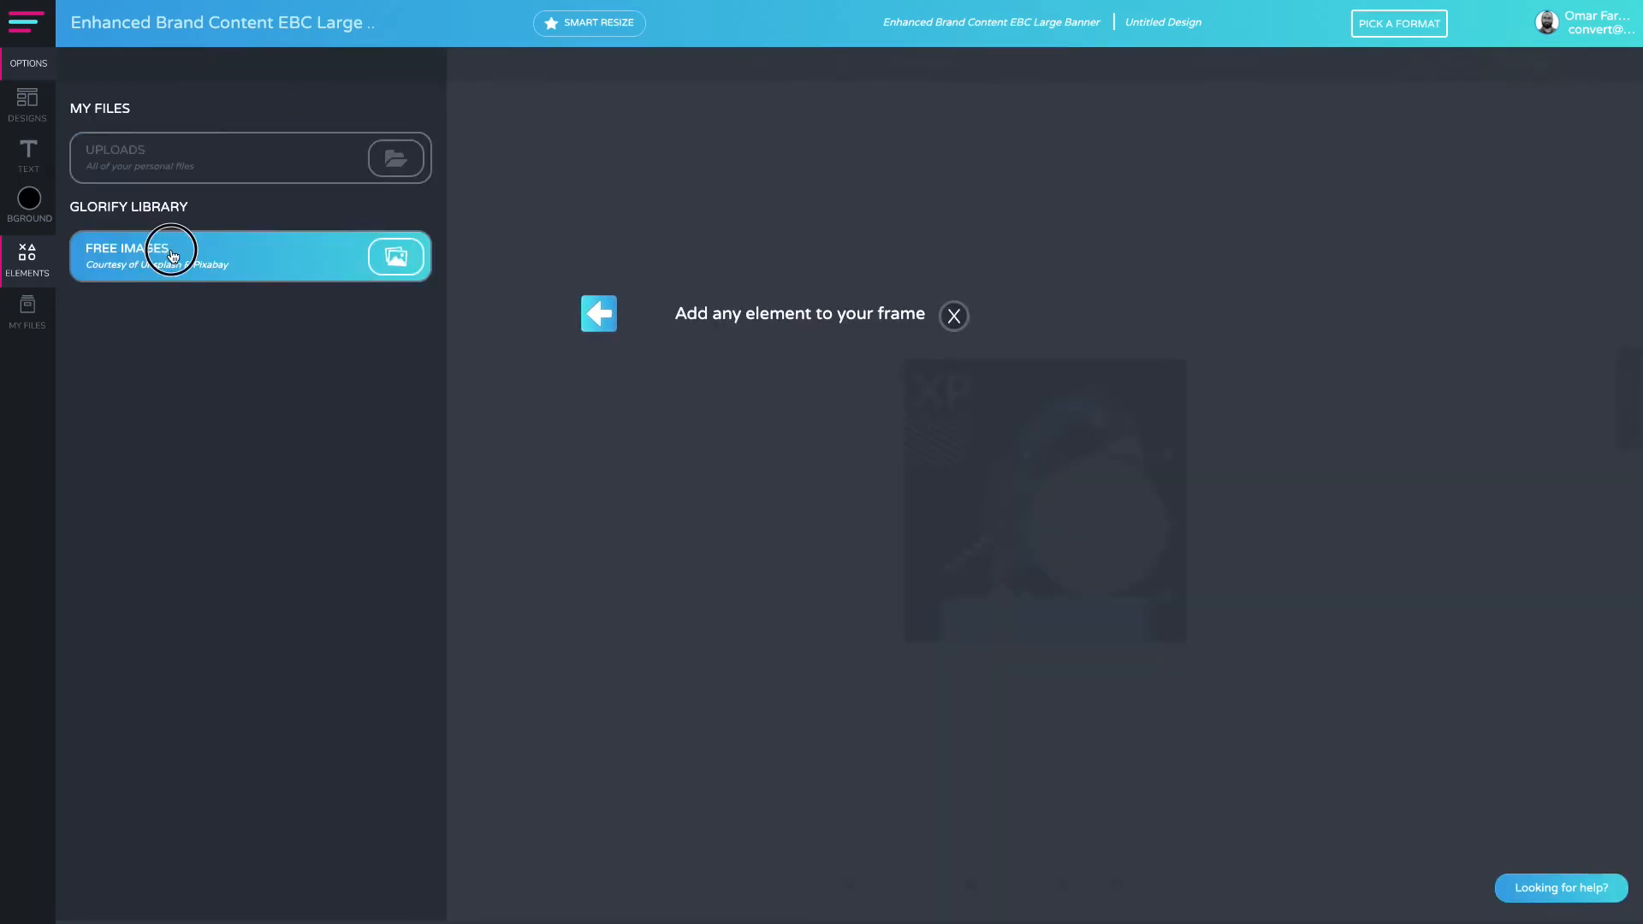
left_click(172, 255)
left_click(172, 139)
type("chip")
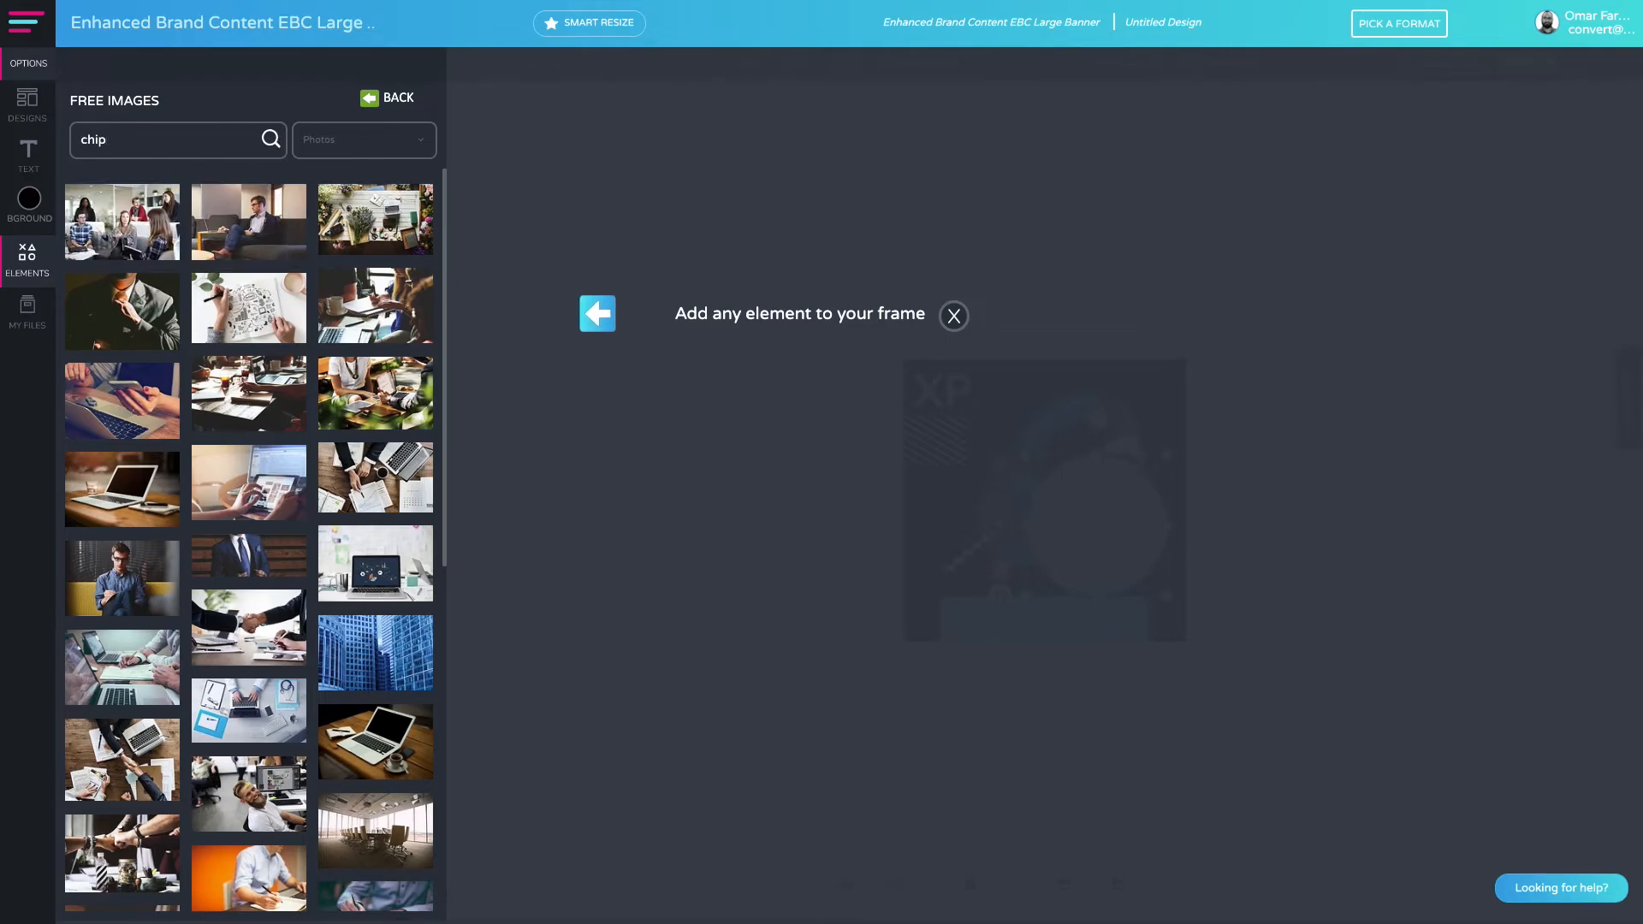
key("Return")
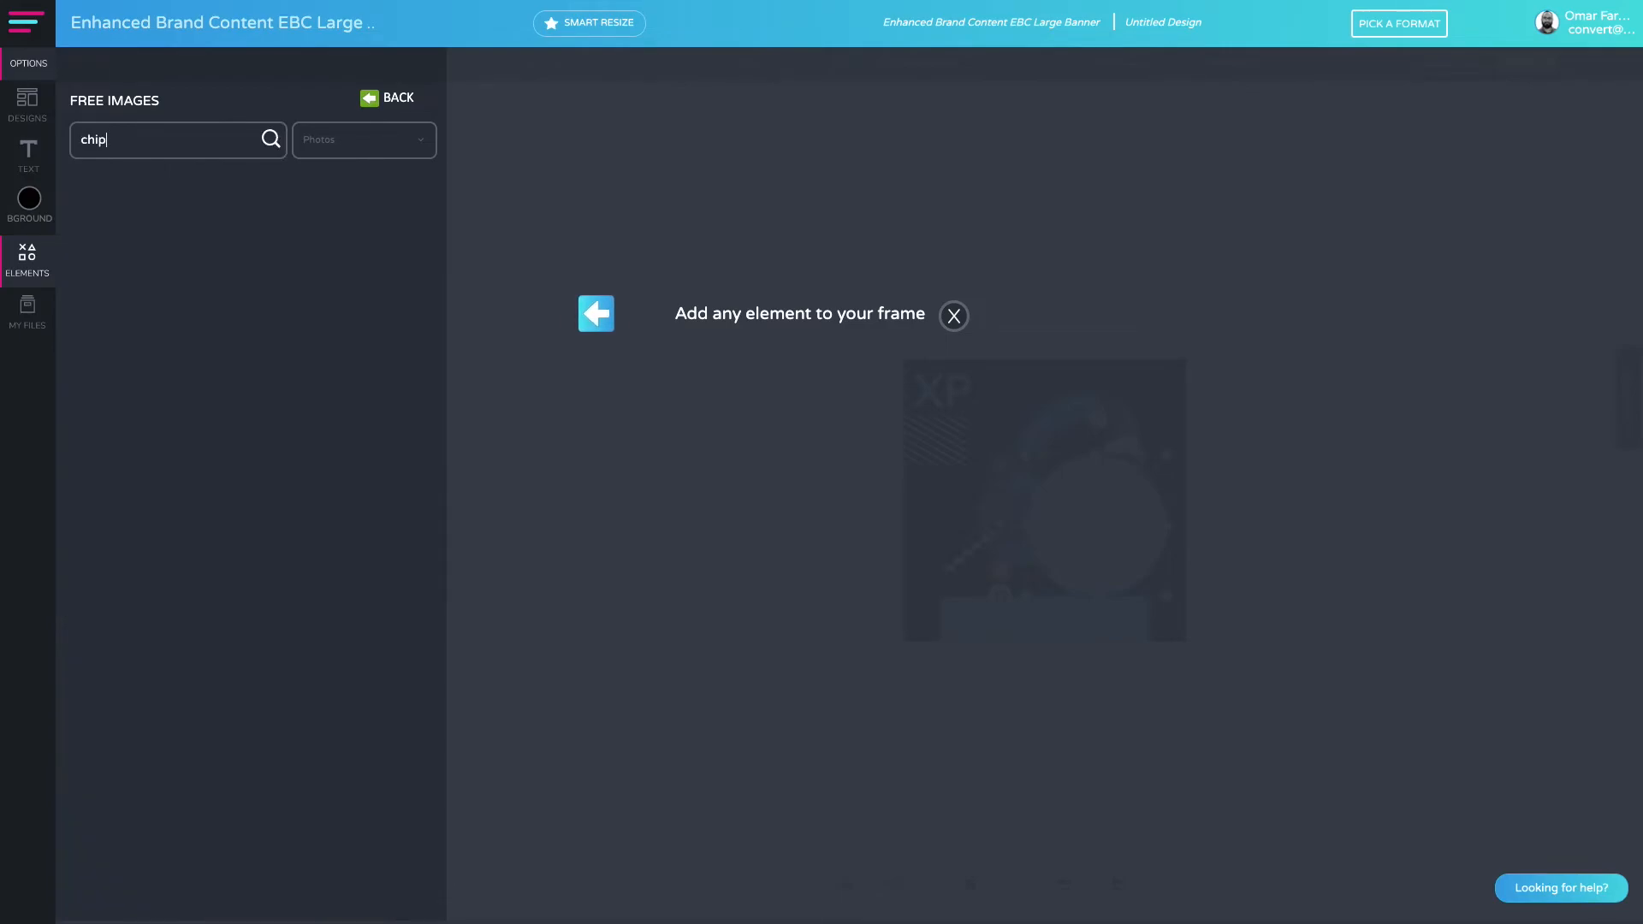
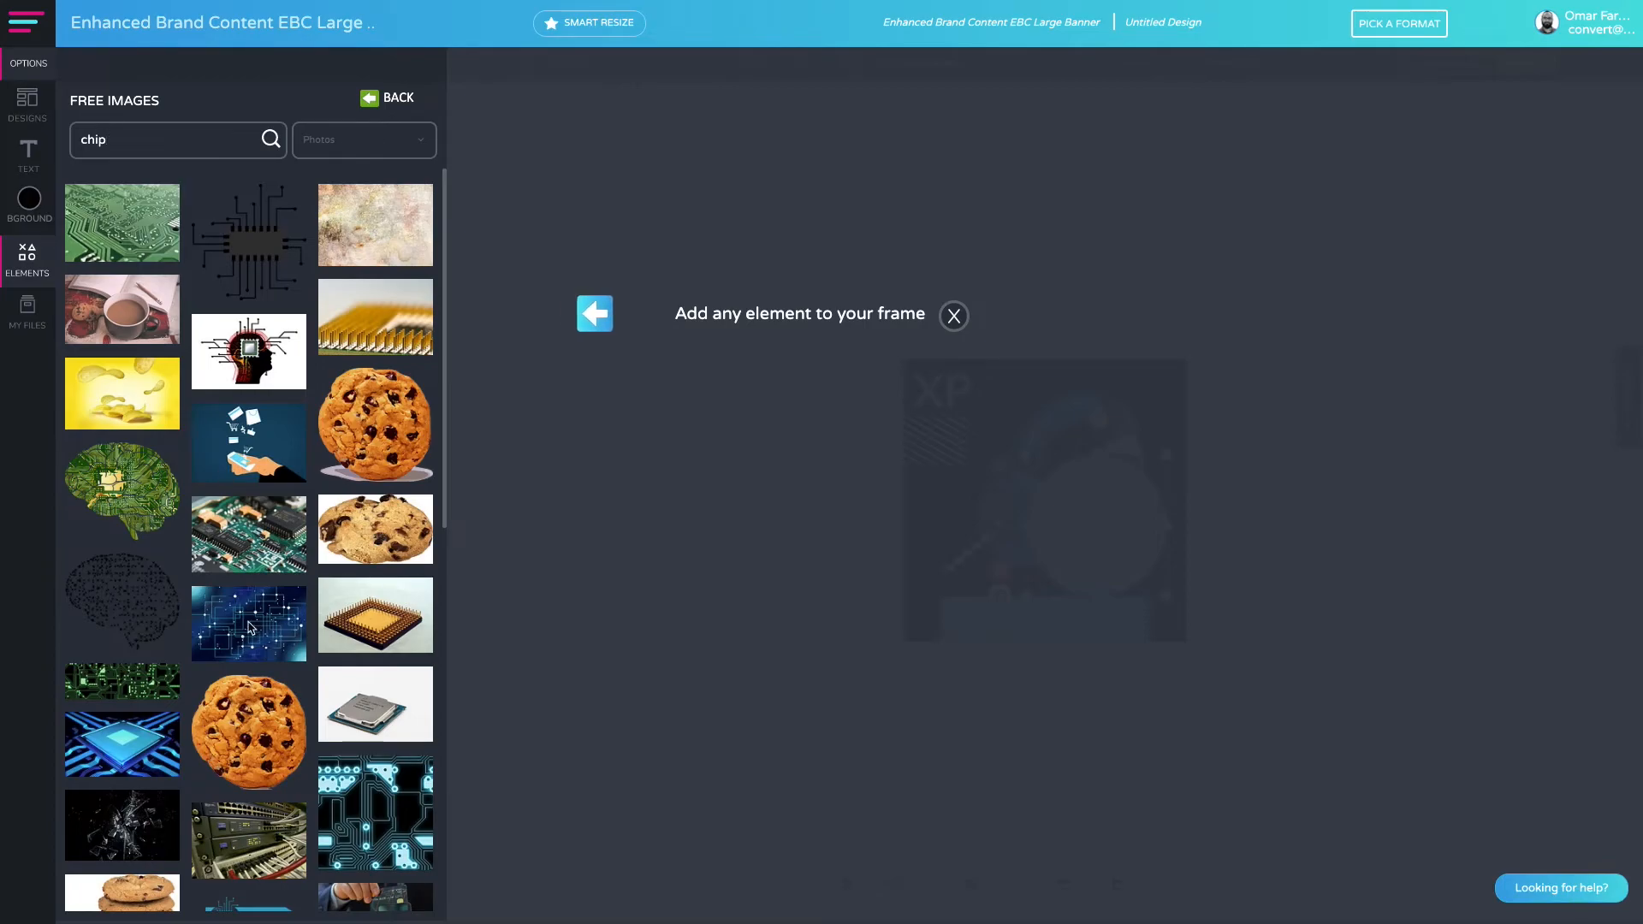
scroll(252, 632, "down", 4)
scroll(266, 650, "down", 6)
scroll(274, 701, "up", 9)
left_click(373, 738)
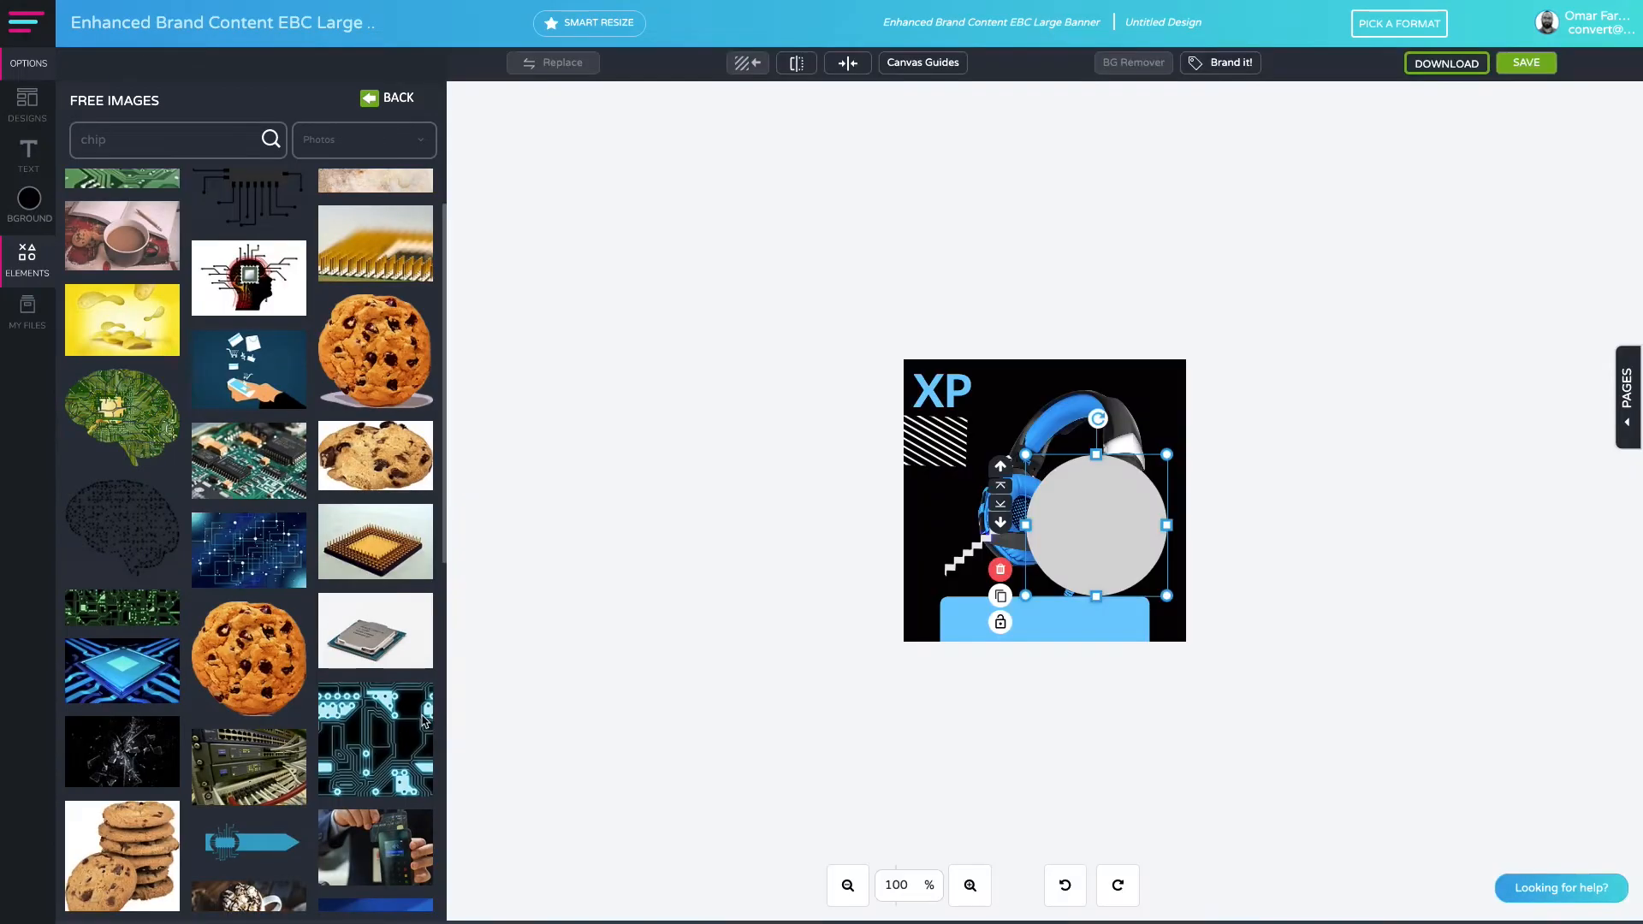
Shrink the circuit circle and position it over the headphones' lower-right part, overlapping the blue rectangle.
left_click_drag(1096, 520, 1061, 486)
left_click_drag(1137, 420, 1109, 448)
left_click_drag(1072, 514, 1110, 575)
left_click(1095, 492)
left_click(1119, 574)
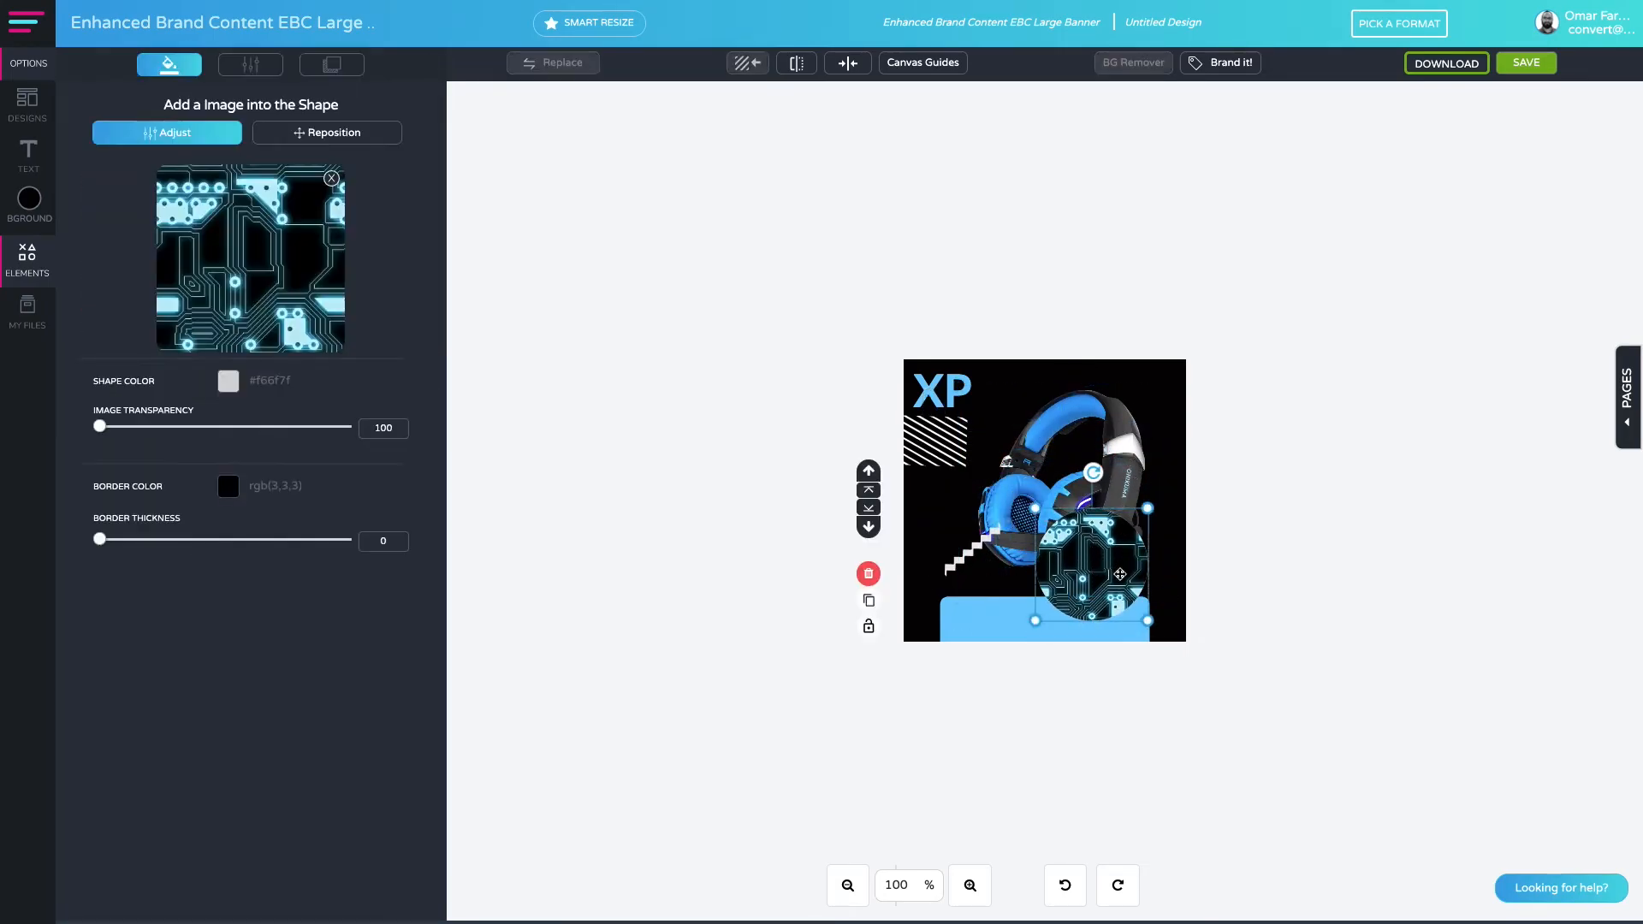
Give the circuit circle a thick light blue border.
left_click_drag(101, 539, 345, 540)
left_click(228, 486)
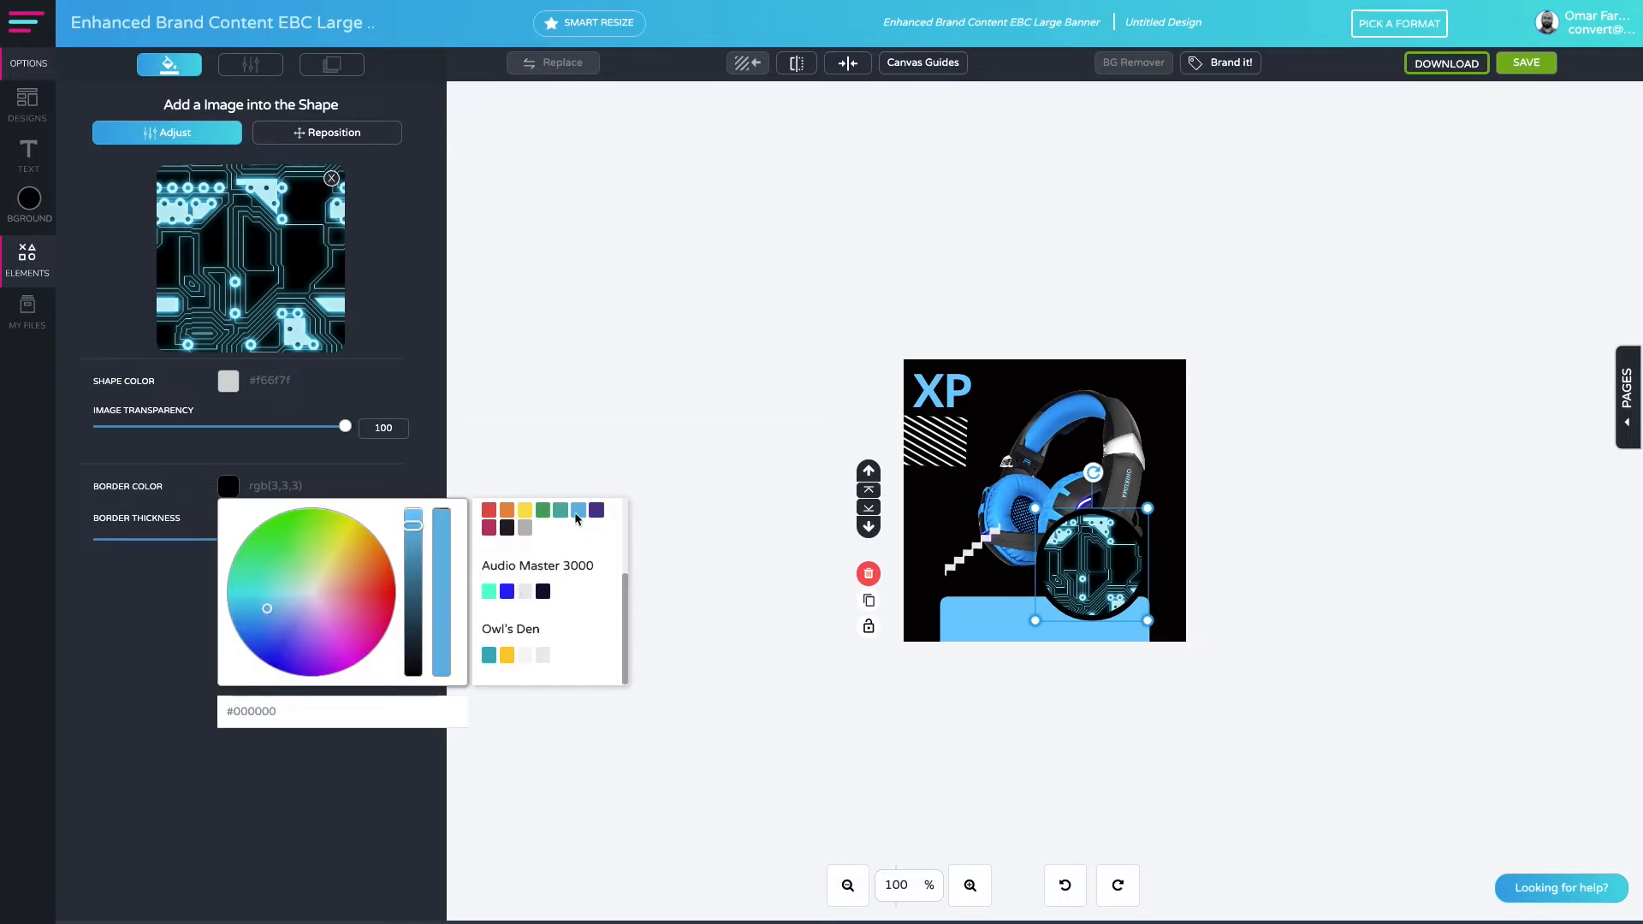
left_click(578, 511)
left_click(945, 624)
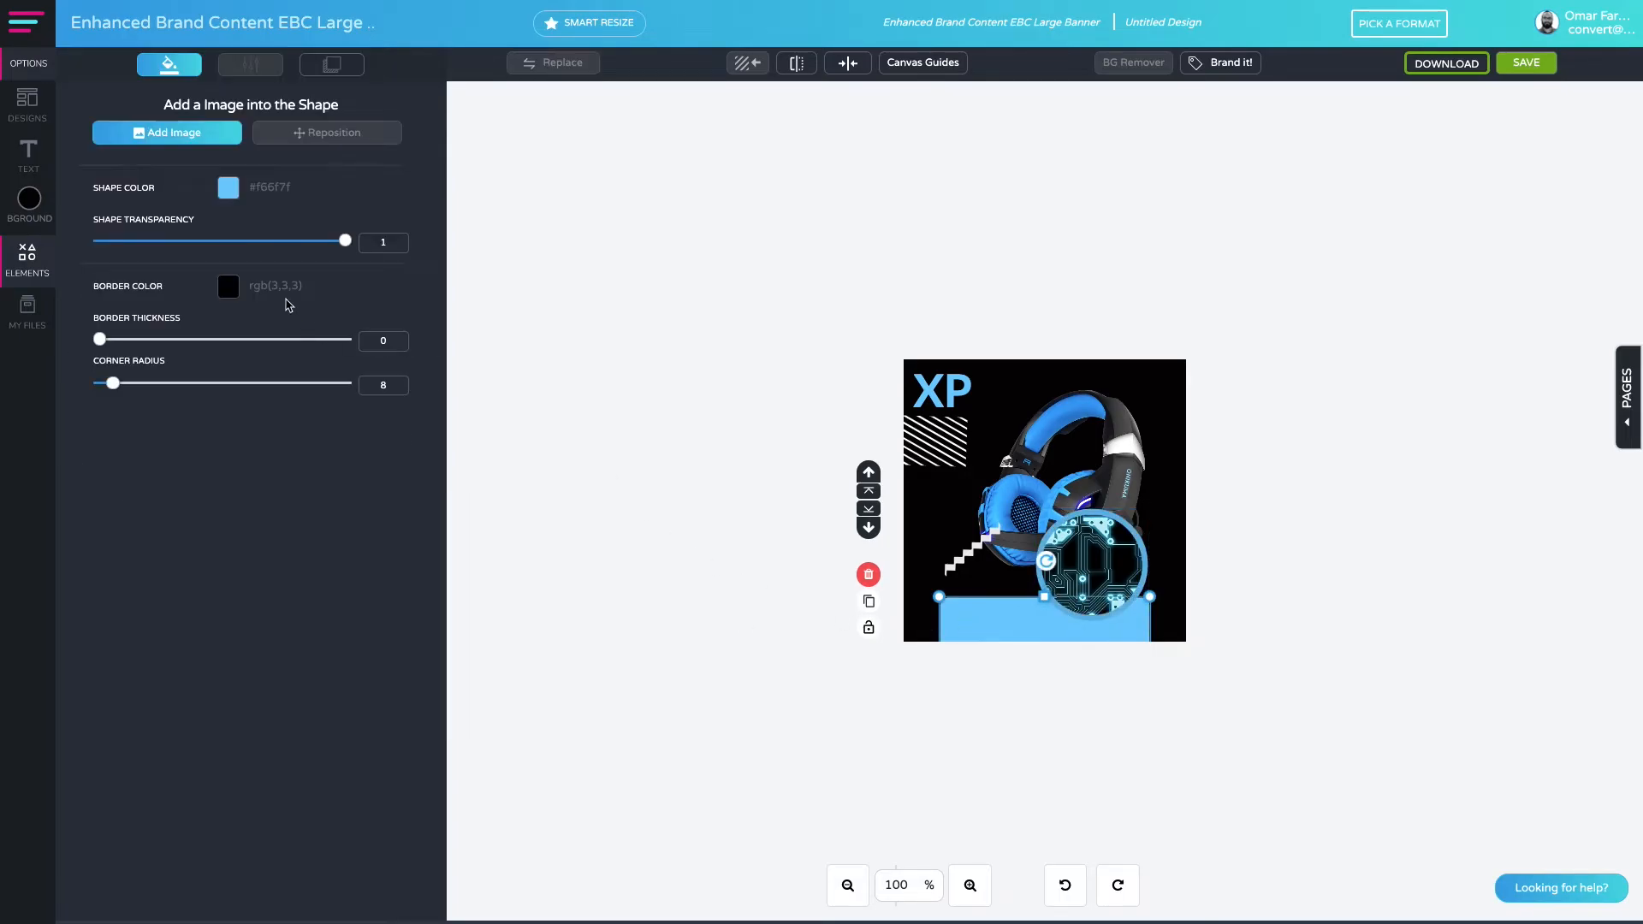
Apply a slight blur effect to the headphones image.
left_click(1146, 537)
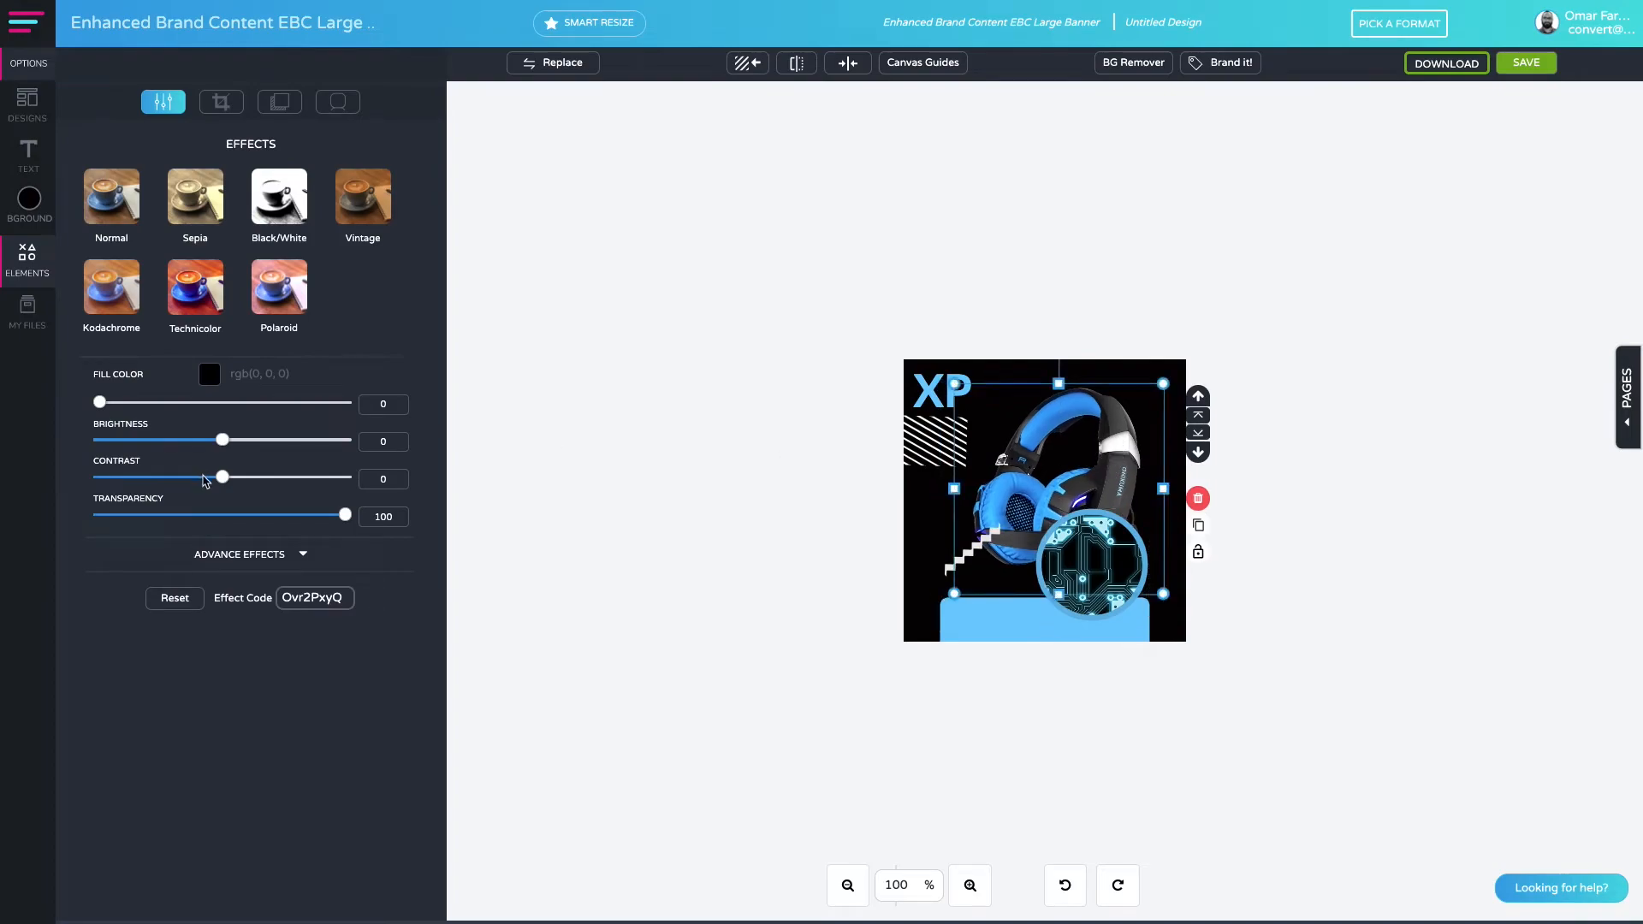
left_click(230, 554)
left_click_drag(99, 726, 112, 727)
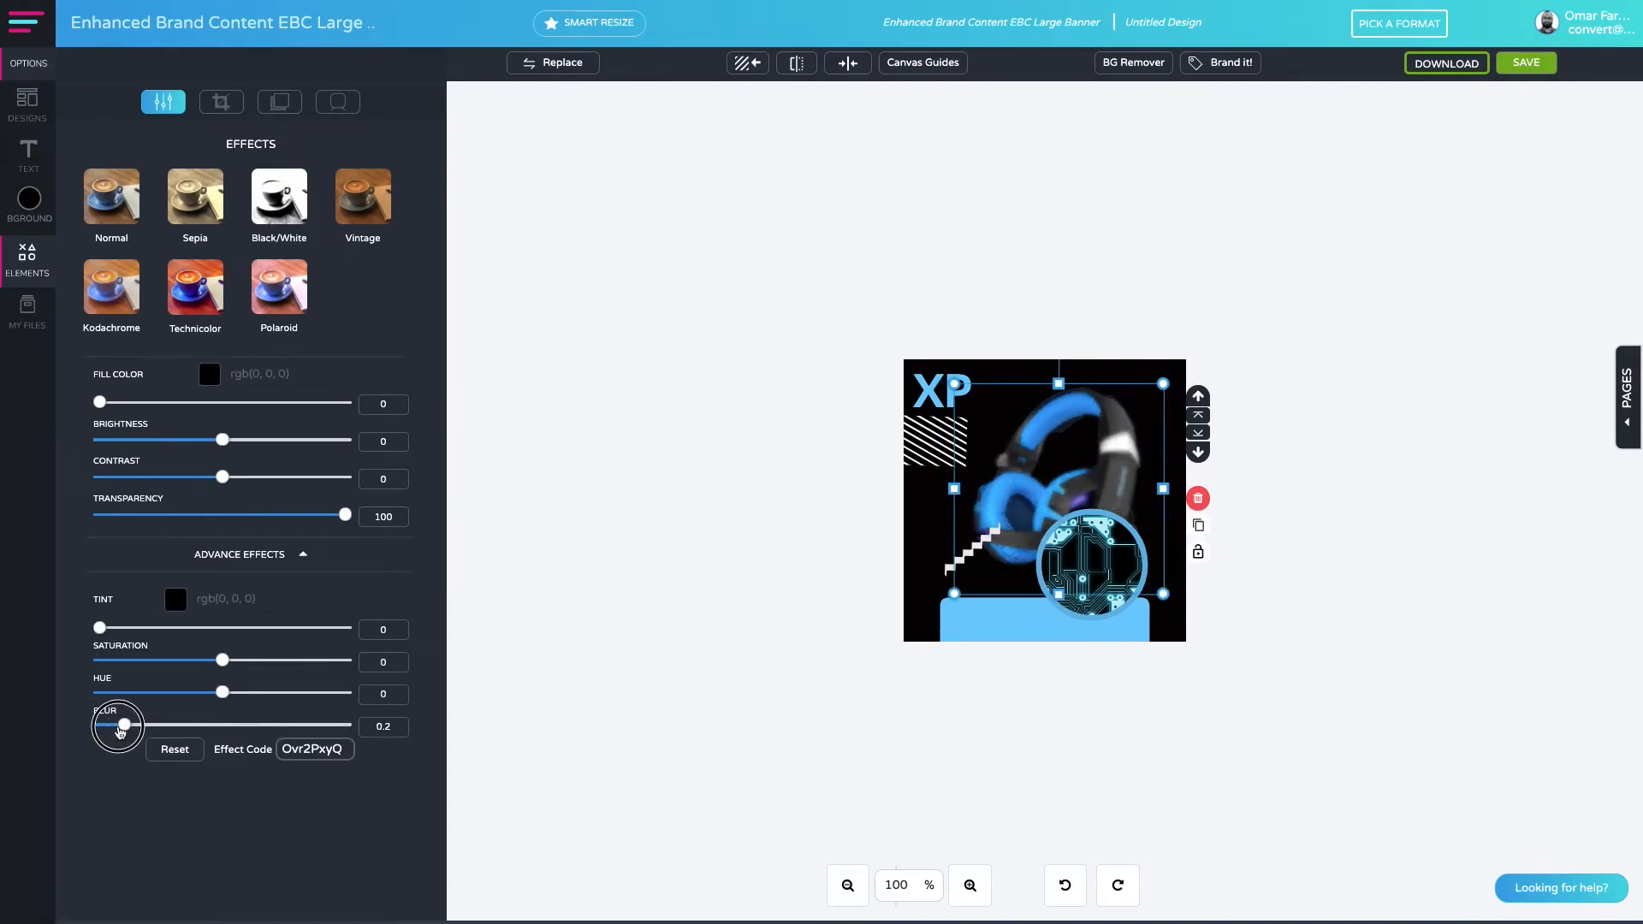
left_click(736, 716)
Enlarge the circuit circle slightly and move the zigzag line to the canvas's left edge.
left_click_drag(1019, 500, 1014, 496)
left_click_drag(965, 555, 914, 526)
left_click(912, 639)
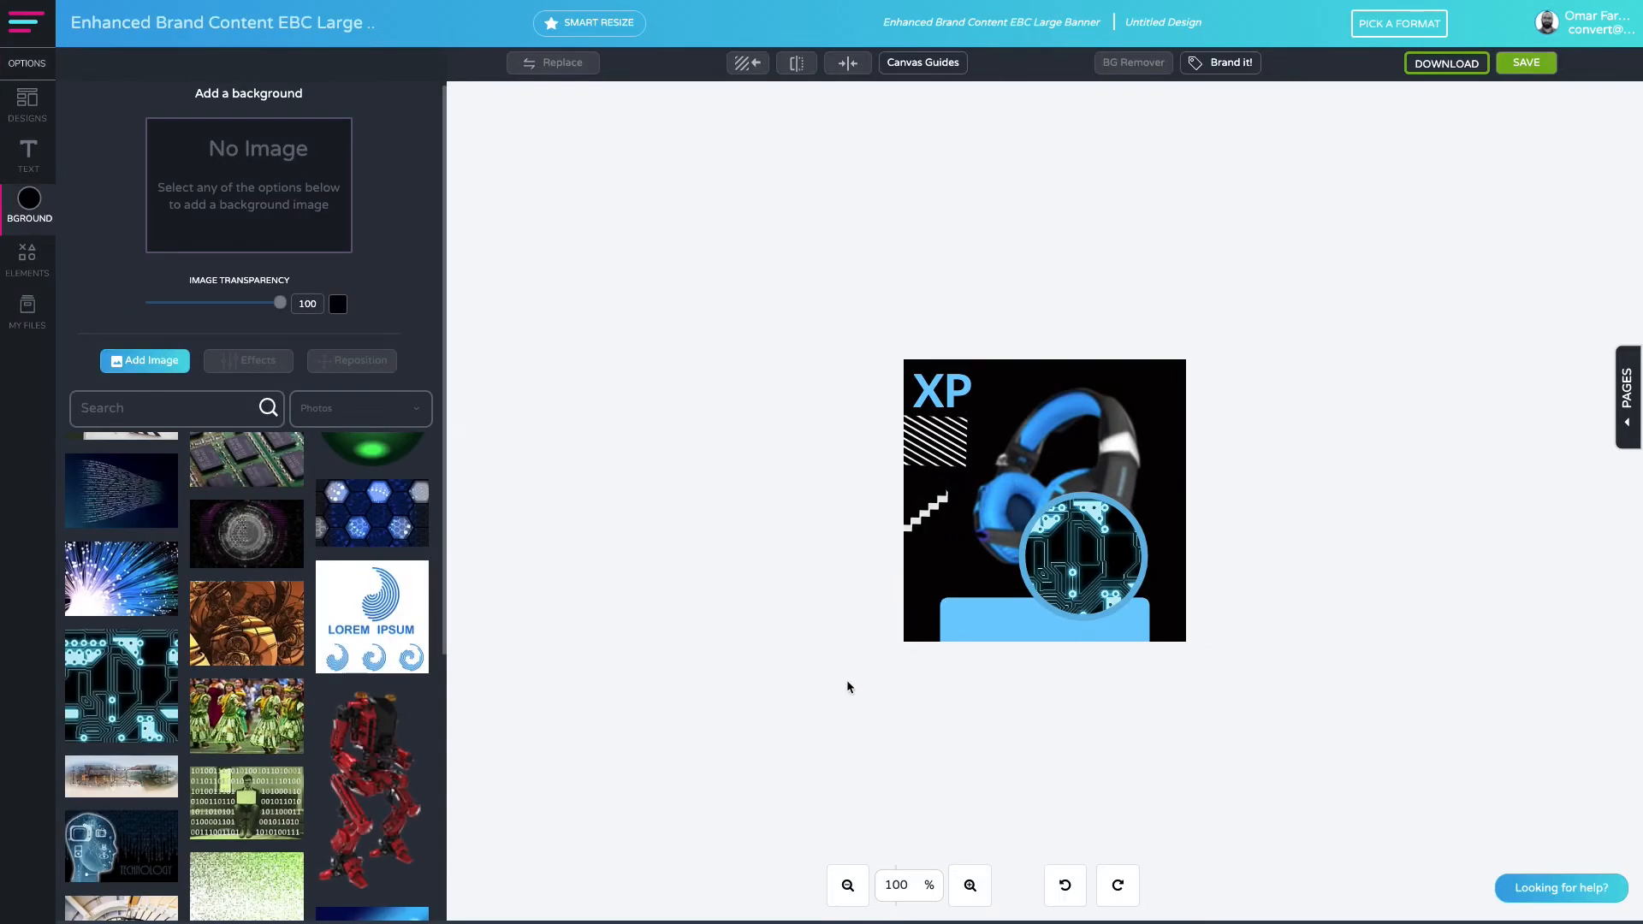
Duplicate the XP text near the blue rectangle and colour the copy light grey from the Owl's Den palette.
left_click(946, 404)
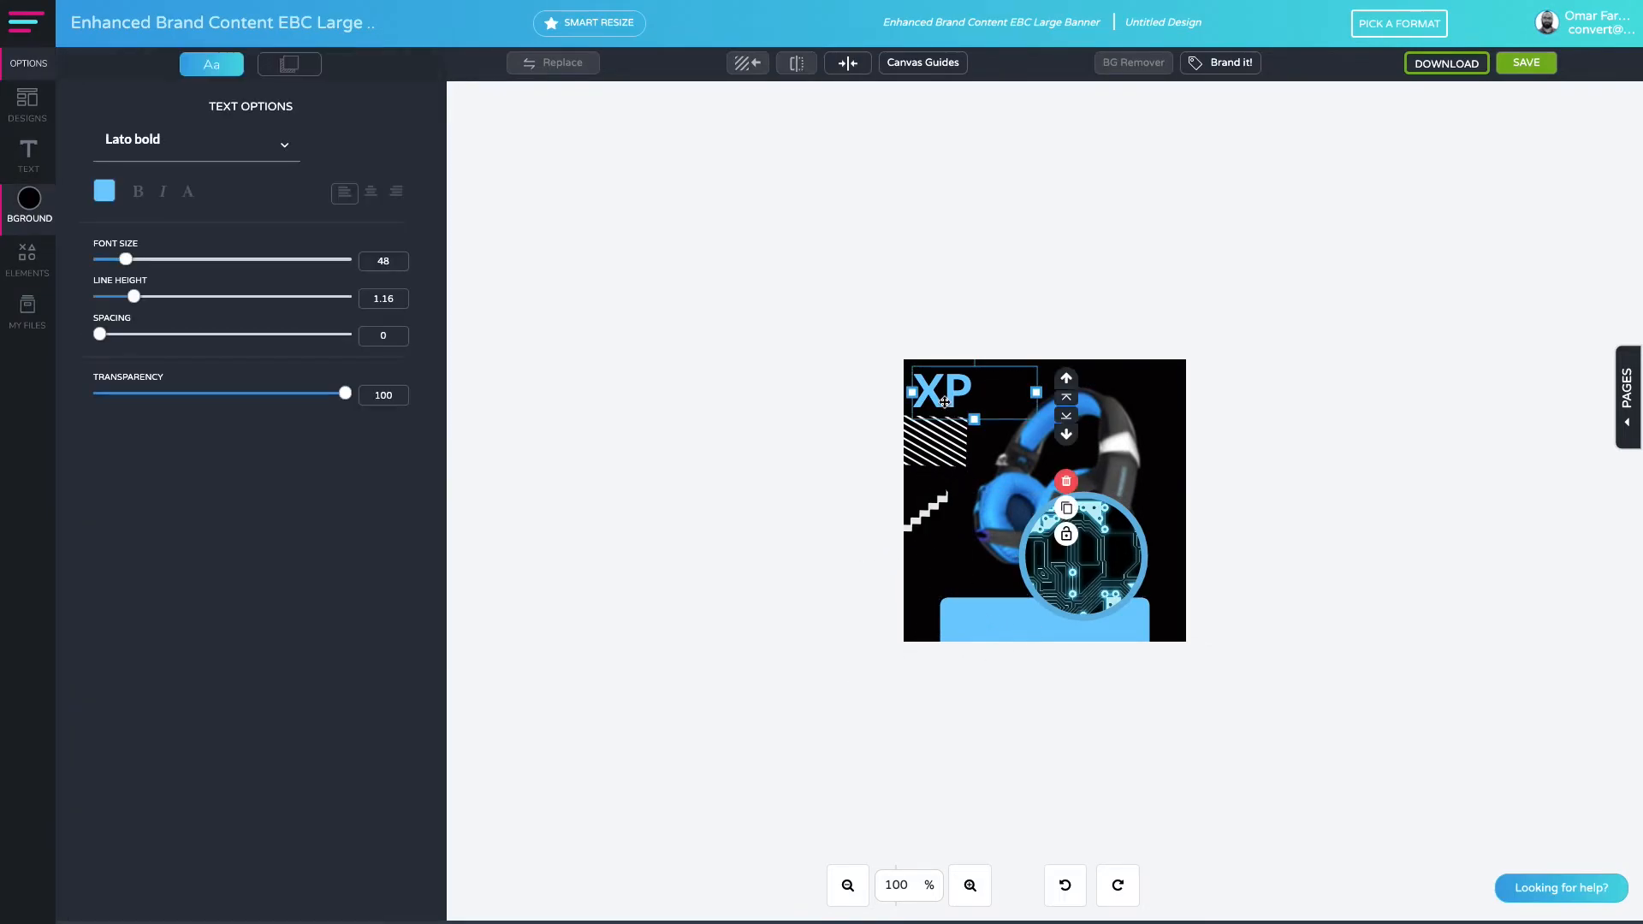
left_click(1066, 510)
left_click_drag(970, 402, 1001, 583)
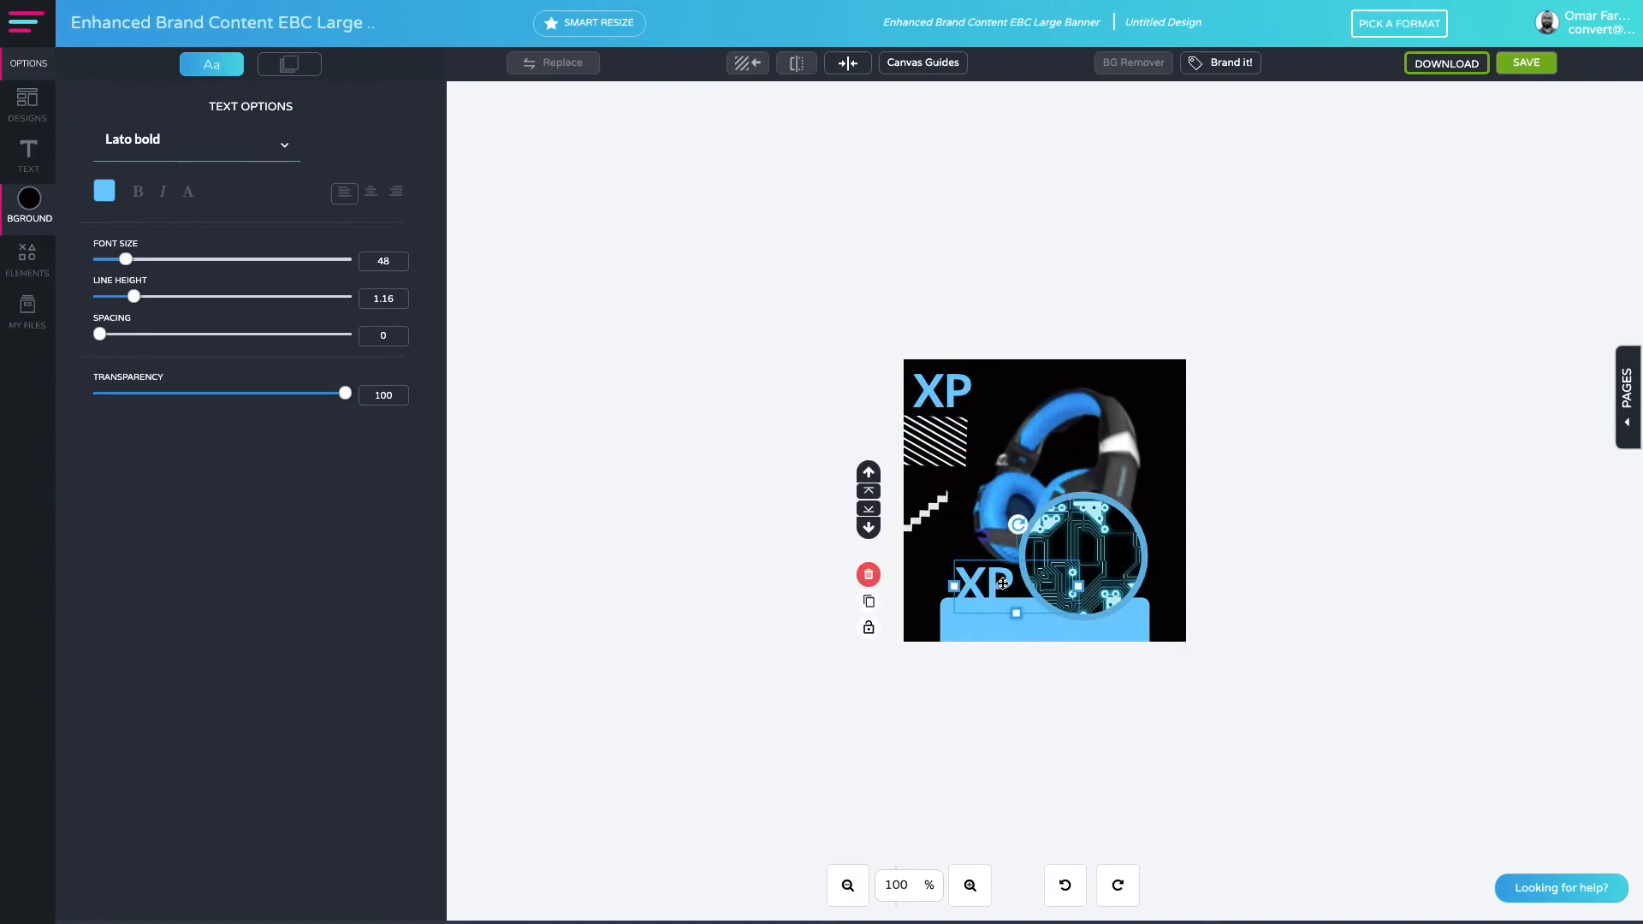
left_click(104, 190)
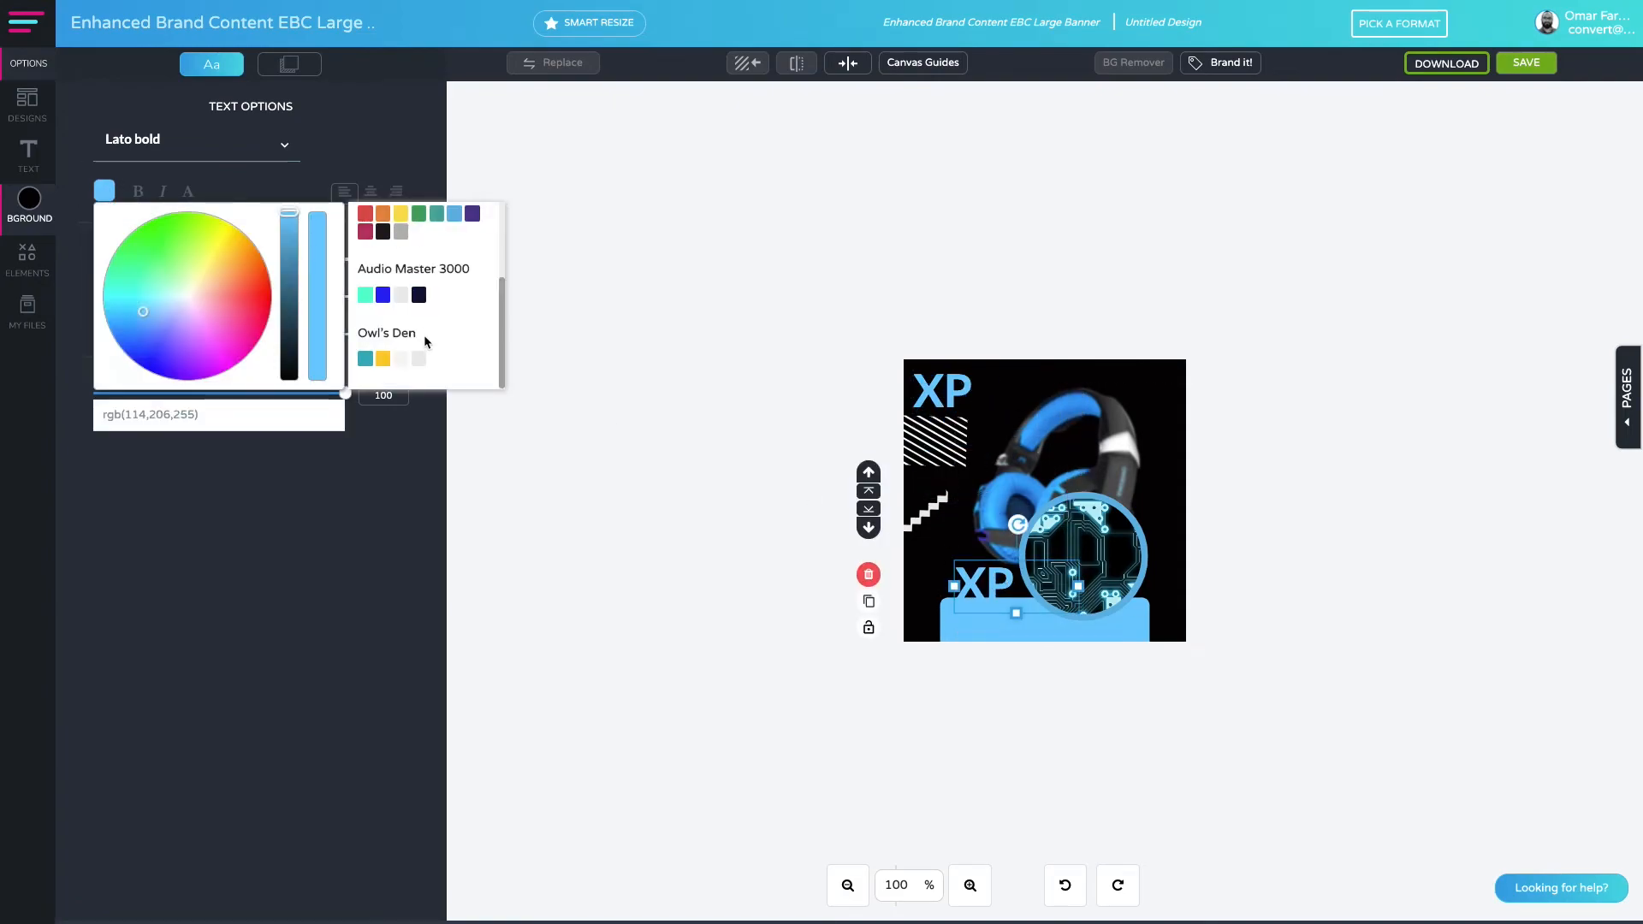
left_click(419, 358)
Change the duplicated text to "XLR AUDIO SYSTEM" and set its font size to 28.
left_click(998, 587)
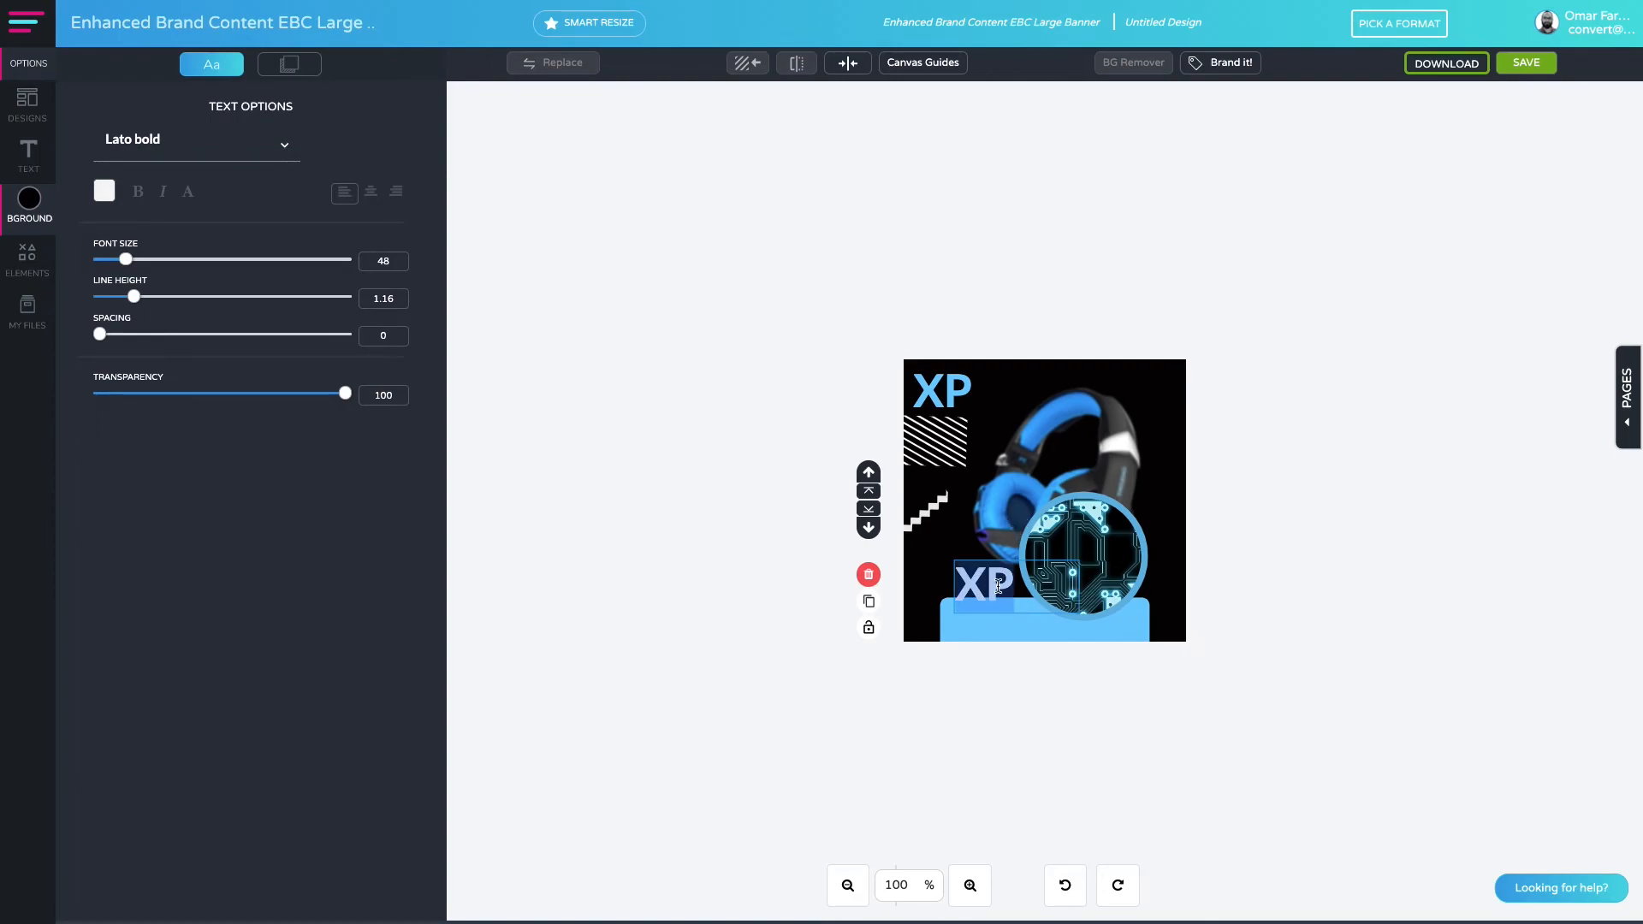
type("XLR")
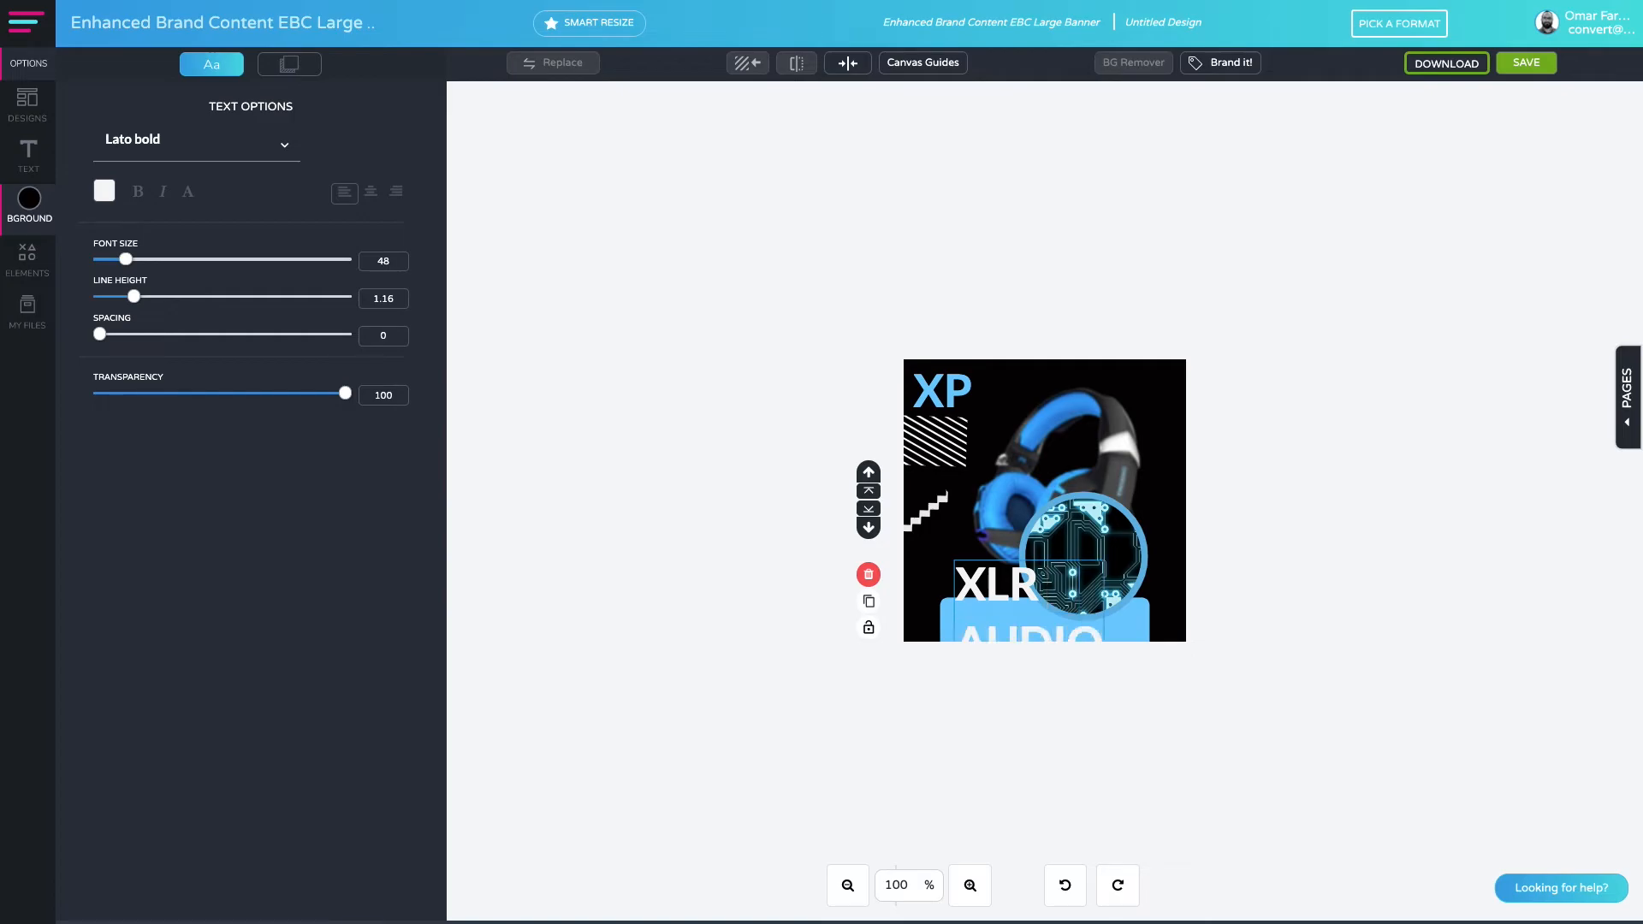
left_click(806, 674)
left_click(981, 603)
left_click_drag(124, 260, 112, 259)
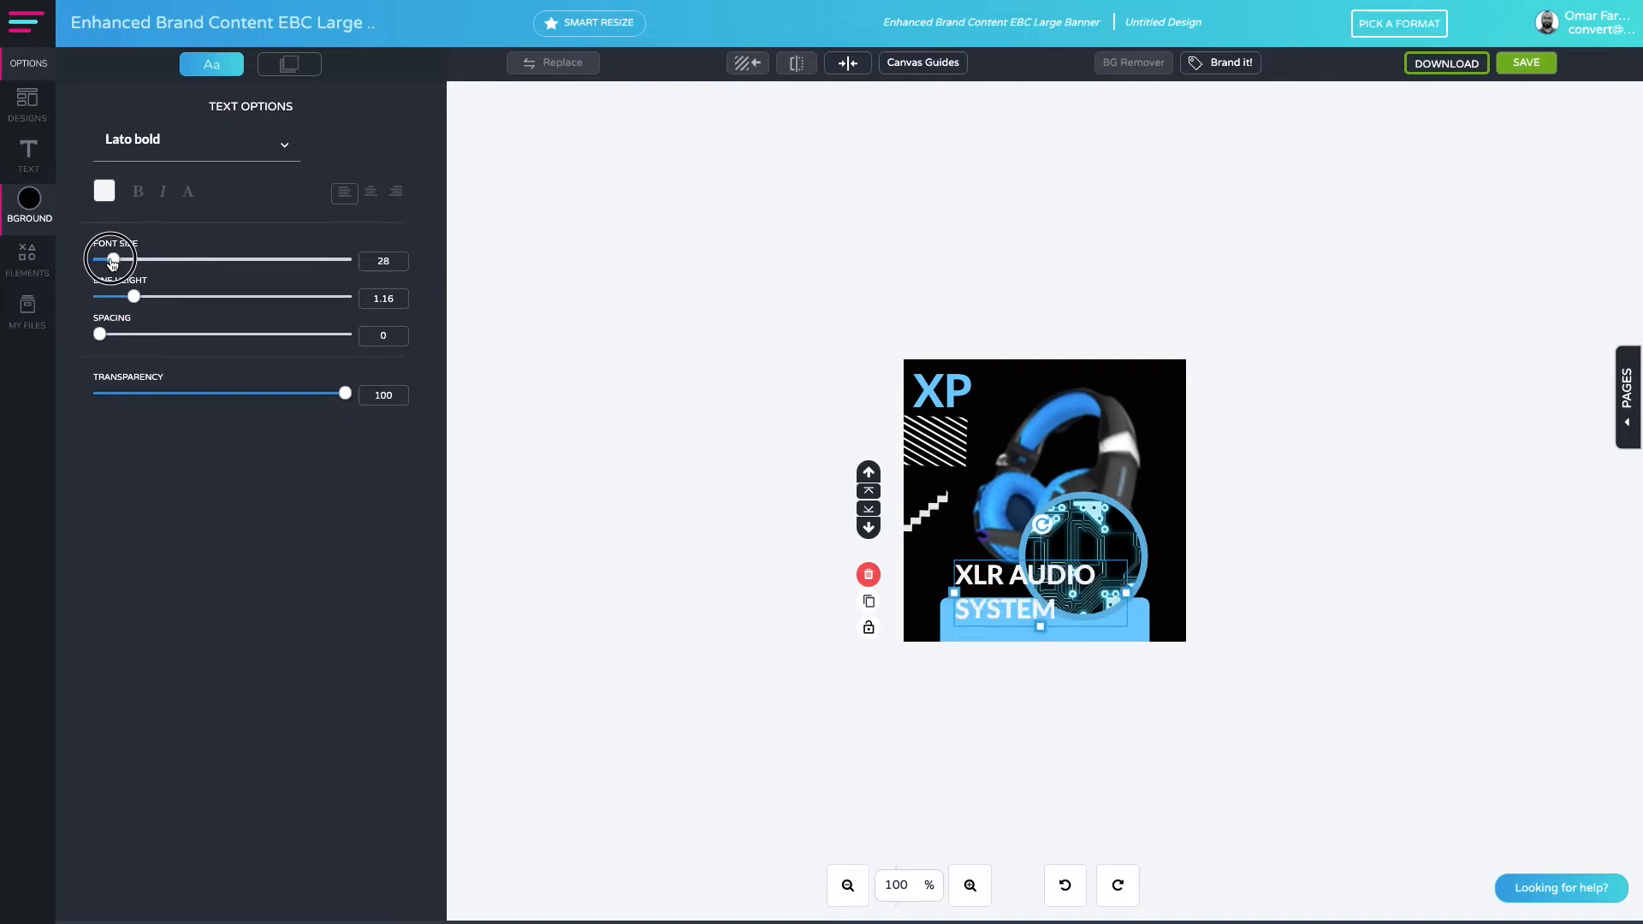
Set the "XLR AUDIO SYSTEM" text's font size to 19, move it onto the blue rectangle and raise the circuit circle clear of it.
left_click_drag(113, 258, 107, 258)
left_click_drag(1074, 573, 1075, 622)
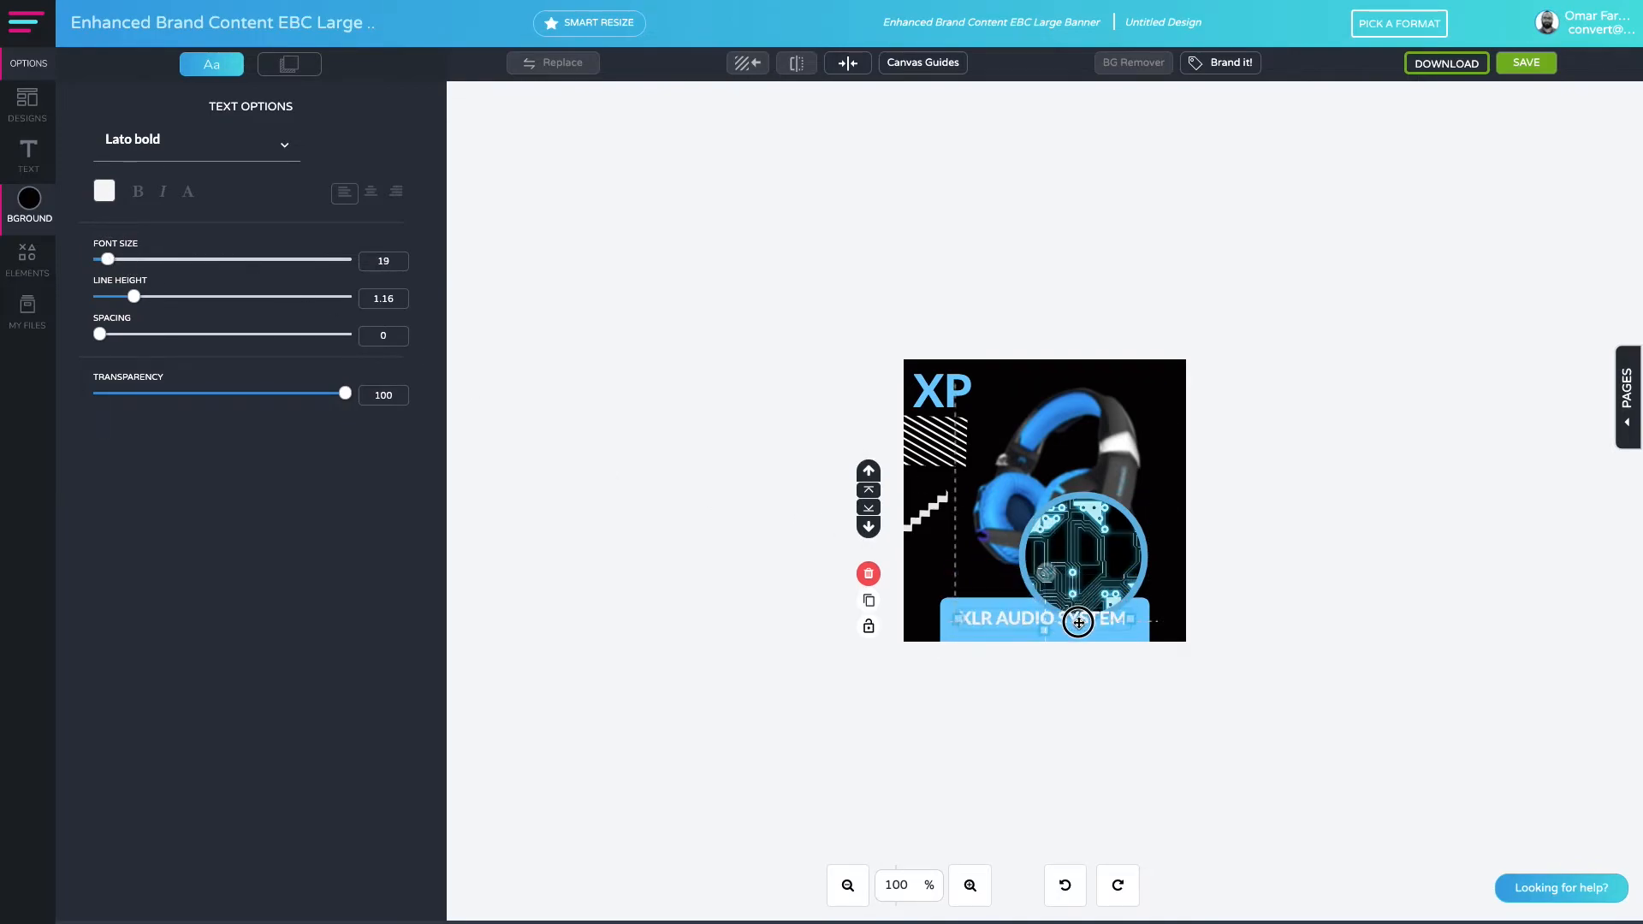
left_click(1098, 565)
left_click_drag(1097, 564, 1097, 573)
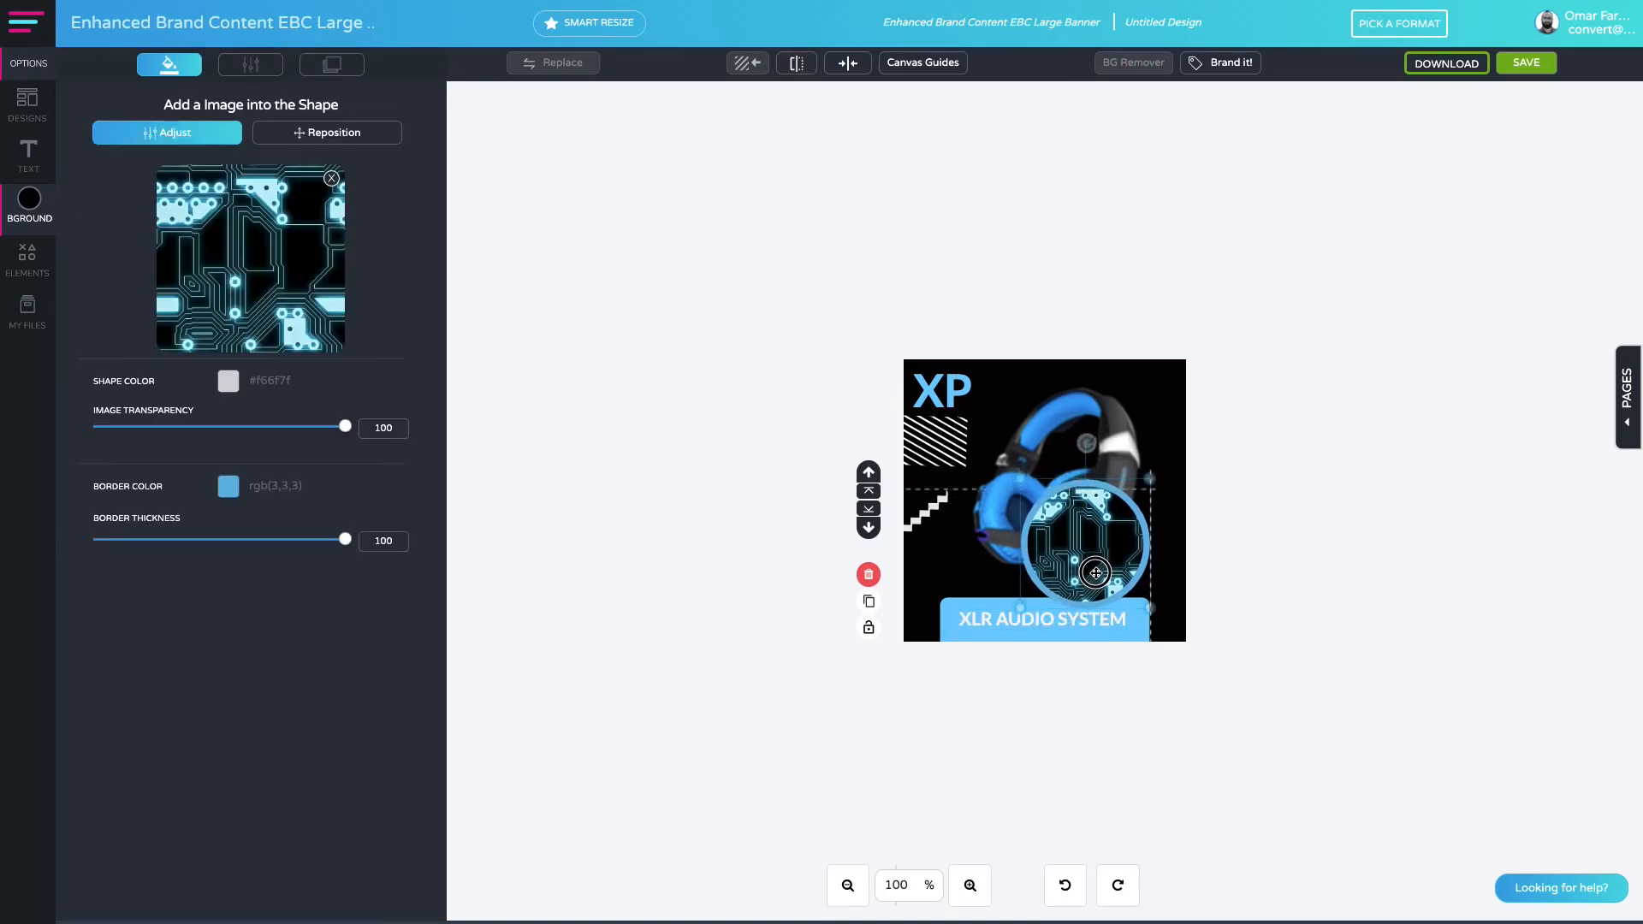
Wrap the "XLR AUDIO SYSTEM" text onto two lines beside the circuit circle and make the blue rectangle taller behind it.
left_click(961, 602)
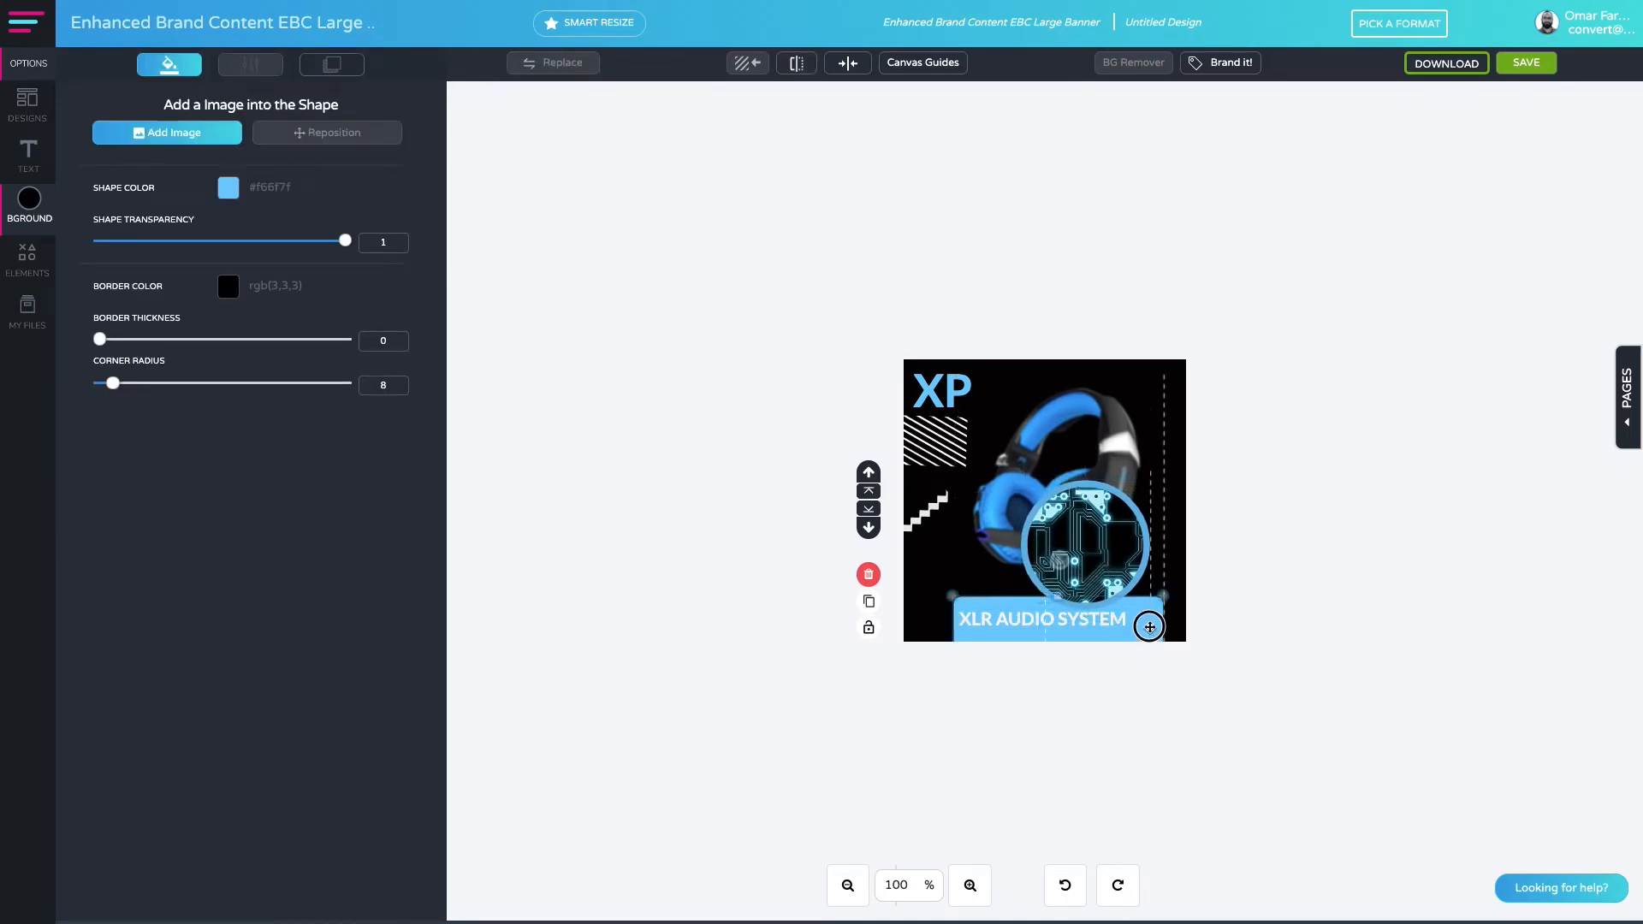
left_click_drag(1114, 550, 1003, 600)
left_click(1051, 598)
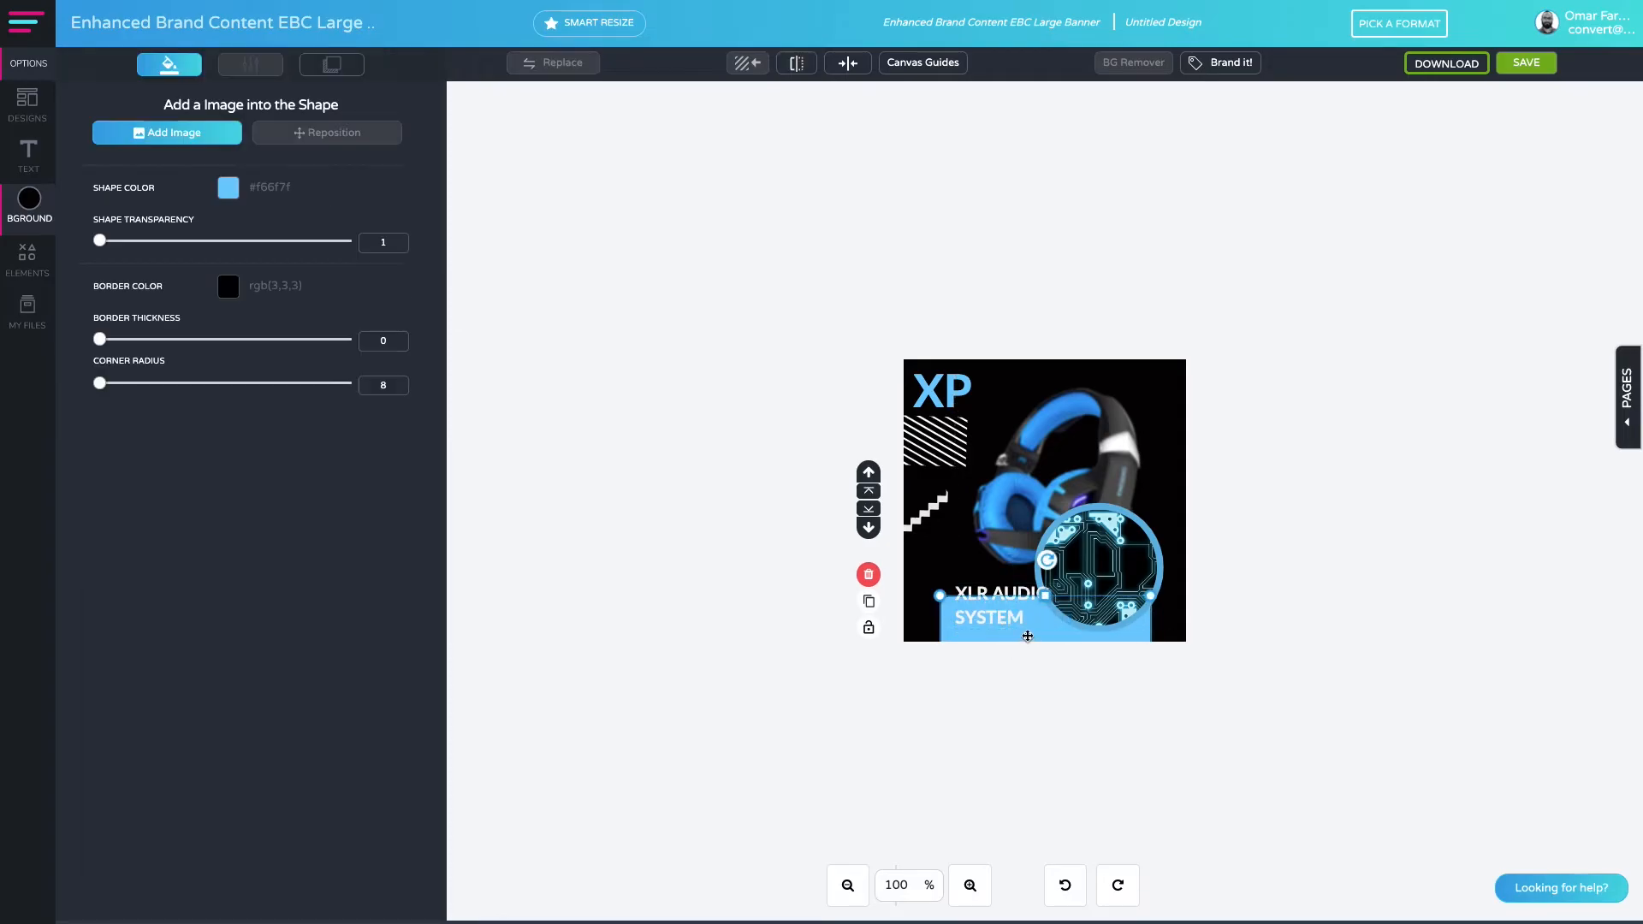
left_click(993, 578)
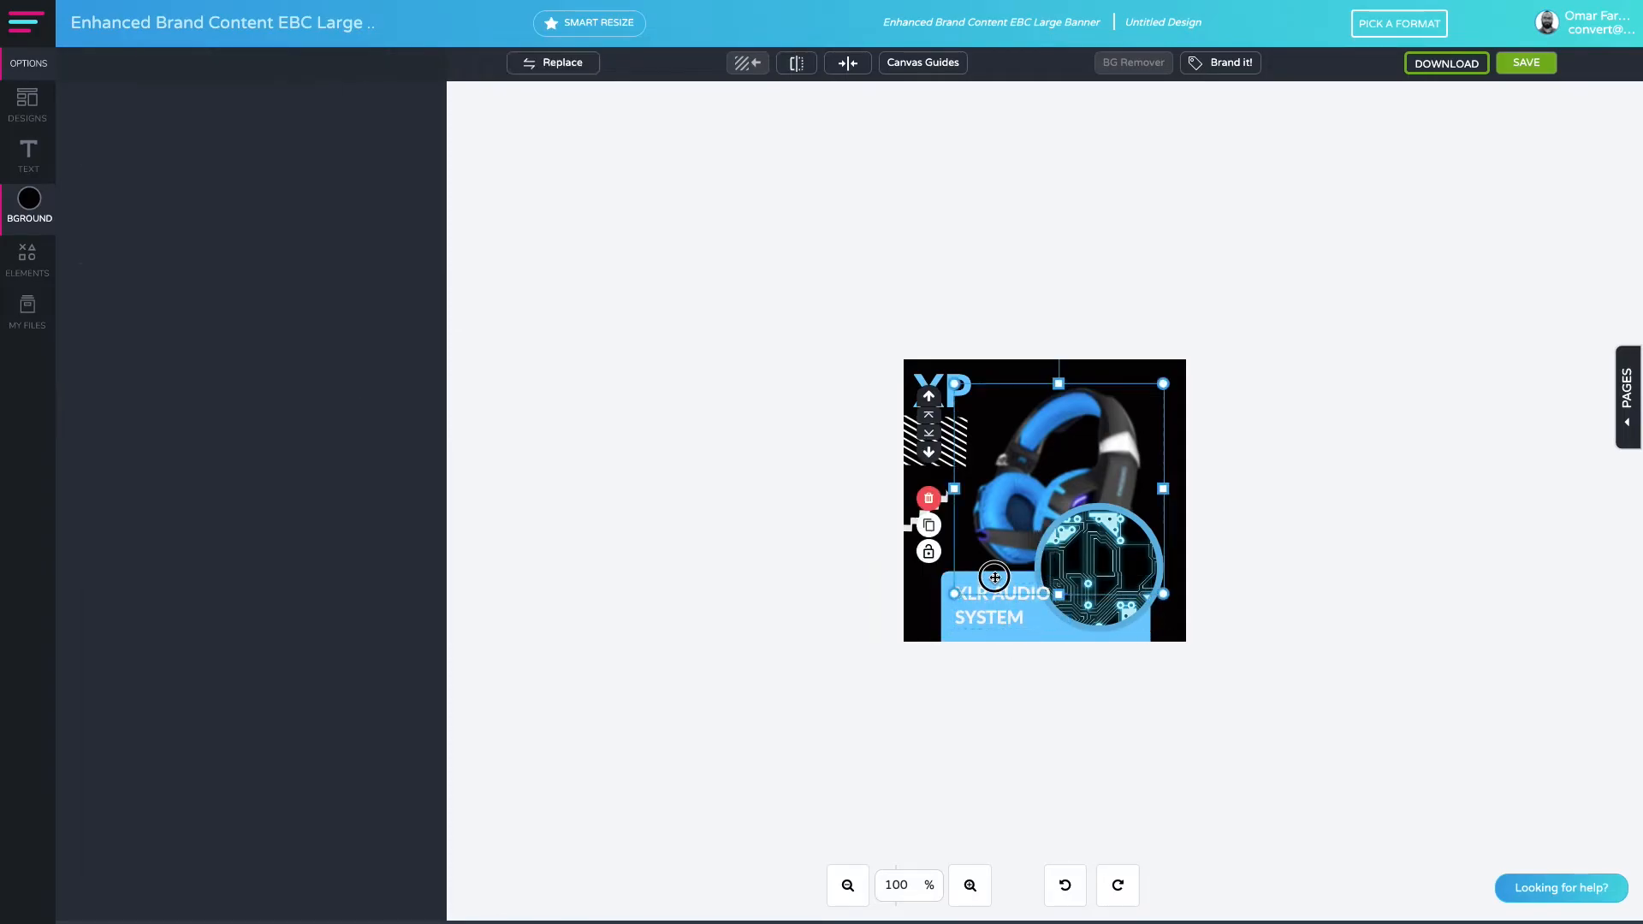
Raise the circuit circle and the headphones image, and enlarge the circle slightly toward the canvas's right edge.
left_click_drag(1078, 505, 1078, 488)
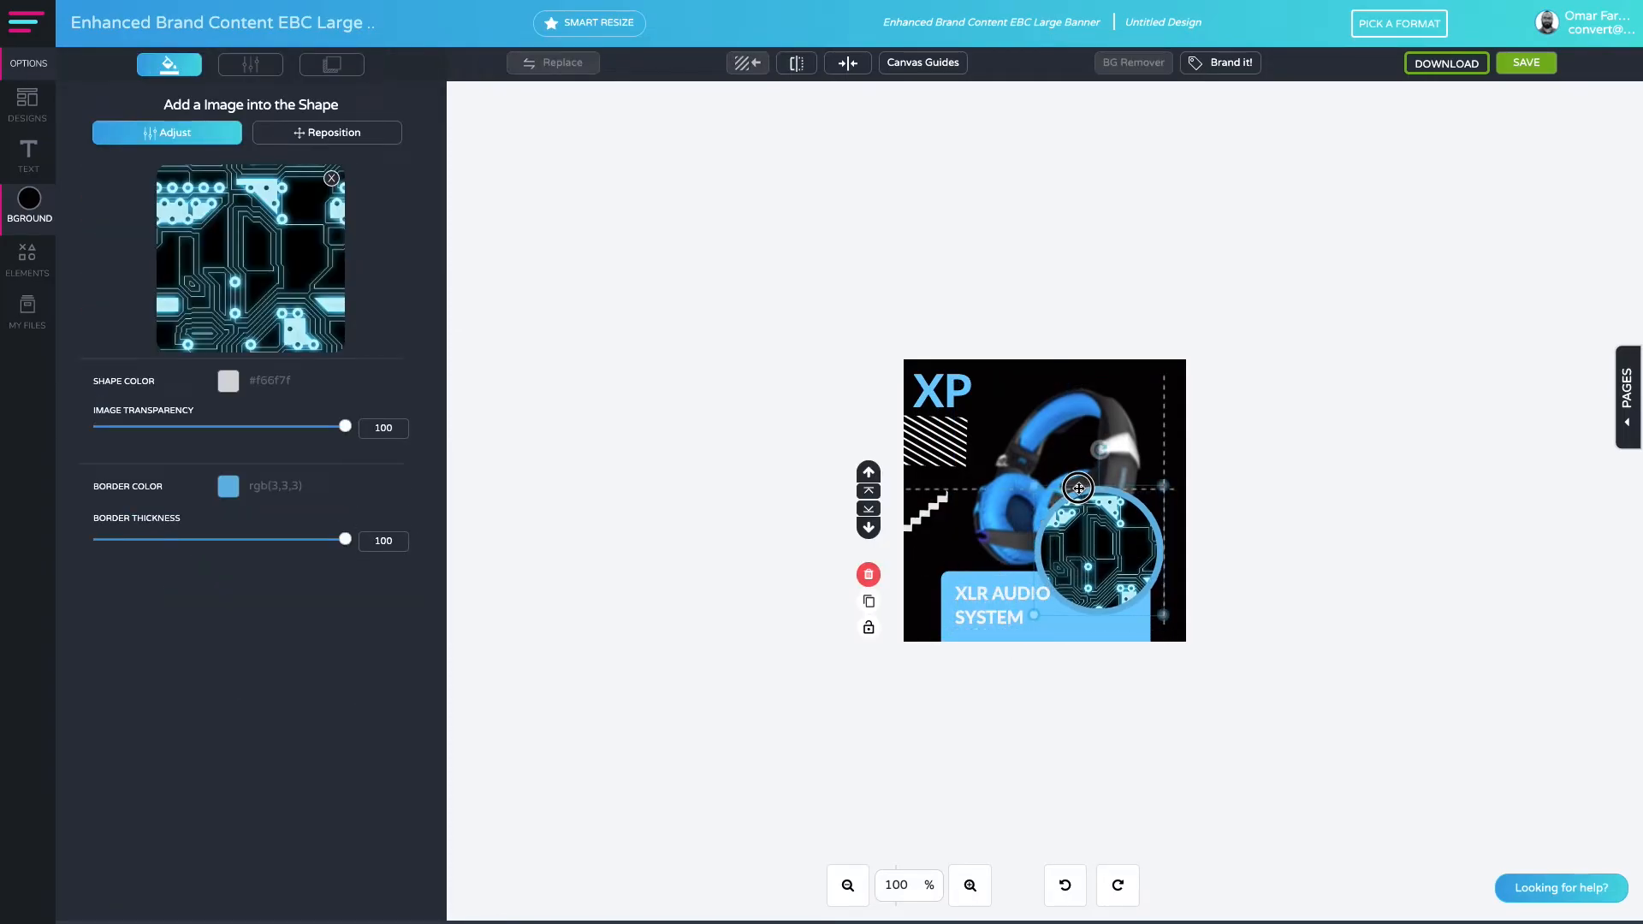
left_click(1114, 417)
left_click_drag(1118, 530, 1149, 551)
left_click_drag(1059, 488, 1034, 474)
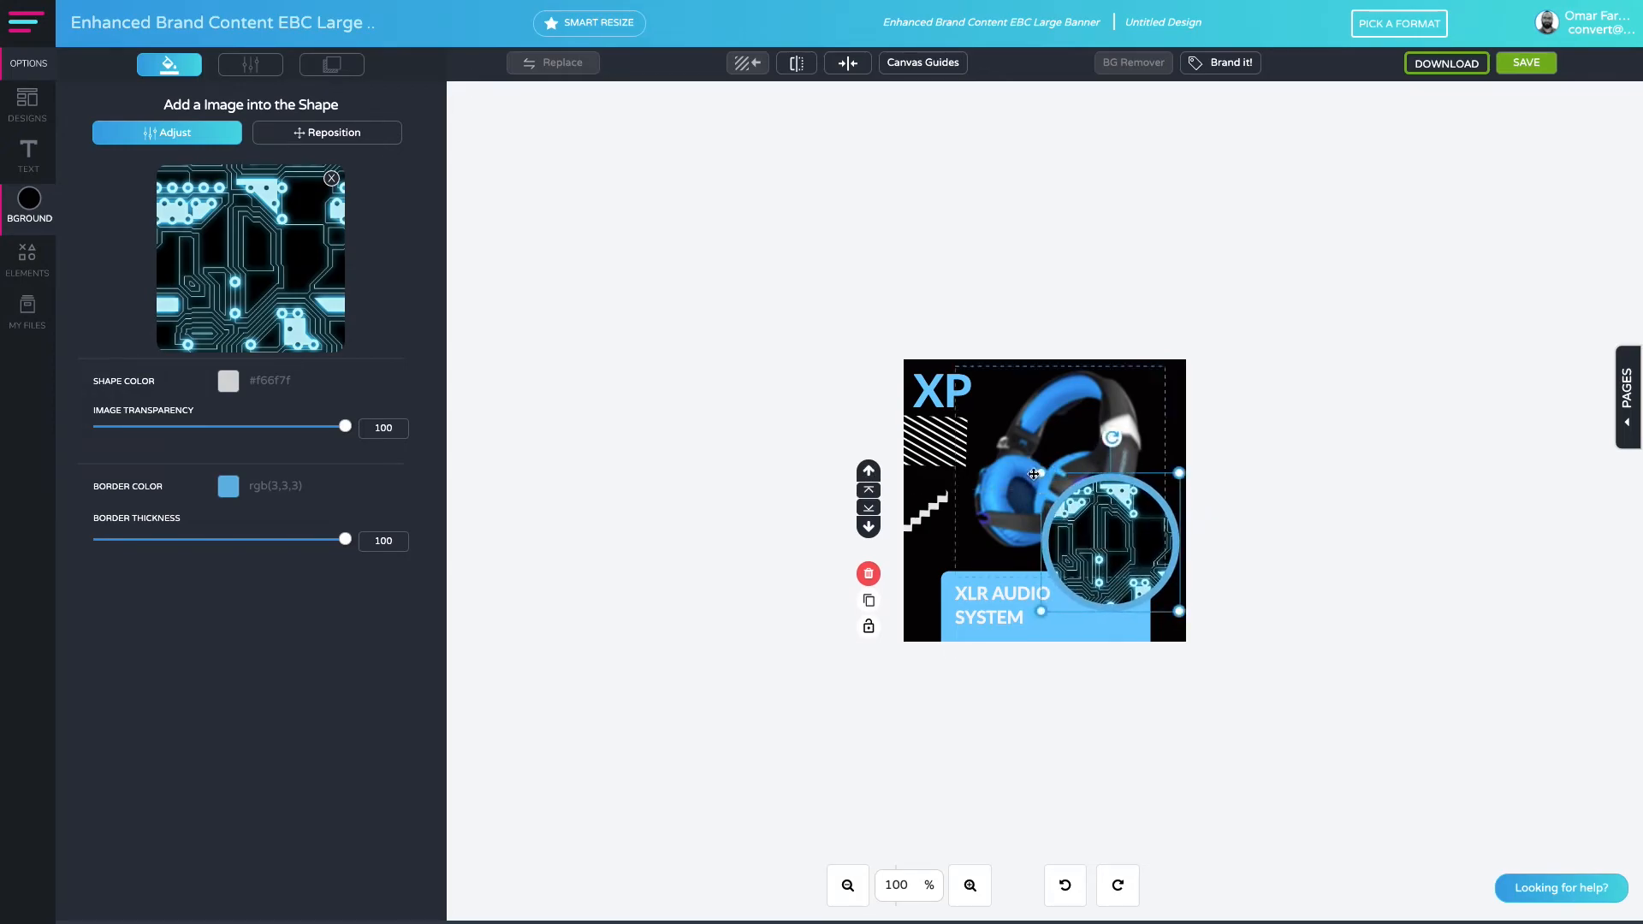
Nudge the headphones image slightly to the right and lower its opacity so it looks dimmer.
left_click(1034, 474)
left_click_drag(1161, 379, 1169, 379)
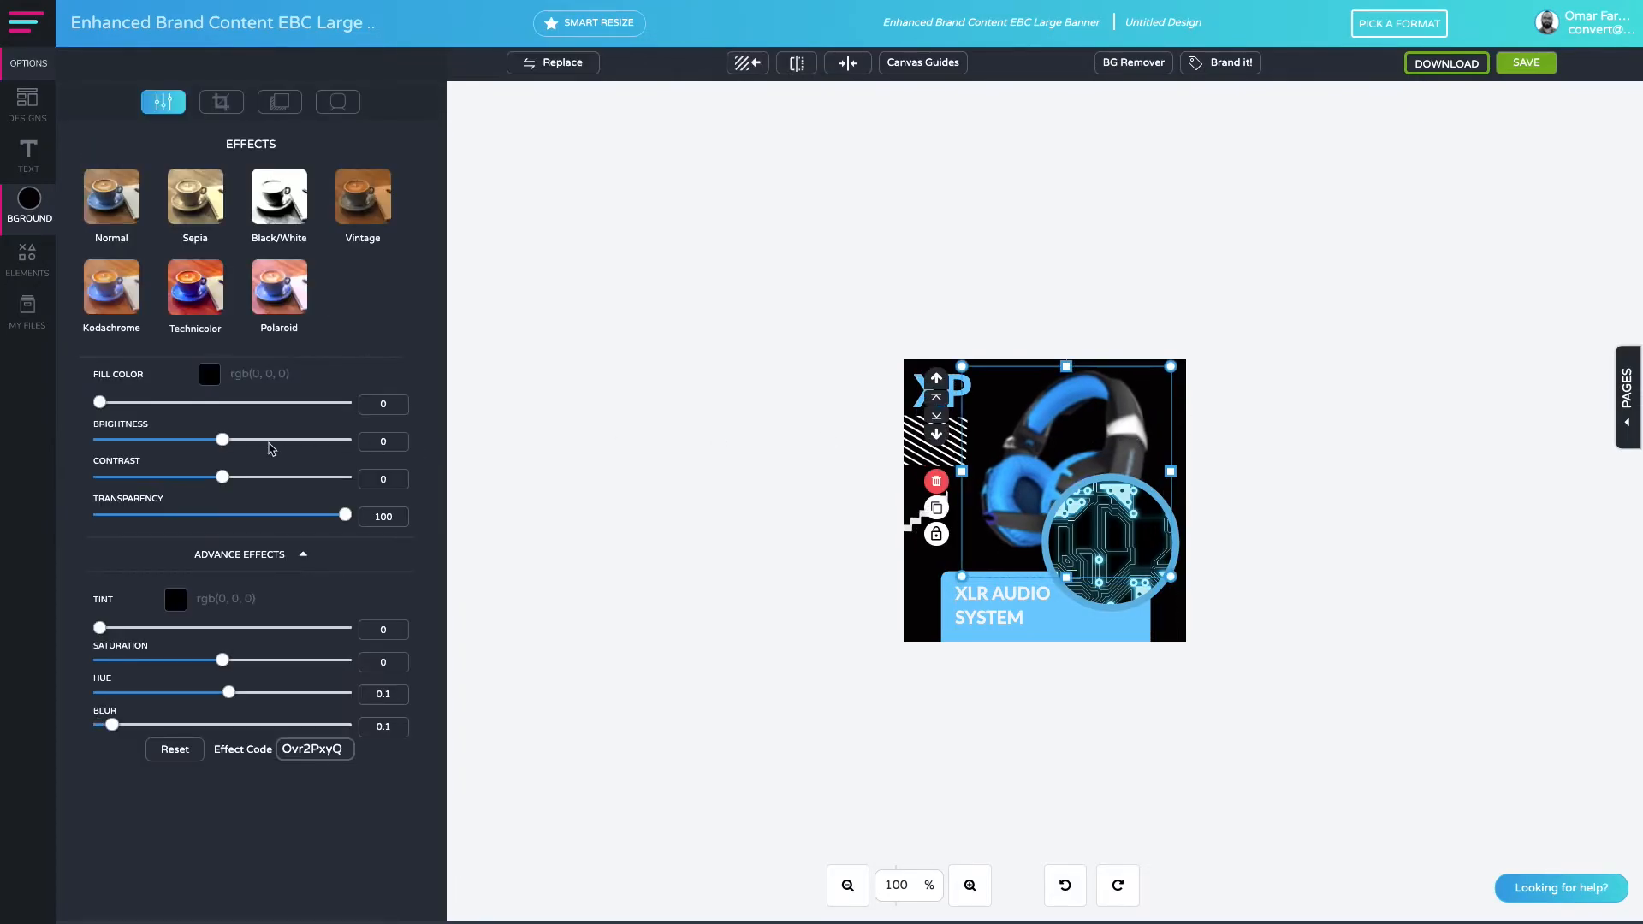
left_click_drag(346, 514, 261, 515)
left_click(898, 608)
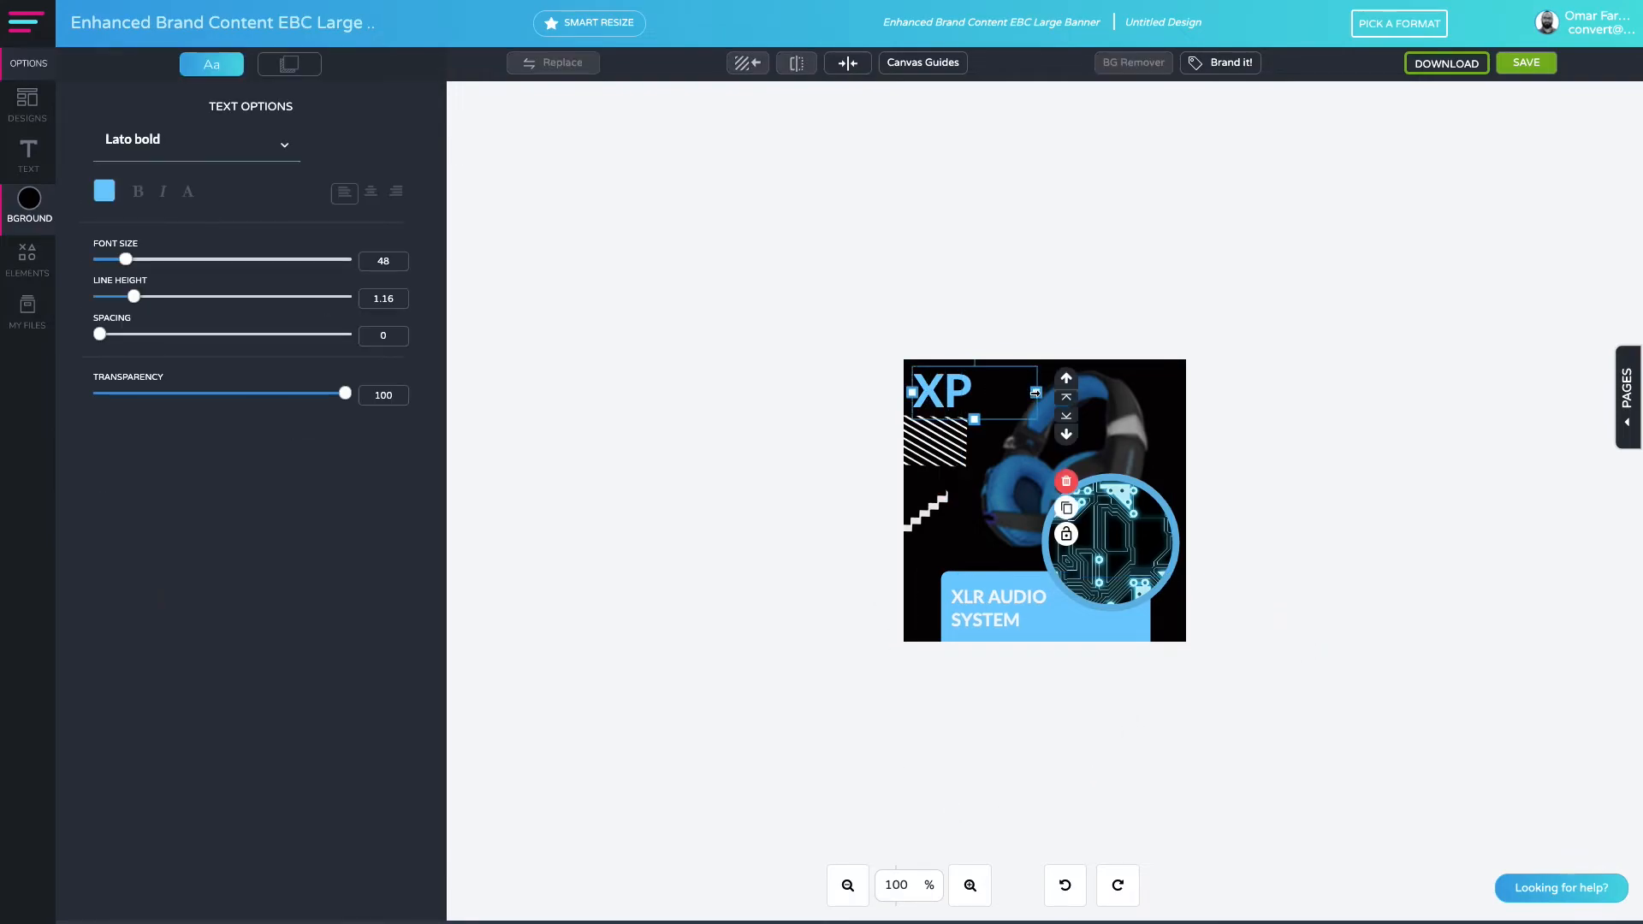
Enlarge the XP text and the striped pattern together, and shift the zigzag line slightly down along the canvas's left edge.
left_click_drag(1036, 392, 972, 392)
left_click(952, 389)
left_click(944, 443, "shift")
left_click_drag(968, 463, 935, 520)
left_click(983, 513)
left_click_drag(987, 463, 984, 462)
left_click_drag(982, 402, 981, 398)
left_click(858, 499)
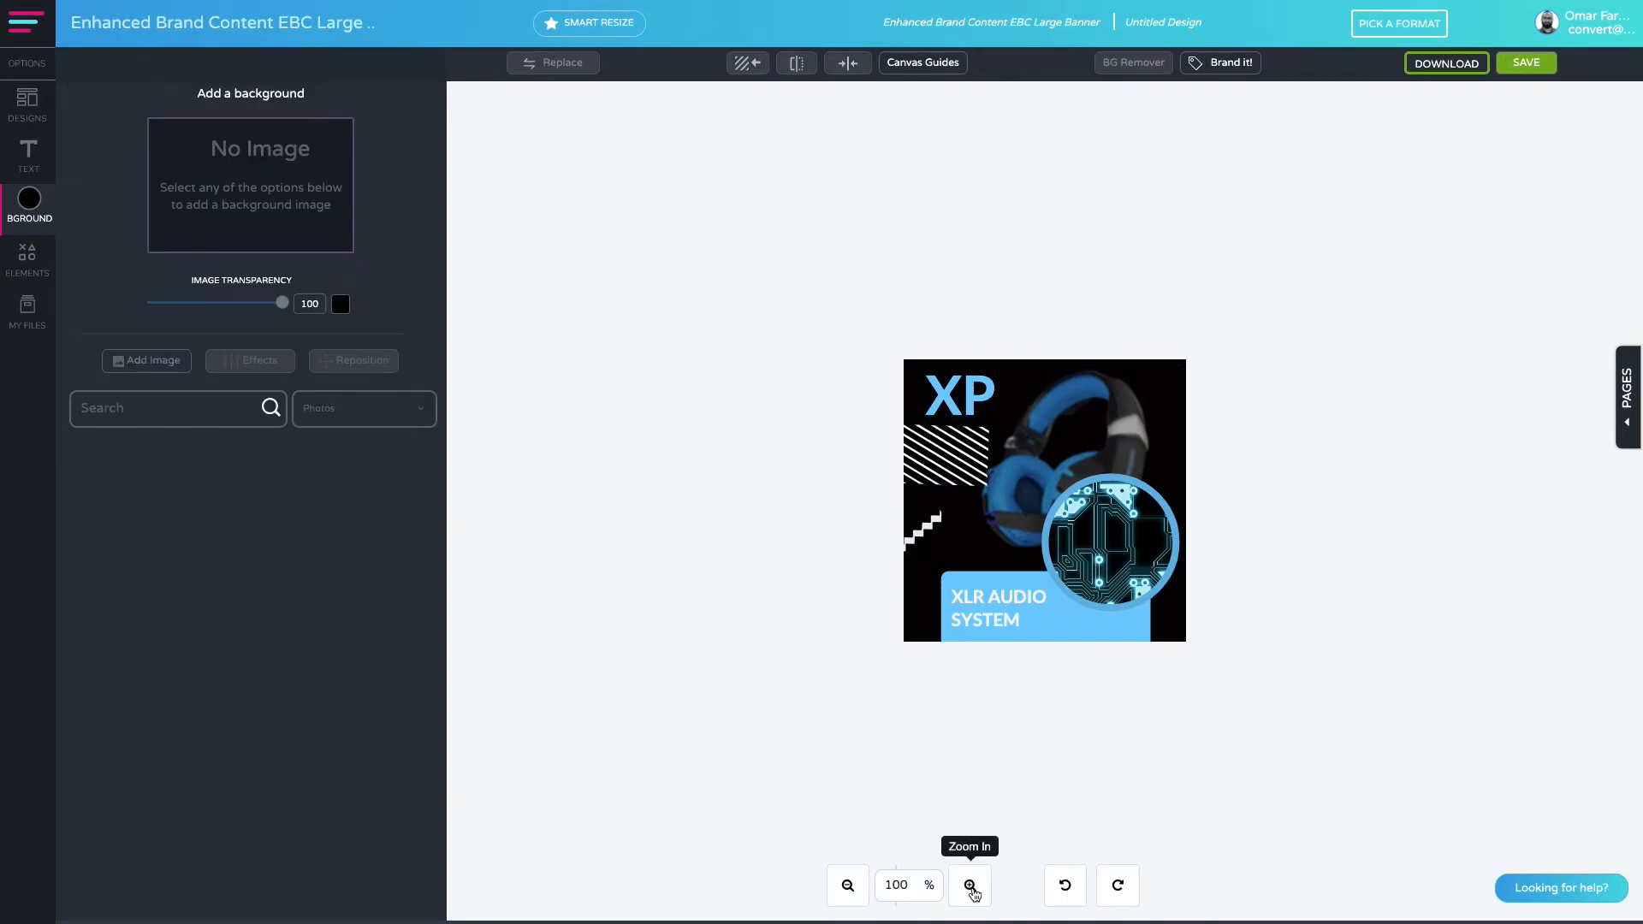
Download the finished "XLR AUDIO SYSTEM" image as a High Res JPG.
left_click(1465, 65)
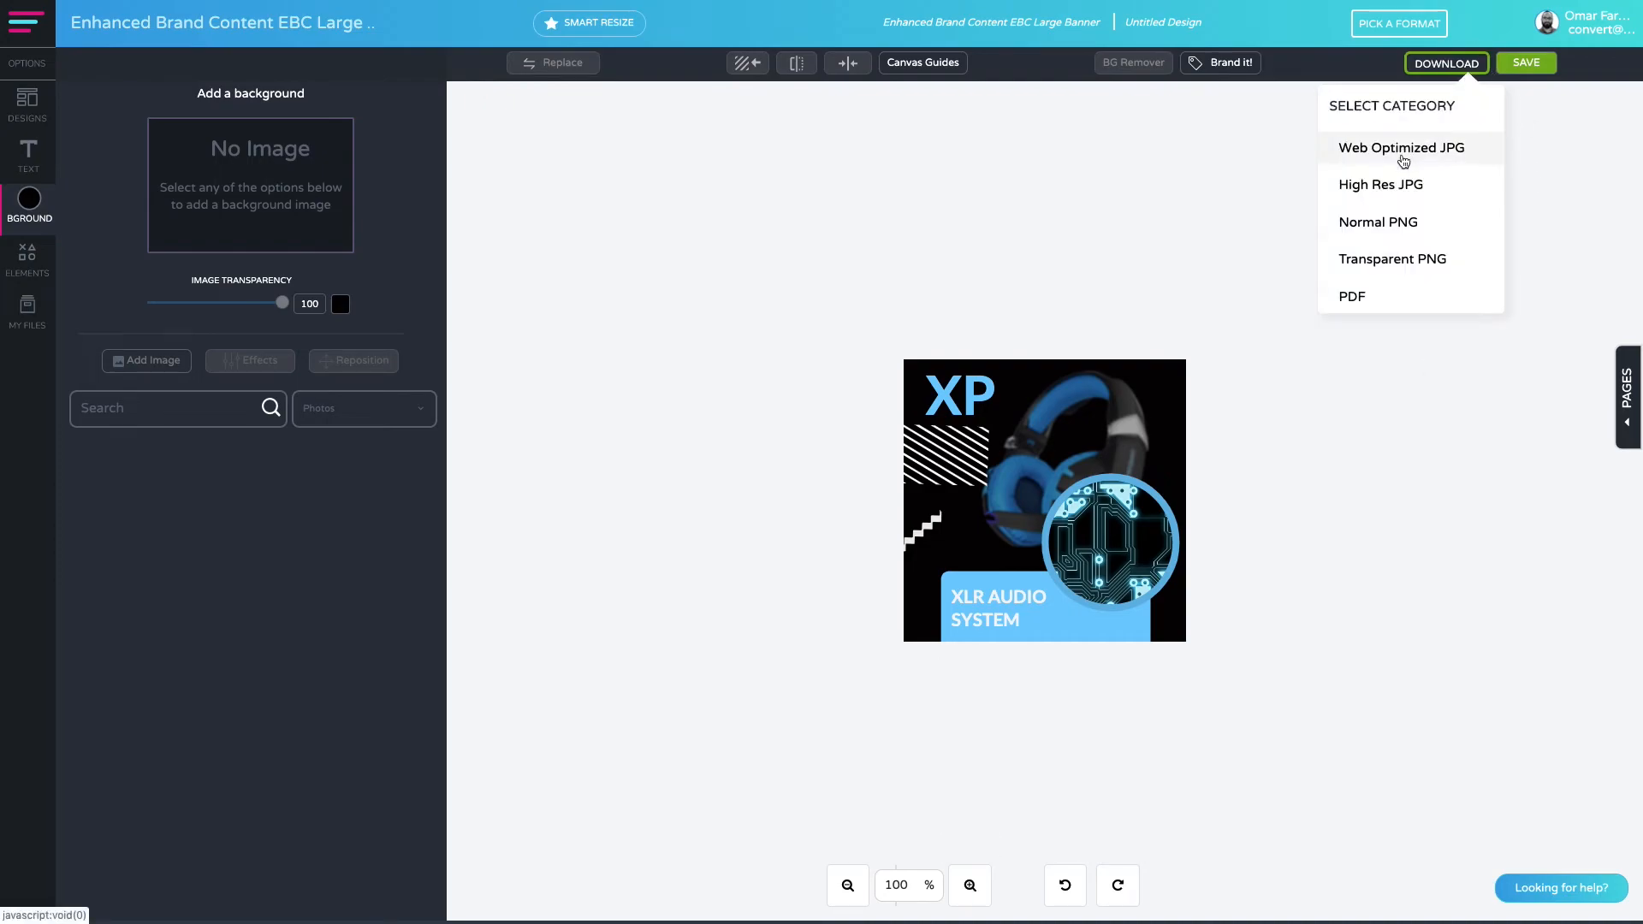
left_click(1411, 139)
left_click(971, 887)
left_click(976, 893)
left_click(976, 893)
left_click(976, 893)
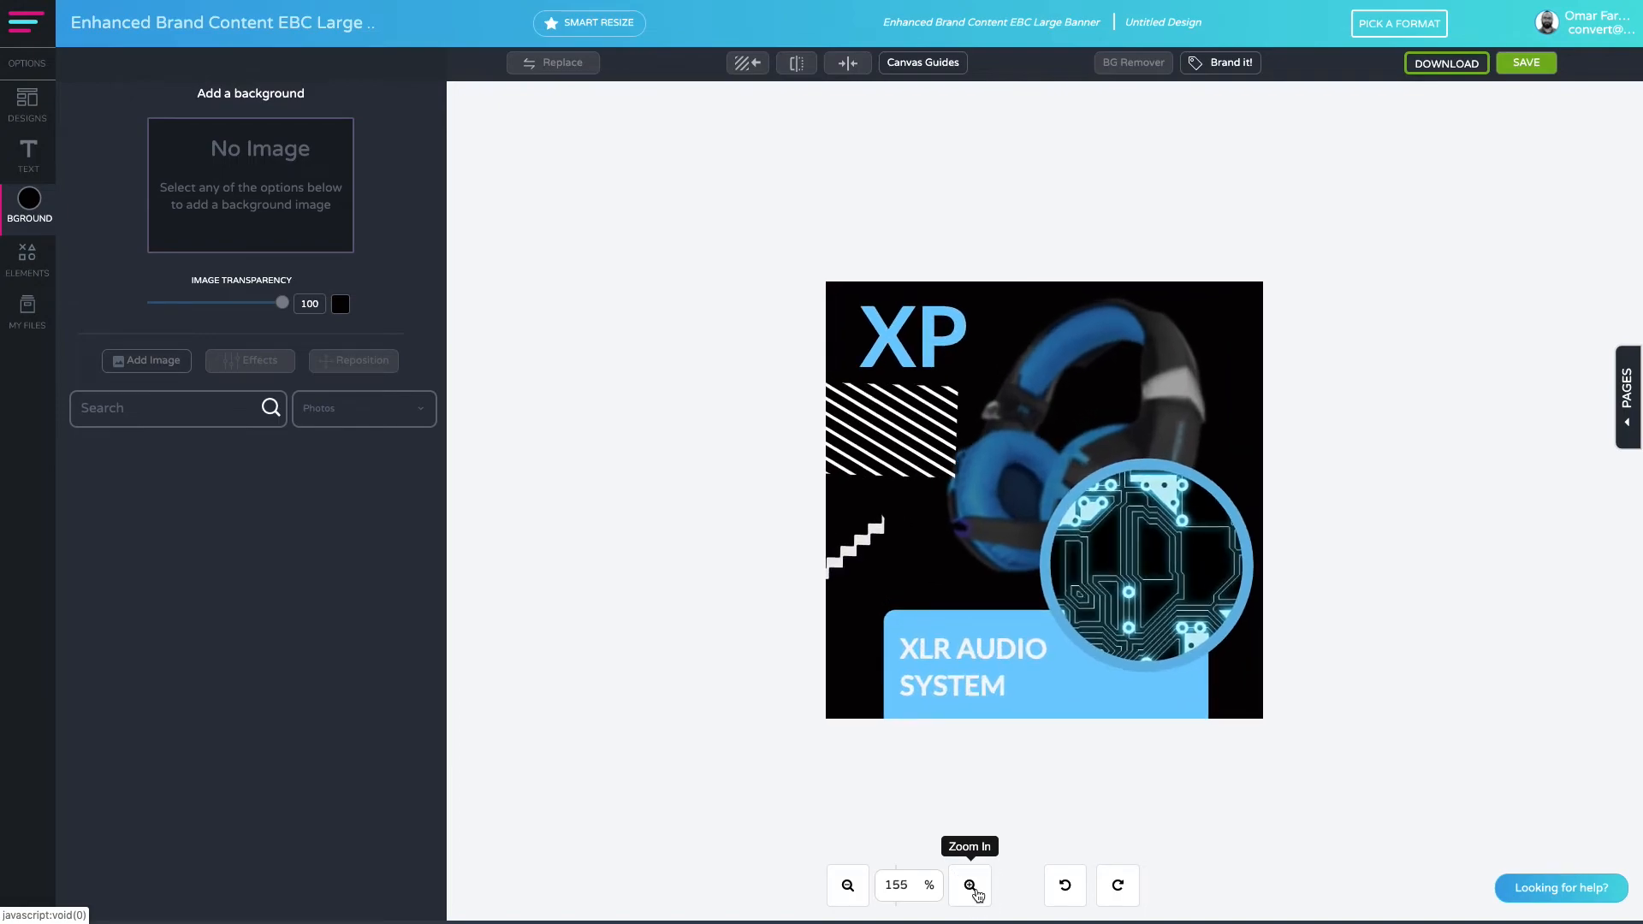
left_click(976, 893)
left_click(972, 886)
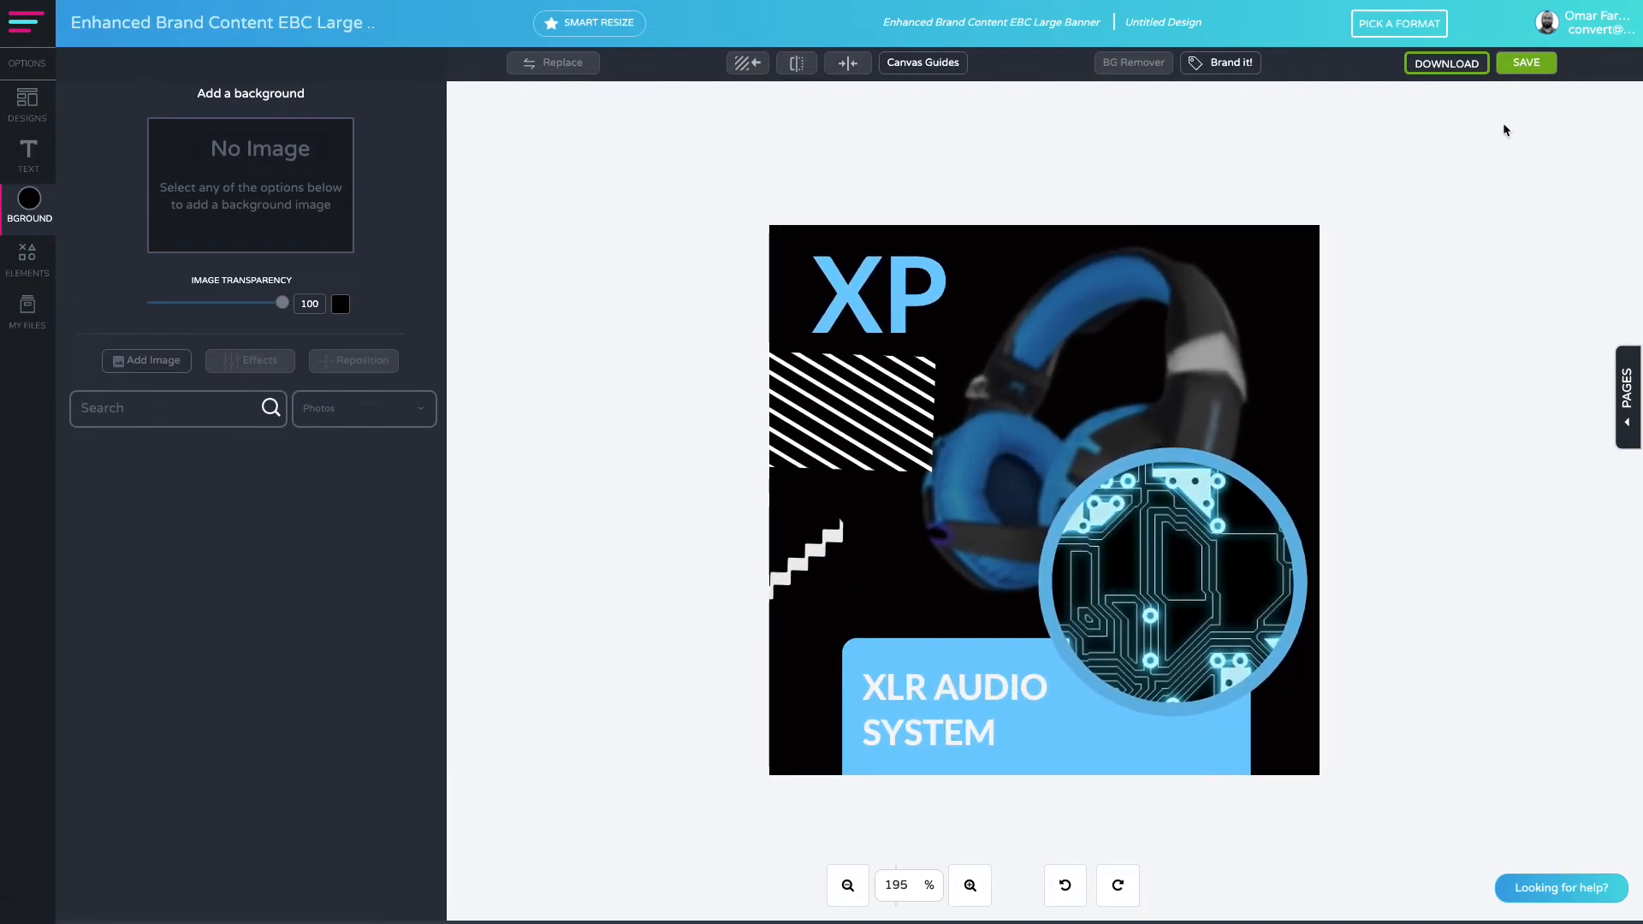
left_click(1446, 66)
left_click(1403, 187)
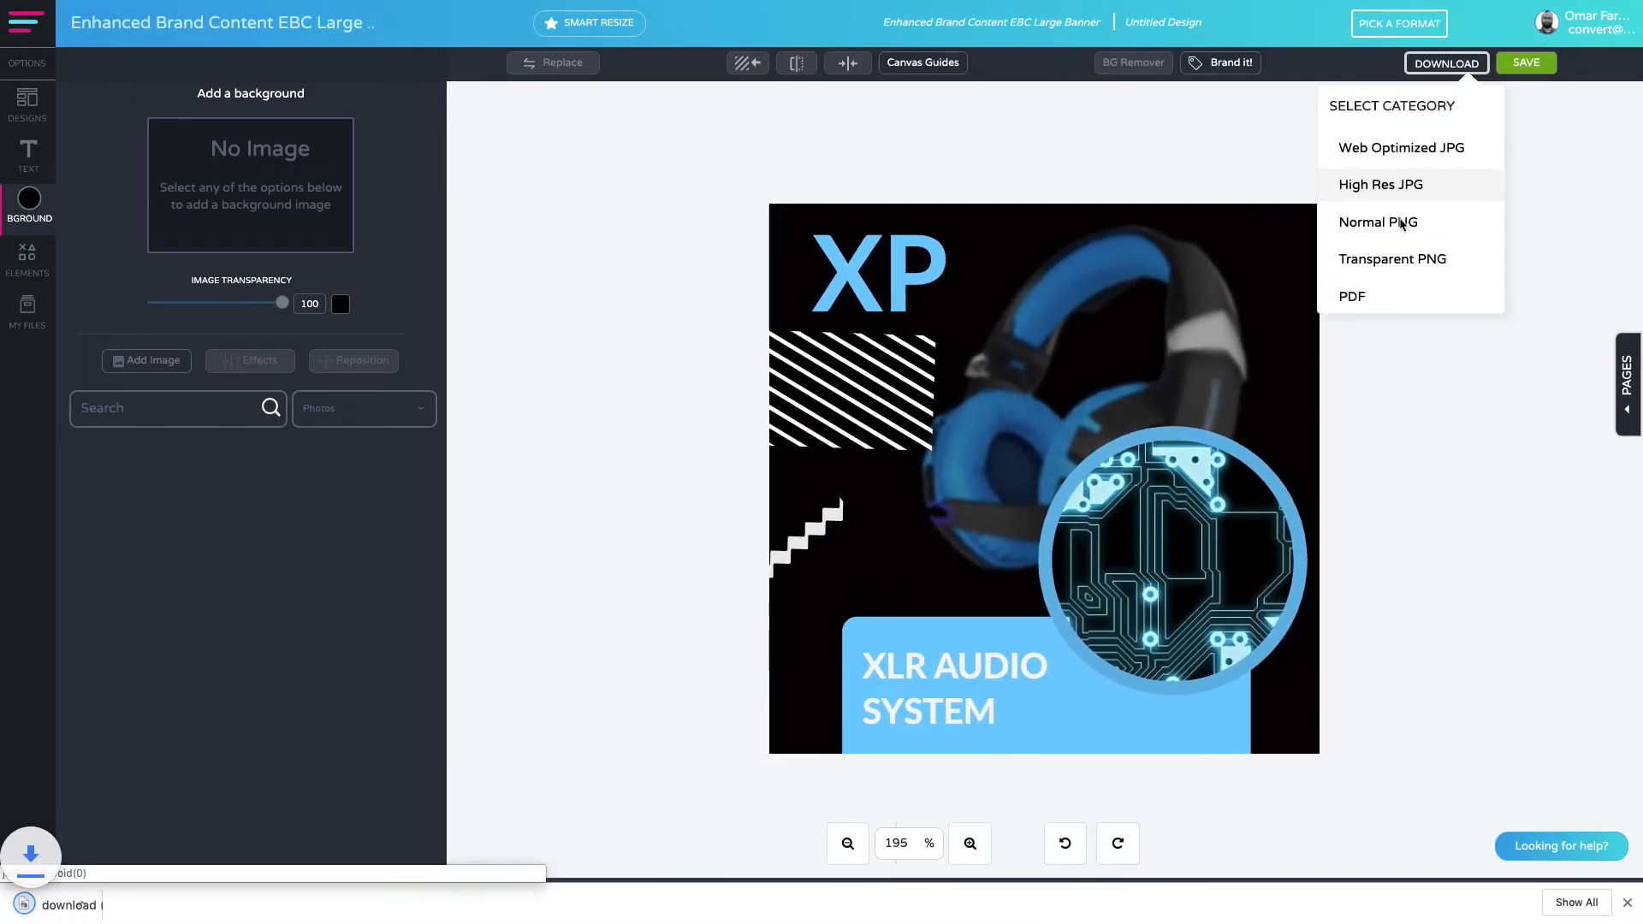
left_click(1627, 902)
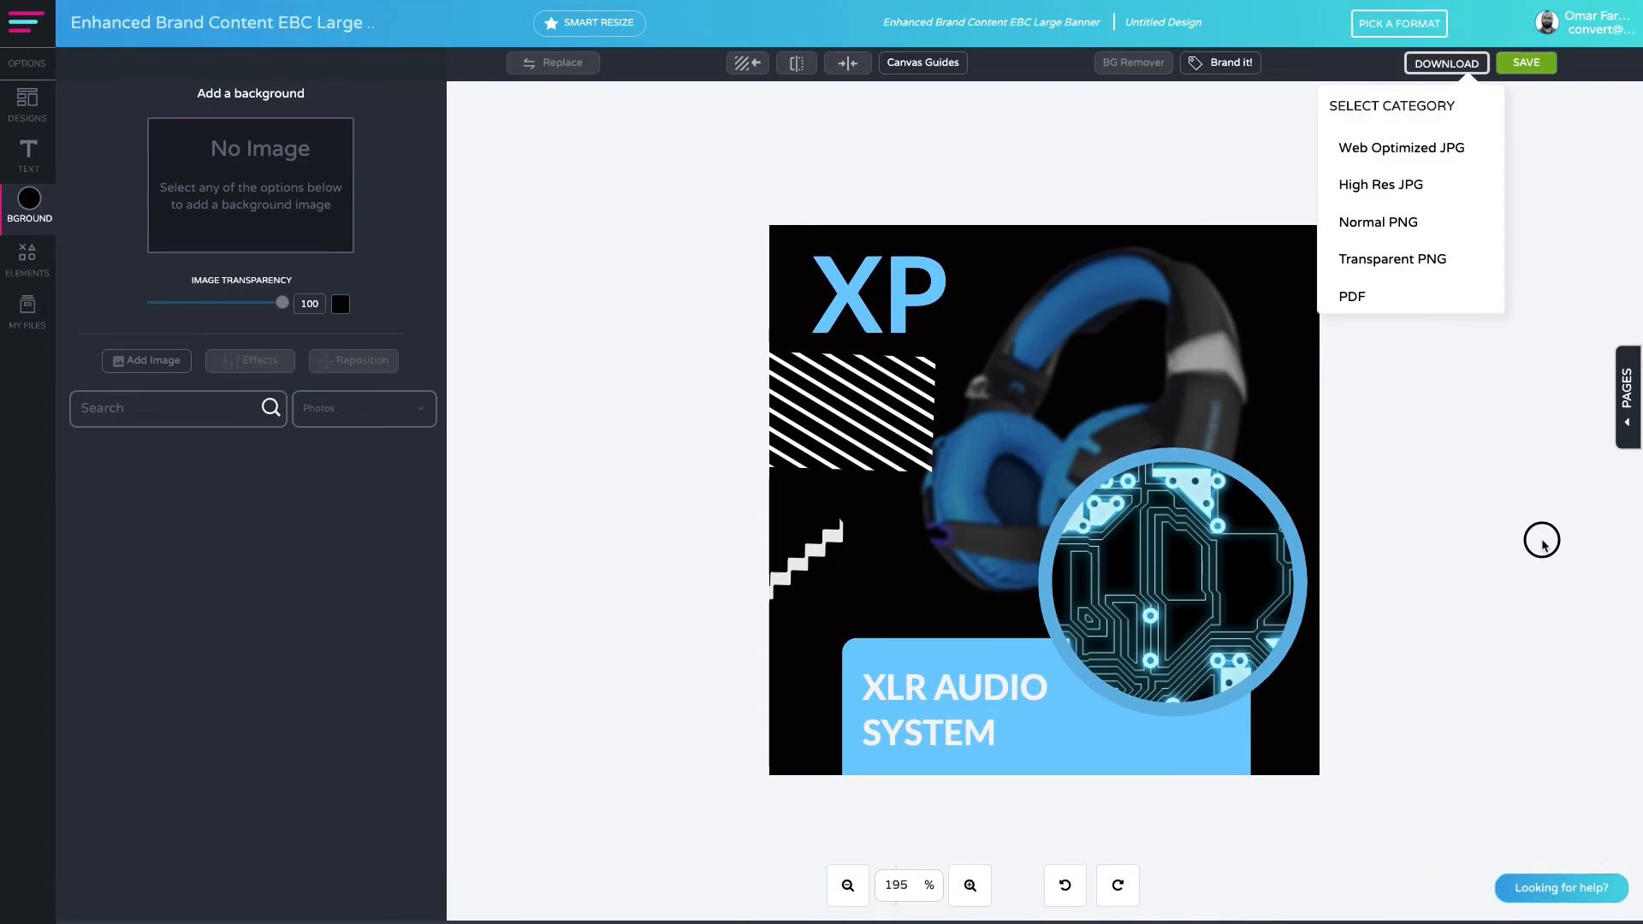
left_click(1540, 539)
Start replacing the circuit picture in the circle and search the free images for "microphone".
left_click(1286, 548)
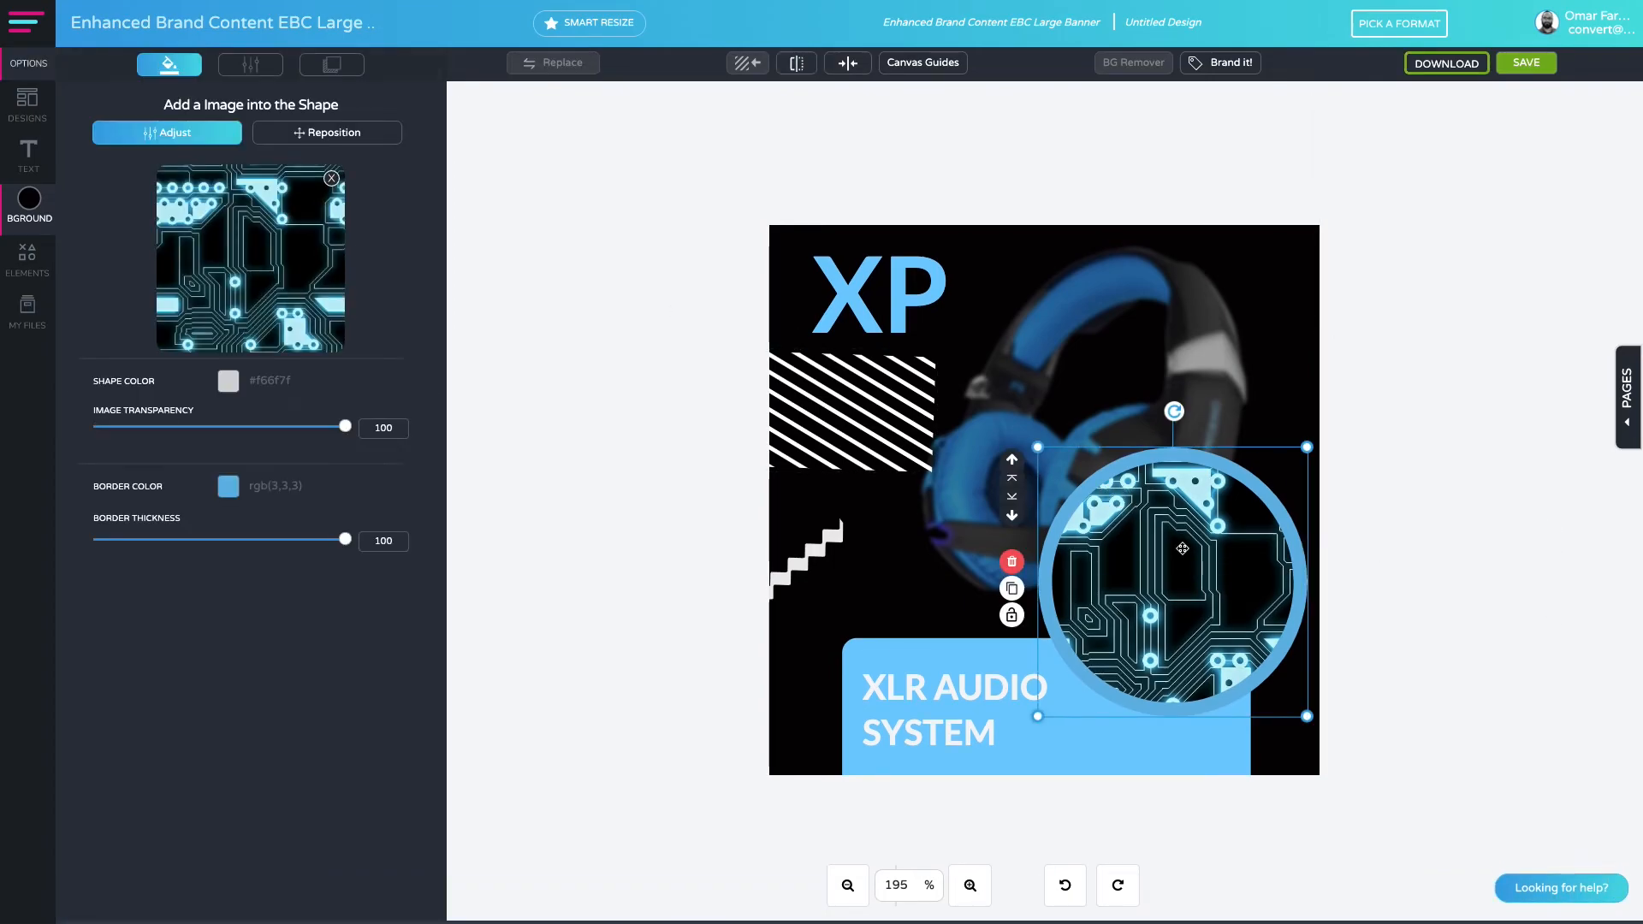
left_click(250, 257)
left_click(334, 156)
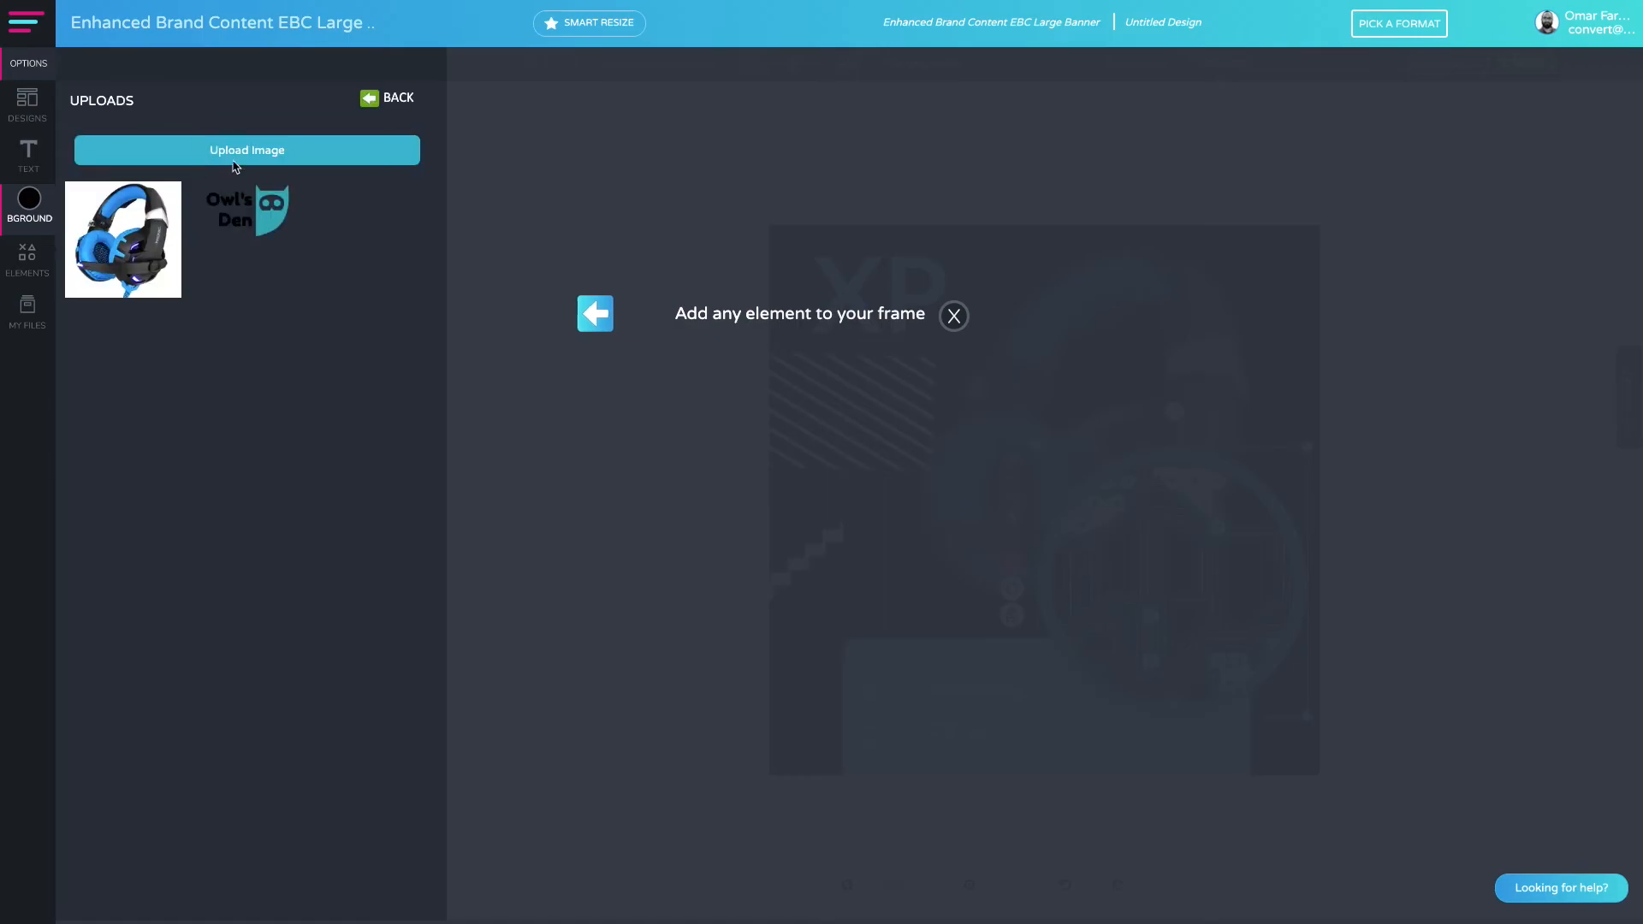
left_click(173, 148)
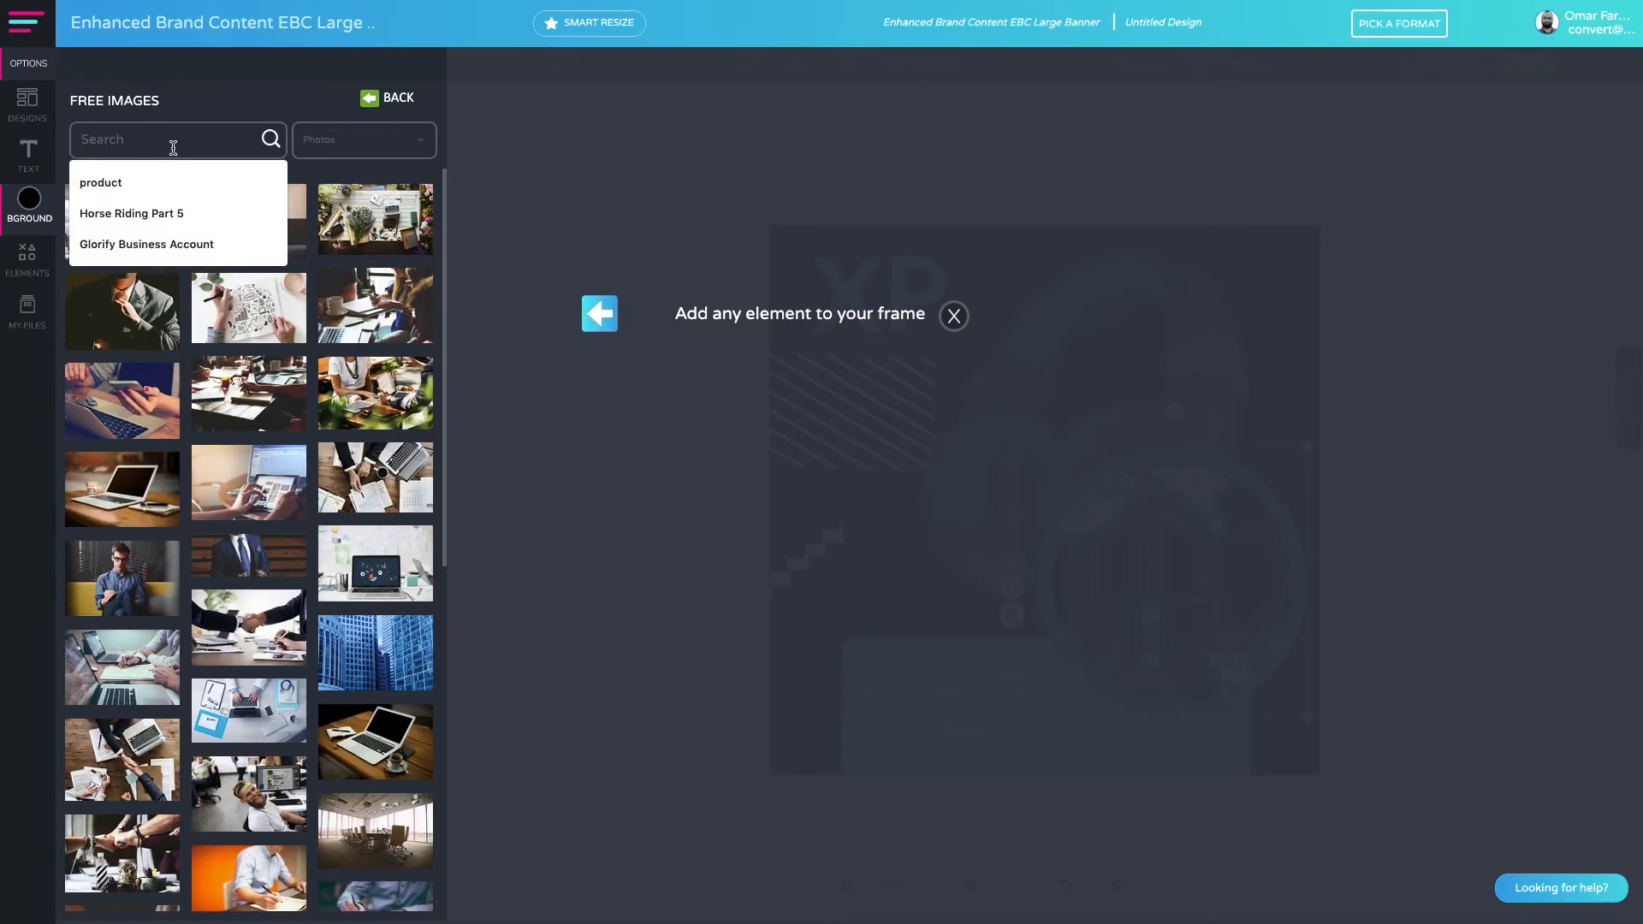
type("microp")
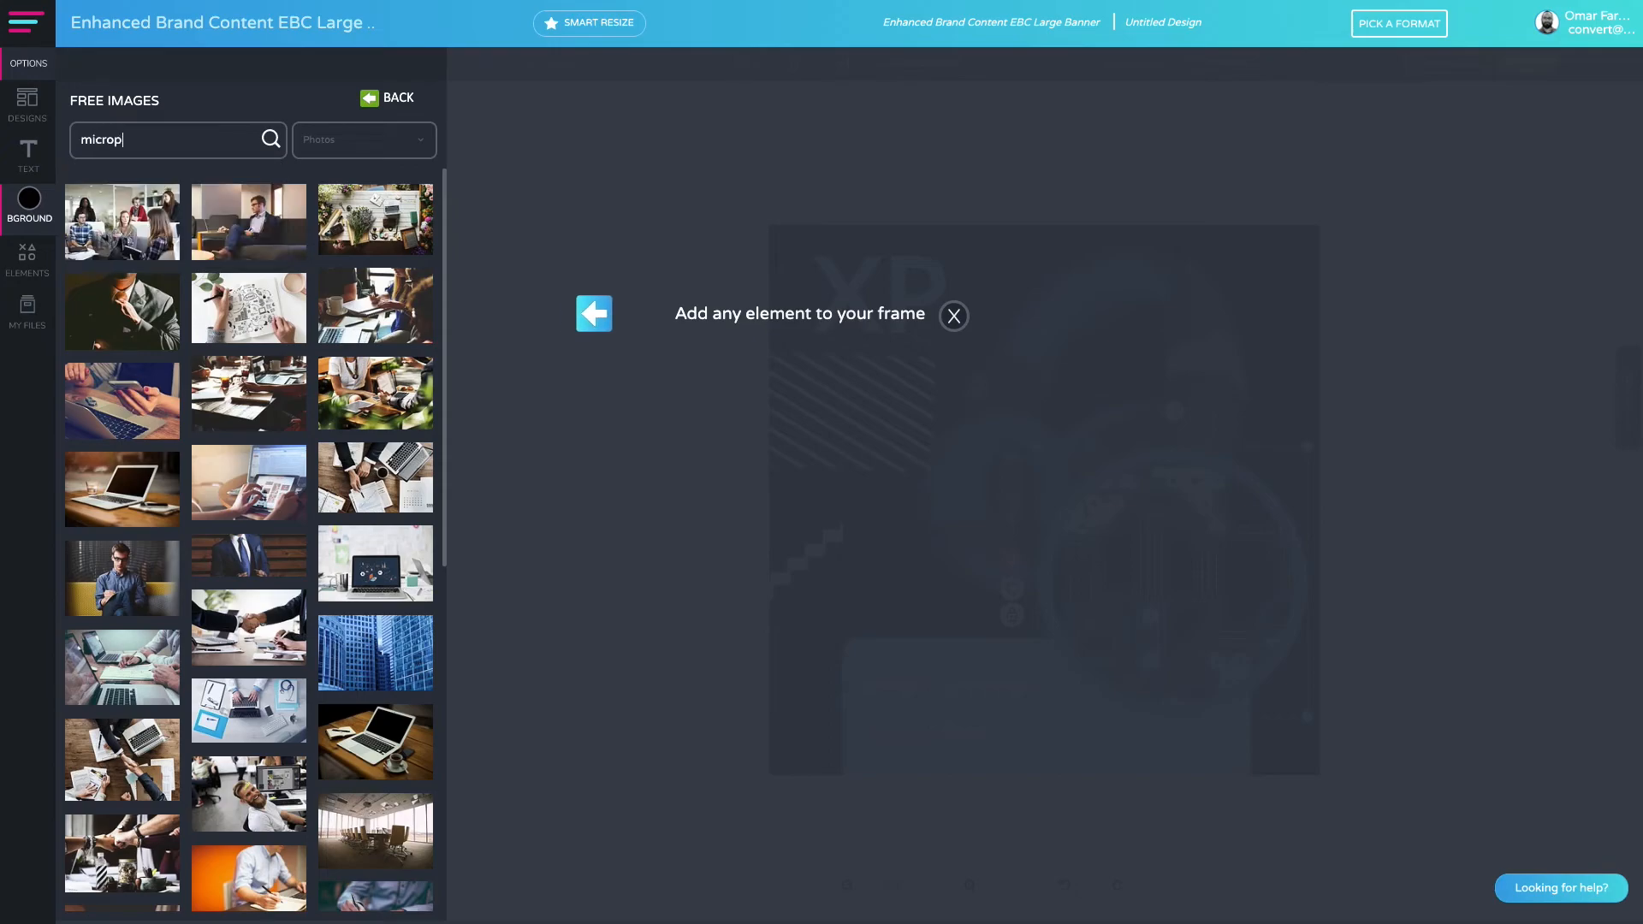
type("hone")
key("Return")
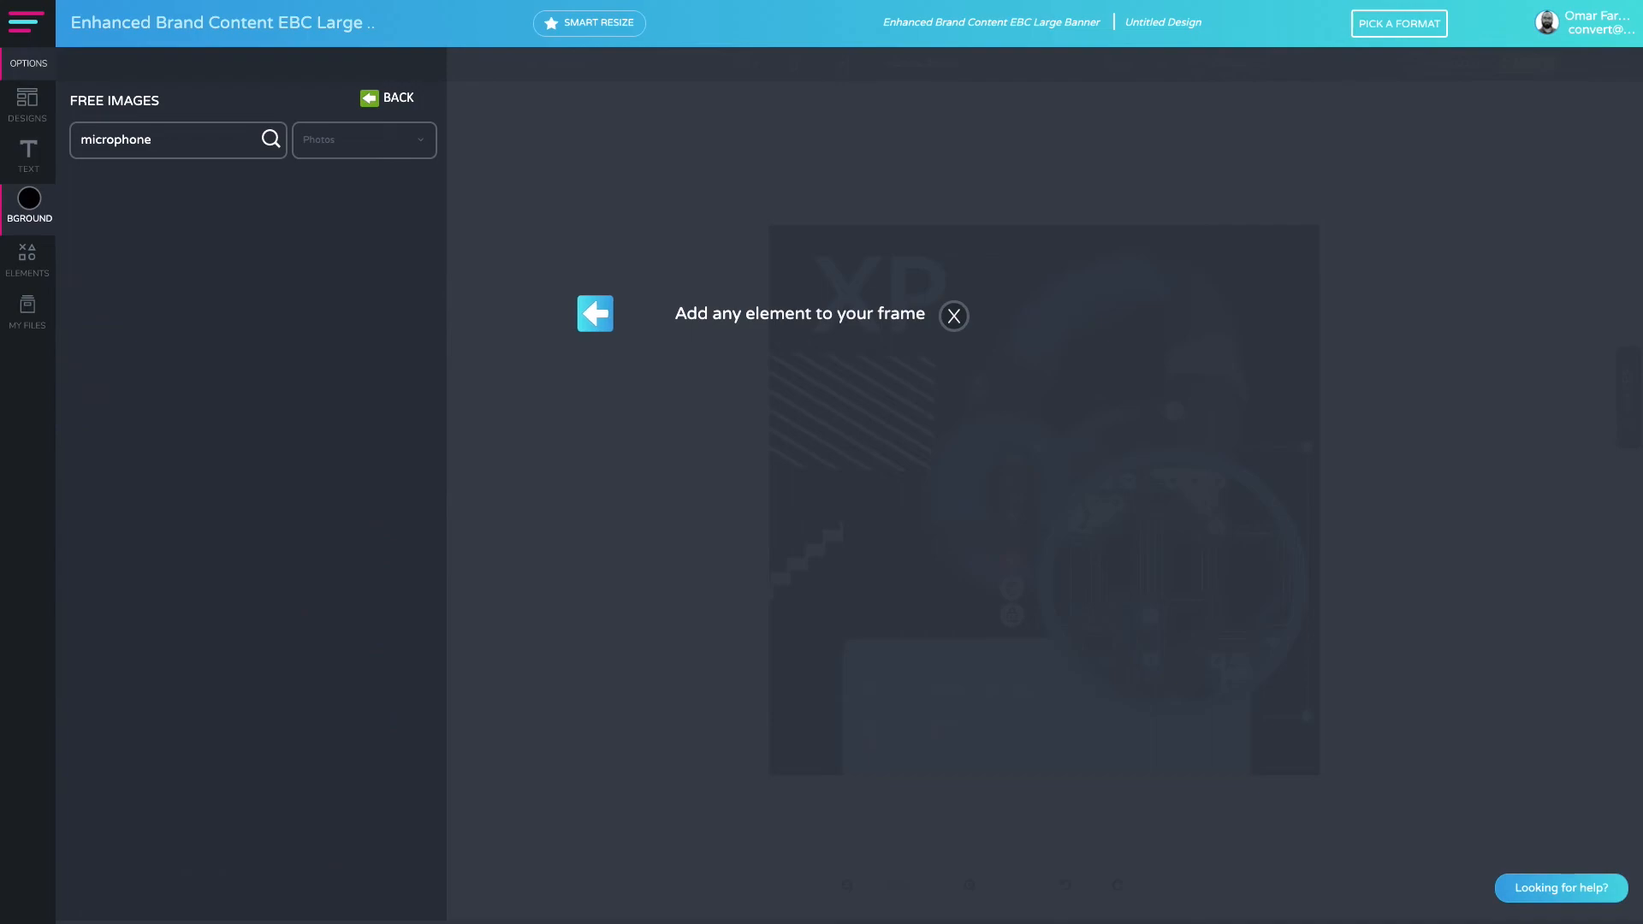
scroll(313, 423, "down", 3)
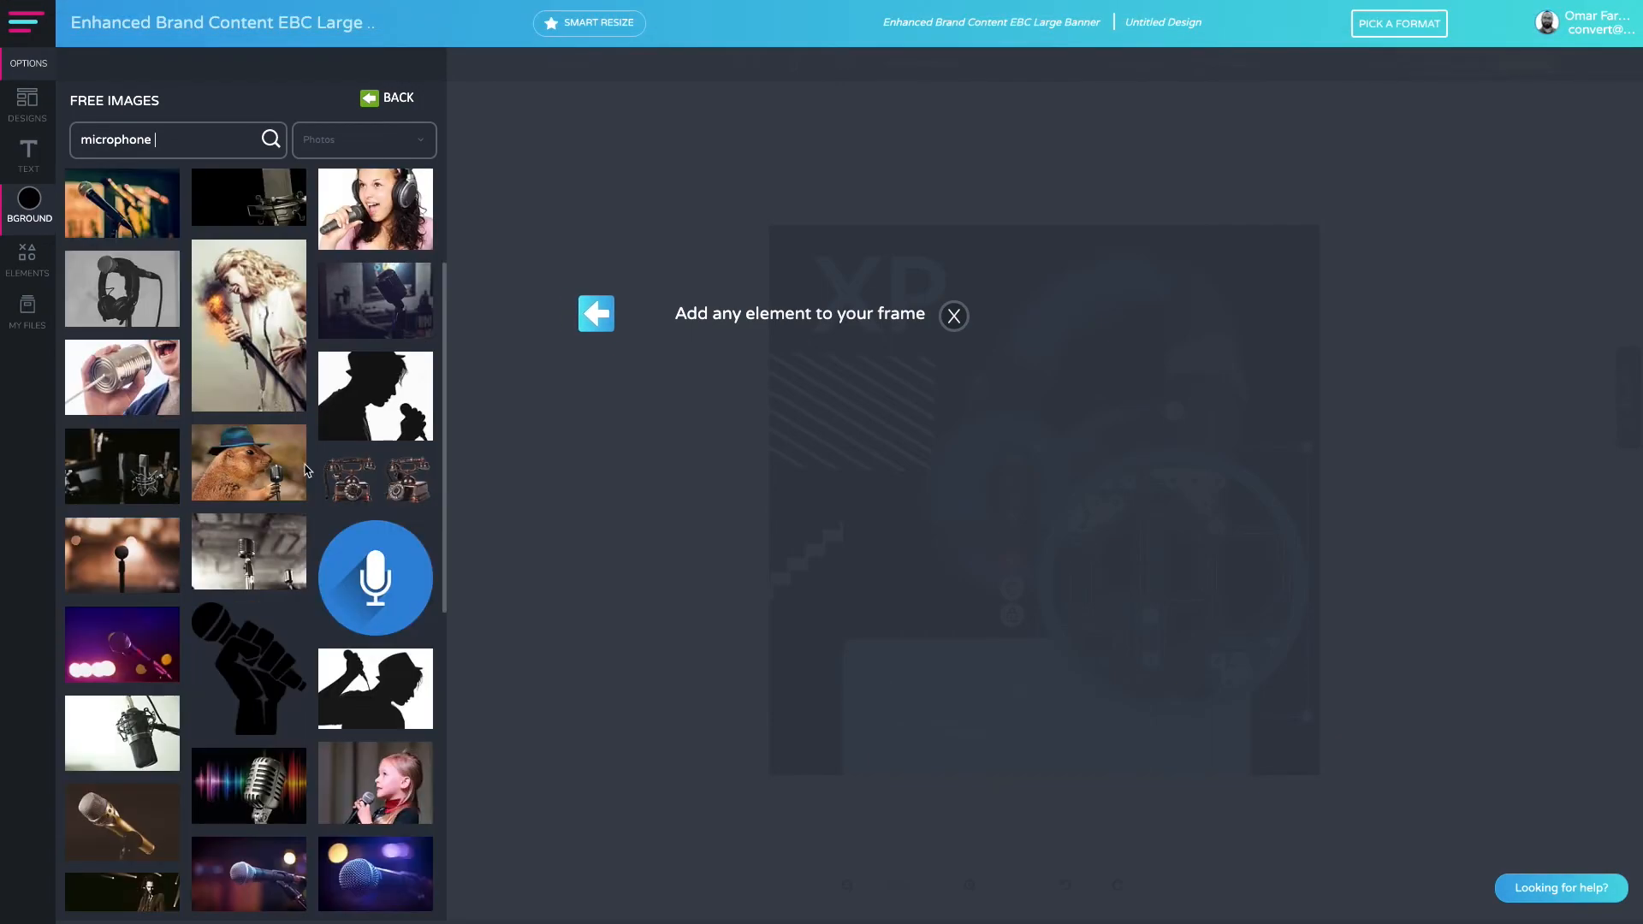
Shorten the image search to "mic" and fill the circle with the black-and-white microphone head photo.
key("BackSpace")
key("BackSpace")
key("BackSpace")
key("BackSpace")
key("BackSpace")
key("BackSpace")
key("BackSpace")
scroll(264, 651, "down", 2)
scroll(263, 648, "down", 6)
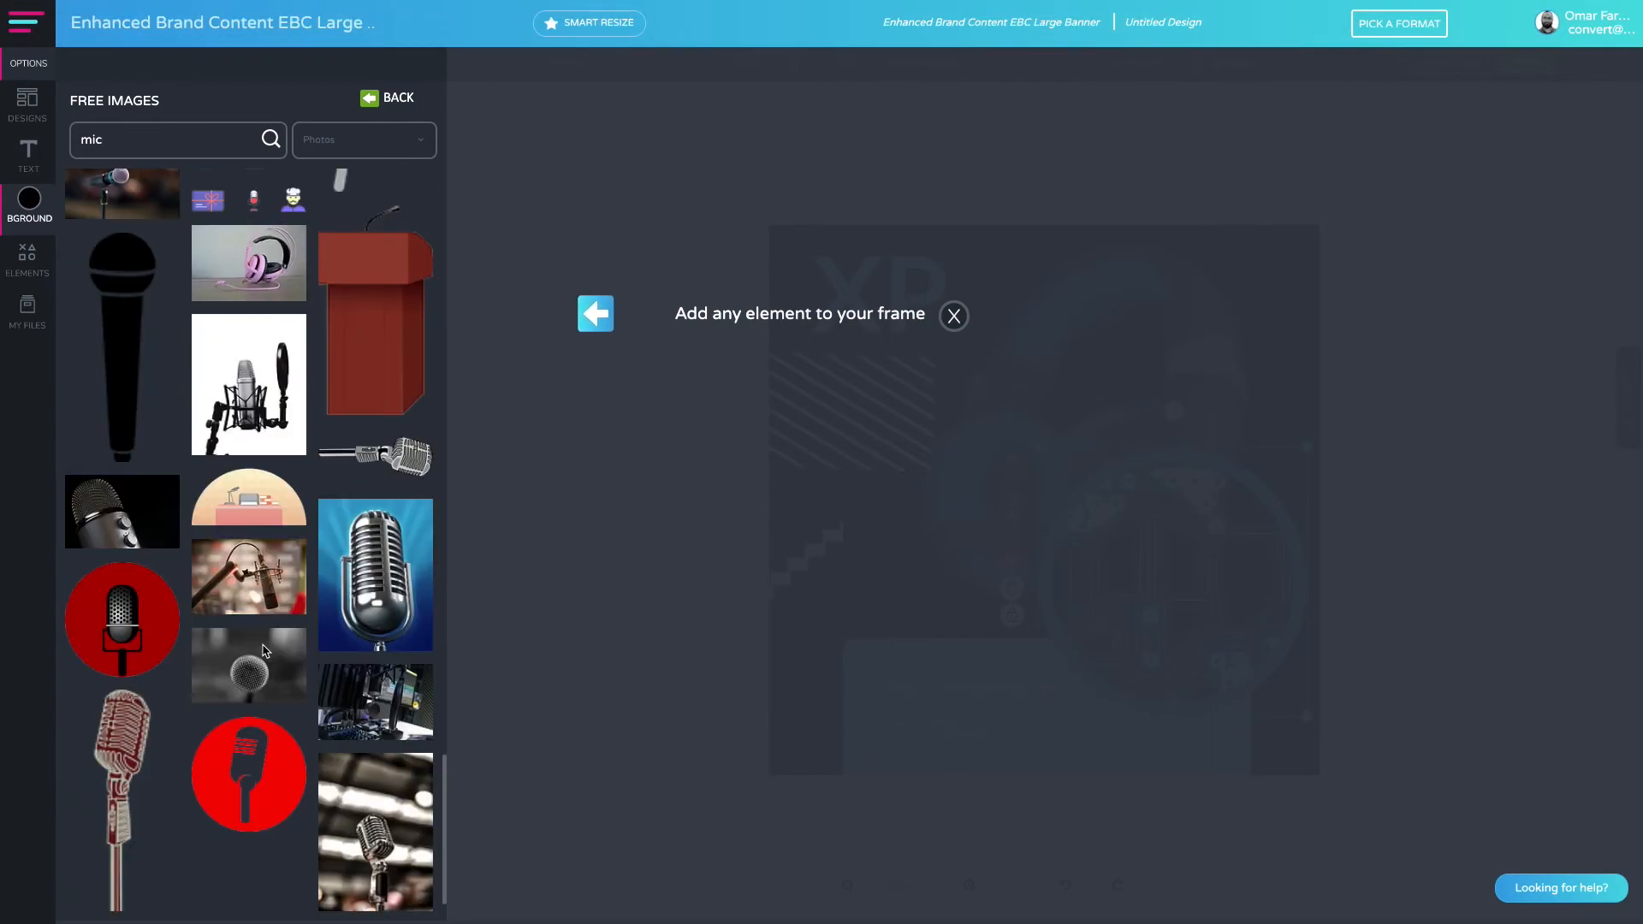
left_click(269, 667)
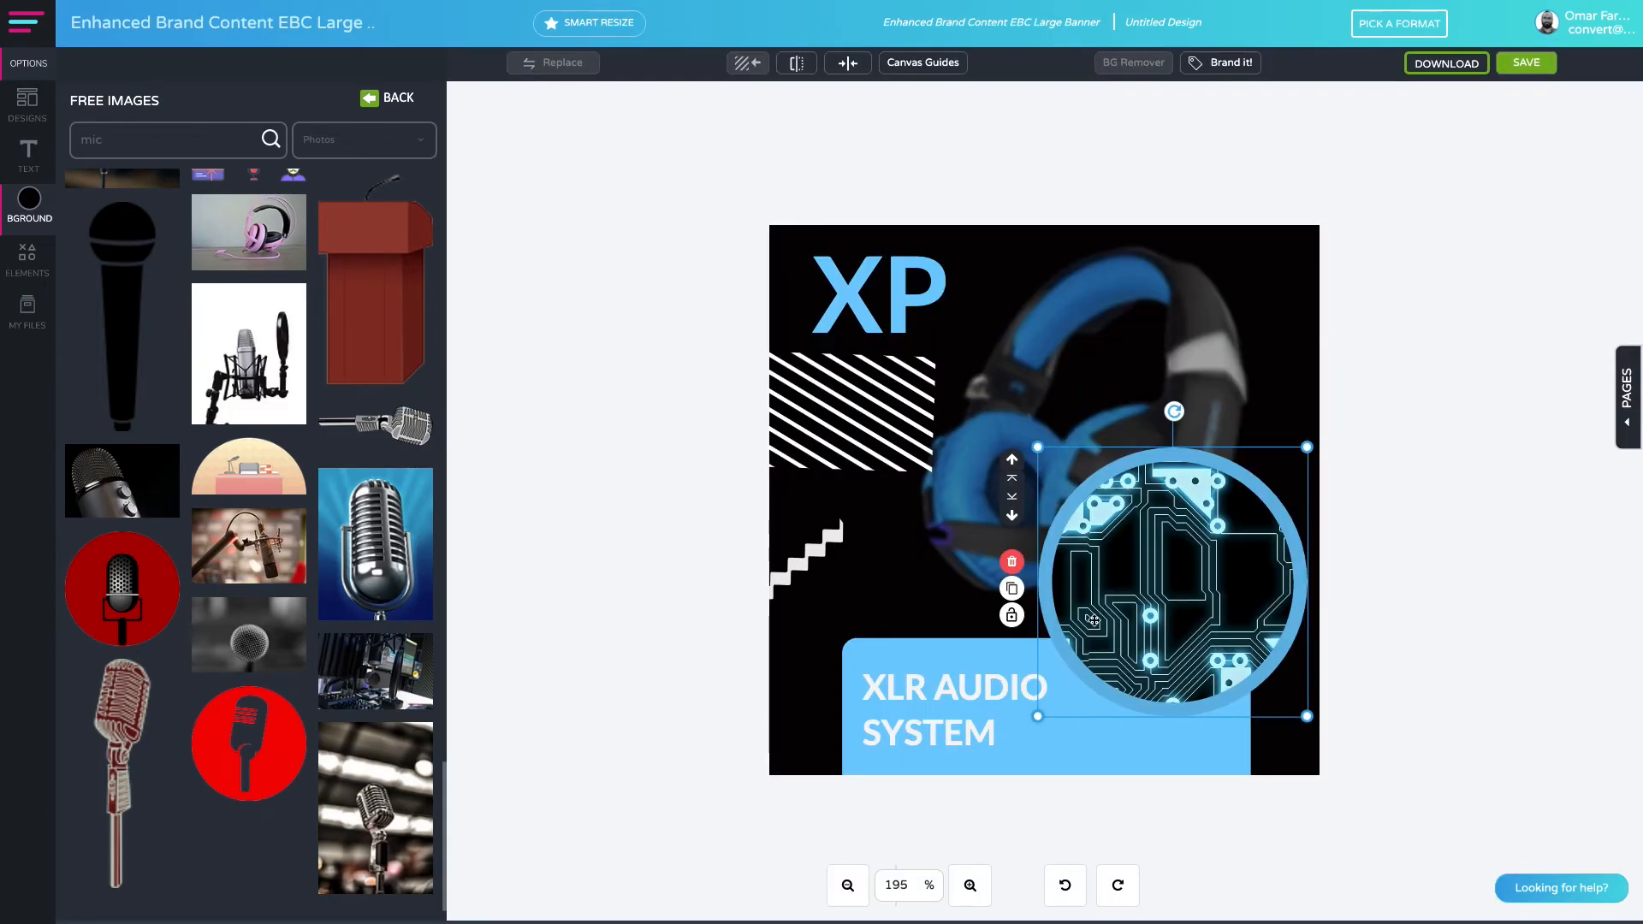
left_click_drag(1092, 620, 1093, 619)
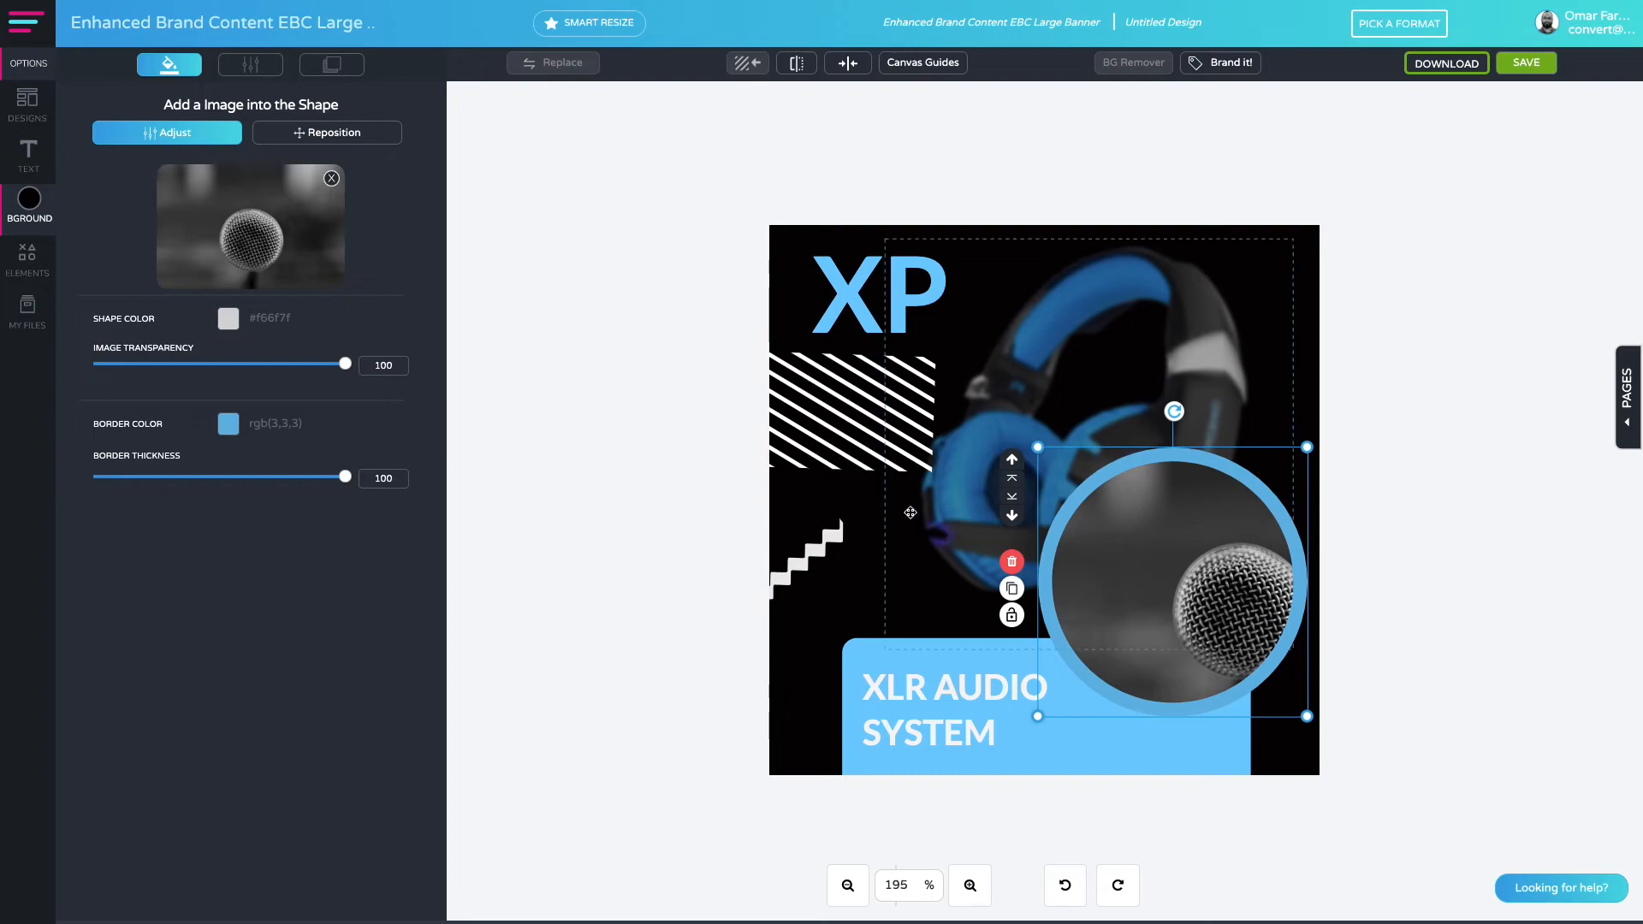
Reposition the microphone photo inside the circle with zoom 0.3 and vertical offset 300, shifting it horizontally toward the circle's left side.
left_click(344, 135)
left_click_drag(100, 184, 126, 184)
left_click_drag(103, 259, 173, 258)
left_click_drag(100, 221, 220, 265)
mouse_move(129, 186)
left_mouse_down()
mouse_move(105, 199)
mouse_move(103, 183)
left_mouse_up()
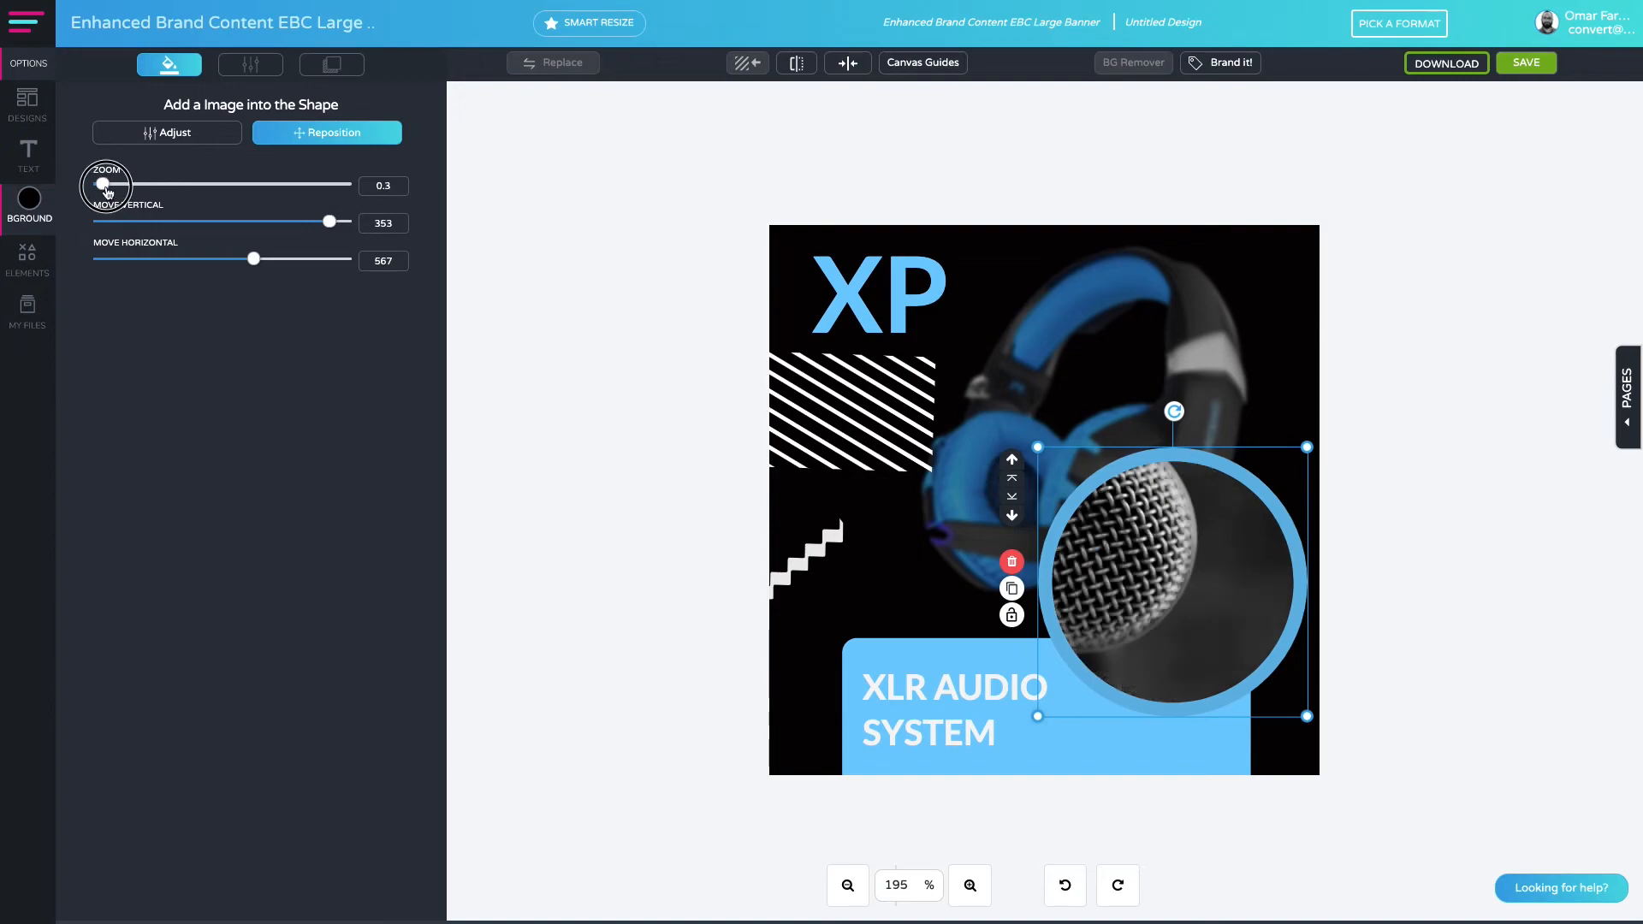
left_click_drag(270, 261, 320, 263)
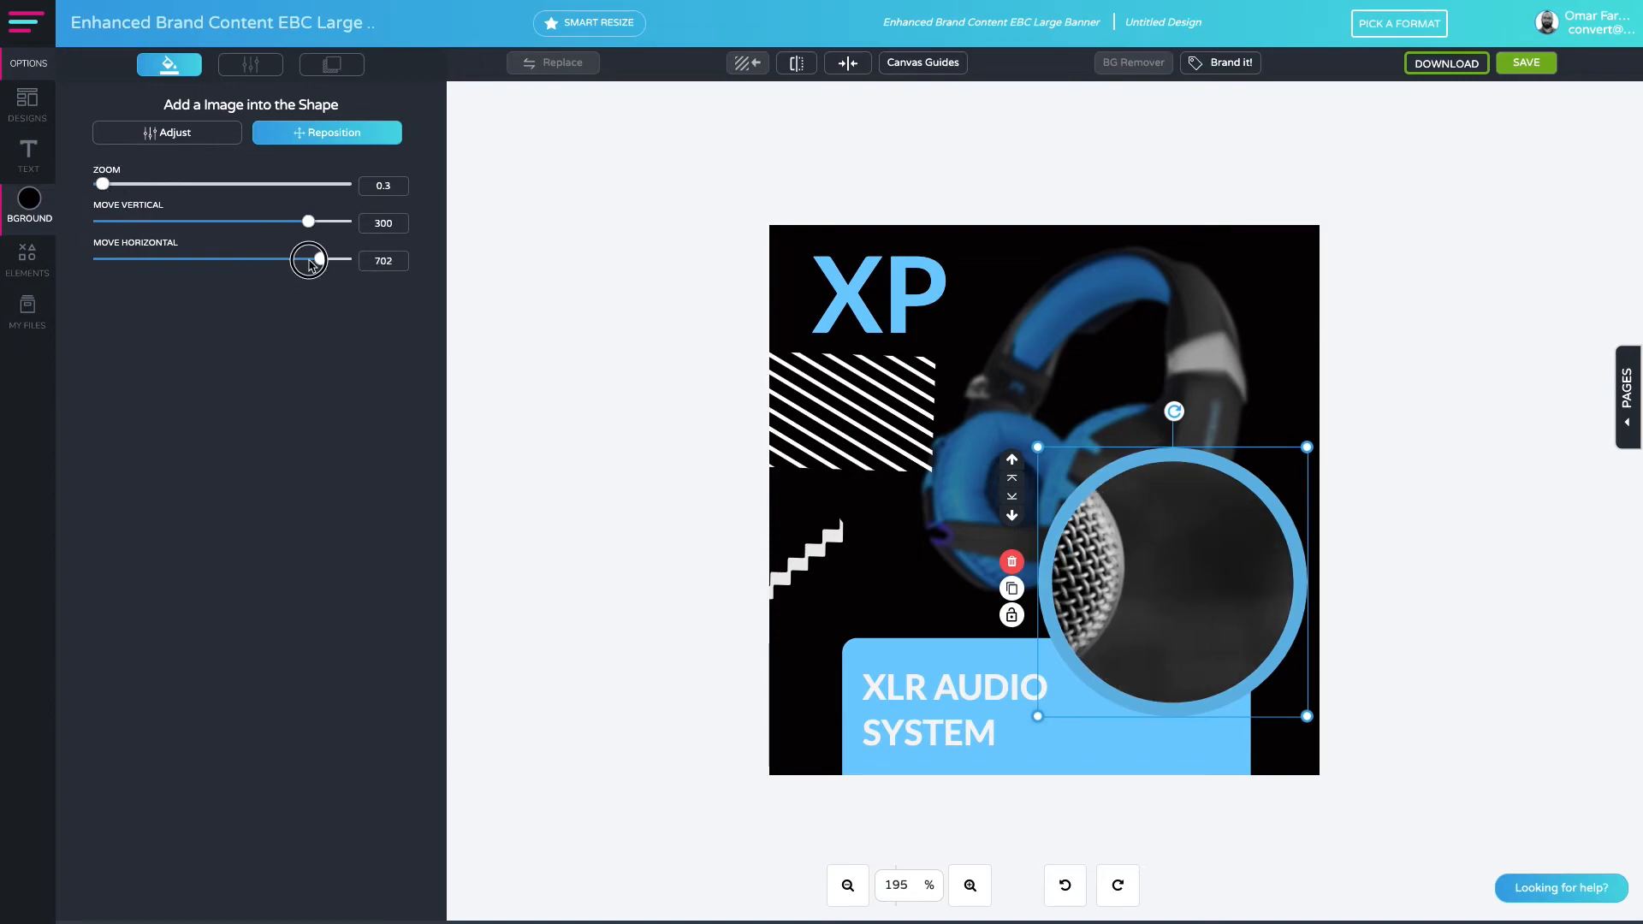
Replace the caption on the blue rectangle with "SHARP MIC SYSTEM" and widen its text box so it fits on two lines.
type("SHAR")
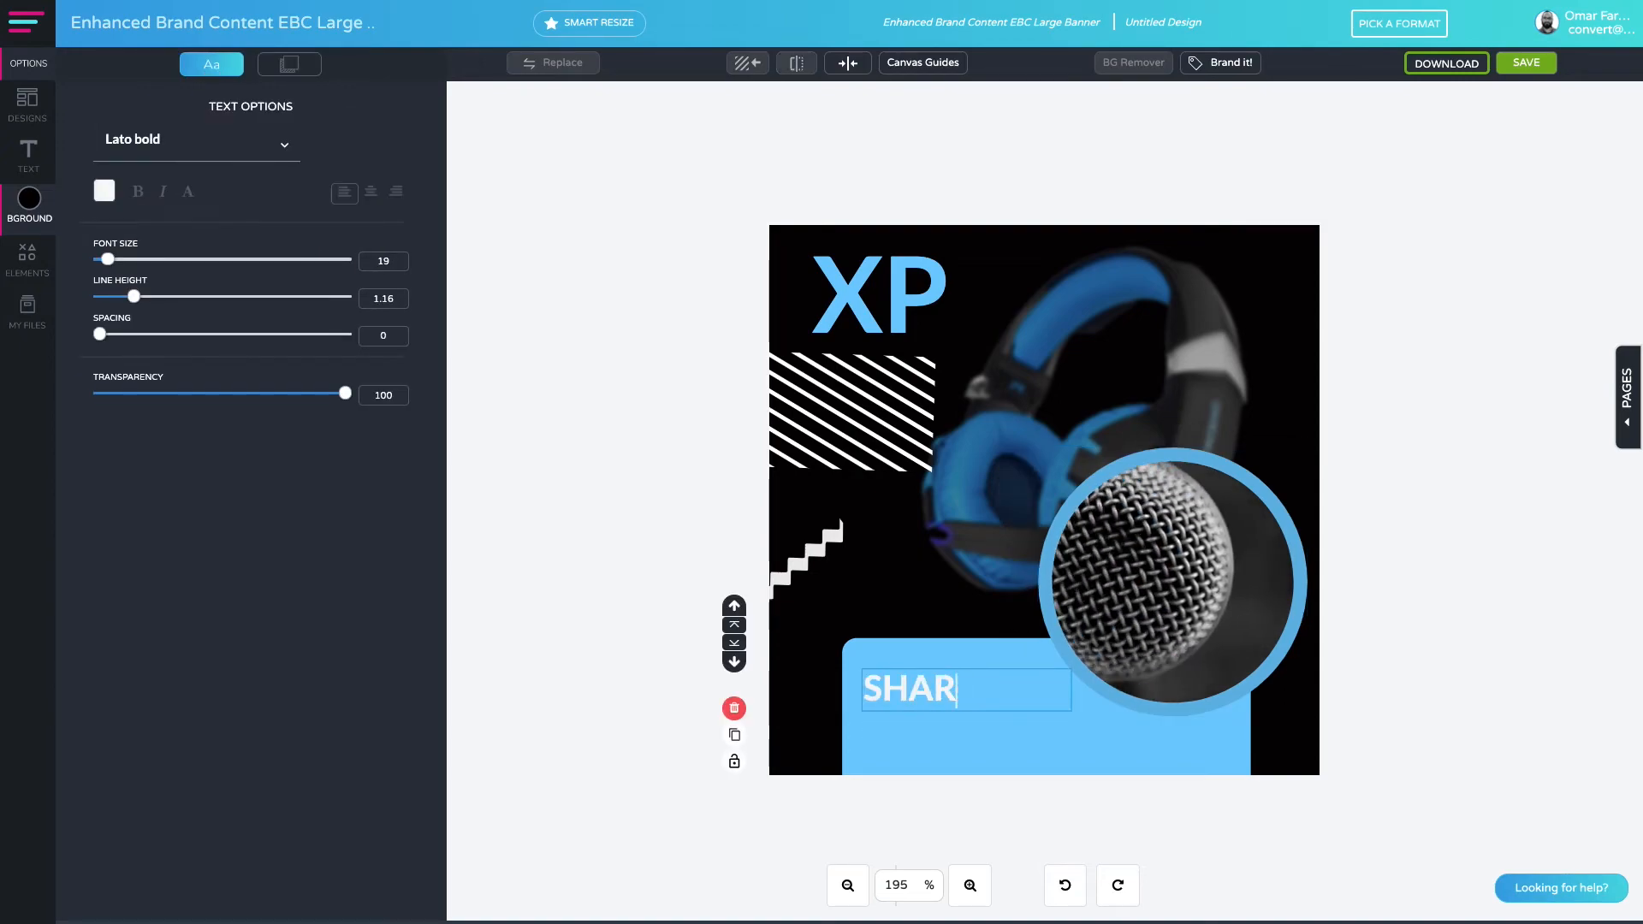
type("P")
key("Return")
type("MIC SYSTEM")
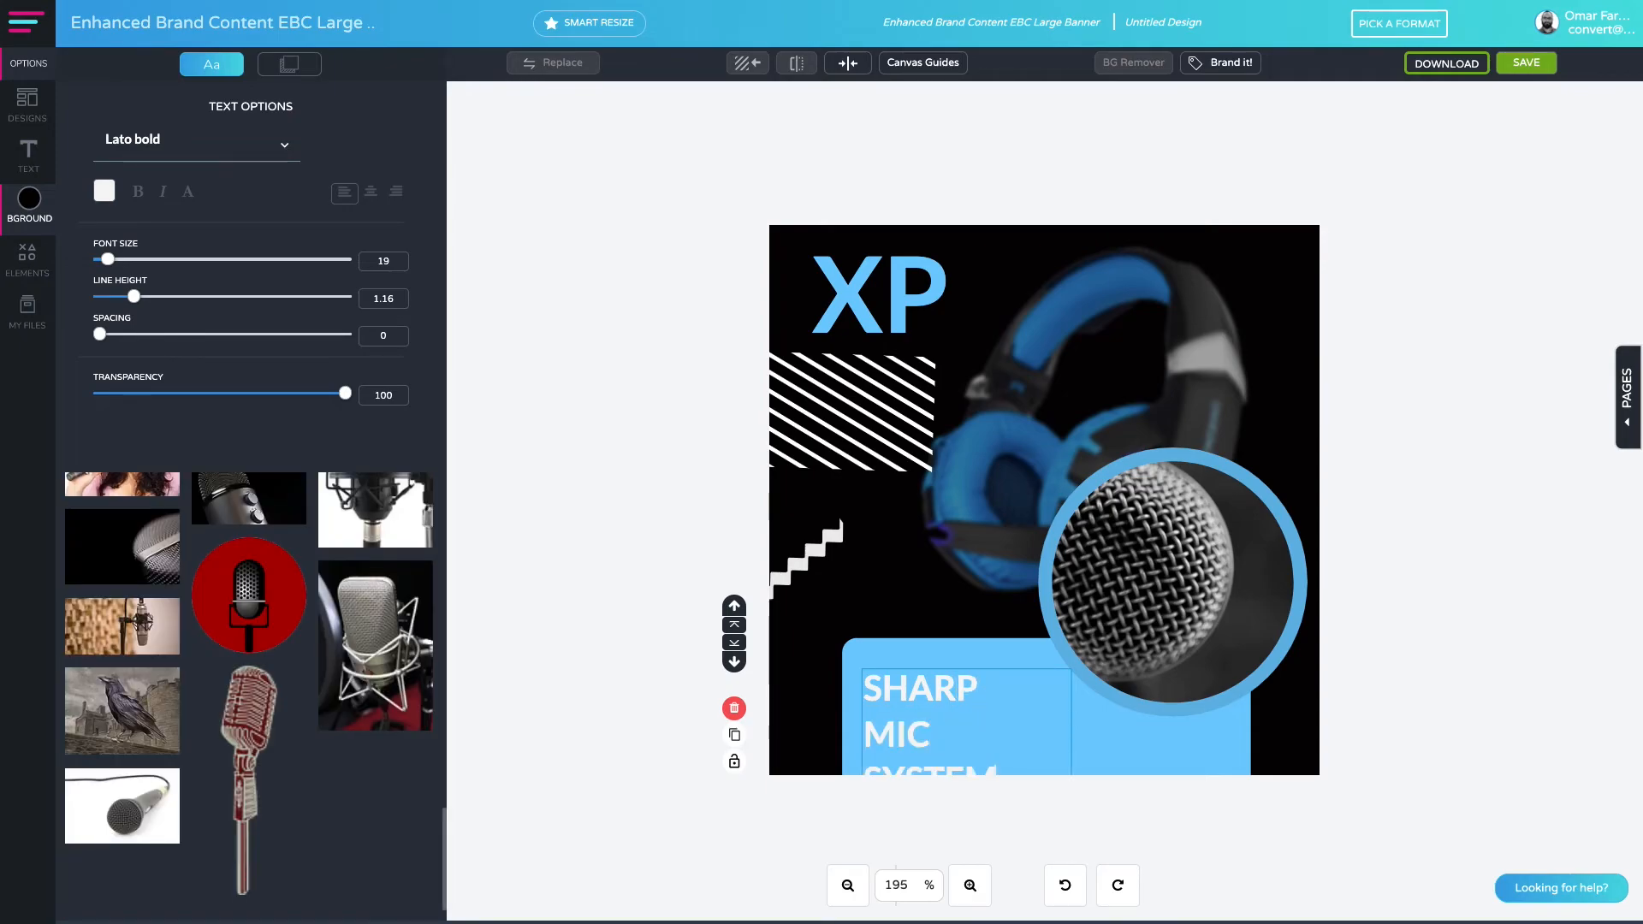
left_click(764, 665)
left_click(946, 690)
left_click_drag(1071, 733, 1101, 733)
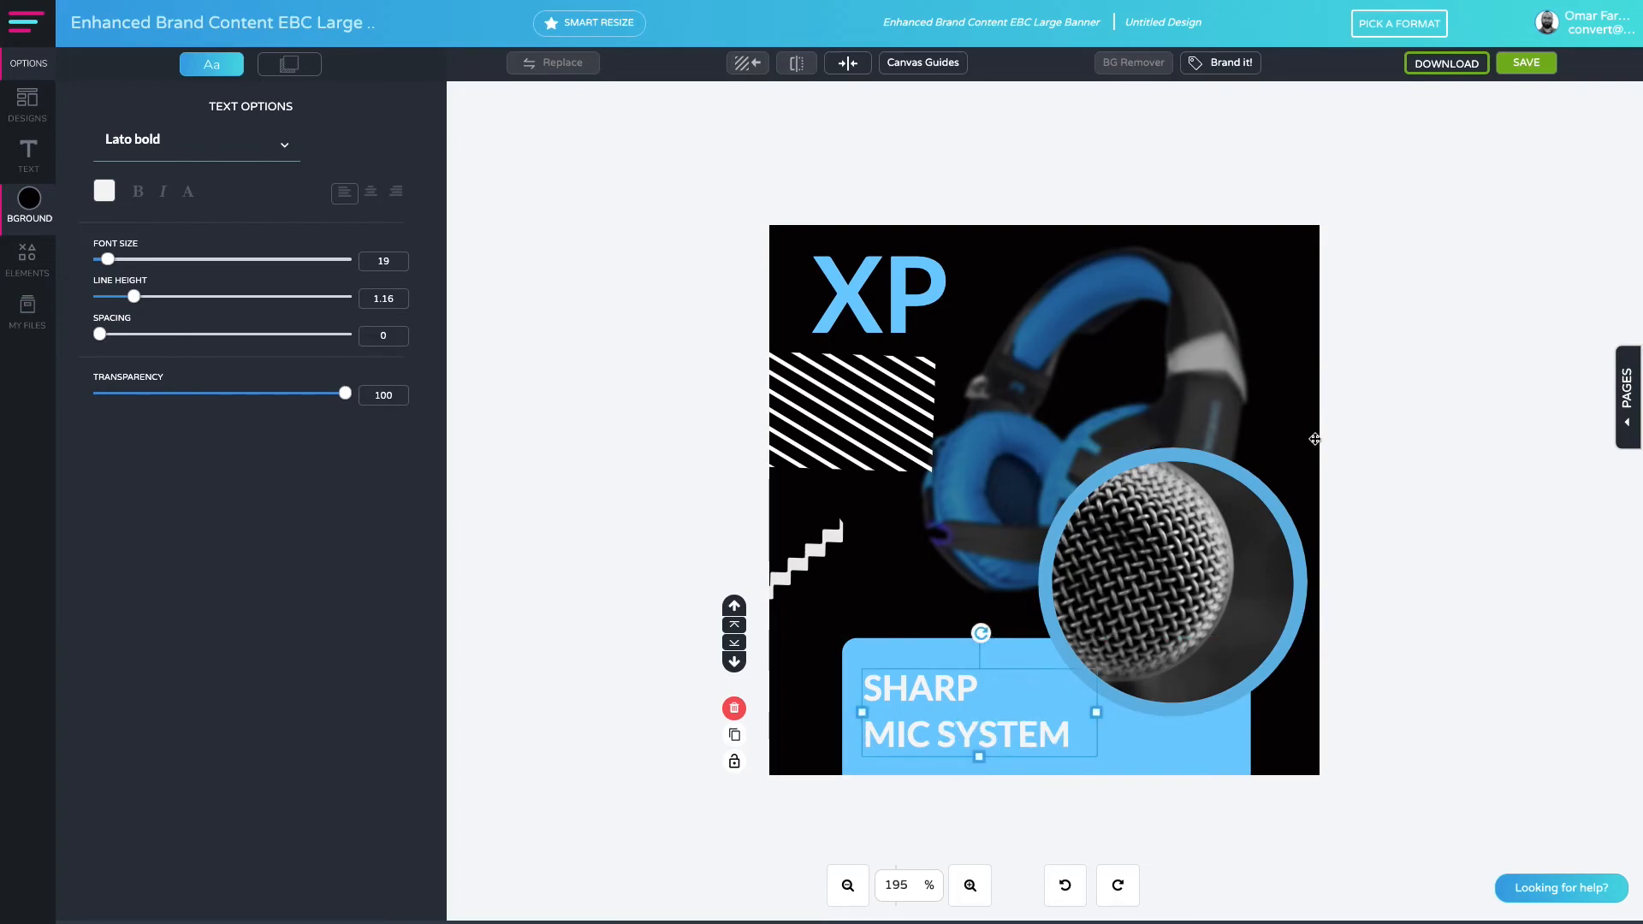
Download the "SHARP MIC SYSTEM" version of the image as a High Res JPG.
left_click(1322, 401)
left_click(1444, 63)
left_click(1441, 184)
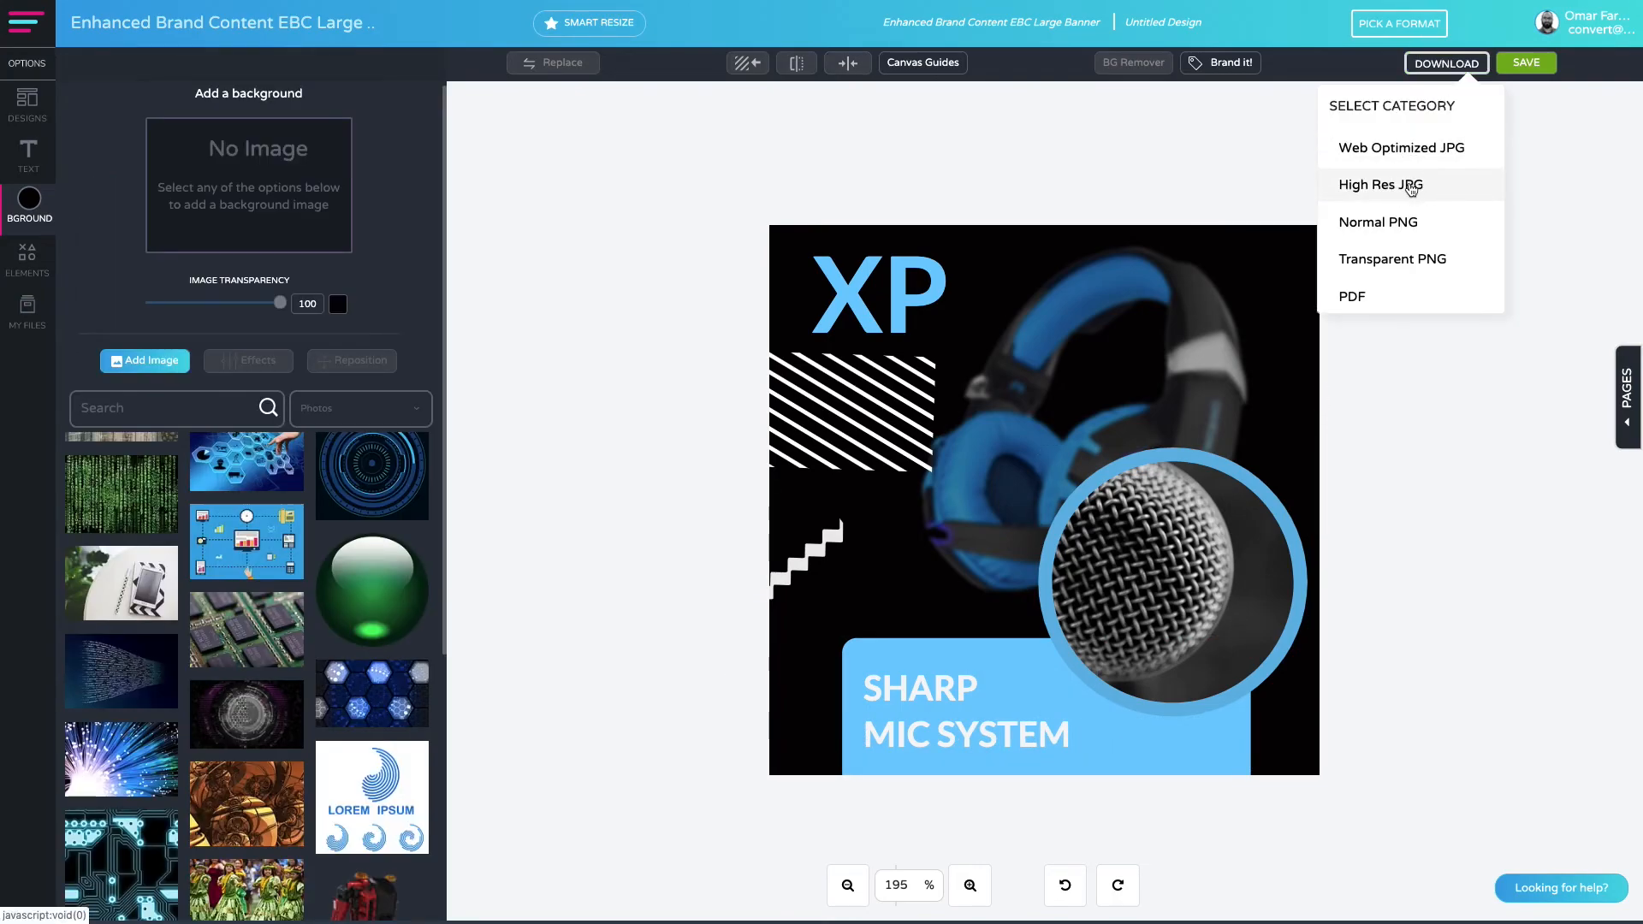
left_click(1625, 903)
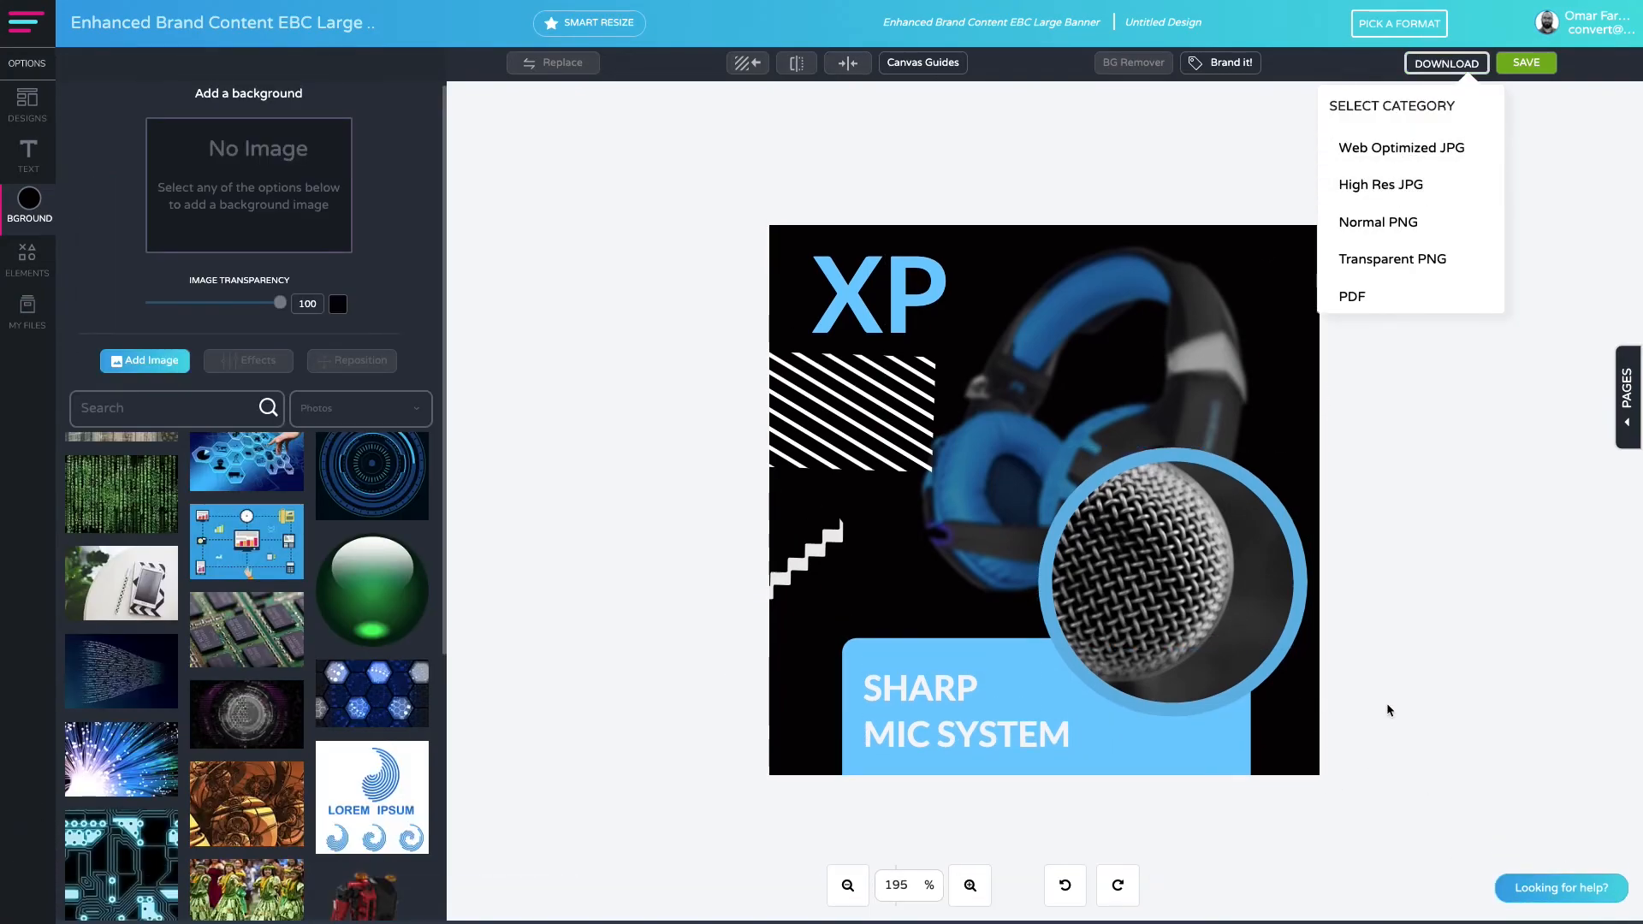
left_click(1462, 411)
Start replacing the microphone photo in the circle and search the free images for "xbox".
left_click(1233, 504)
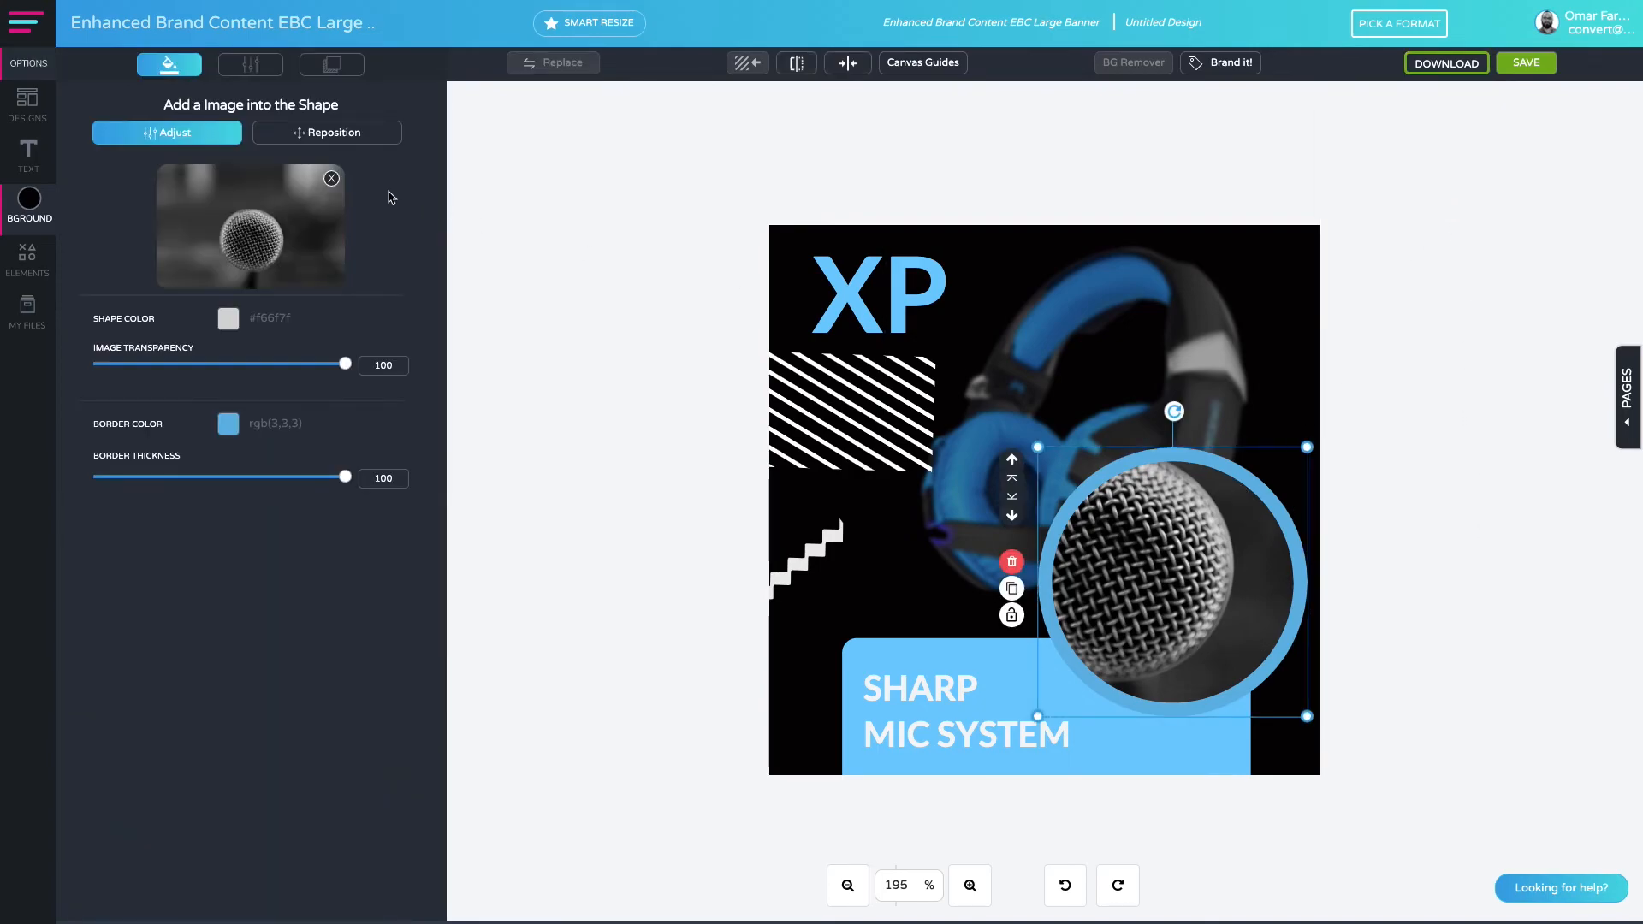
left_click(256, 226)
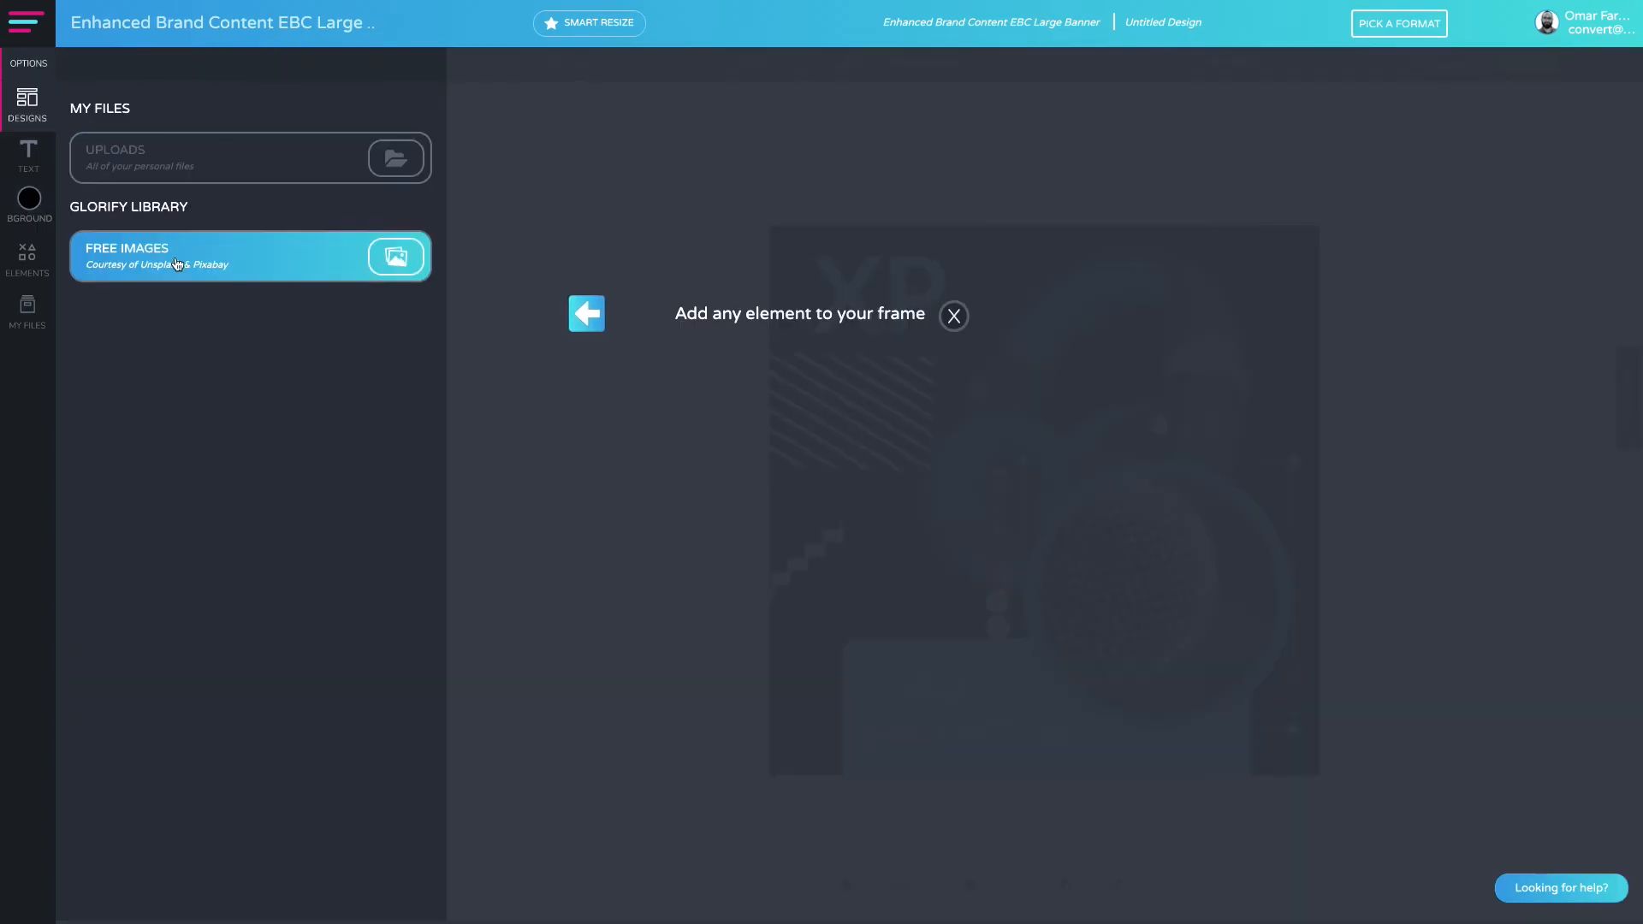
left_click(214, 250)
left_click(162, 144)
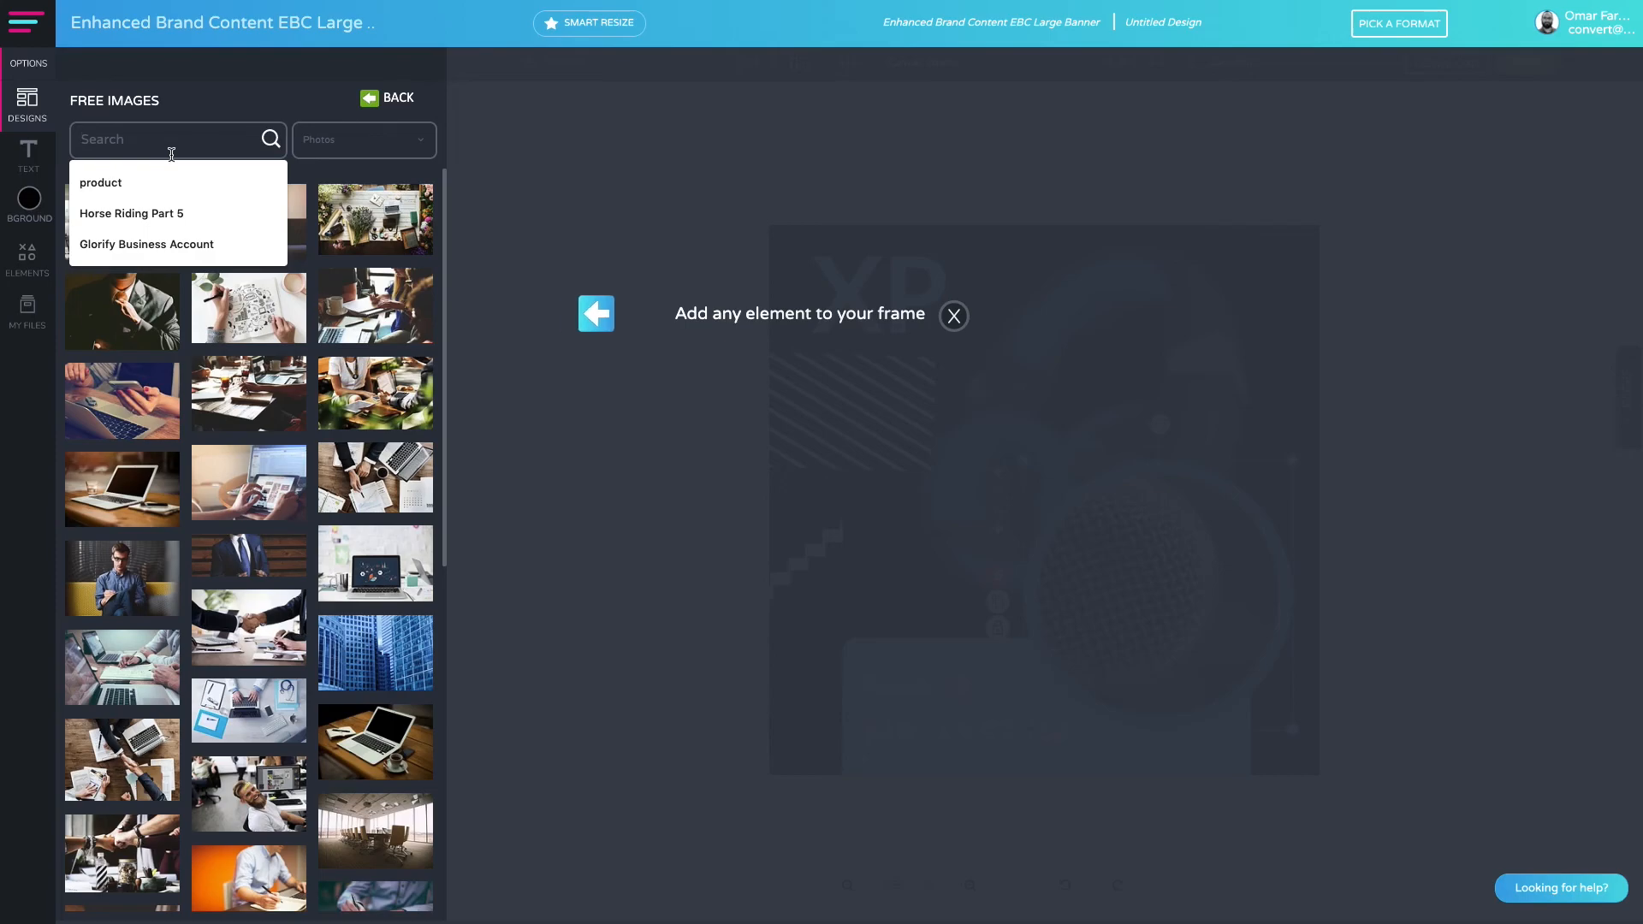
type("xbox")
key("Return")
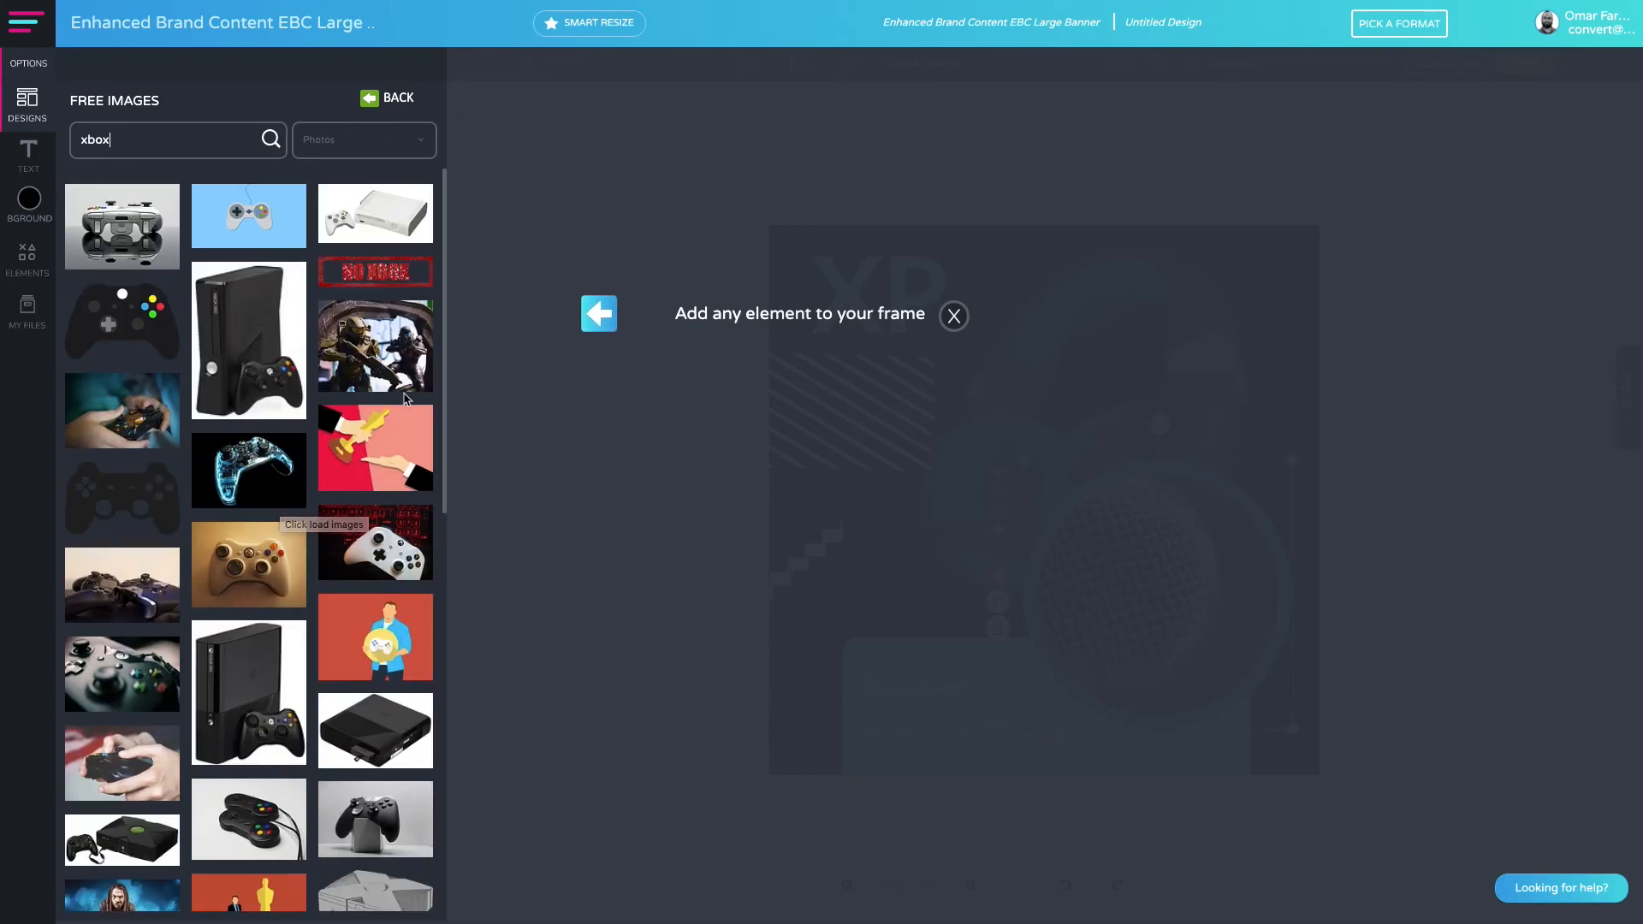
Fill the circle with the free photo of the armoured soldiers holding rifles.
left_click(366, 325)
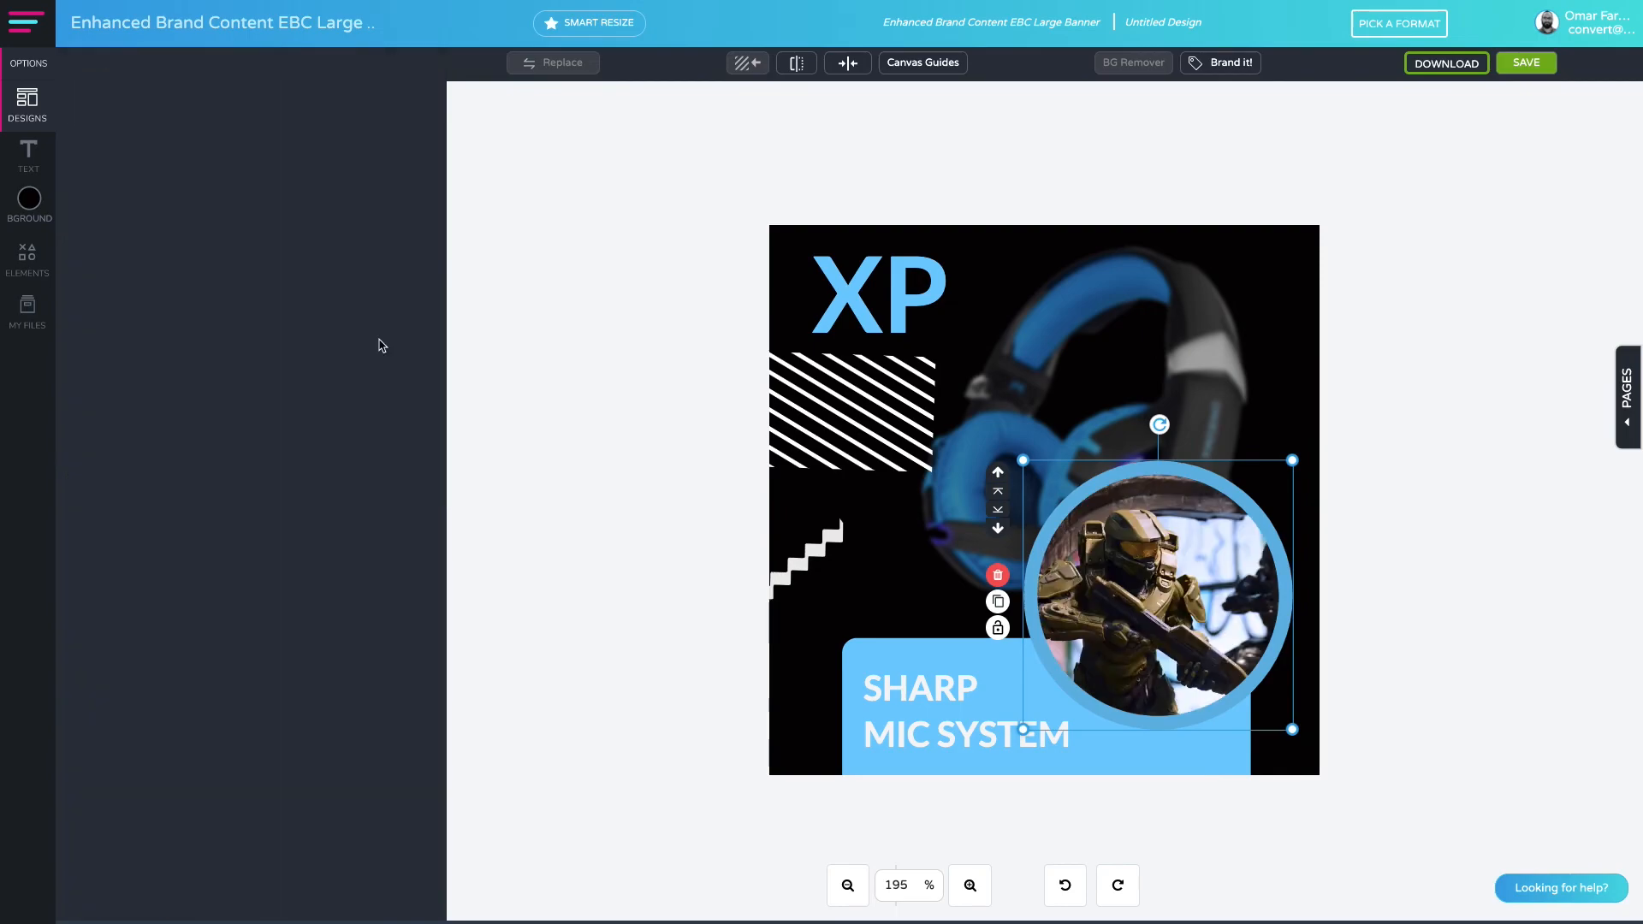
left_click(377, 345)
left_click(1074, 339)
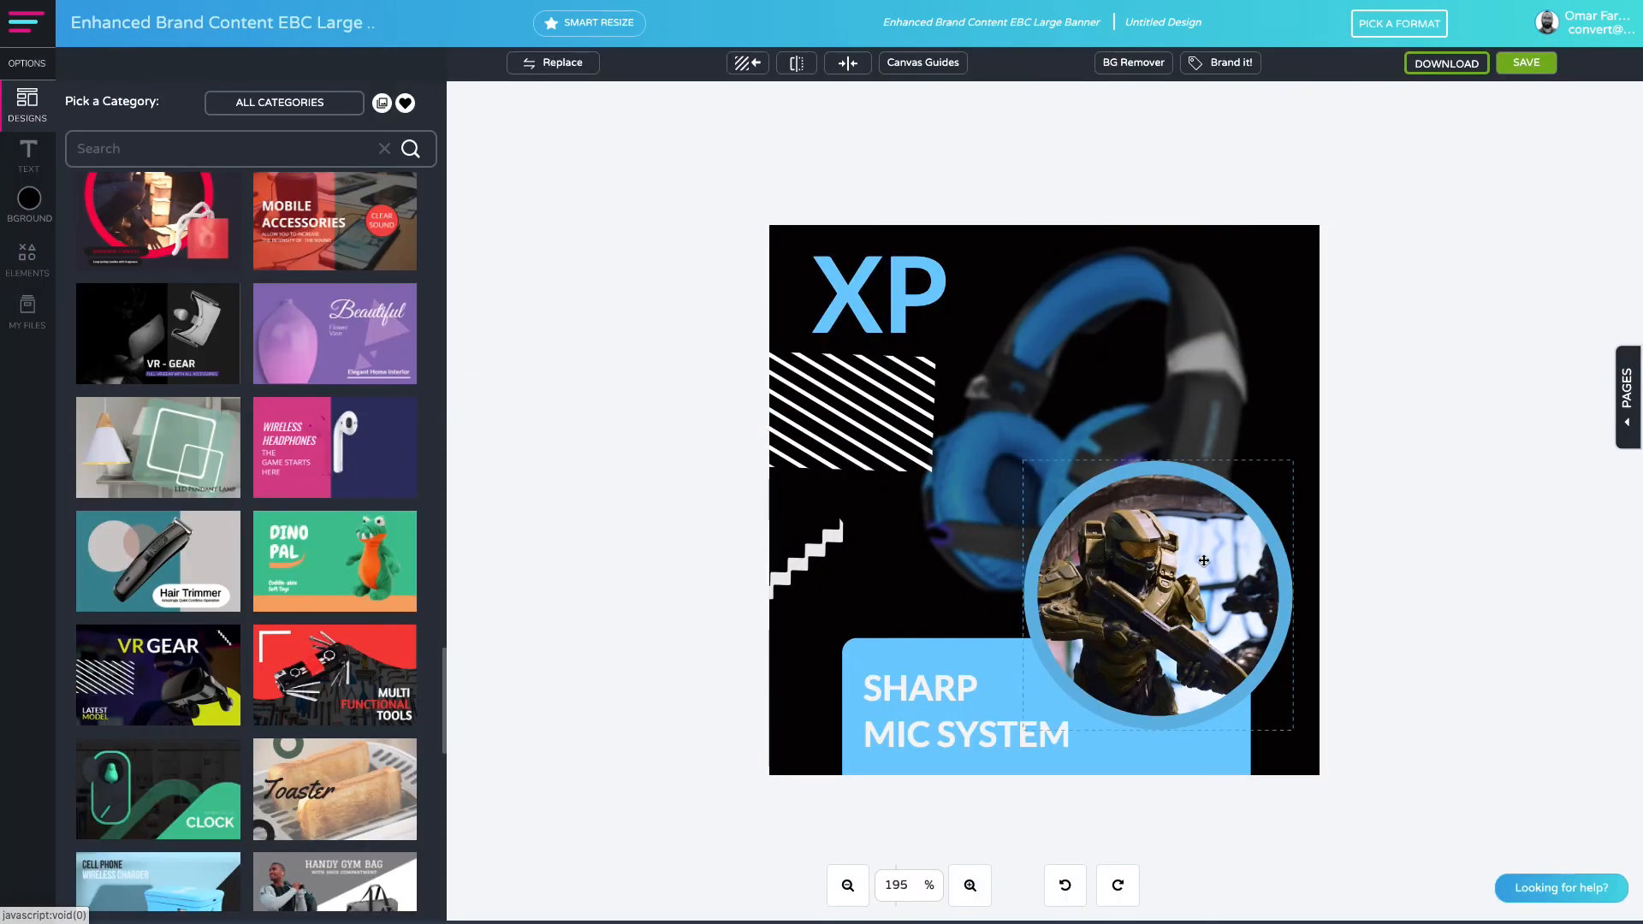
left_click(1155, 513)
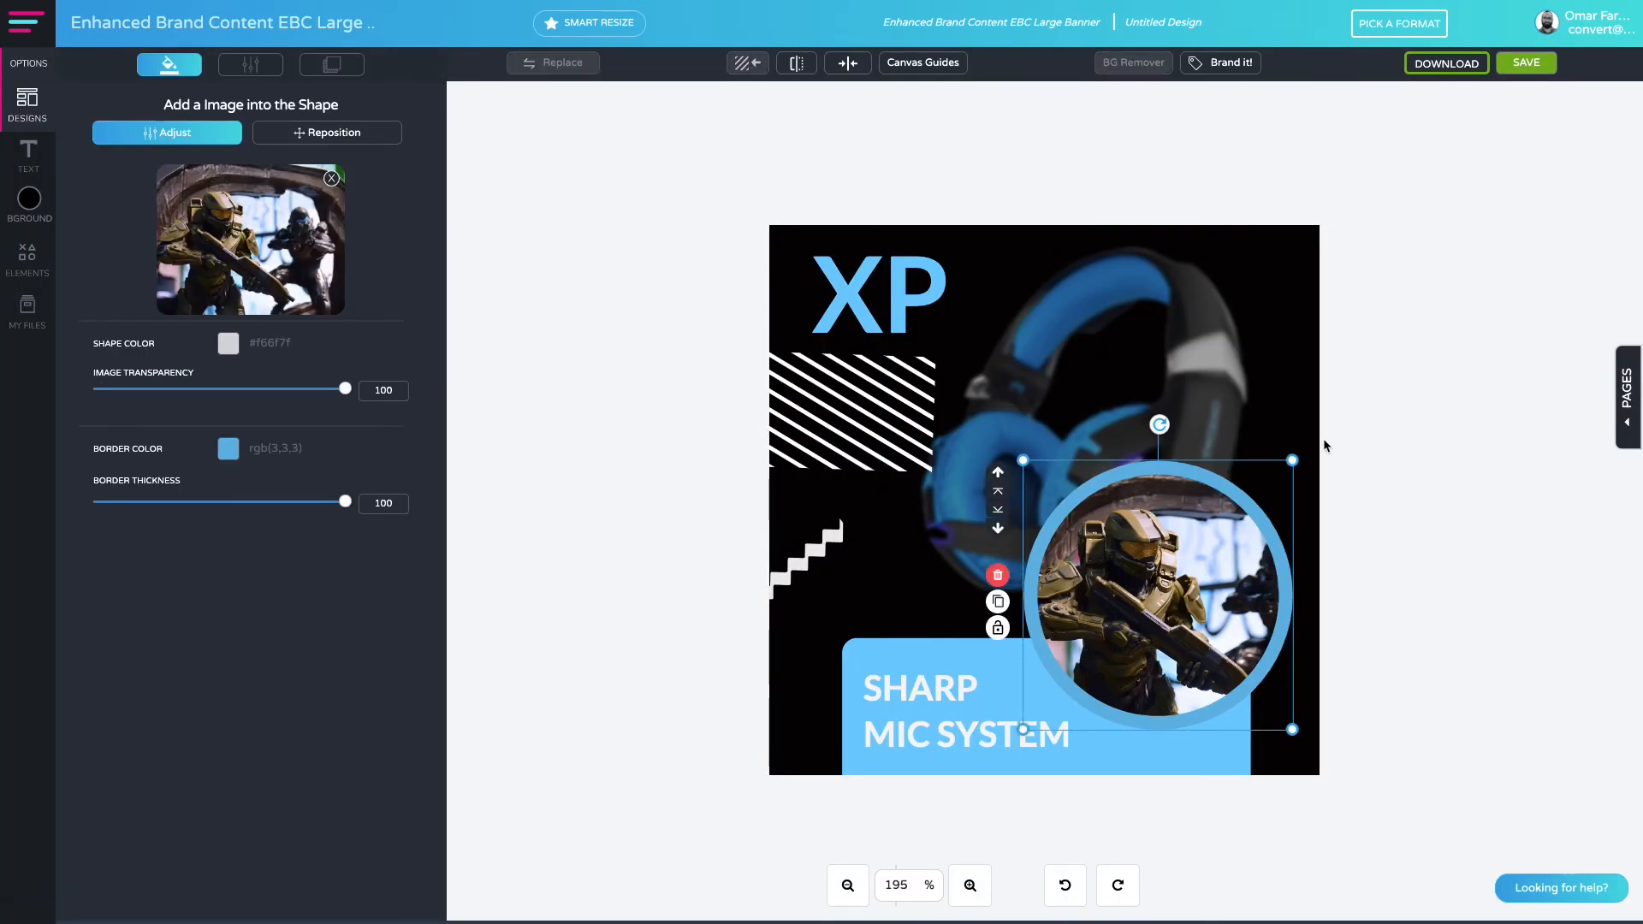
Replace the caption on the blue rectangle with "Perfect for FPS Games".
double_click(910, 725)
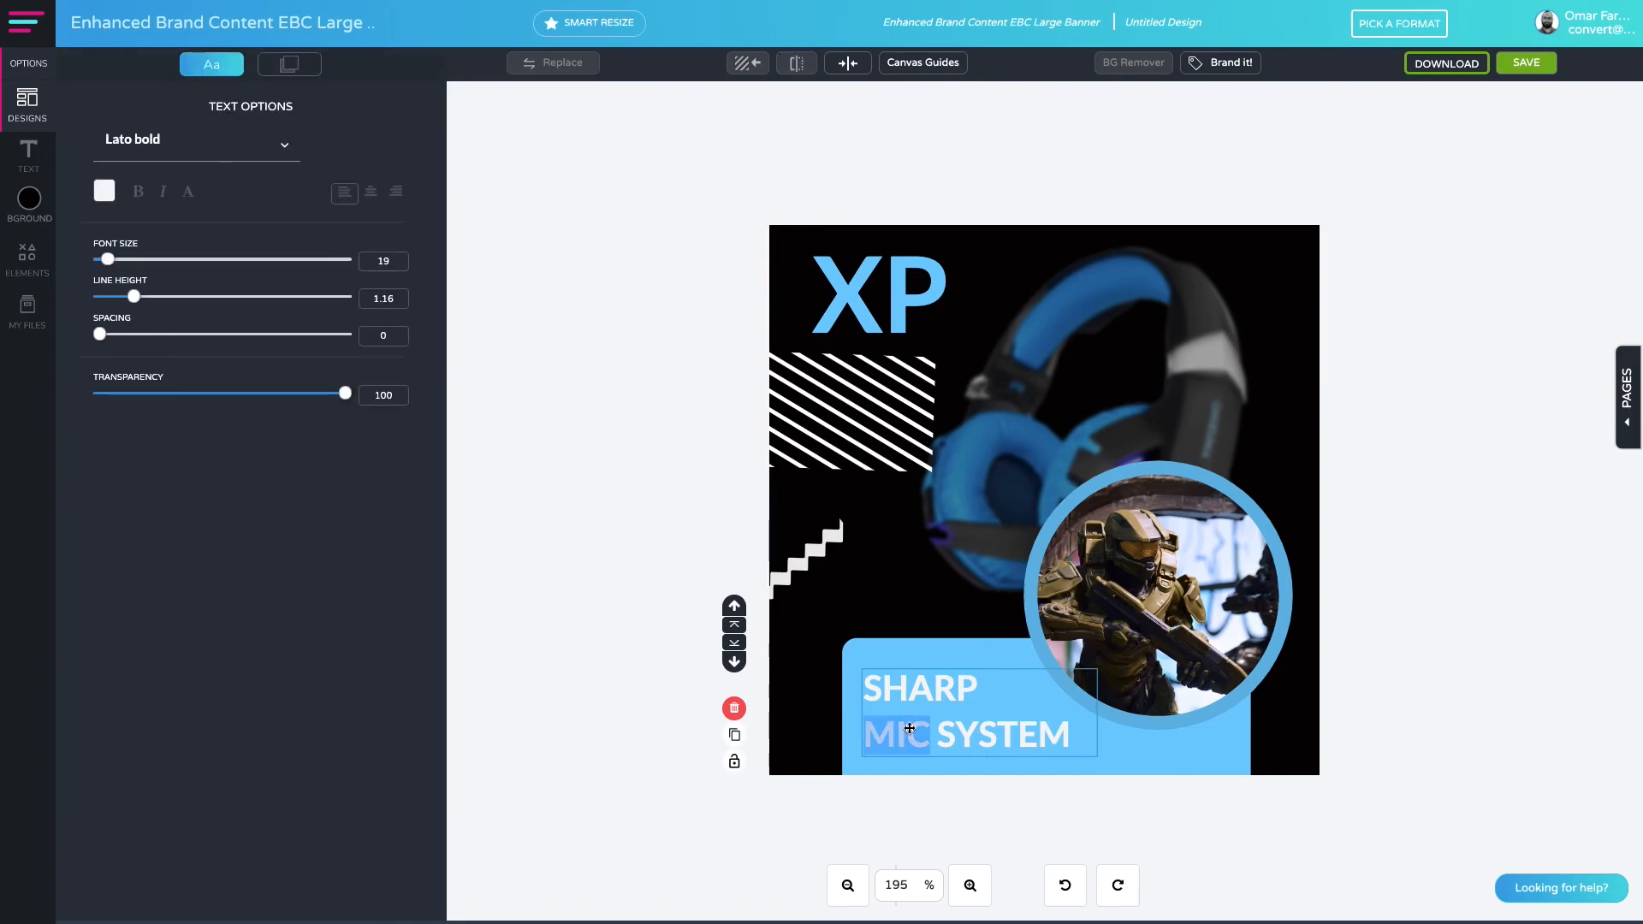
key("ctrl+a")
type("Buil")
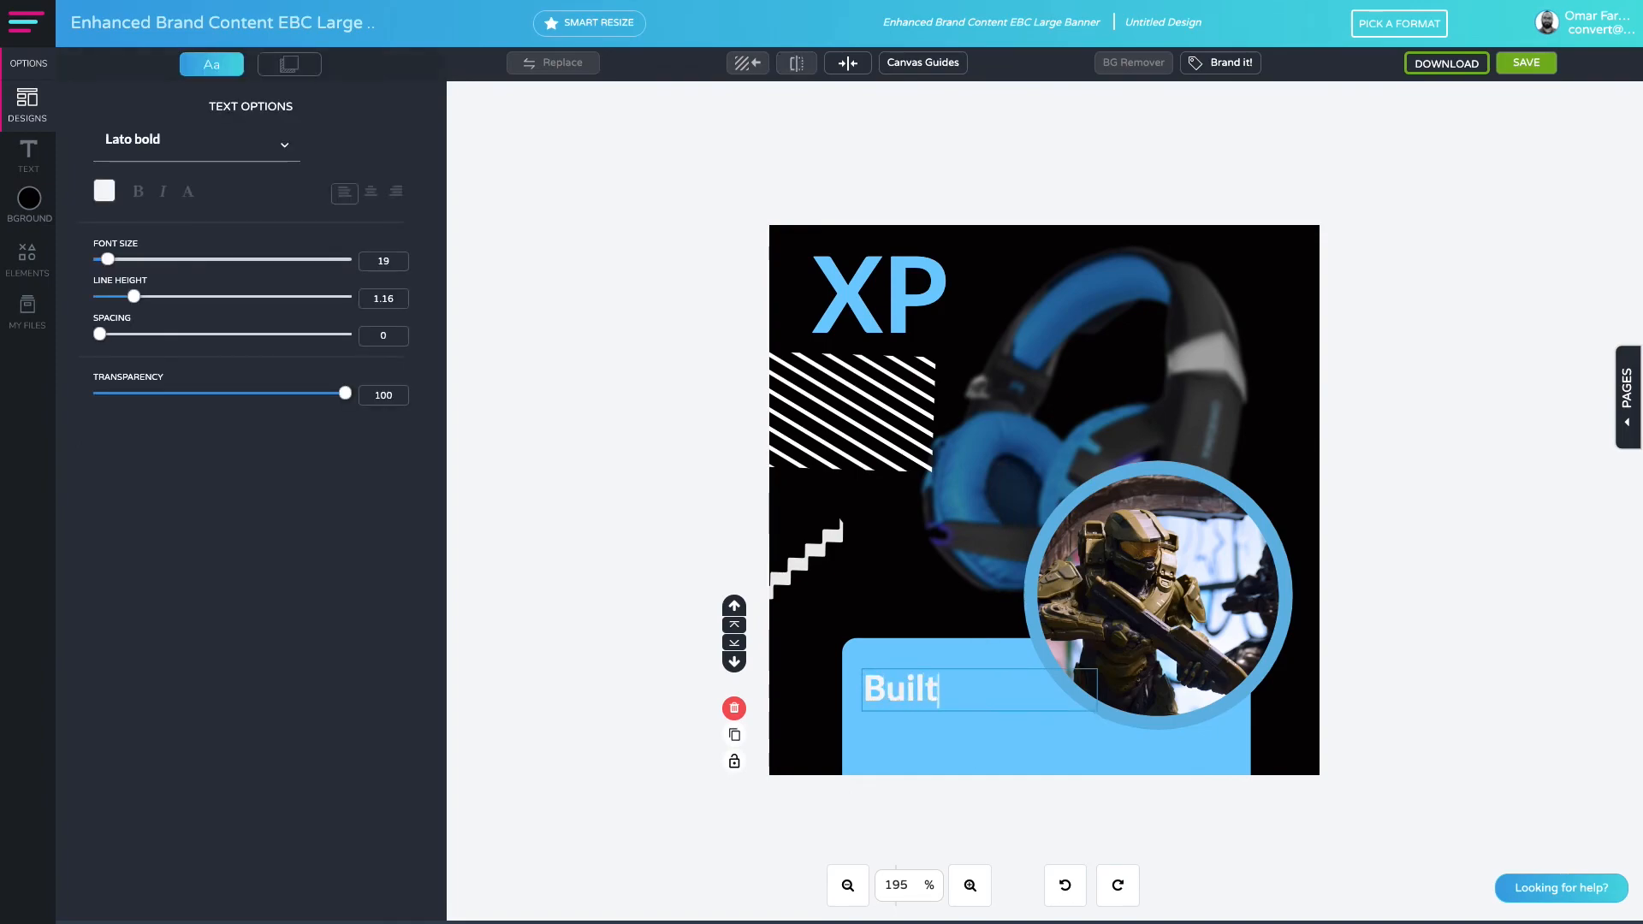
type("t")
key("ctrl+a")
type("P")
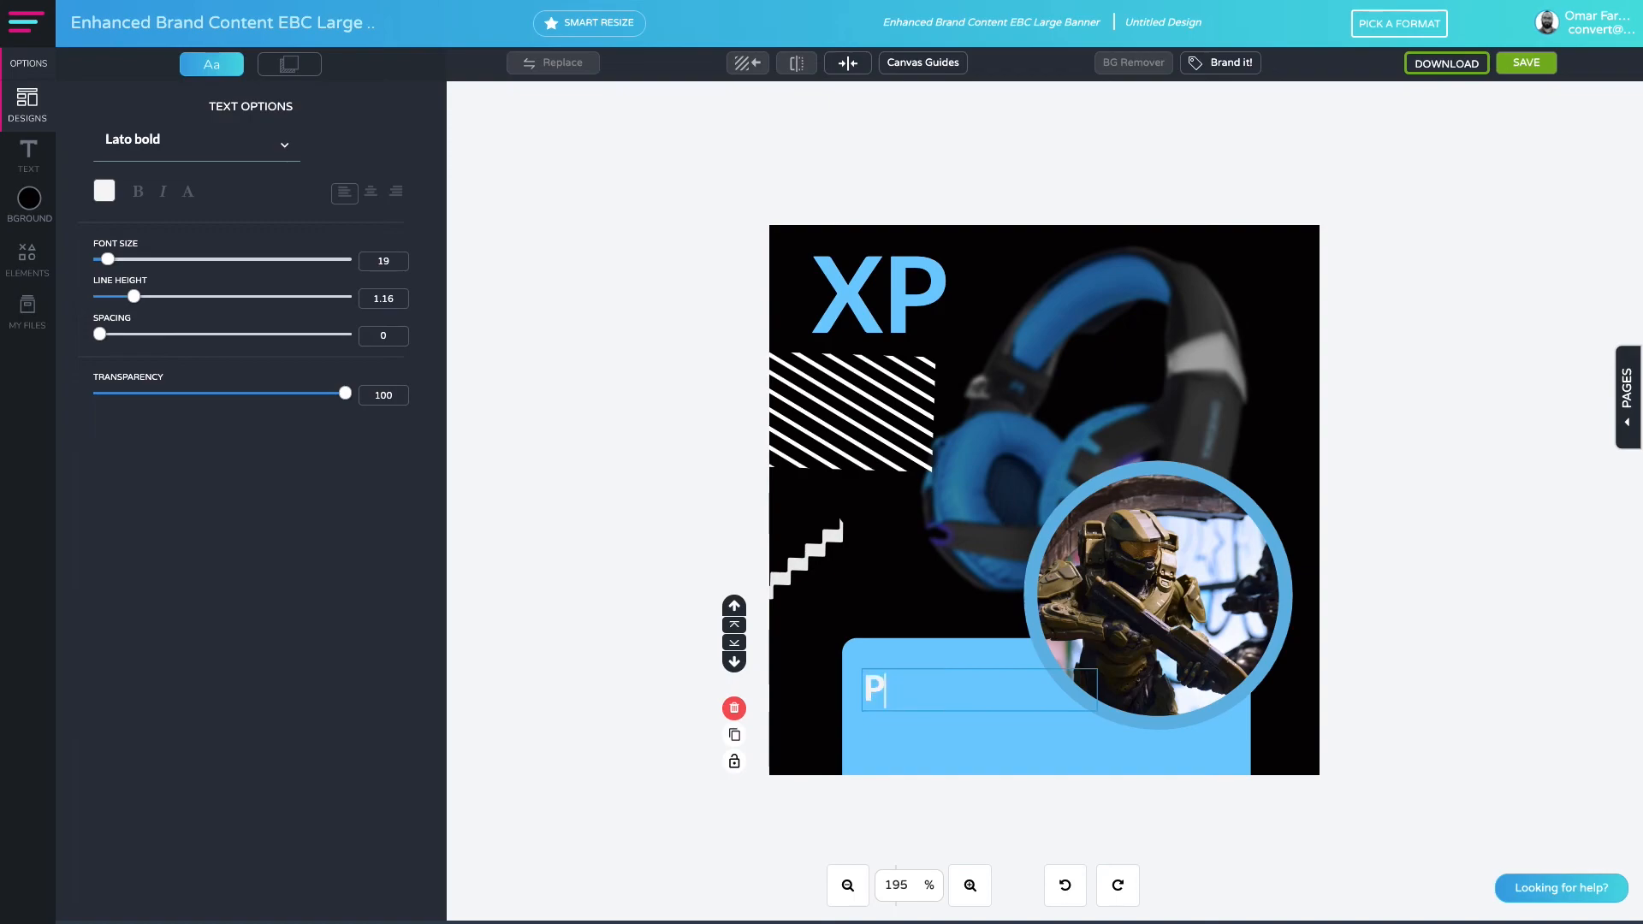
type("erfect for")
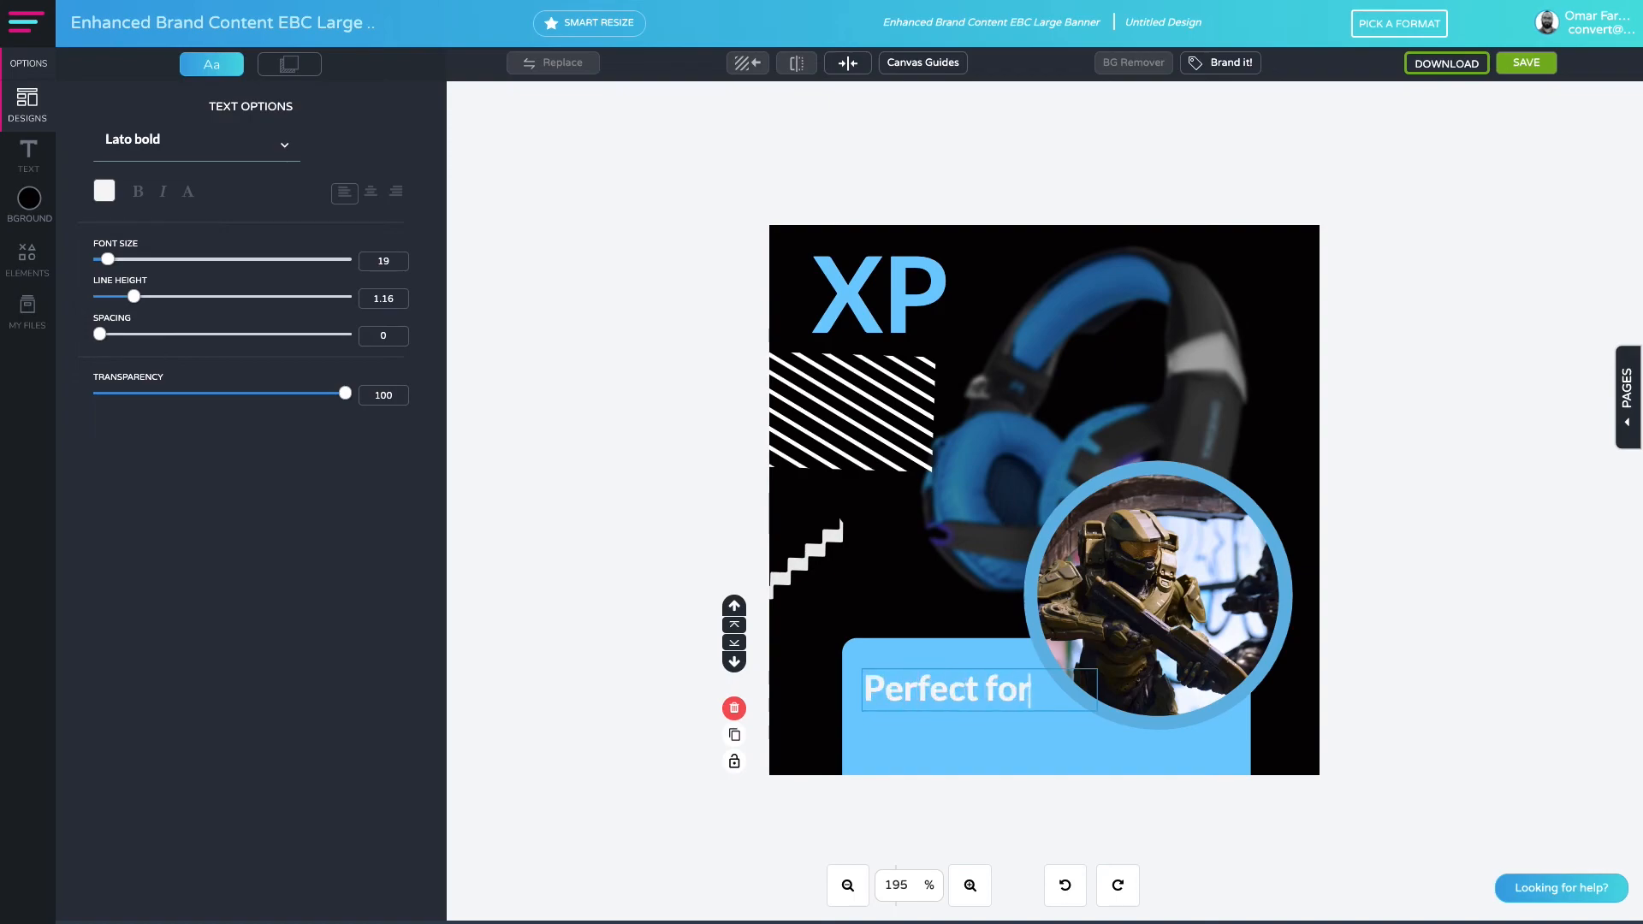
type(" Firstper")
key("BackSpace")
key("BackSpace")
key("BackSpace")
key("BackSpace")
key("BackSpace")
key("BackSpace")
key("BackSpace")
type("P")
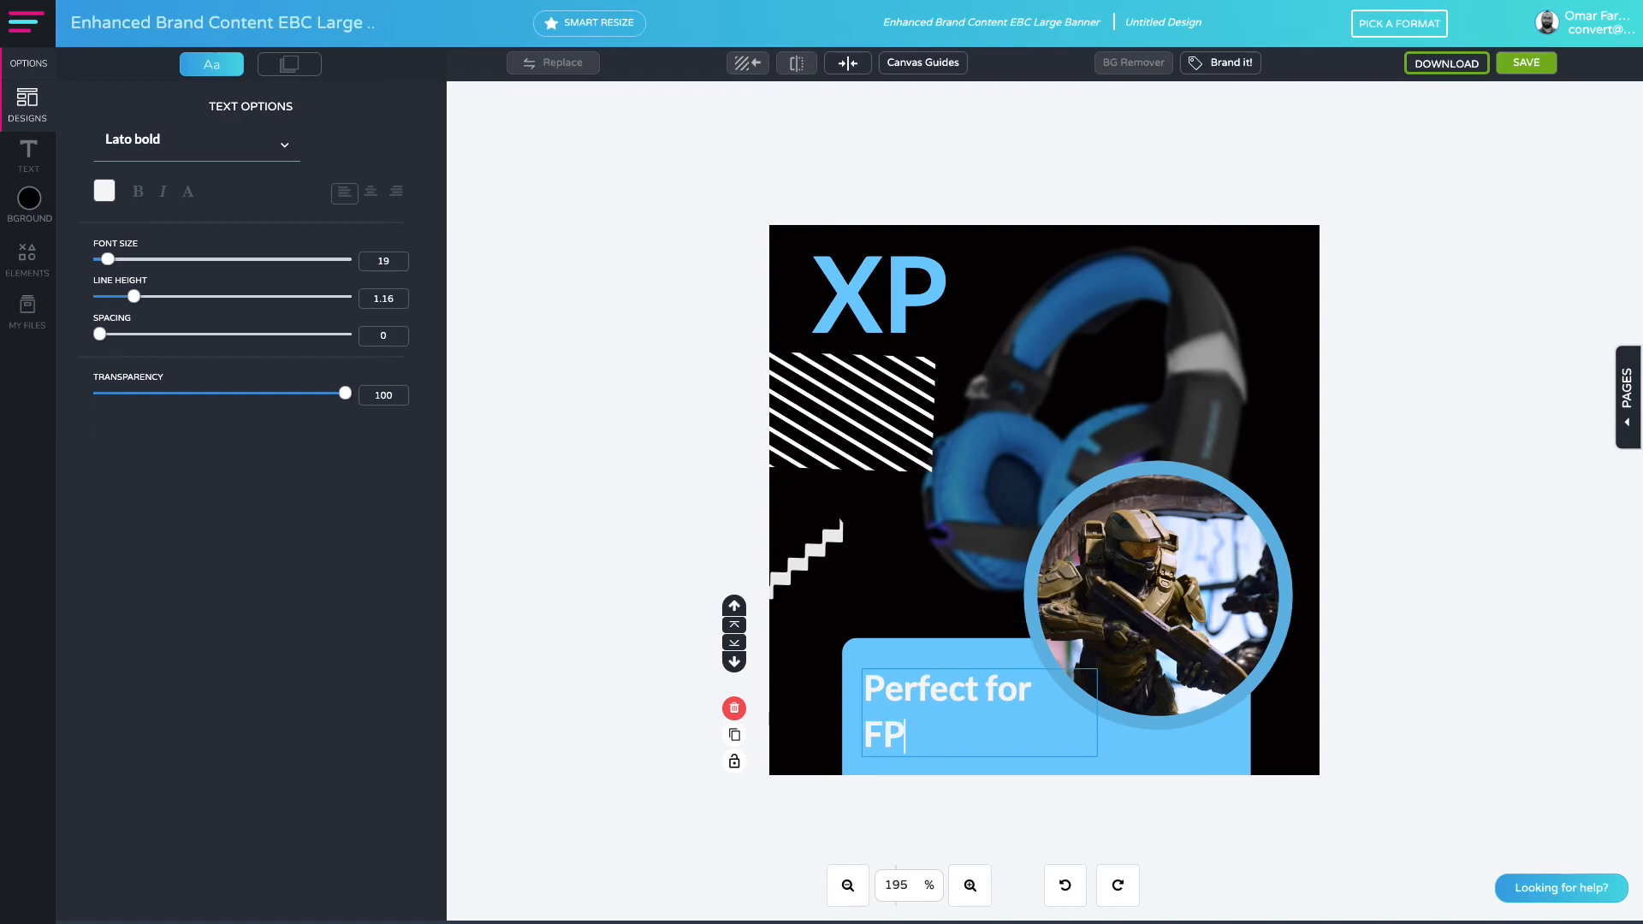
type("S Games")
left_click(558, 689)
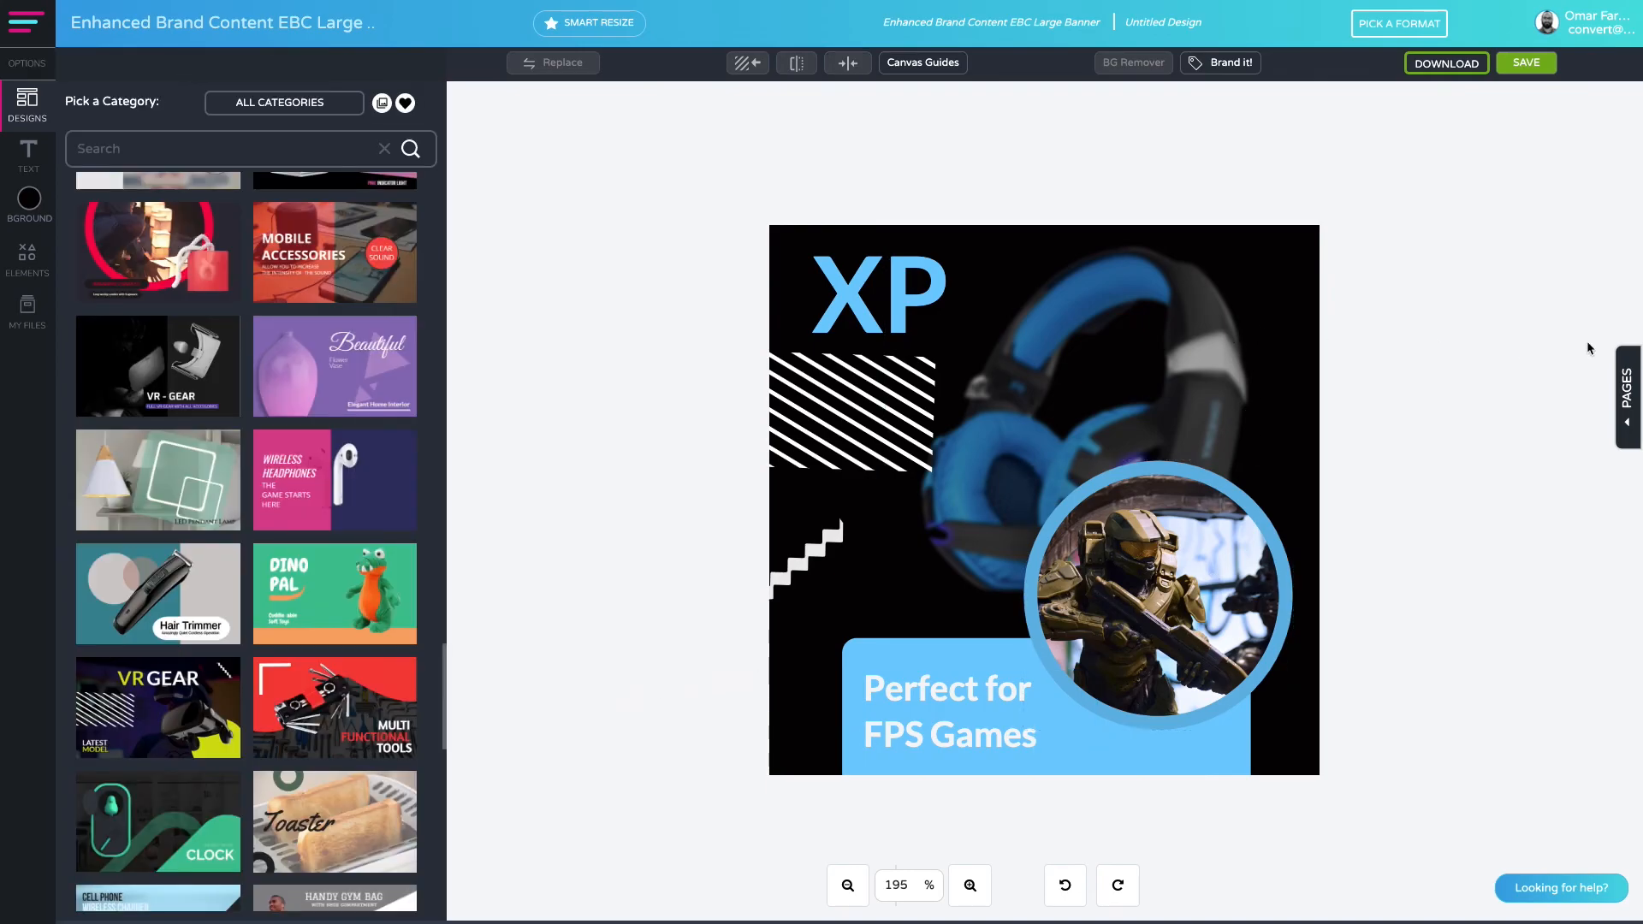
Download the "Perfect for FPS Games" version of the image as a High Res JPG.
left_click(1446, 63)
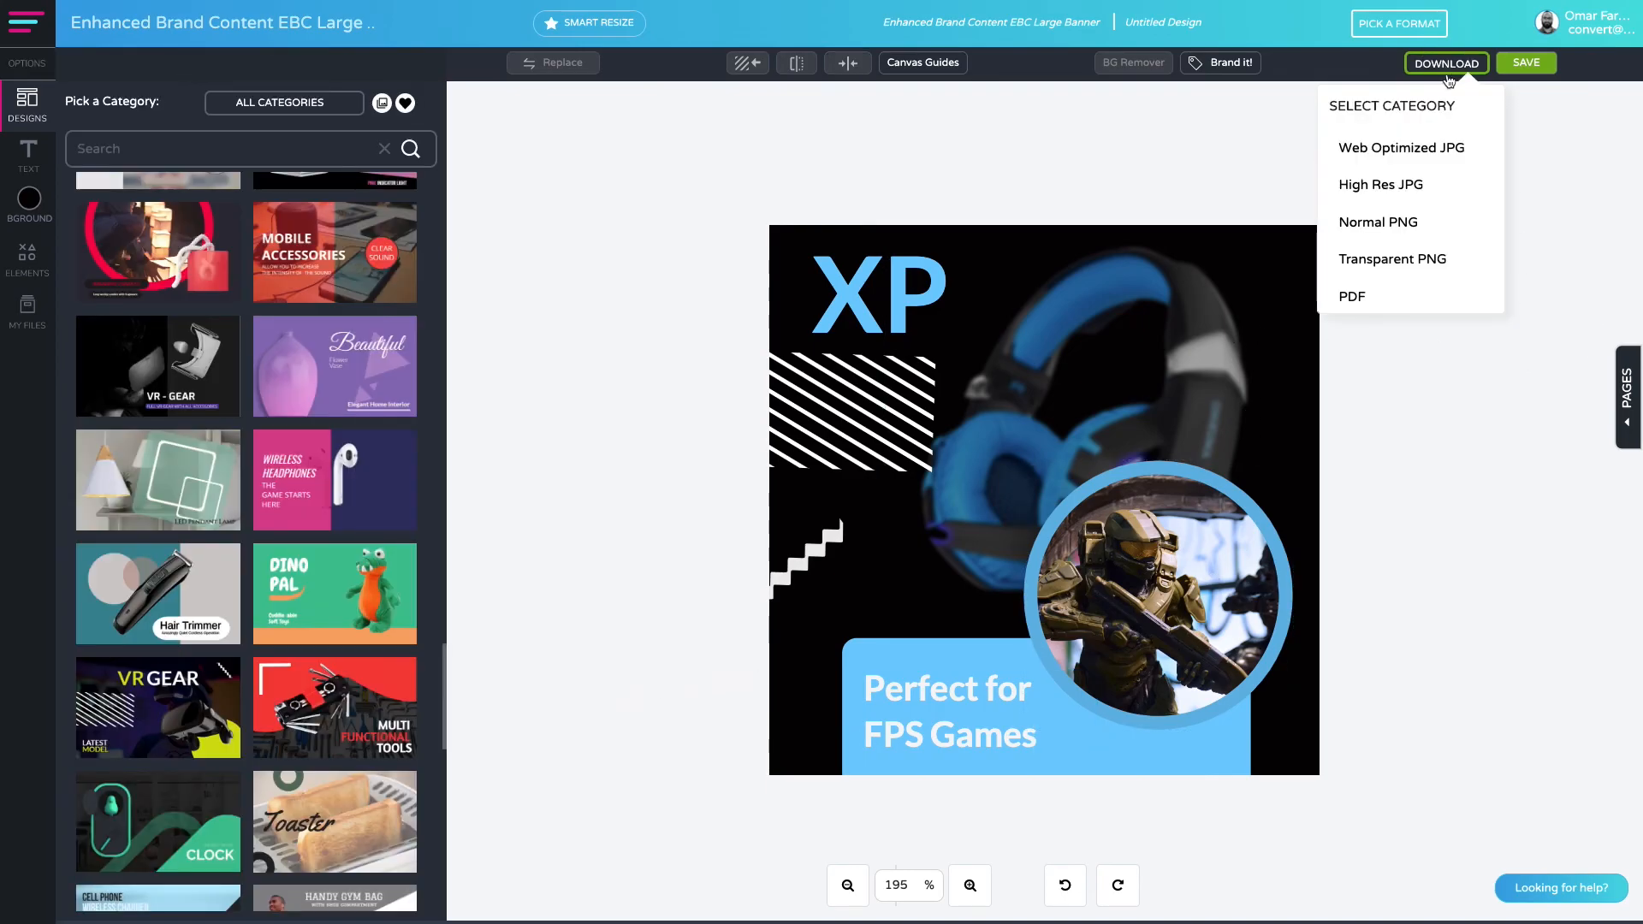
left_click(1413, 182)
left_click(1626, 903)
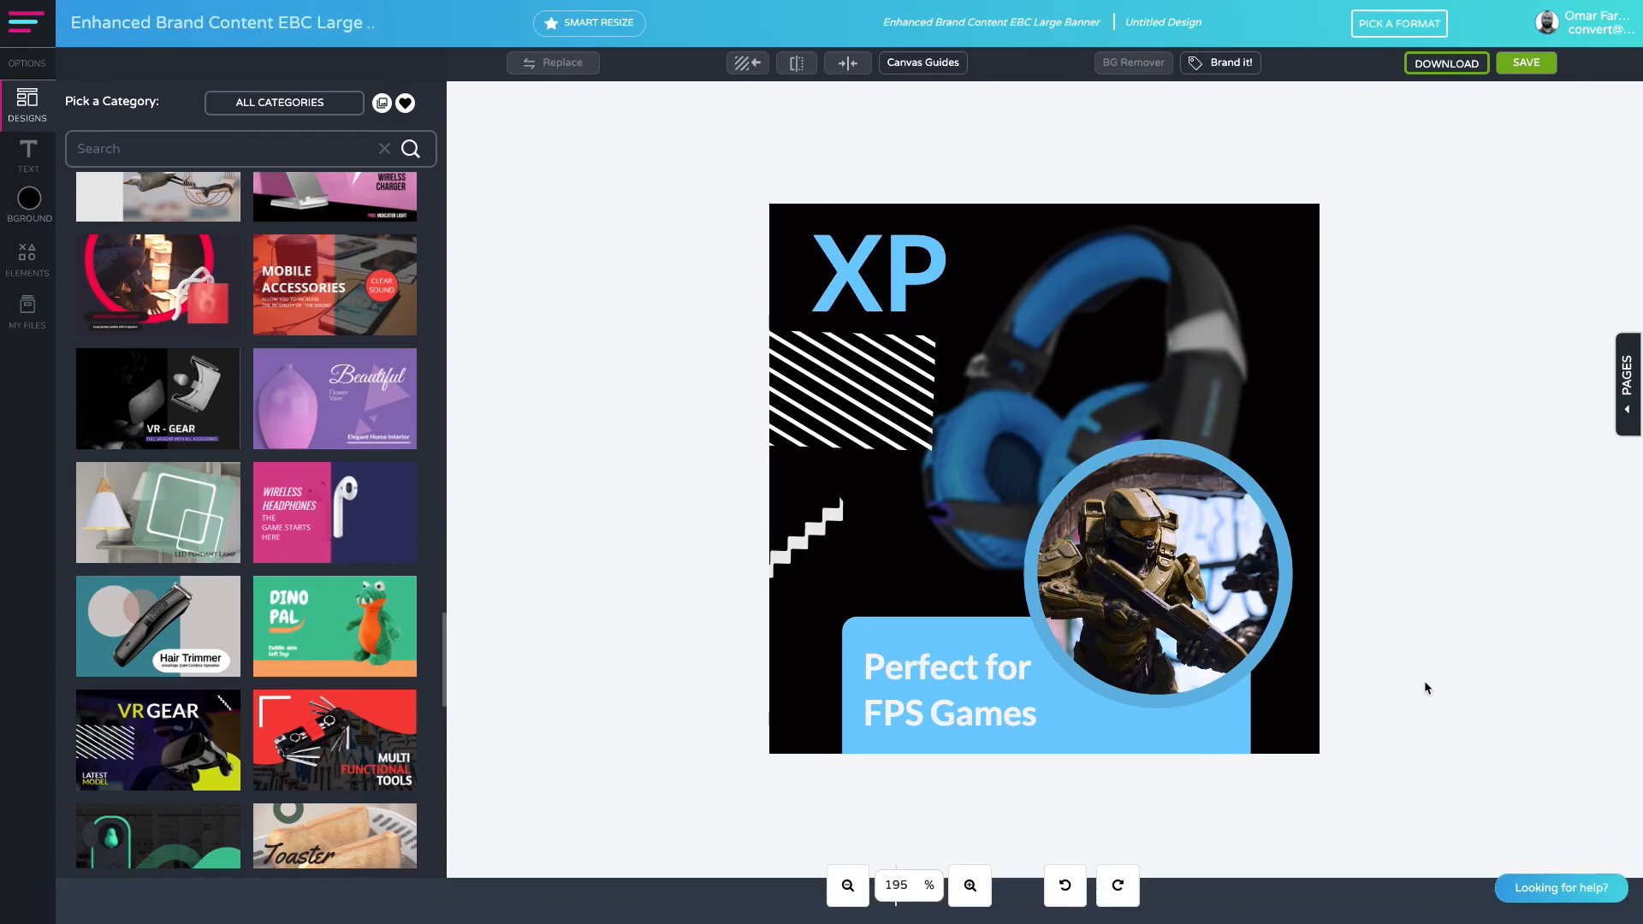